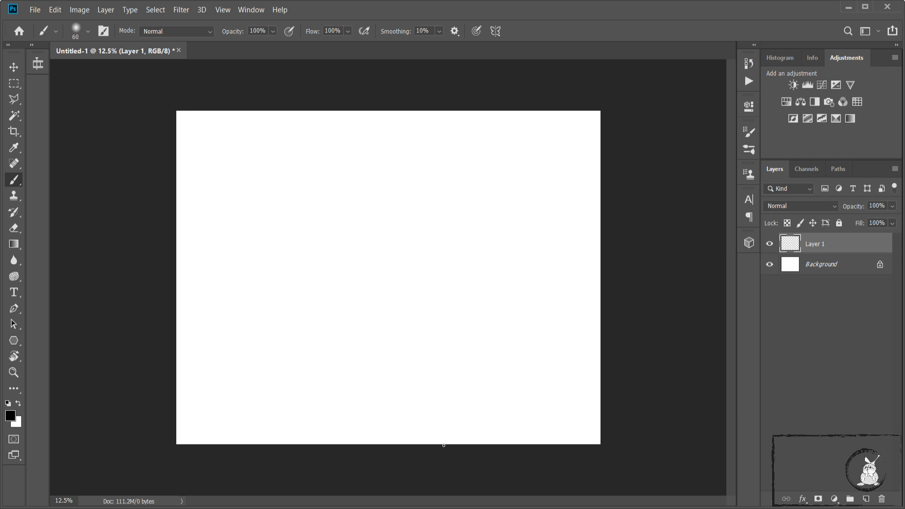
- Fill Layer 1 with black, and pick a smoke-shaped brush with an enlarged tip
key(alt+BackSpace)
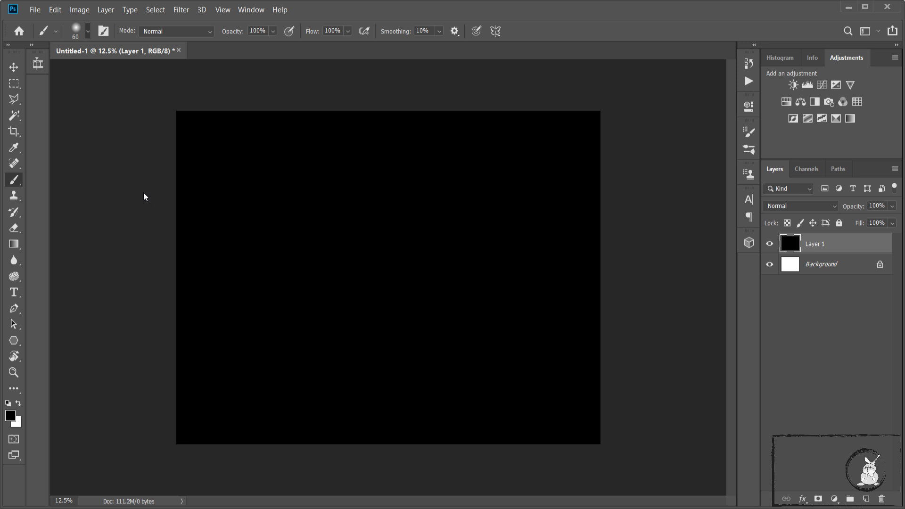
click(104, 195)
click(88, 35)
key(bracketright)
key(bracketright)
key(bracketright)
key(bracketright)
key(bracketright)
key(bracketright)
key(bracketright)
key(bracketright)
key(bracketright)
key(bracketright)
- Set the foreground colour to dark blue and enlarge the smoke brush to 5000 px
key(i)
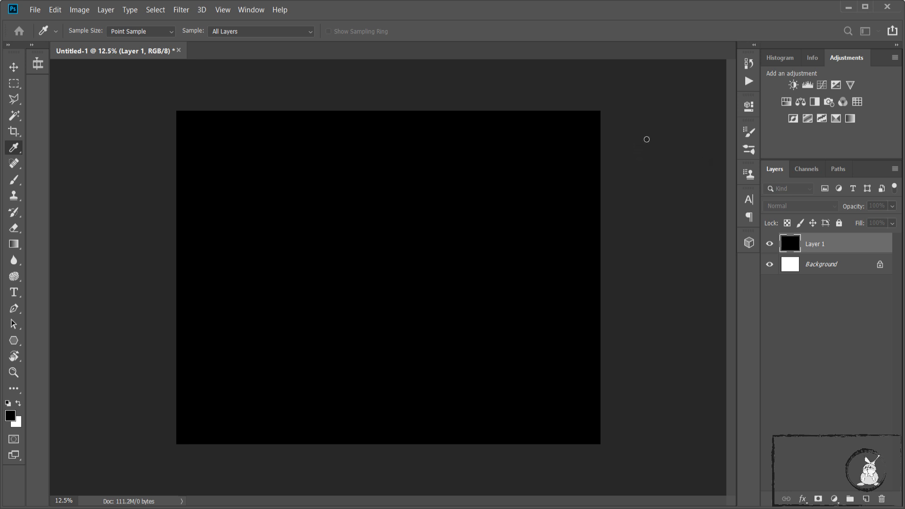
click(752, 101)
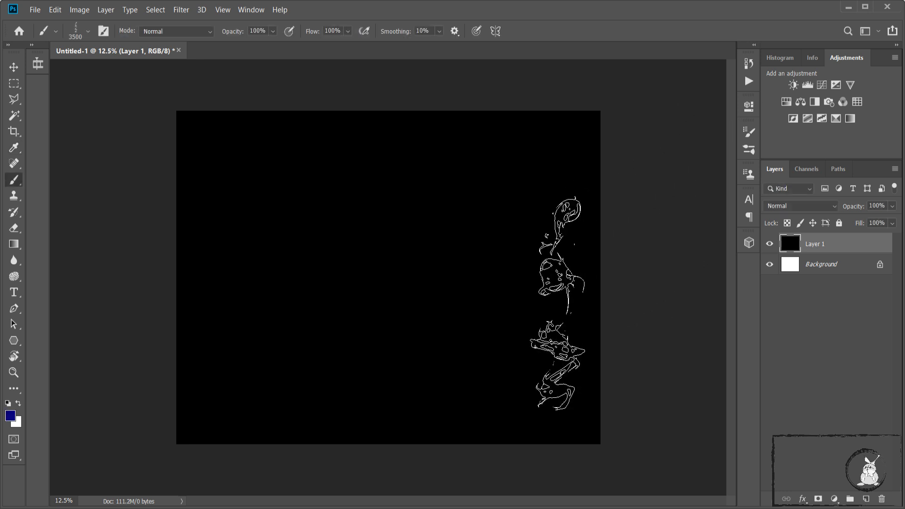
key(bracketright)
key(bracketright)
key(bracketright)
key(bracketright)
key(bracketright)
key(bracketright)
key(bracketright)
key(bracketright)
key(bracketright)
key(bracketright)
key(bracketright)
key(bracketright)
key(bracketright)
key(bracketright)
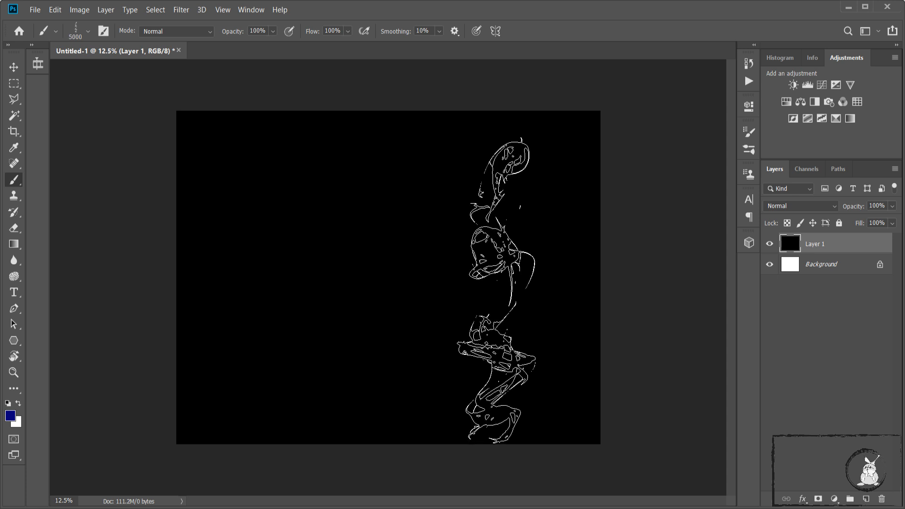
- Add a new layer above the black one and stamp one dark blue smoke plume on the left part of the canvas
click(346, 281)
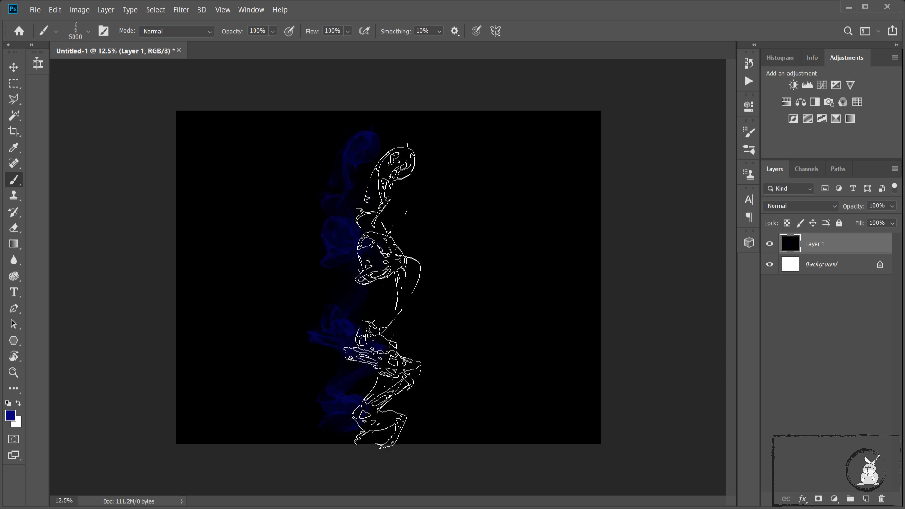
key(ctrl+z)
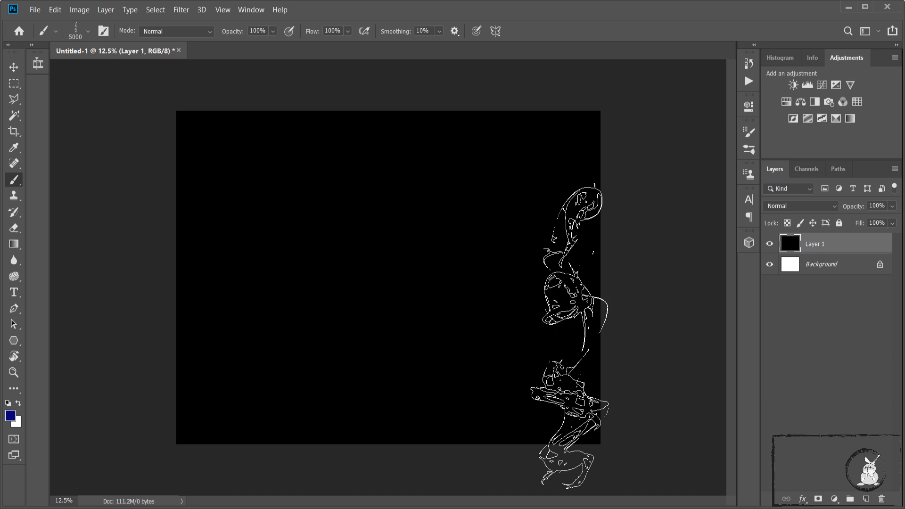
click(867, 499)
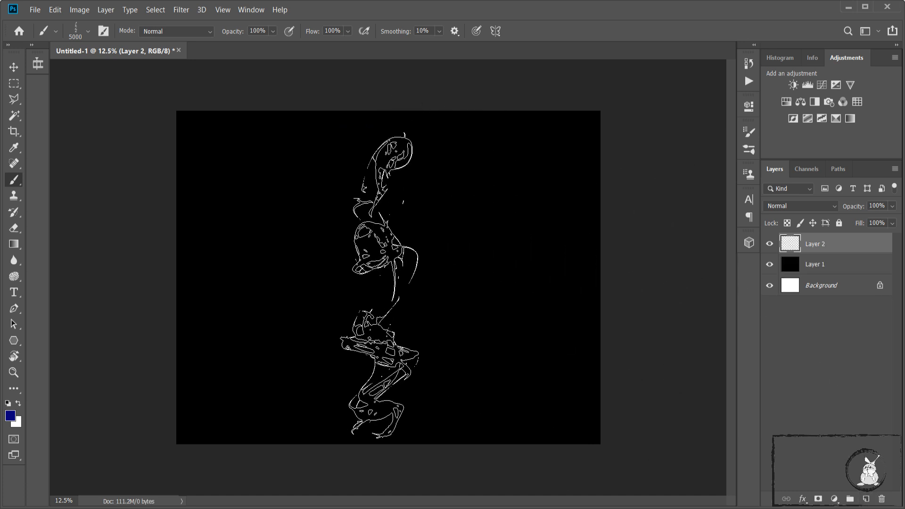
click(525, 290)
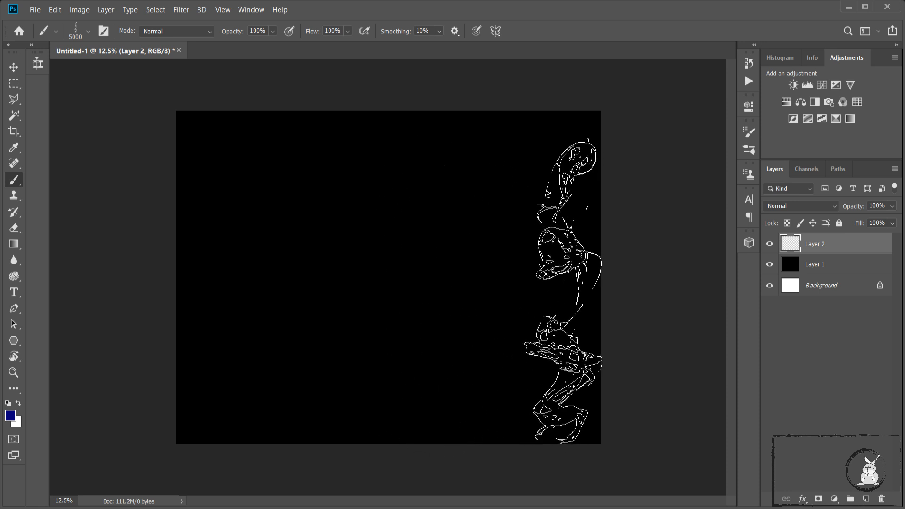
key(ctrl+z)
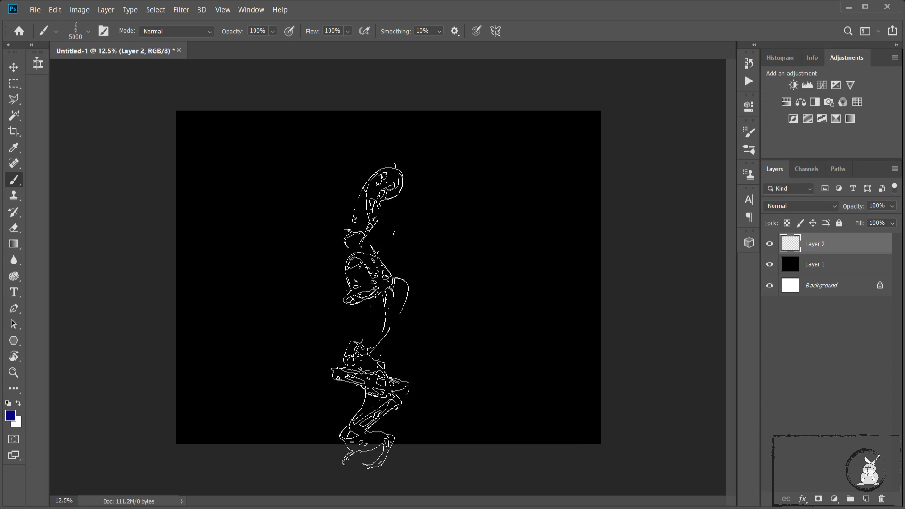
click(288, 315)
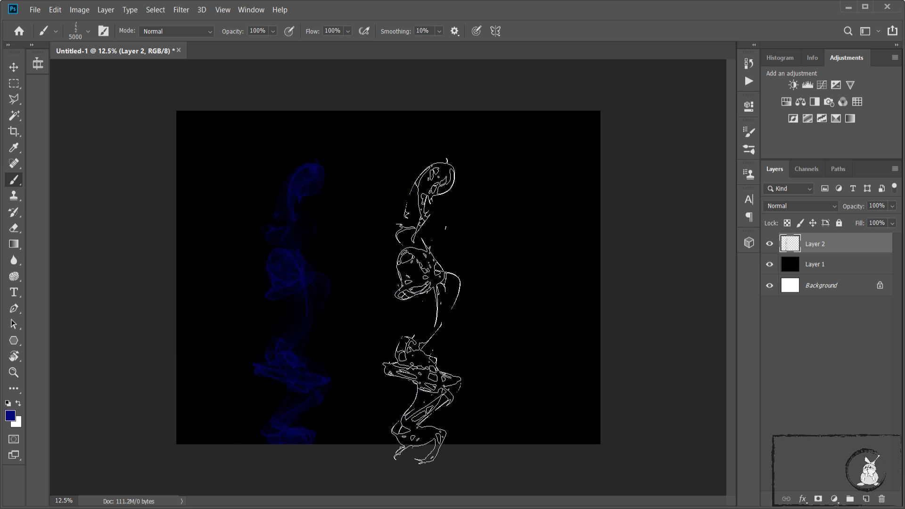
click(553, 298)
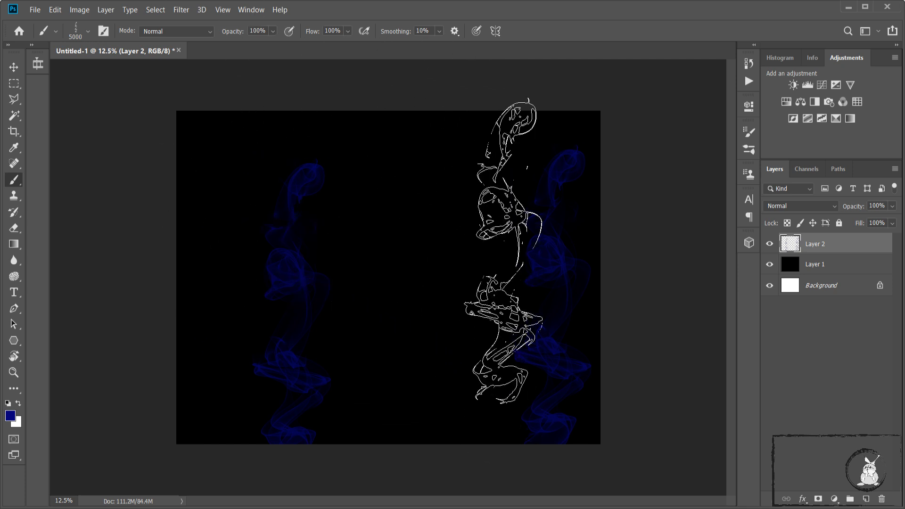
key(ctrl+z)
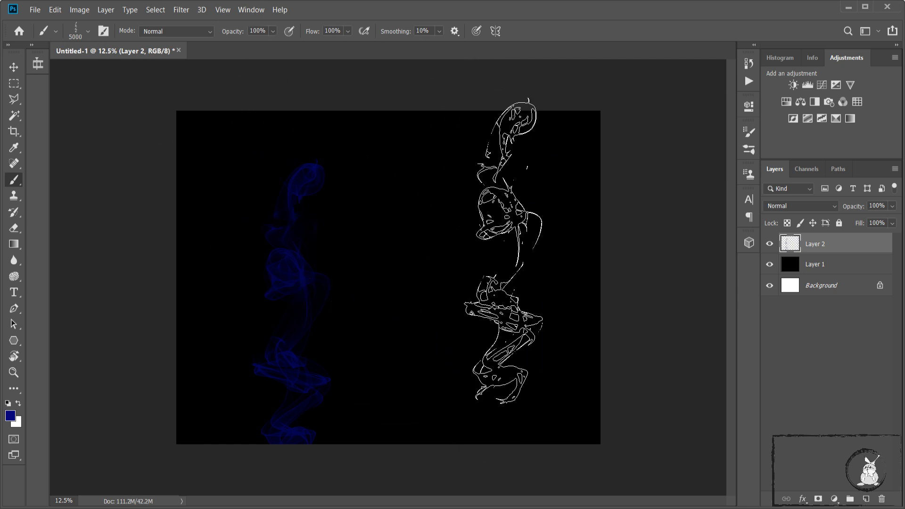
- Scale the smoke plume on Layer 2 to about 250% width and 150% height
key(ctrl+t)
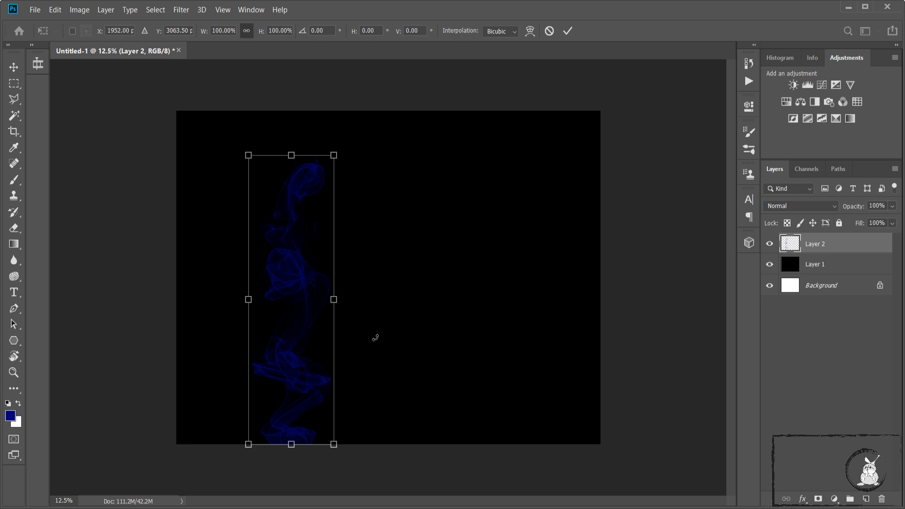
drag(334, 156, 395, 82)
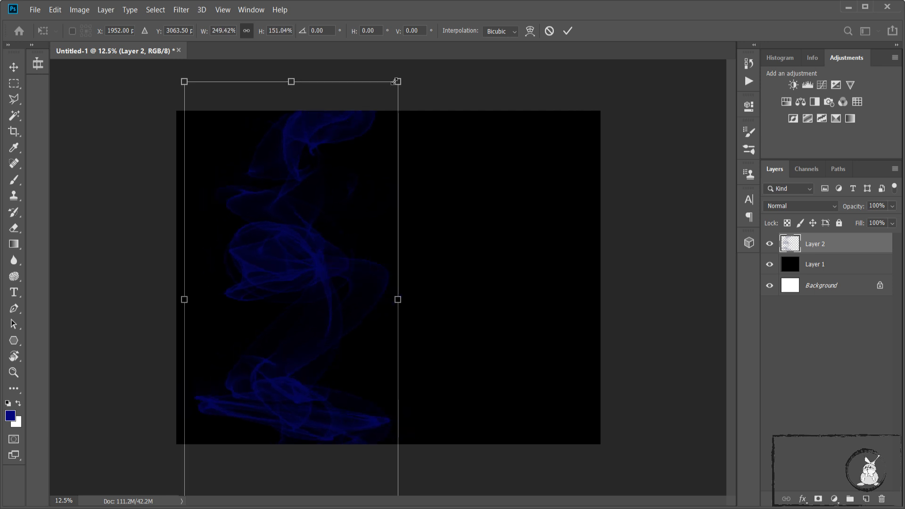
key(Return)
- Choose a second, wispier smoke brush and enlarge it to 5000 px
key(b)
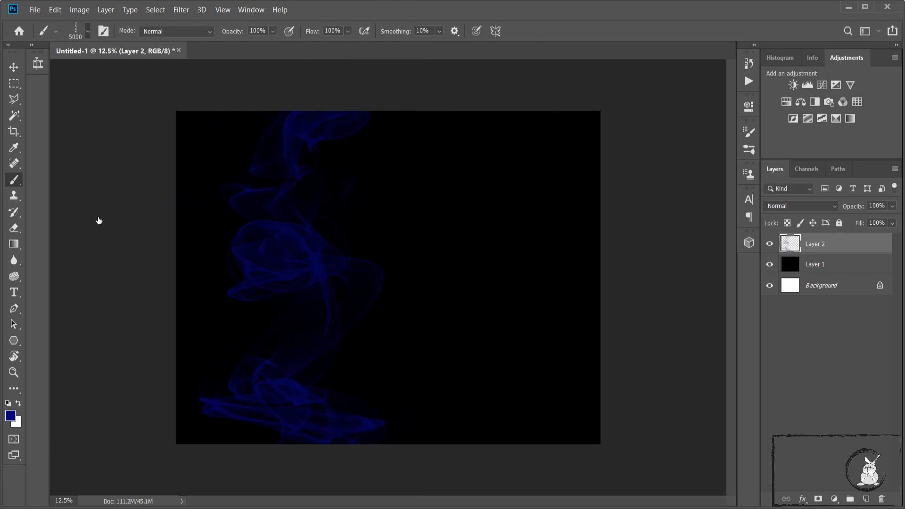
click(98, 221)
click(87, 37)
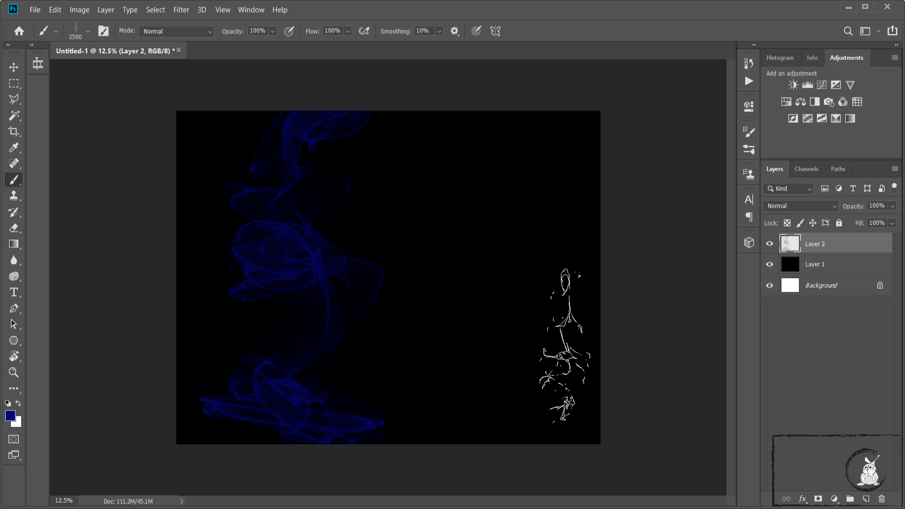
key(bracketright)
key(bracketright)
key(bracketright)
key(bracketright)
key(bracketright)
key(bracketright)
key(bracketright)
key(bracketright)
key(bracketright)
key(bracketright)
key(bracketright)
key(bracketright)
key(bracketright)
key(bracketright)
key(bracketright)
key(bracketright)
key(bracketright)
key(bracketright)
key(bracketright)
key(bracketright)
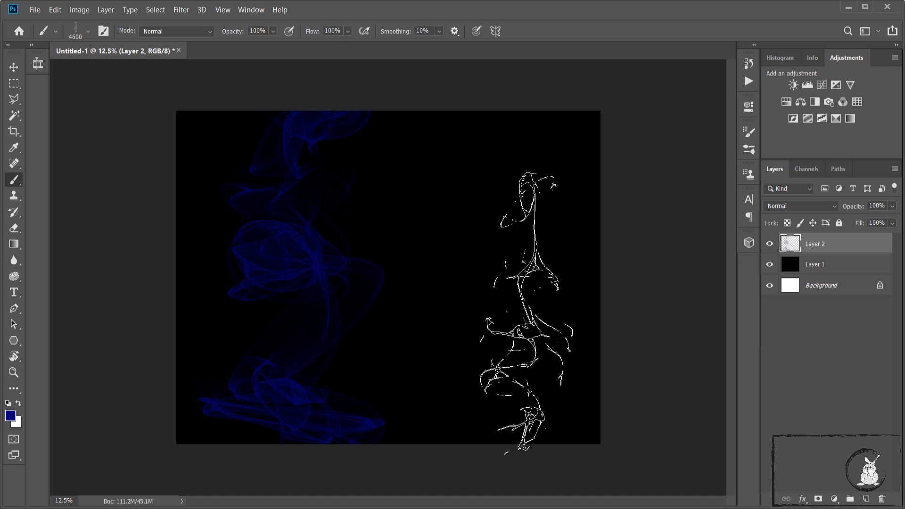
key(bracketright)
key(bracketright)
key(bracketright)
key(bracketright)
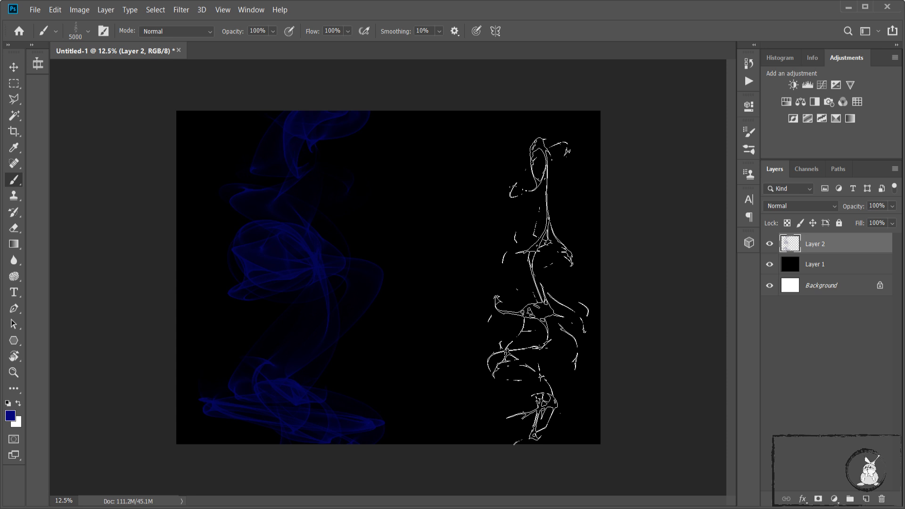
- Stamp the wispy smoke over the right side, centre and left edge of the canvas on Layer 2
click(521, 290)
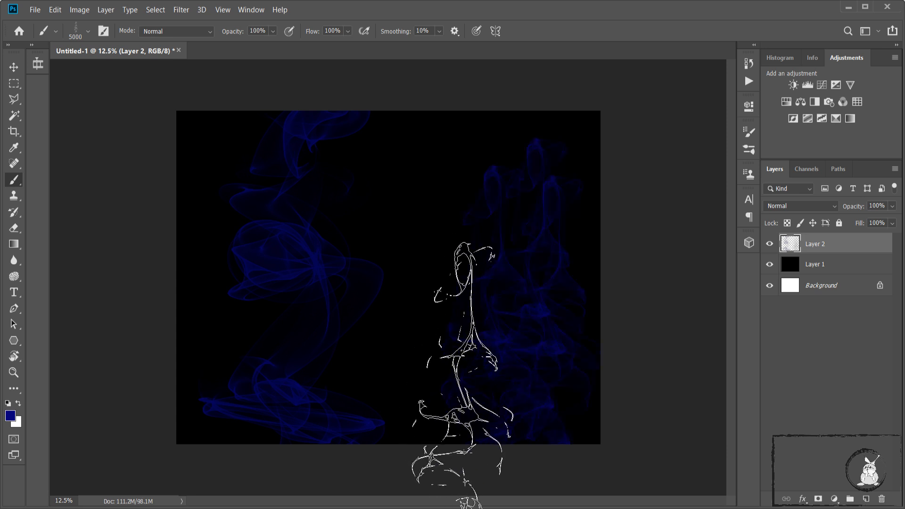
click(427, 253)
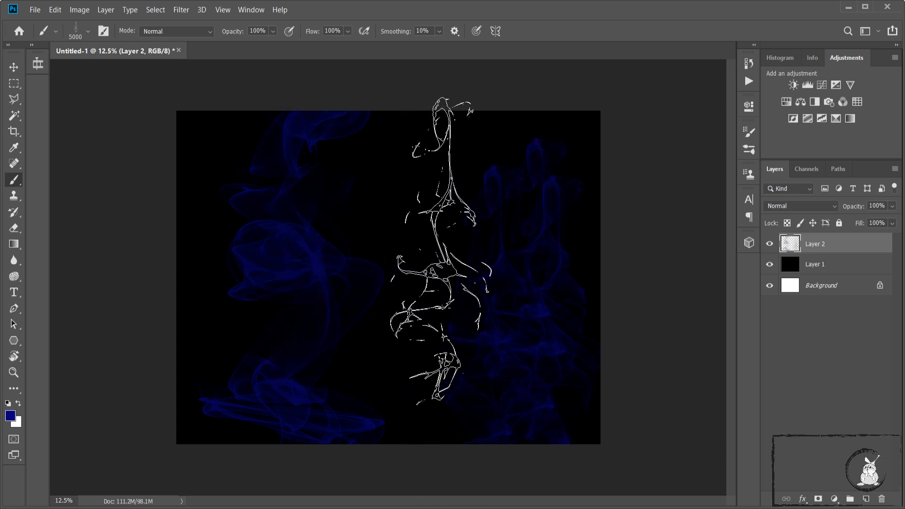
click(197, 249)
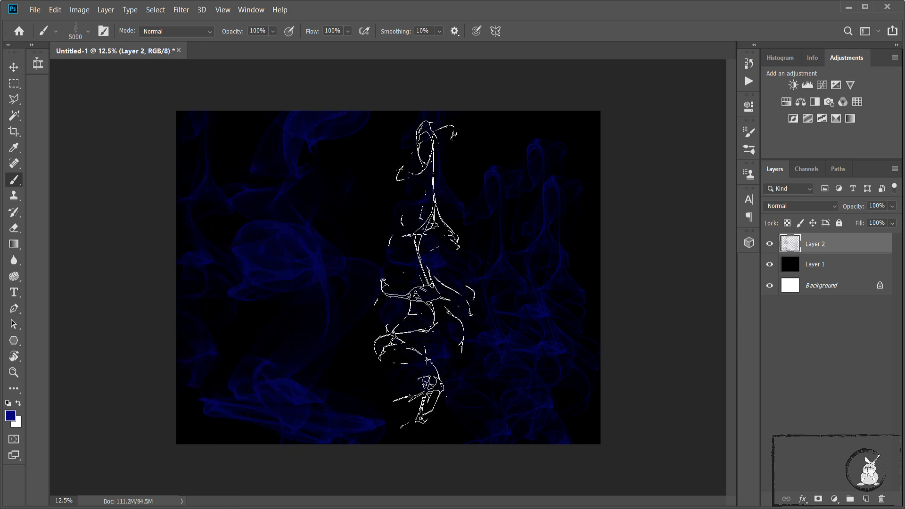
click(376, 245)
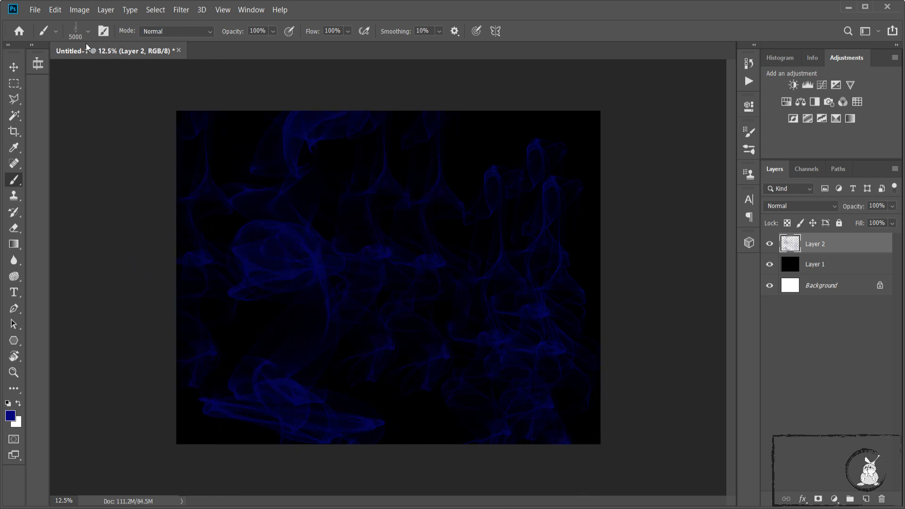
- Switch to another smoke brush enlarged to 5000 px and stamp denser smoke around the centre and right of the canvas on Layer 2
click(98, 152)
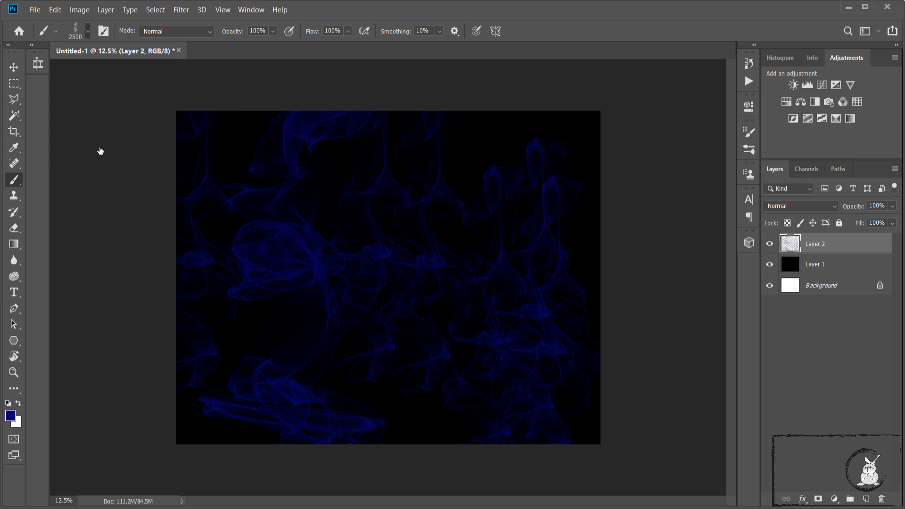
click(88, 32)
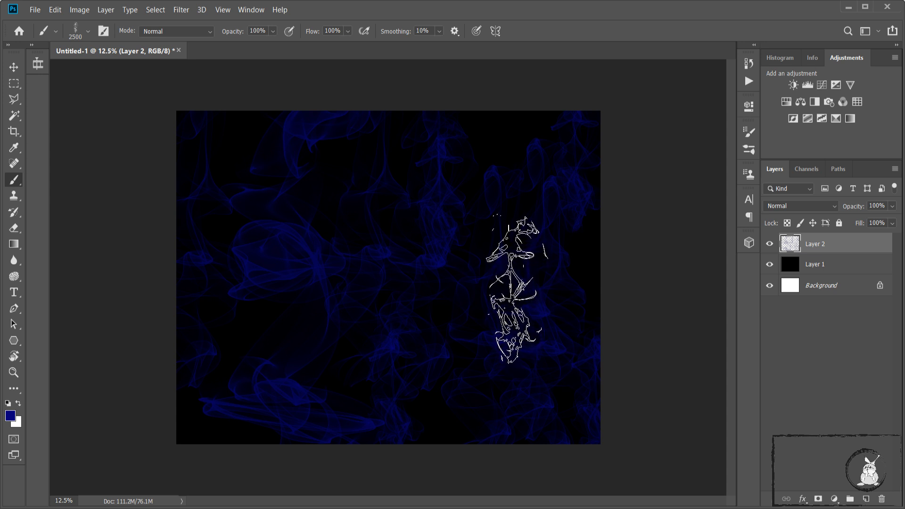
key(bracketright)
key(bracketright)
key(bracketright)
key(bracketright)
key(bracketright)
key(bracketright)
key(bracketright)
key(bracketright)
key(bracketright)
key(bracketright)
key(bracketright)
key(bracketright)
key(bracketright)
key(bracketright)
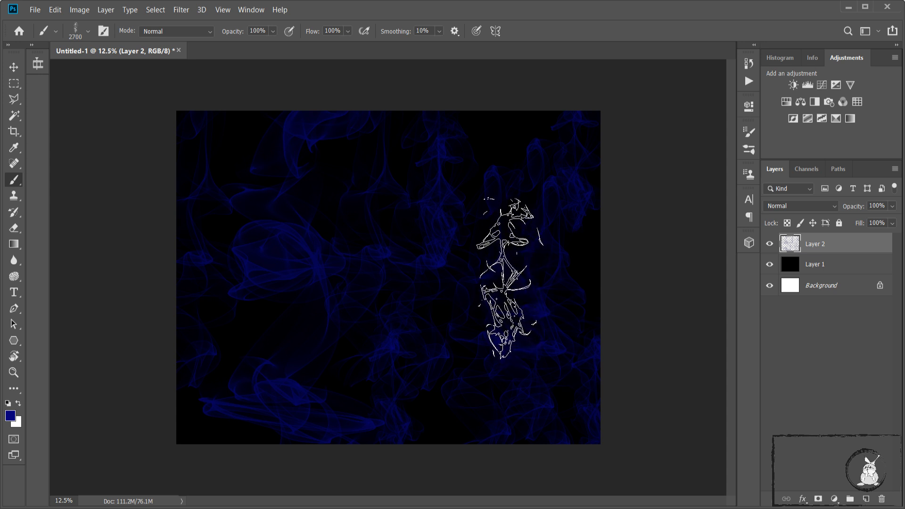
key(bracketright)
key(bracketright)
key(bracketright)
key(bracketright)
key(bracketright)
key(bracketright)
key(bracketright)
key(bracketright)
key(bracketright)
key(bracketright)
key(bracketright)
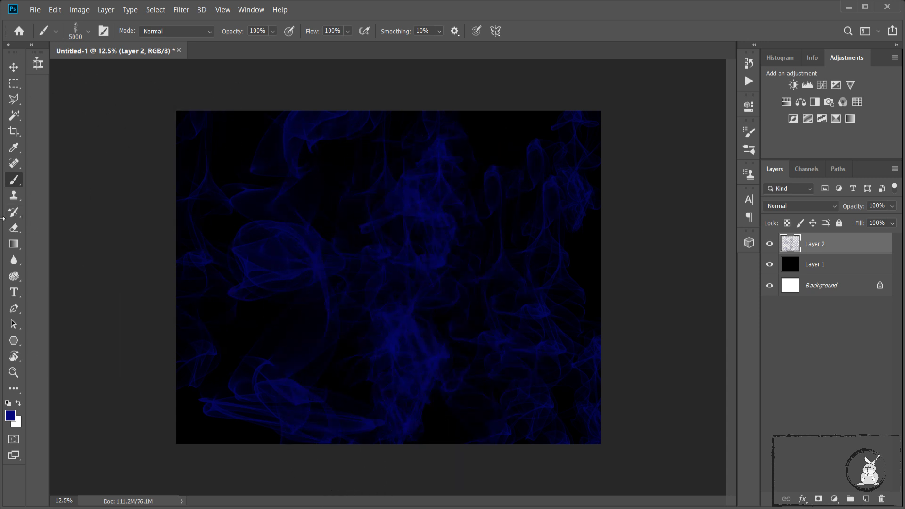
- Duplicate Layer 2 with an Outer Glow effect on the copy, and place the copy below Layer 2
key(ctrl+j)
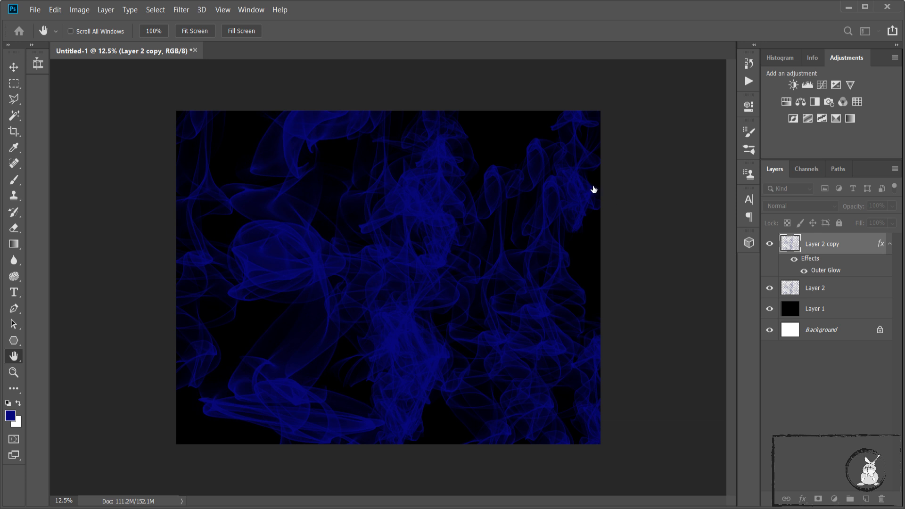
key(i)
key(b)
drag(823, 244, 831, 298)
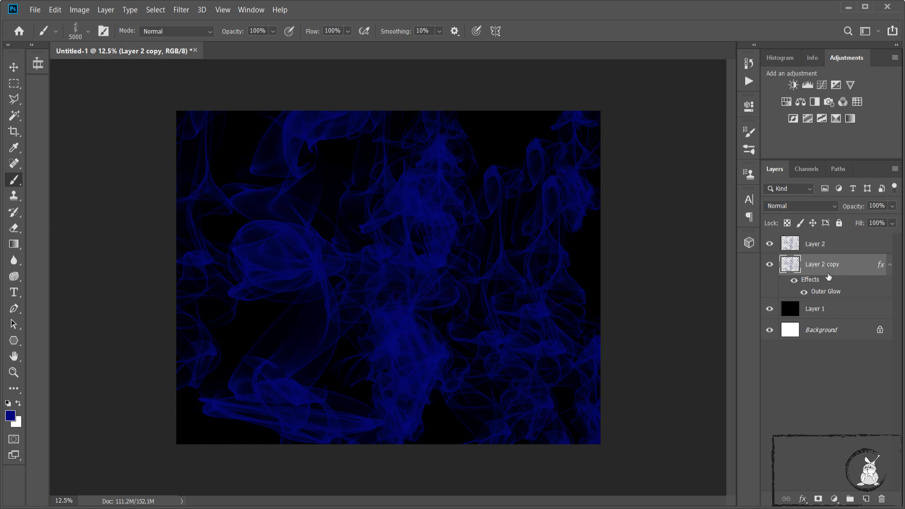
- Toggle the visibility of Layer 2 to compare the smoke with and without it
click(773, 247)
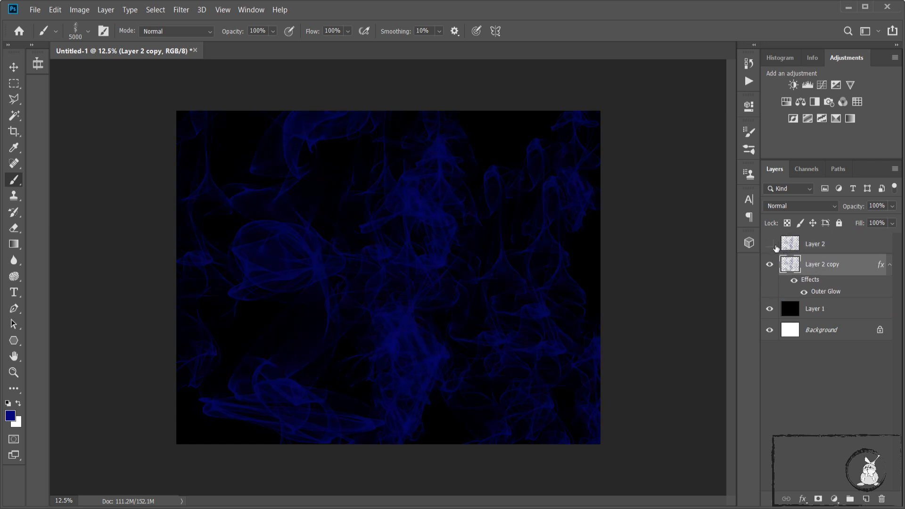
click(775, 248)
click(776, 250)
click(790, 244)
click(770, 244)
- Duplicate the glowing Layer 2 copy and move the duplicate above Layer 2
click(809, 263)
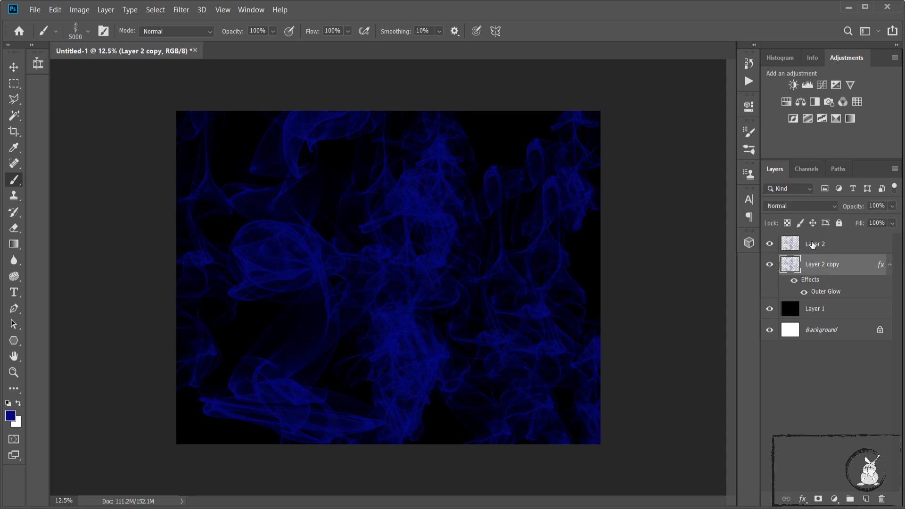
key(ctrl+j)
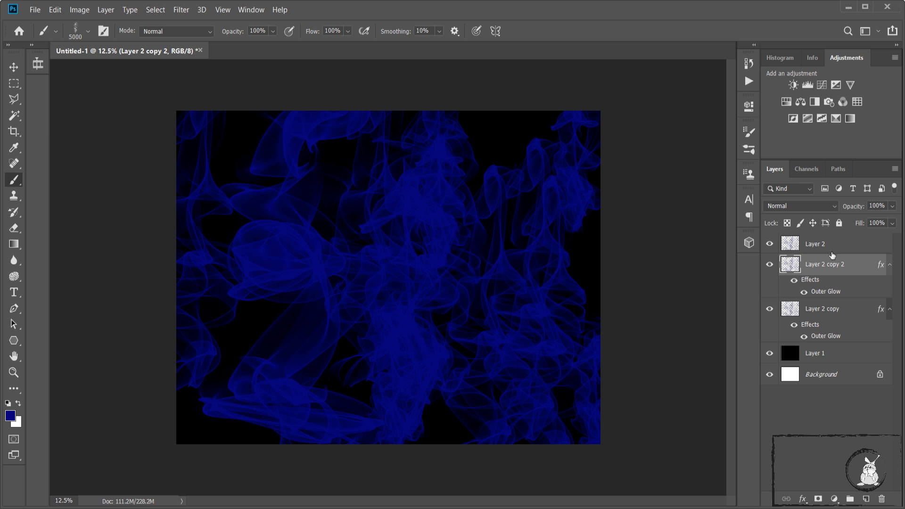
drag(830, 268, 820, 234)
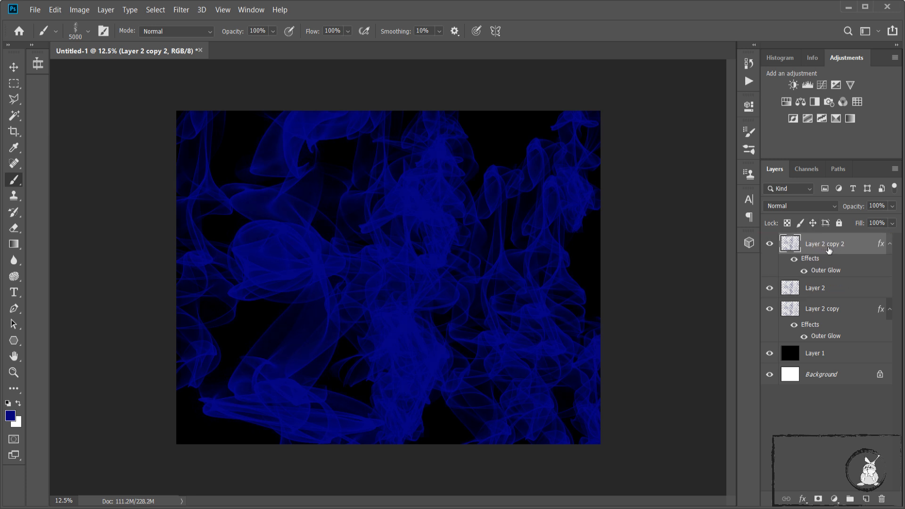
- Lower the opacity of Layer 2 copy 2 and set the opacity of Layer 2 copy to 60%
drag(894, 223, 851, 229)
click(823, 311)
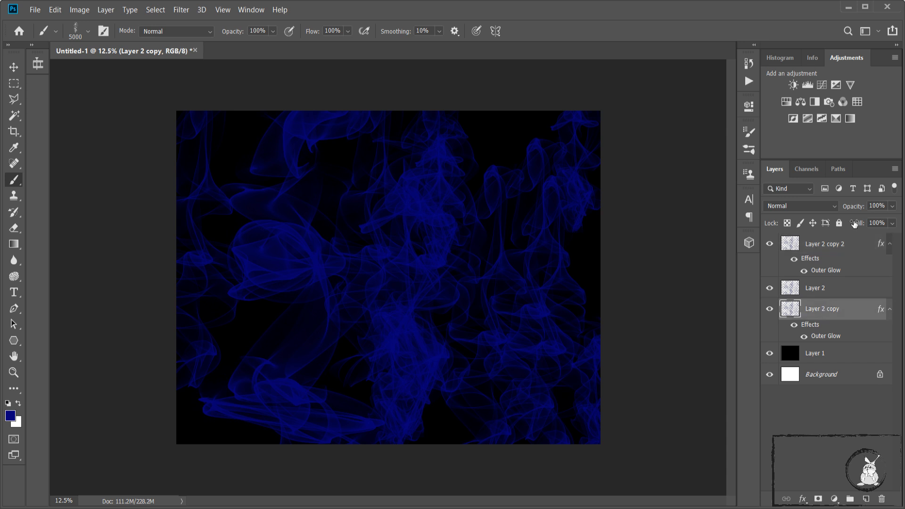
drag(891, 224, 876, 224)
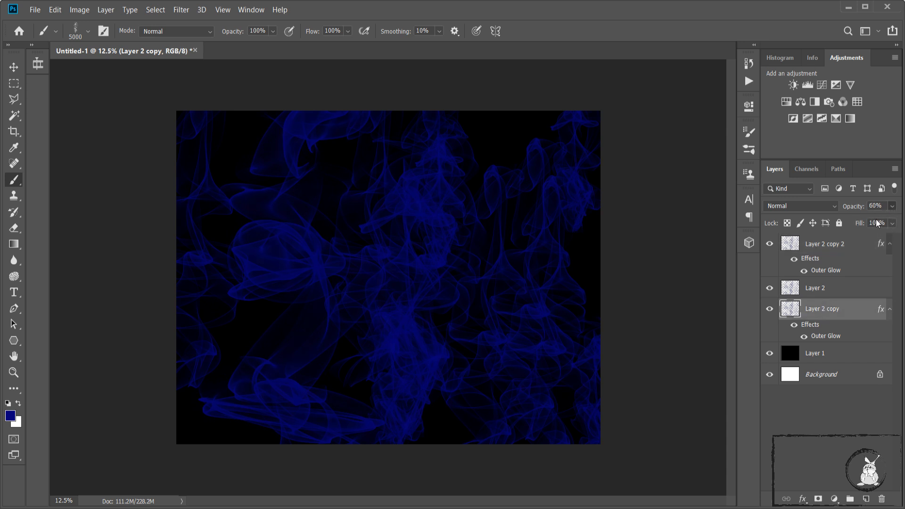
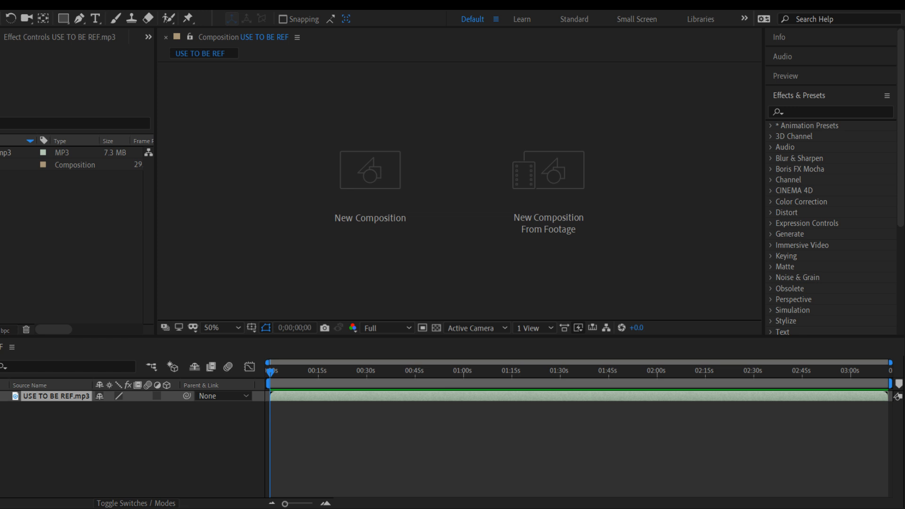
- Undock the USE TO BE REF Composition panel into a floating window
click(71, 236)
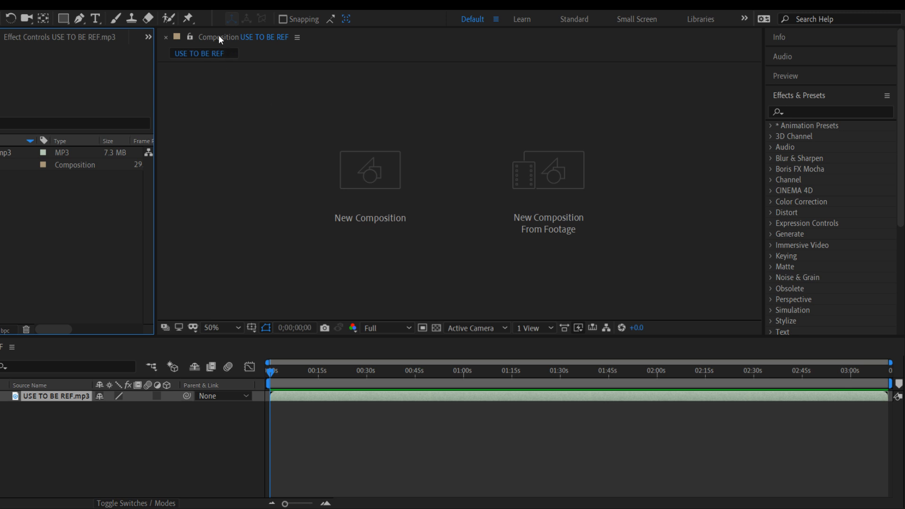
drag(220, 37, 228, 54)
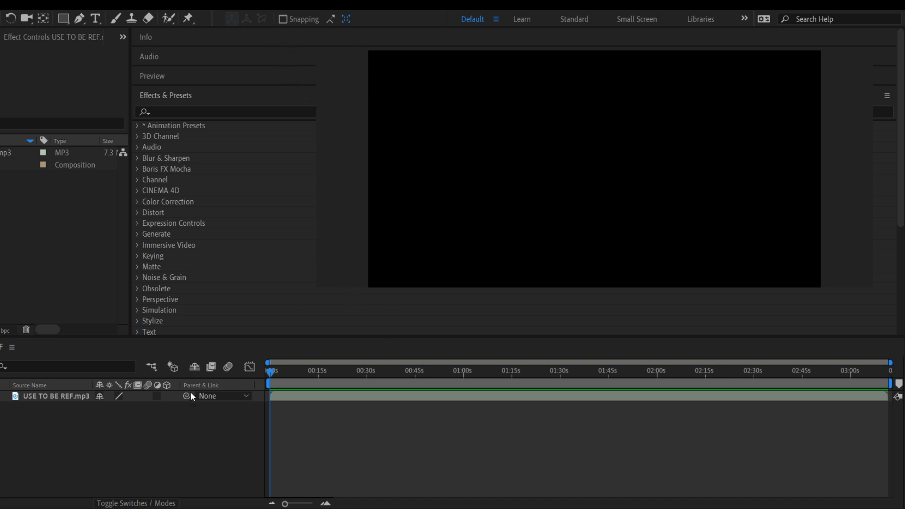
- Convert the audio of the USE TO BE REF.mp3 layer to keyframes on an Audio Amplitude layer
click(68, 396)
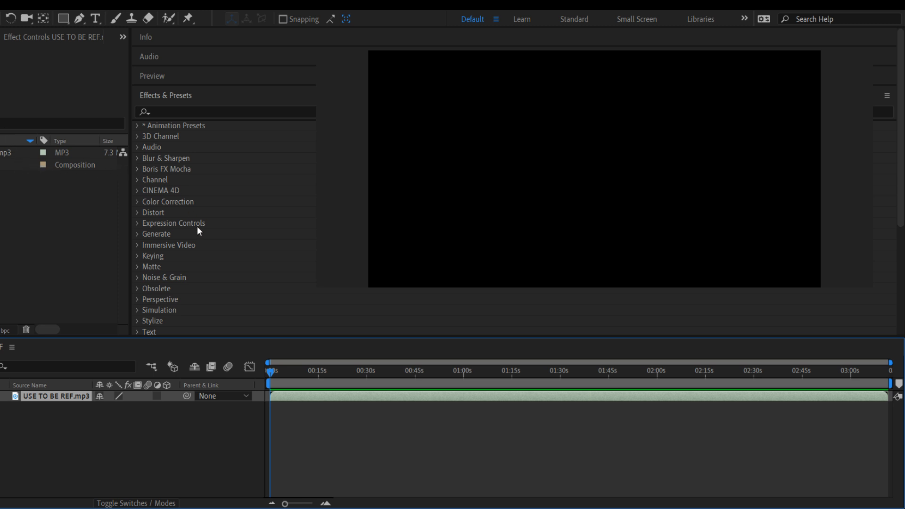
click(253, 317)
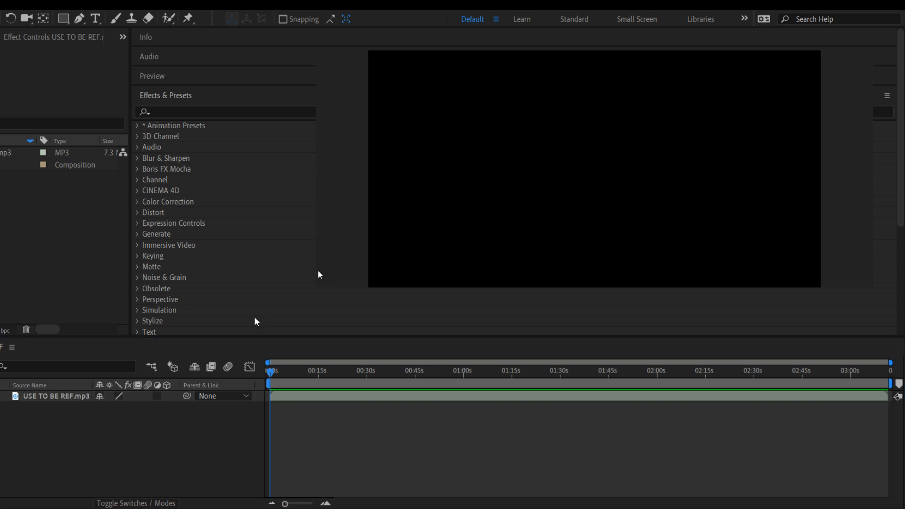
click(5, 164)
key(Up)
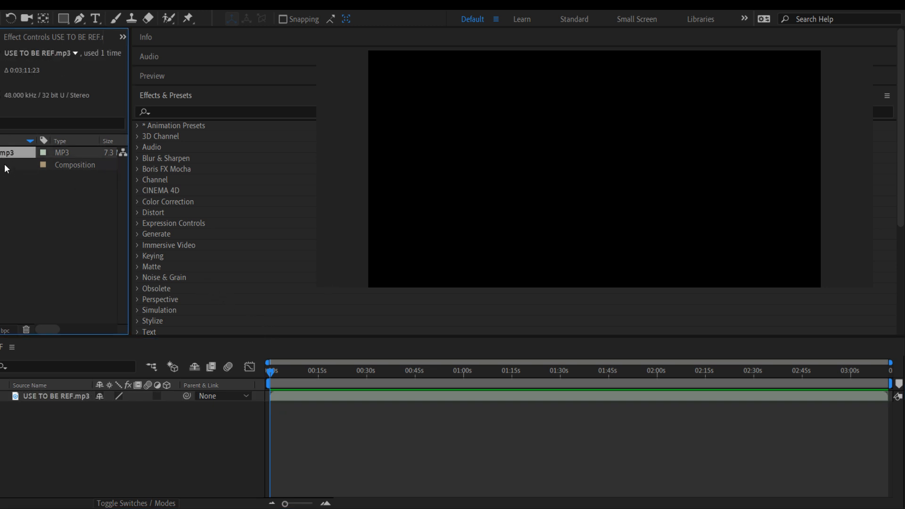
click(4, 164)
click(58, 395)
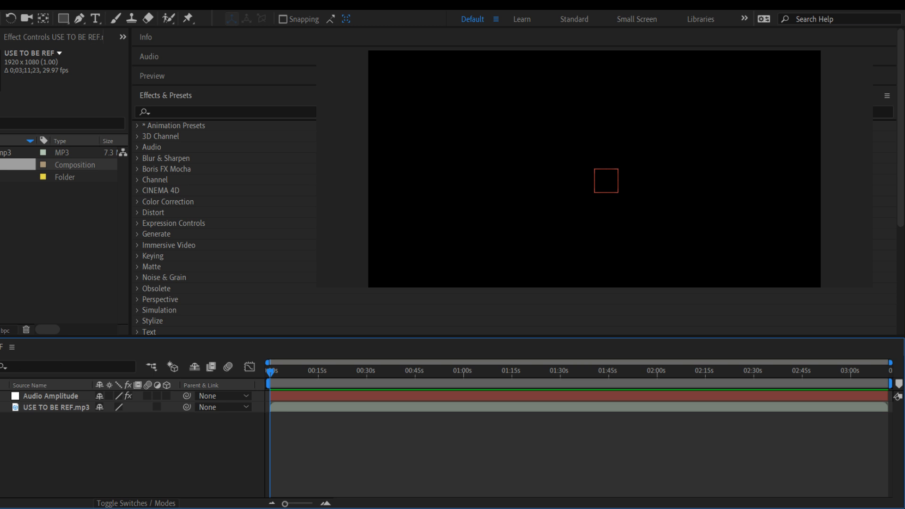
- Expand the Audio Amplitude layer's effects to examine the Left Channel, Right Channel and Both Channels sliders
click(1, 396)
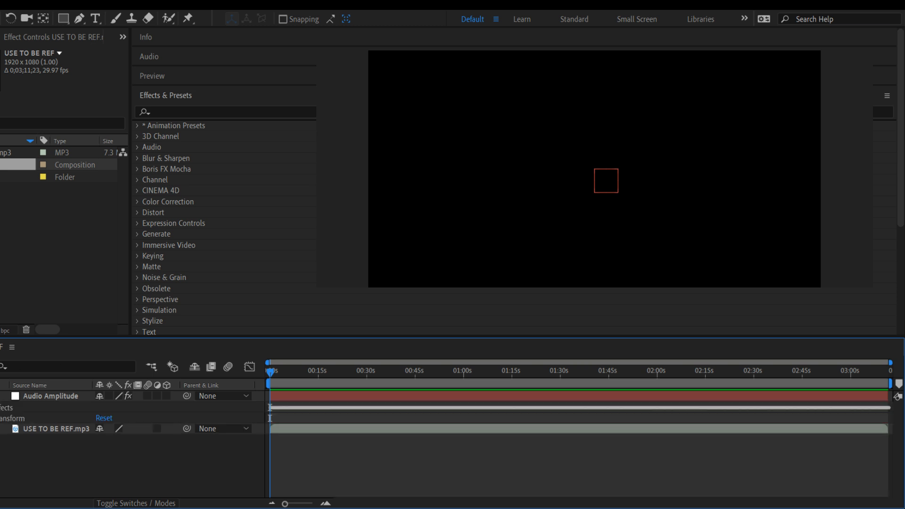
click(1, 408)
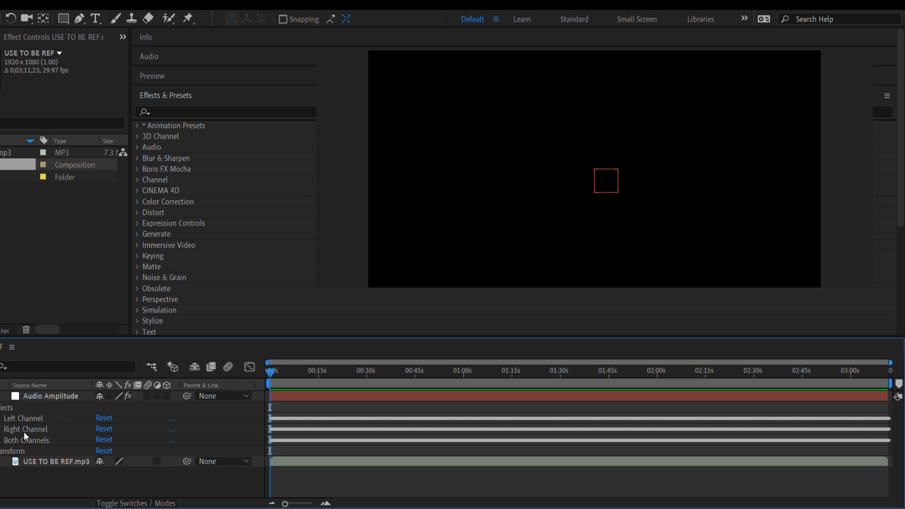
click(0, 441)
click(1, 441)
click(1, 441)
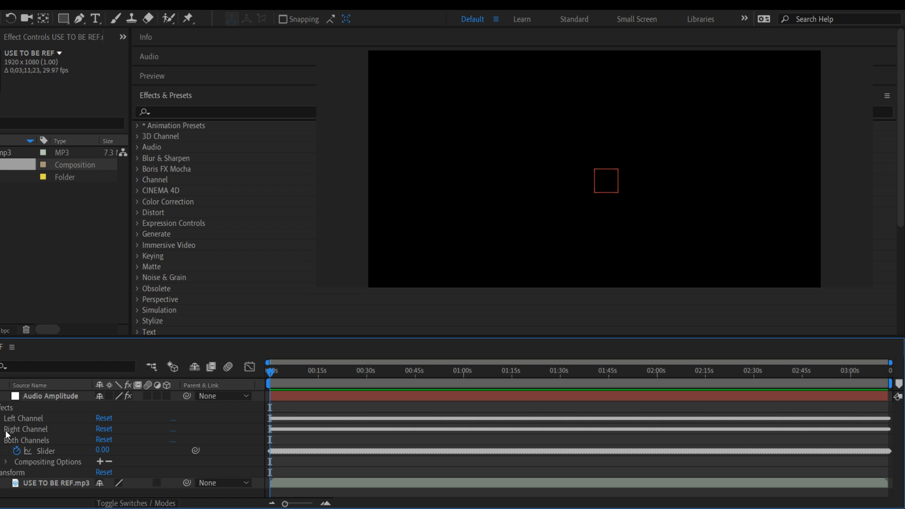
click(0, 429)
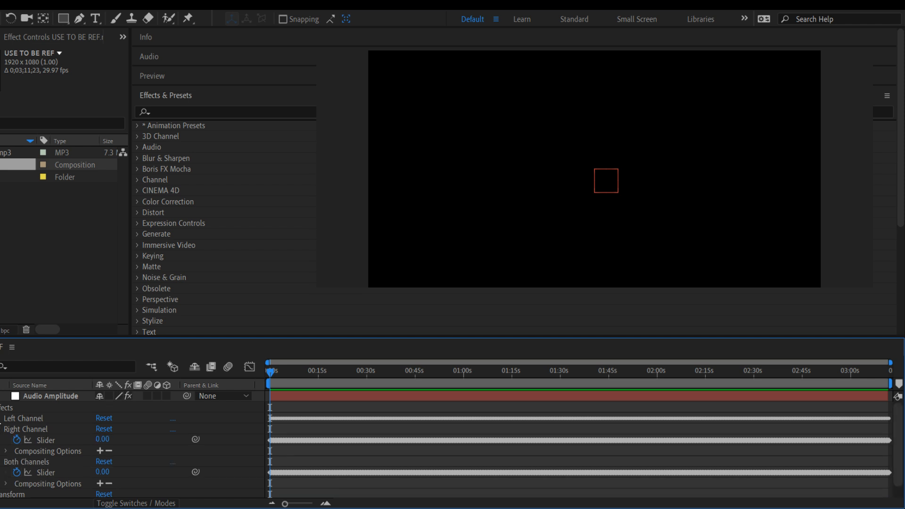
click(0, 419)
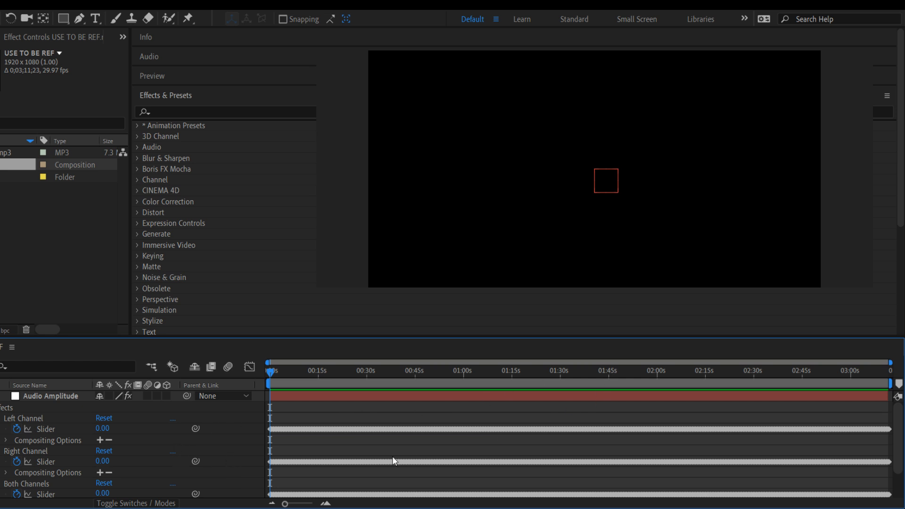
- Collapse the three channel effects and the Audio Amplitude layer's properties in the timeline
click(1, 419)
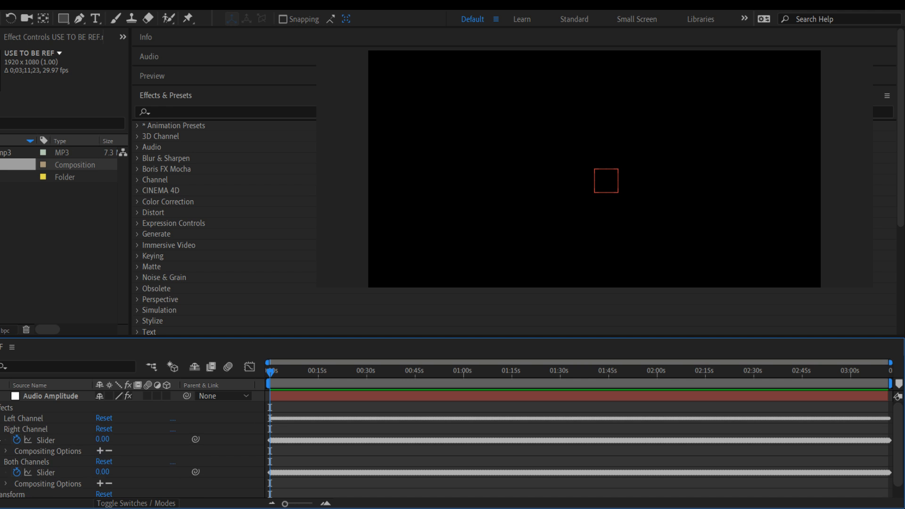
click(1, 430)
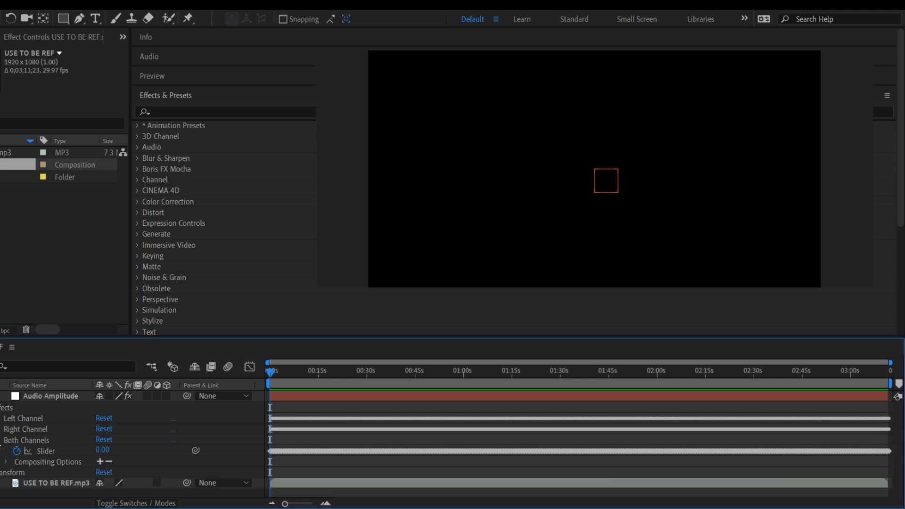
click(1, 440)
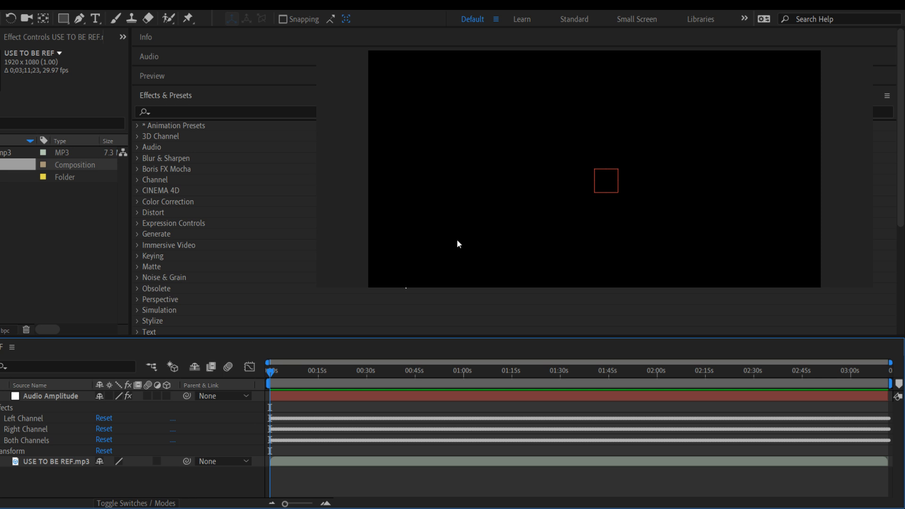
click(326, 508)
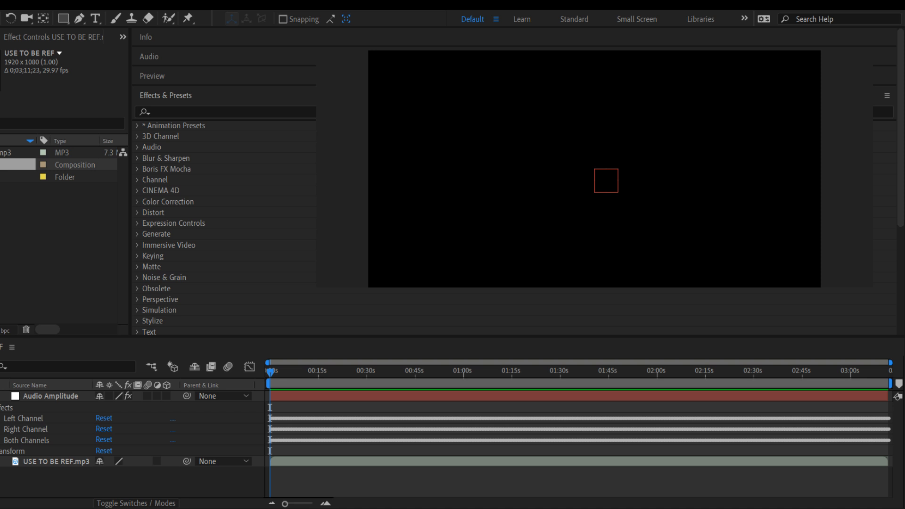
click(380, 508)
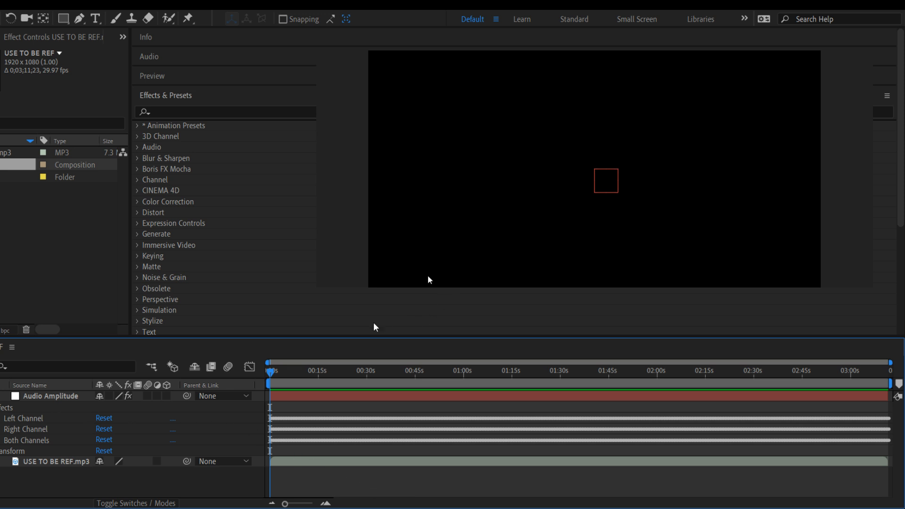
click(0, 397)
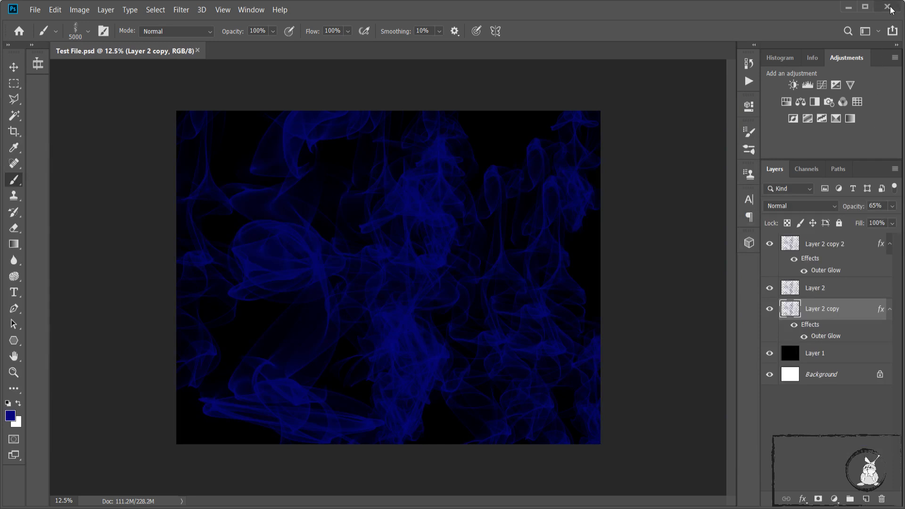
- Close Photoshop with the Test File.psd document and return to After Effects
click(888, 8)
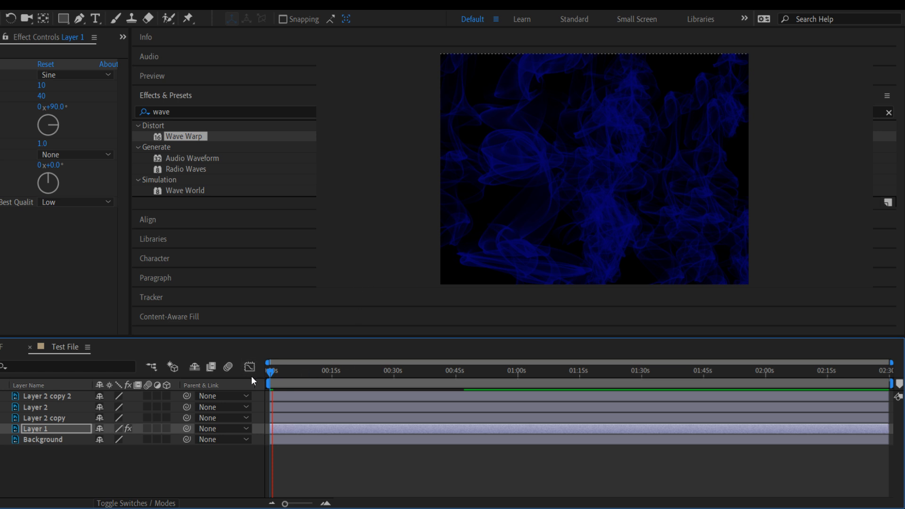
- Preview the Test File composition's smoke from about the 5-second mark and check its layers
click(571, 262)
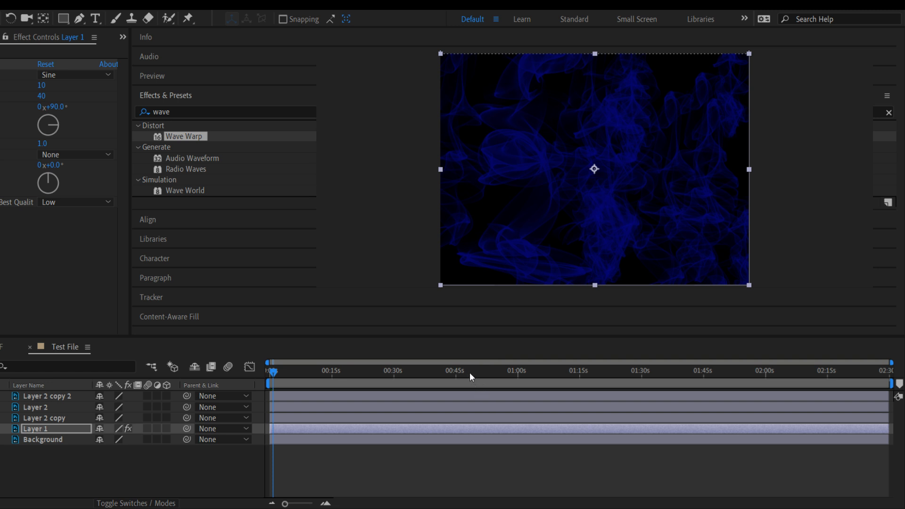
key(space)
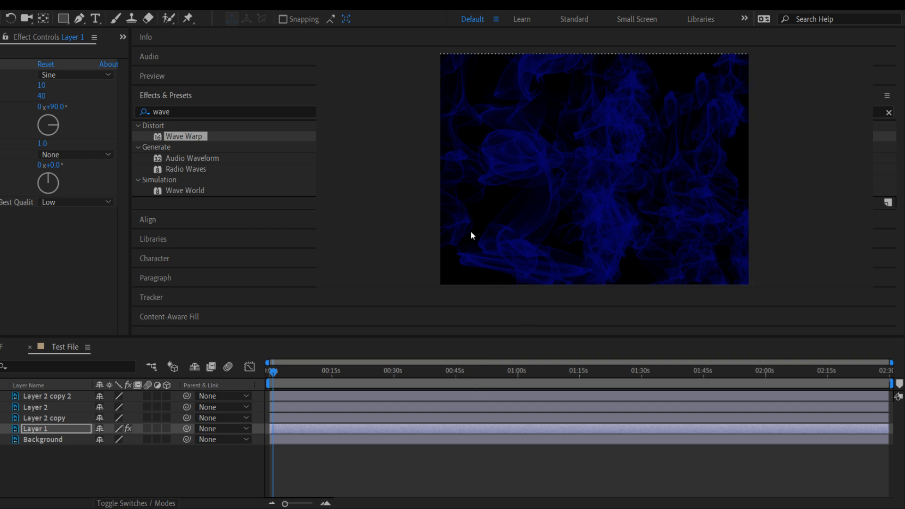
drag(276, 374, 292, 379)
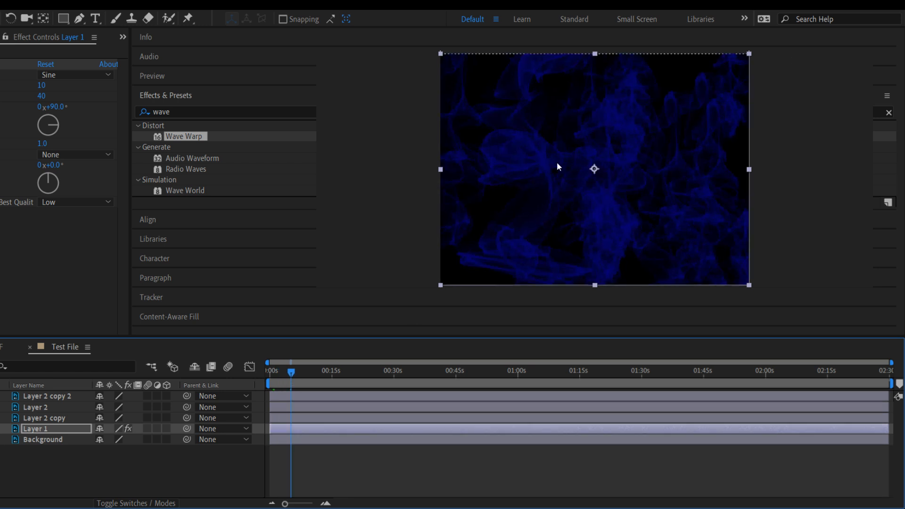
key(space)
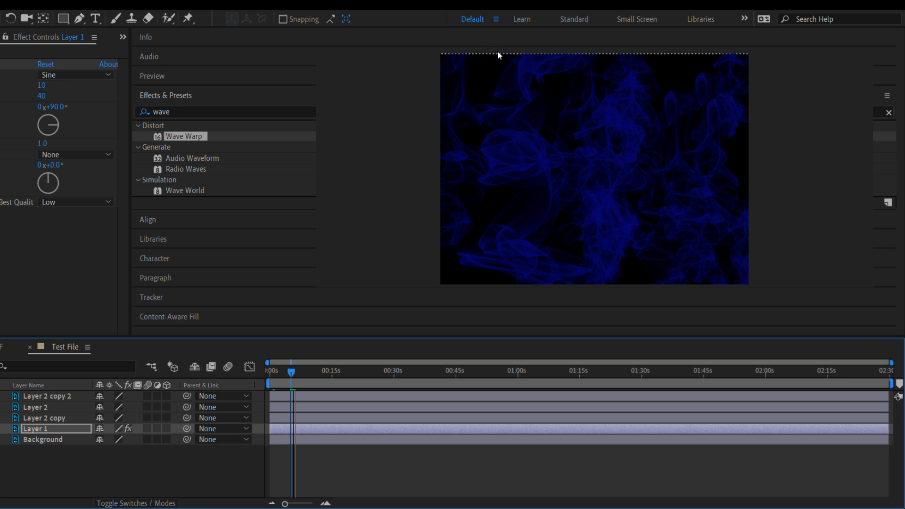
click(68, 419)
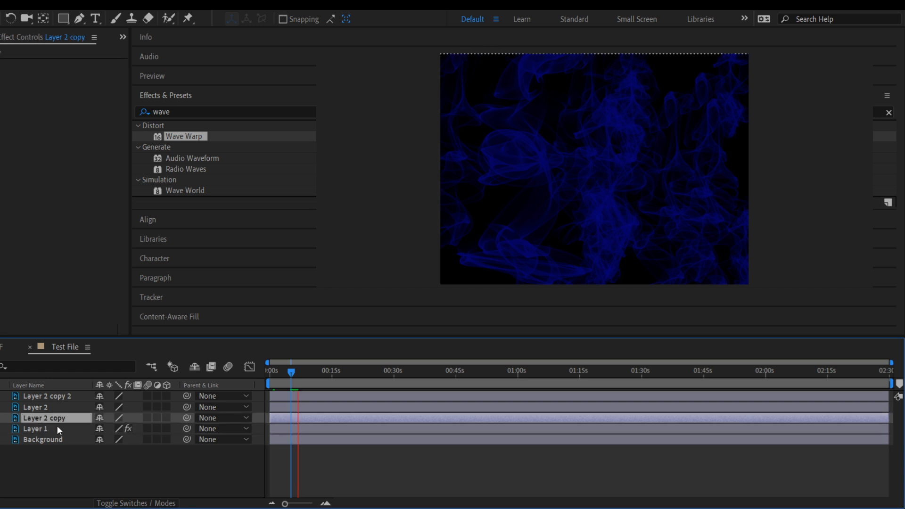
click(42, 441)
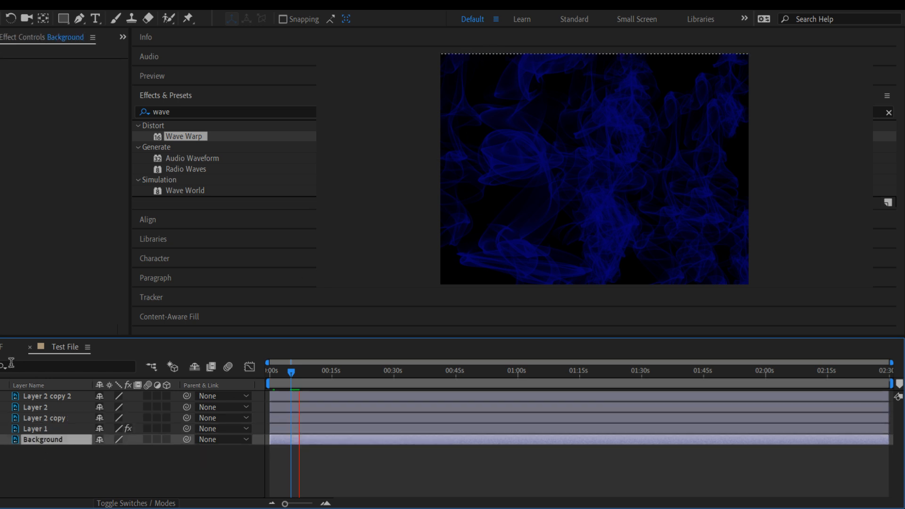
- Open the Test File composition from USE TO BE REF and lengthen its duration beyond 2:30 in the composition settings
click(9, 347)
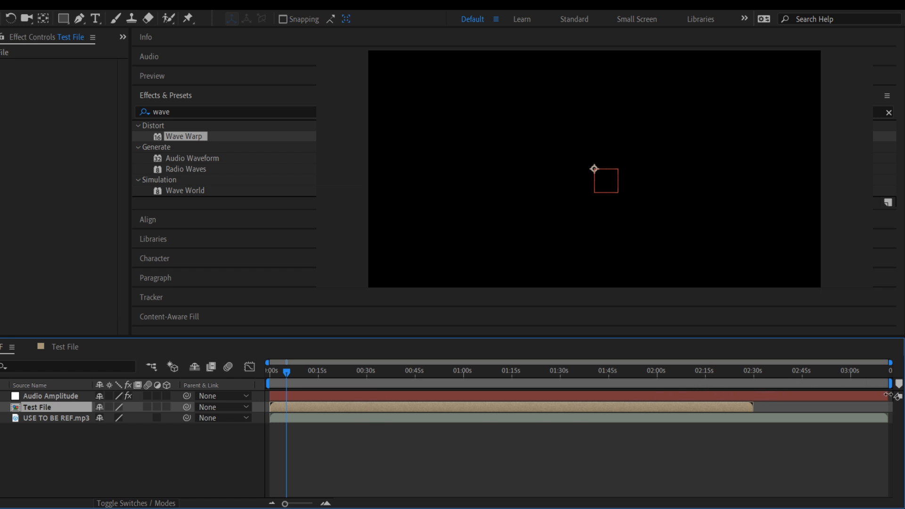
click(233, 430)
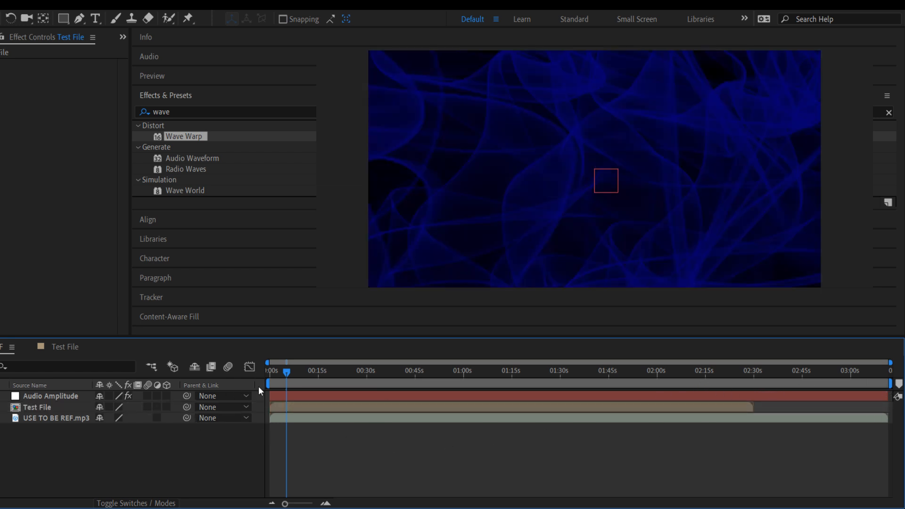
click(363, 409)
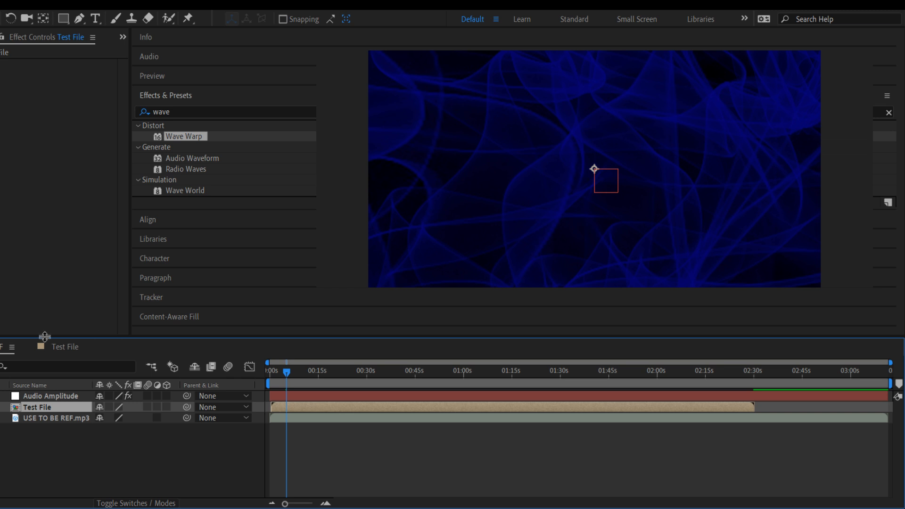
double_click(21, 410)
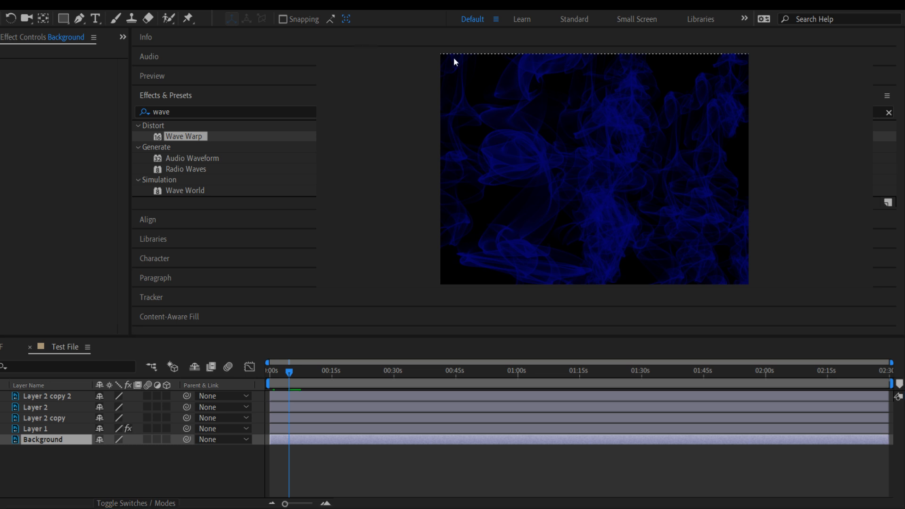
key(ctrl+k)
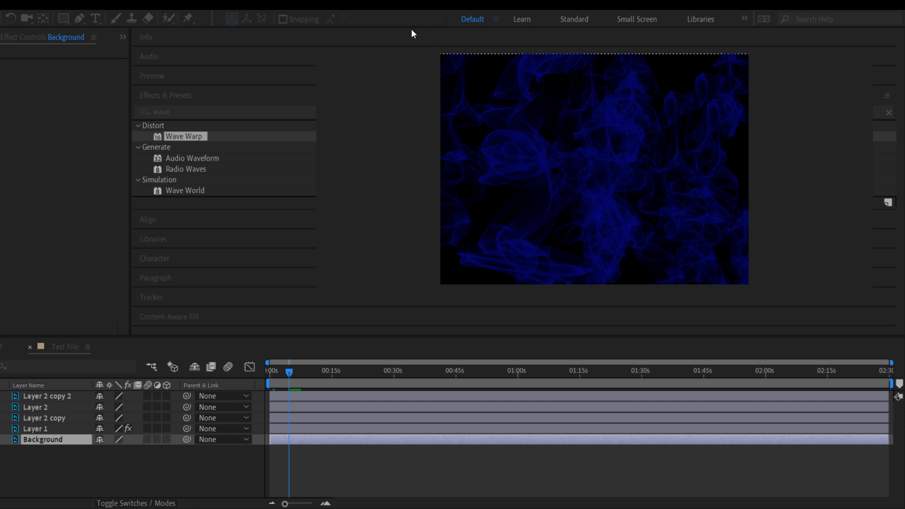
click(583, 321)
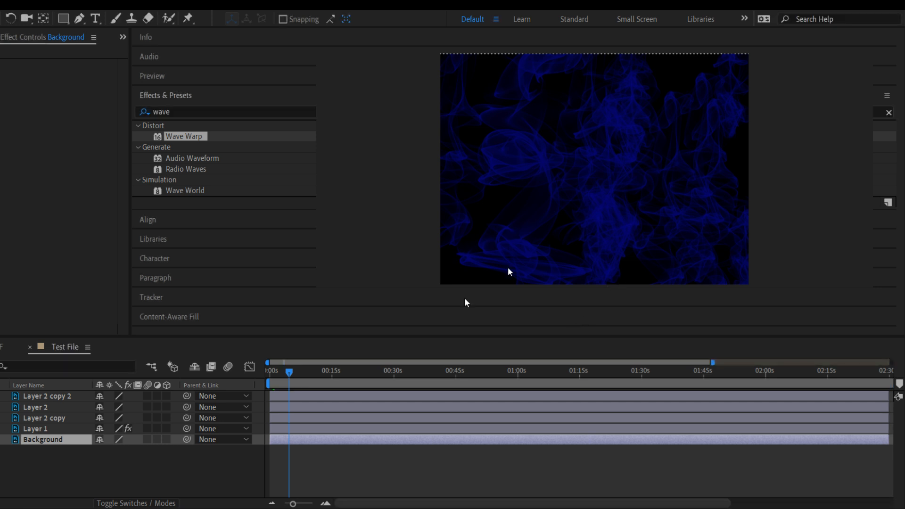
- Extend the Test File layer in USE TO BE REF to span the full composition, starting at 0:00
click(2, 347)
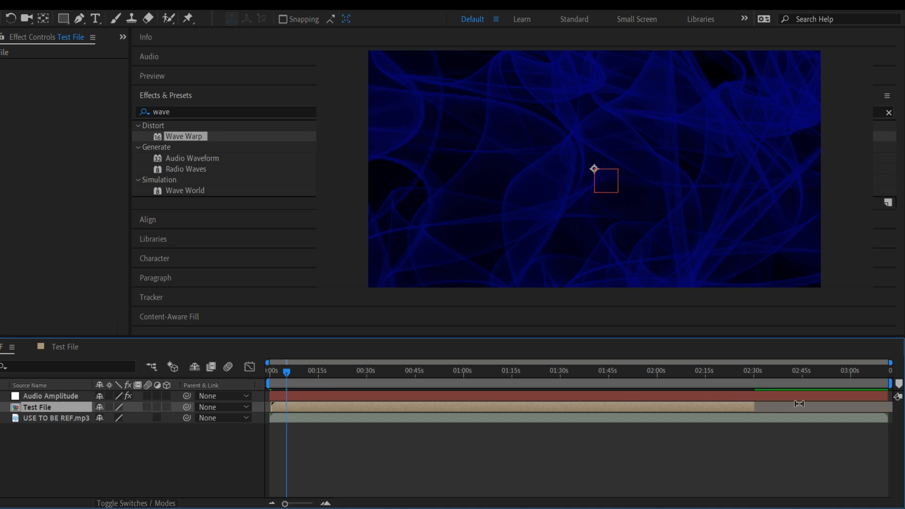
drag(754, 408, 902, 409)
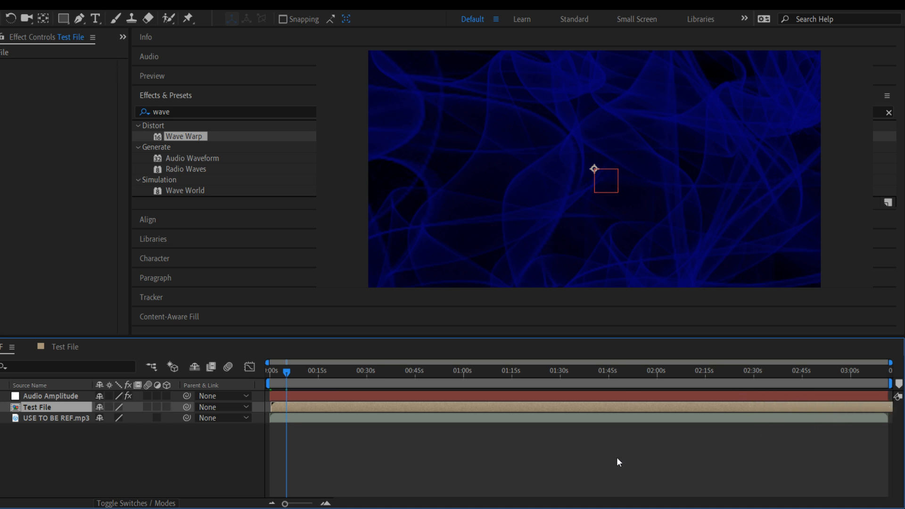
mouse_move(284, 504)
mouse_down()
mouse_move(299, 504)
mouse_move(285, 505)
mouse_up()
drag(814, 407, 713, 422)
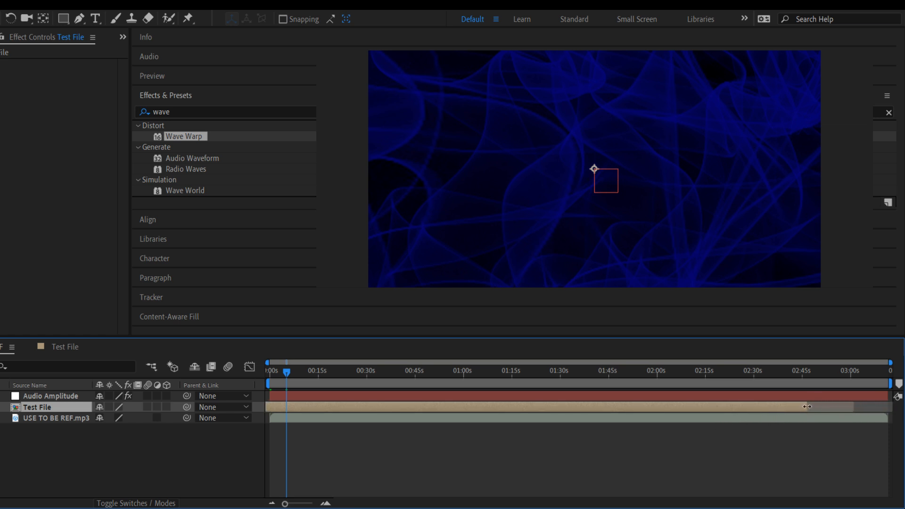
drag(809, 407, 857, 413)
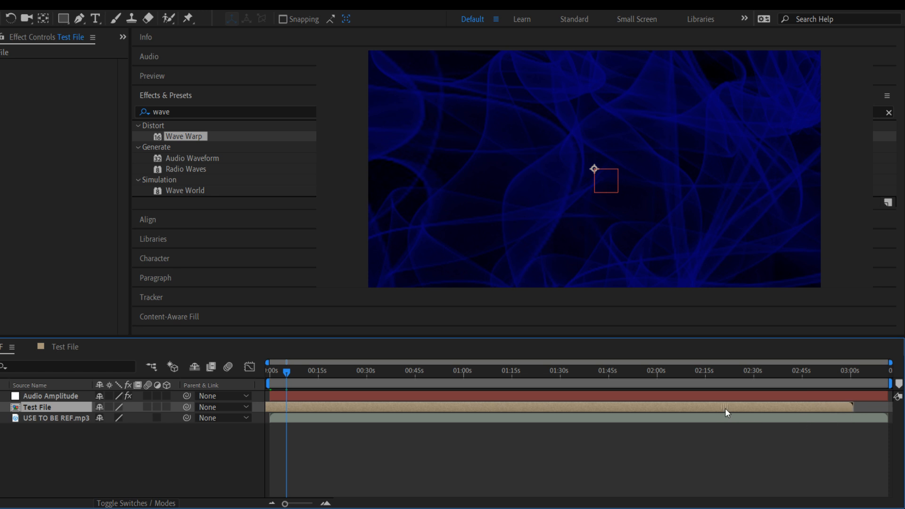
drag(727, 409, 820, 405)
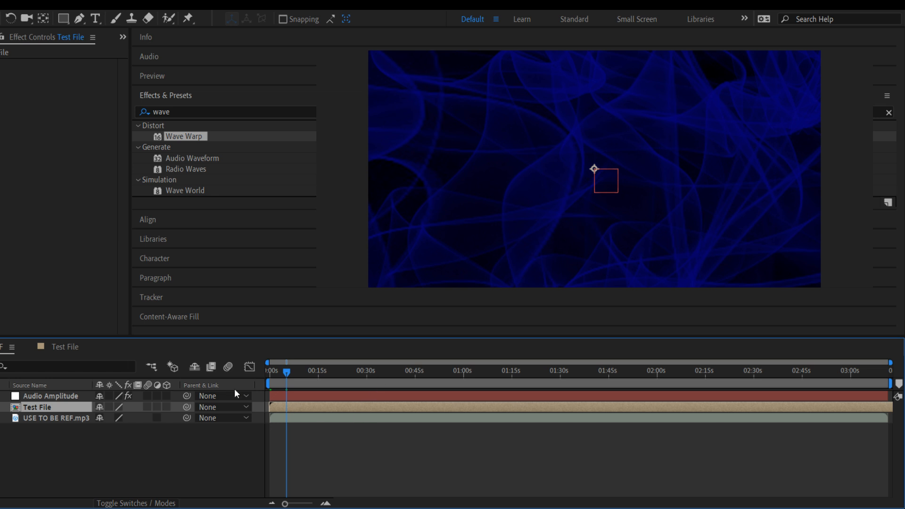
- Compare the USE TO BE REF and Test File compositions, and preview the Test File smoke animation from 0:00
click(58, 350)
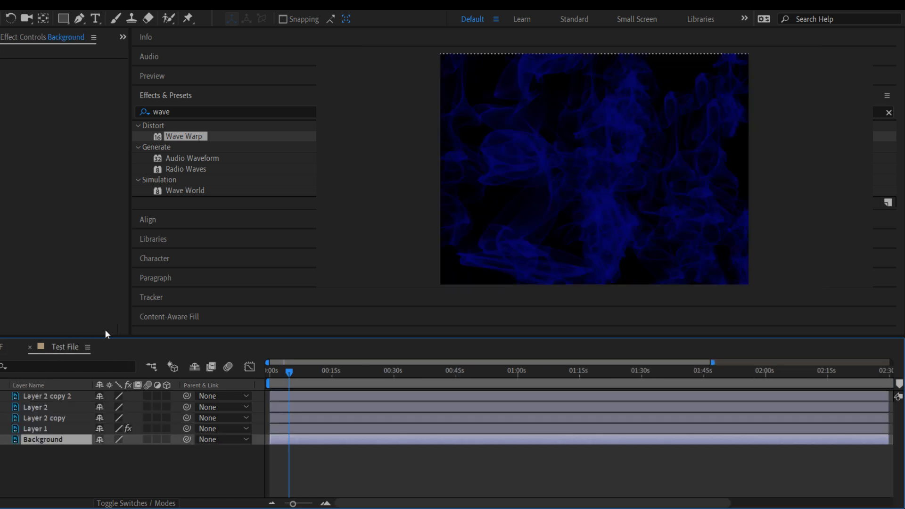
click(1, 349)
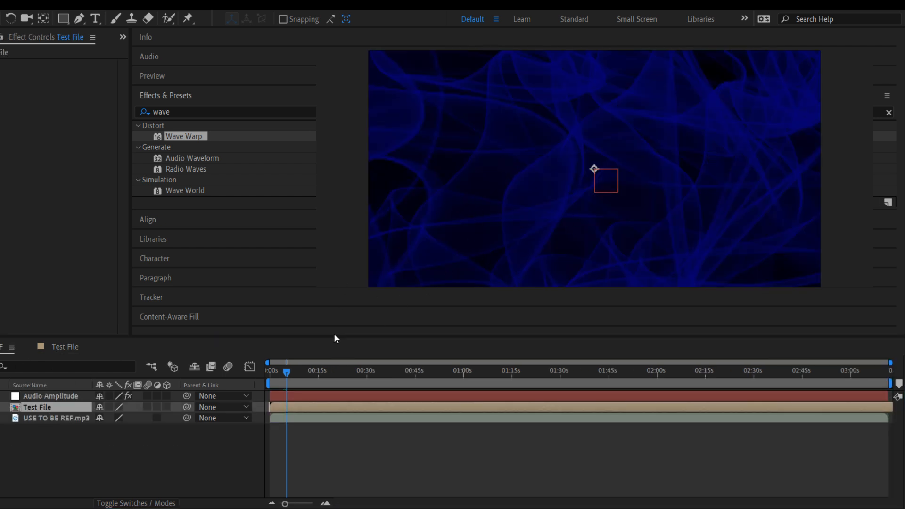
key(shift+slash)
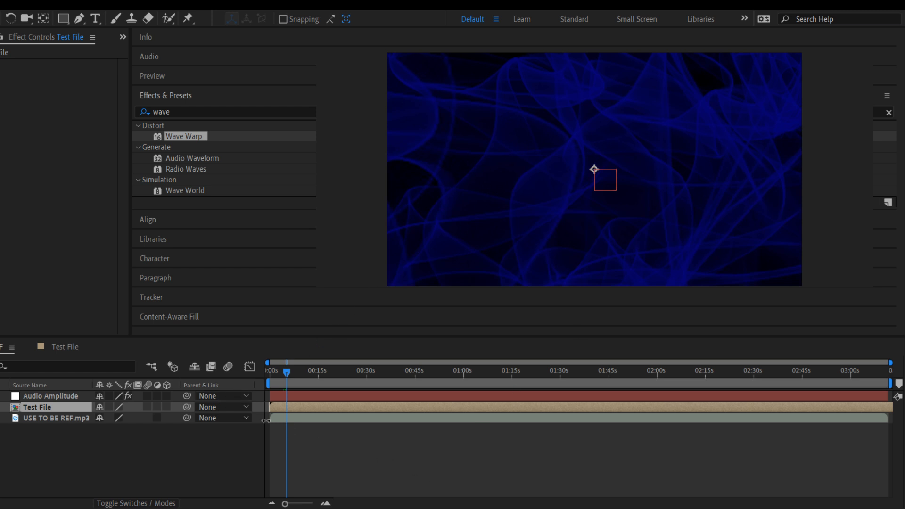
click(61, 348)
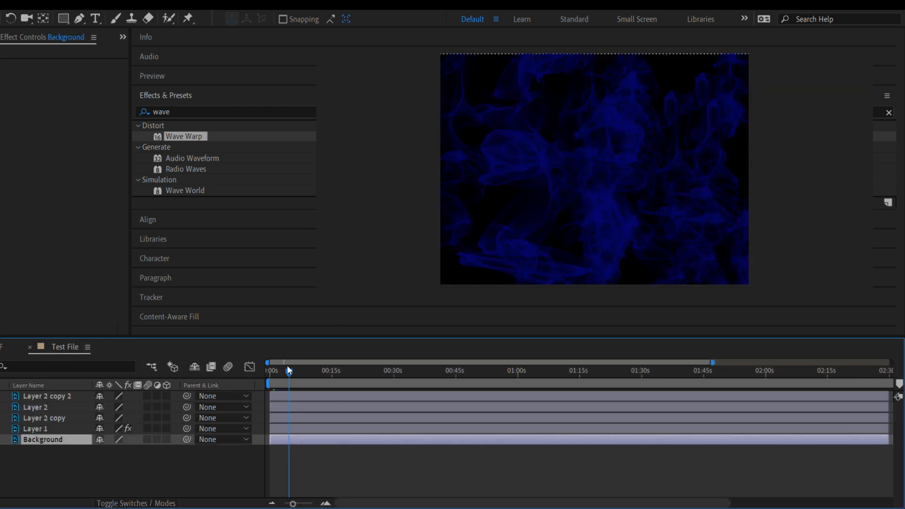
drag(289, 374, 259, 371)
key(space)
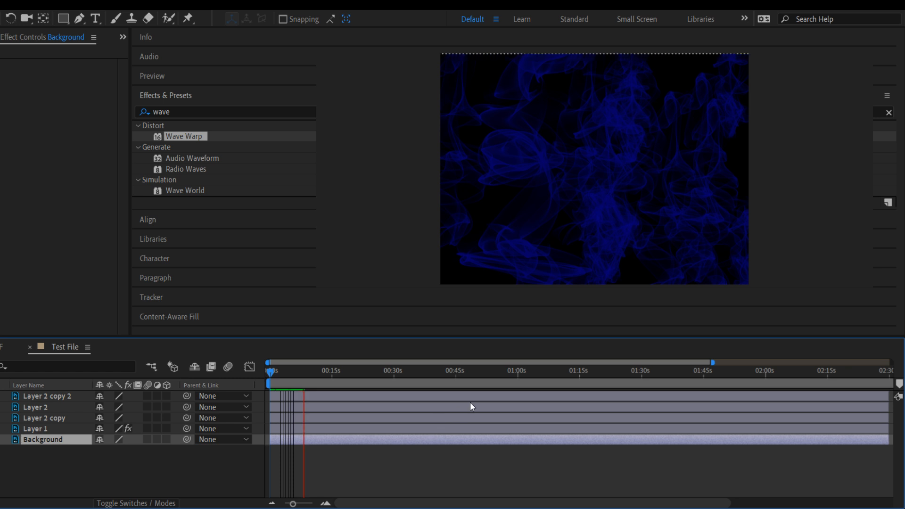
key(space)
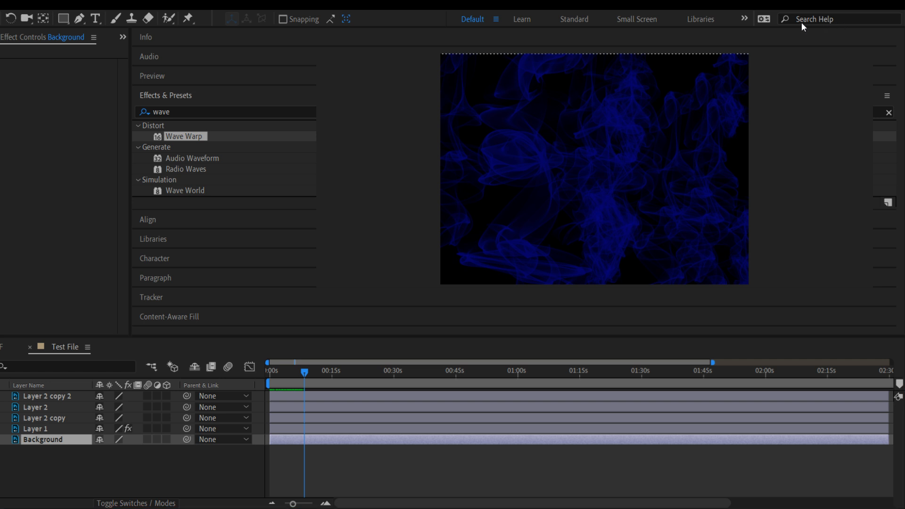
- Remove the Wave Warp effect from Layer 1 in the Test File composition
click(1, 429)
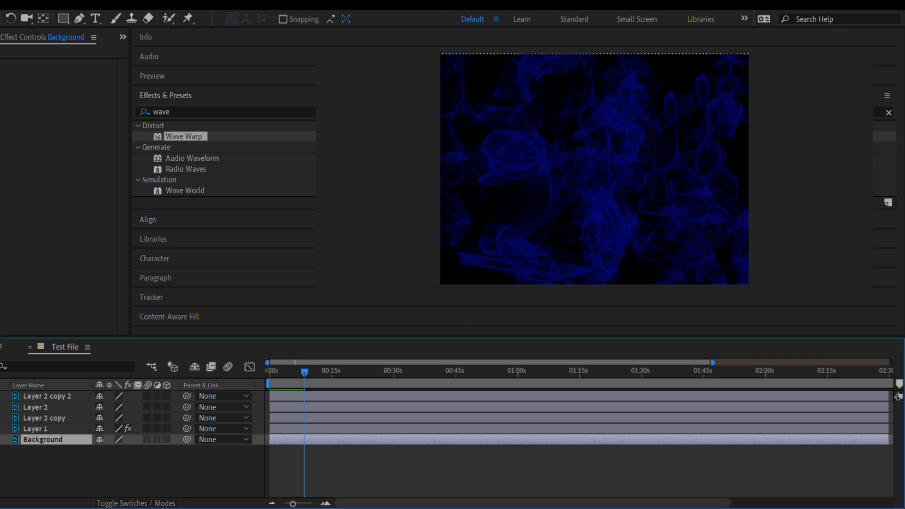
click(30, 430)
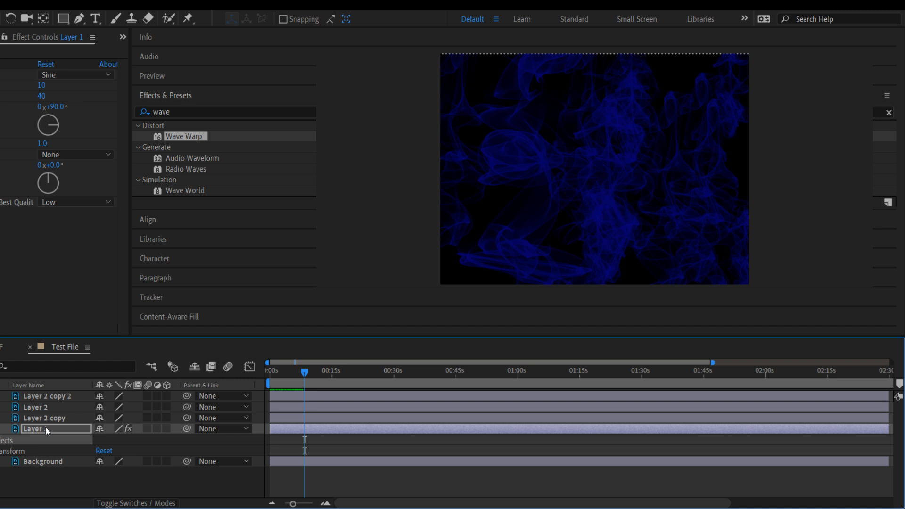
key(Delete)
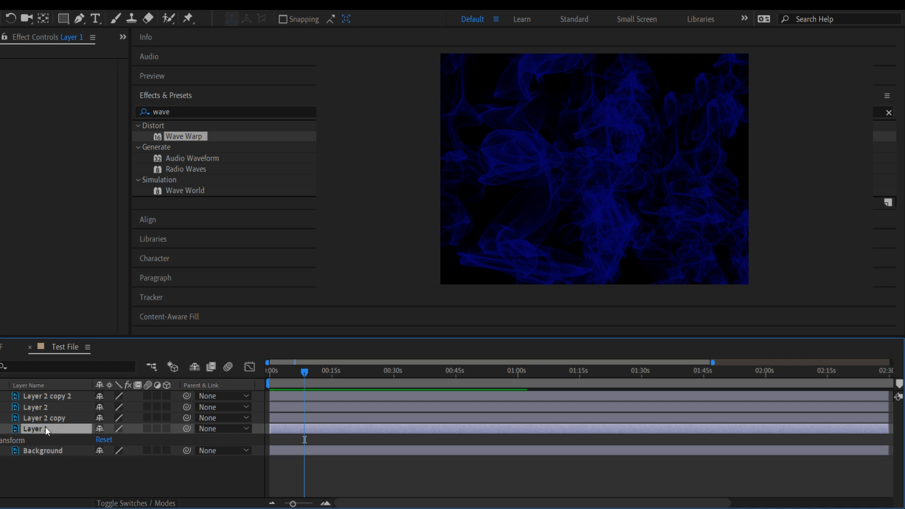
- Replace the Test File layer in USE TO BE REF with the five individual Test File.psd layers, placed between Audio Amplitude and the music track
click(29, 348)
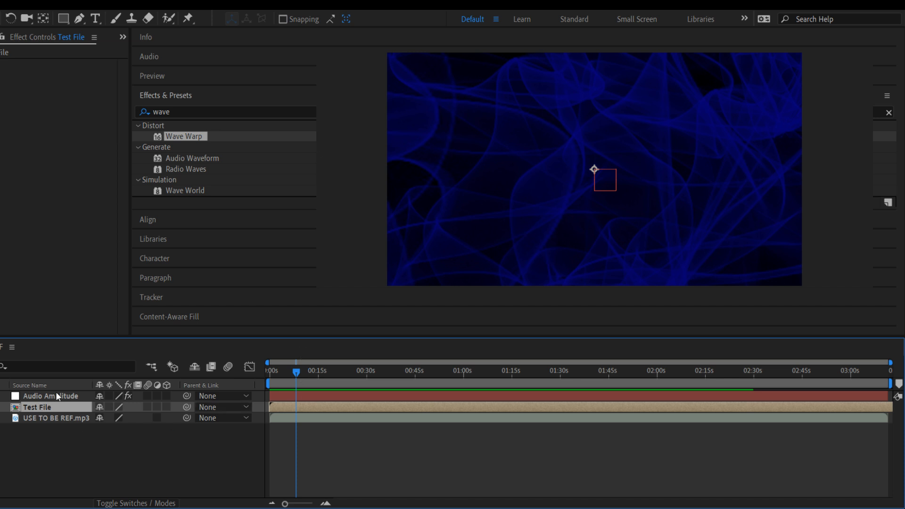
key(Delete)
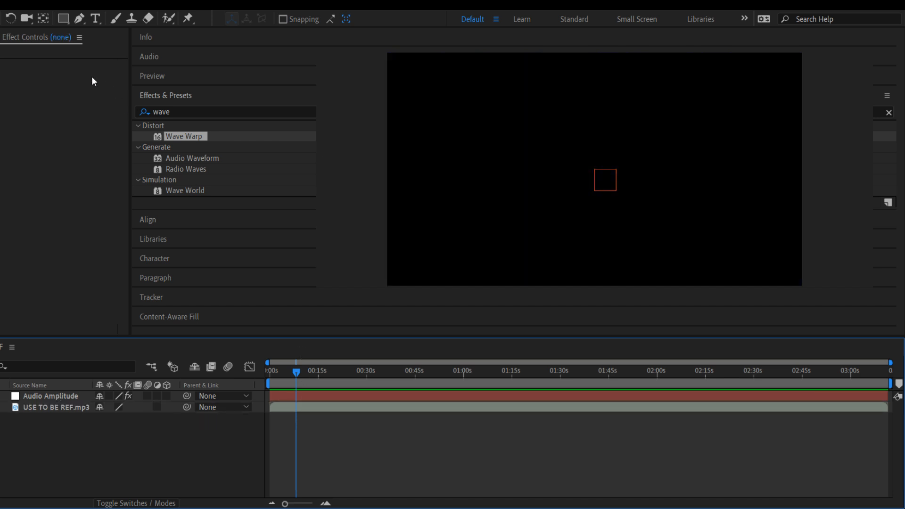
click(1, 37)
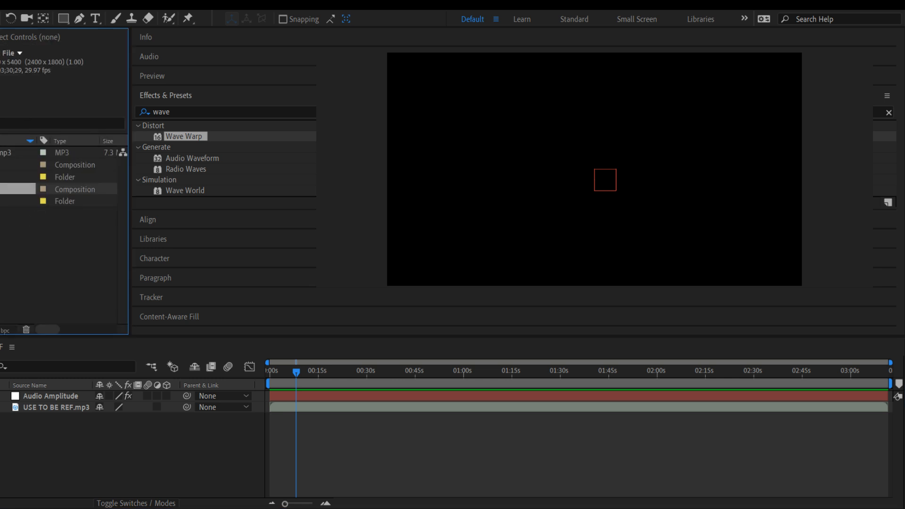
click(1, 178)
click(1, 190)
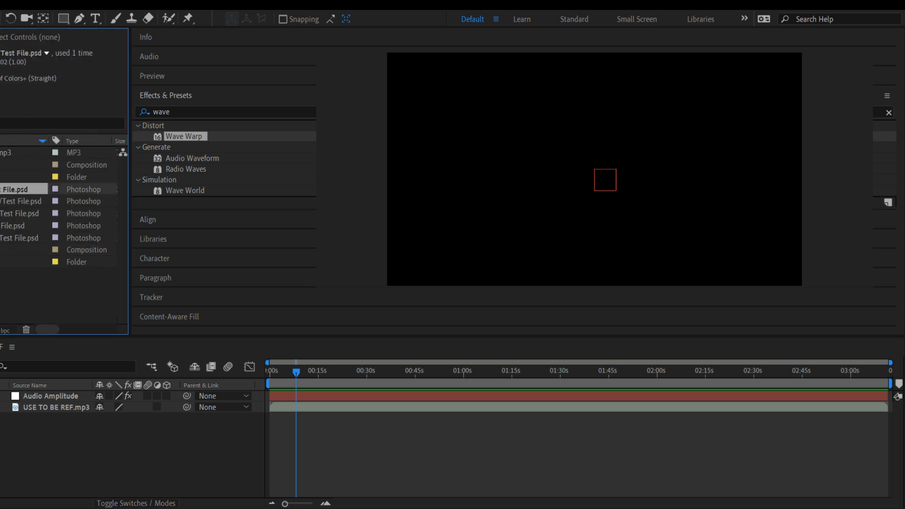
shift+click(1, 238)
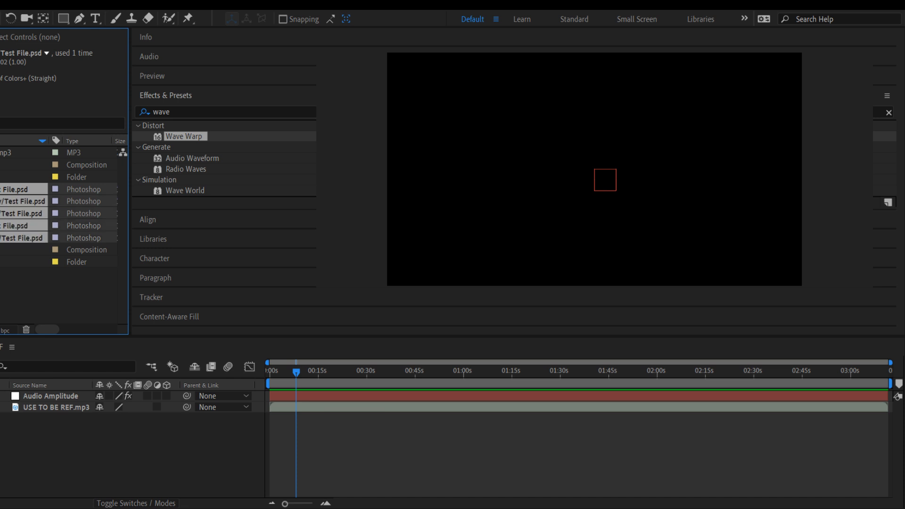
drag(3, 246, 29, 399)
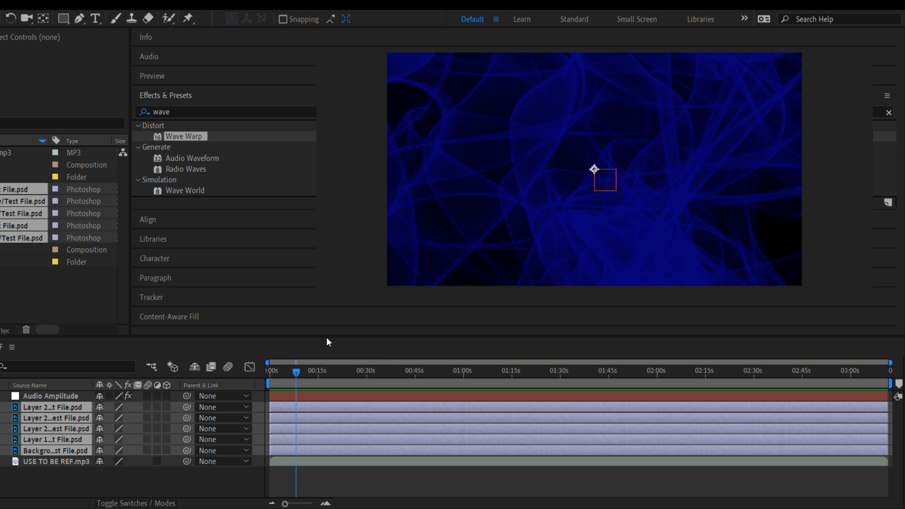
- Delete the Background/Test File.psd layer from the USE TO BE REF composition
click(211, 350)
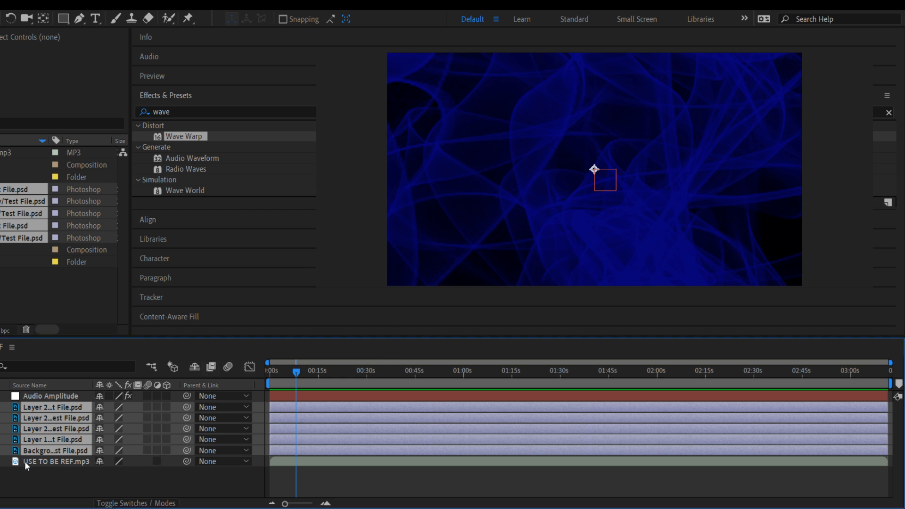
click(27, 479)
click(33, 451)
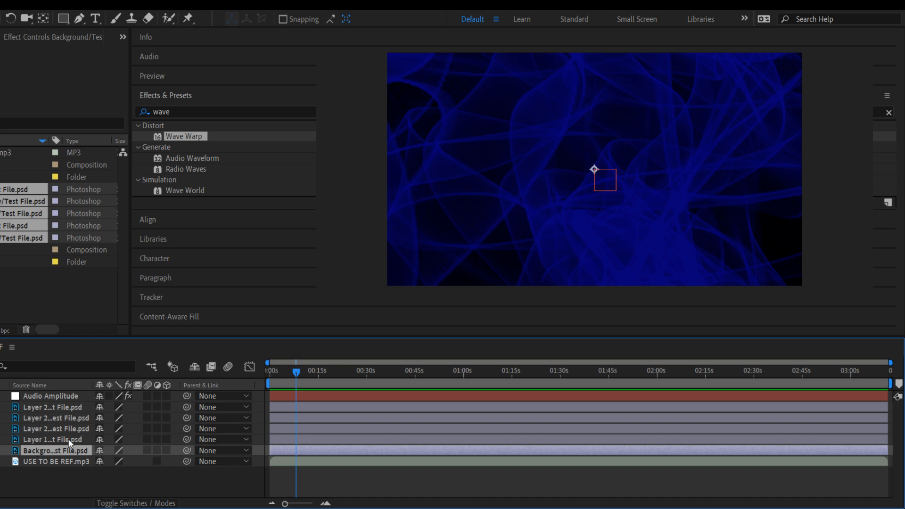
key(Delete)
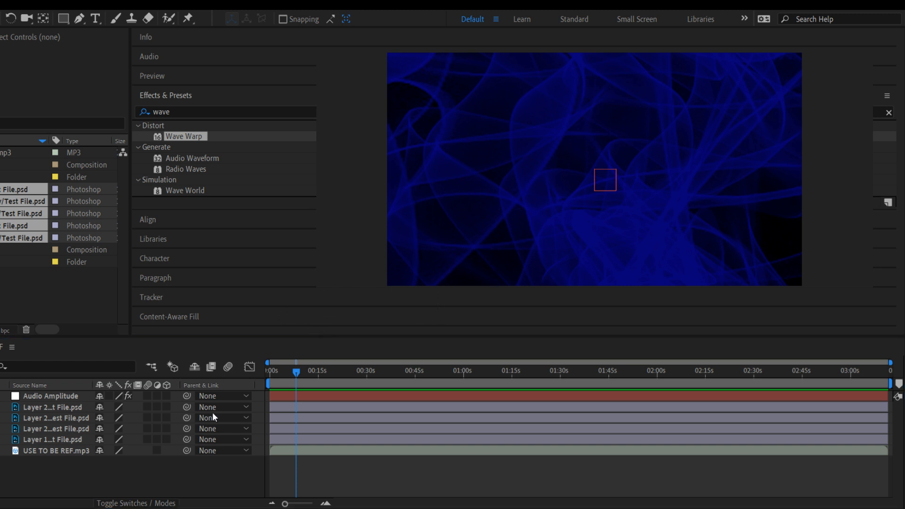
- Scale the four remaining Test File.psd smoke layers down together to 31%
click(61, 408)
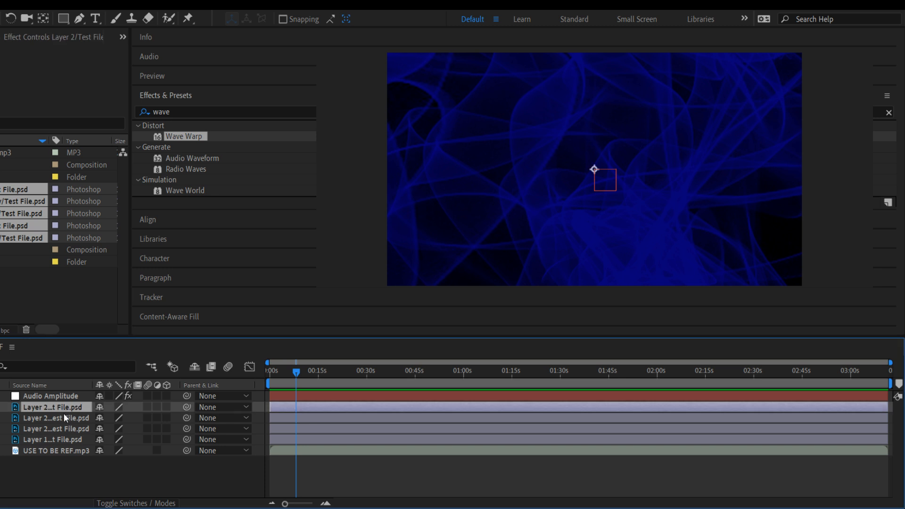
shift+click(54, 439)
key(s)
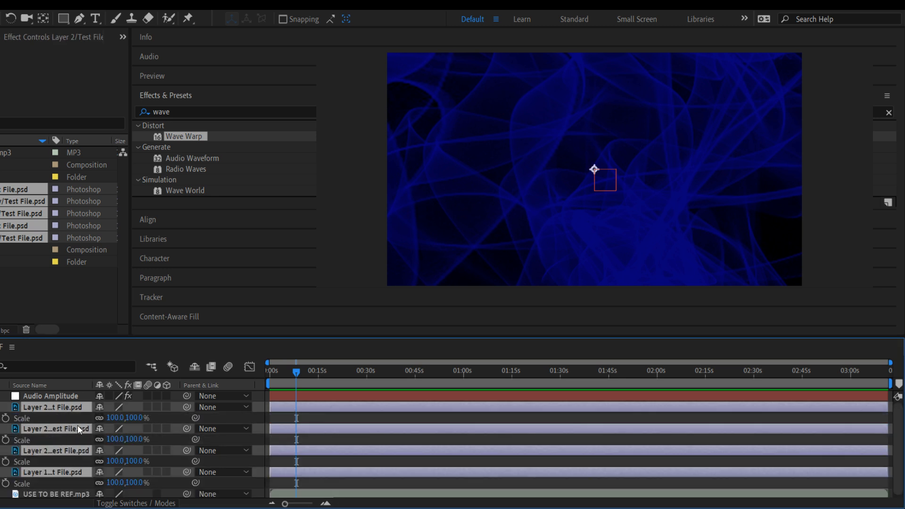
drag(138, 423, 88, 415)
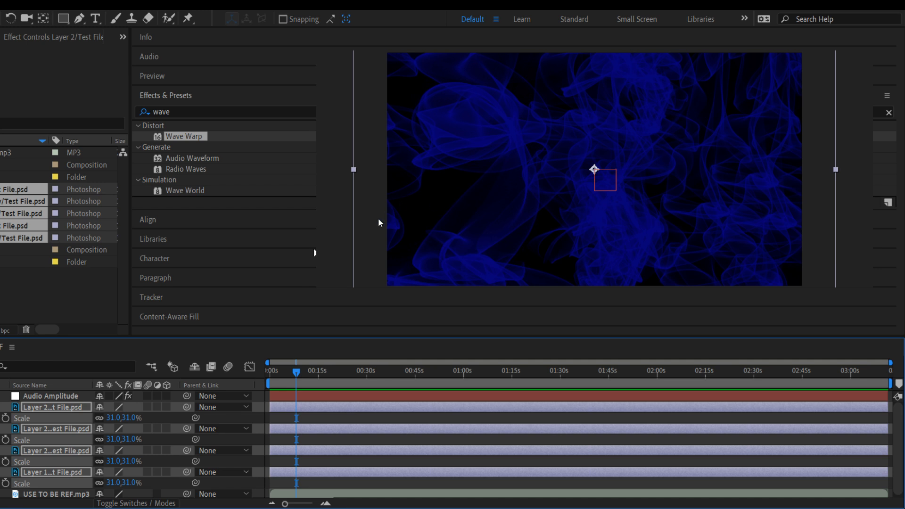
key(s)
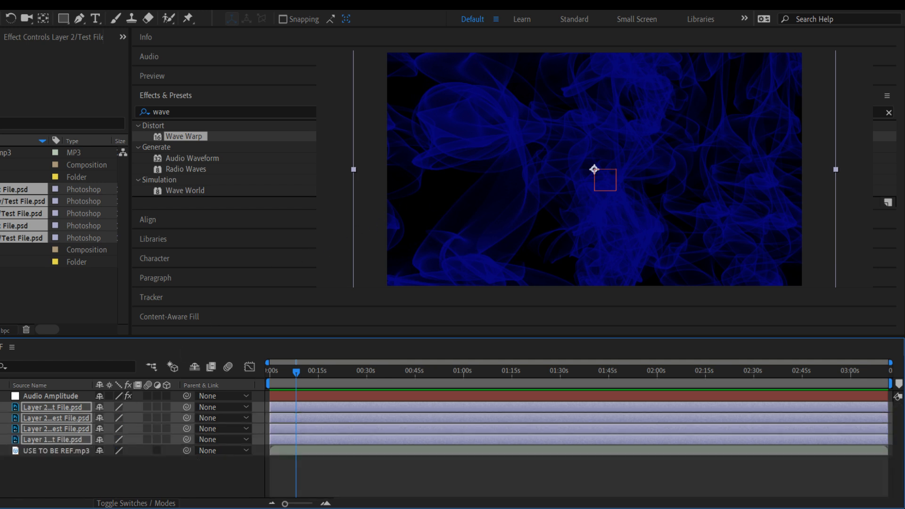
- Delete the Left Channel and Right Channel effects from the Audio Amplitude layer
click(20, 396)
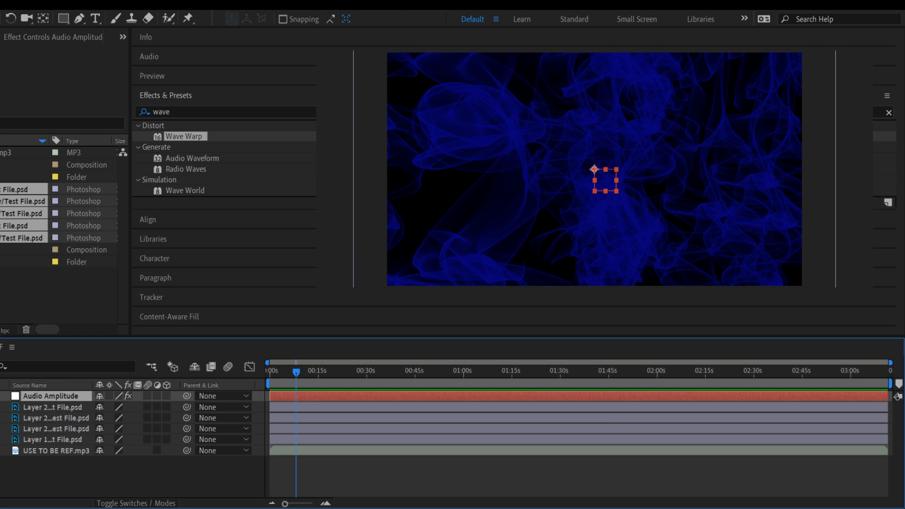
click(0, 397)
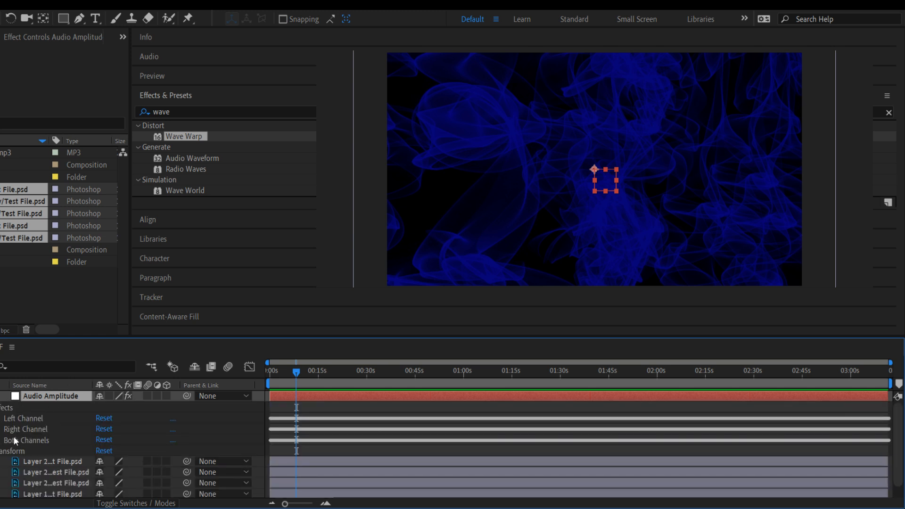
click(0, 397)
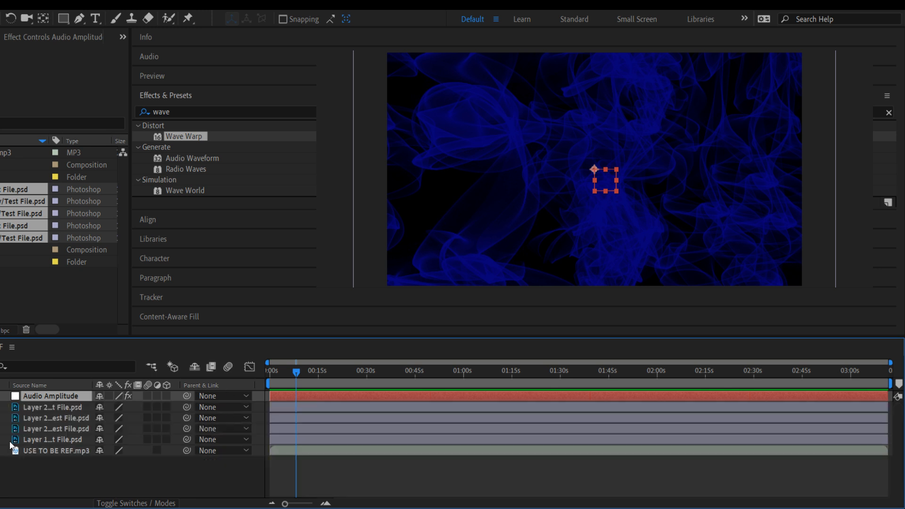
click(24, 451)
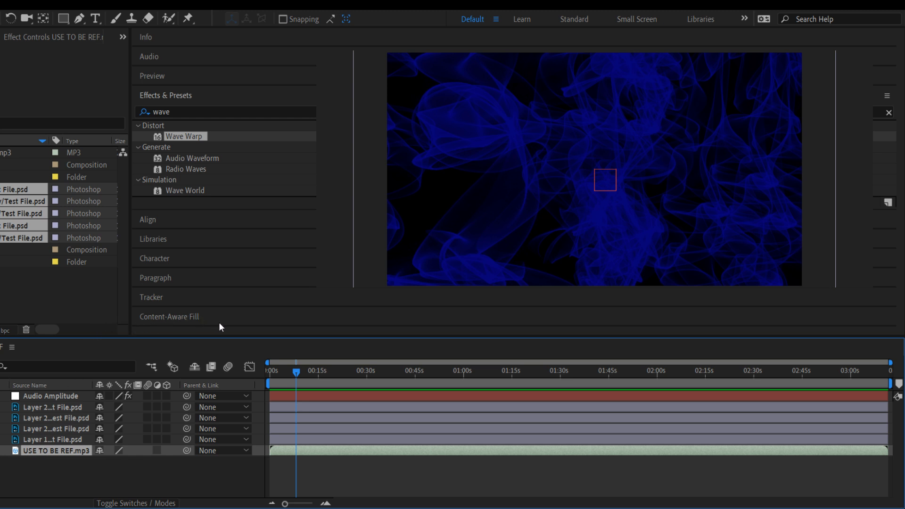
click(61, 469)
click(28, 398)
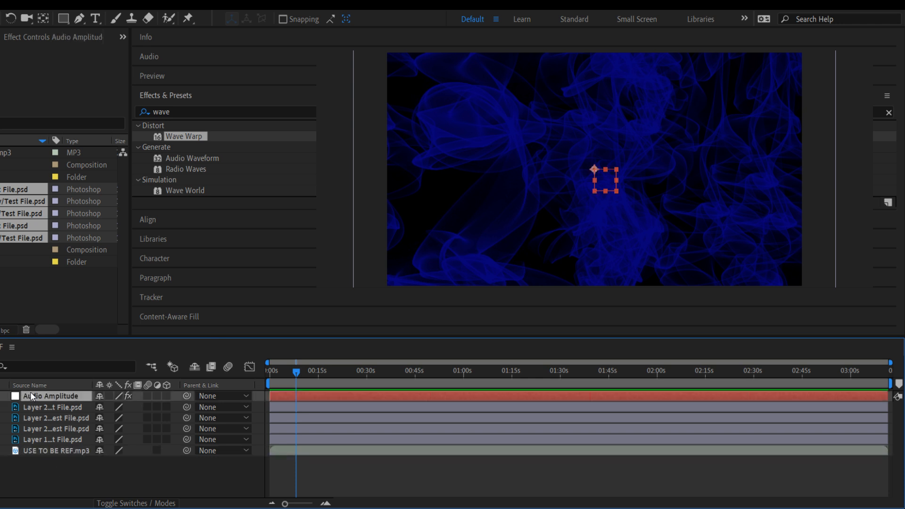
click(1, 397)
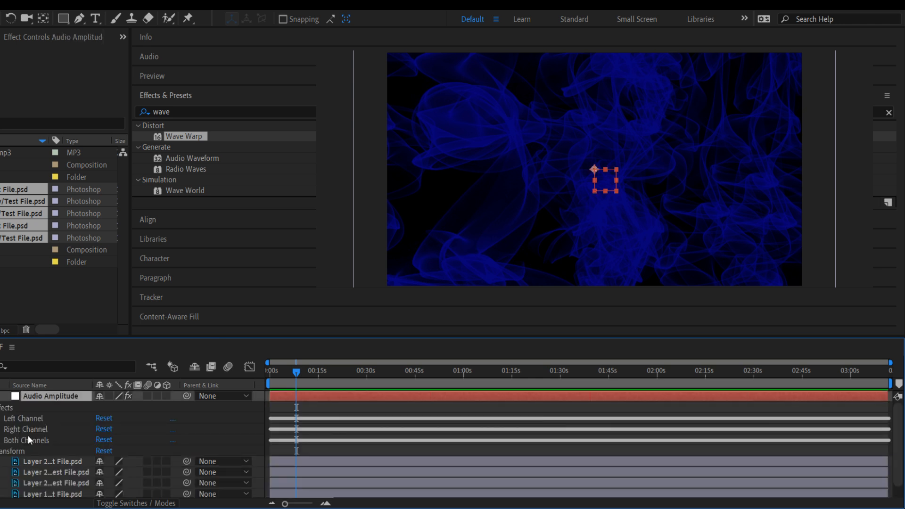
click(21, 418)
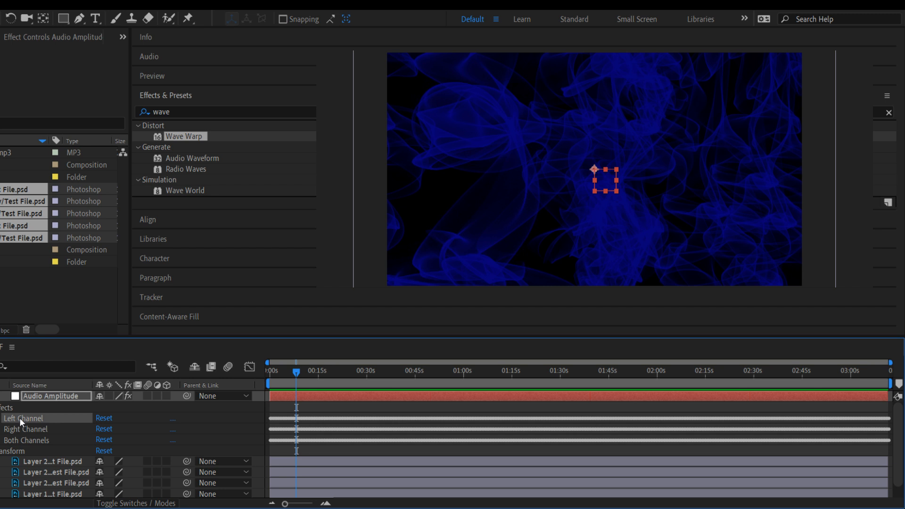
shift+click(15, 431)
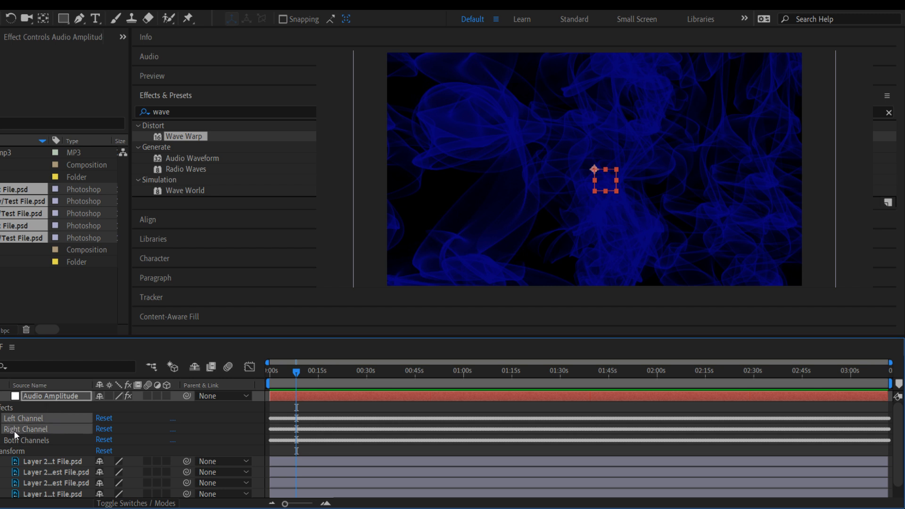
key(Delete)
- Enable an expression on the Both Channels Slider of Audio Amplitude and copy its text effect("Both Channels")(1)
click(18, 419)
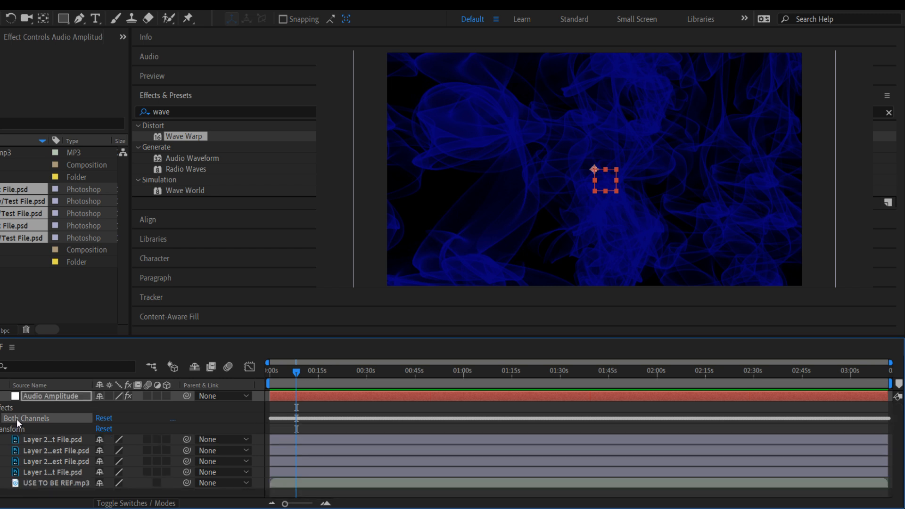
click(0, 418)
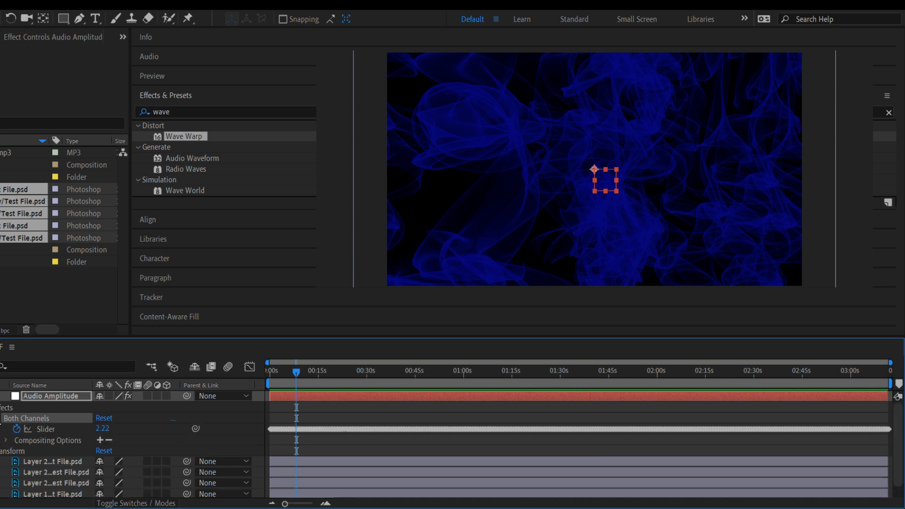
alt+click(16, 430)
key(ctrl+c)
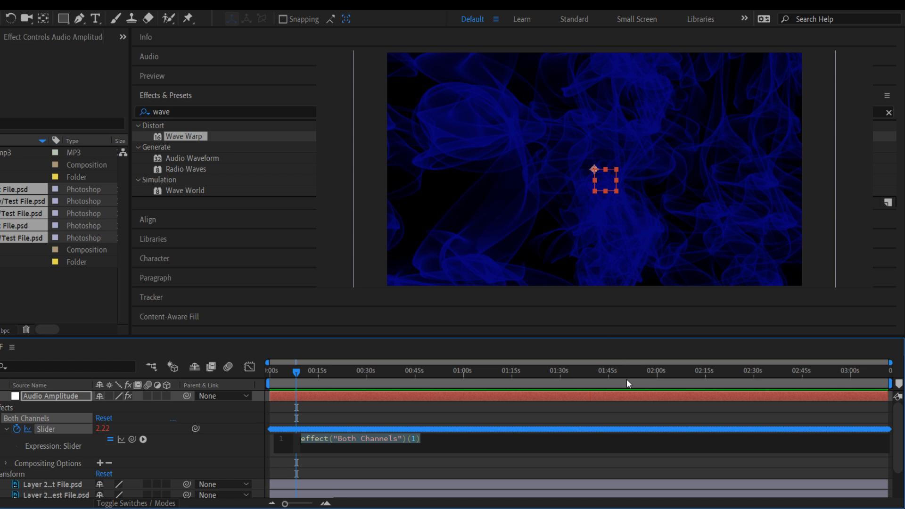
- Apply the Wave Warp effect to the Layer 1/Test File.psd smoke layer
drag(900, 432, 894, 468)
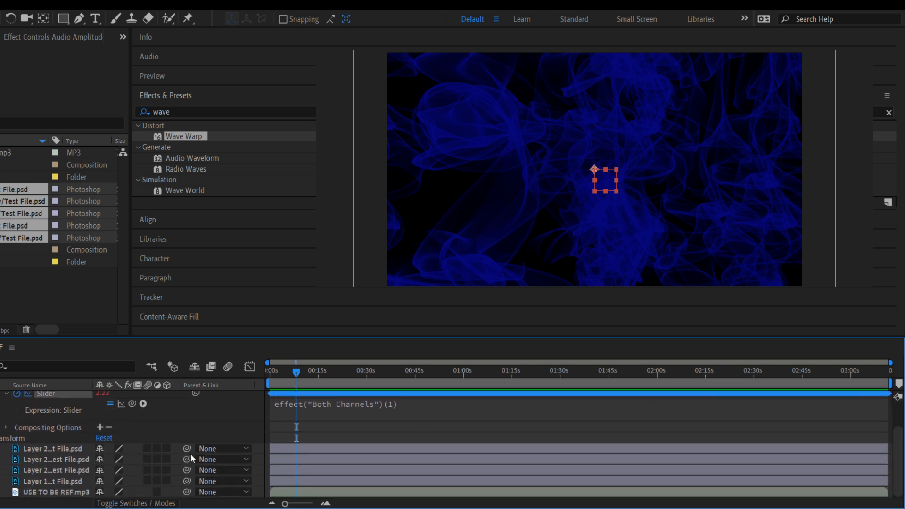
click(1, 483)
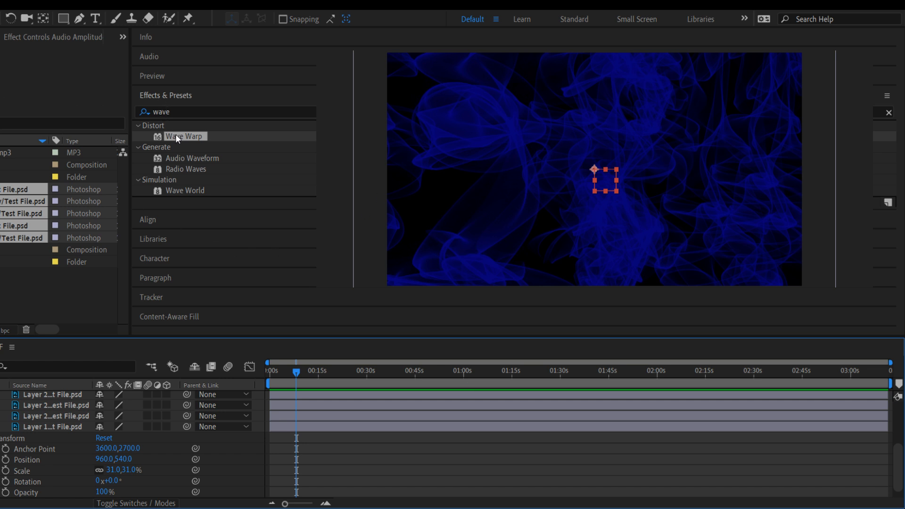
drag(177, 137, 40, 426)
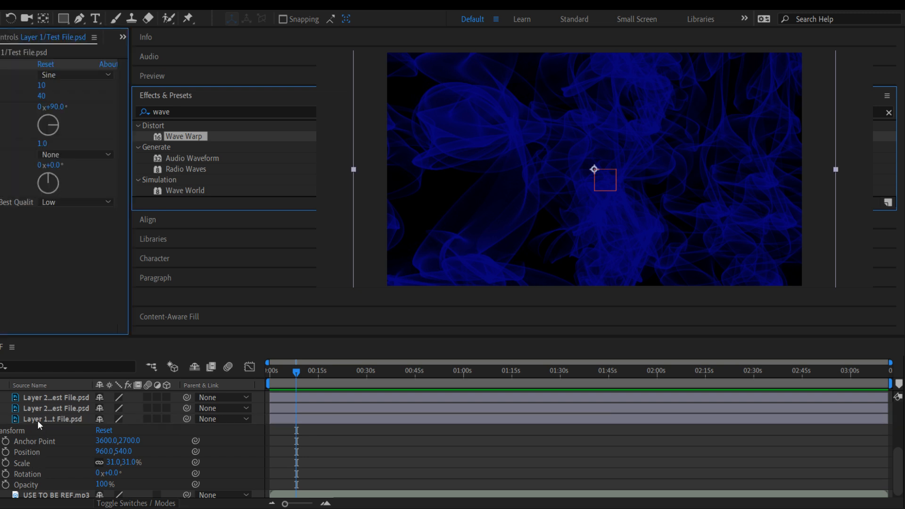
- Expand the Wave Warp effect on Layer 1/Test File.psd and enable an expression on its Wave Speed
click(0, 441)
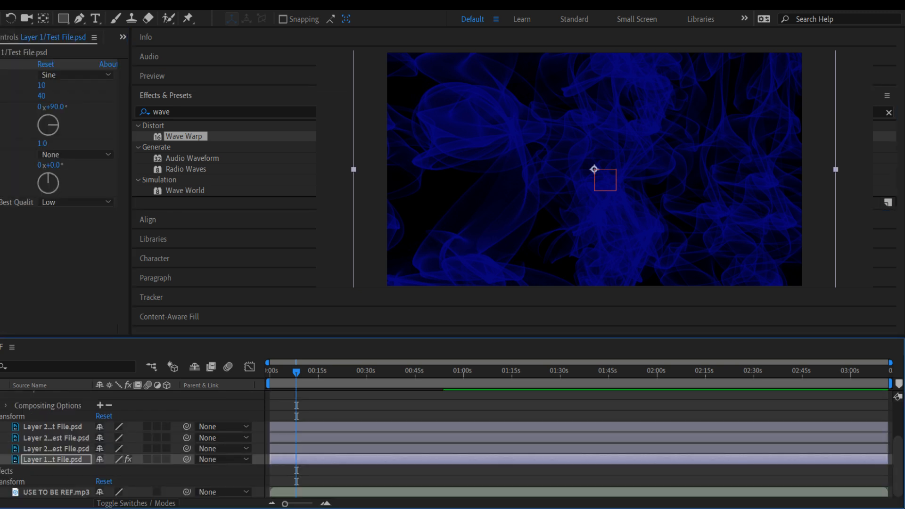
click(0, 471)
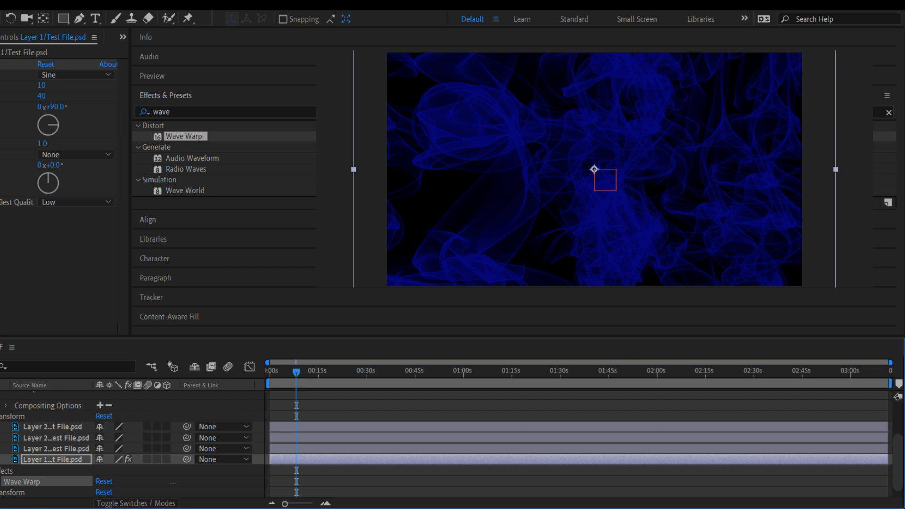
click(0, 482)
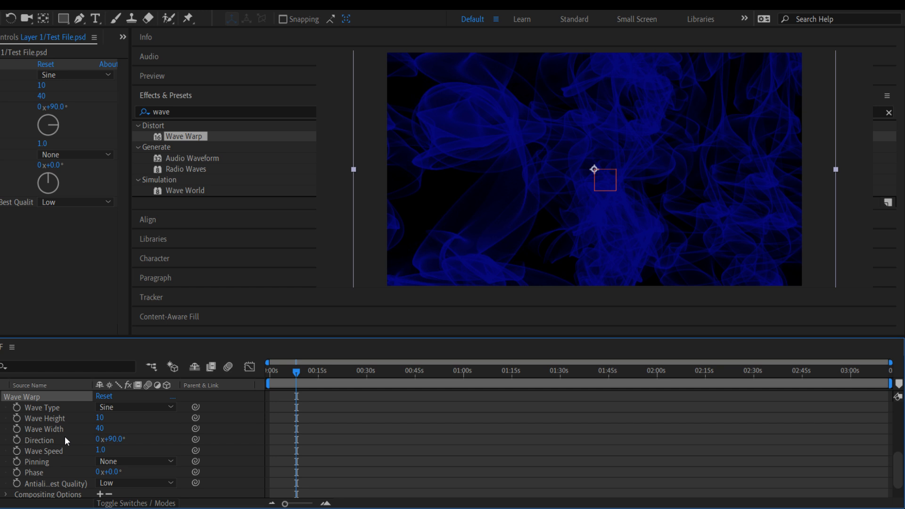
alt+click(17, 450)
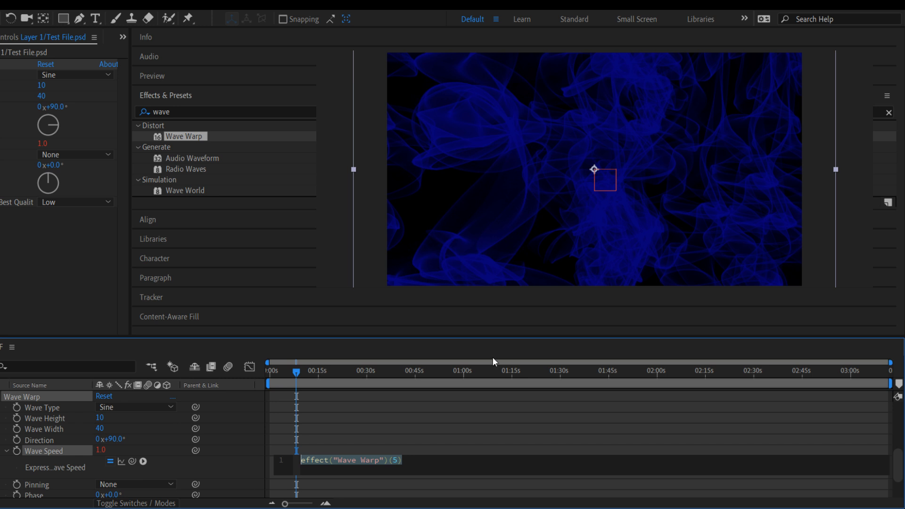
drag(898, 467, 886, 428)
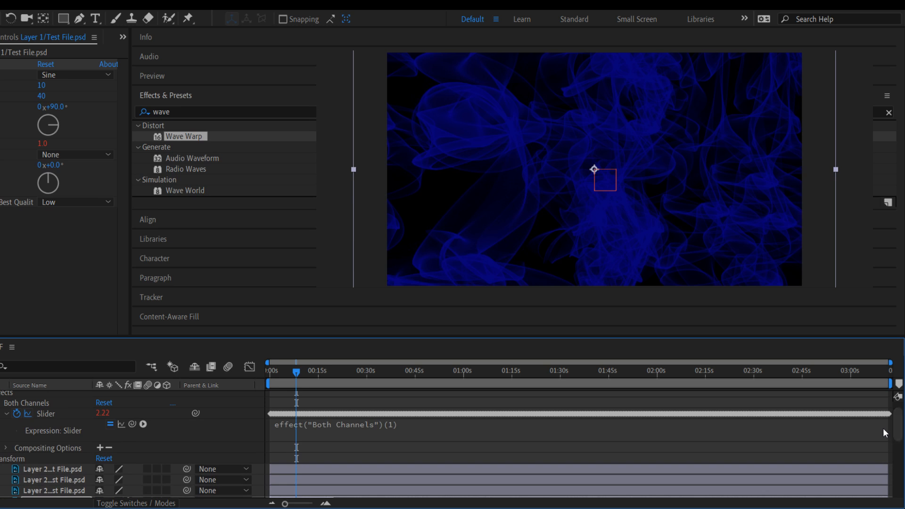
drag(132, 425, 53, 452)
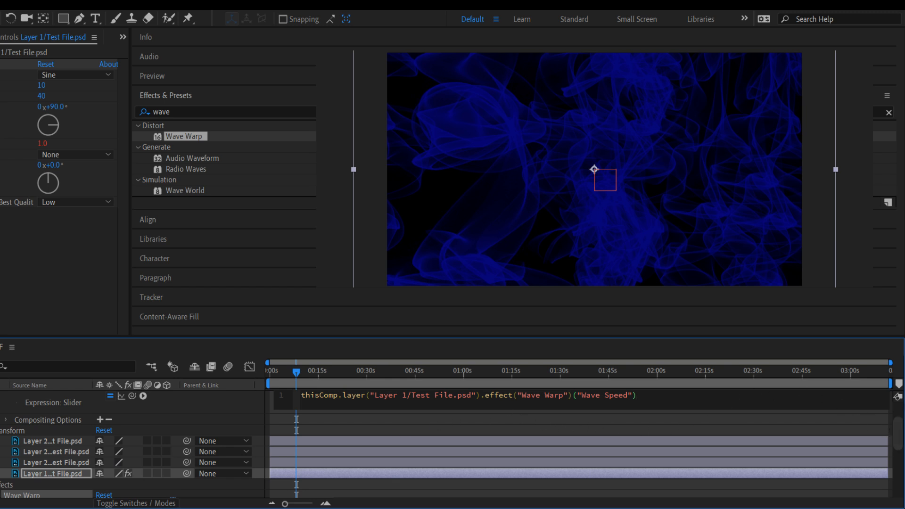
key(ctrl+a)
key(ctrl+v)
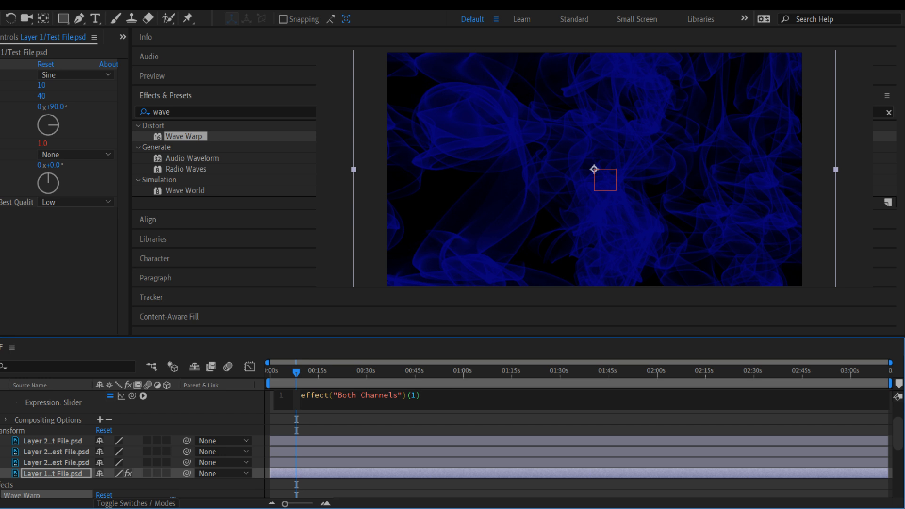
- Mark the three Layer 2 smoke layers as shy and hide shy layers in the timeline
mouse_move(901, 437)
mouse_down()
mouse_move(902, 447)
mouse_move(900, 430)
mouse_up()
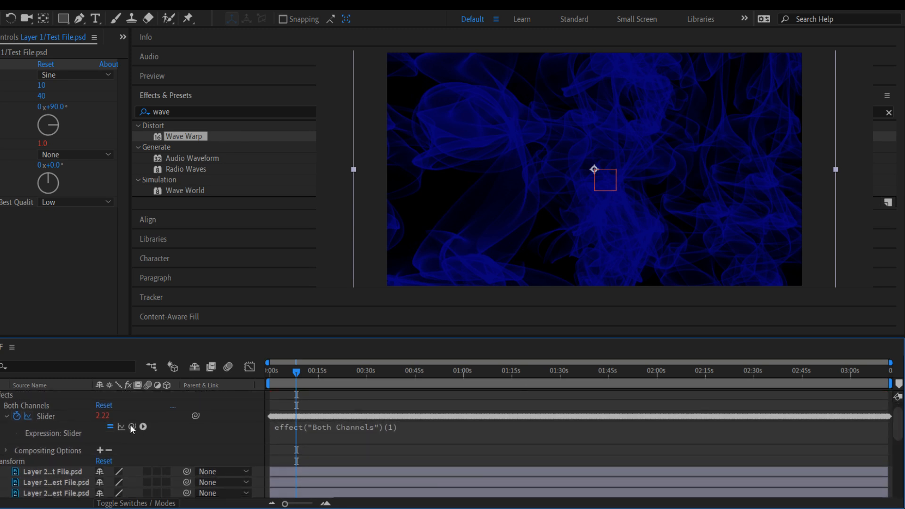
click(99, 471)
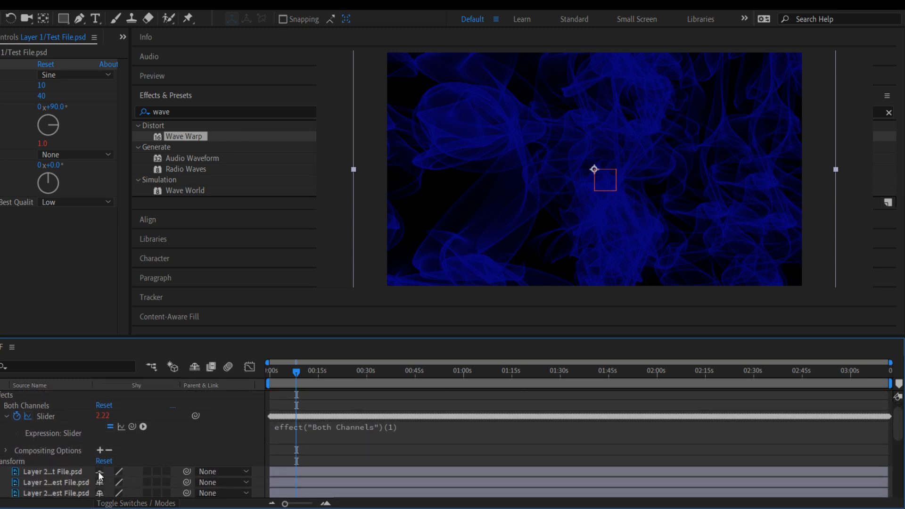
click(99, 483)
click(99, 493)
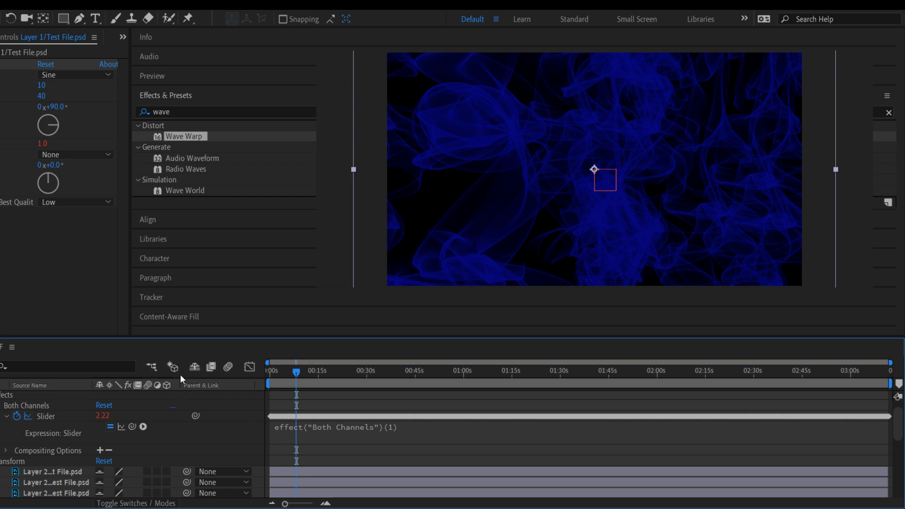
click(195, 367)
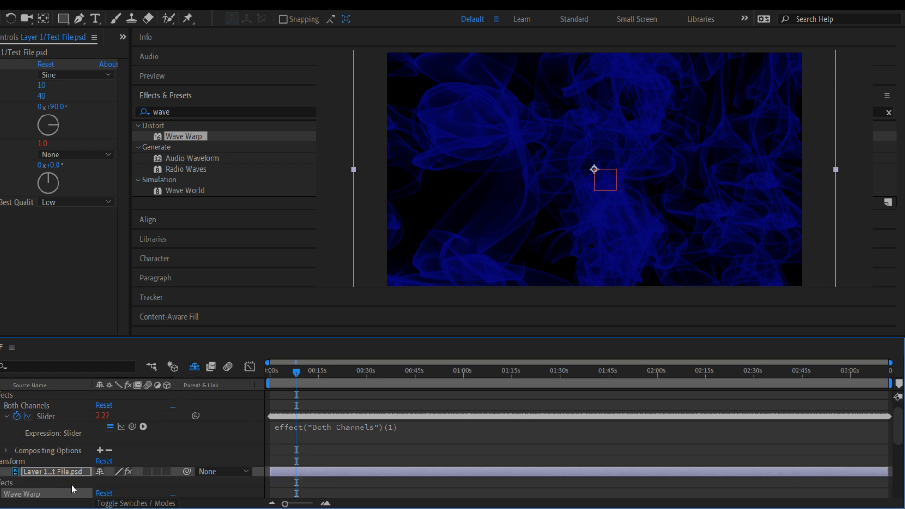
- Enlarge the timeline area and pick-whip the Both Channels Slider expression of Audio Amplitude to Layer 1's Wave Warp Wave Speed
drag(900, 433, 897, 443)
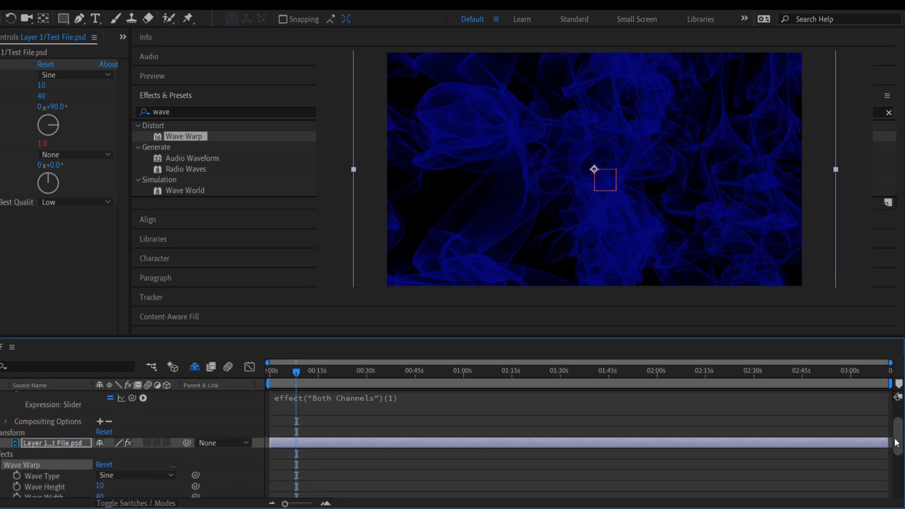
drag(183, 338, 152, 232)
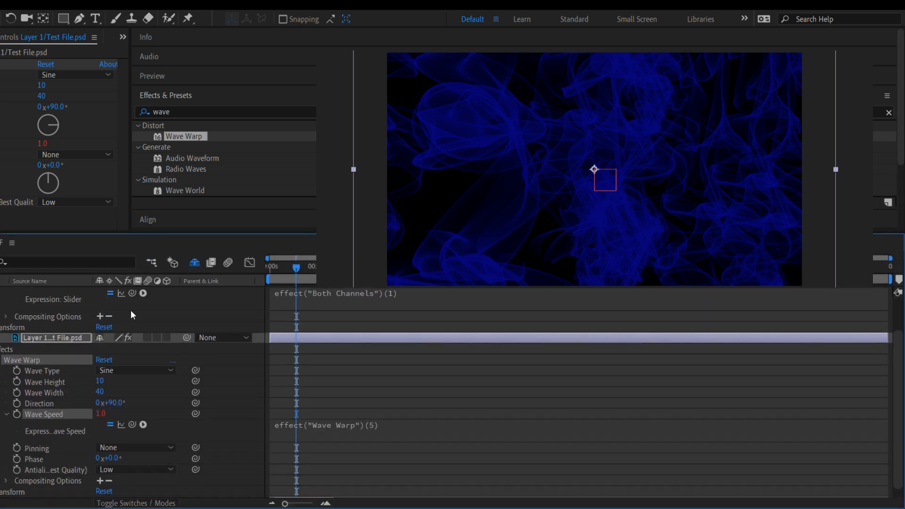
drag(133, 293, 81, 433)
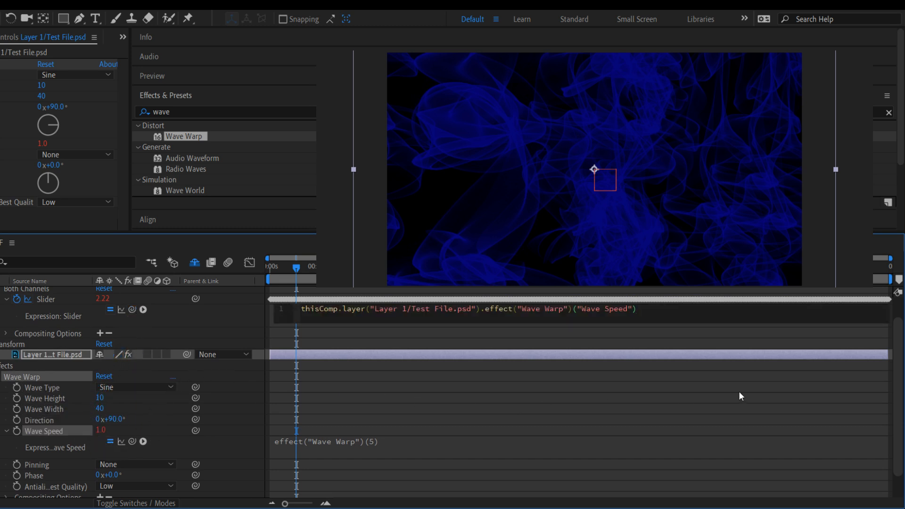
drag(901, 413, 901, 383)
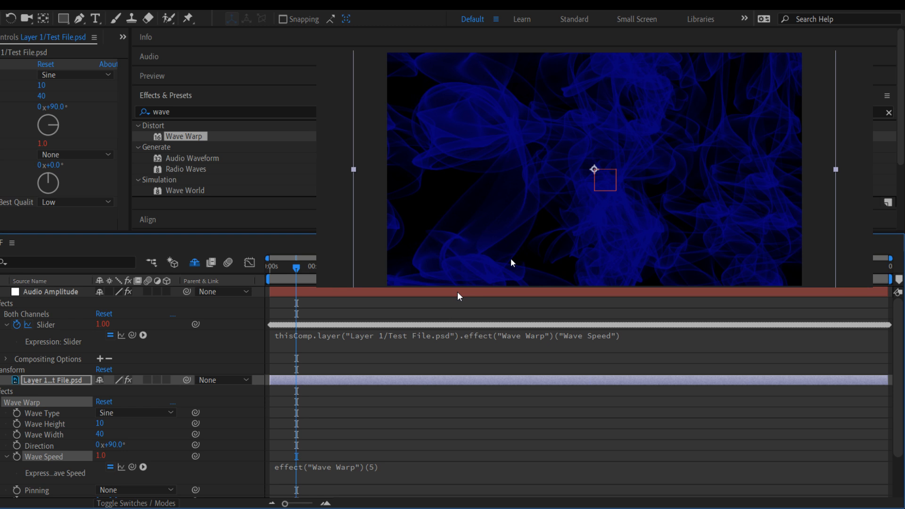
- Preview the composition in short playbacks, collapsing the Audio Amplitude layer and selecting the USE TO BE REF.mp3 layer
key(space)
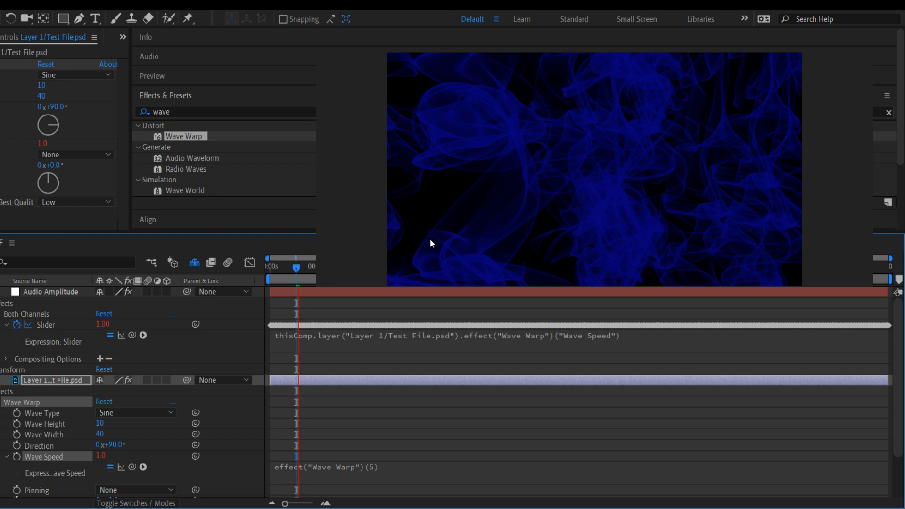
key(space)
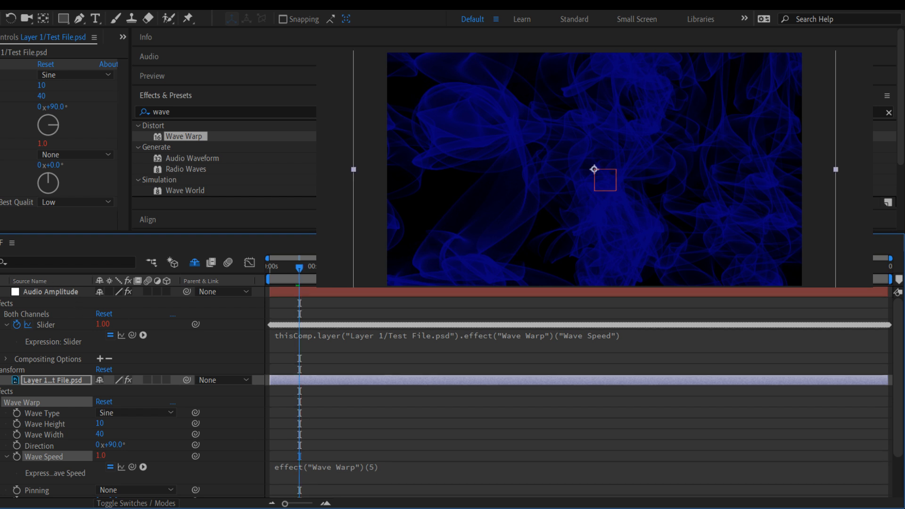
click(1, 292)
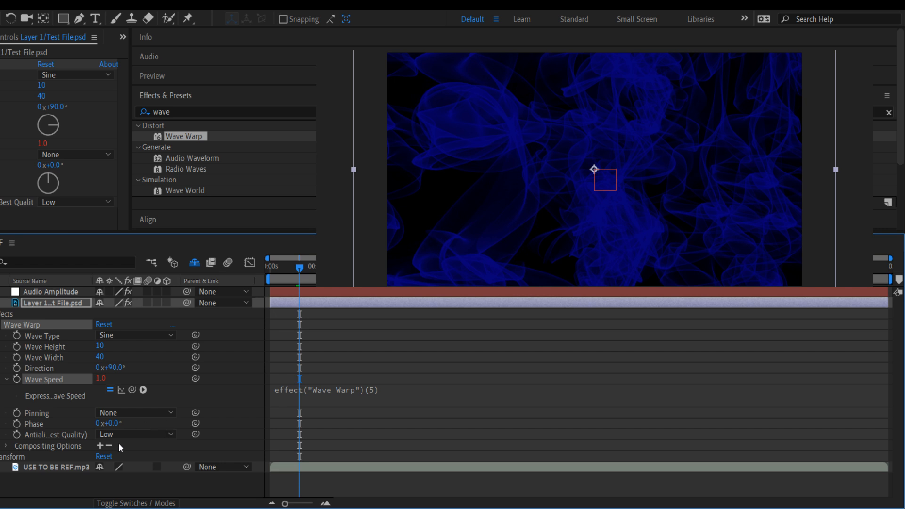
click(53, 467)
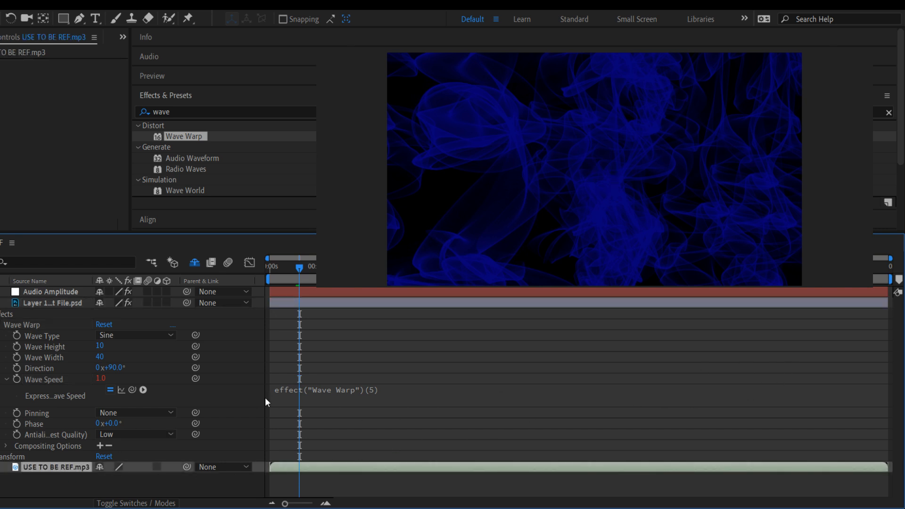
key(space)
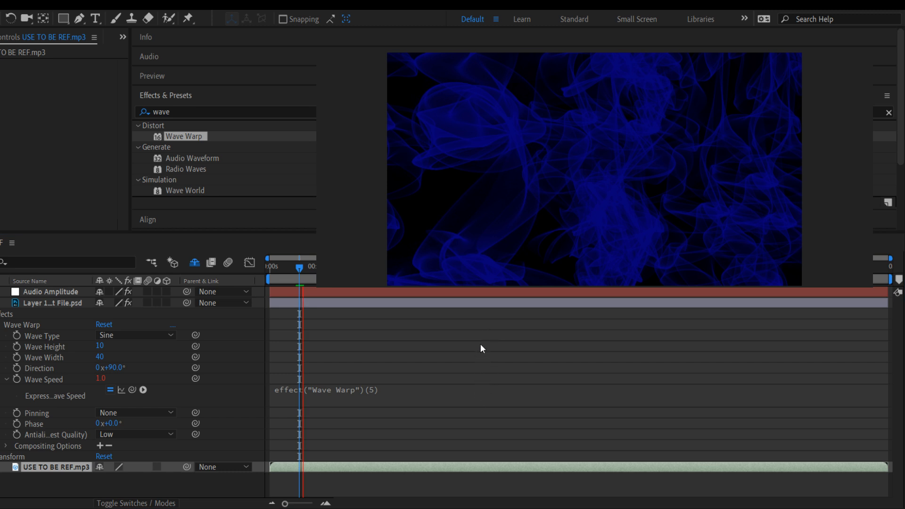
key(space)
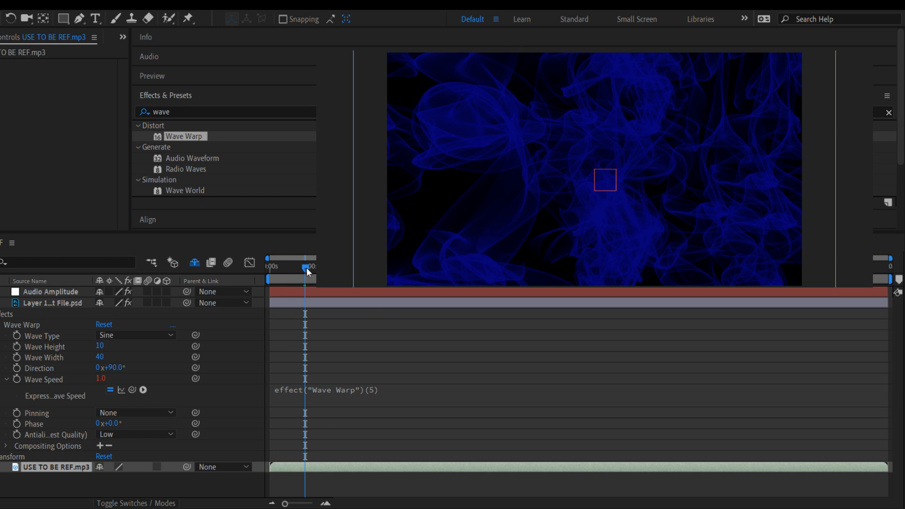
- Return the playhead to the composition's start, collapse Layer 1's properties and preview the smoke animation from there
drag(307, 268, 258, 269)
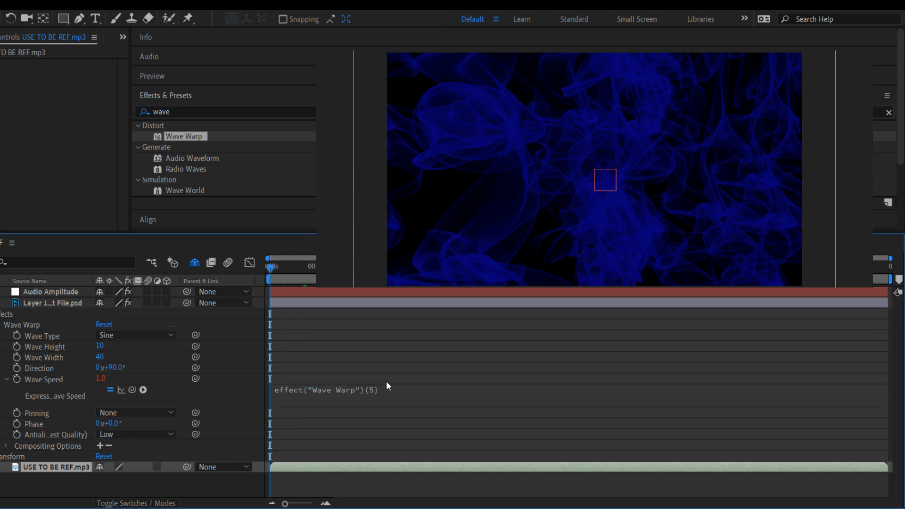
click(327, 395)
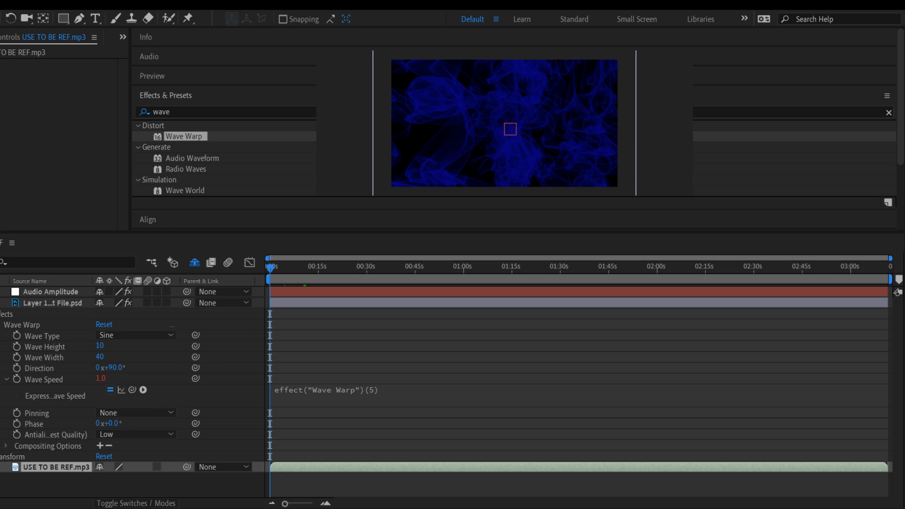
click(0, 303)
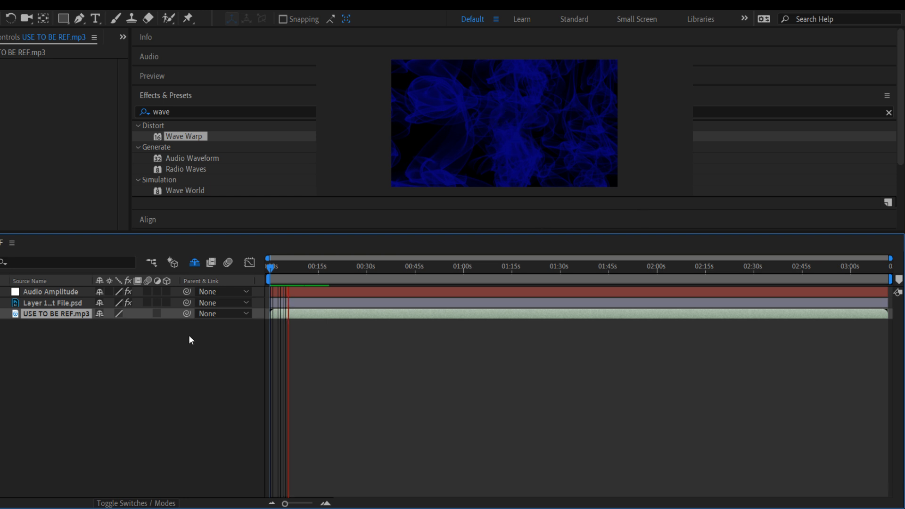
key(space)
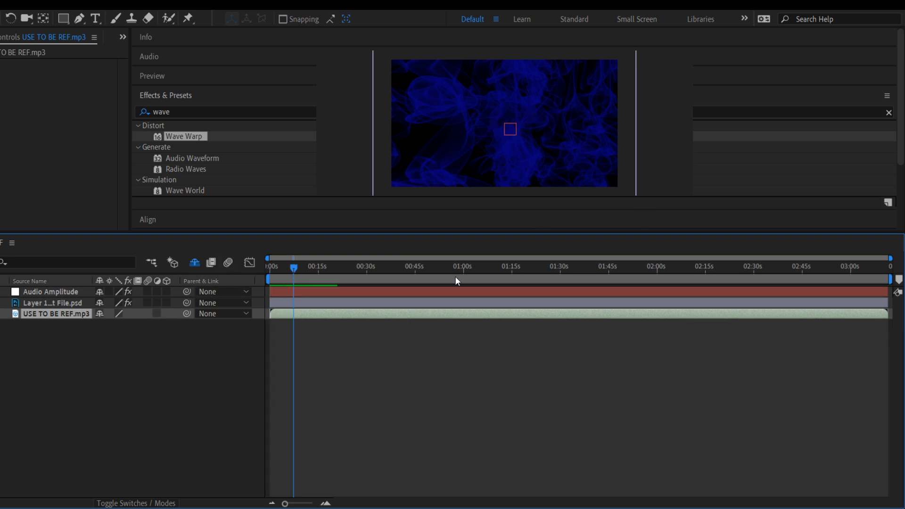
- Show the shy layers again and set the scale of Layer 1/Test File.psd to 100%
click(195, 262)
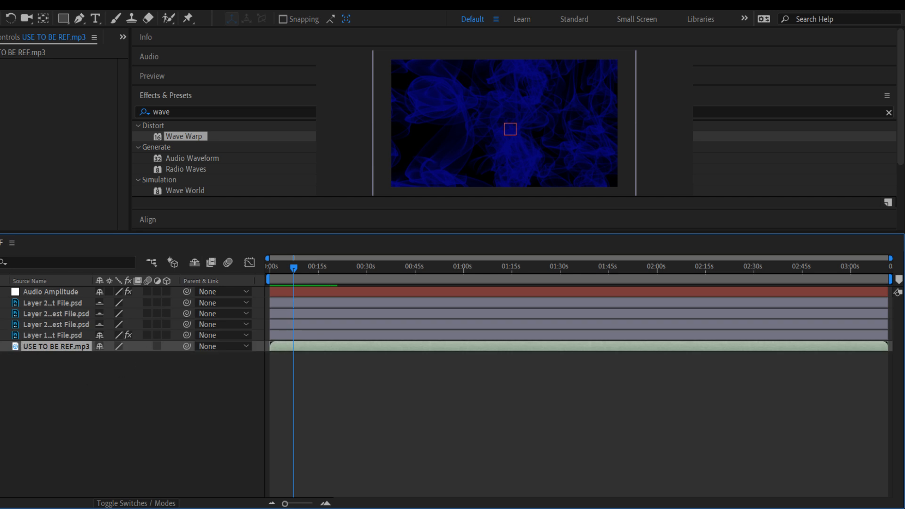
click(39, 336)
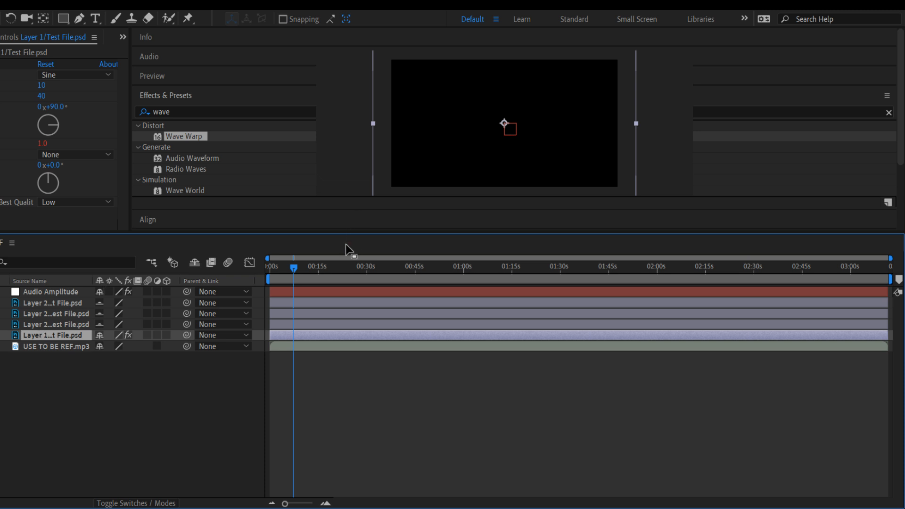
key(s)
key(w)
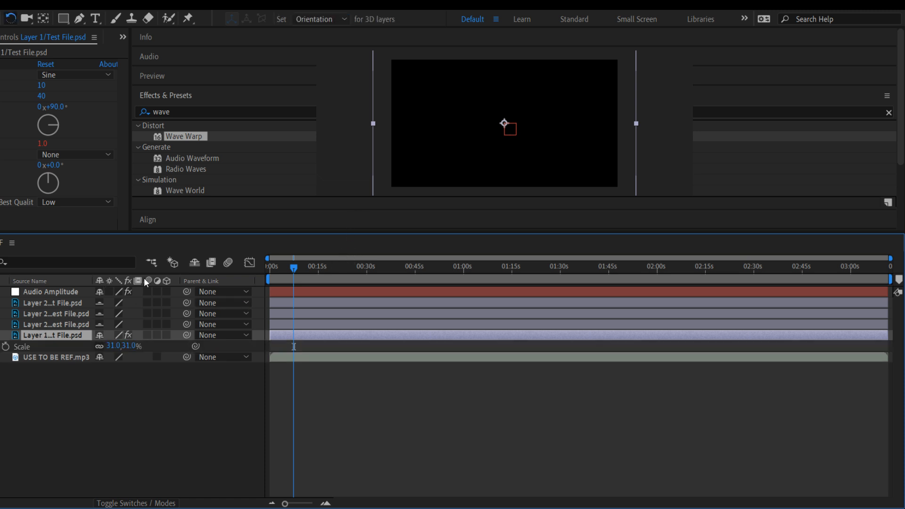
click(110, 346)
text(100)
key(Return)
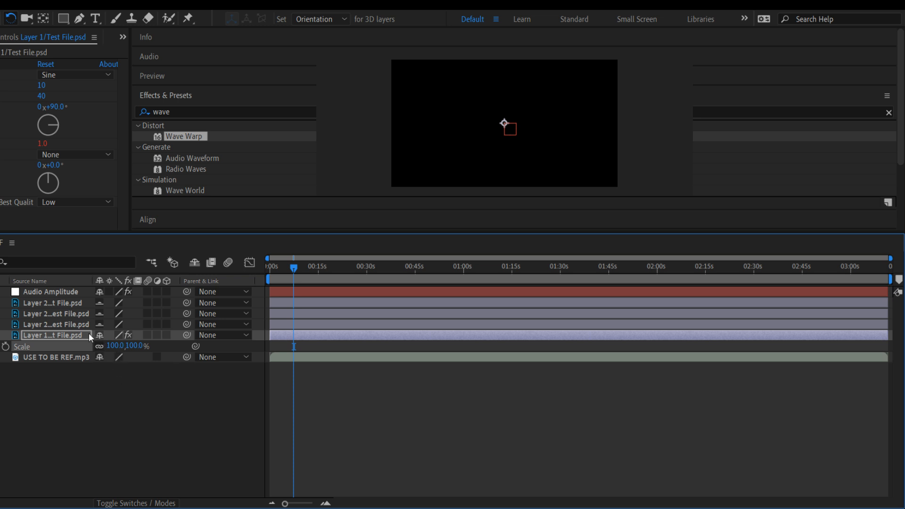
- Check the scale of the Layer 2 copy 2/Test File.psd layer
click(44, 325)
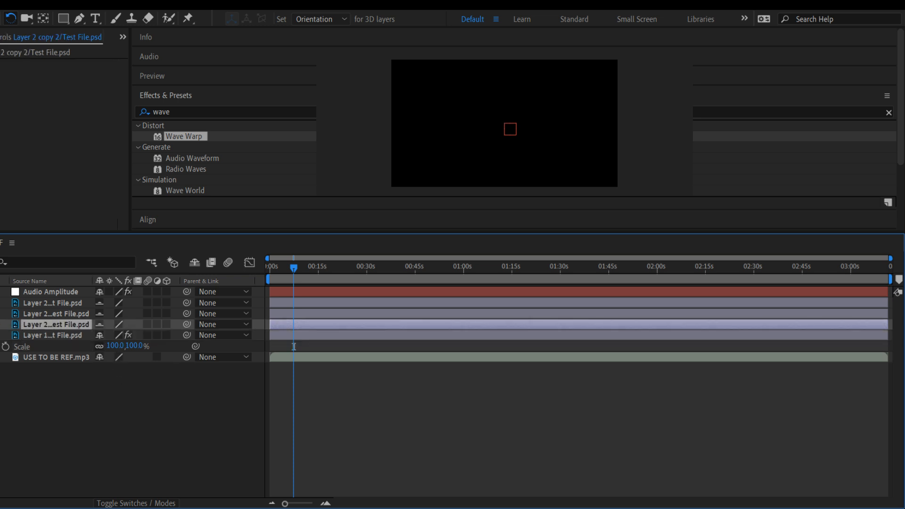
key(s)
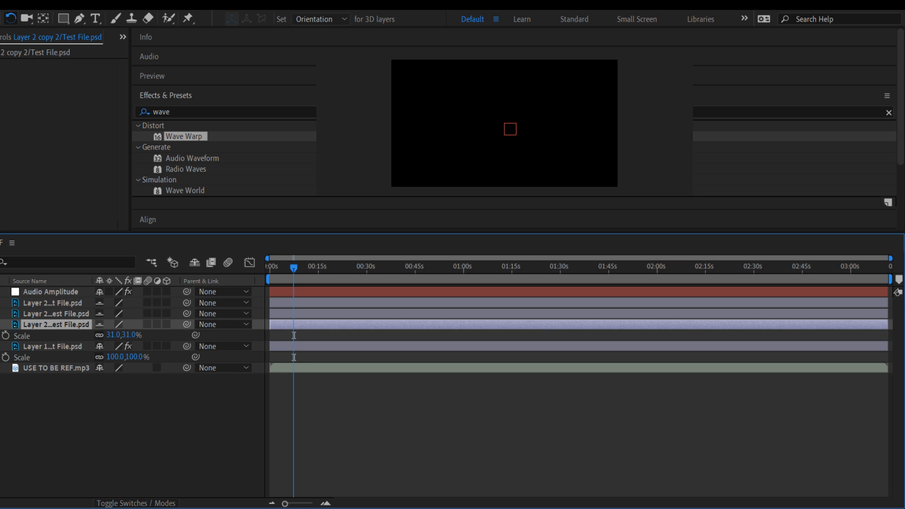
key(s)
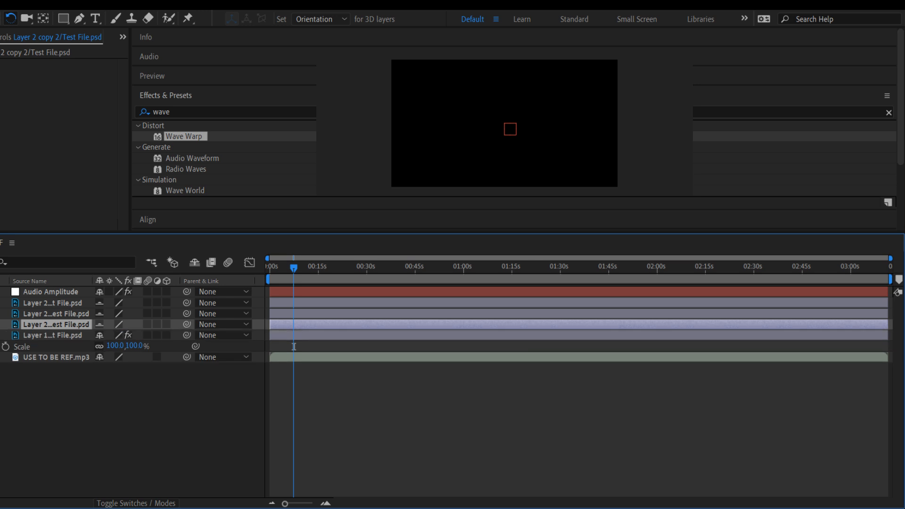
- Delete the four Test File.psd layers and the Audio Amplitude layer, keeping only USE TO BE REF.mp3 in the composition
click(21, 336)
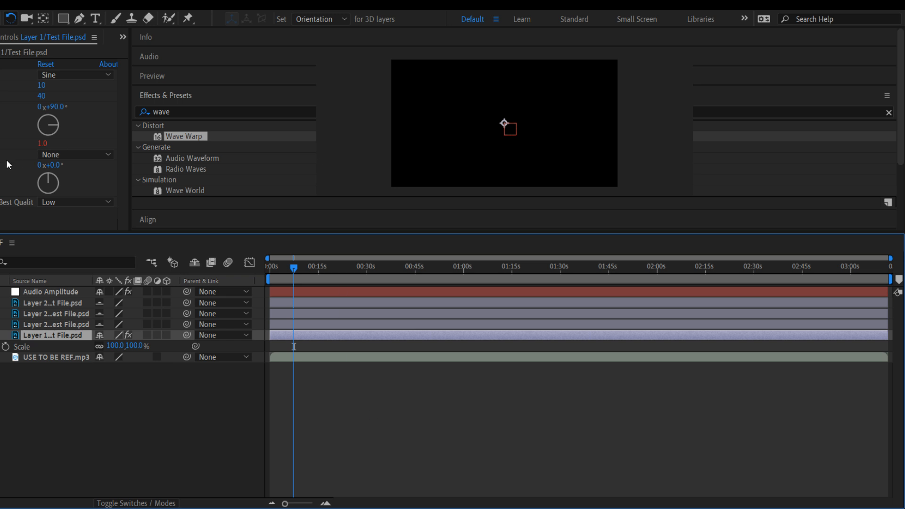
click(0, 292)
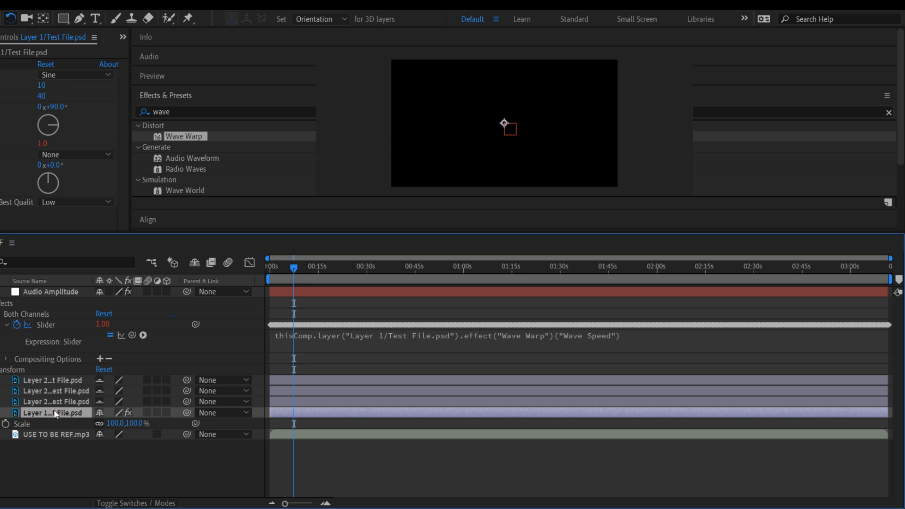
shift+click(55, 382)
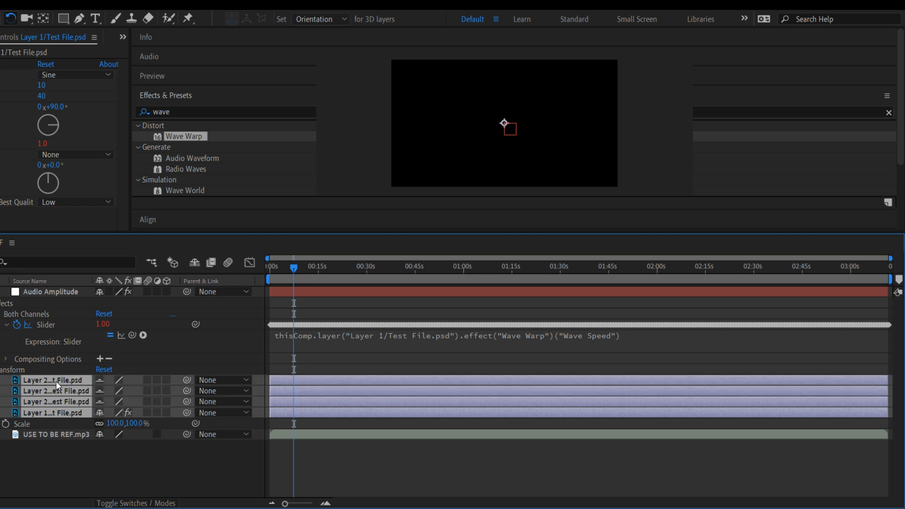
key(Delete)
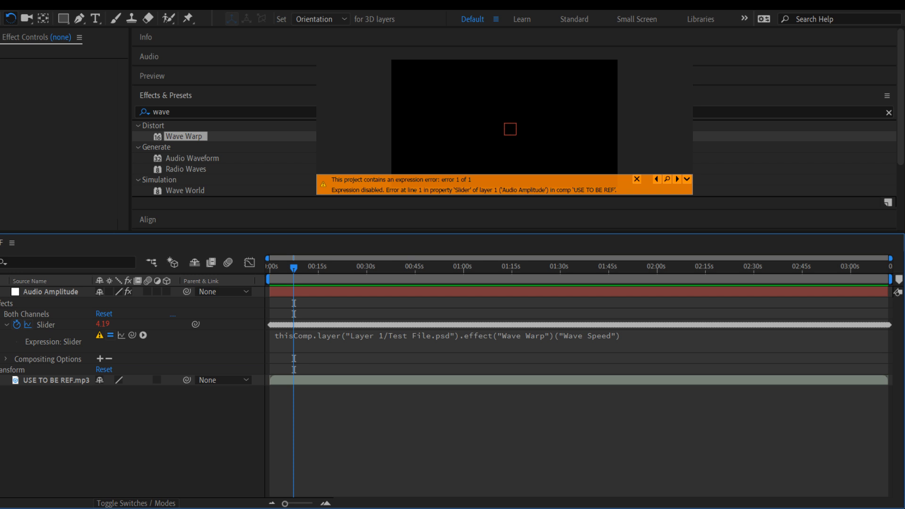
click(65, 294)
key(Delete)
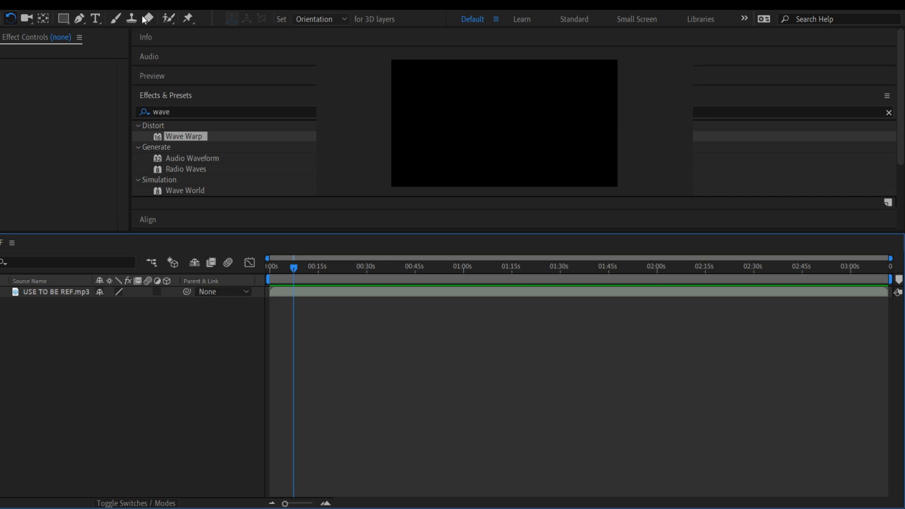
- Create a new shape layer, draw a circle with the Ellipse tool and move it to the composition's center
click(239, 74)
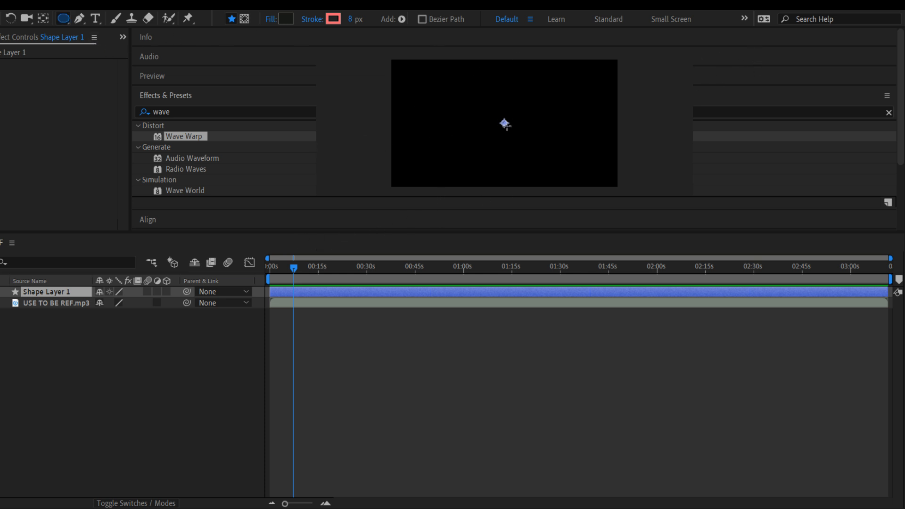
drag(505, 124, 546, 165)
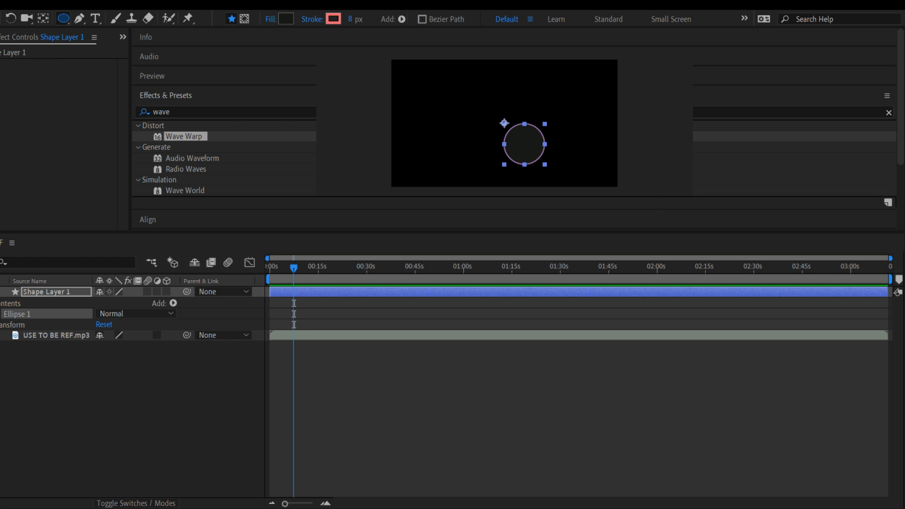
key(v)
click(539, 129)
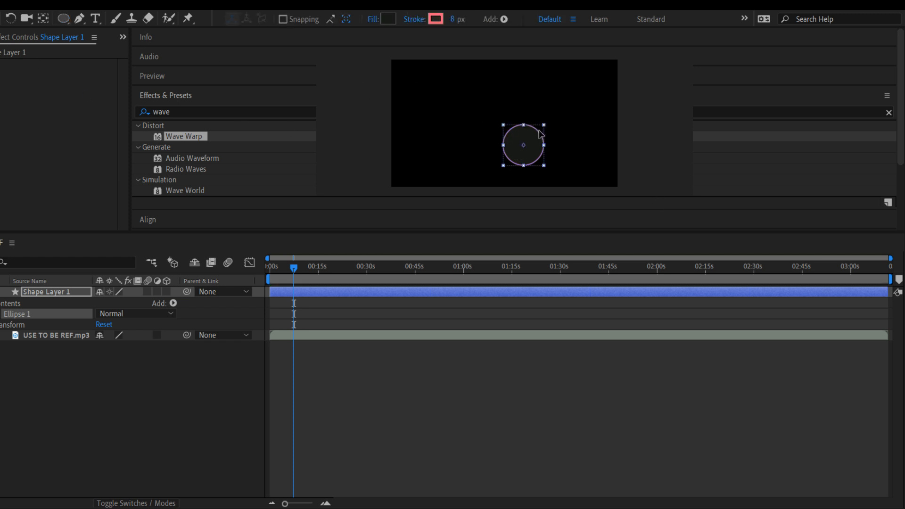
drag(539, 129, 519, 107)
drag(522, 109, 521, 111)
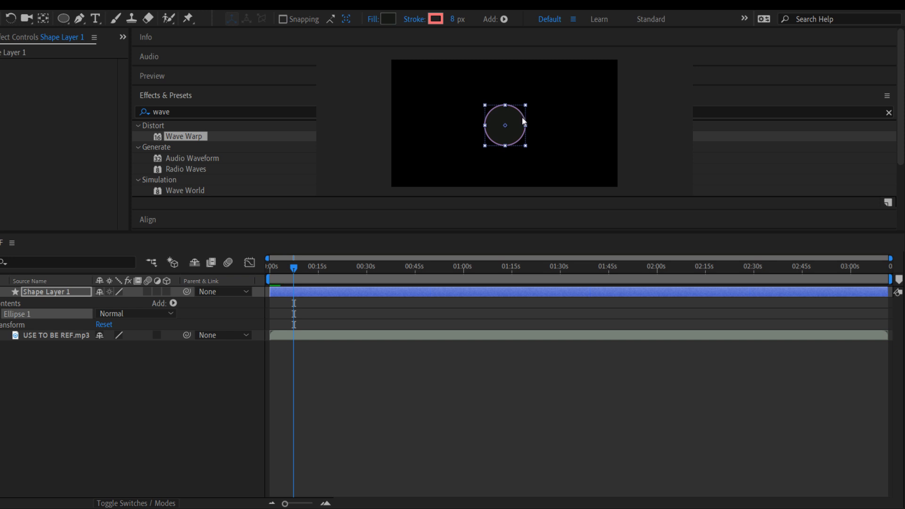
- Cycle the circle's fill and stroke types to leave no fill and a solid red 8 px stroke
alt+click(436, 19)
alt+click(436, 19)
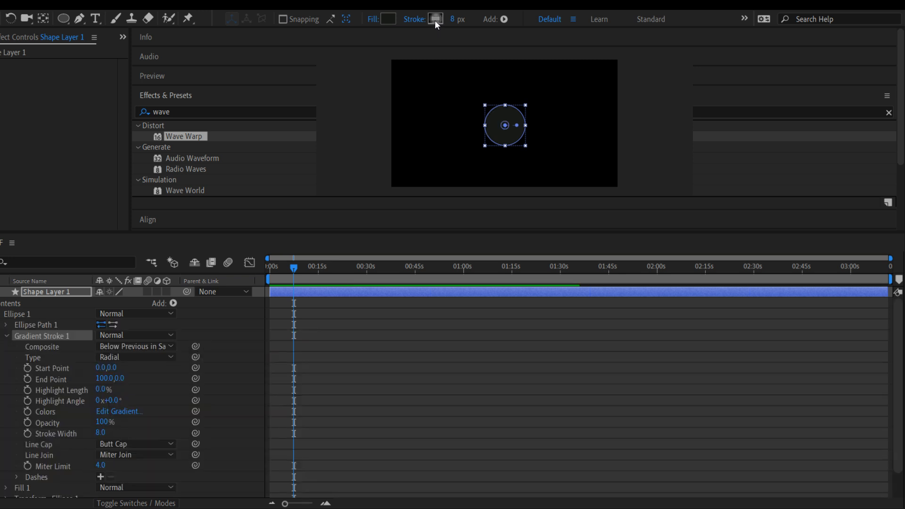
alt+click(434, 19)
alt+click(388, 19)
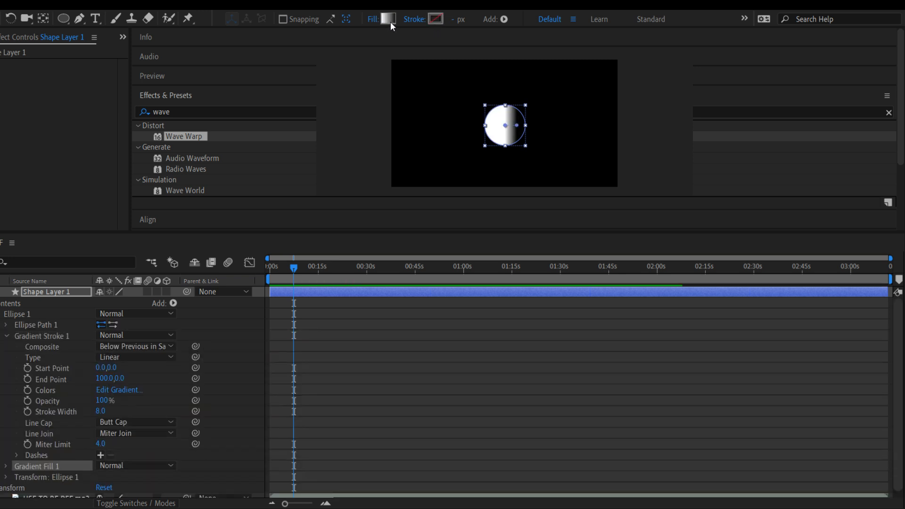
alt+click(391, 19)
alt+click(392, 19)
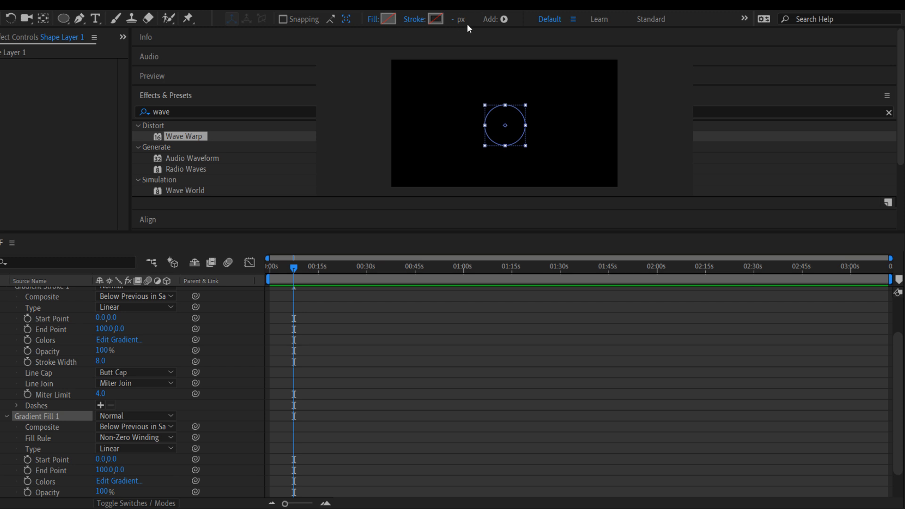
alt+click(435, 20)
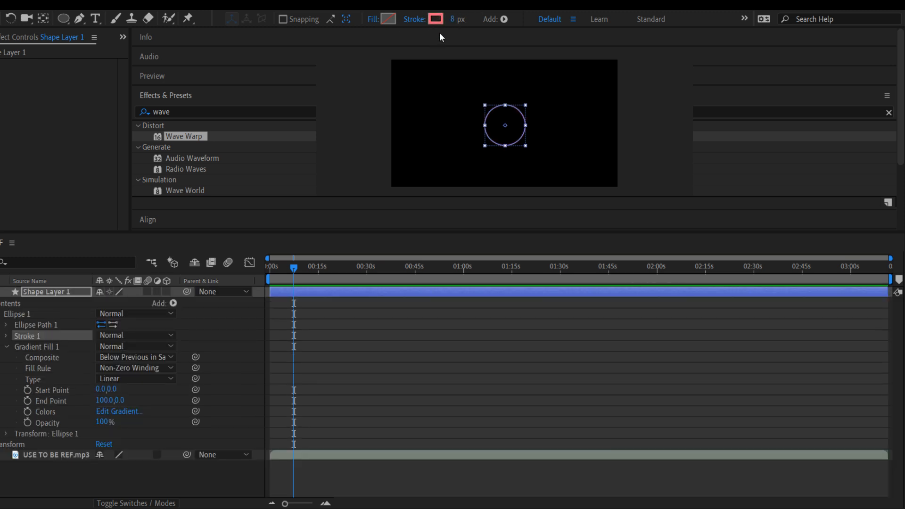
- Shift the start point of Gradient Fill 1 to -37, reset it to 0 and collapse the shape layer's properties
click(166, 335)
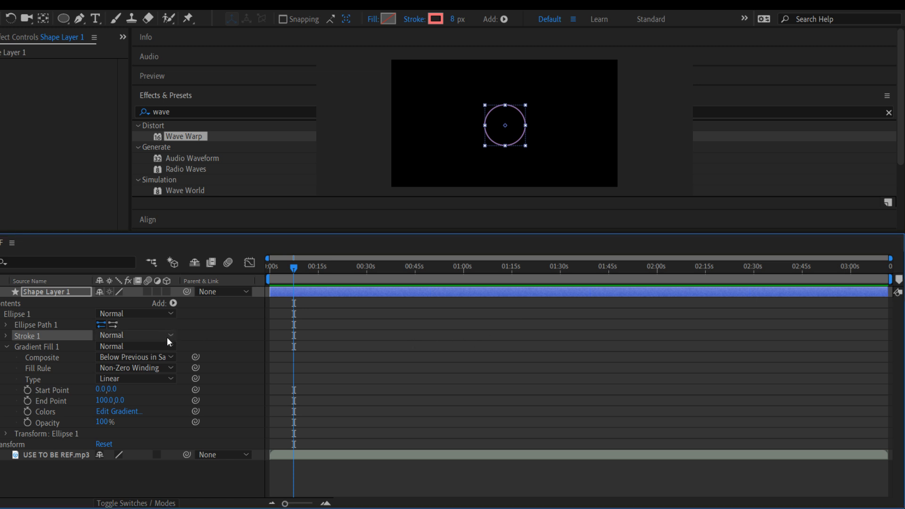
click(205, 335)
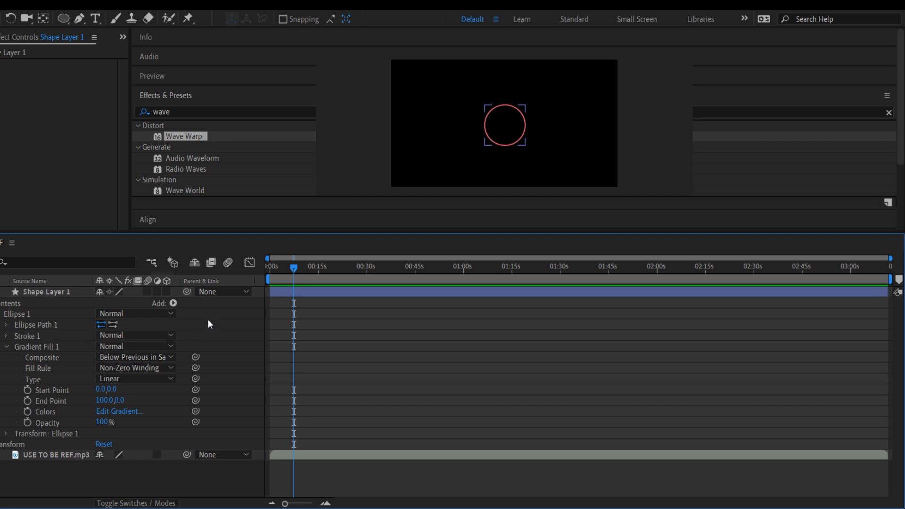
drag(98, 389, 64, 391)
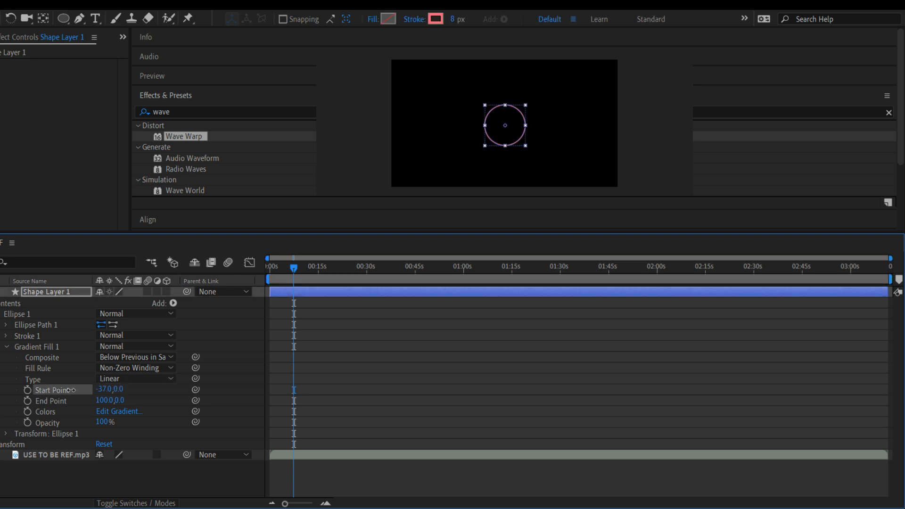
click(100, 390)
text(0)
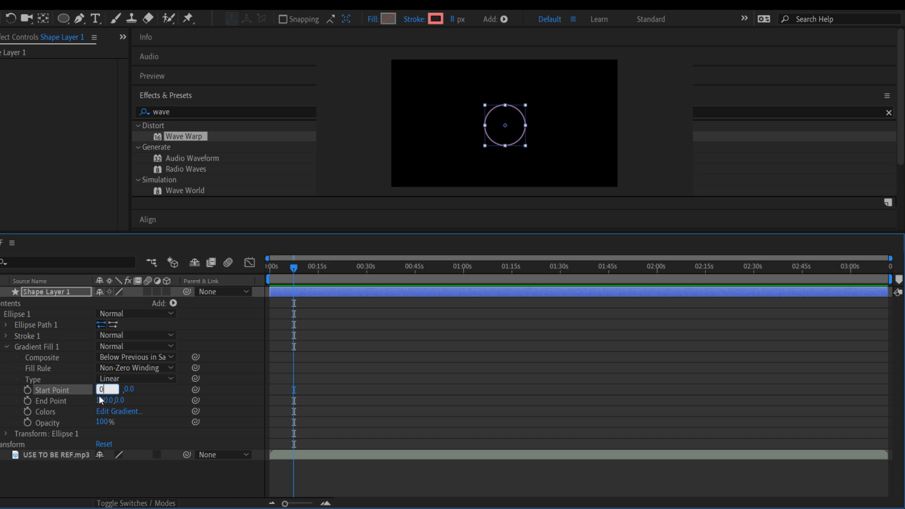
key(Return)
click(0, 292)
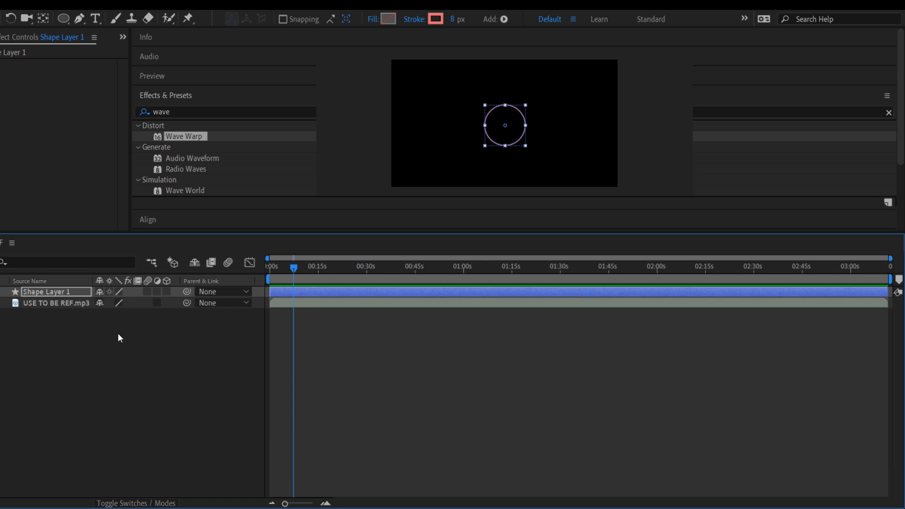
- Delete Shape Layer 1 from the composition
click(41, 302)
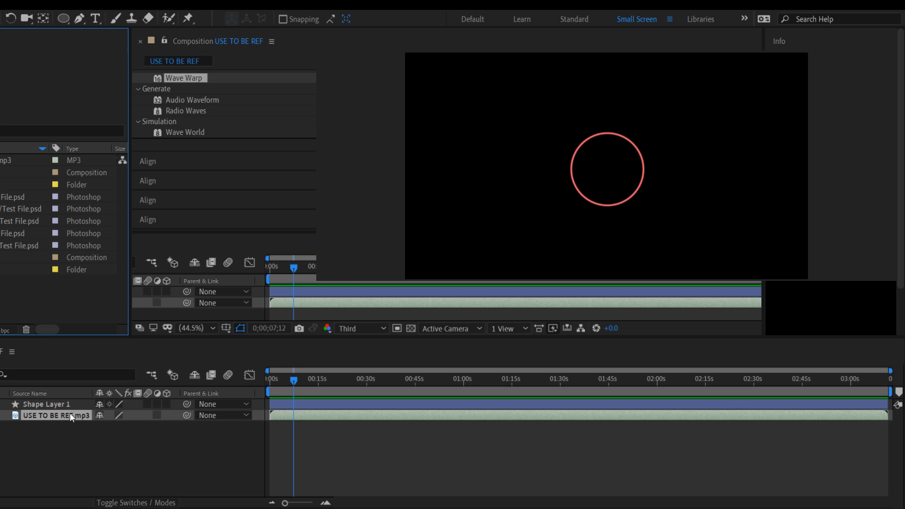
click(58, 404)
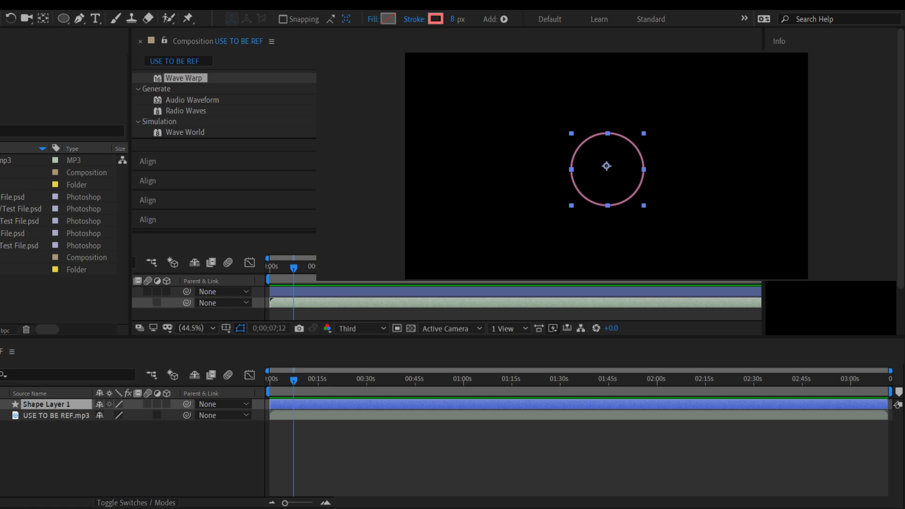
click(336, 423)
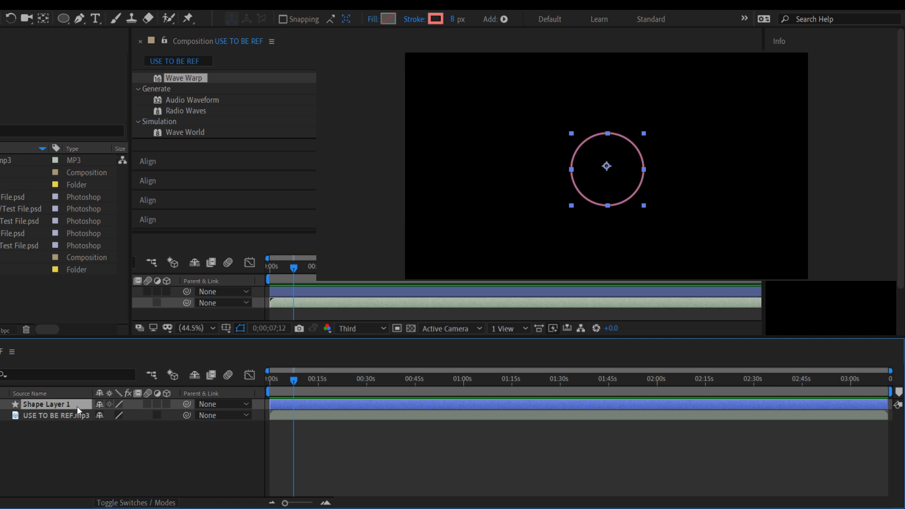
key(Delete)
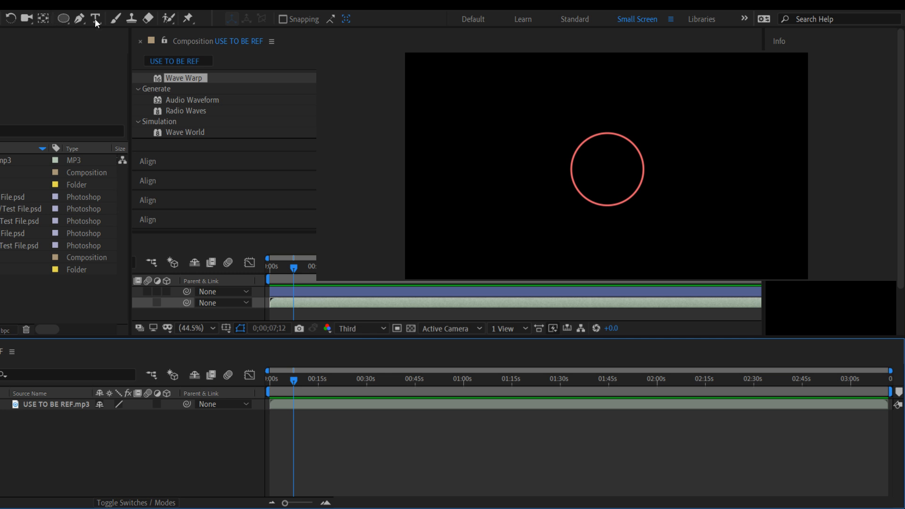
- Create a dark gray solid layer and apply the Audio Waveform effect to it
click(226, 30)
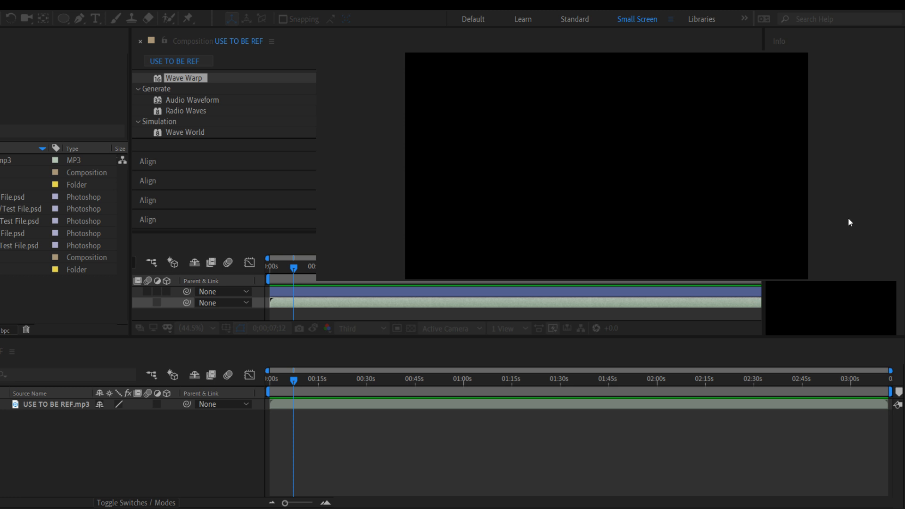
click(469, 371)
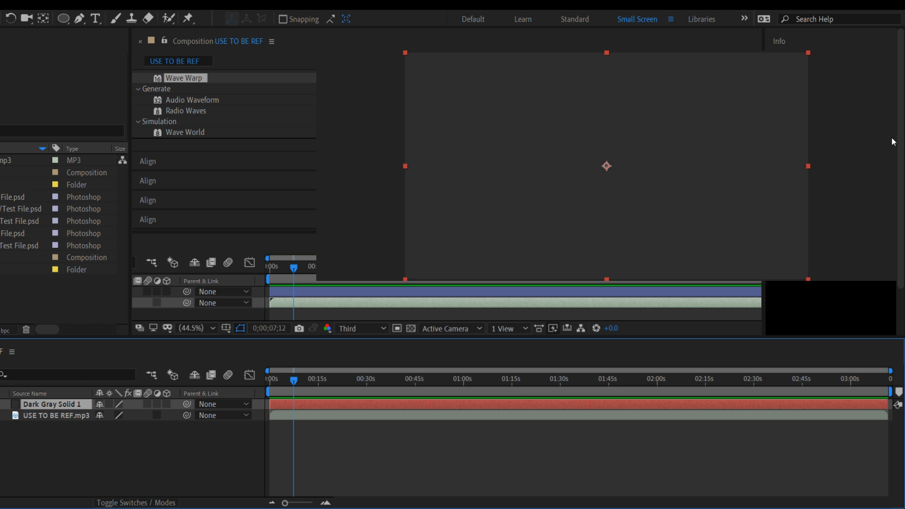
click(902, 113)
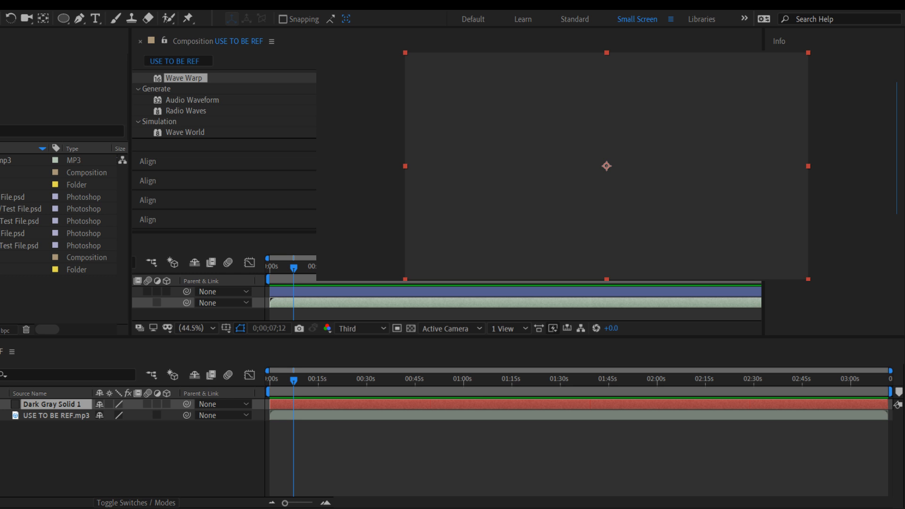
drag(832, 165, 60, 403)
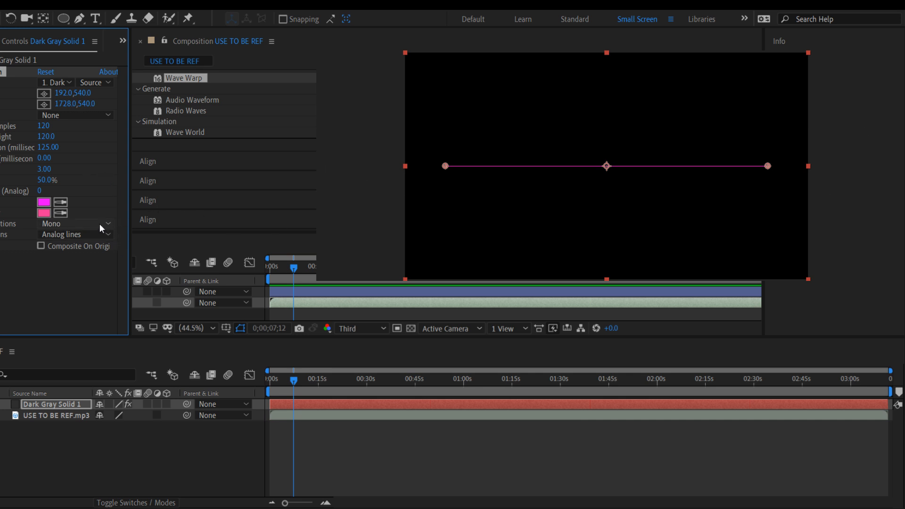
click(78, 290)
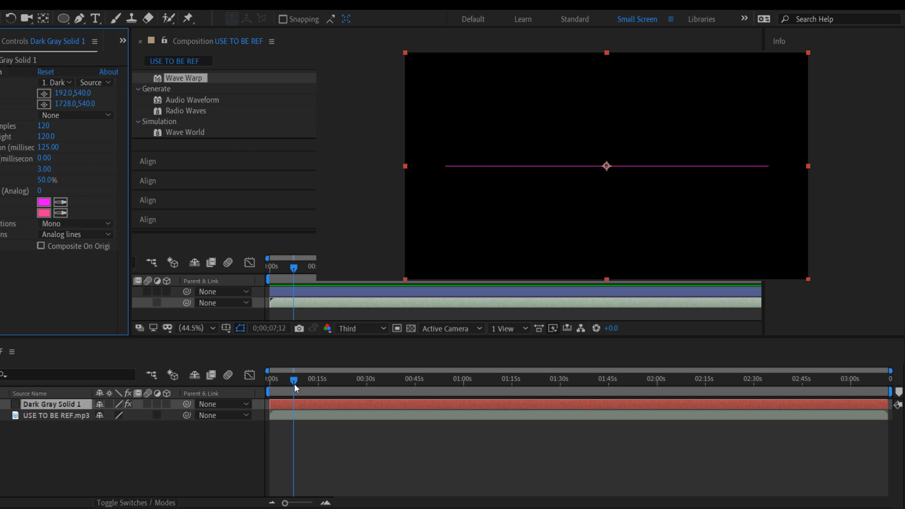
- Convert the audio of the USE TO BE REF.mp3 layer to keyframes
mouse_move(295, 384)
mouse_down()
mouse_move(314, 382)
mouse_move(282, 383)
mouse_up()
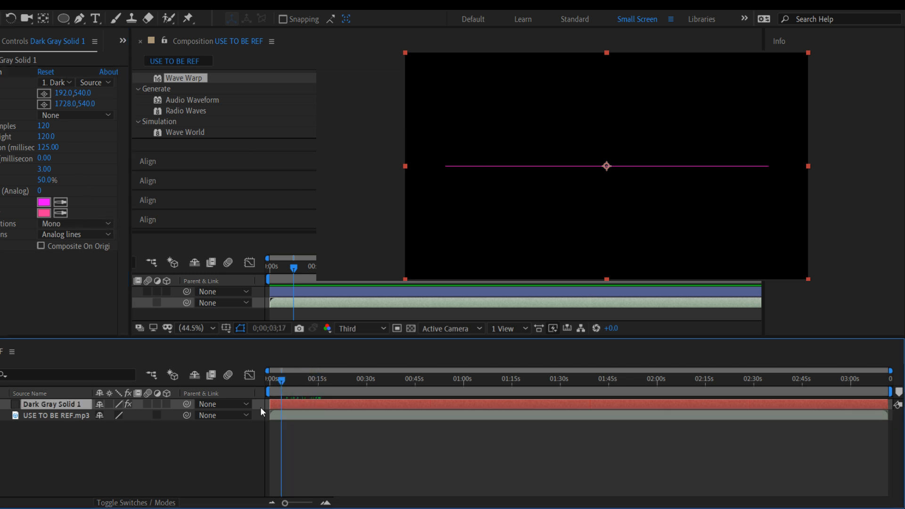
click(76, 416)
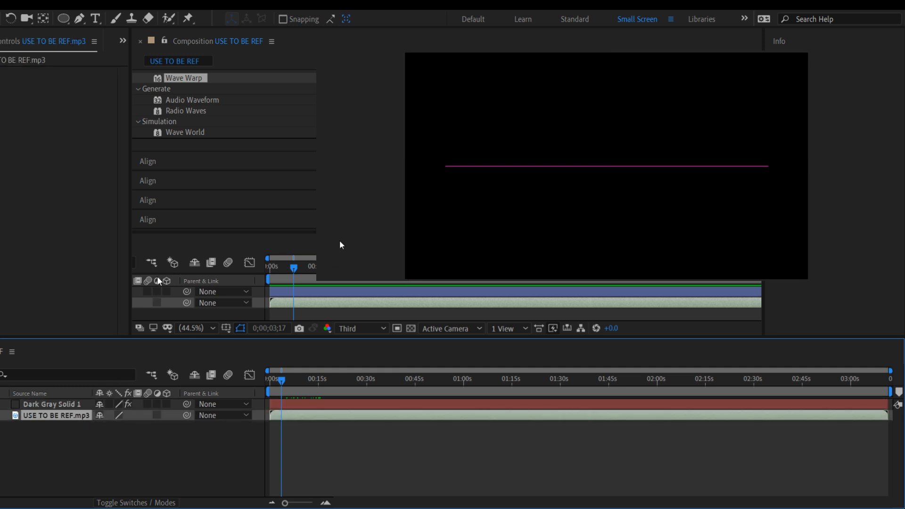
click(233, 285)
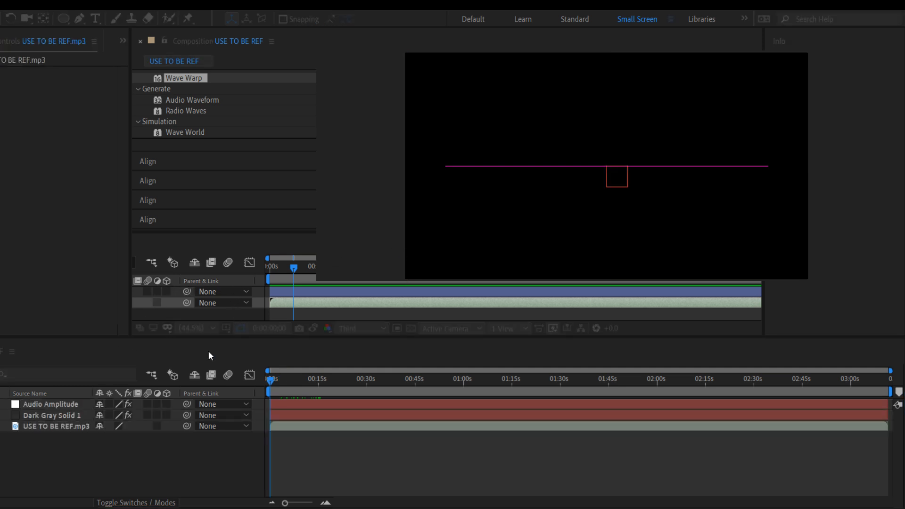
- Expand the effects of the Audio Amplitude layer to show its left, right and both channels
click(52, 407)
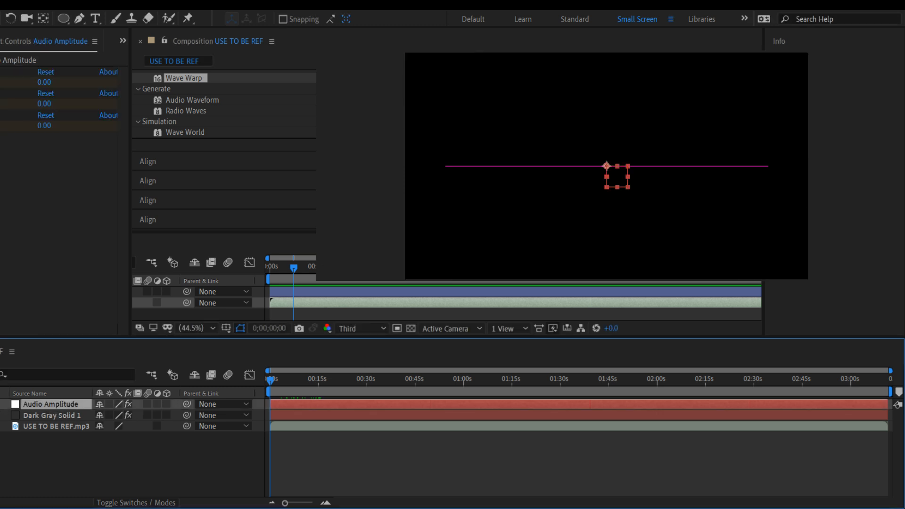
click(1, 404)
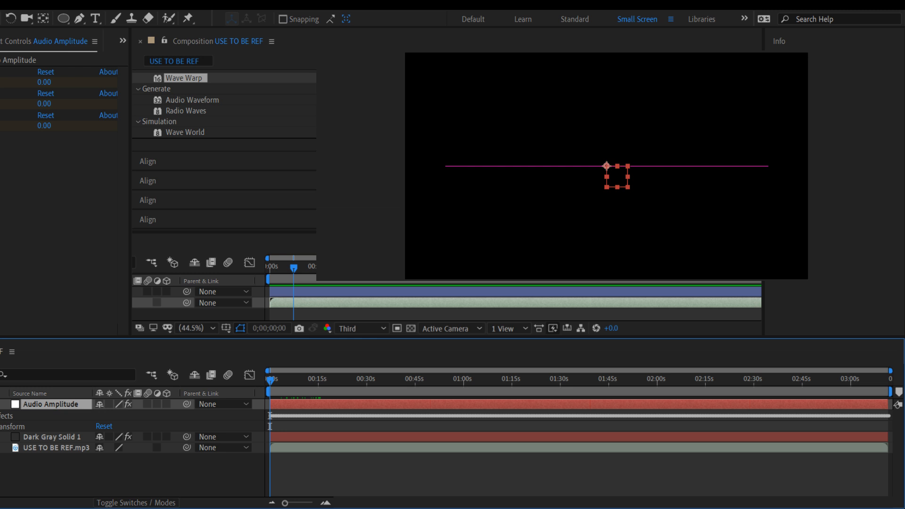
click(1, 416)
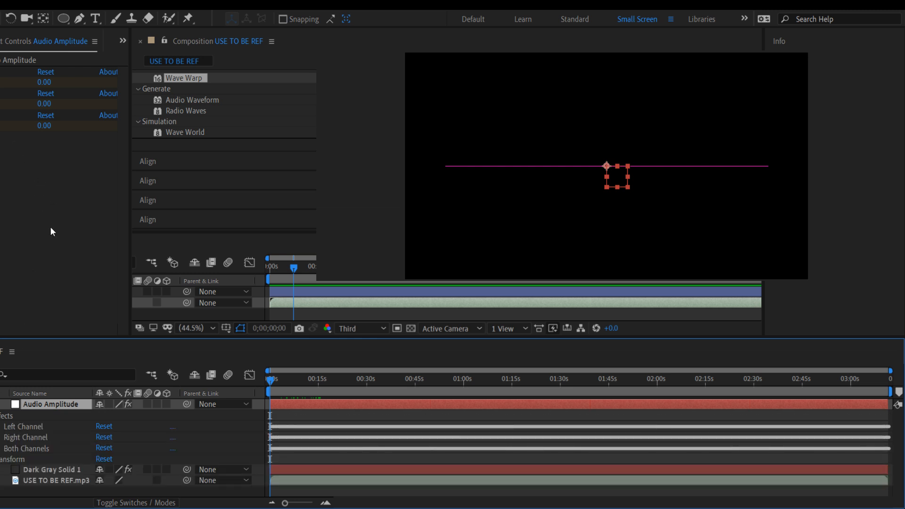
drag(269, 381, 249, 391)
- Expand the Audio Waveform properties of Dark Gray Solid 1 and enlarge the timeline area to fit them
click(1, 470)
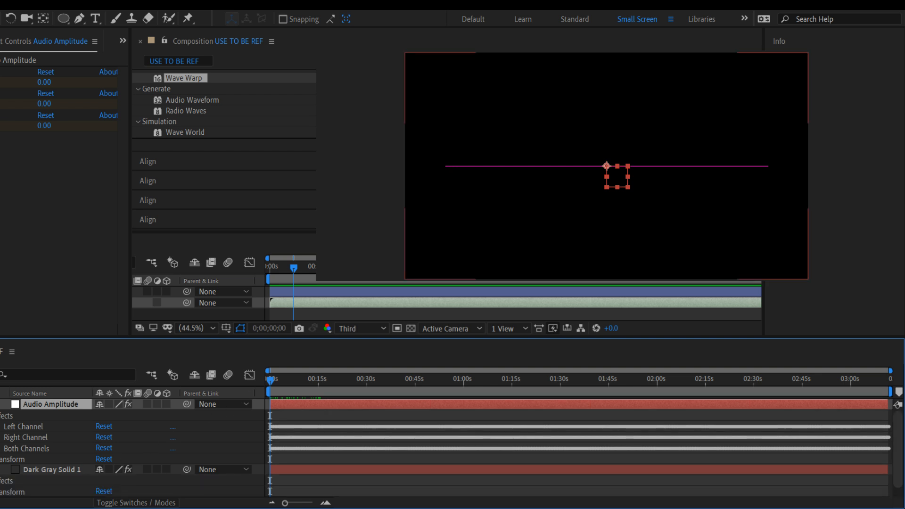
click(1, 481)
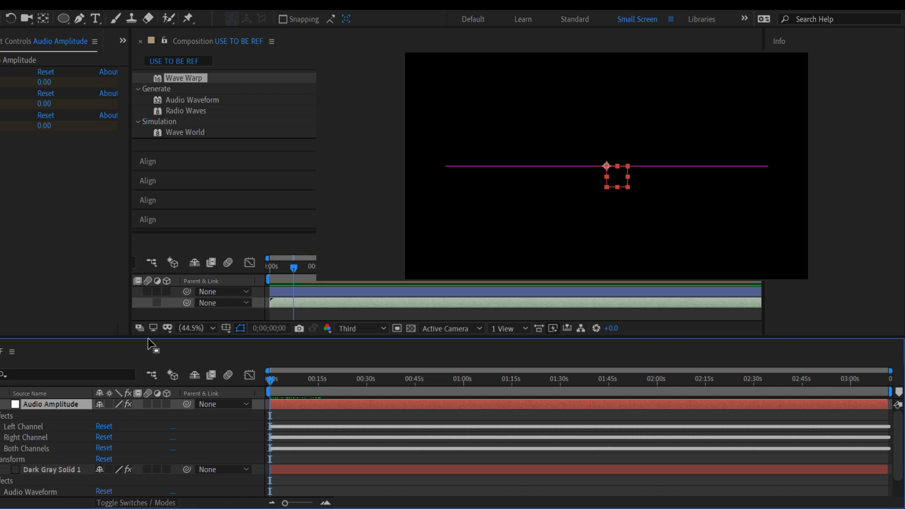
drag(145, 338, 150, 253)
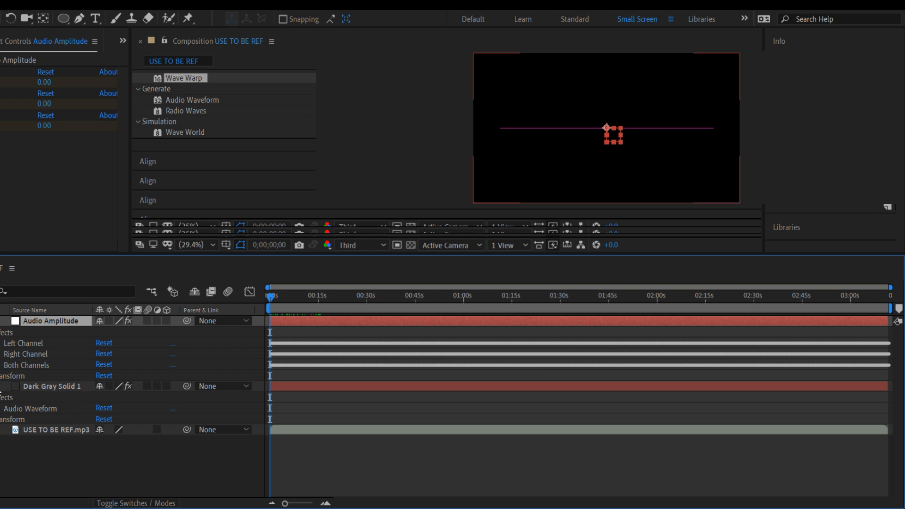
click(2, 408)
scroll(4, 415, down, 4)
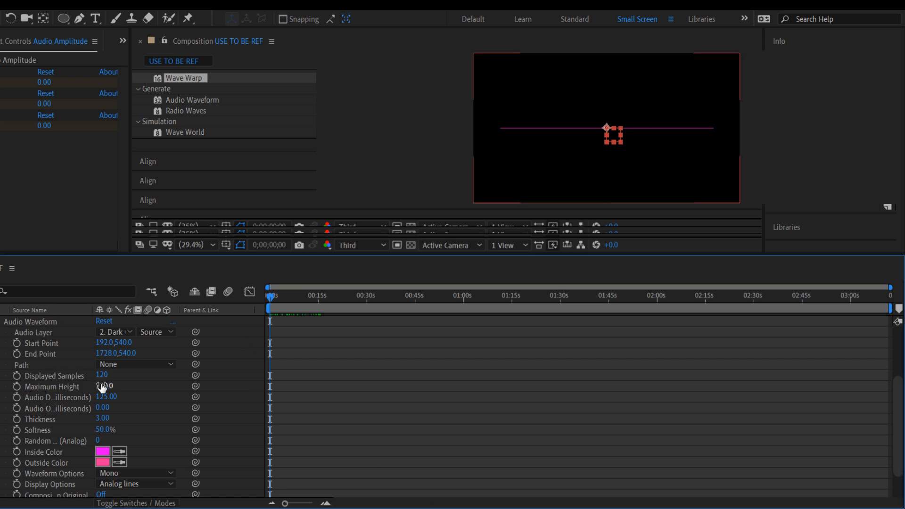
- Try Audio Waveform with Maximum Height 83, Thickness 1.10 and Softness 26%, and reset the effect to its defaults
drag(103, 386, 94, 385)
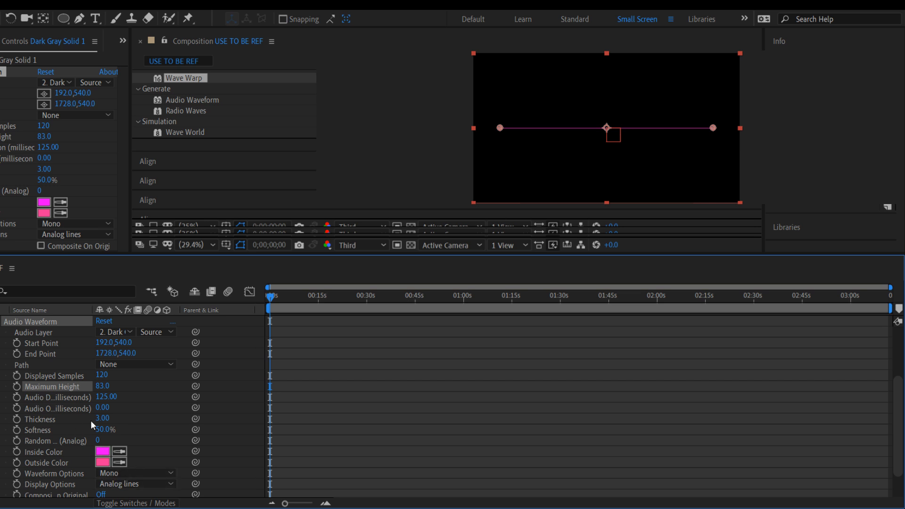
mouse_move(97, 418)
mouse_down()
mouse_move(86, 420)
mouse_move(128, 428)
mouse_move(89, 432)
mouse_up()
click(97, 440)
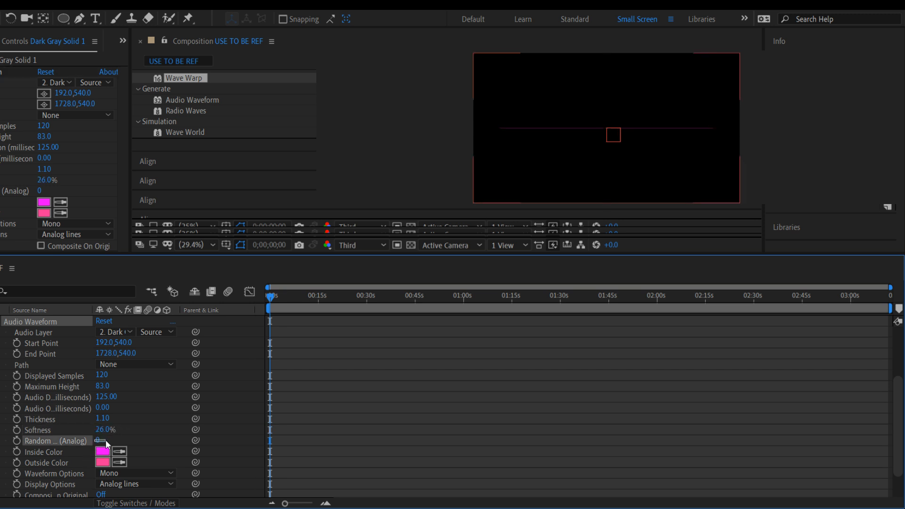
click(104, 321)
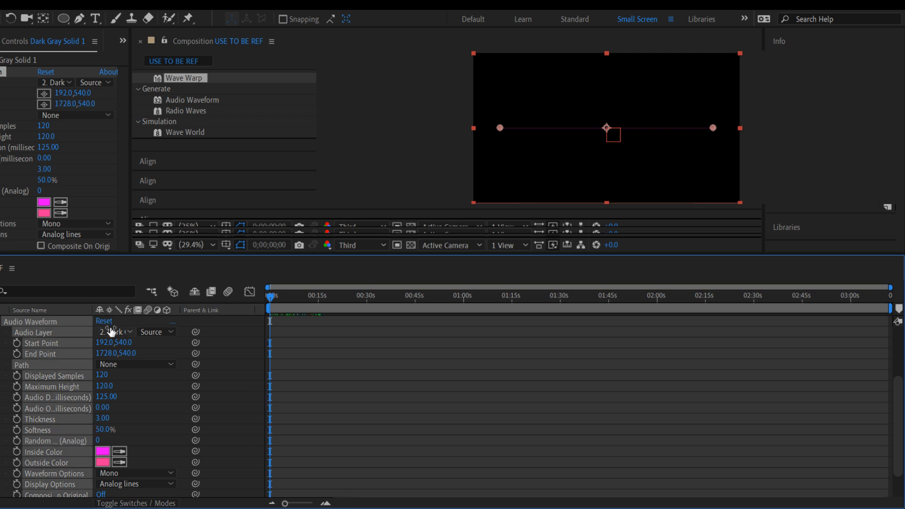
- Look through the Path choices and Compositing Options of the Audio Waveform effect
click(117, 368)
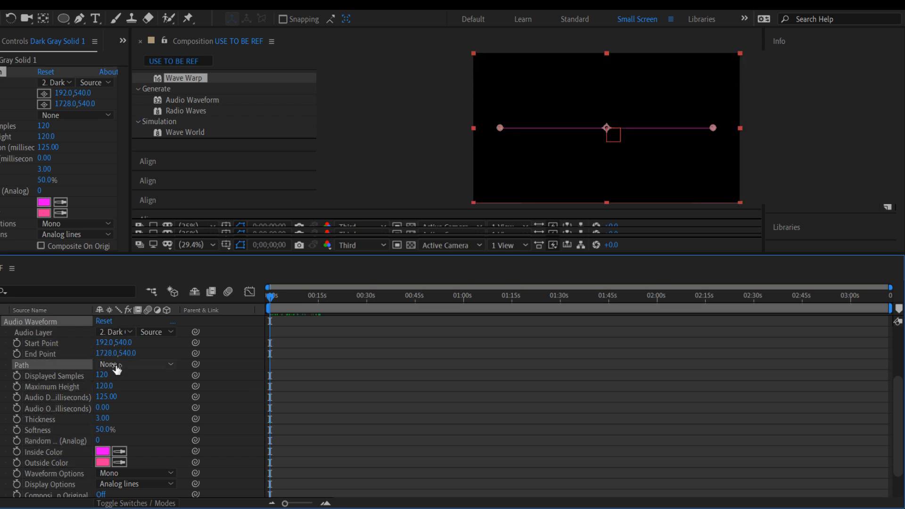
click(137, 386)
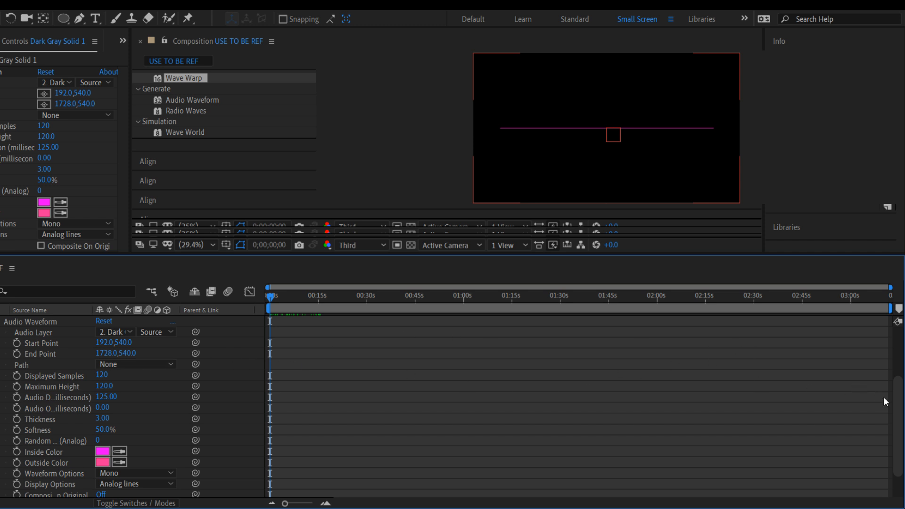
drag(900, 412, 885, 468)
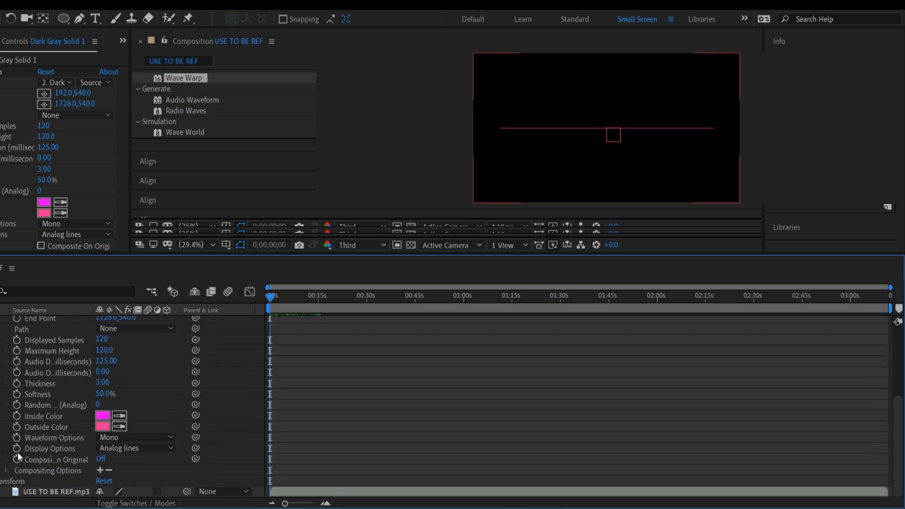
click(7, 471)
click(7, 471)
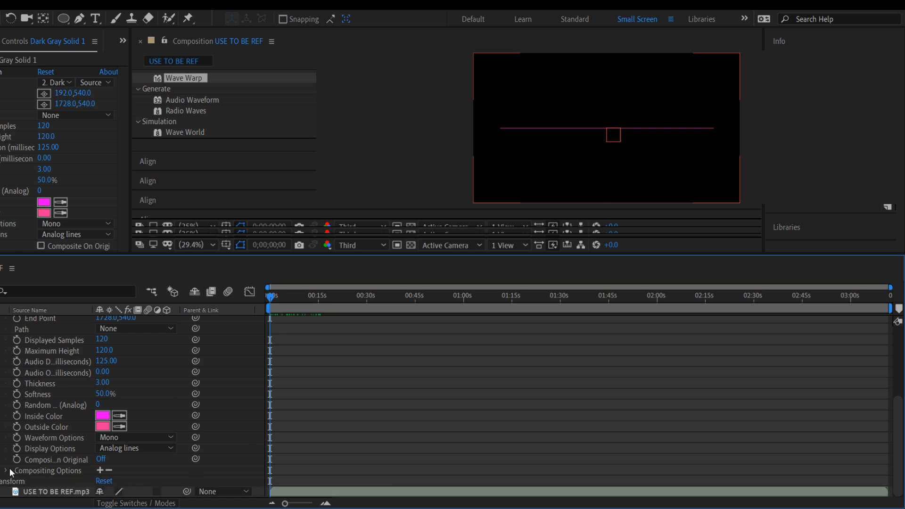
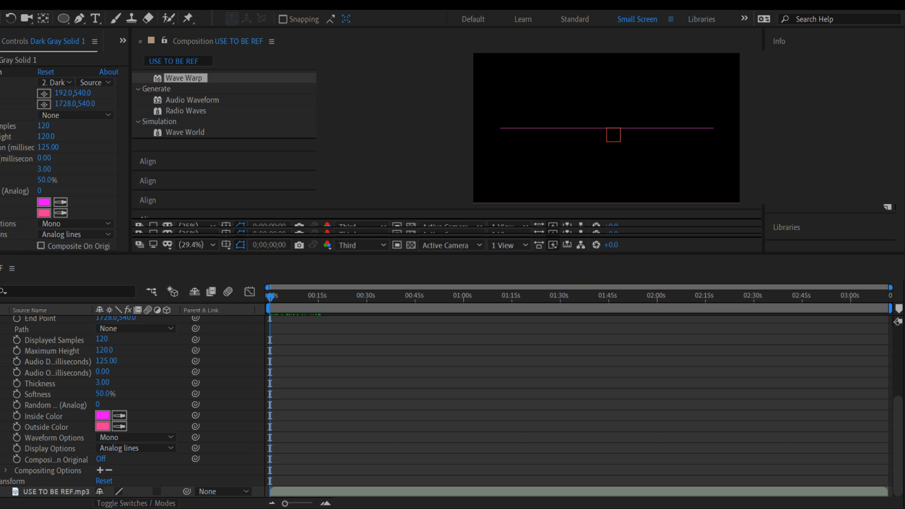
- Enlarge the composition preview and set the Audio Waveform effect's Audio Layer to Audio Amplitude
click(392, 471)
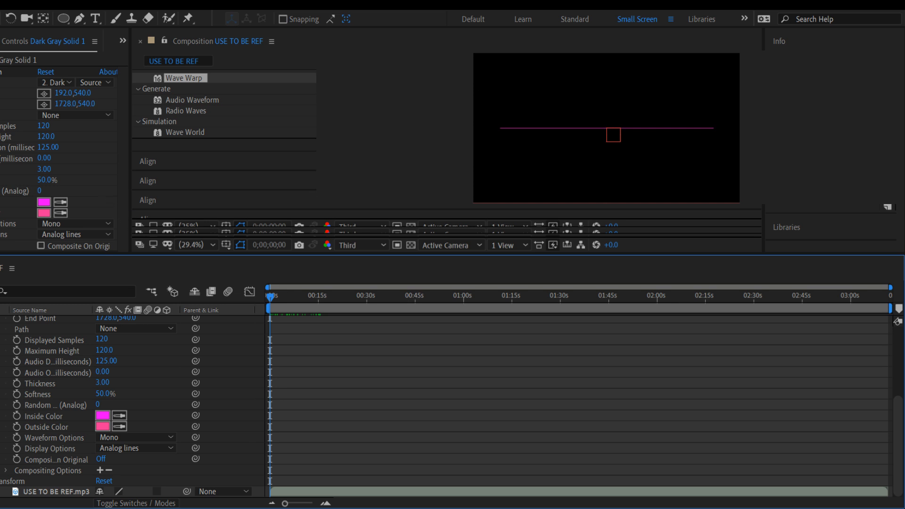
click(2, 72)
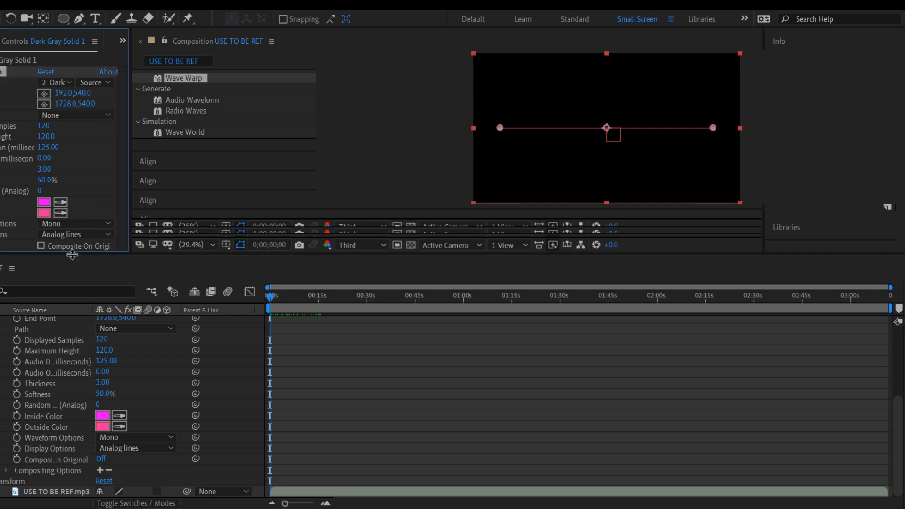
drag(71, 255, 67, 327)
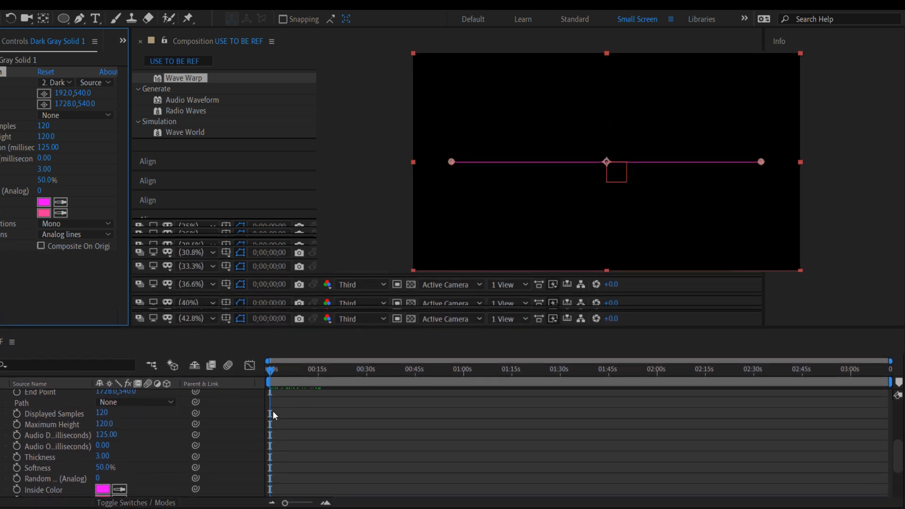
drag(898, 454, 901, 392)
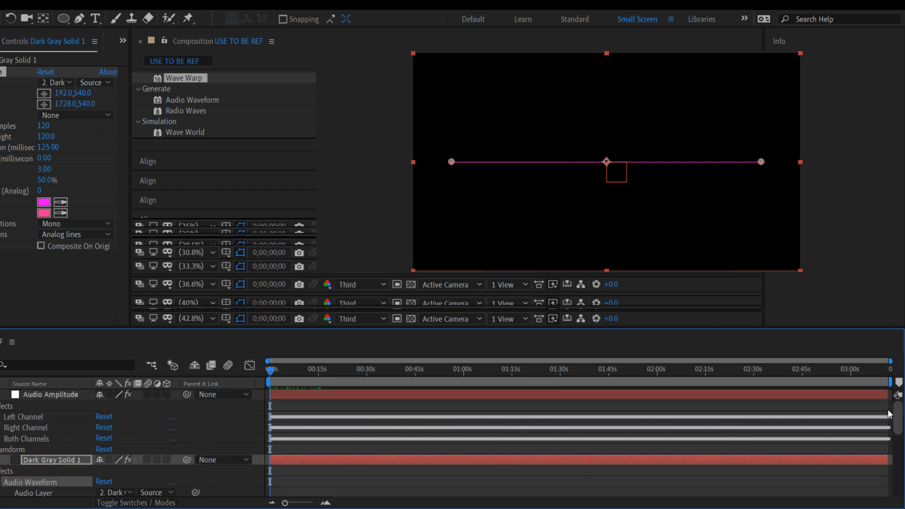
drag(890, 415, 882, 449)
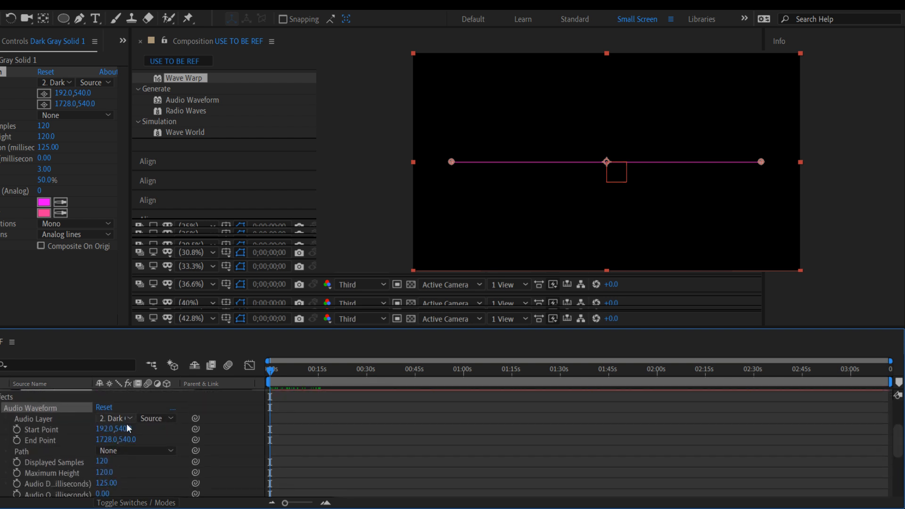
click(123, 446)
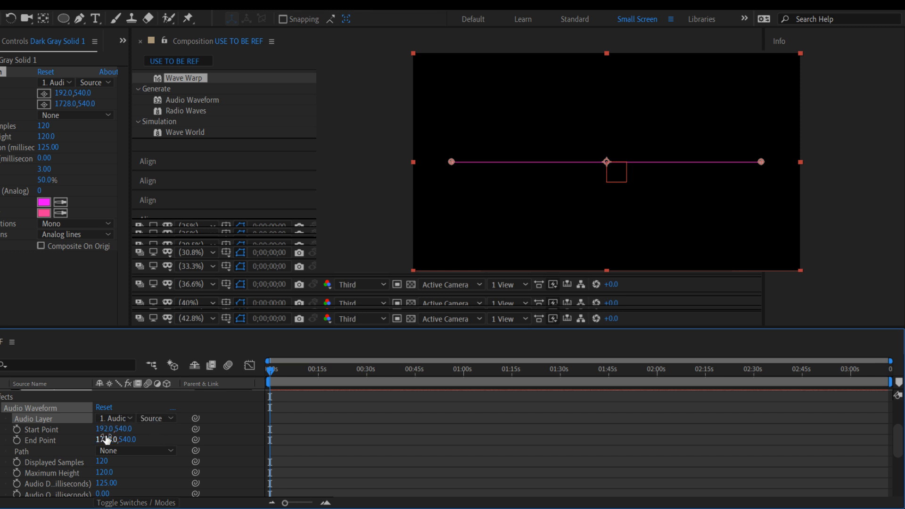
- Play back the composition twice to check how the waveform line reacts to the audio
key(space)
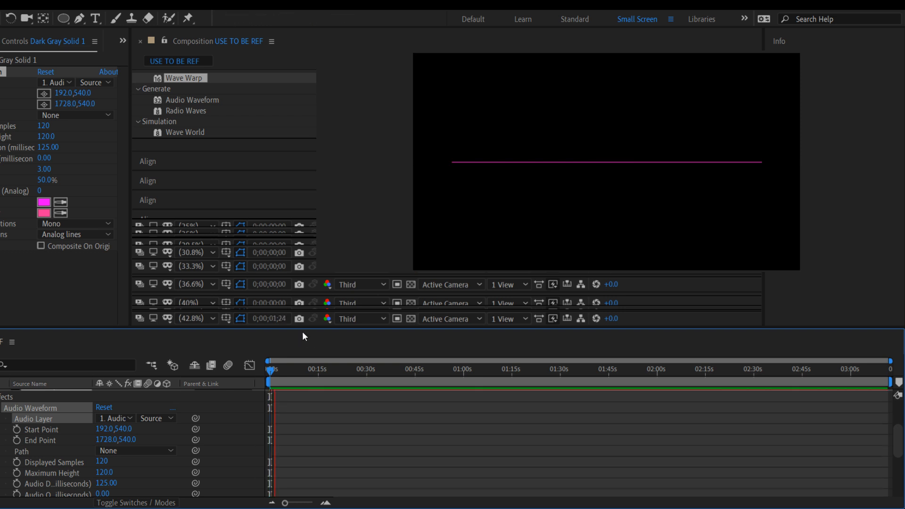
key(space)
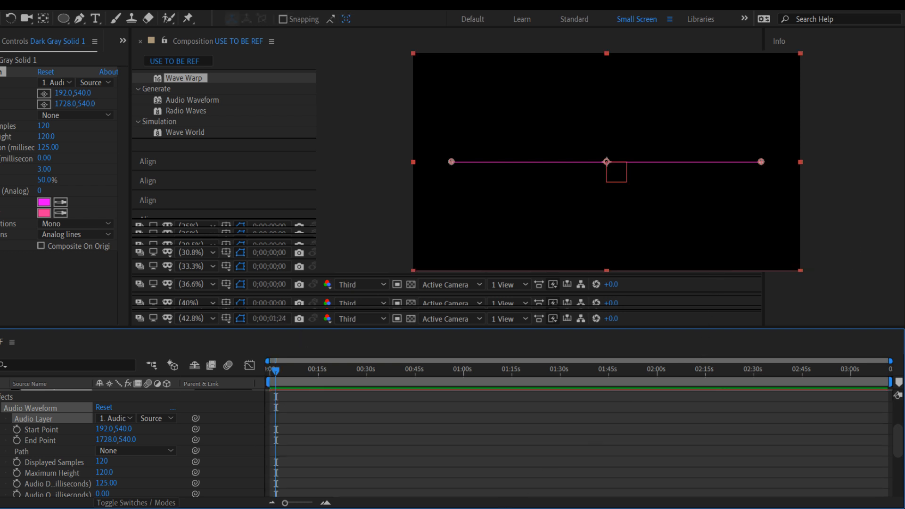
click(500, 508)
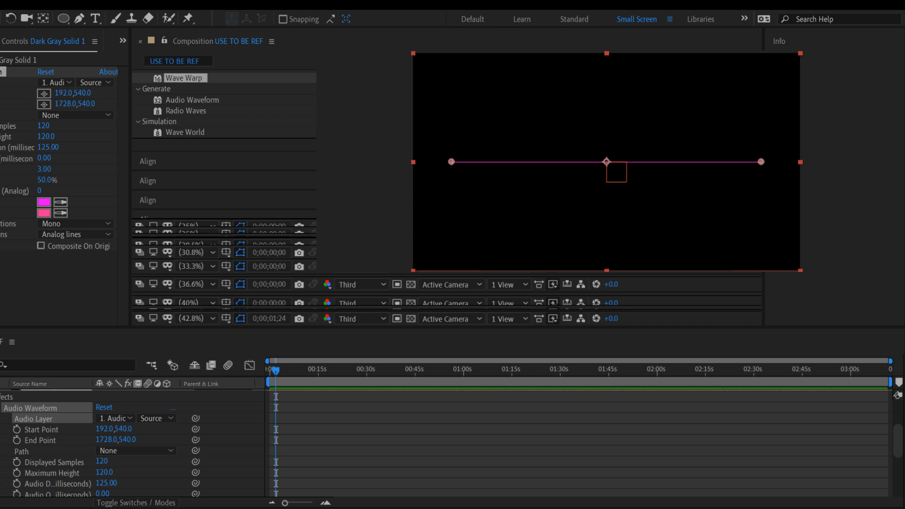
key(alt+Tab)
key(space)
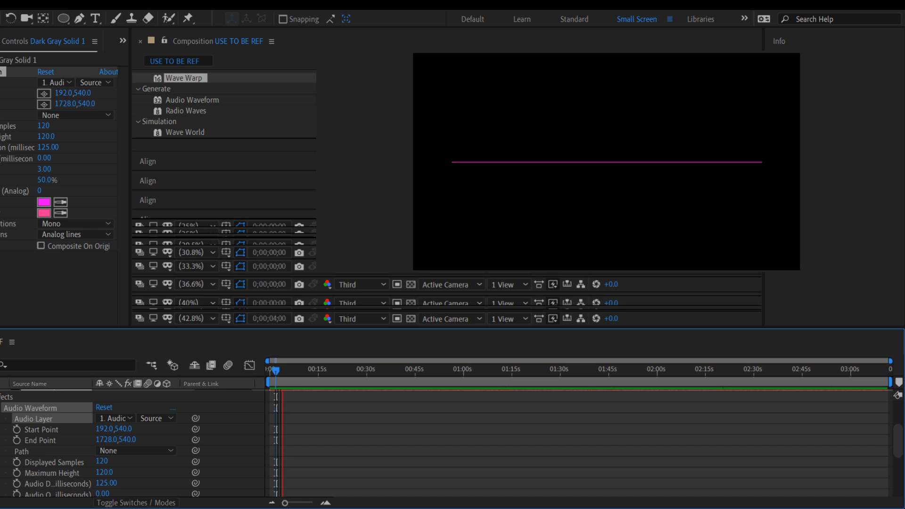
key(space)
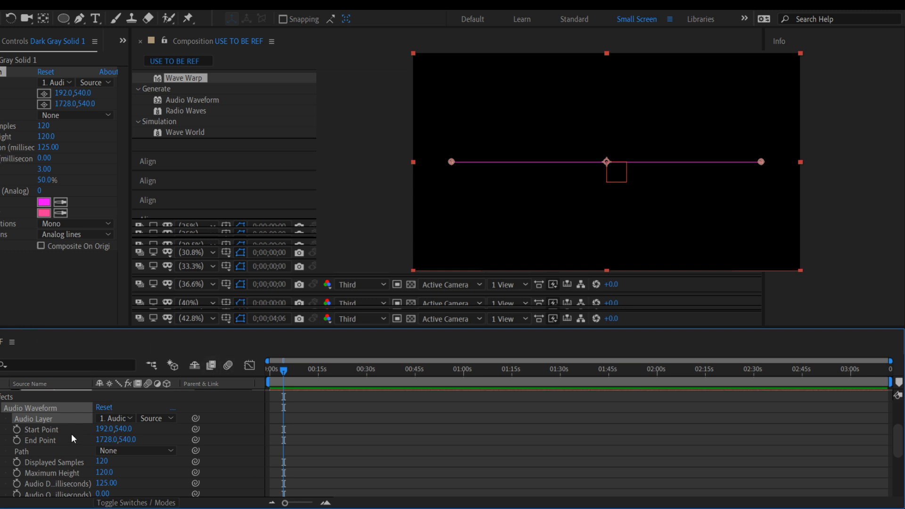
- Inspect the Both Channels slider of Audio Amplitude, collapse that layer's effects and reopen the Audio Waveform properties
click(1, 410)
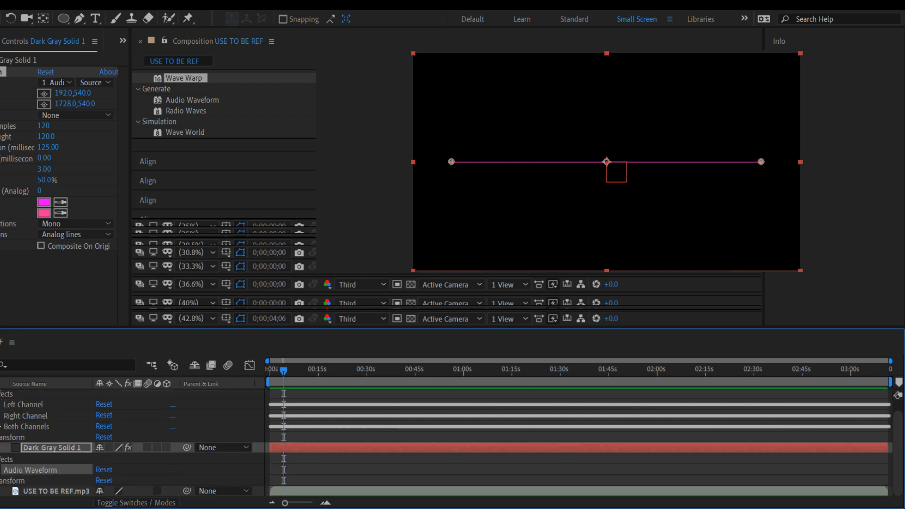
click(0, 427)
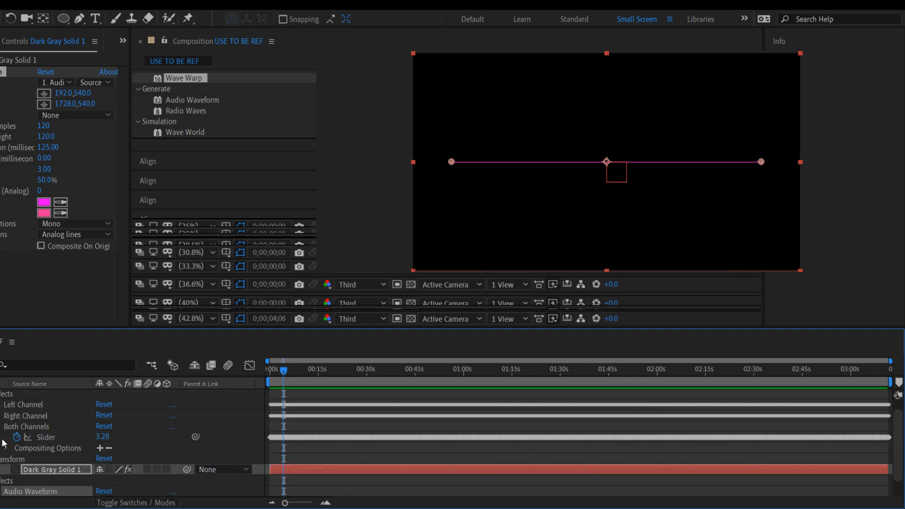
click(0, 395)
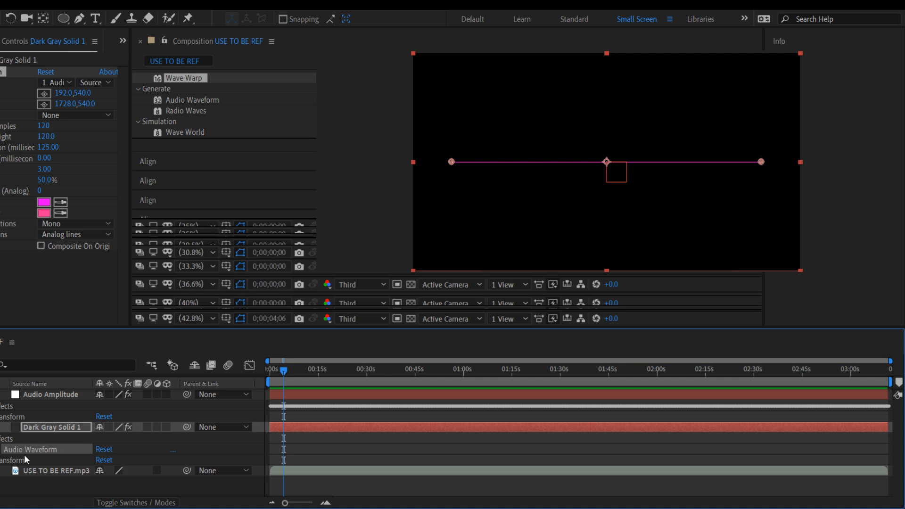
click(0, 450)
scroll(2, 444, down, 2)
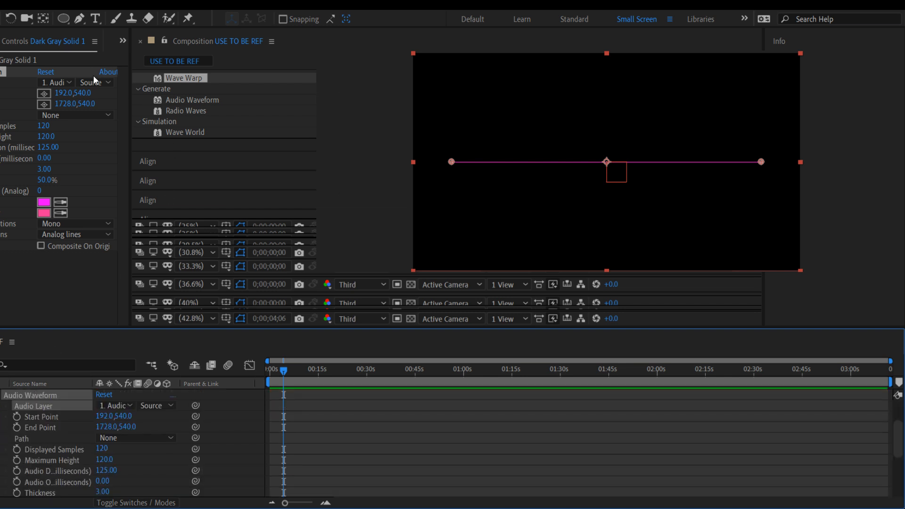
- Switch the Audio Layer's input to Effects & Masks and set it back to Source
click(107, 81)
click(109, 121)
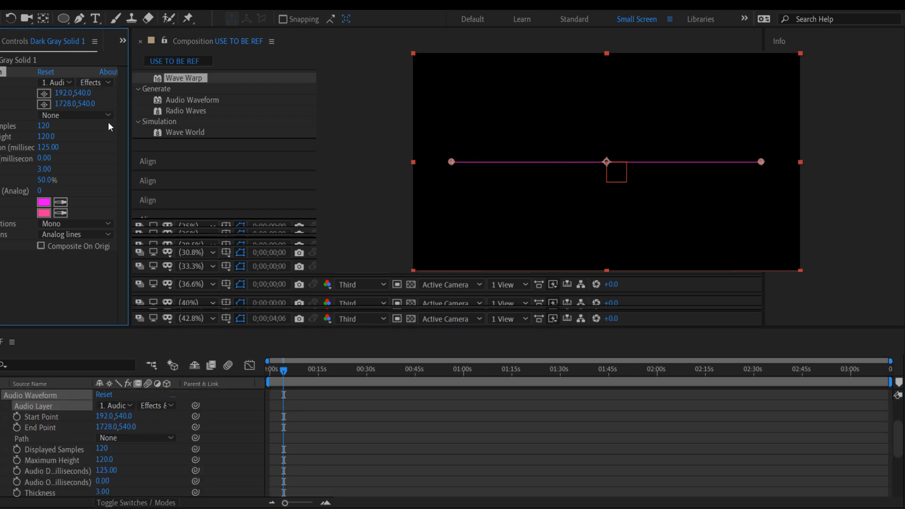
click(109, 83)
click(108, 93)
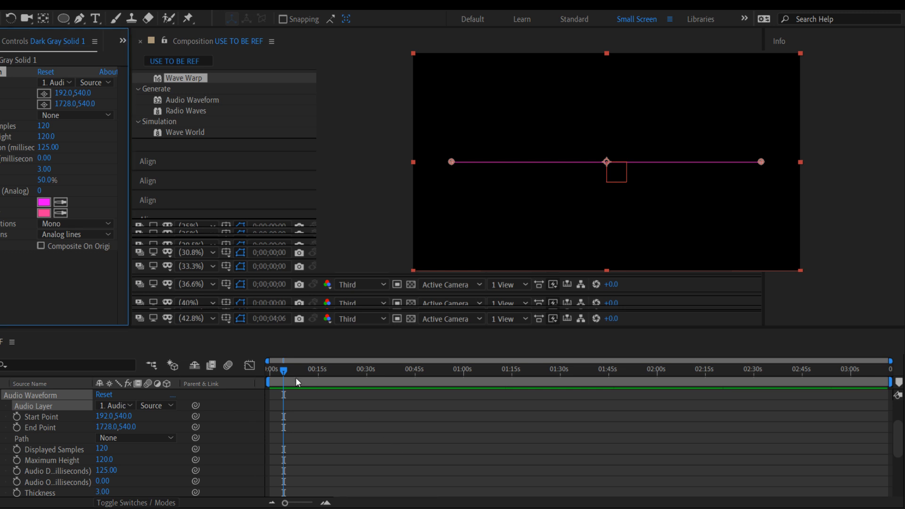
- Set the Audio Waveform's Audio Layer to USE TO BE REF.mp3 and check the line at 0;00;28;15
click(76, 136)
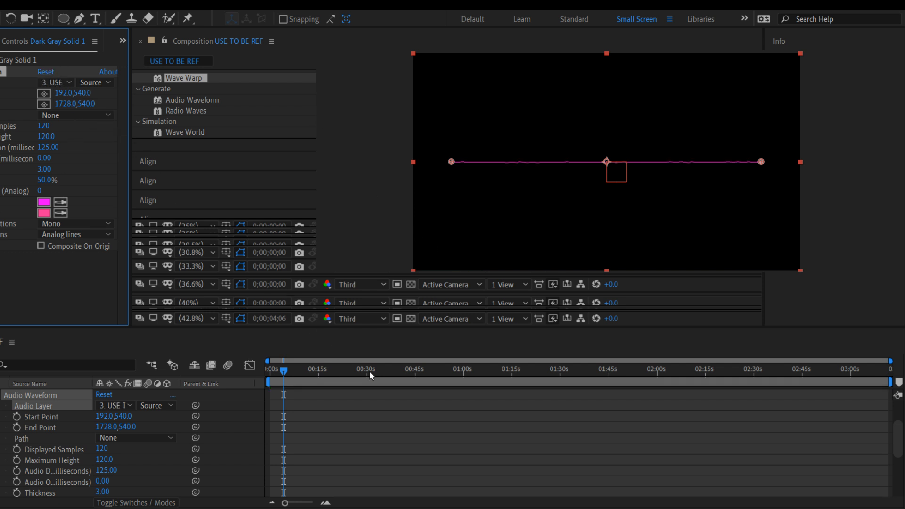
drag(282, 377, 372, 370)
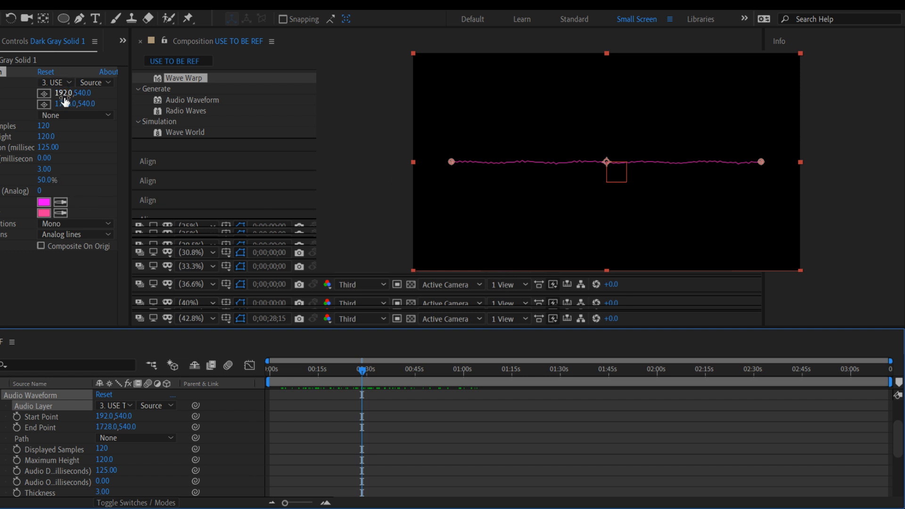
click(69, 81)
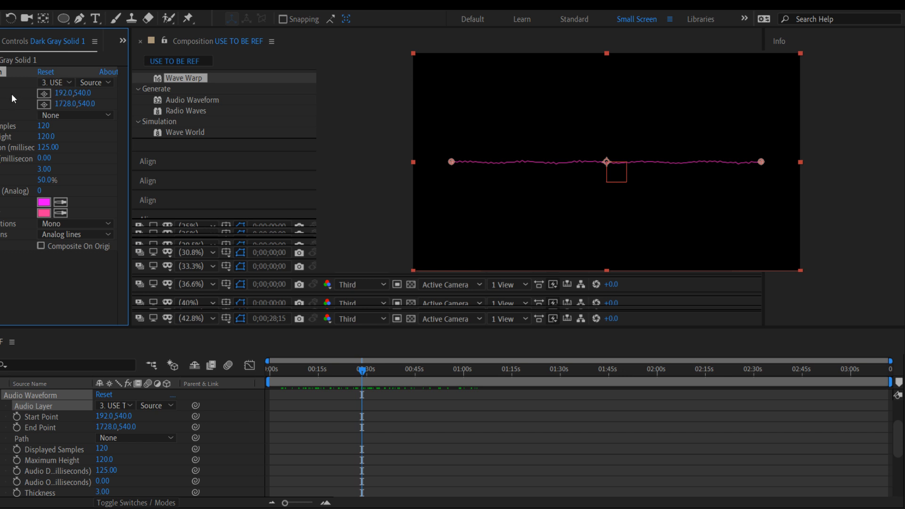
- Try the Audio Waveform's Start Point at 112, 576, reset the effect and reassign USE TO BE REF.mp3 as its Audio Layer
drag(61, 93, 19, 106)
drag(84, 93, 110, 83)
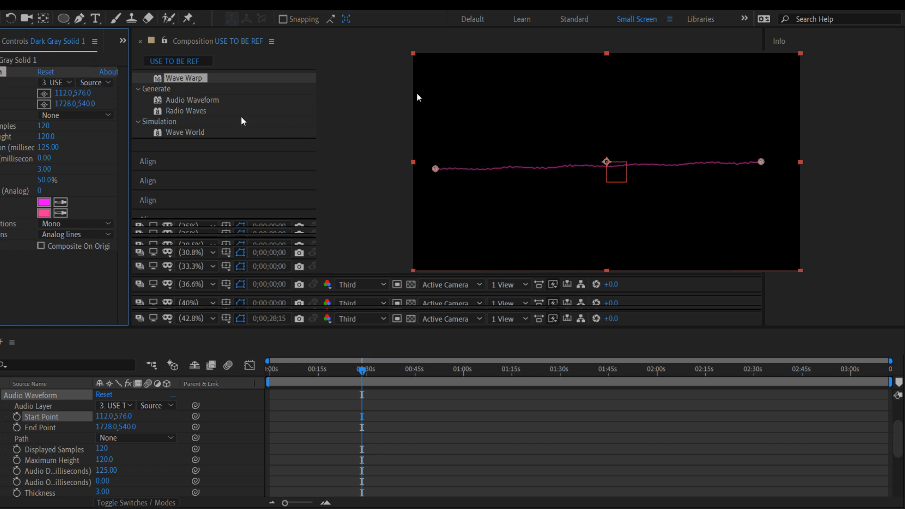
click(46, 72)
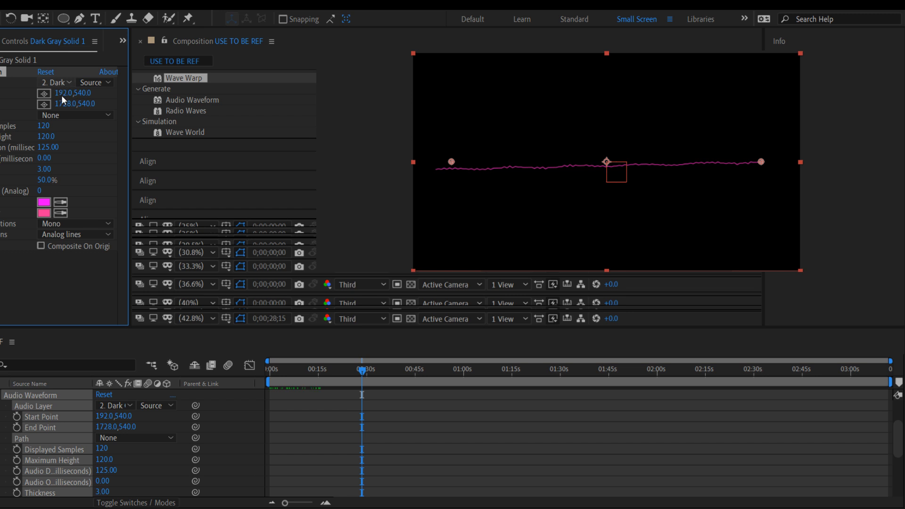
click(67, 118)
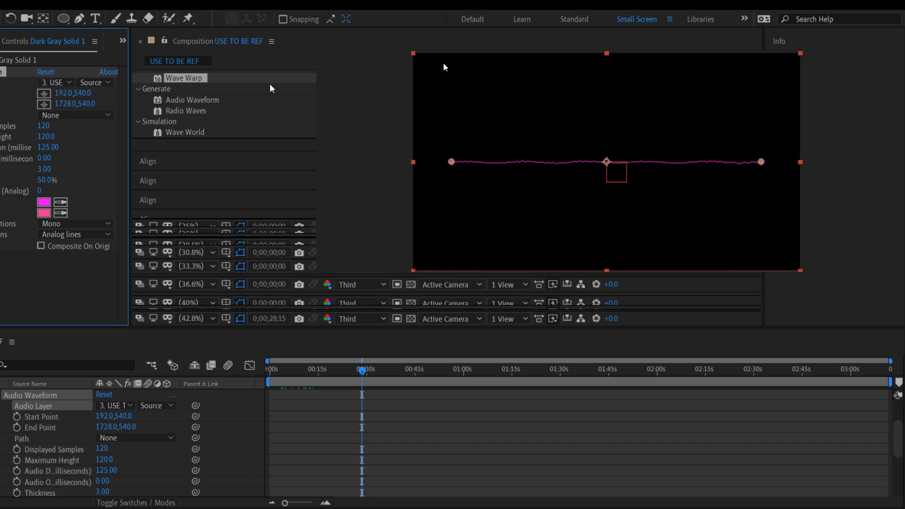
- Play back the composition from 0;00;28;15 to check the reset waveform line against the audio
key(space)
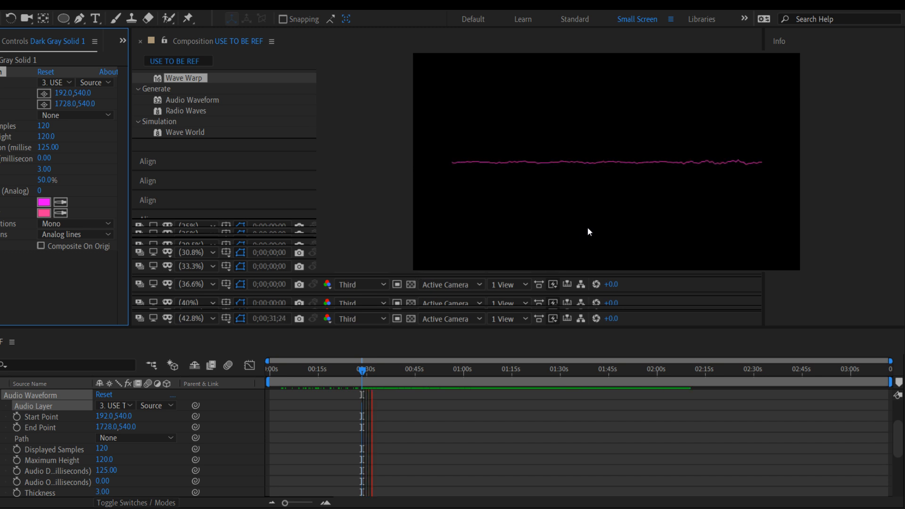
key(space)
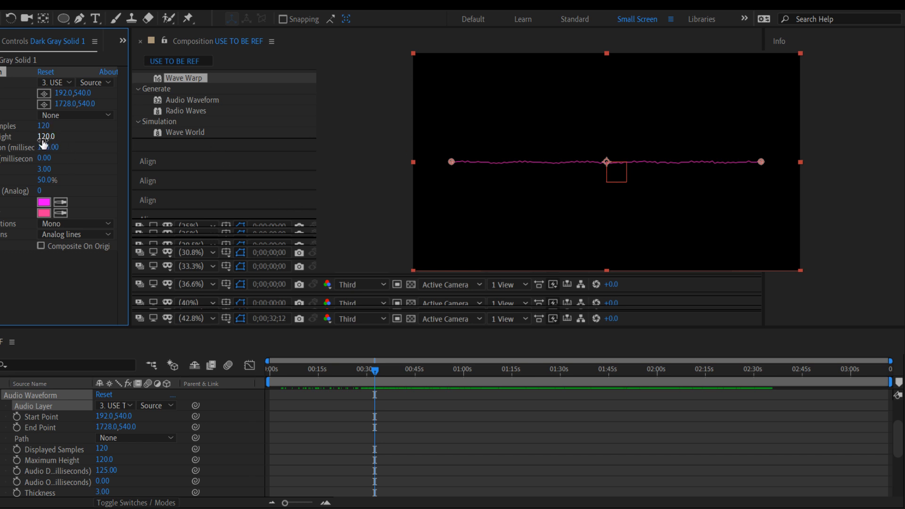
- Try Maximum Height values of 233, 500 and 100 for the Audio Waveform
drag(40, 140, 118, 141)
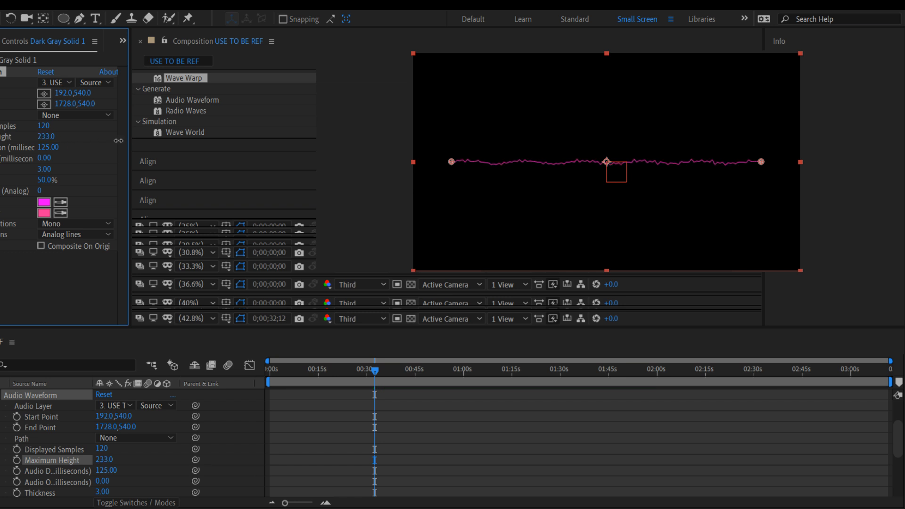
click(53, 135)
text(500)
key(Return)
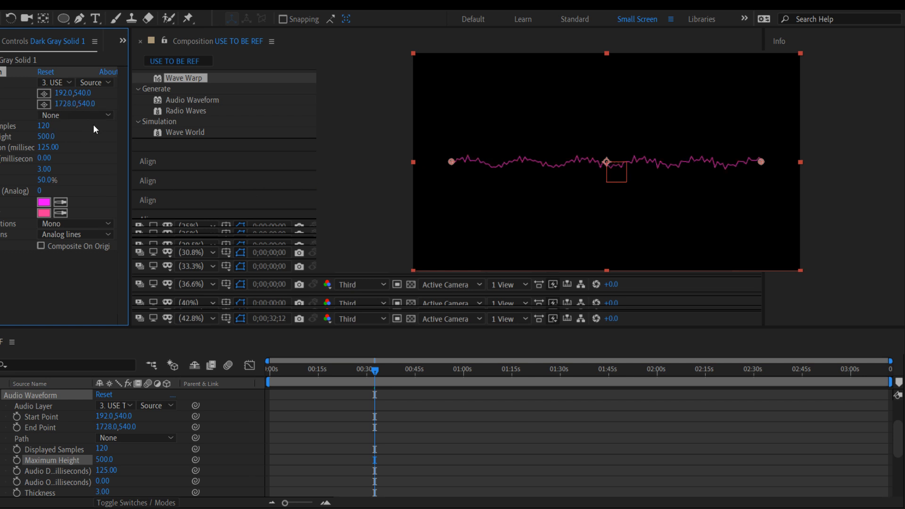
click(47, 137)
text(100)
key(Return)
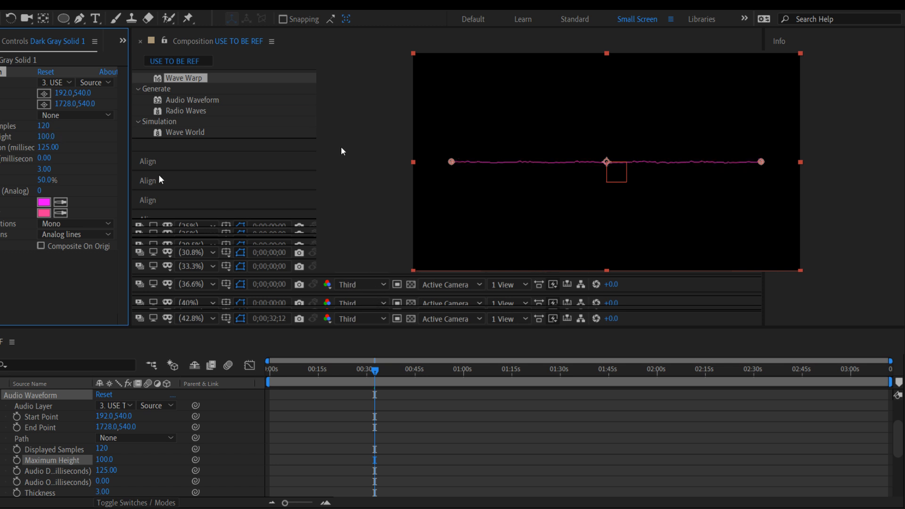
- Set the Audio Waveform's Maximum Height to 1000 and its Thickness to 6.50
click(46, 138)
text(1000)
key(Return)
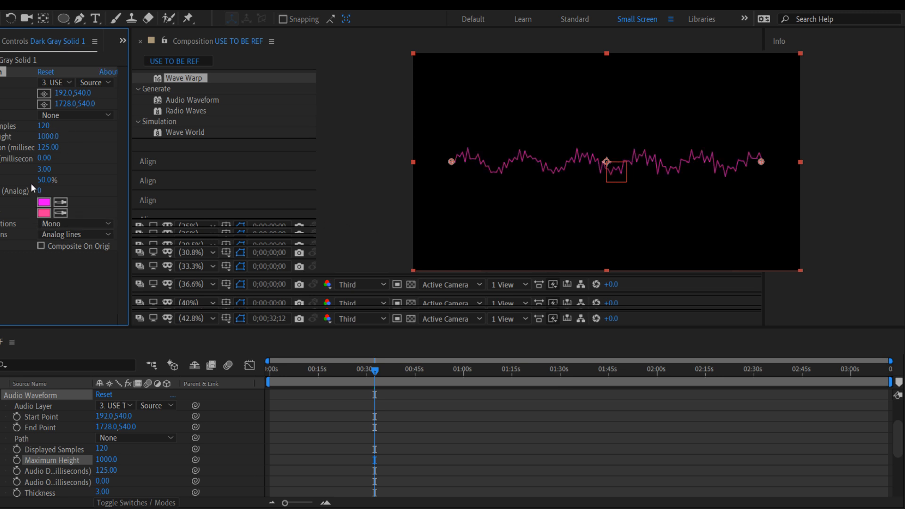
drag(43, 176, 2, 189)
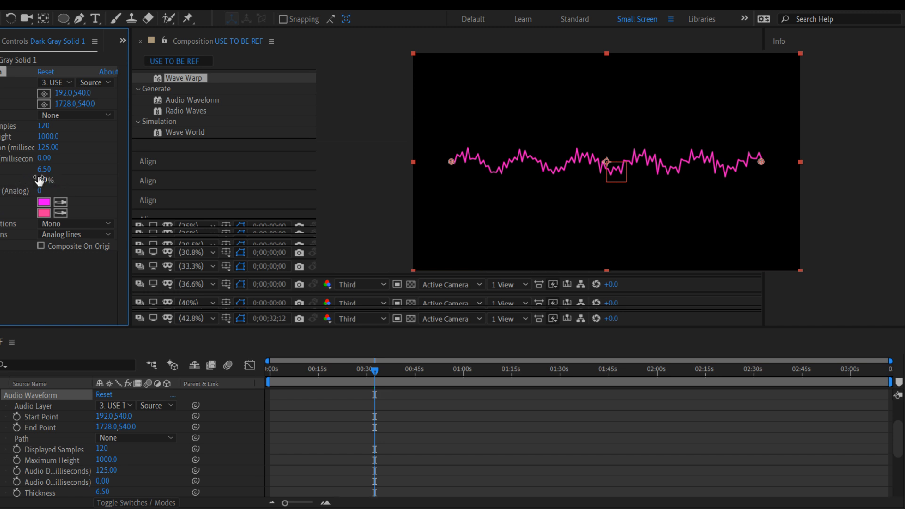
- Try 97% Softness and the Left channel in Waveform Options, restoring 50% and Mono
drag(40, 180, 131, 184)
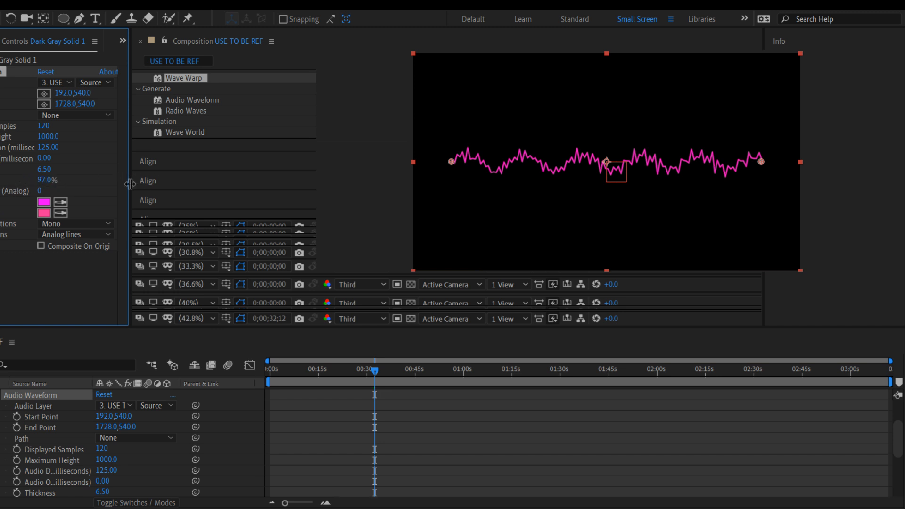
click(66, 179)
text(50)
click(54, 227)
click(62, 248)
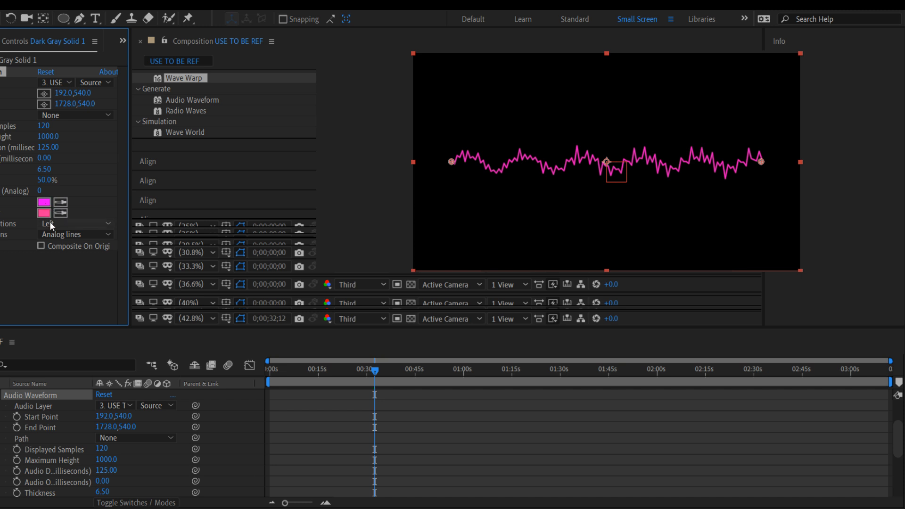
click(55, 235)
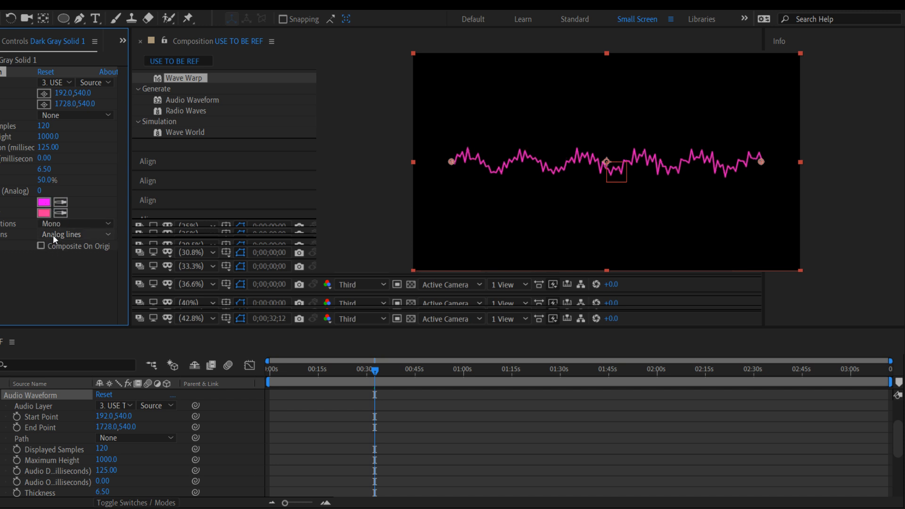
- Try Analog dots, set the waveform's Display Options to Digital, and toggle Composite On Original on and off
click(57, 272)
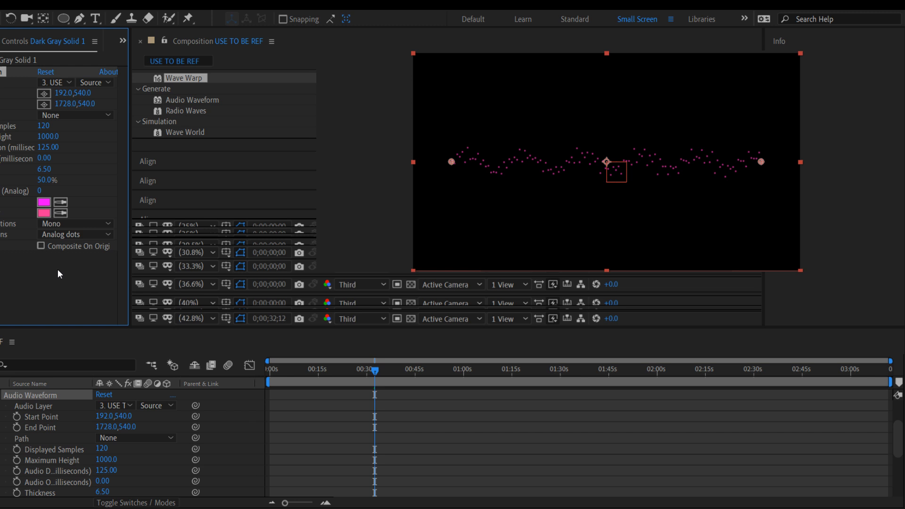
click(53, 234)
click(50, 246)
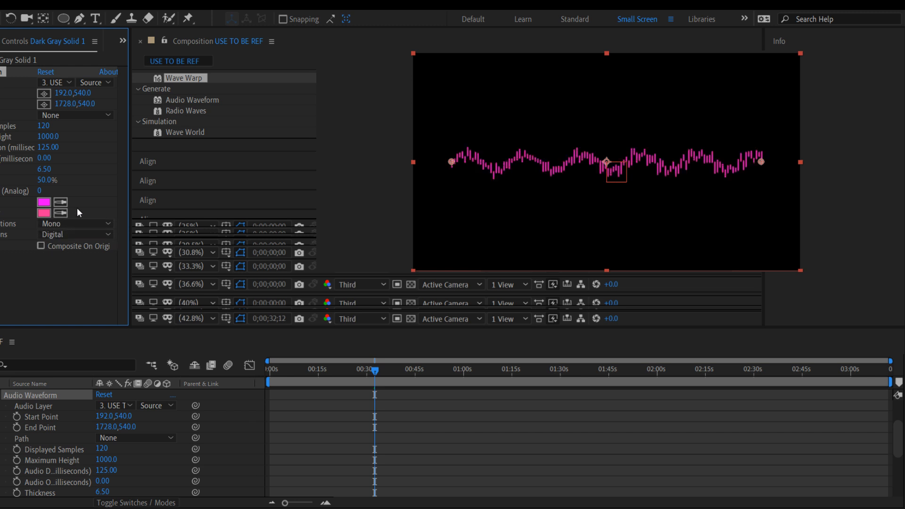
click(41, 247)
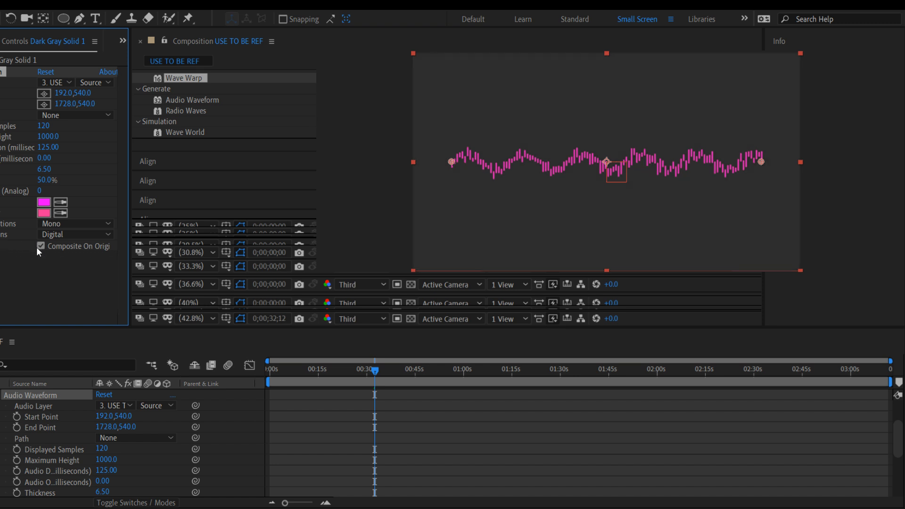
click(41, 247)
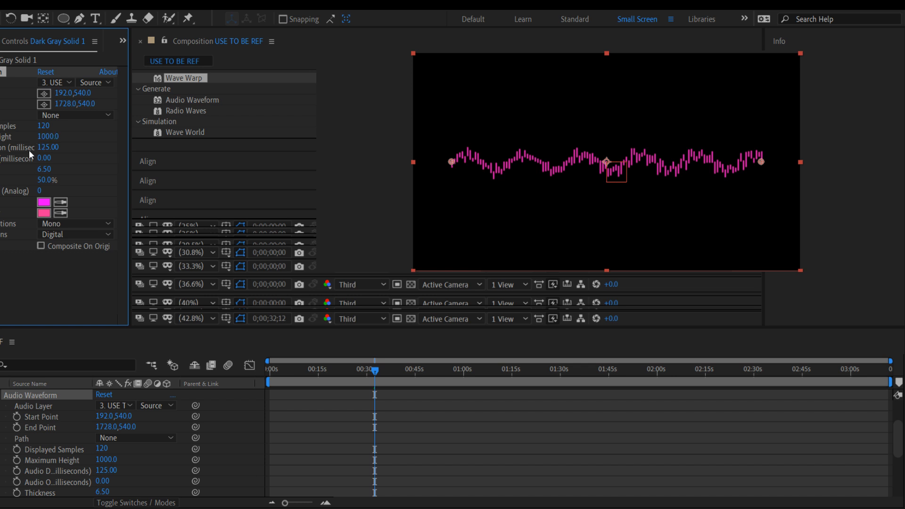
- Reveal the Maximum Height slider to inspect its range and collapse the Audio Waveform effect's settings
click(0, 136)
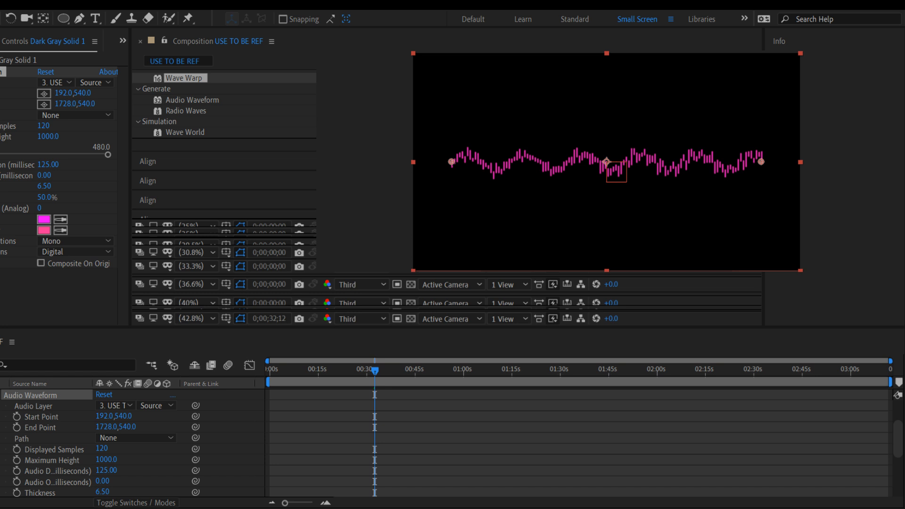
key(Return)
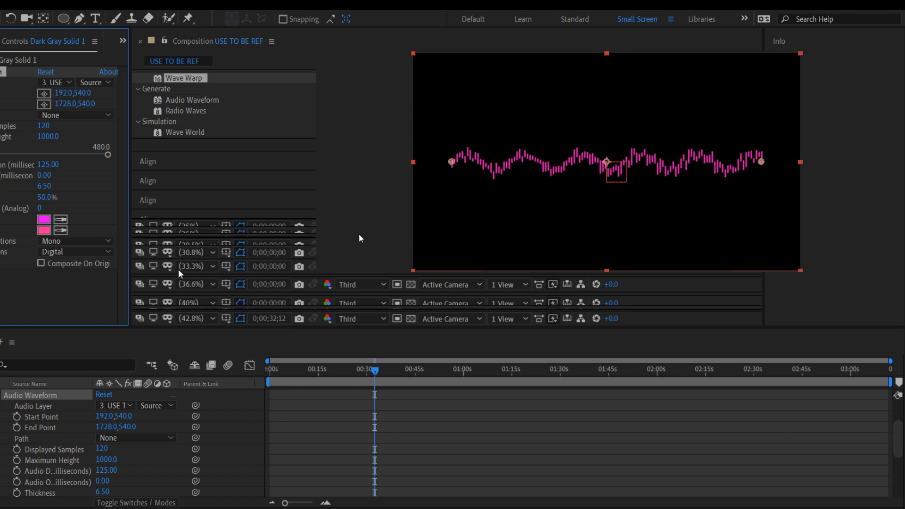
click(1, 72)
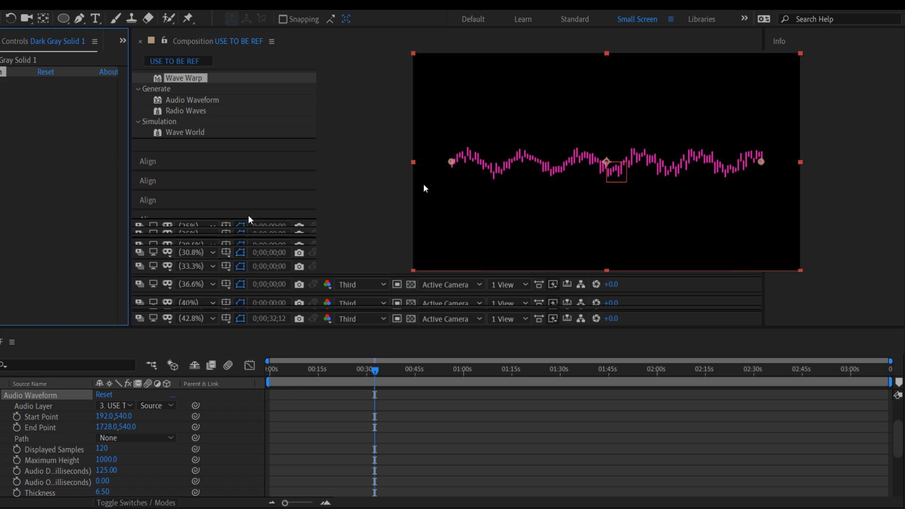
- Edit the effects search and duplicate the Dark Gray Solid 1 layer that carries the Audio Waveform
click(830, 110)
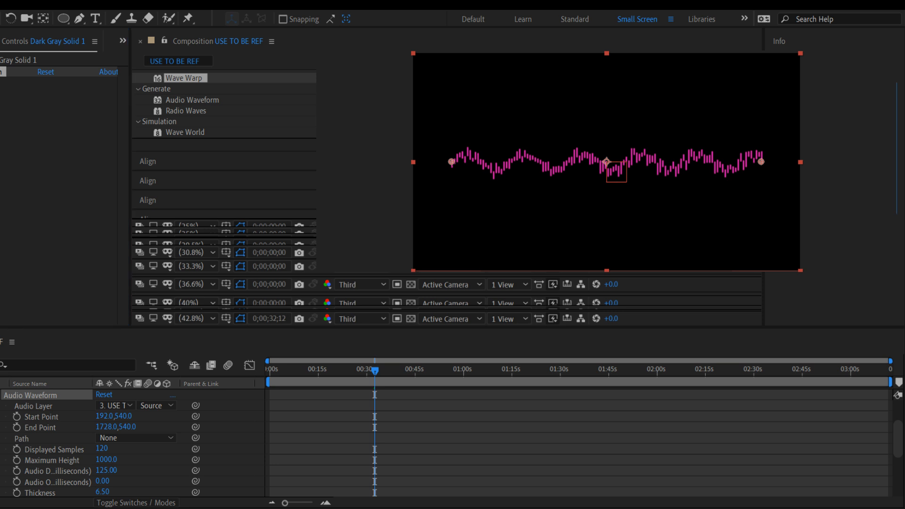
key(BackSpace)
text(mi)
click(0, 395)
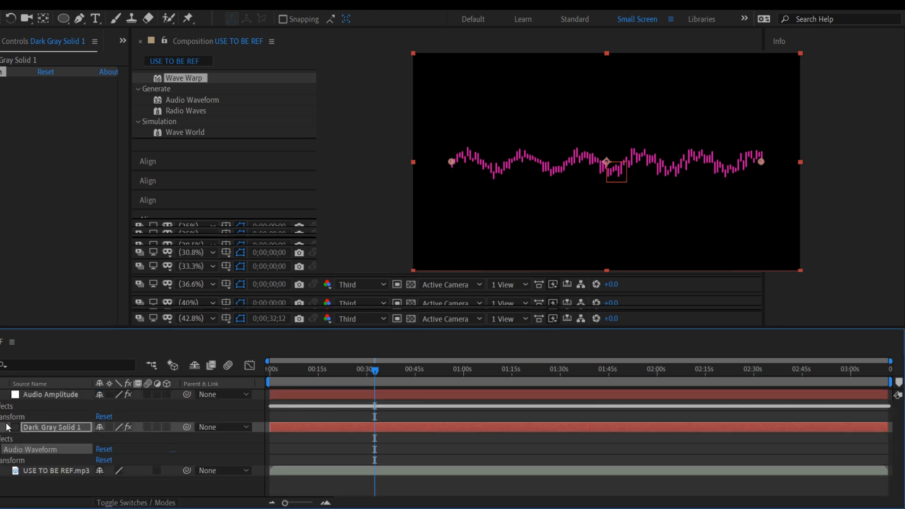
click(28, 428)
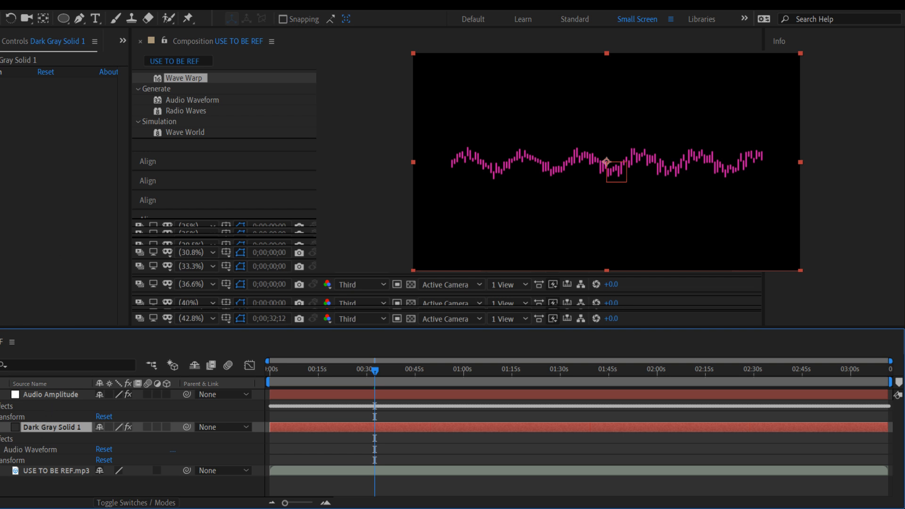
key(ctrl+d)
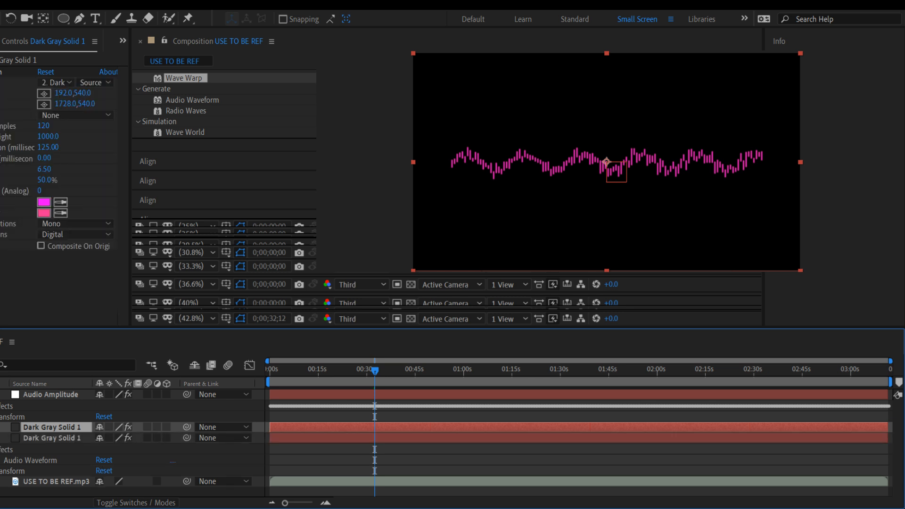
- Delete the Audio Waveform effect from the upper Dark Gray Solid 1 copy
click(30, 426)
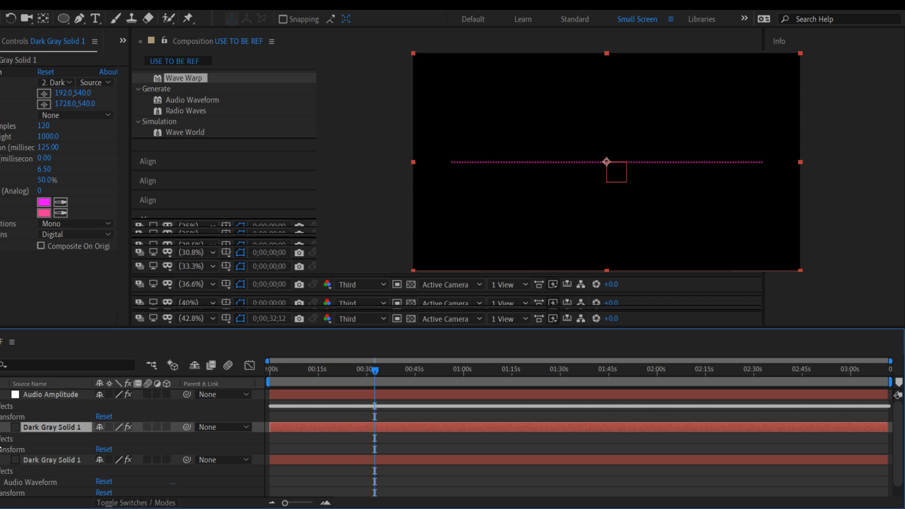
click(43, 439)
key(Delete)
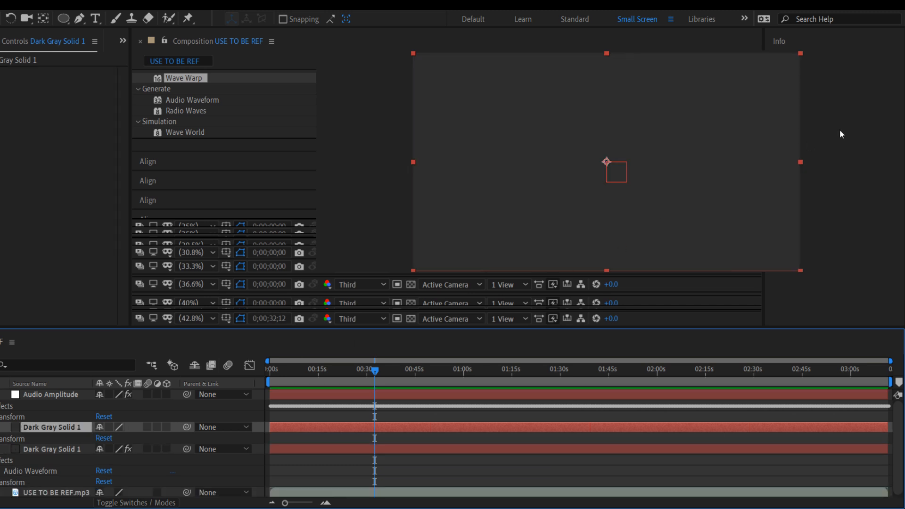
- Apply Audio Spectrum to the upper Dark Gray Solid 1 with USE TO BE REF.mp3 as its Audio Layer, and play it back
drag(841, 132, 53, 429)
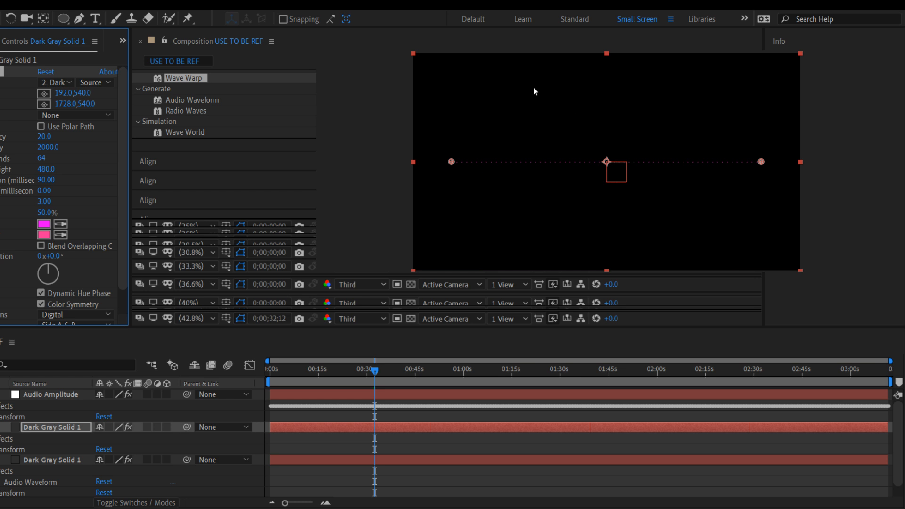
click(76, 149)
key(space)
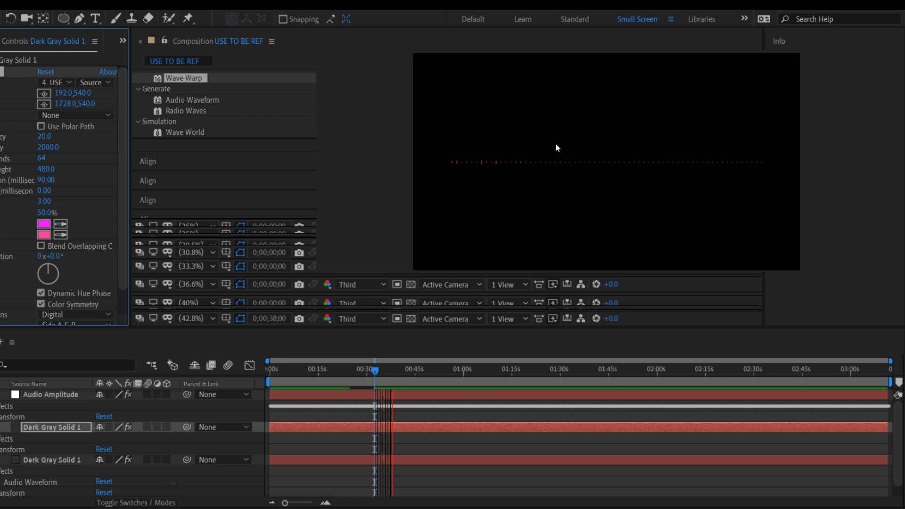
key(space)
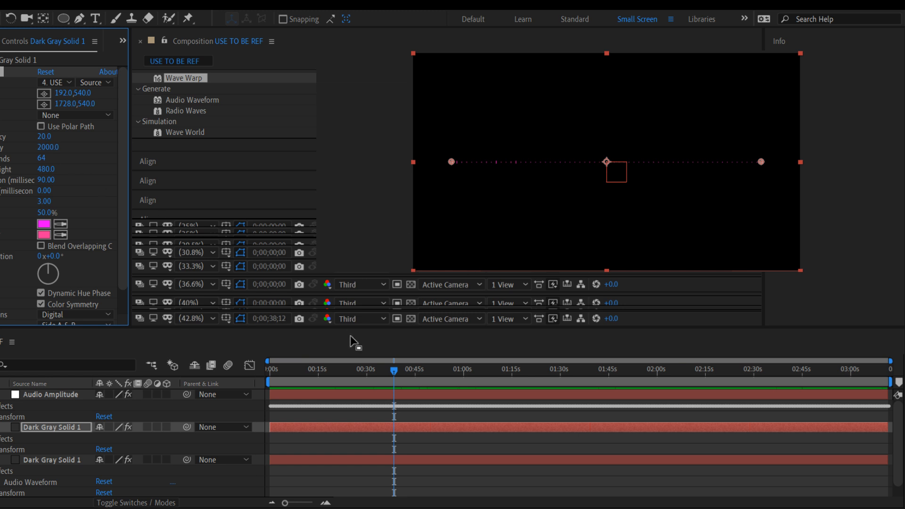
- Move the playhead to 0;00;22;11, try a Start Frequency of 101 for the Audio Spectrum and play it back
drag(394, 369, 341, 375)
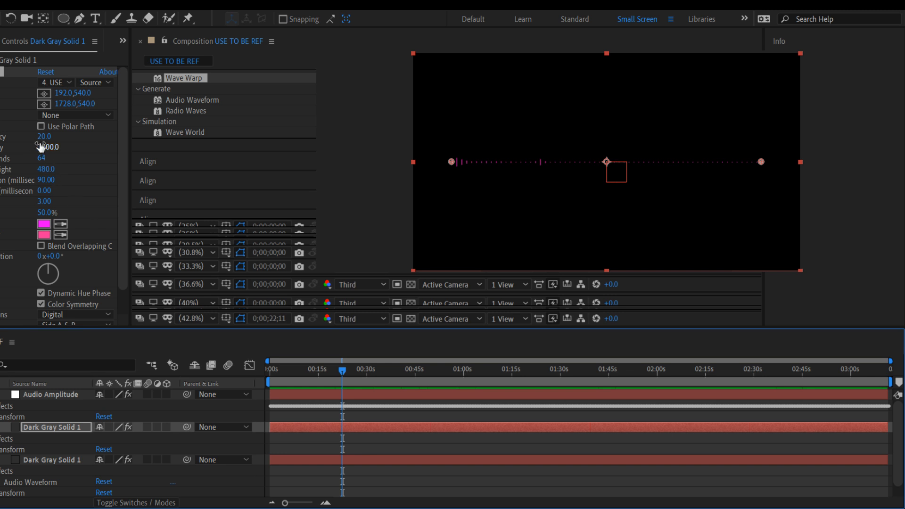
mouse_move(42, 138)
mouse_down()
mouse_move(55, 135)
mouse_move(28, 148)
mouse_up()
key(space)
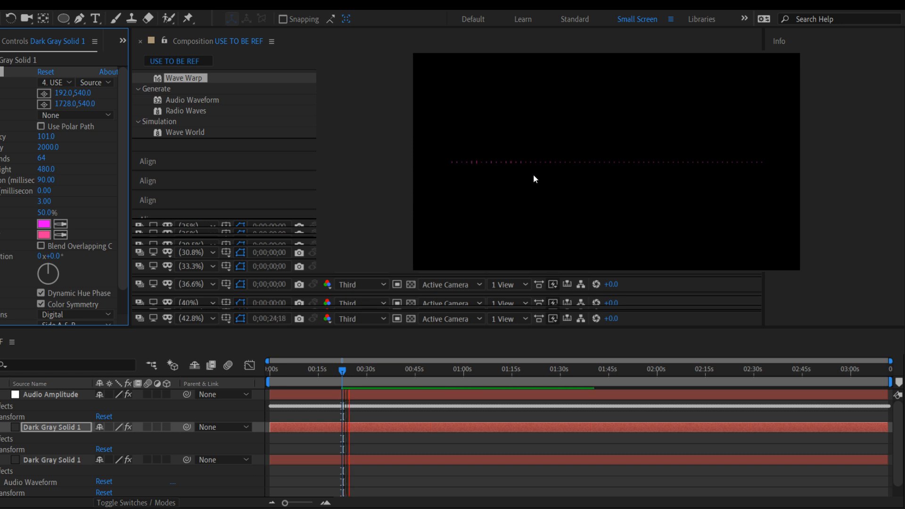
key(space)
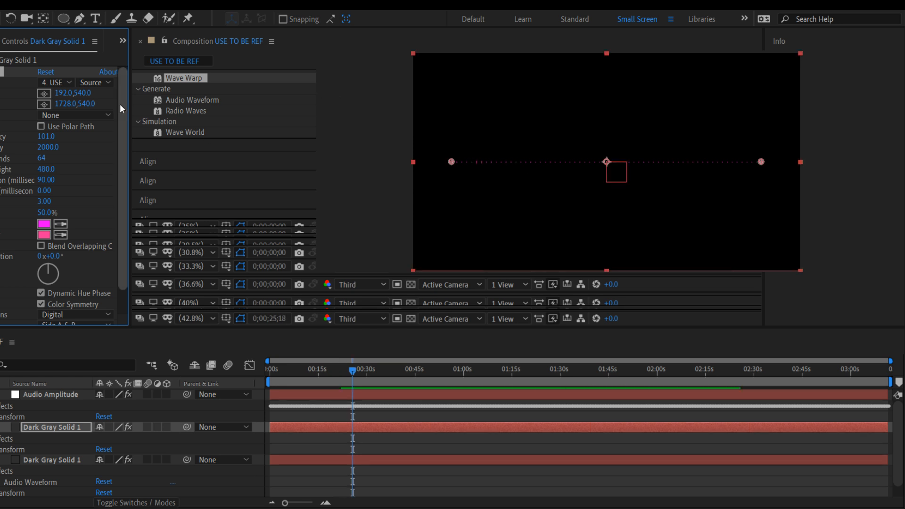
- Set the Audio Spectrum's Start Frequency to 1 and play back the composition
click(45, 137)
text(1)
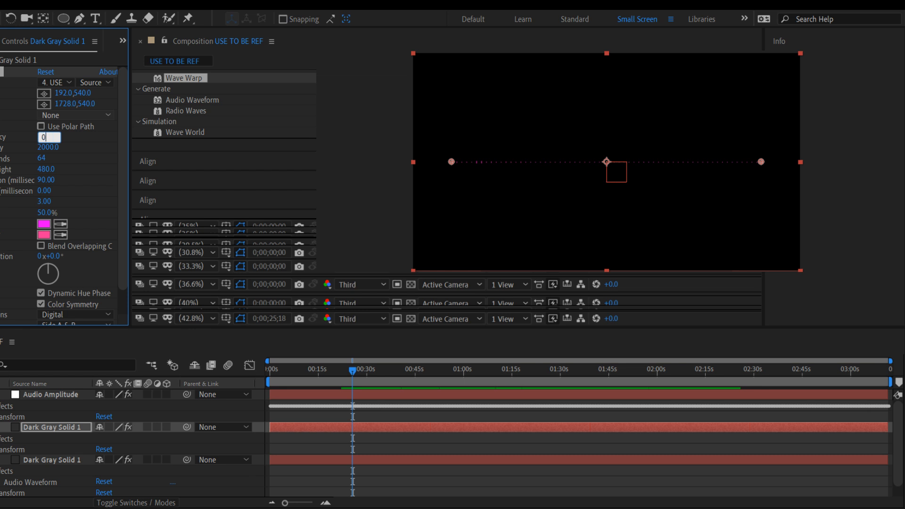
key(Return)
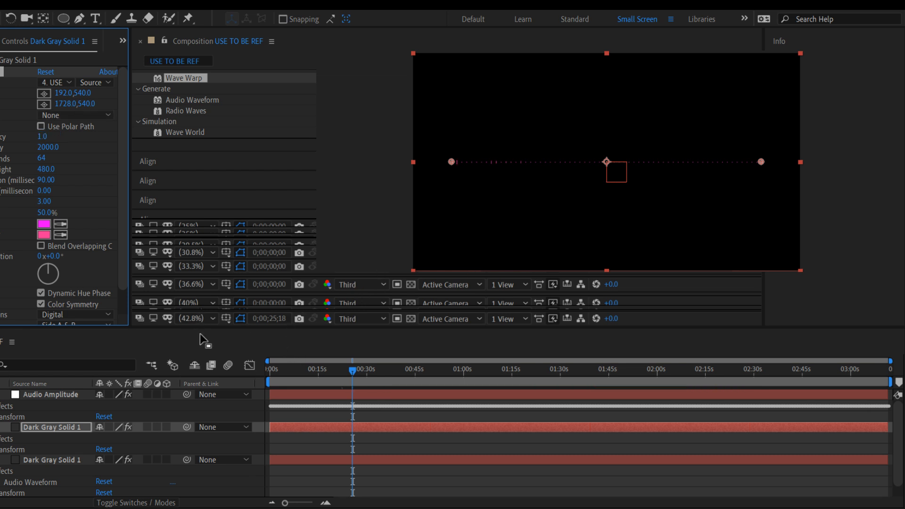
key(space)
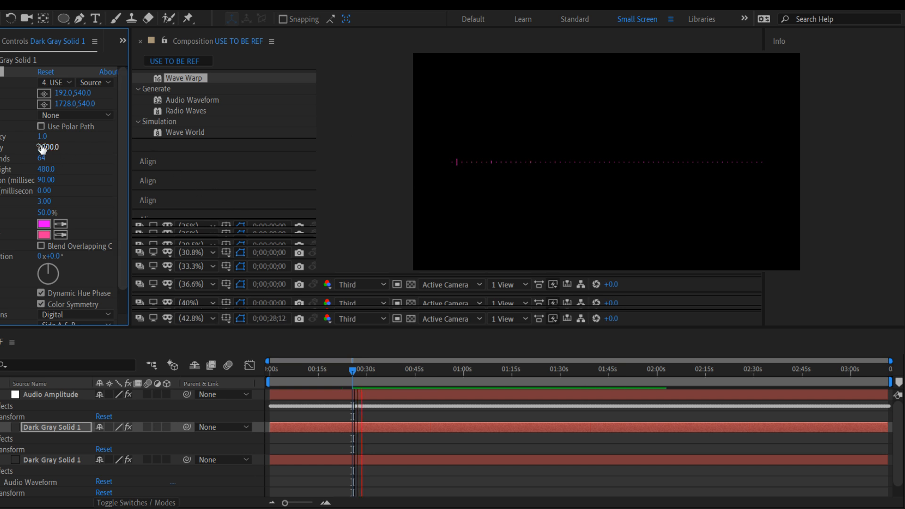
- Try an End Frequency of 3400 for the Audio Spectrum and reset the effect to its defaults
drag(43, 148, 23, 151)
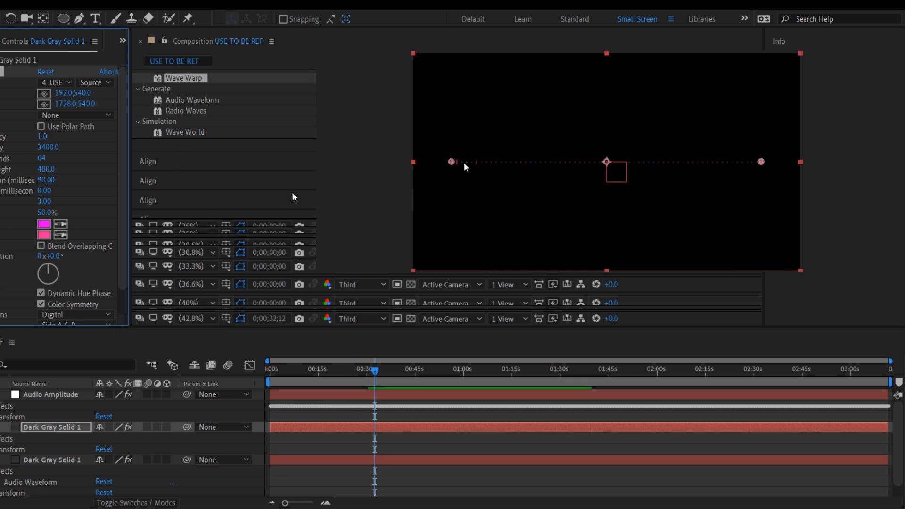
click(46, 71)
click(71, 150)
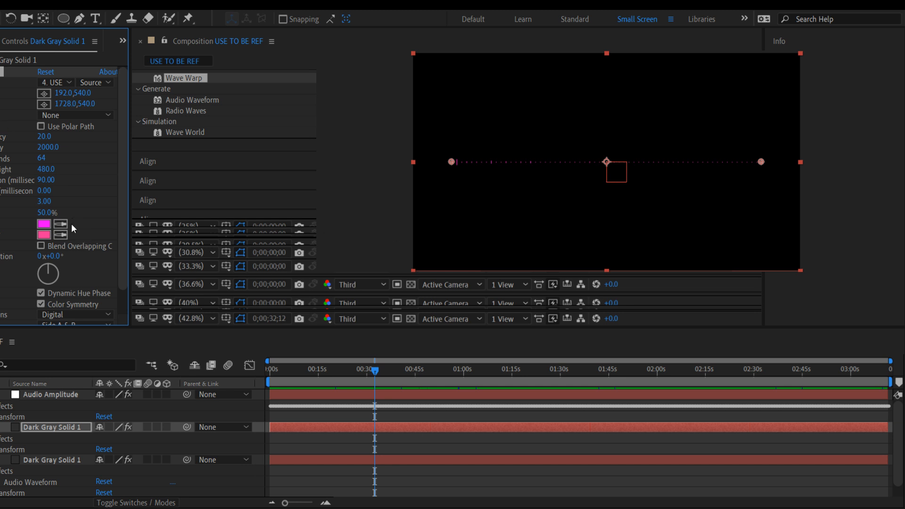
- Try Analog dots and Analog lines as the Audio Spectrum's Display Options, checking them at 0;00;41;29 and 0;00;30;14
scroll(127, 248, down, 3)
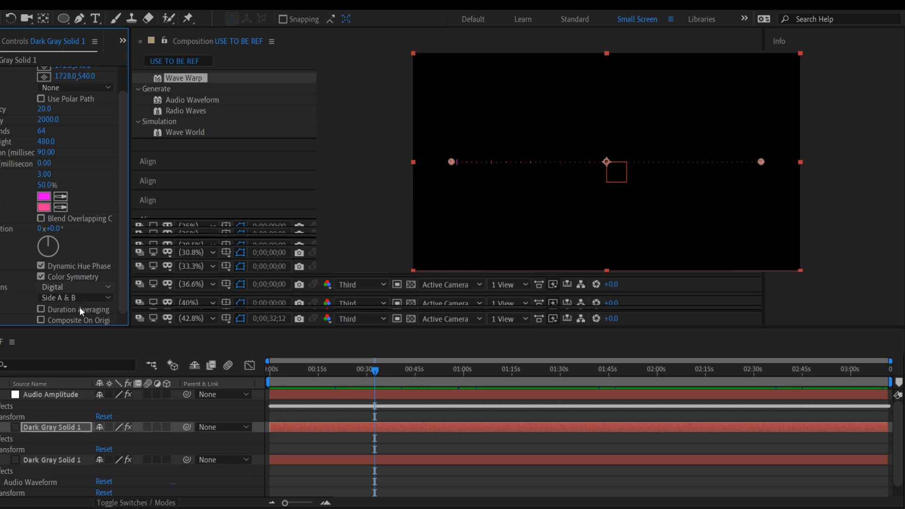
click(78, 322)
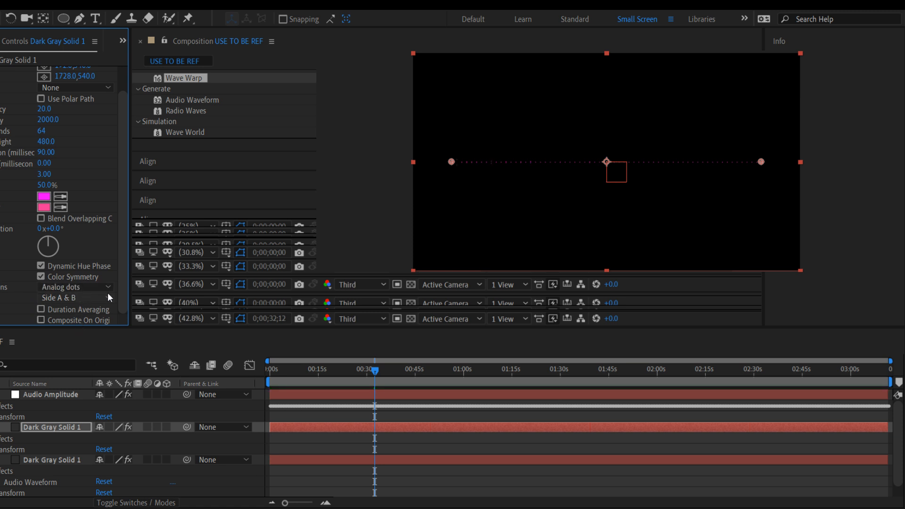
drag(377, 368, 402, 325)
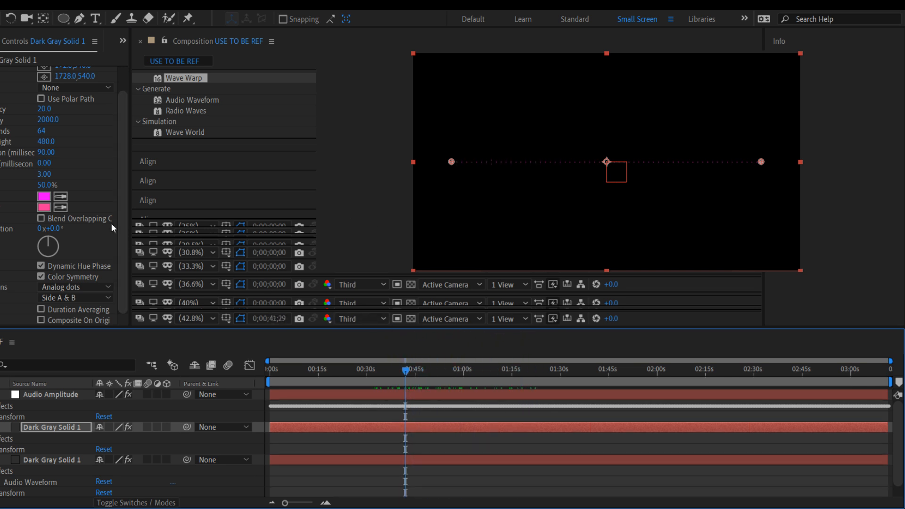
click(125, 251)
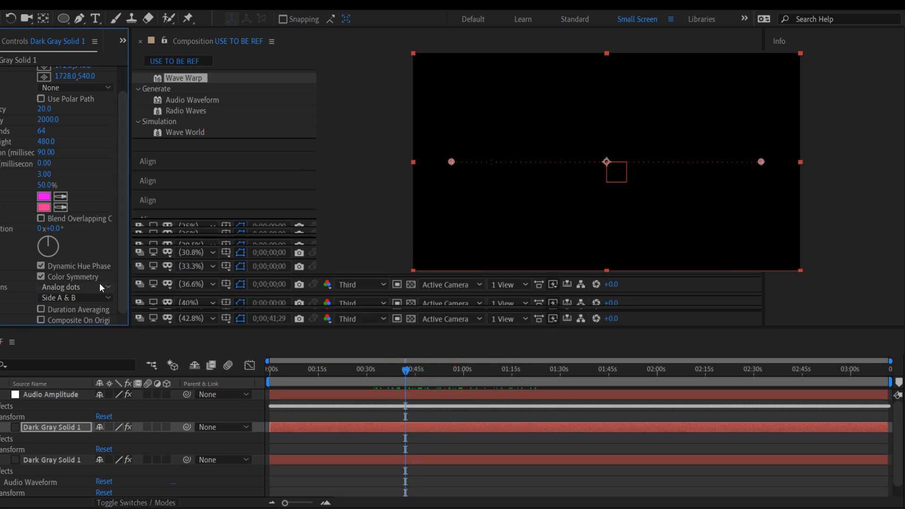
click(91, 308)
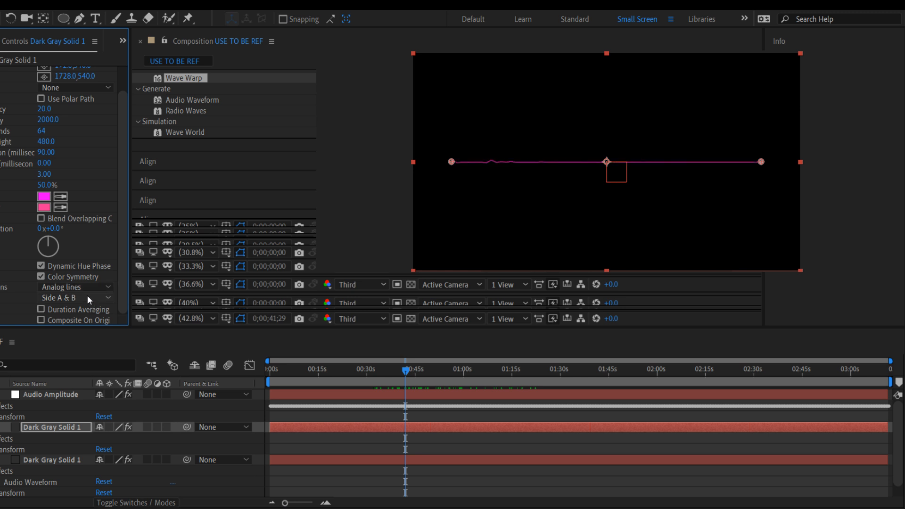
drag(405, 375, 334, 356)
click(124, 292)
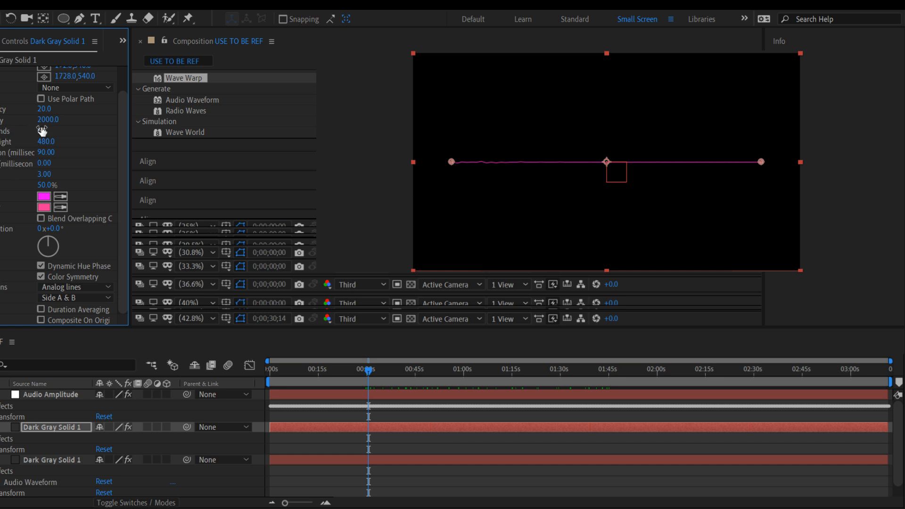
- Set the Audio Spectrum's Frequency bands to 126 and its Display Options to Digital
drag(41, 131, 79, 130)
click(90, 284)
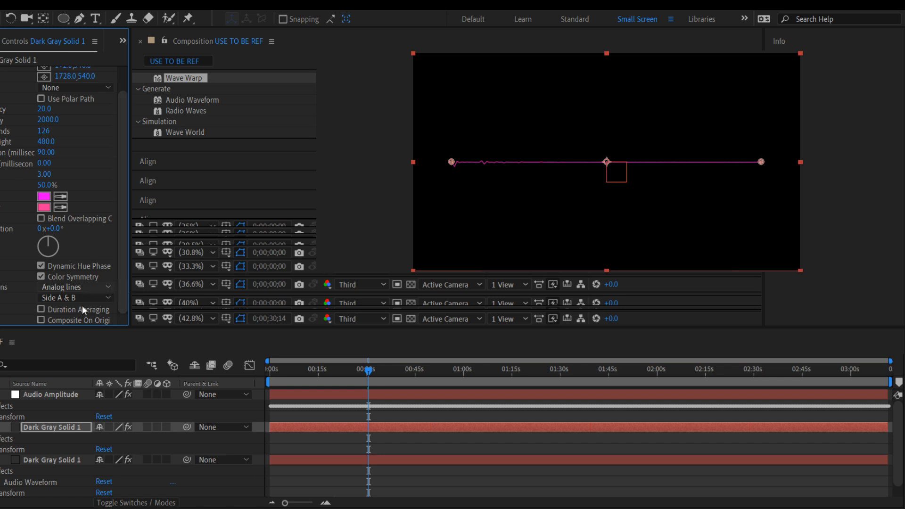
click(79, 301)
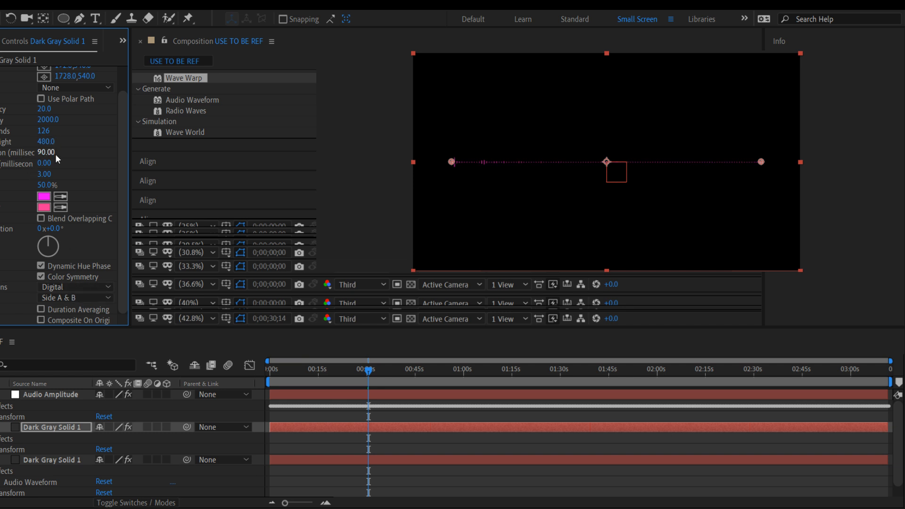
- Set the Audio Spectrum's Start Frequency to 1 and End Frequency to 201, and raise its Maximum Height to 850 during playback
drag(43, 111, 8, 119)
key(space)
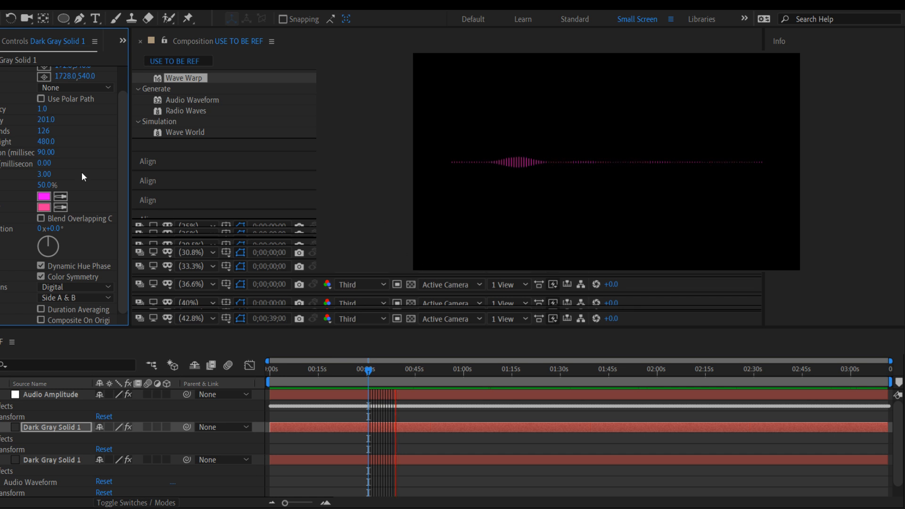
drag(47, 142, 66, 141)
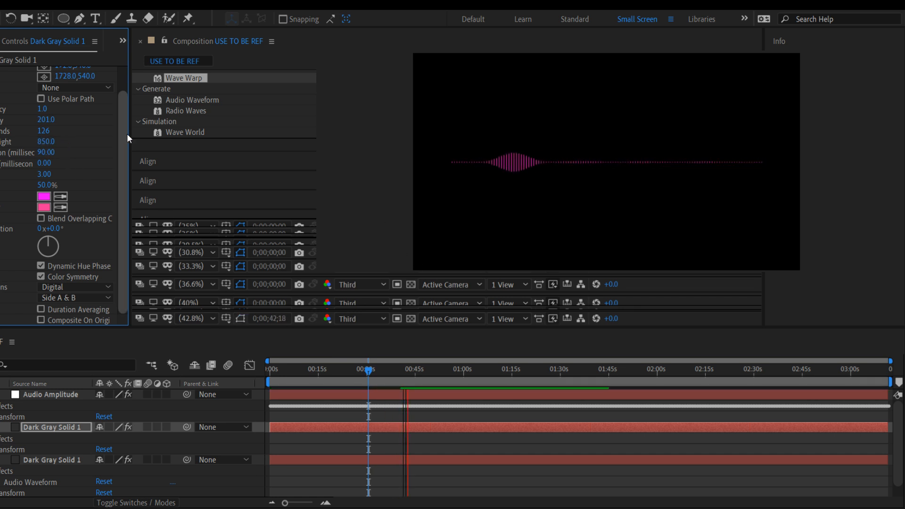
key(space)
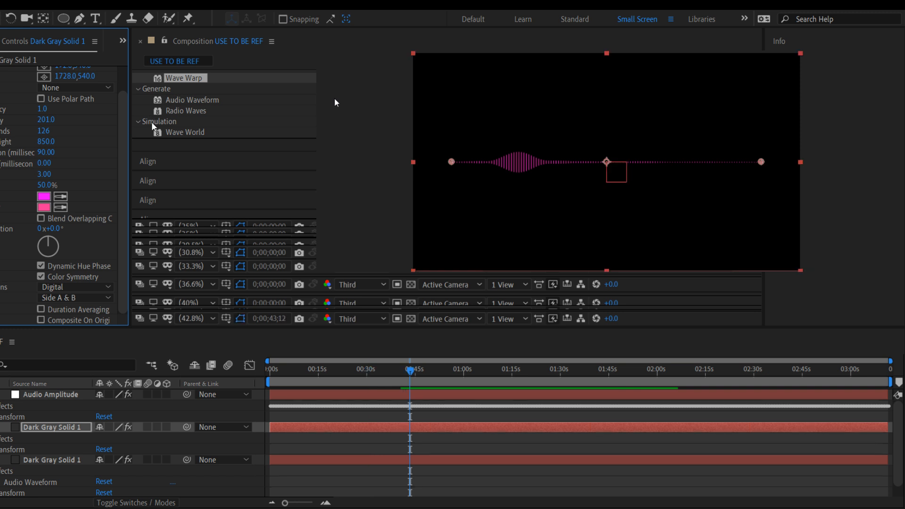
- Set the Audio Spectrum's Maximum Height to 1000
click(48, 142)
key(BackSpace)
key(BackSpace)
text(100)
key(Return)
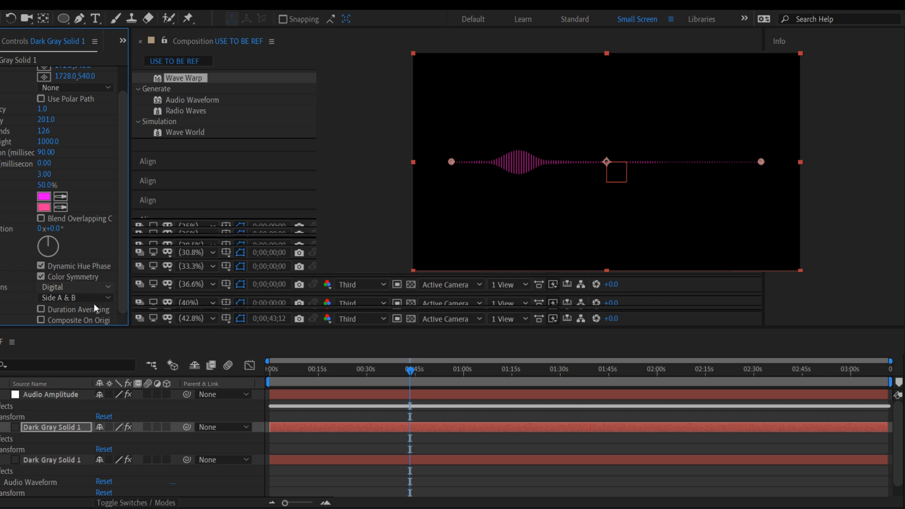
- Compare Side A and Side B for the Audio Spectrum, switching its Display Options from Analog dots to Analog lines
click(88, 322)
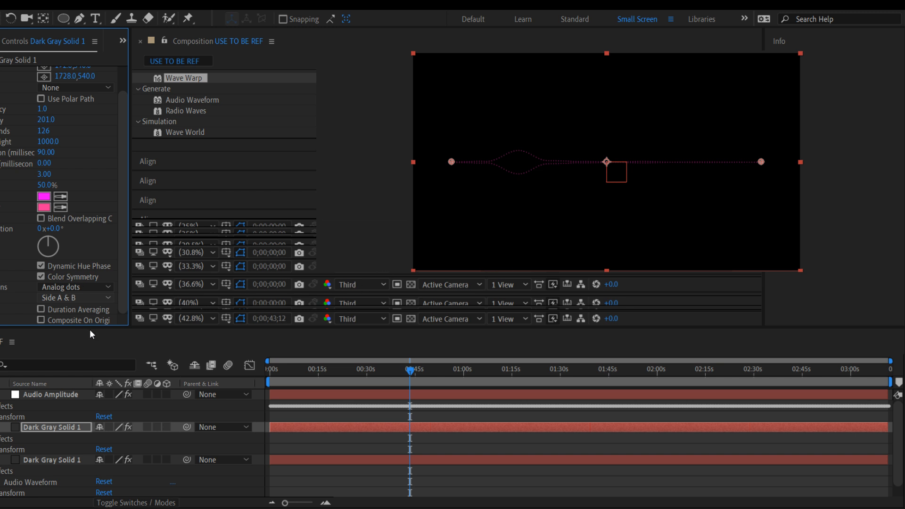
click(83, 310)
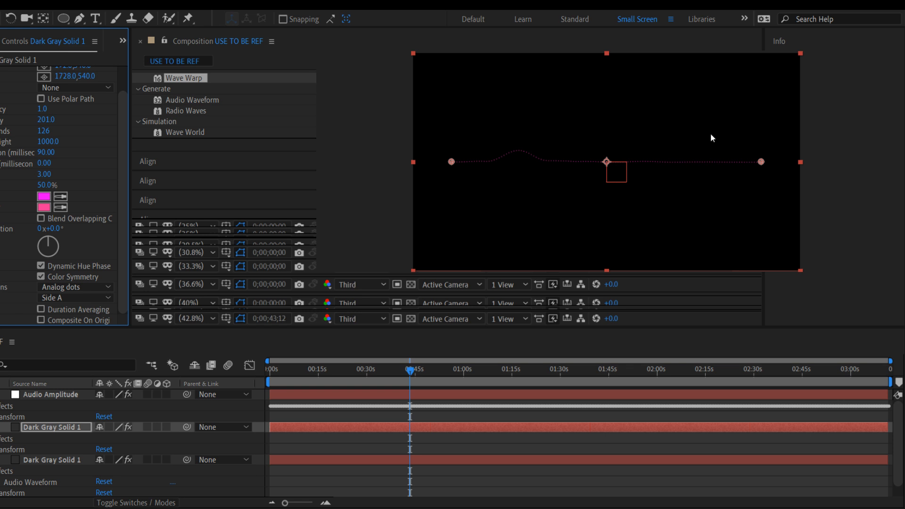
click(82, 301)
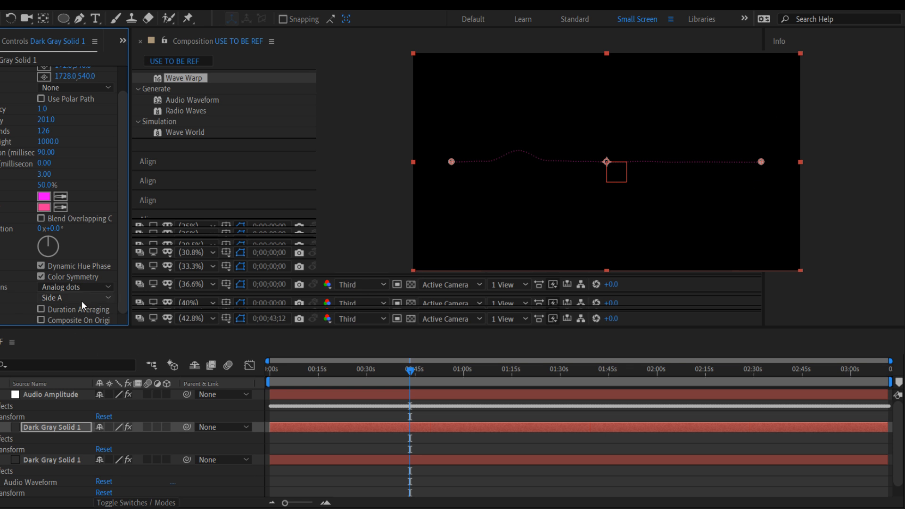
click(76, 327)
click(75, 298)
click(67, 309)
click(77, 296)
click(75, 324)
click(88, 310)
click(65, 298)
click(65, 322)
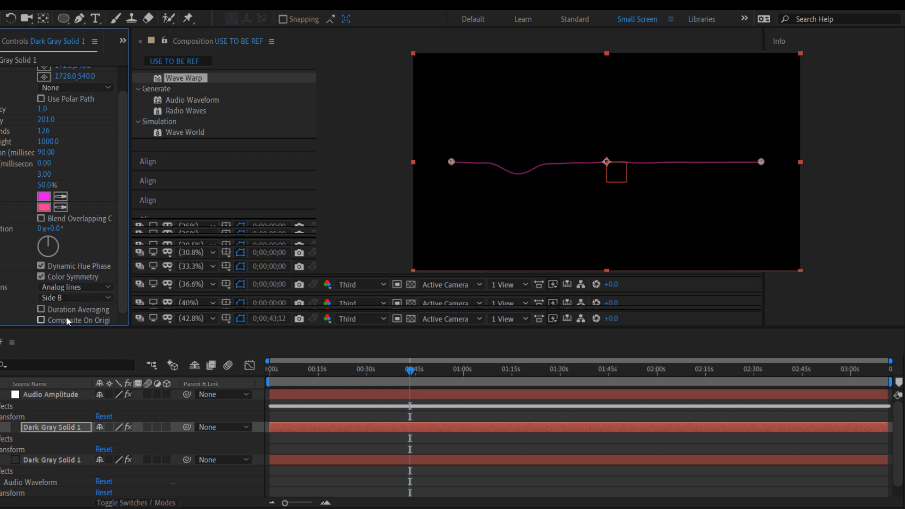
- Try Side A for the Analog lines display and set the Audio Spectrum's Side Options to Side A & B
click(74, 298)
click(67, 310)
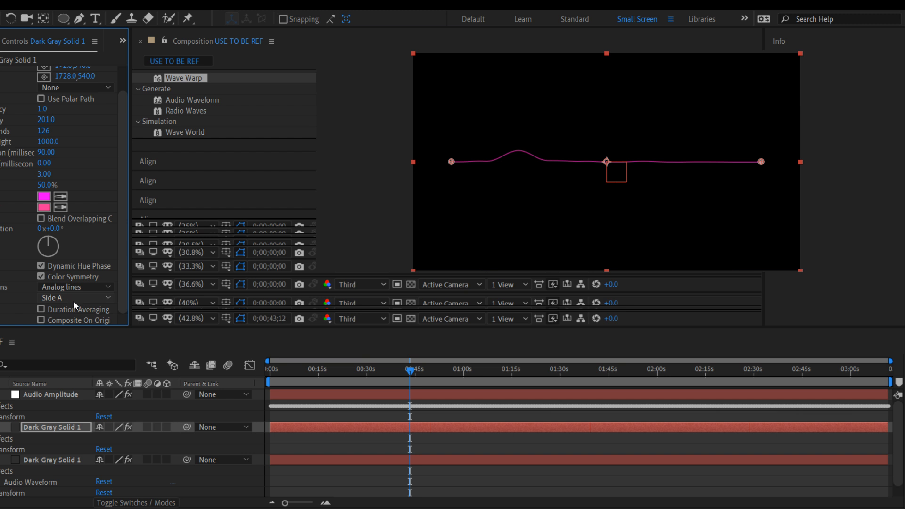
click(71, 333)
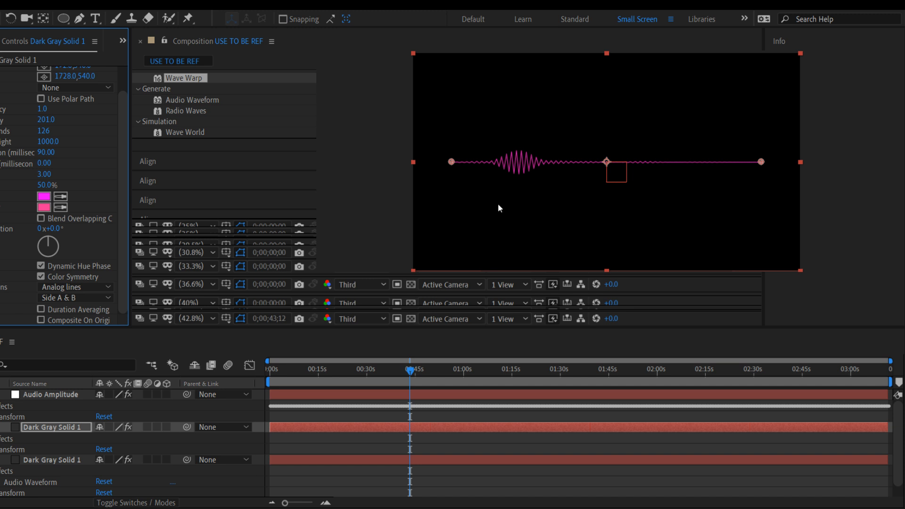
scroll(119, 166, up, 2)
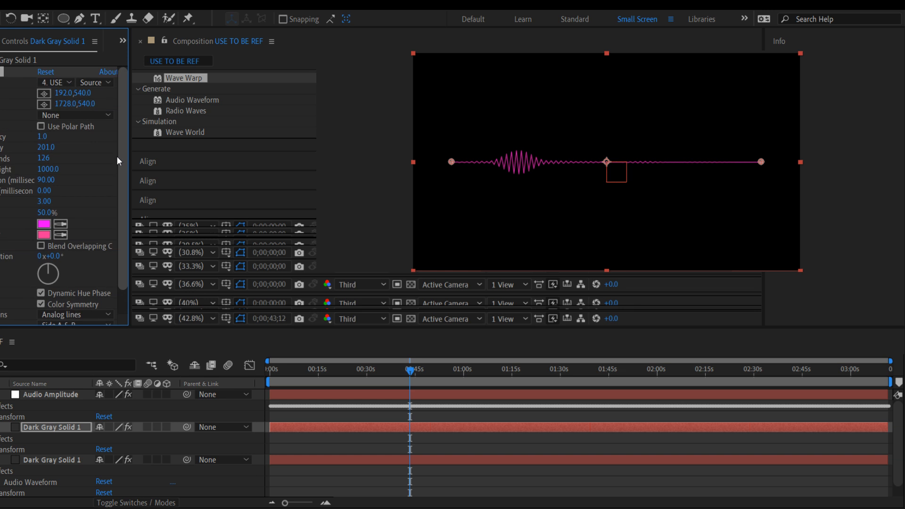
scroll(117, 162, down, 2)
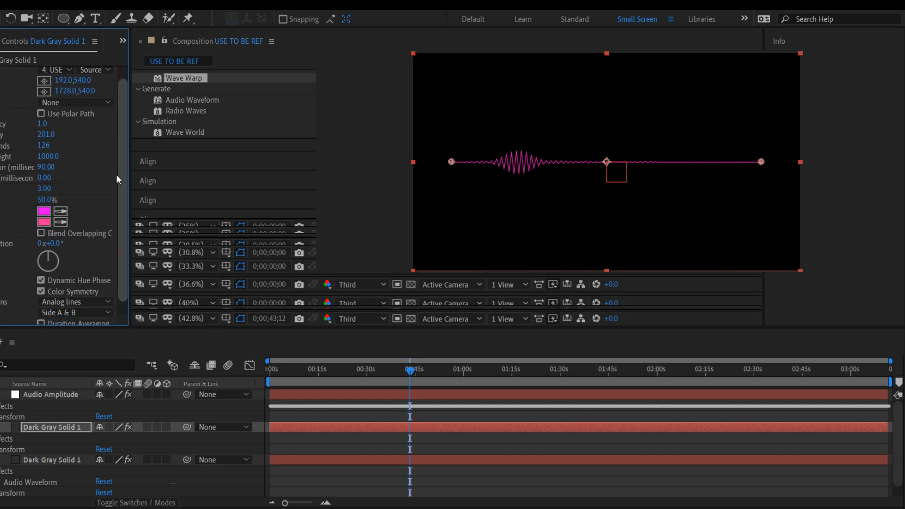
- Show the lower Dark Gray Solid 1 with its Audio Waveform and play back the composition from the start
click(19, 461)
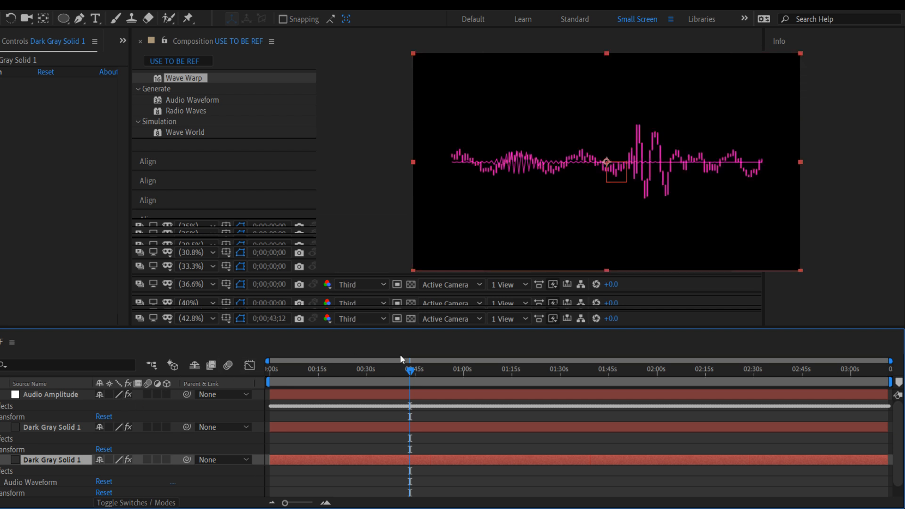
drag(410, 372, 254, 379)
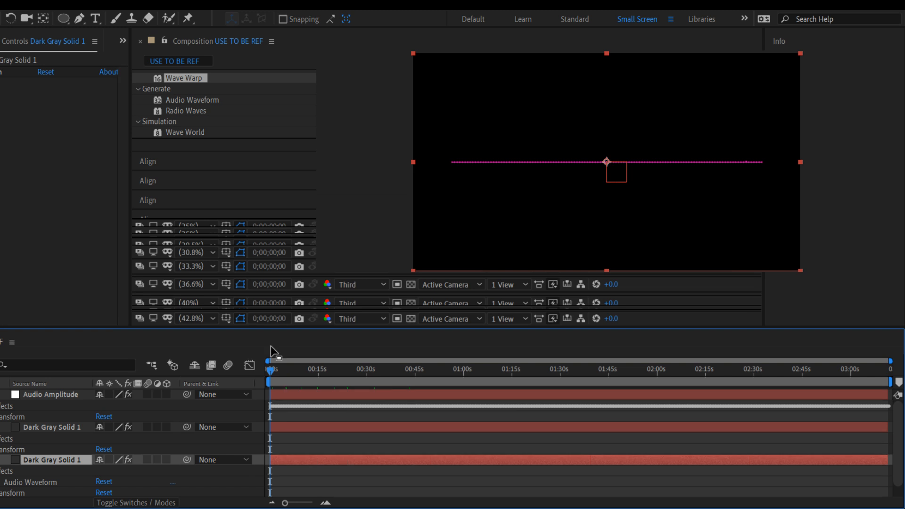
key(space)
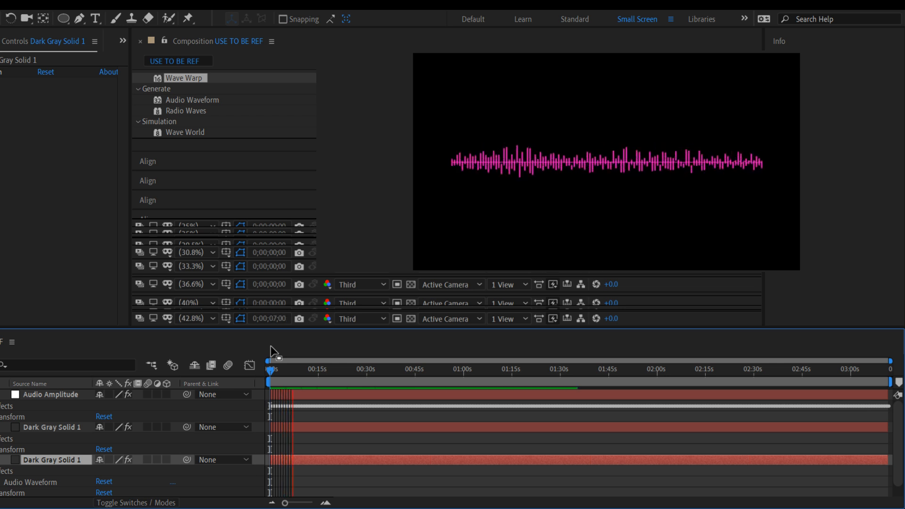
key(space)
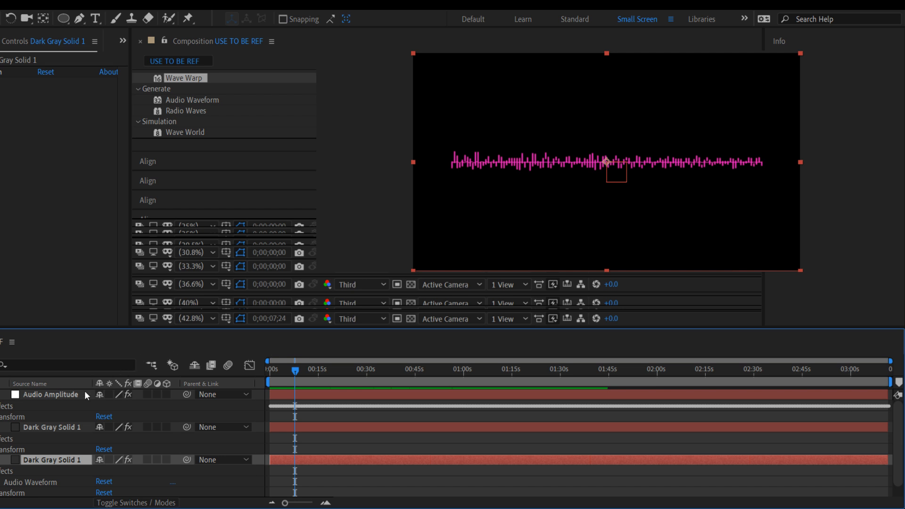
- Set the Audio Spectrum's Inside Color on the upper Dark Gray Solid 1 to light blue
click(55, 427)
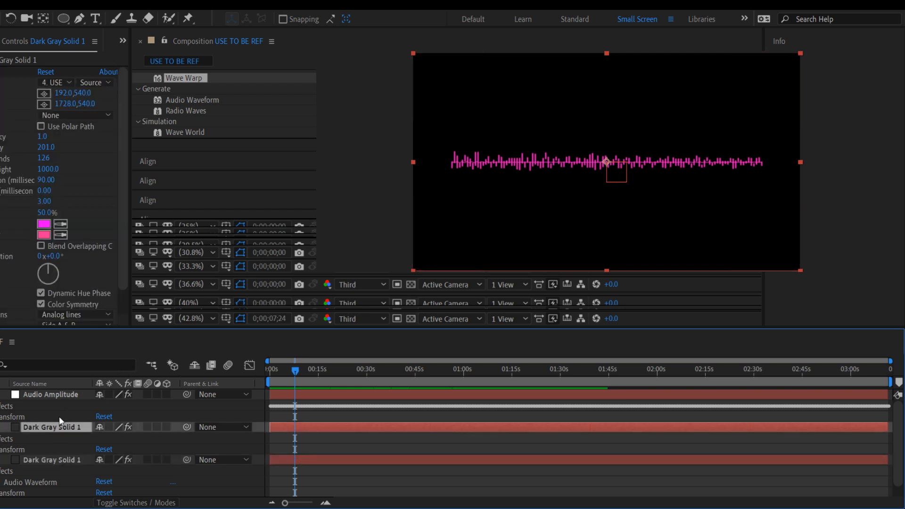
click(110, 220)
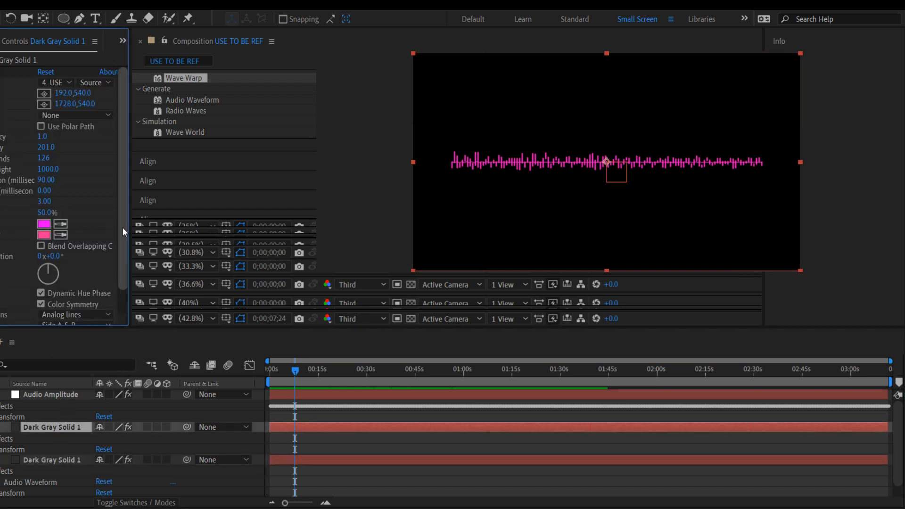
click(47, 225)
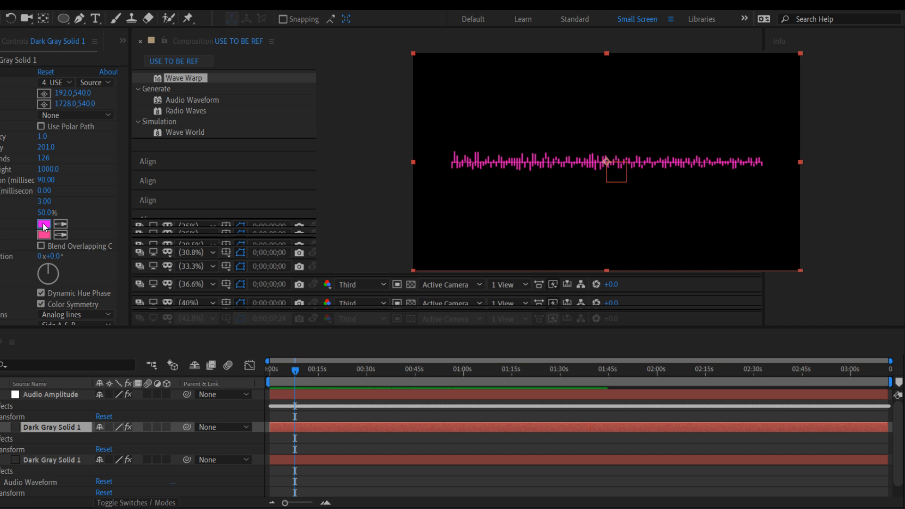
click(855, 231)
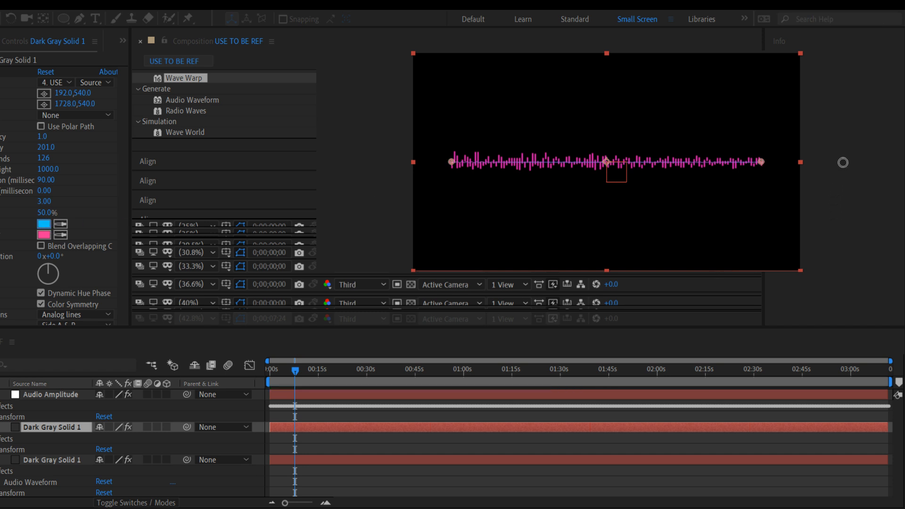
click(899, 212)
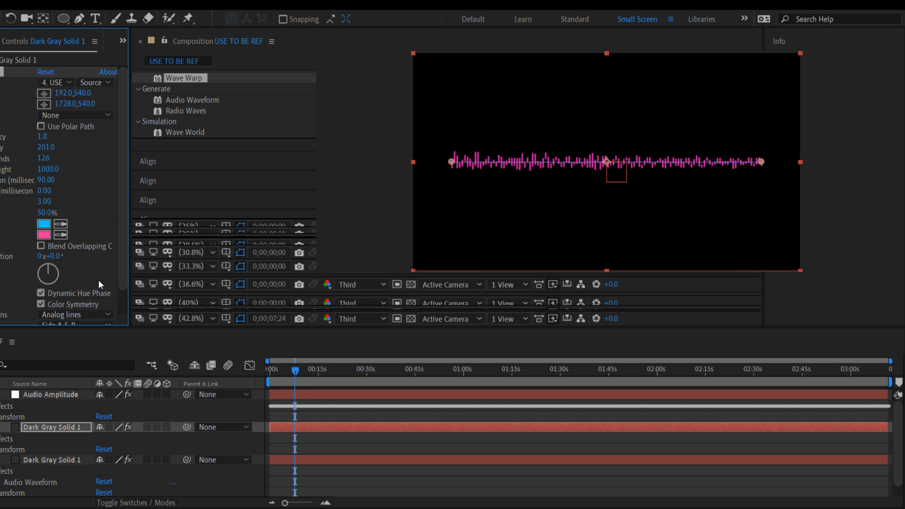
- Set the Audio Spectrum's Outside Color to deep blue
click(44, 235)
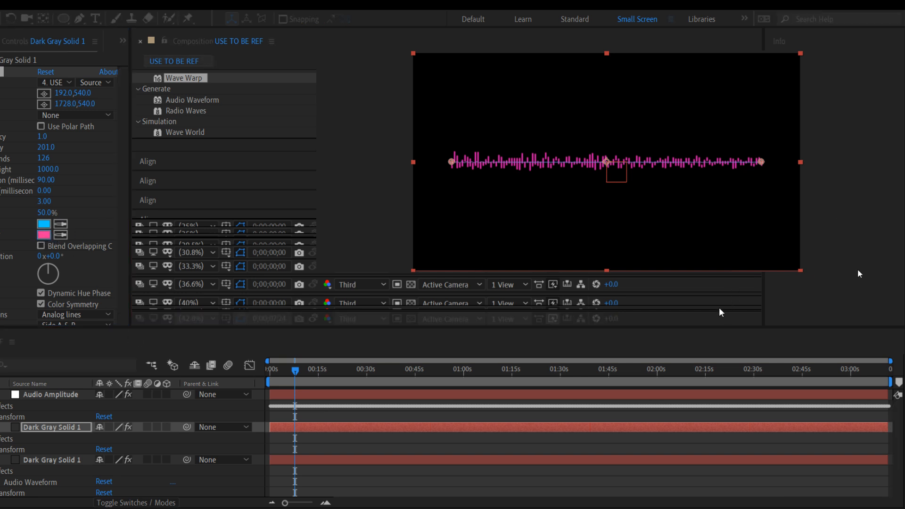
click(847, 214)
click(841, 187)
key(Return)
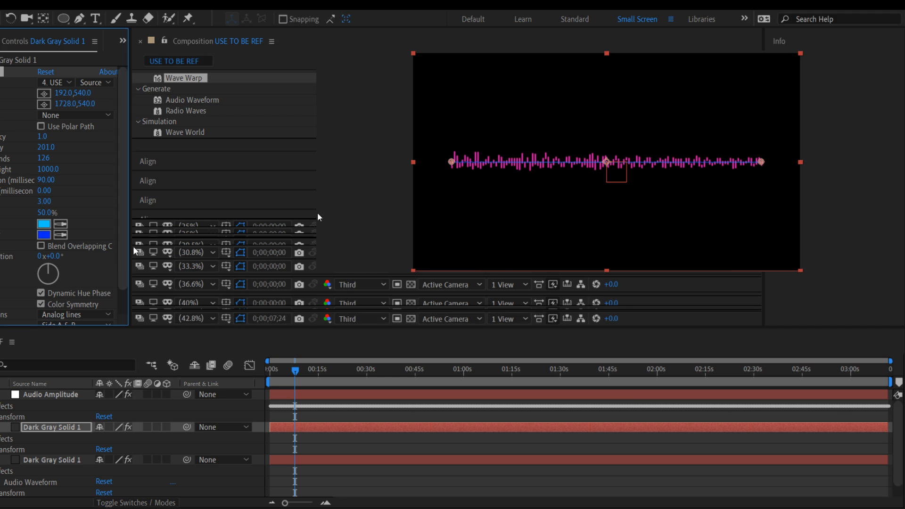
- Reset the Audio Spectrum effect on the upper Dark Gray Solid 1 to its default settings
click(48, 149)
text(00)
click(47, 72)
click(77, 147)
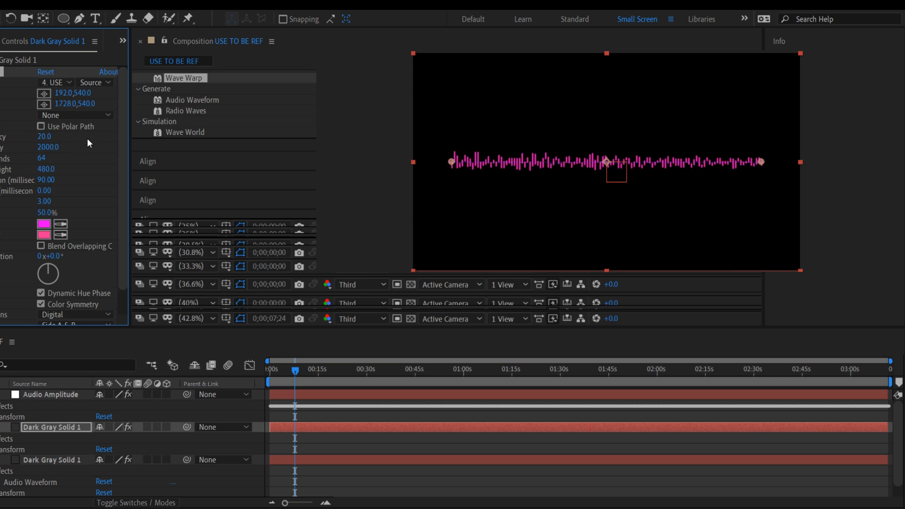
- Set the Audio Spectrum's Inside Color to blue and its Outside Color to cyan on the upper Dark Gray Solid 1
click(44, 224)
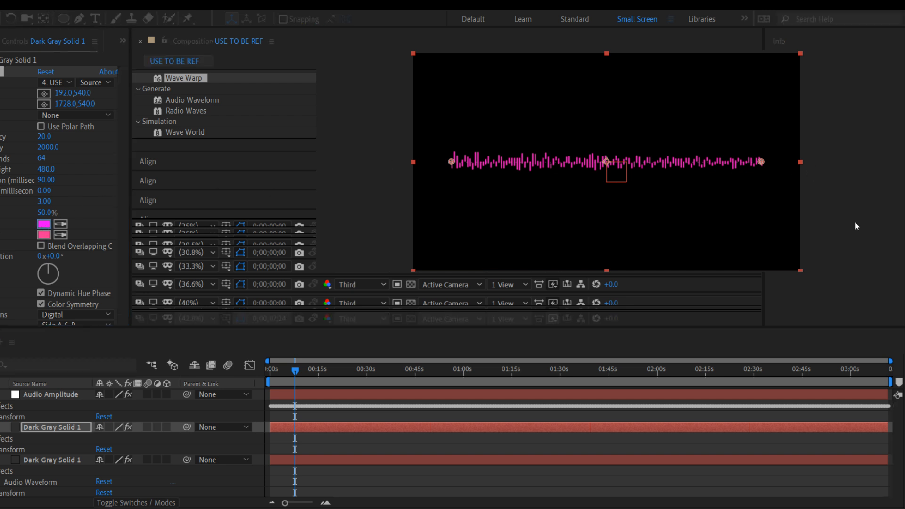
click(847, 199)
key(Return)
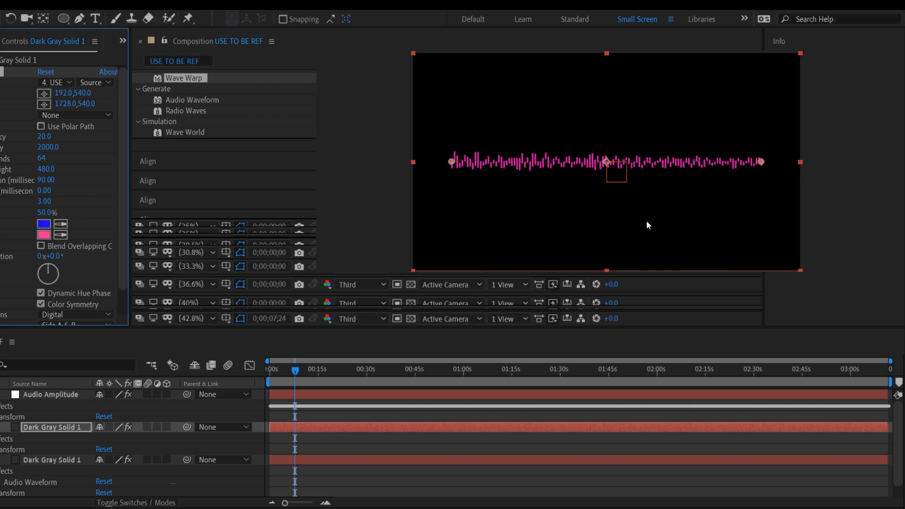
click(43, 234)
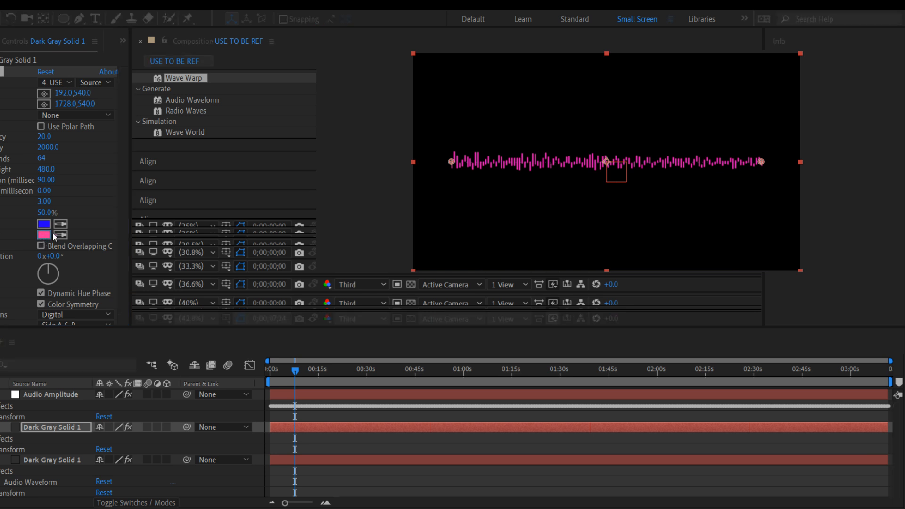
drag(856, 207, 887, 148)
click(857, 236)
key(Return)
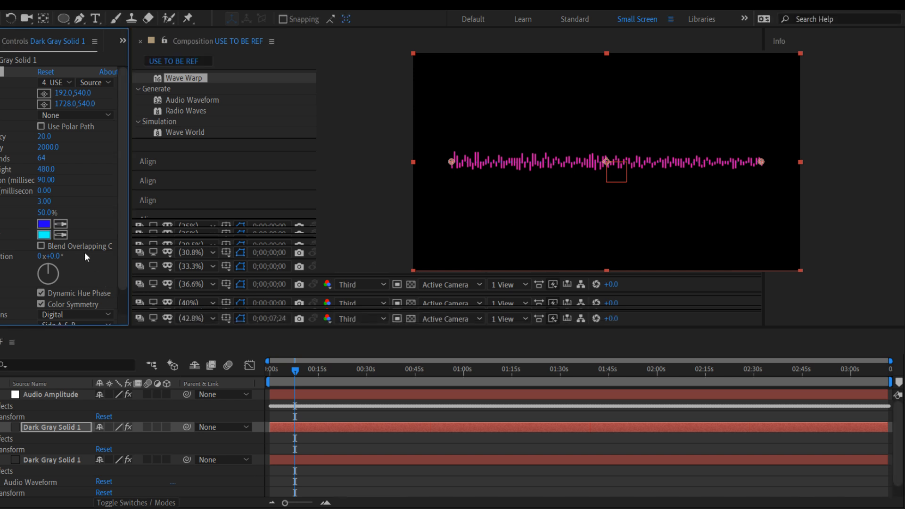
- Set the Audio Spectrum's Thickness to 5.10 and its Display Options to Analog lines
drag(42, 201, 65, 200)
drag(119, 269, 120, 298)
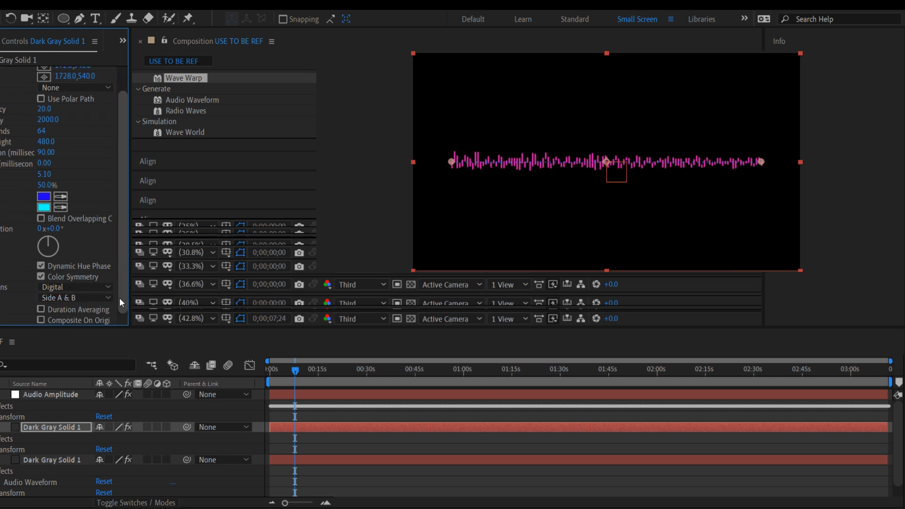
click(89, 316)
- Play back the composition from the start to review the layered waveform and spectrum
drag(297, 371, 265, 369)
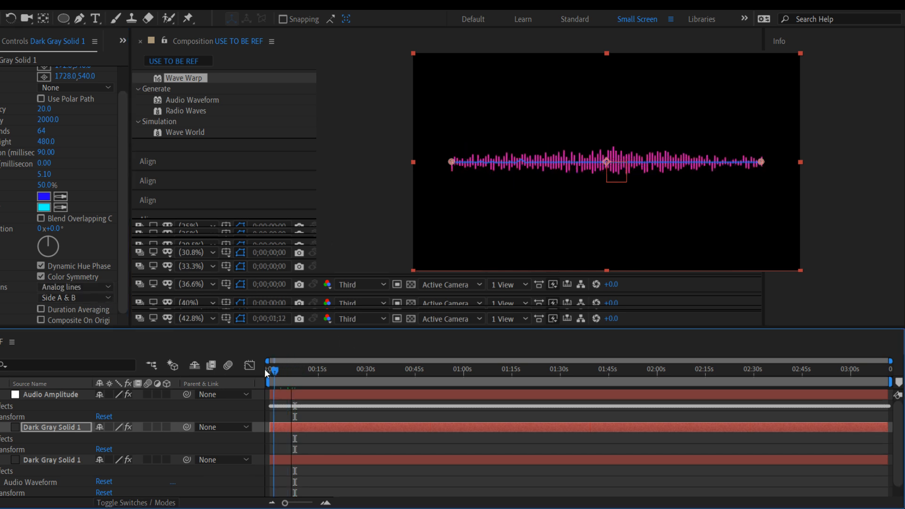
key(space)
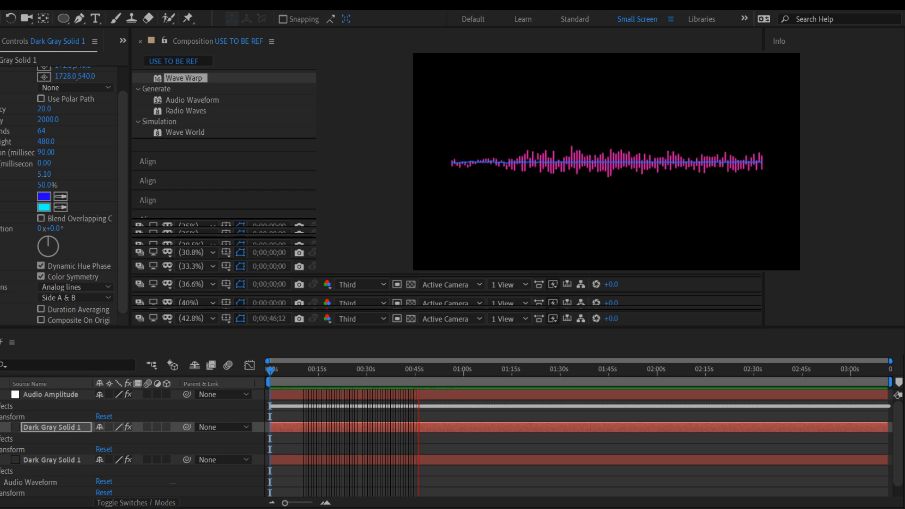
key(space)
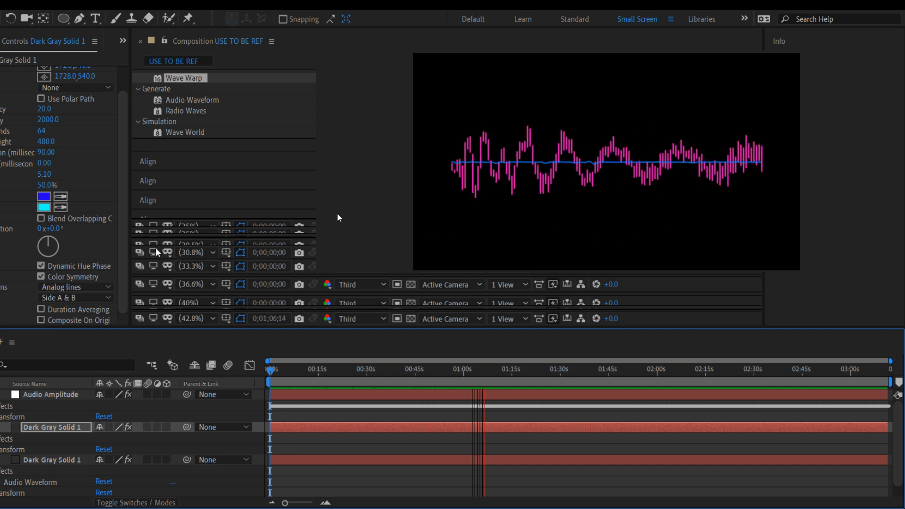
- Set the Audio Waveform's Inside Color on the lower Dark Gray Solid 1 to yellow
click(63, 460)
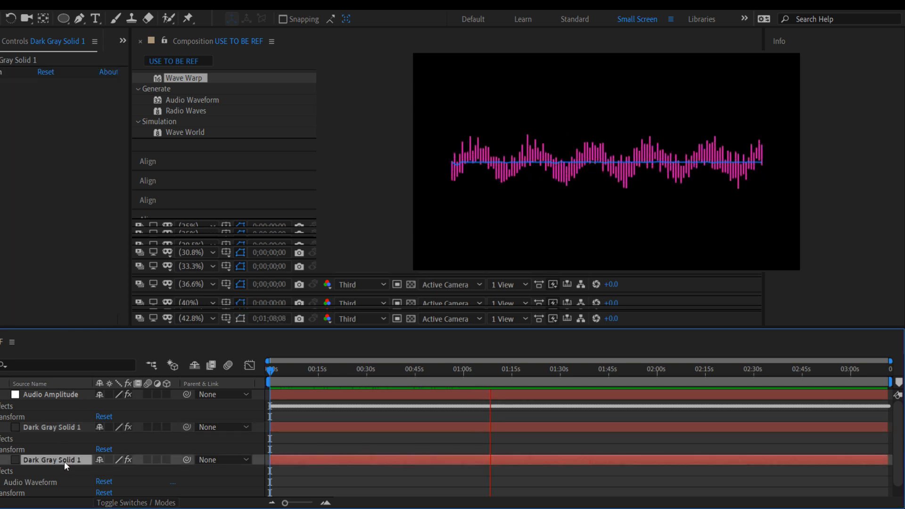
key(space)
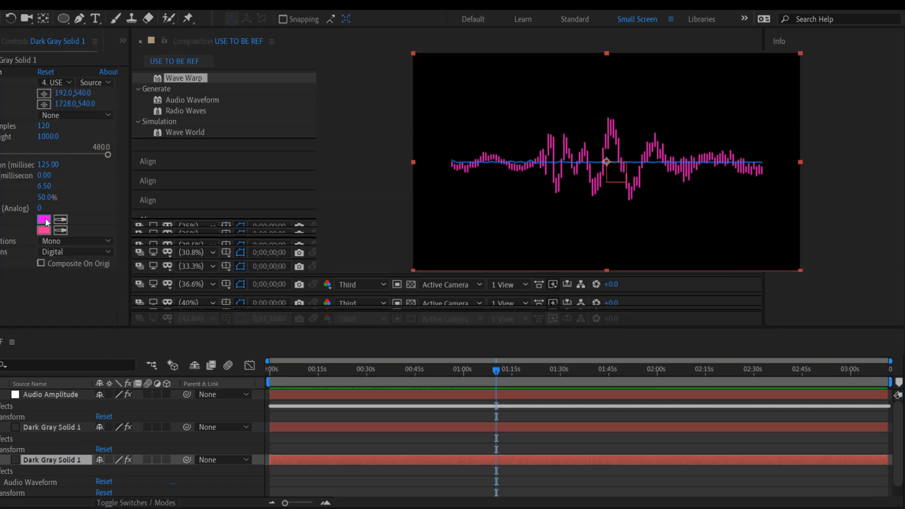
click(46, 221)
click(714, 322)
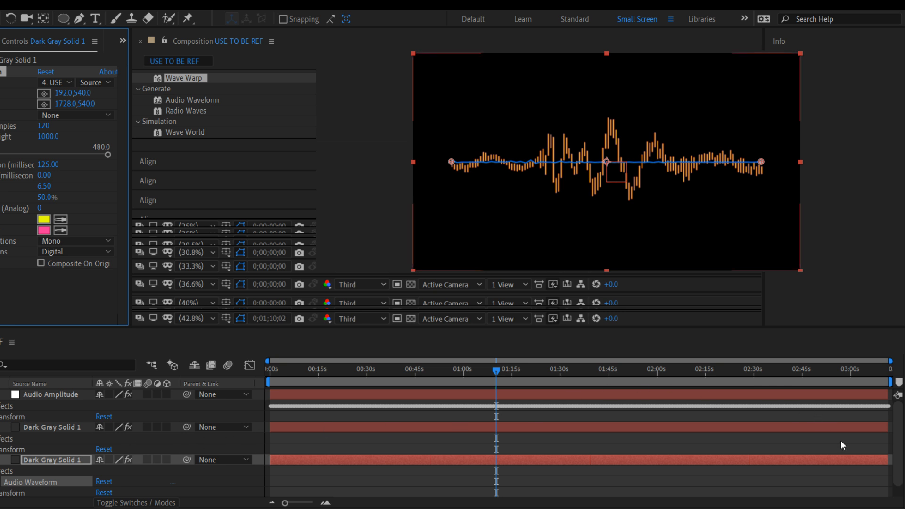
- Collapse the expanded properties of the Audio Amplitude layer and both Dark Gray Solid 1 layers in the timeline
click(1, 395)
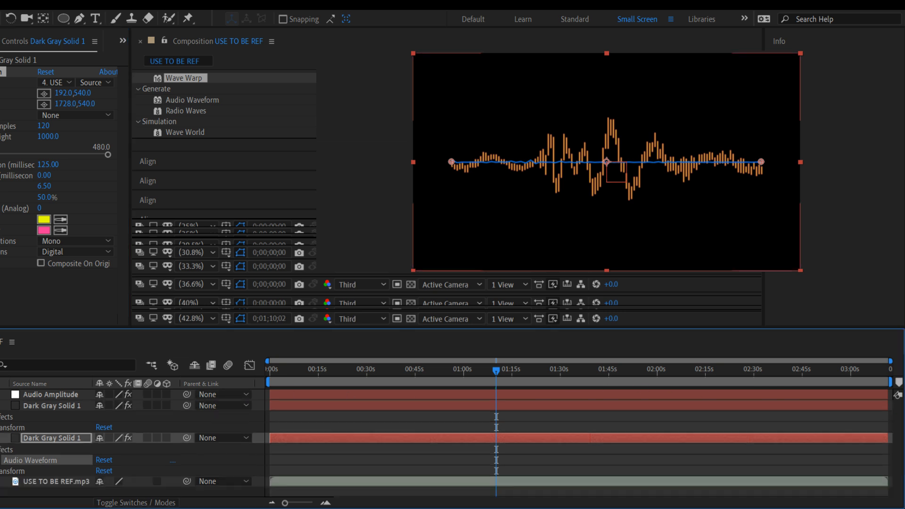
click(1, 406)
click(2, 417)
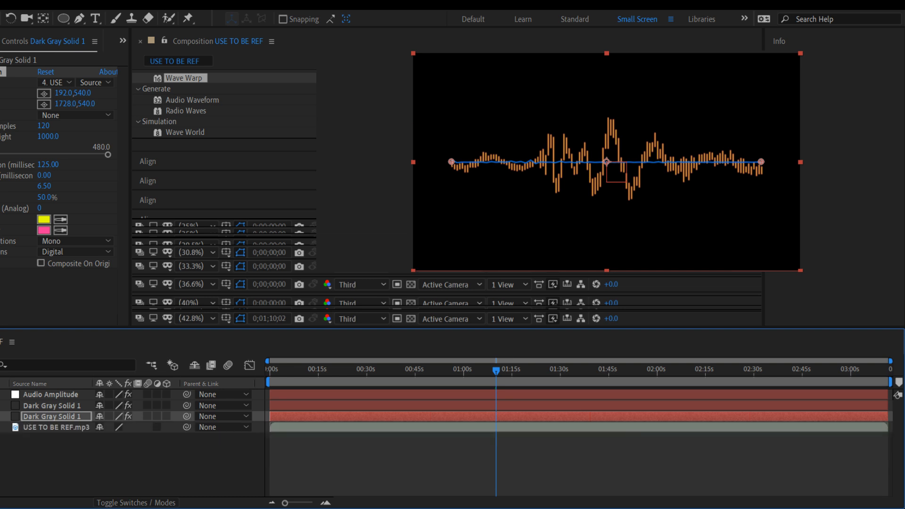
- Add the five Test File.psd footage items to the composition between Audio Amplitude and USE TO BE REF.mp3
click(32, 428)
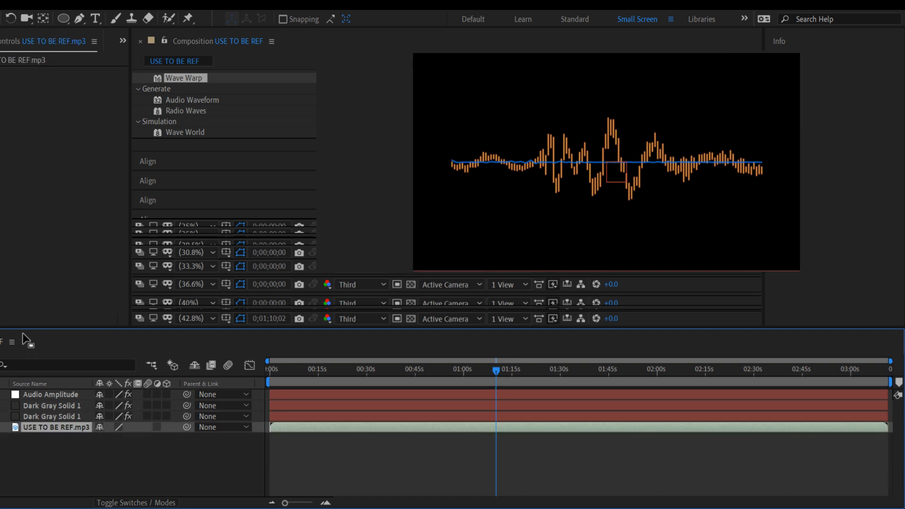
key(F3)
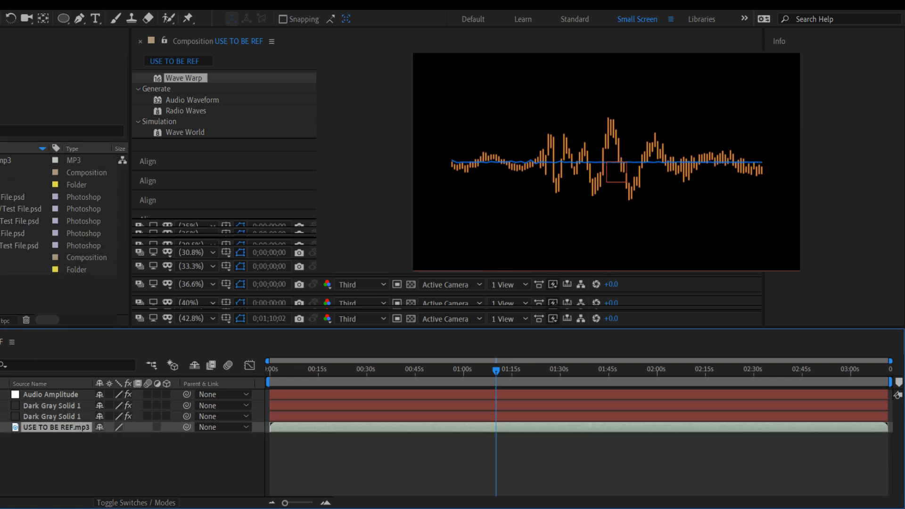
click(3, 197)
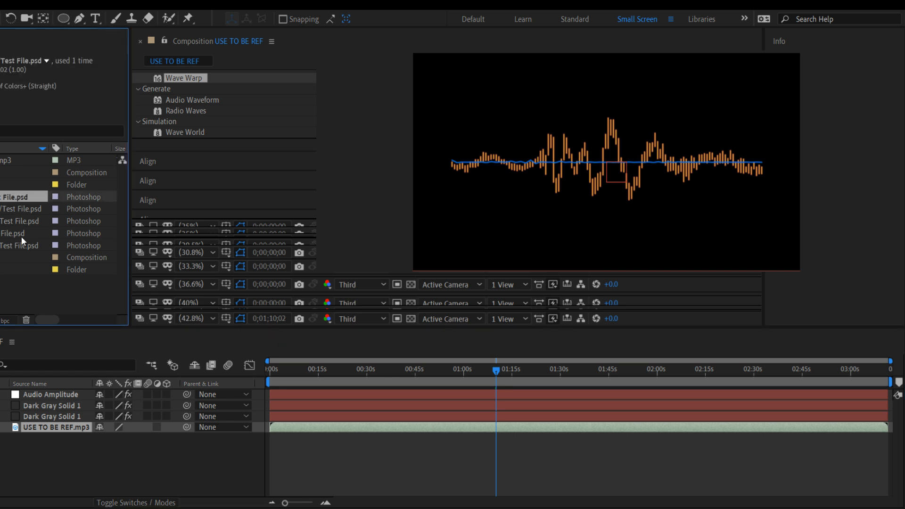
shift+click(3, 245)
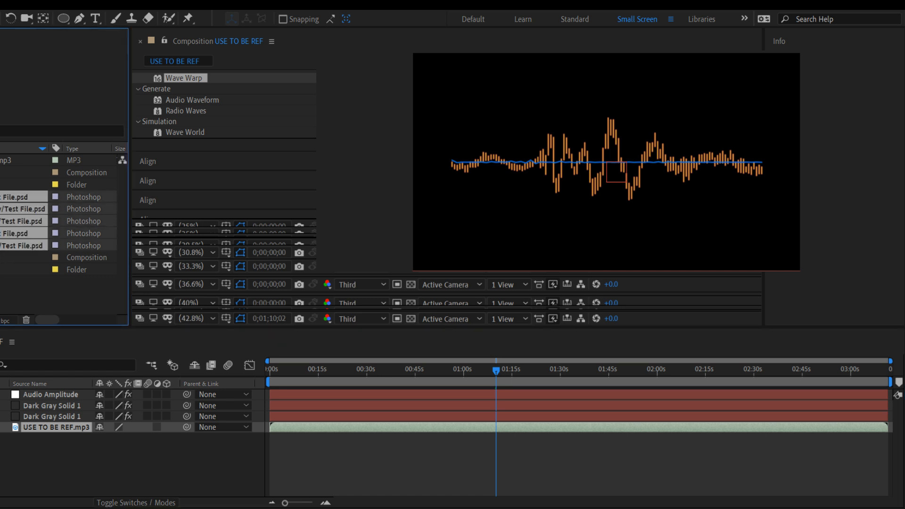
drag(2, 245, 50, 418)
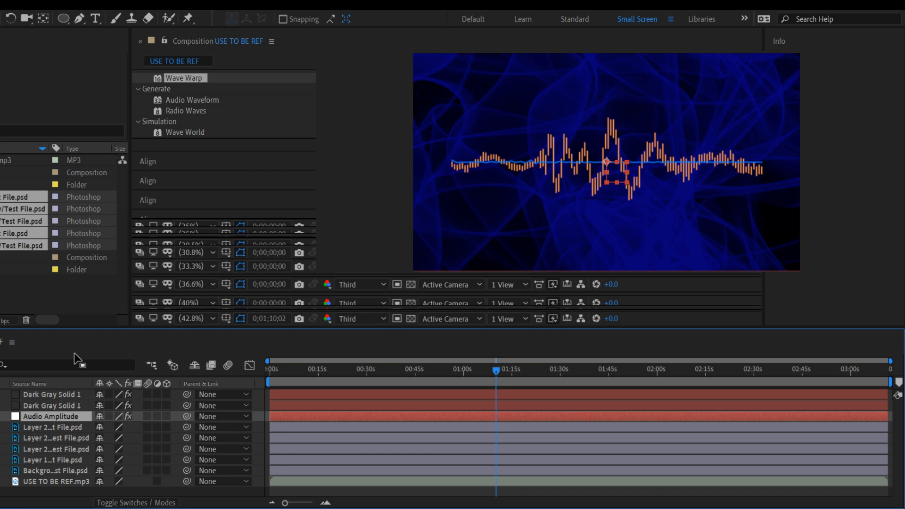
click(30, 471)
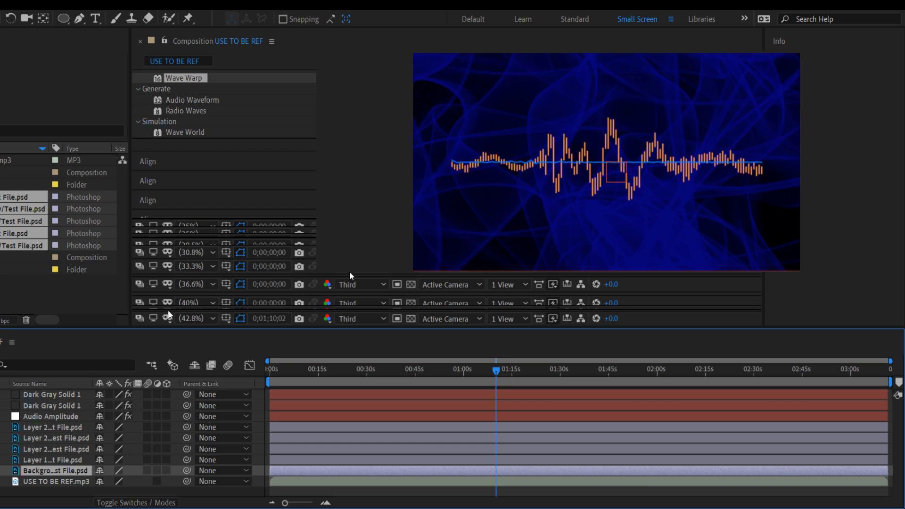
click(55, 301)
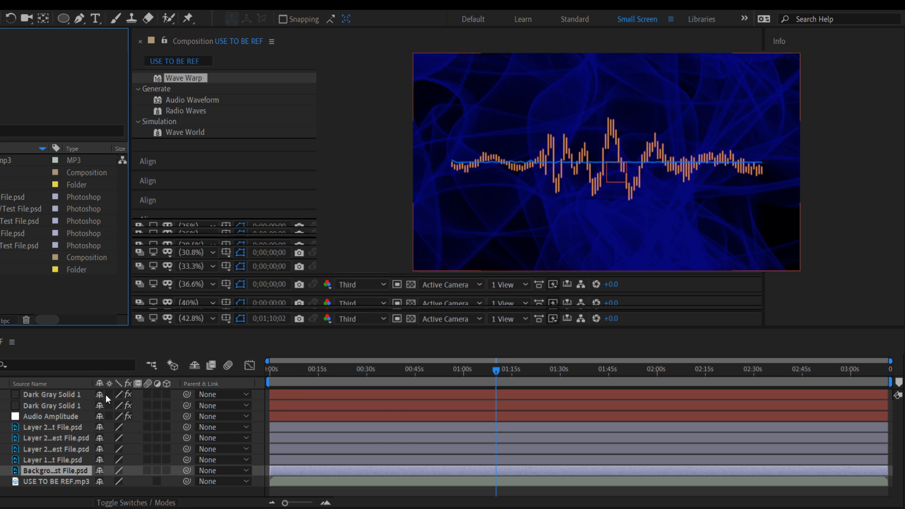
click(41, 486)
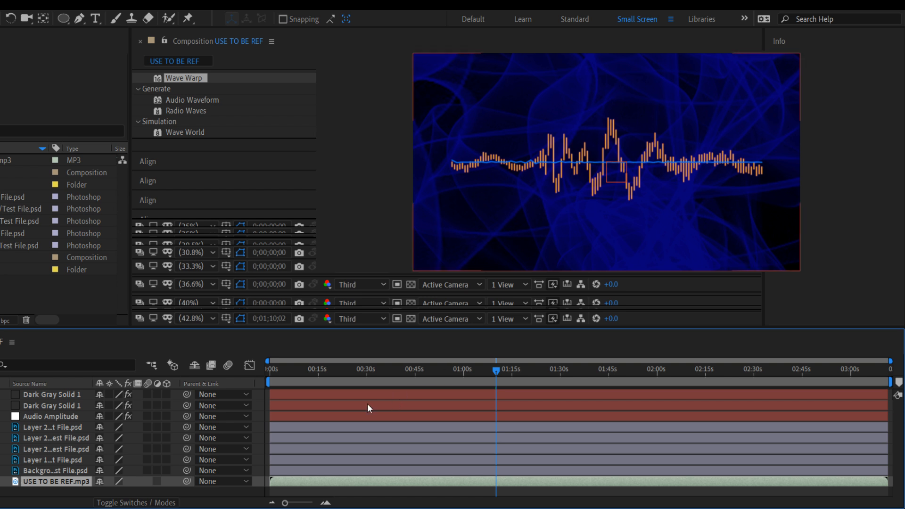
click(68, 472)
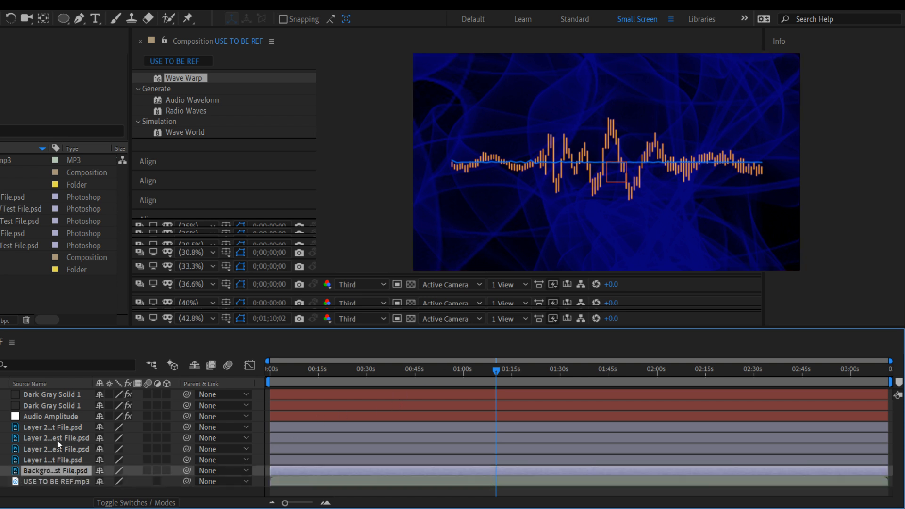
click(56, 428)
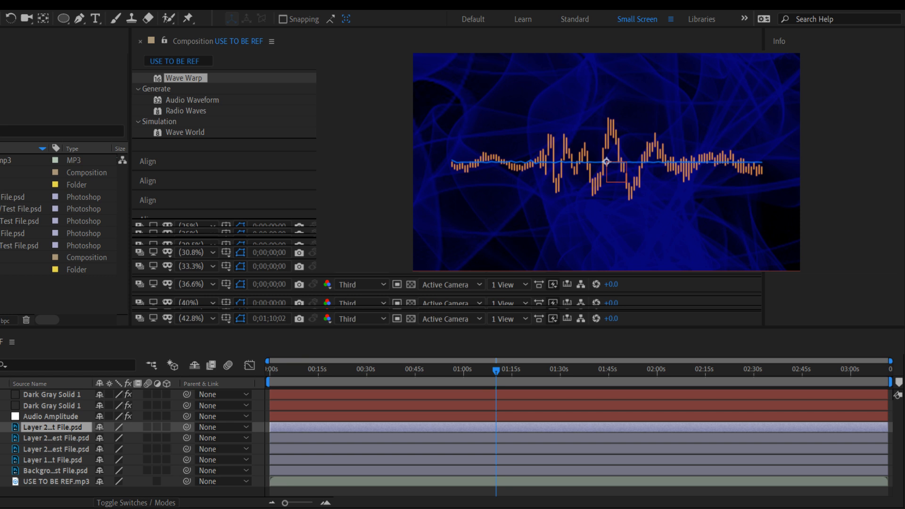
- Return the playhead to the start of the composition
key(alt+Tab)
click(487, 374)
key(Home)
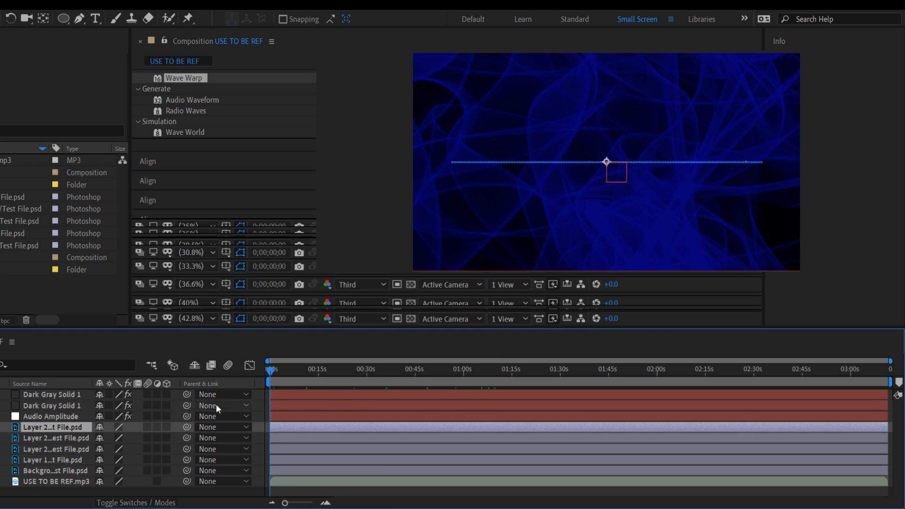
- Look through the Background, Layer 1 and Layer 2 Test File.psd layers one by one at the start of the composition
click(25, 472)
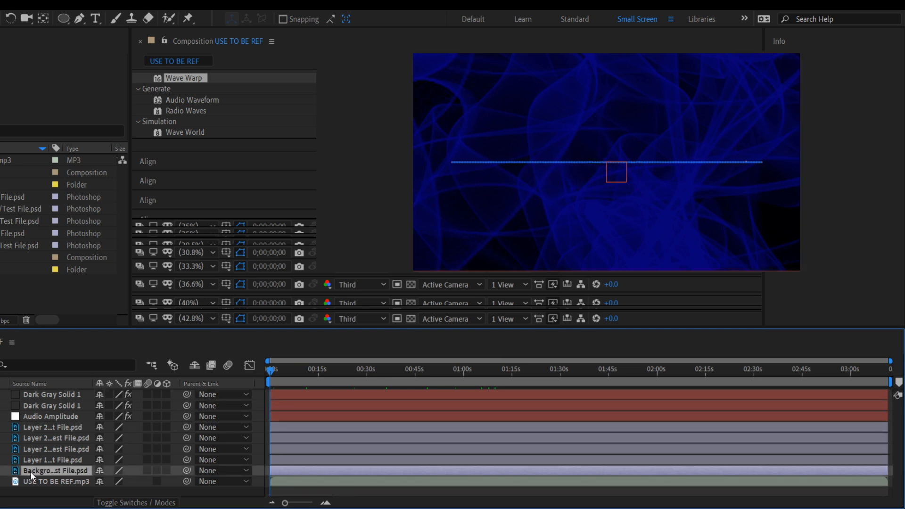
click(31, 460)
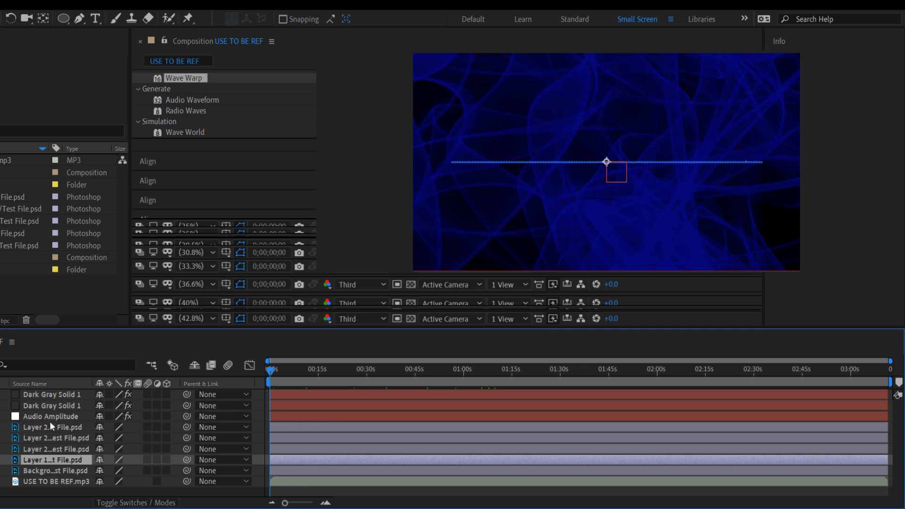
click(37, 449)
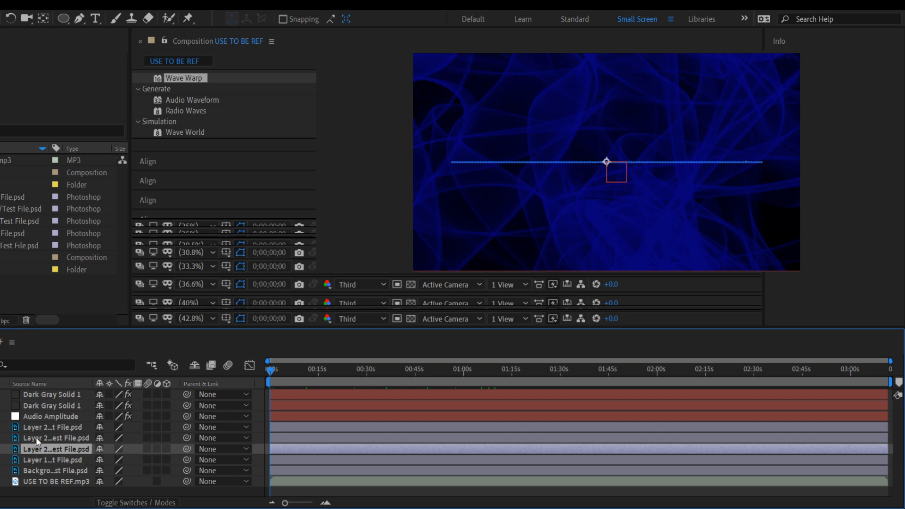
click(36, 438)
click(34, 460)
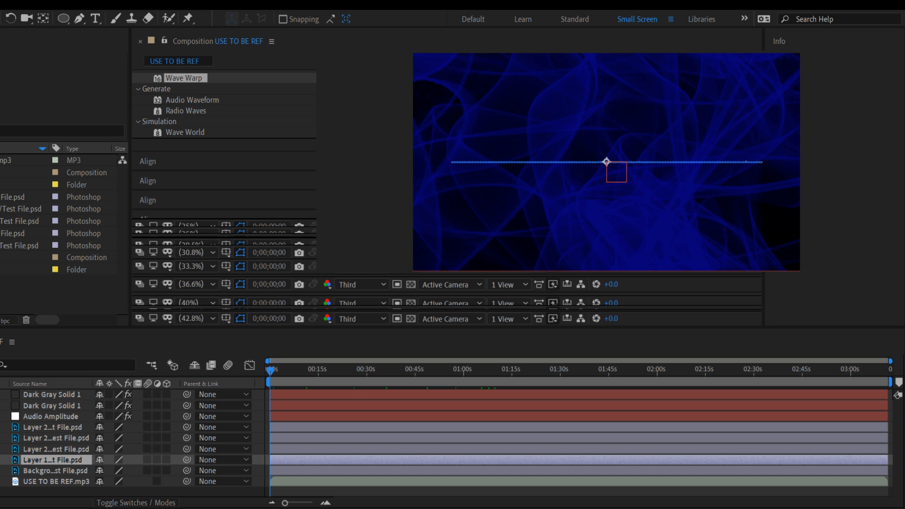
click(435, 492)
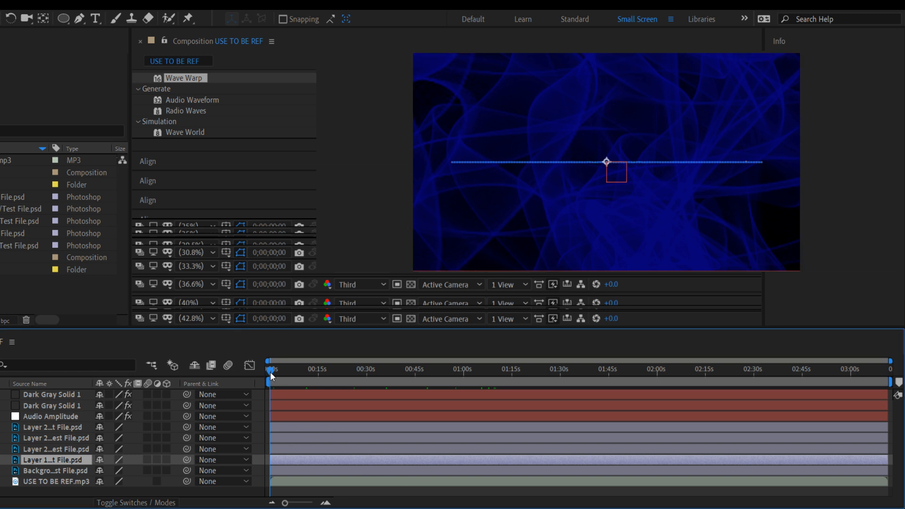
drag(270, 372, 251, 375)
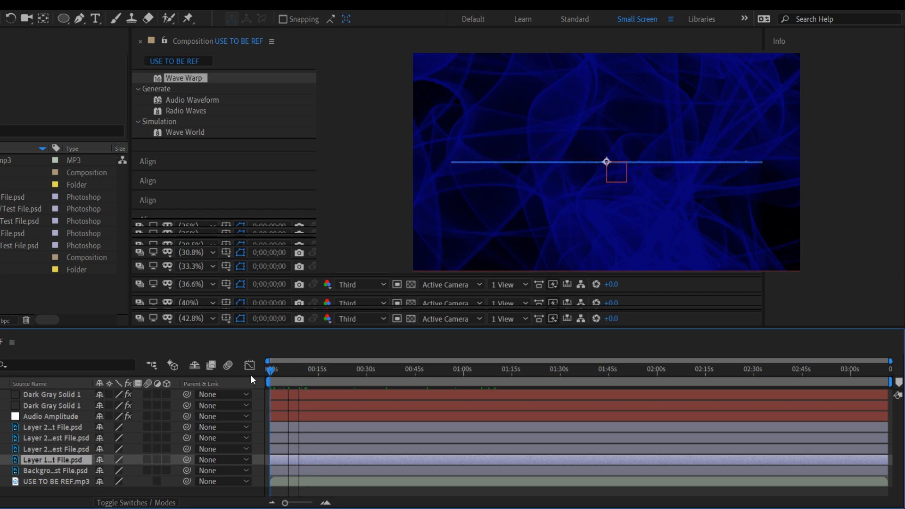
click(29, 448)
click(32, 438)
click(30, 428)
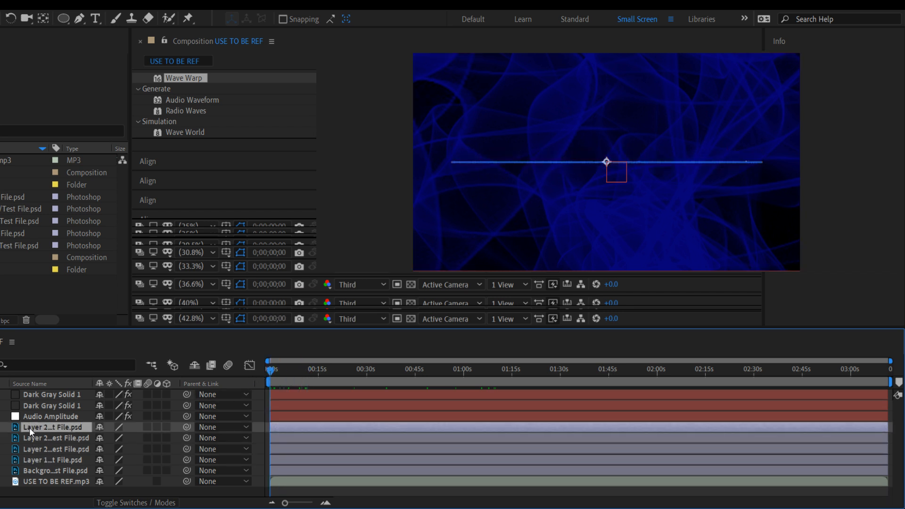
click(31, 459)
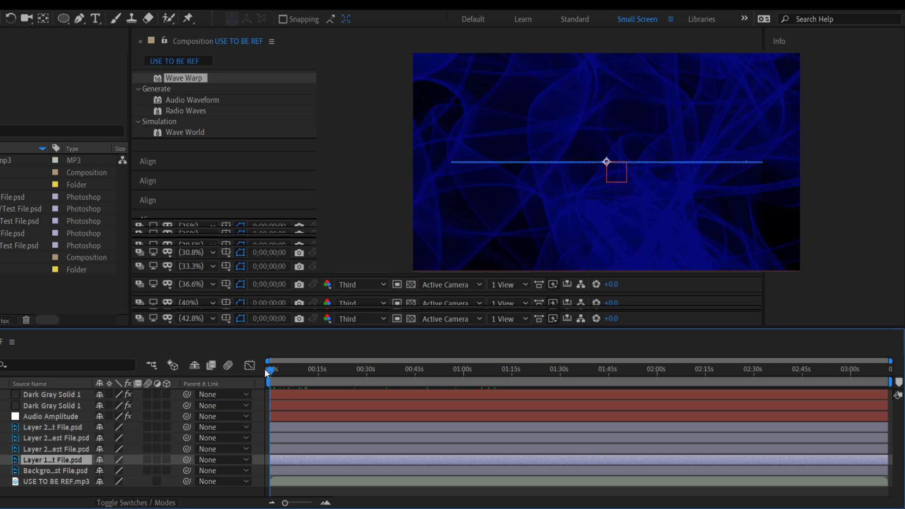
drag(266, 371, 246, 386)
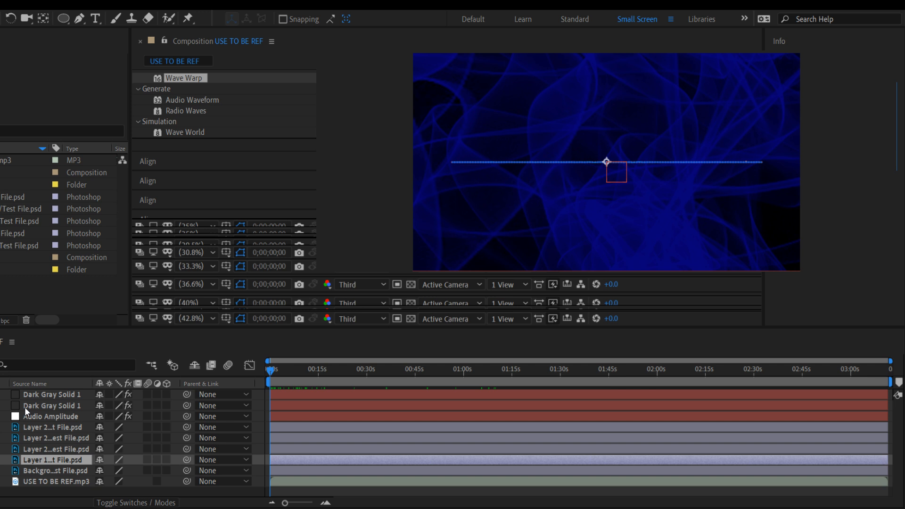
- Apply the Wave Warp effect to the Layer 1/Test File.psd layer and select the Background/Test File.psd layer
click(30, 460)
drag(184, 77, 70, 460)
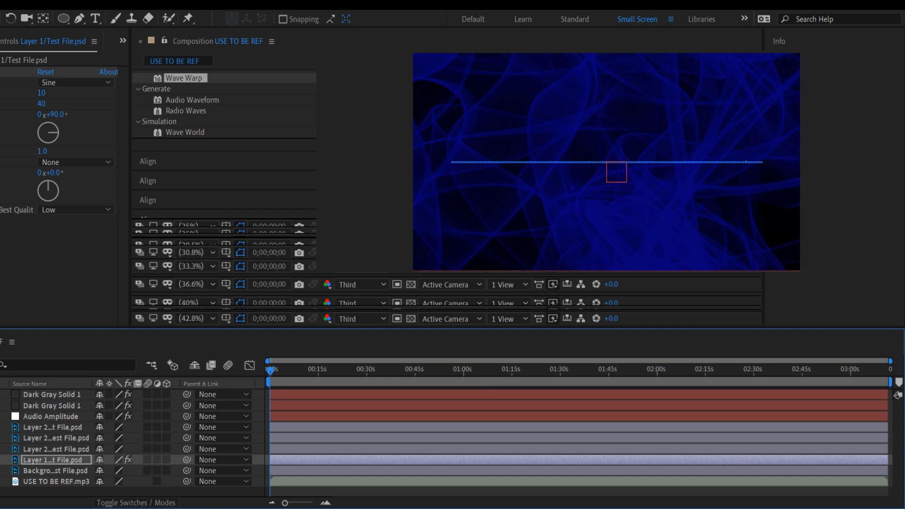
click(53, 470)
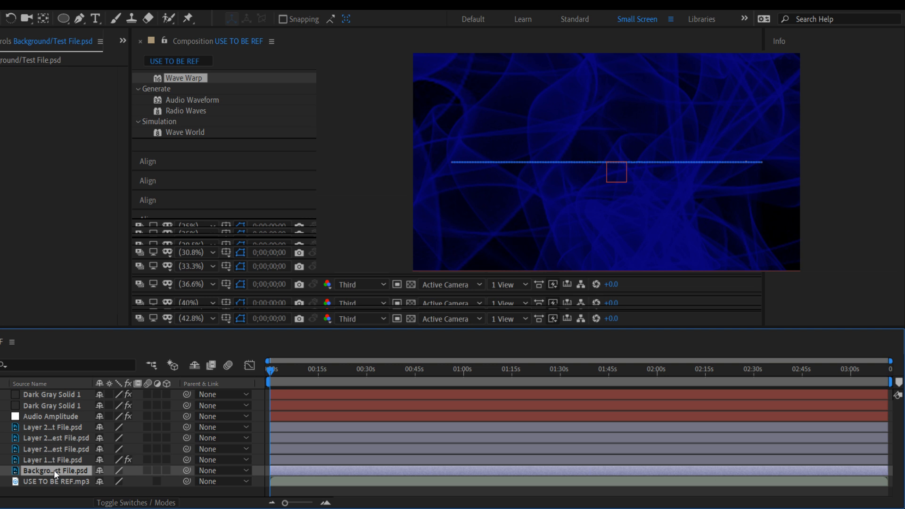
- Delete the Background/Test File.psd and Layer 1/Test File.psd layers from the composition
key(Delete)
click(47, 457)
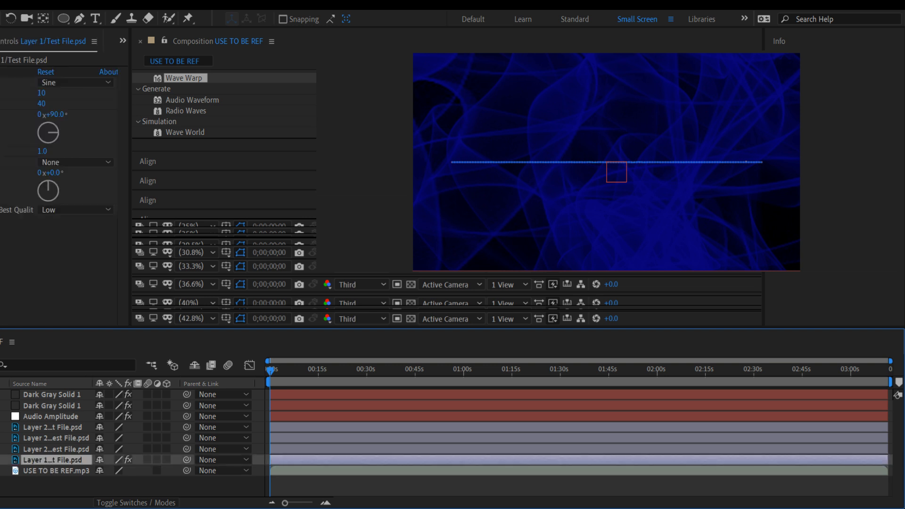
key(Delete)
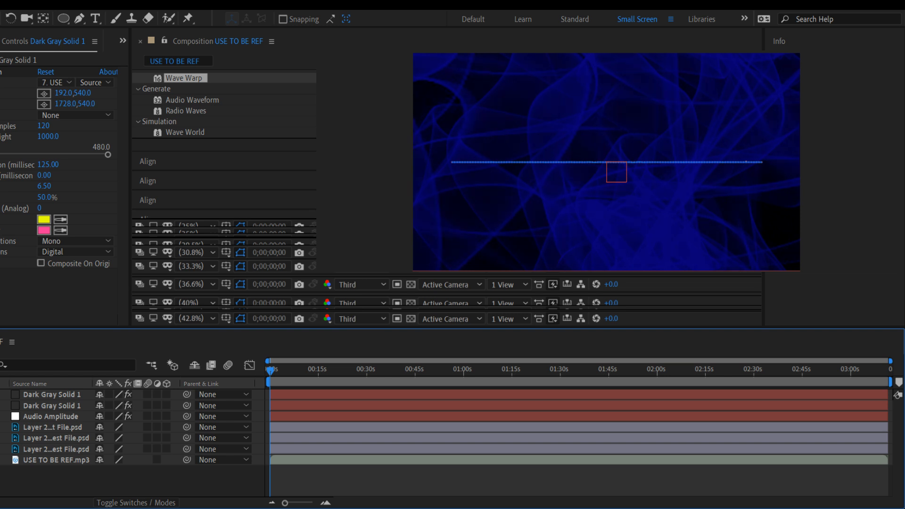
- Delete the Layer 2 copy 2/Test File.psd and Layer 2/Test File.psd layers, keeping only the Layer 2 copy artwork
click(40, 428)
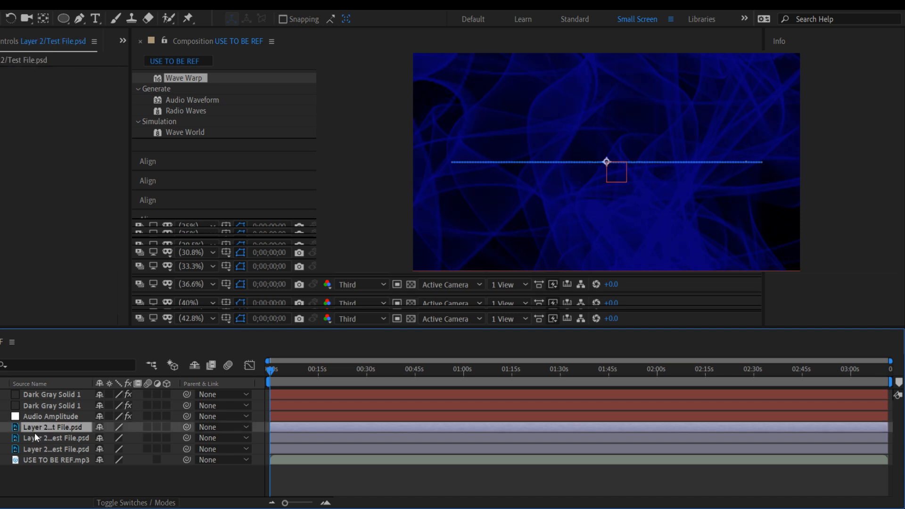
click(0, 427)
click(0, 428)
click(377, 508)
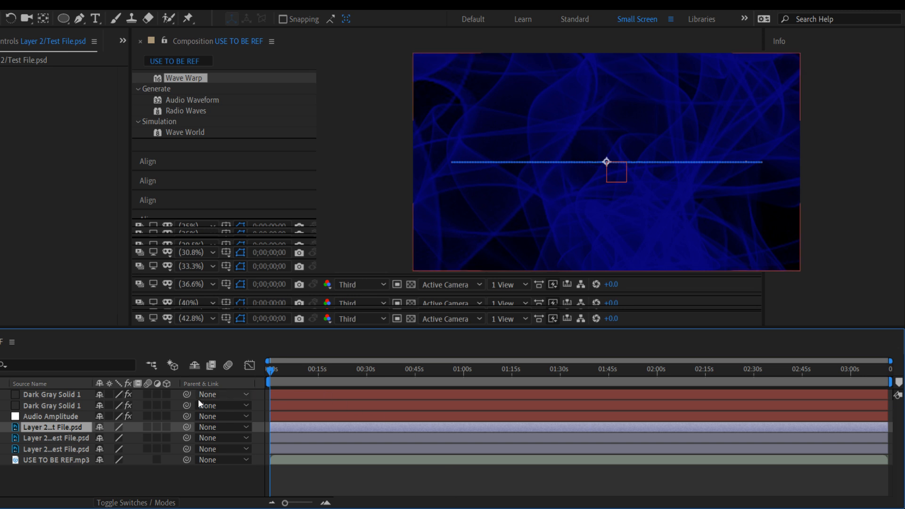
click(61, 448)
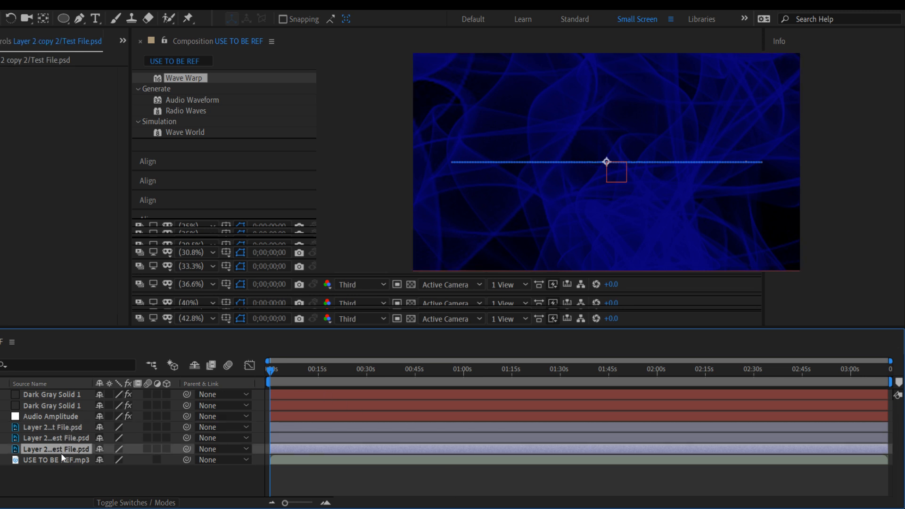
key(Delete)
click(61, 428)
key(Delete)
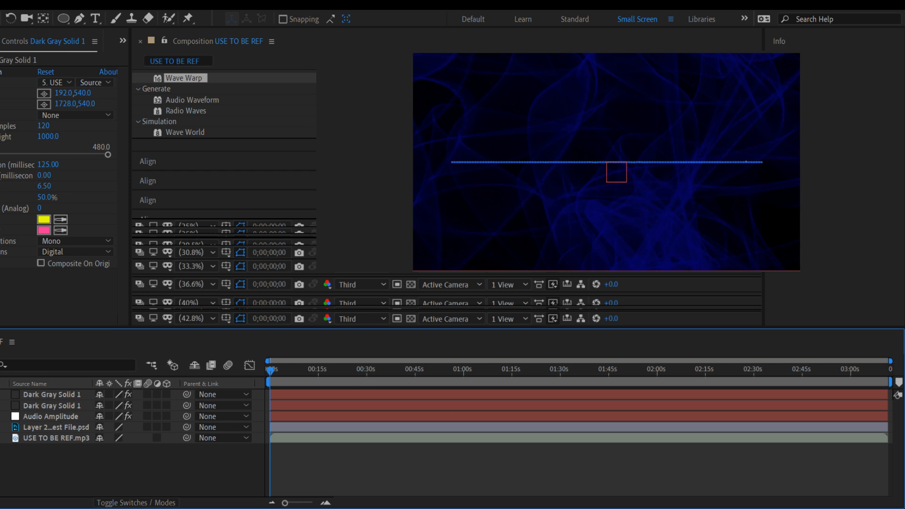
- Apply the Wave Warp effect to the Layer 2 copy/Test File.psd layer and turn its direction to 5°
click(59, 429)
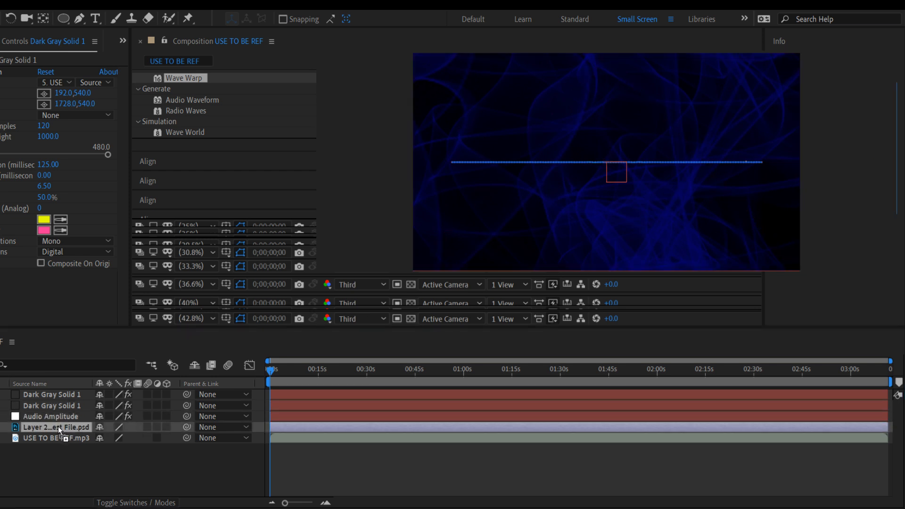
drag(59, 431, 60, 429)
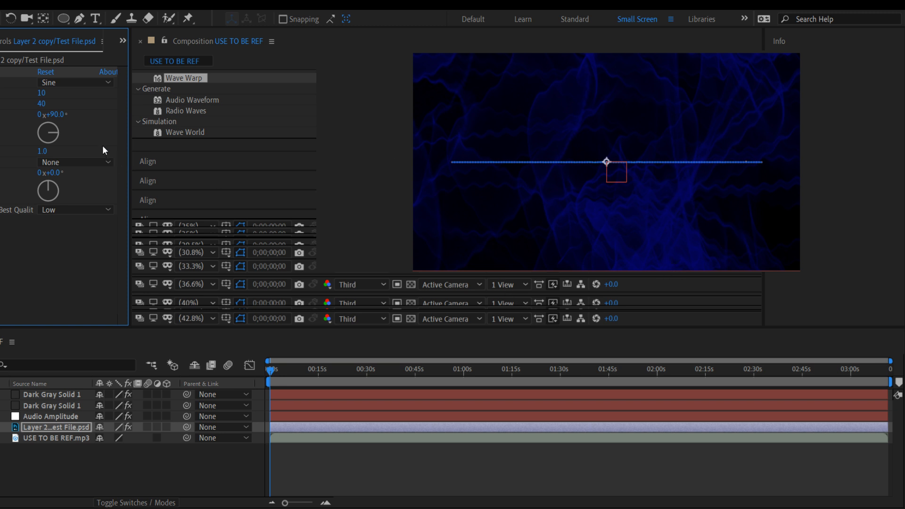
drag(58, 134, 50, 124)
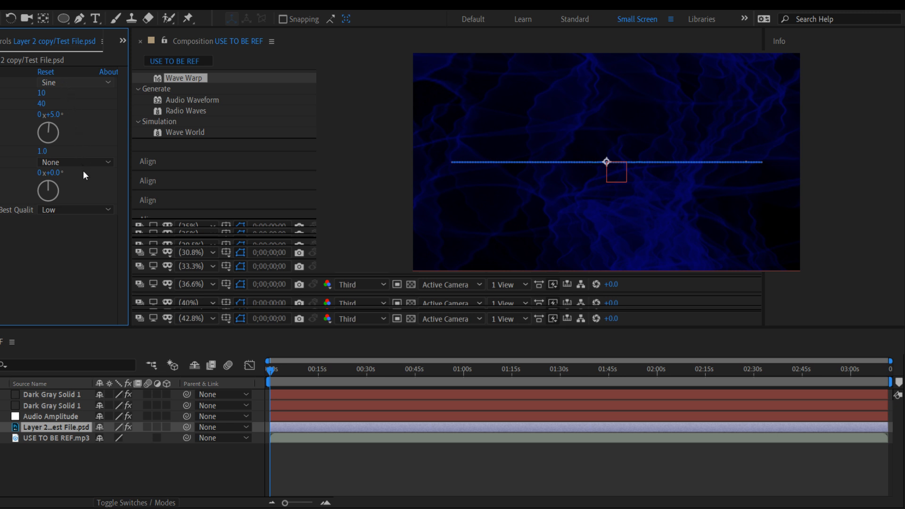
- Try the Square and Circle wave types on the Layer 2 copy layer's Wave Warp effect
click(65, 109)
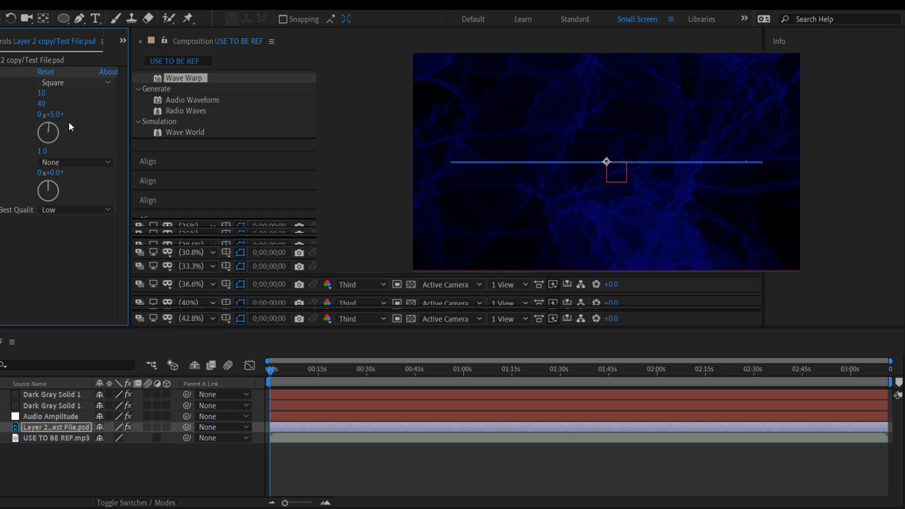
click(69, 122)
click(77, 131)
click(80, 145)
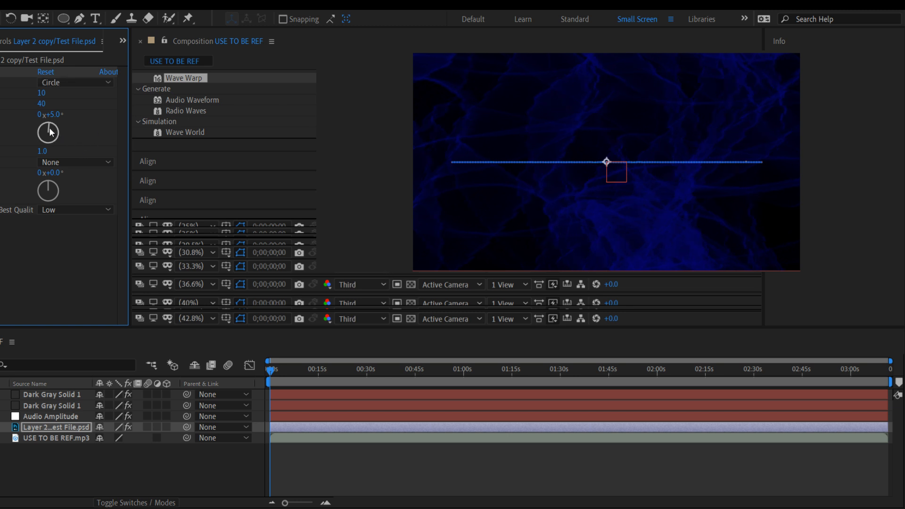
- Set the Wave Warp direction to 90° and the wave type to Sine
click(57, 116)
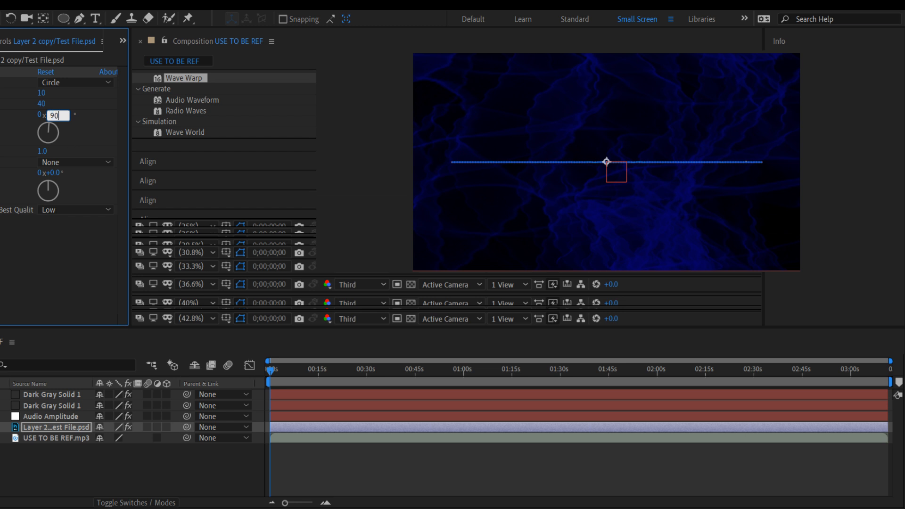
text(90)
key(Return)
click(93, 97)
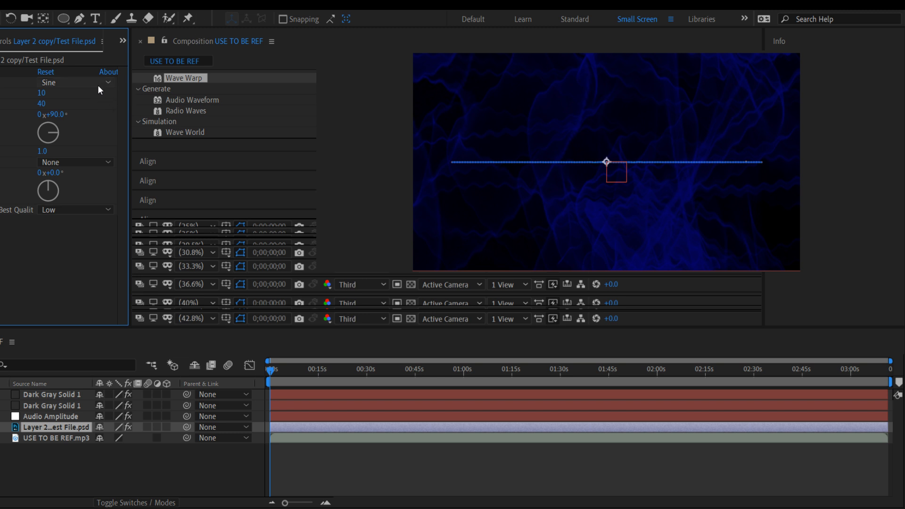
- Compare the Smooth Noise, Noise and Triangle wave types for the Wave Warp effect, ending on Triangle
click(103, 196)
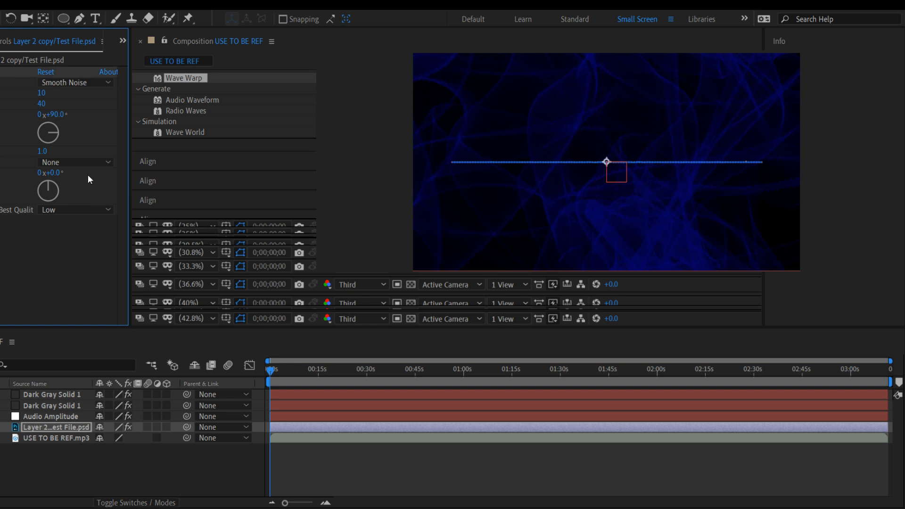
drag(276, 370, 222, 336)
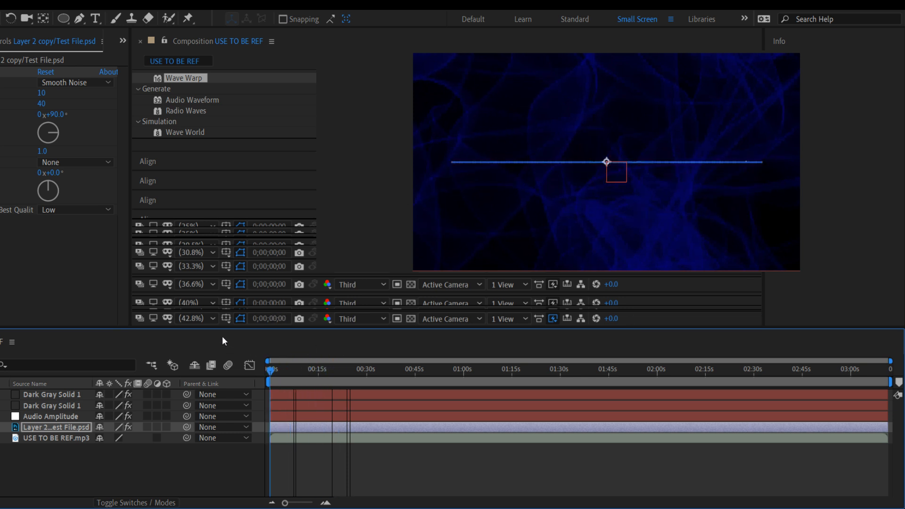
click(92, 85)
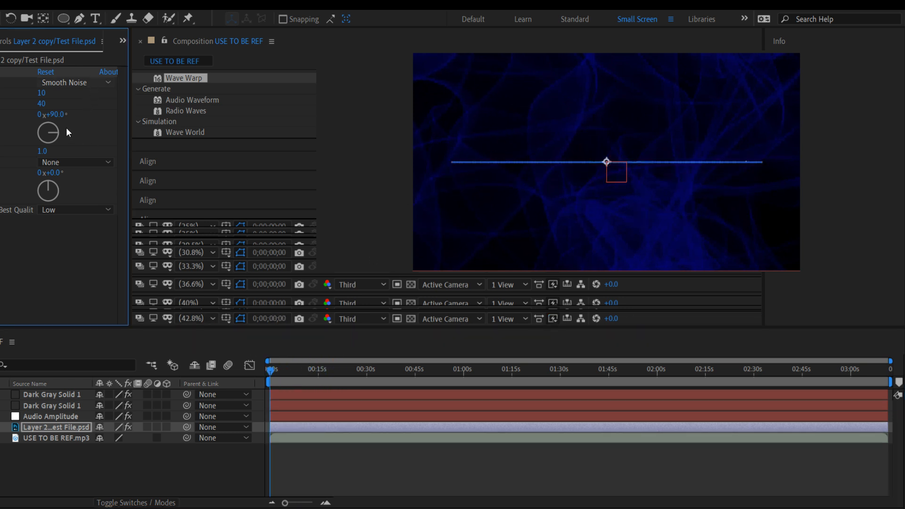
click(68, 109)
click(75, 122)
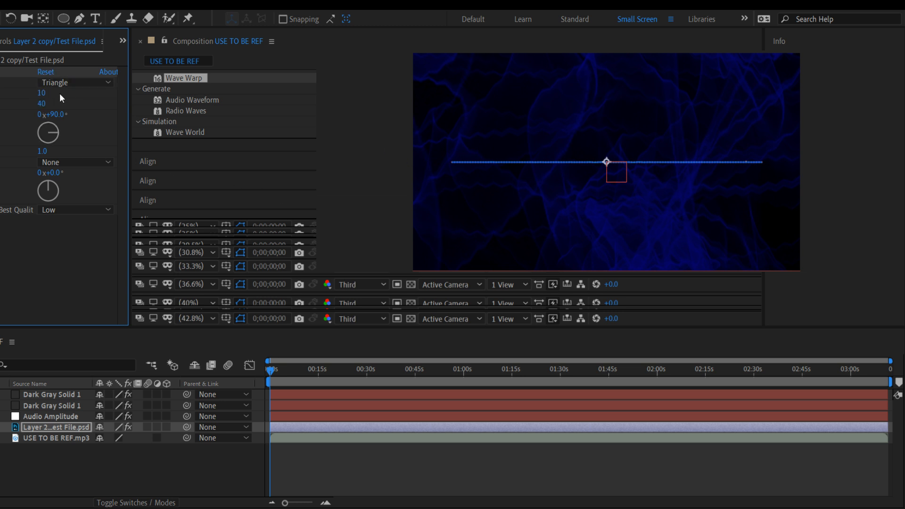
click(75, 155)
click(65, 171)
click(75, 177)
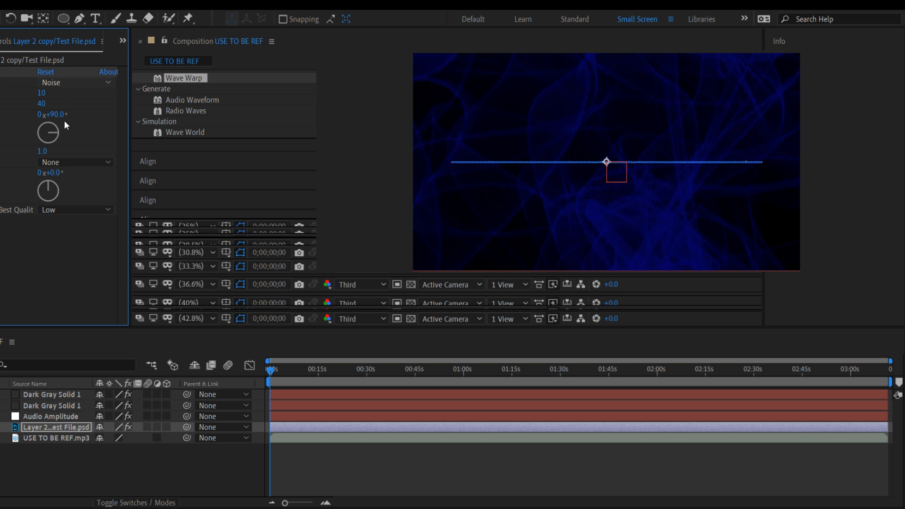
click(64, 120)
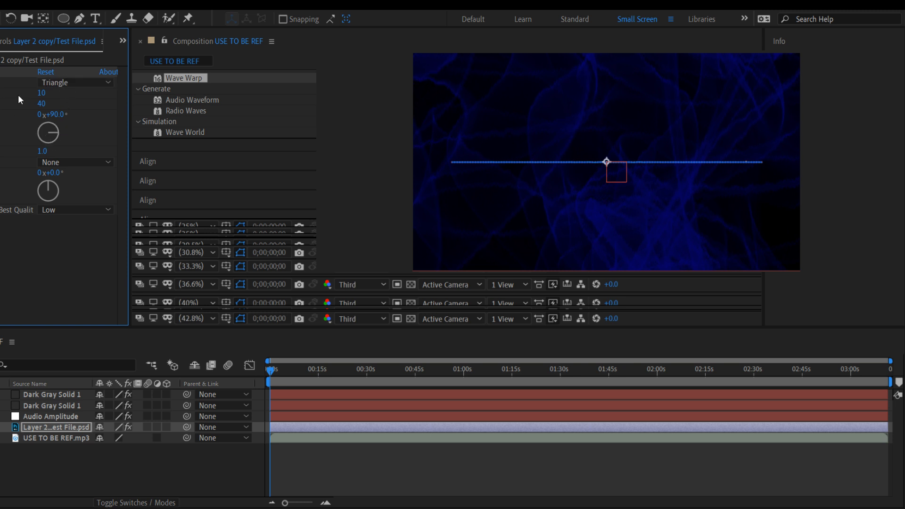
- Switch the wave type to Sine, try a wave height of 62, and set the height to 19
click(0, 93)
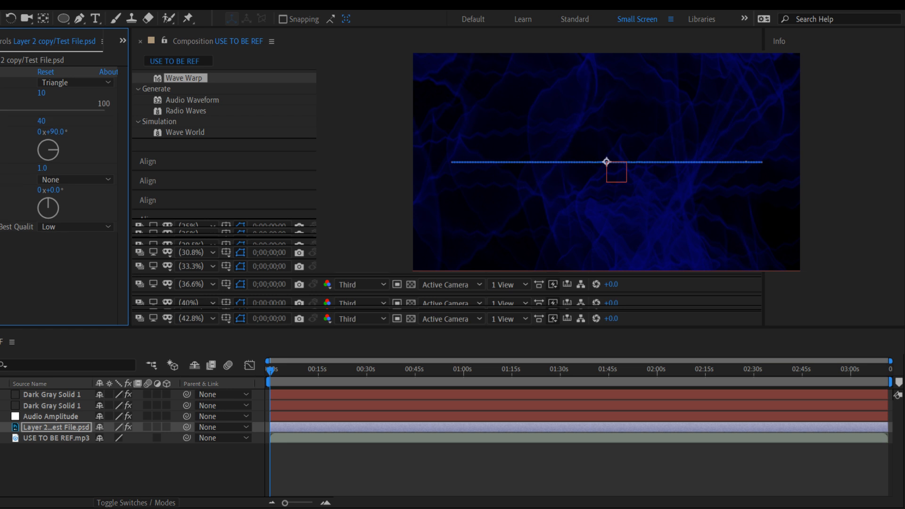
drag(0, 111, 0, 111)
drag(0, 111, 0, 112)
click(65, 93)
drag(0, 111, 50, 111)
click(56, 131)
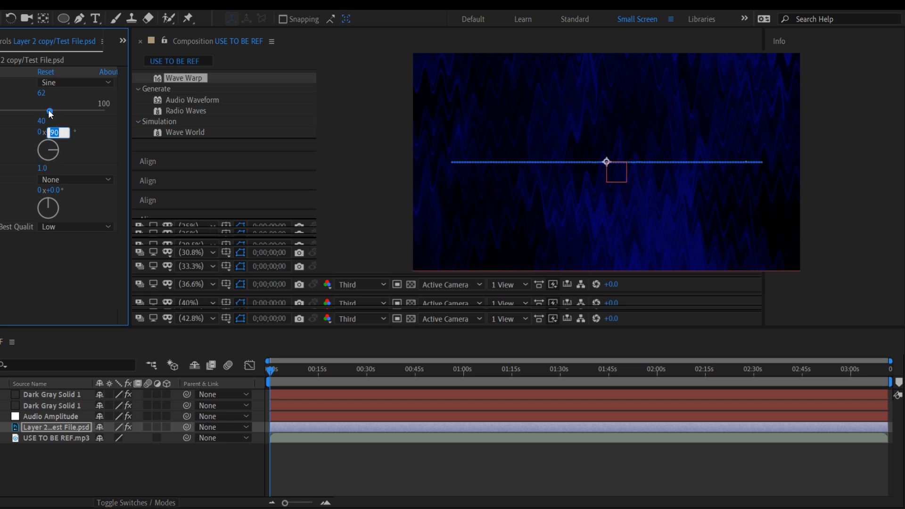
drag(50, 111, 93, 108)
drag(29, 117, 0, 115)
drag(39, 93, 47, 93)
- Raise the Wave Warp wave width to 100 and lower the wave height to 0
click(30, 121)
click(16, 139)
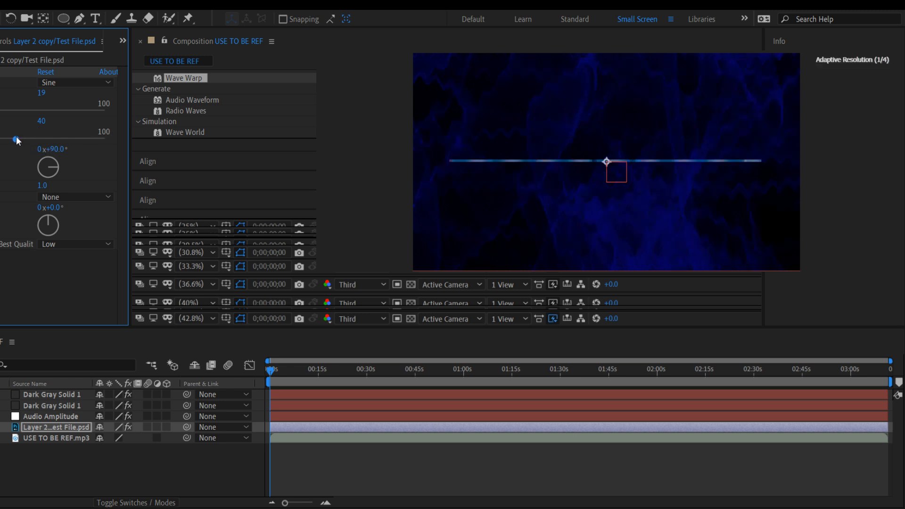
drag(60, 136, 58, 137)
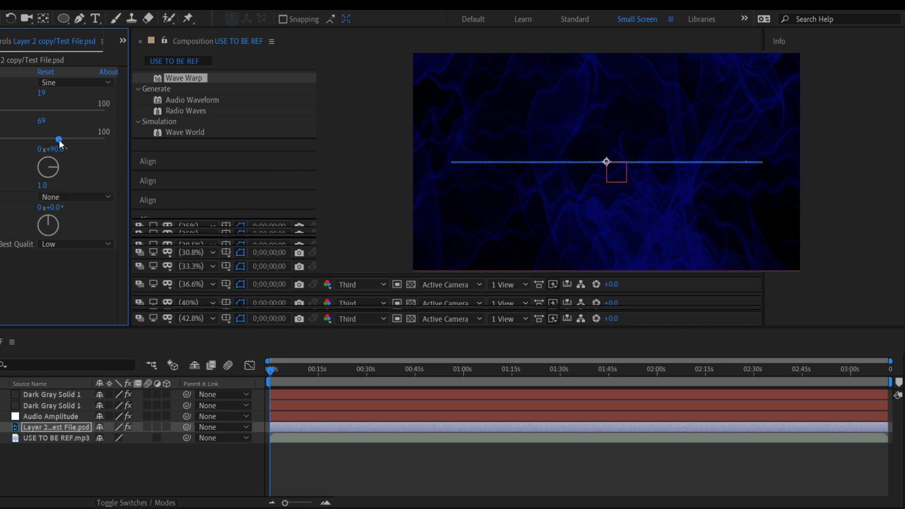
drag(58, 139, 83, 140)
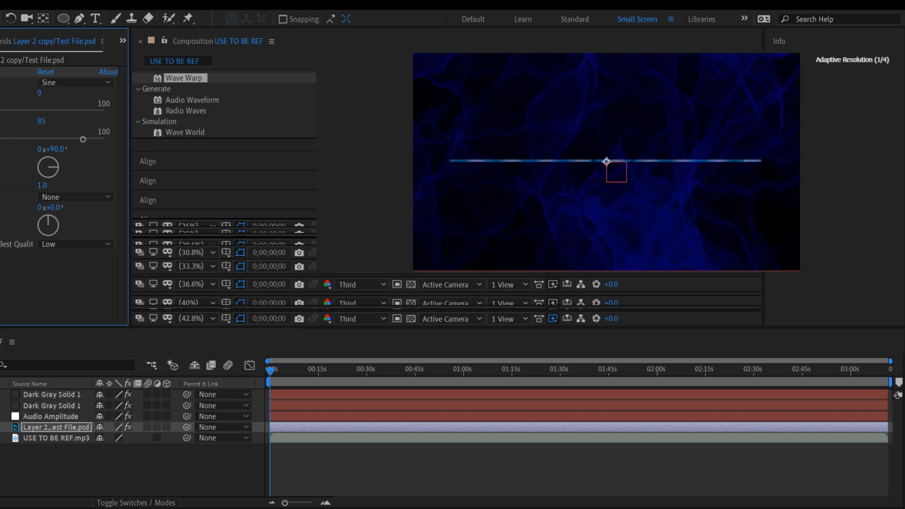
drag(83, 138, 115, 134)
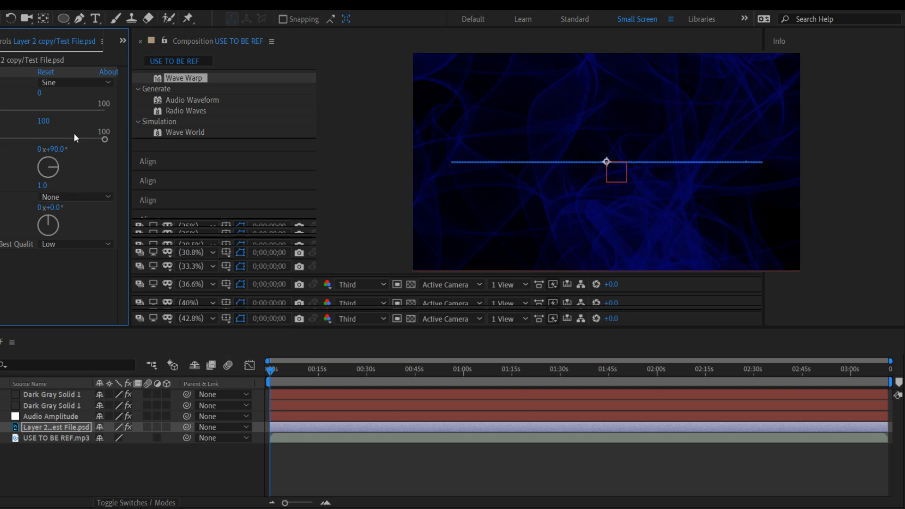
- Try further wave width and height changes, and reset the Wave Warp effect to its defaults
drag(105, 139, 103, 139)
drag(30, 149, 27, 149)
drag(6, 112, 32, 112)
click(49, 72)
- Try a Wave Warp direction of 180° and set the direction to 0°
drag(54, 170, 46, 150)
click(53, 149)
text(0)
key(Return)
text(180)
key(Return)
click(56, 149)
text(0)
key(Return)
- Collapse the height, width and direction controls and raise the wave speed to 1.8 while previewing playback
click(0, 93)
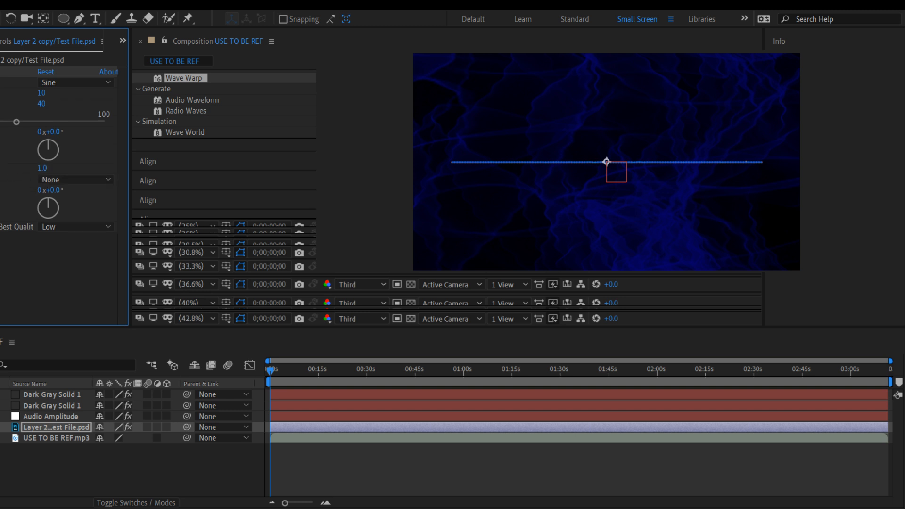
click(0, 104)
click(0, 114)
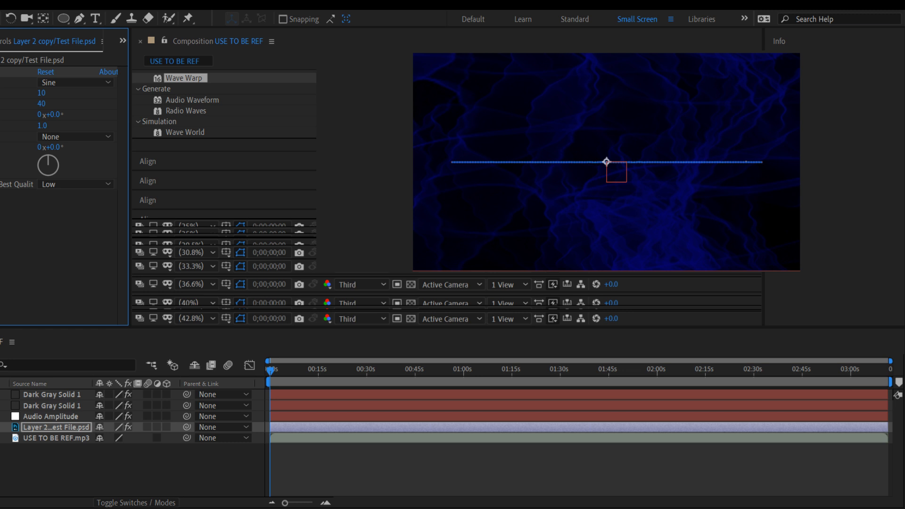
drag(41, 126, 60, 123)
key(space)
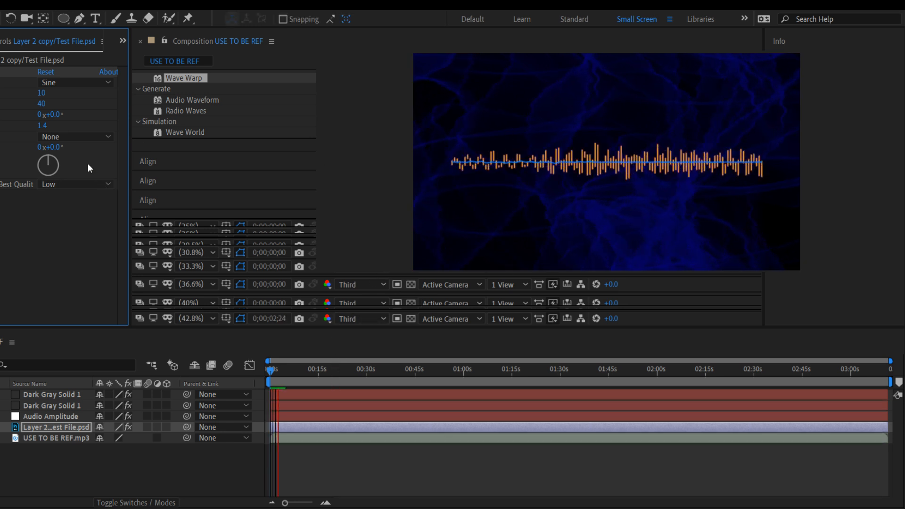
drag(40, 126, 61, 125)
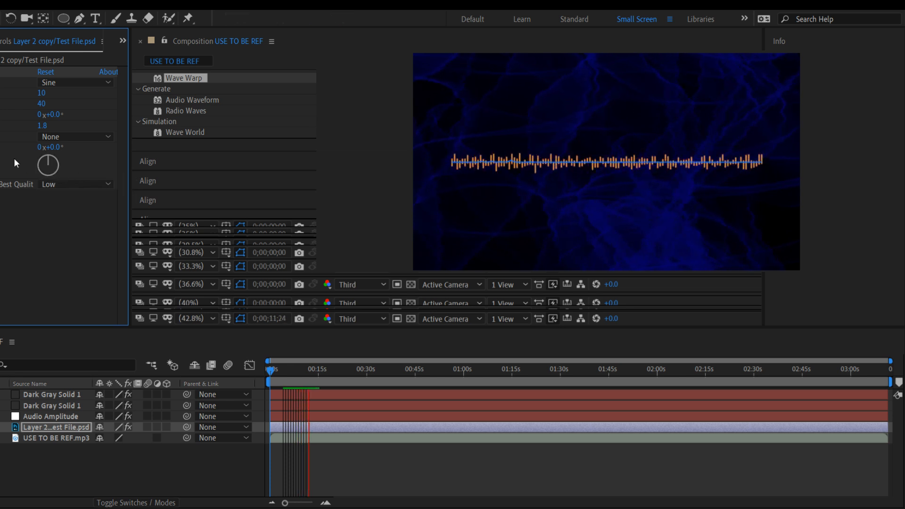
key(space)
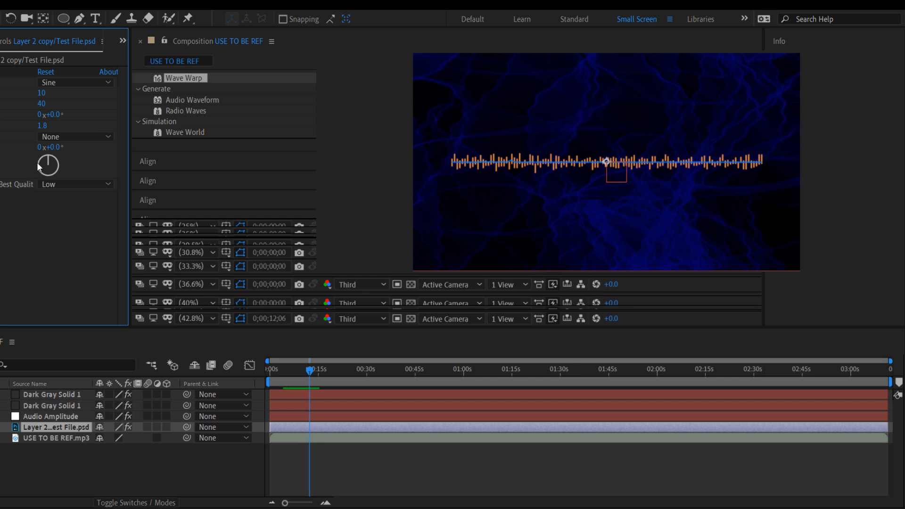
- Scale the Layer 2 copy/Test File.psd layer down to 19%
click(75, 419)
click(77, 427)
key(s)
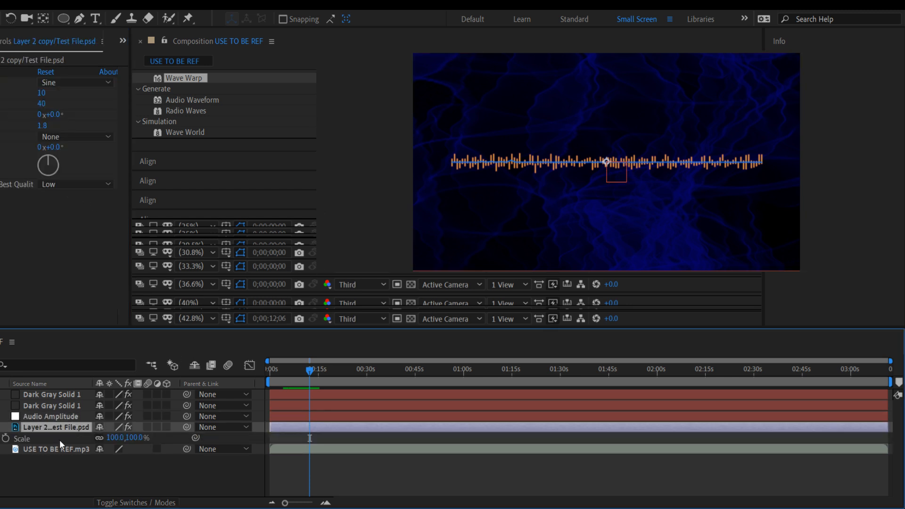
drag(101, 438, 46, 415)
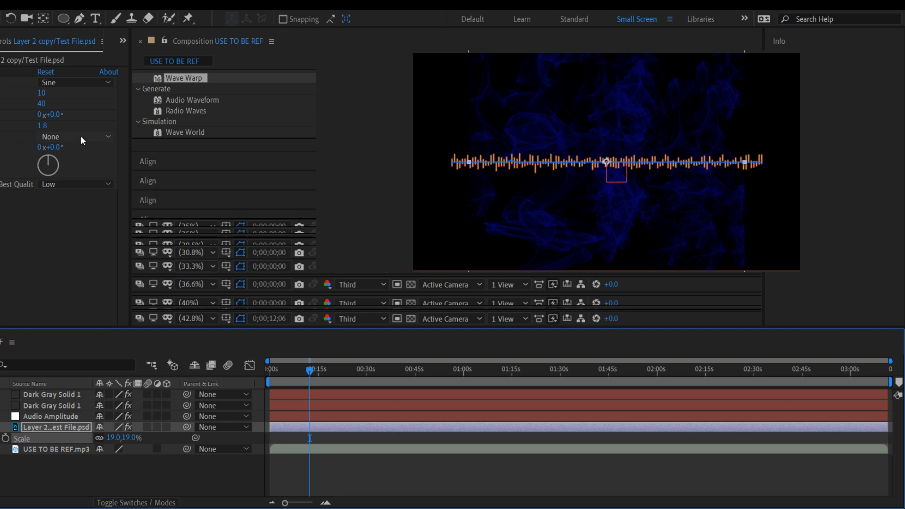
- Preview the composition with the scaled-down artwork and undo the last scale change
key(space)
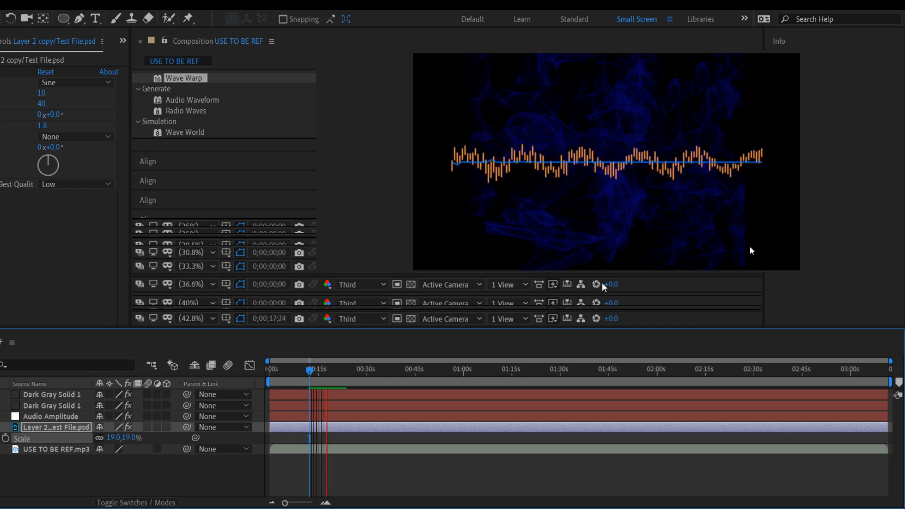
key(space)
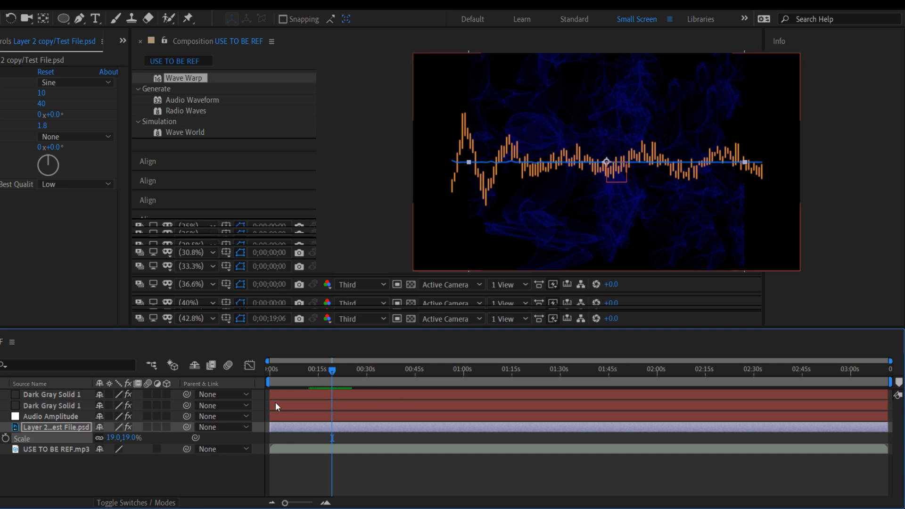
key(space)
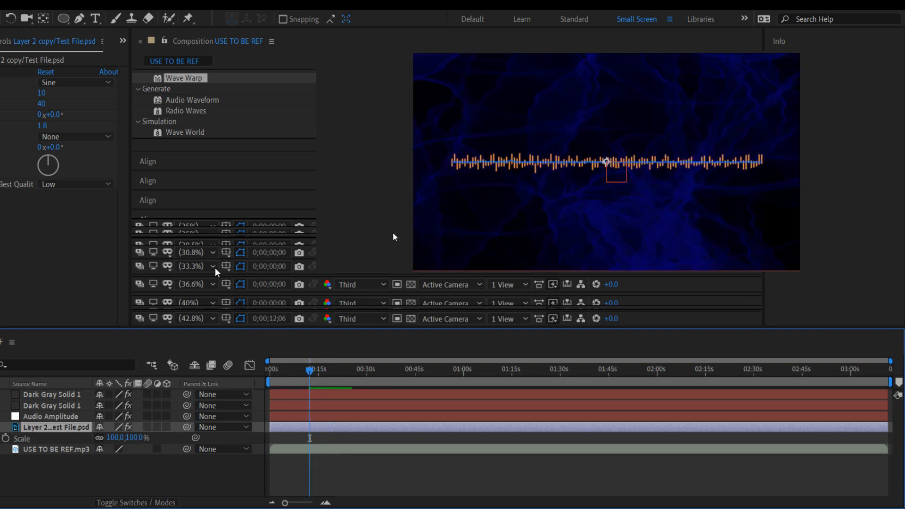
- Try the All Edges and Center pinning options for the Wave Warp effect and restore pinning to None
click(95, 174)
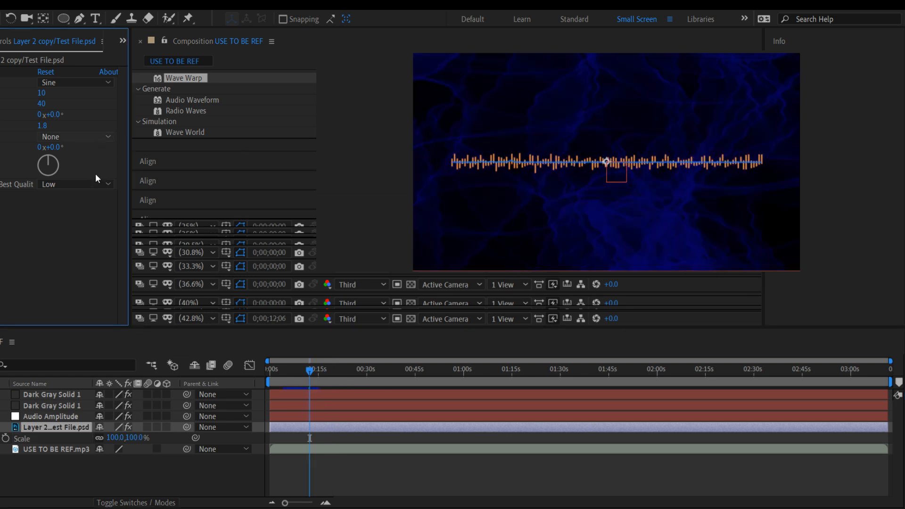
click(84, 164)
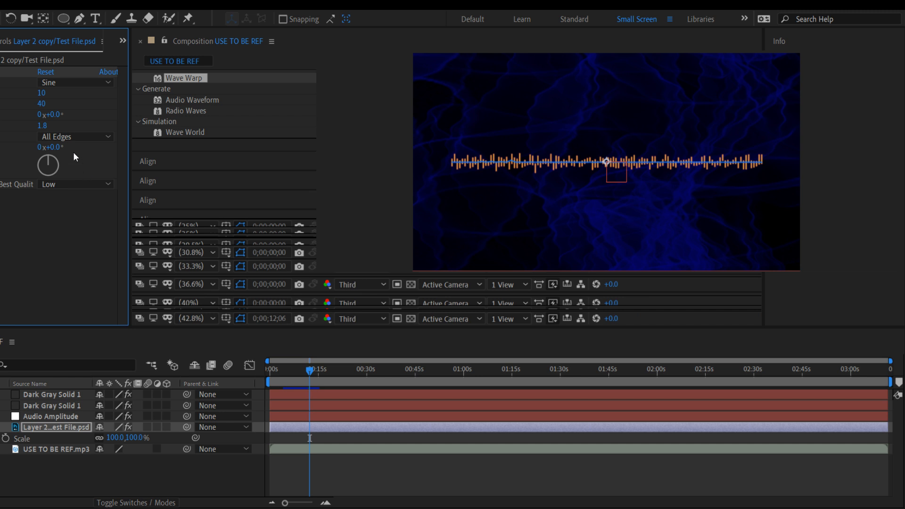
click(89, 177)
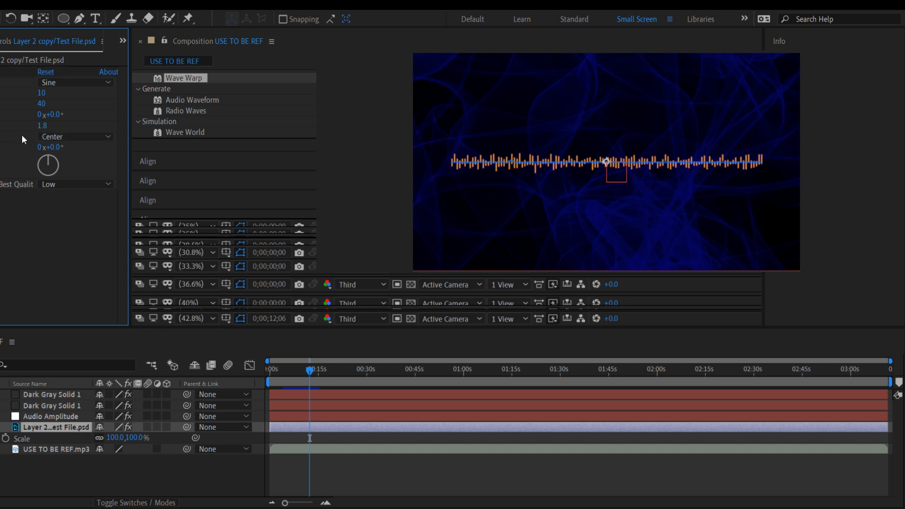
click(63, 138)
click(66, 146)
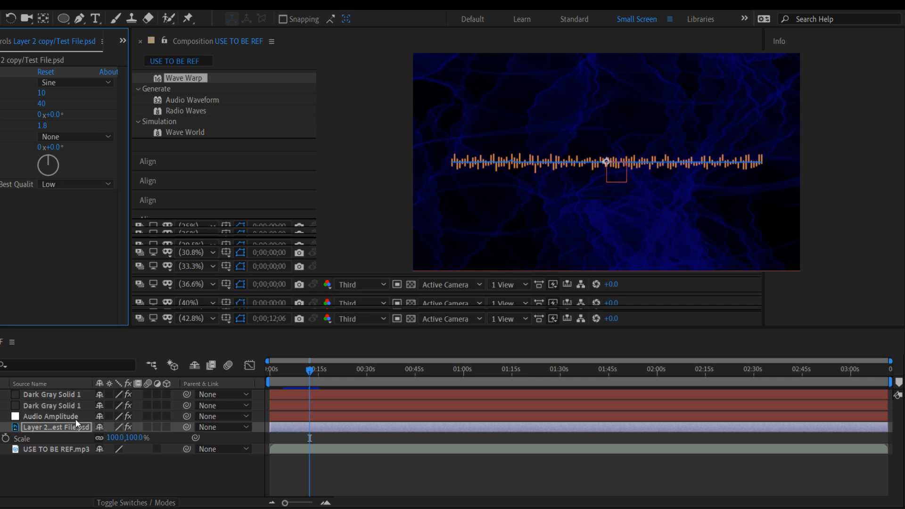
- Duplicate the Layer 2 copy/Test File.psd layer at about 7 seconds and shift the duplicate's position to 1109, 540
mouse_move(309, 370)
mouse_down()
mouse_move(331, 372)
mouse_move(259, 370)
mouse_move(293, 371)
mouse_up()
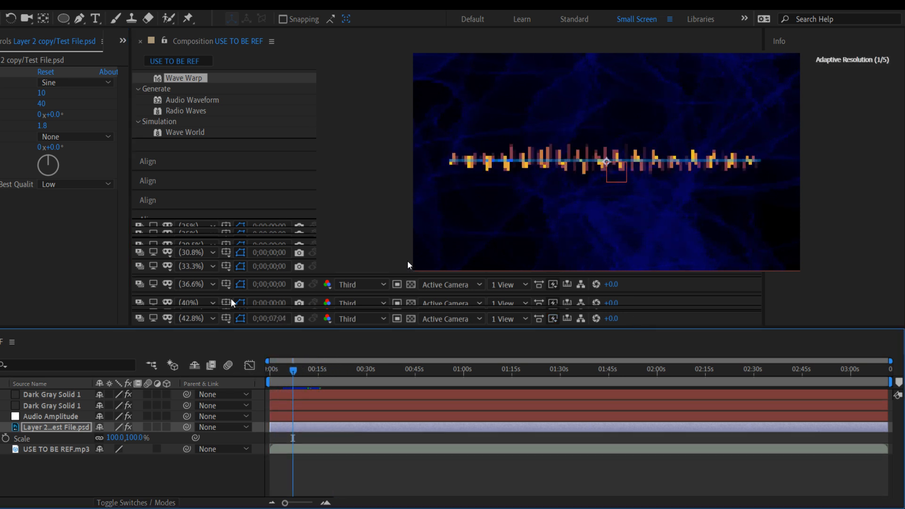
click(75, 427)
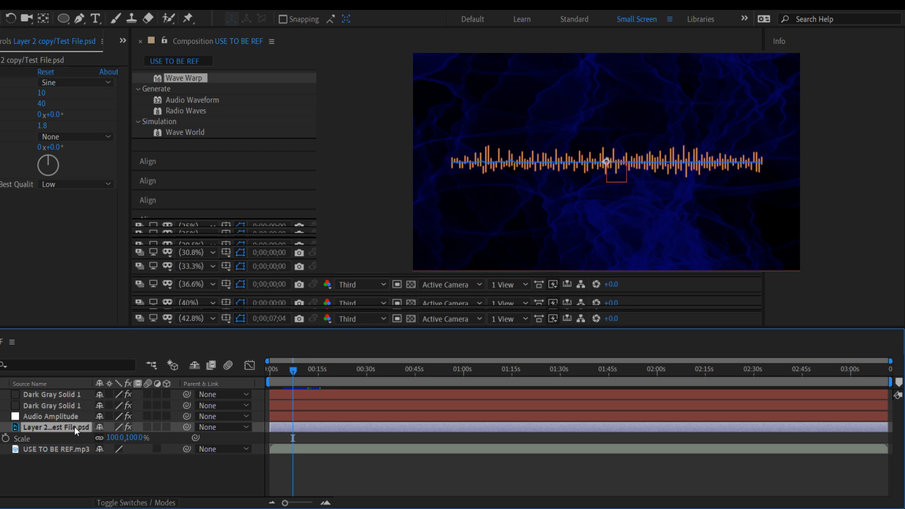
click(73, 418)
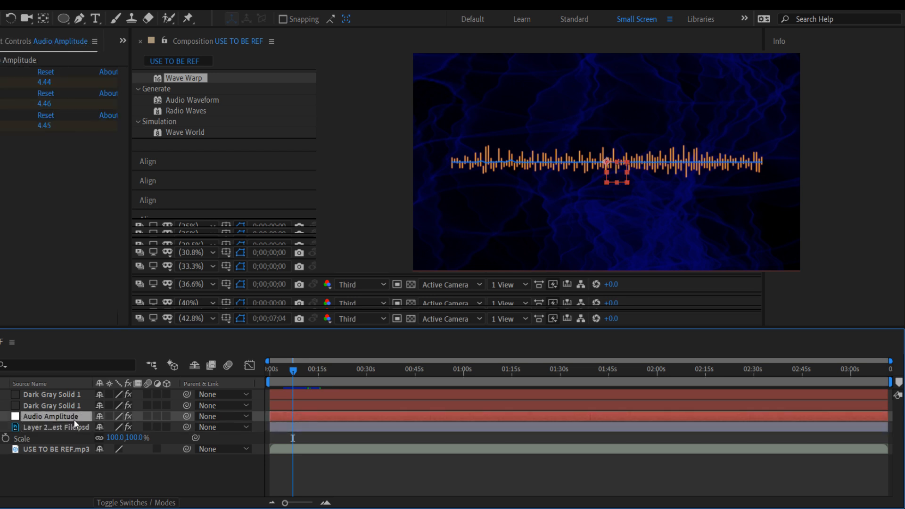
click(67, 428)
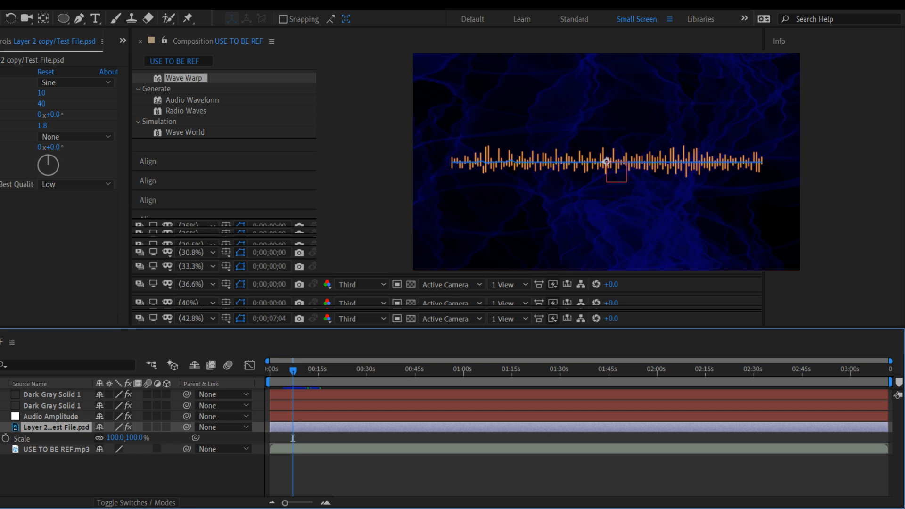
key(ctrl+d)
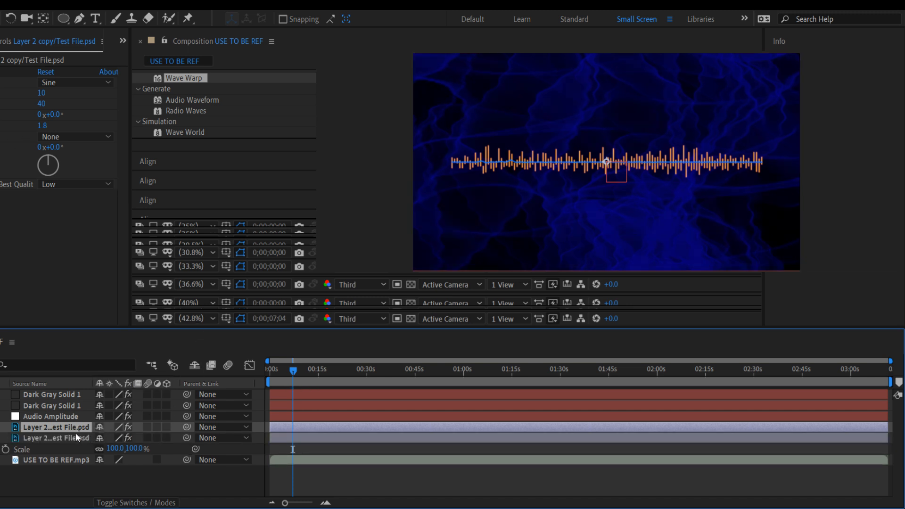
key(p)
drag(100, 440, 179, 424)
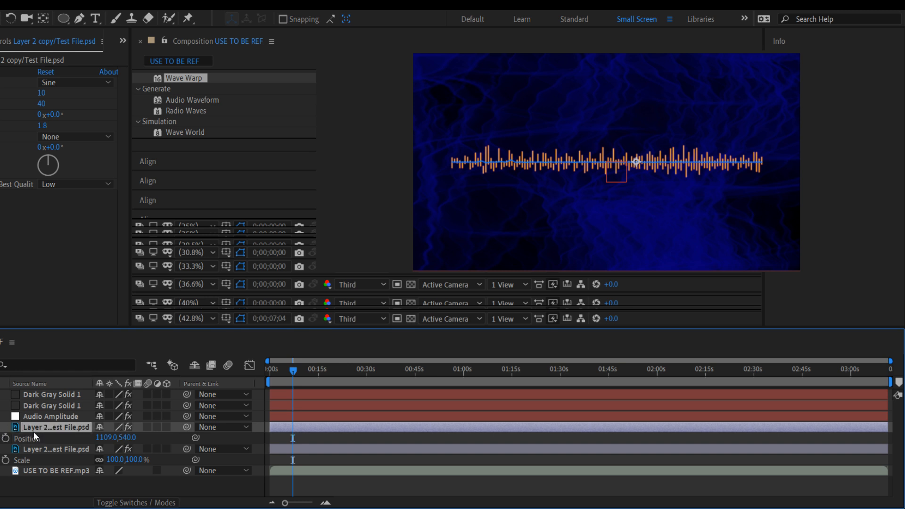
- Try rotating the duplicated artwork layer to 90° and undo the rotation
key(r)
text(0)
key(Return)
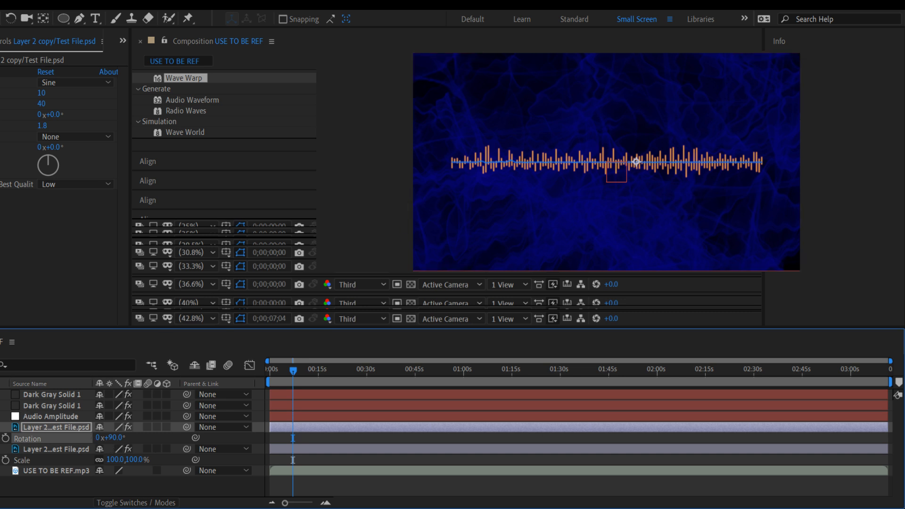
click(0, 427)
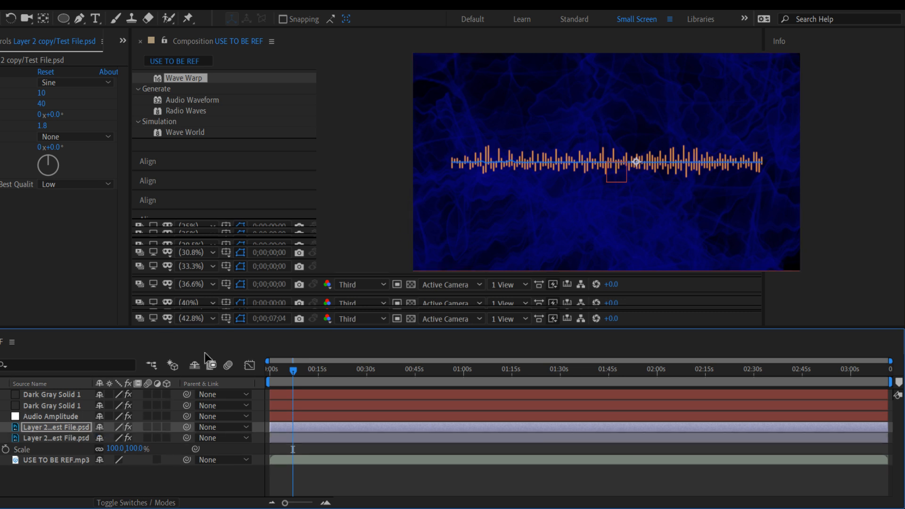
key(u)
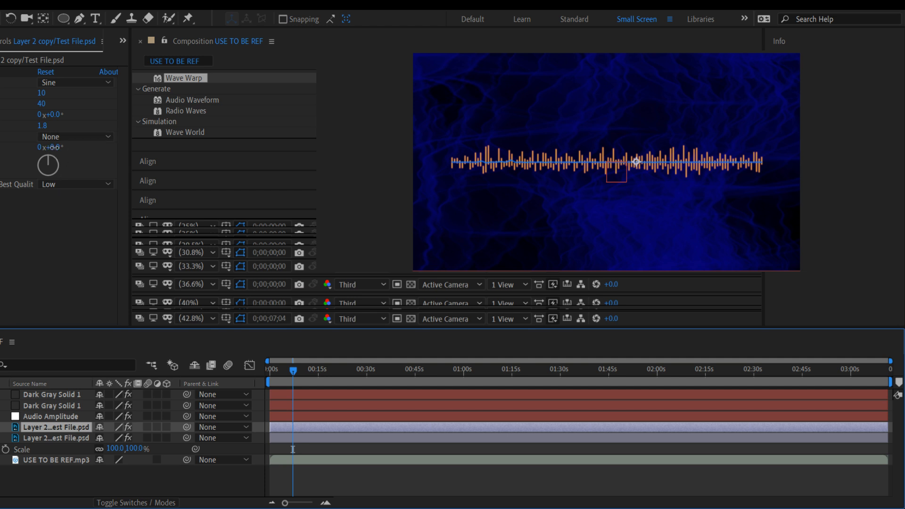
- Set the duplicate's Wave Warp phase to 30° and preview the composition from the start
drag(53, 151, 91, 150)
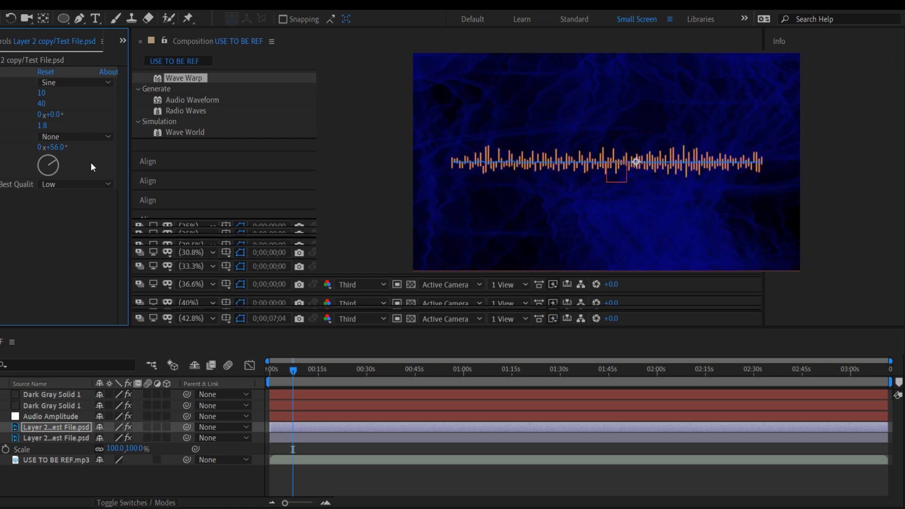
click(57, 148)
text(30)
key(Return)
drag(292, 371, 244, 375)
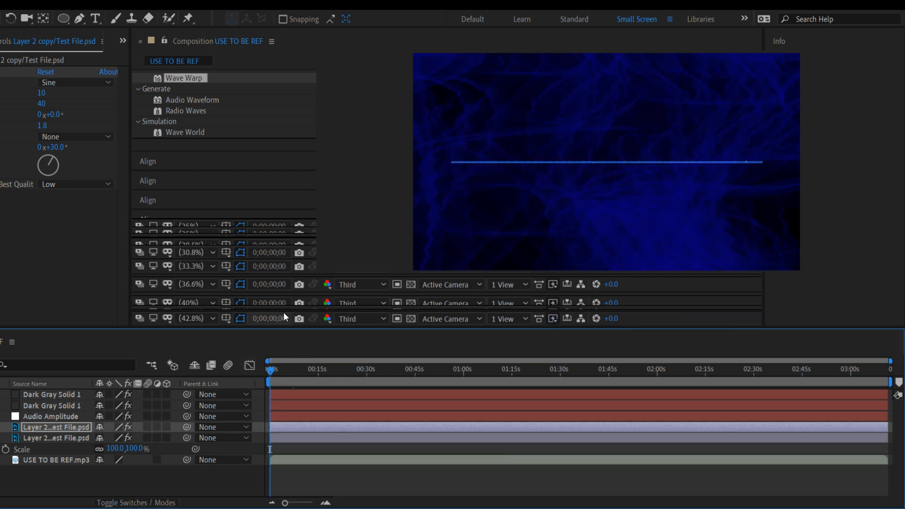
key(space)
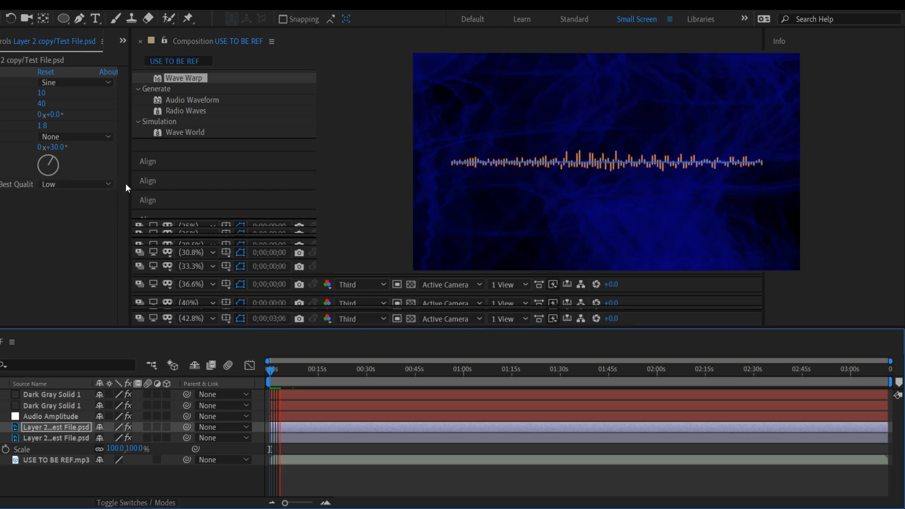
- Try a Wave Warp phase of 90° on the duplicate, set it to 180°, and preview the playback
click(59, 147)
text(90)
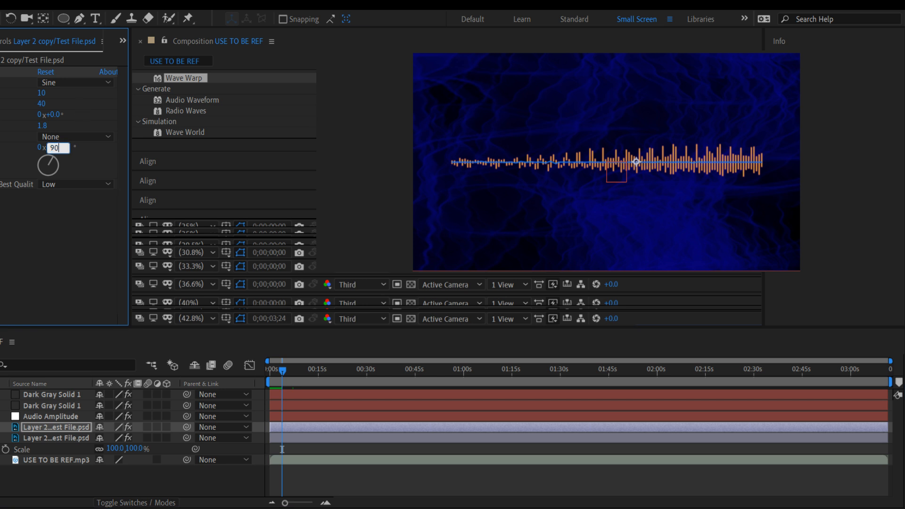
key(Return)
click(57, 147)
text(180)
key(Return)
key(space)
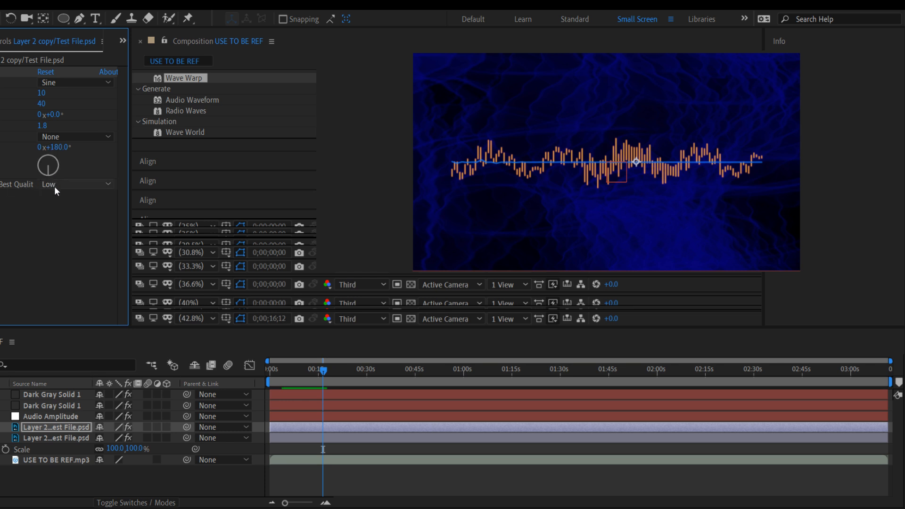
- Compare Low and High antialiasing for the duplicate's Wave Warp effect and leave it set to High
click(71, 214)
click(75, 224)
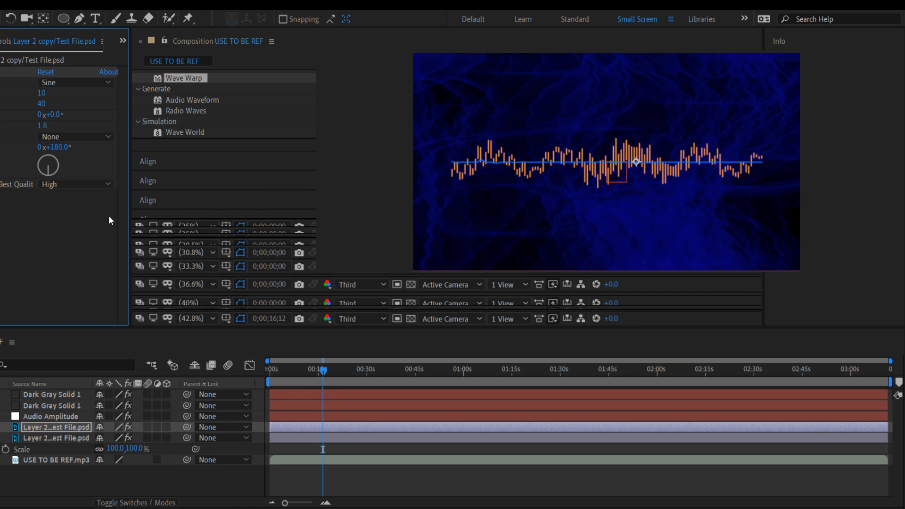
click(70, 182)
click(72, 193)
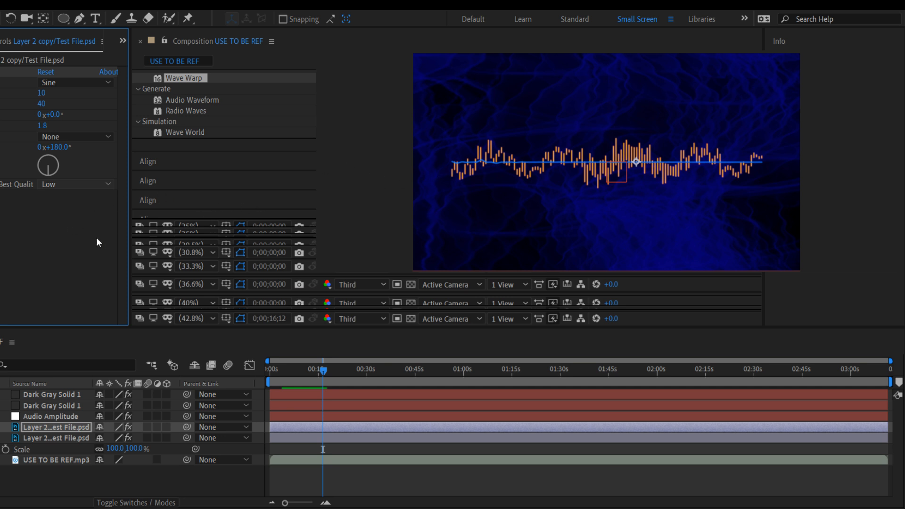
click(59, 220)
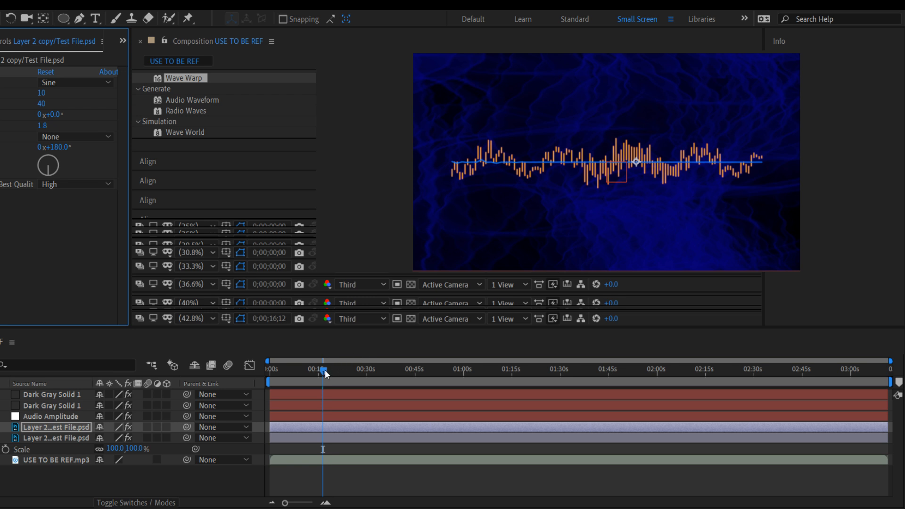
- Preview the composition from about 1.5 seconds with the high-quality Wave Warp applied
drag(325, 370, 275, 371)
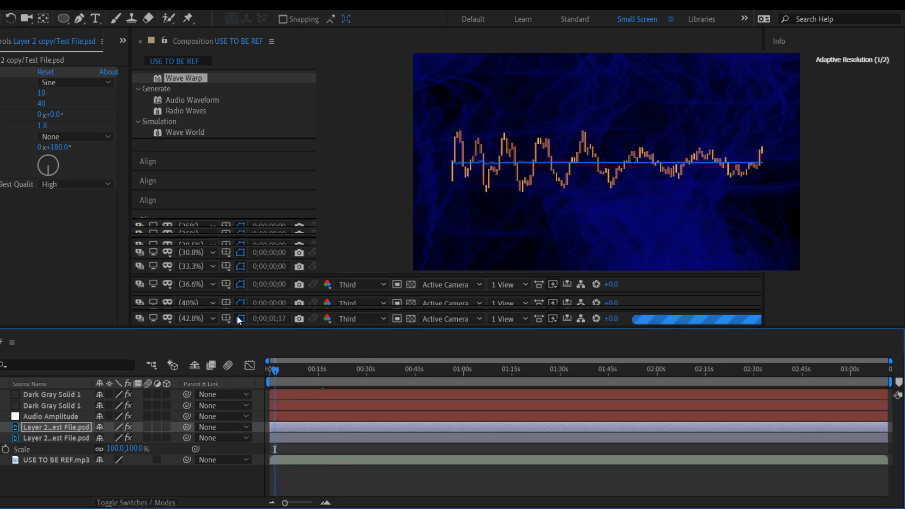
key(space)
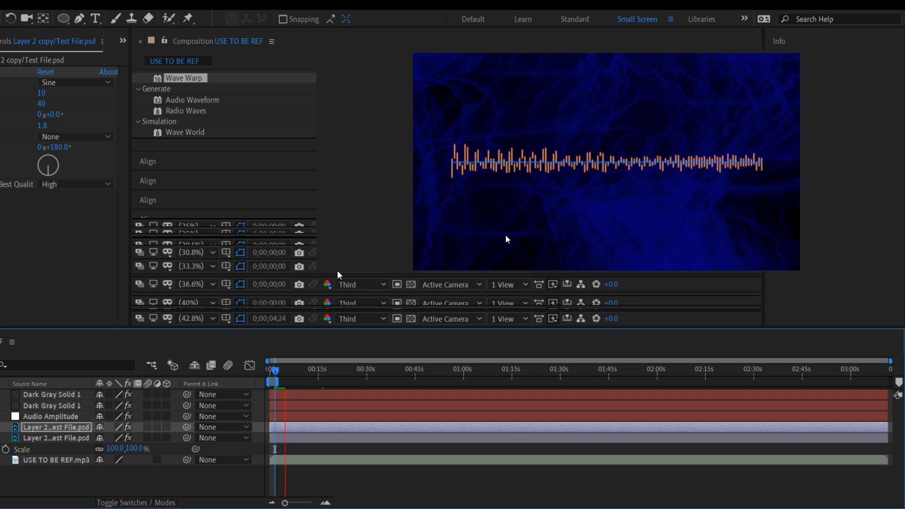
click(92, 202)
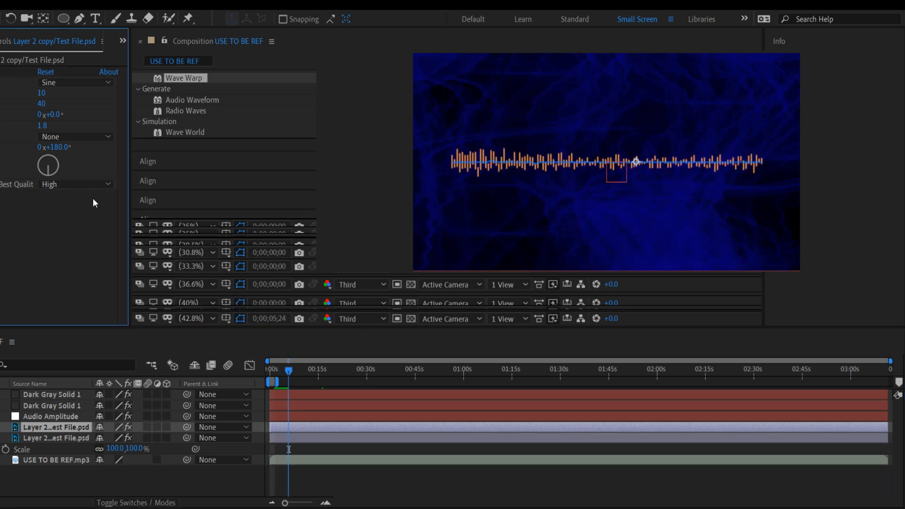
- Set the Wave Warp antialiasing to Low on the selected Layer 2 copy and preview the animation
click(92, 200)
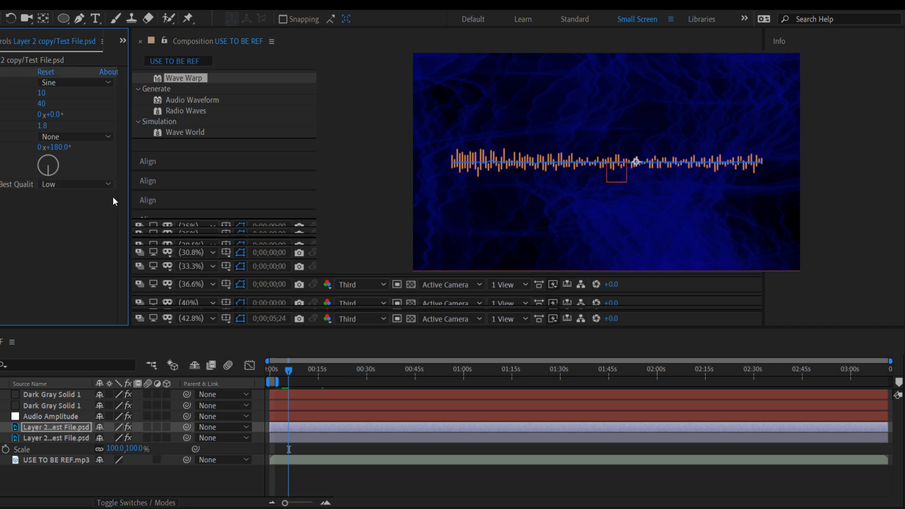
key(space)
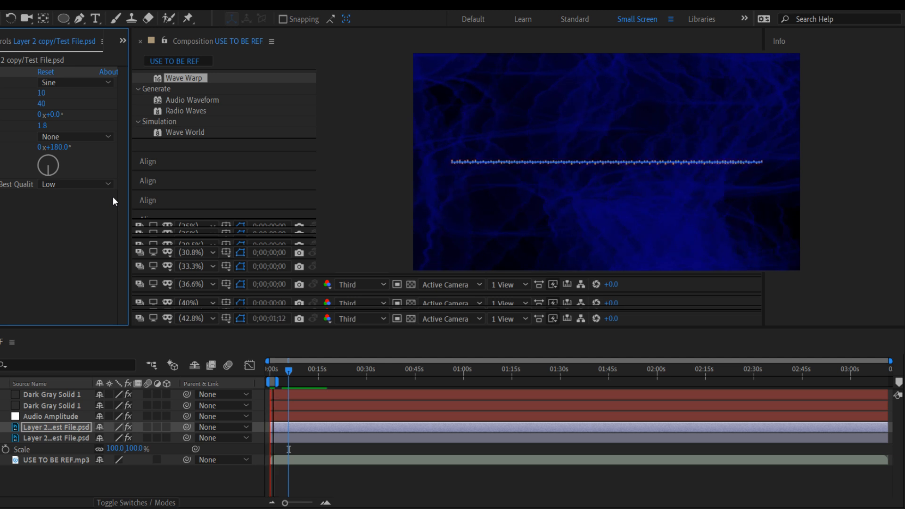
key(space)
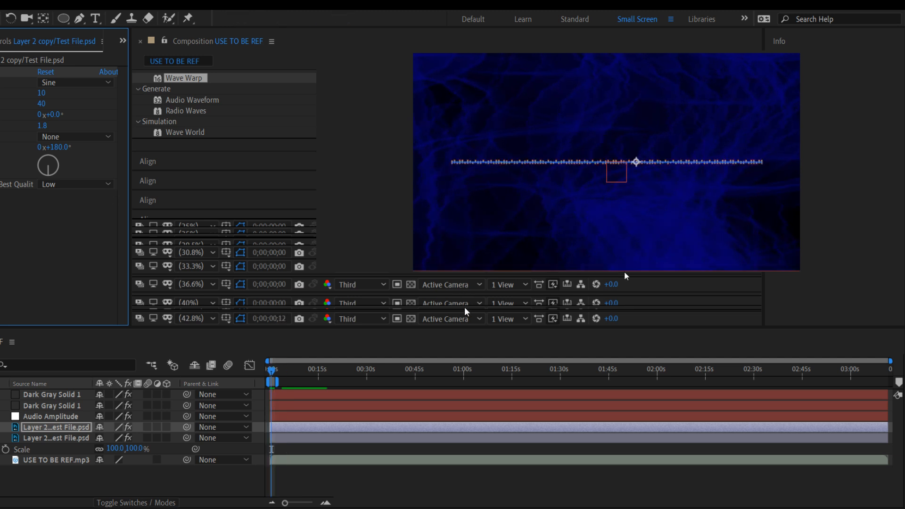
- Extend the work area to the end of the composition and delete the upper duplicate of the Layer 2 Photoshop layer
click(274, 383)
drag(275, 384, 889, 383)
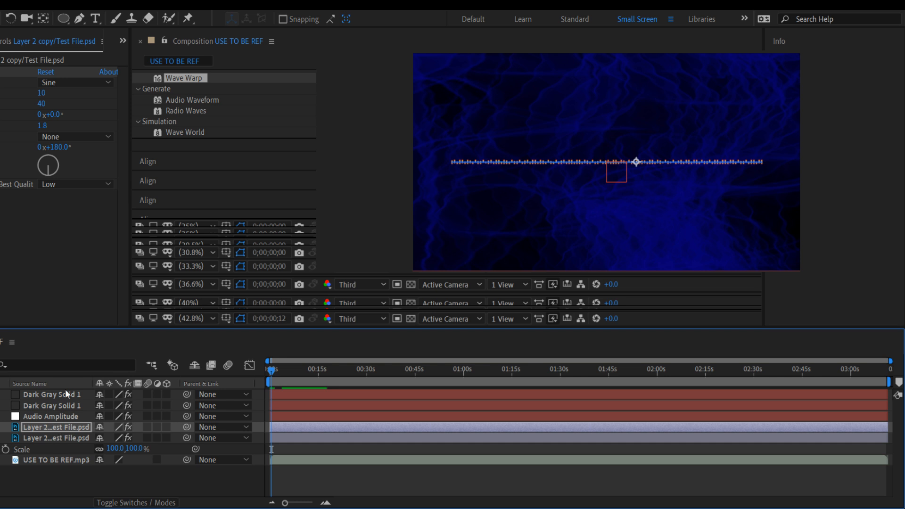
click(76, 426)
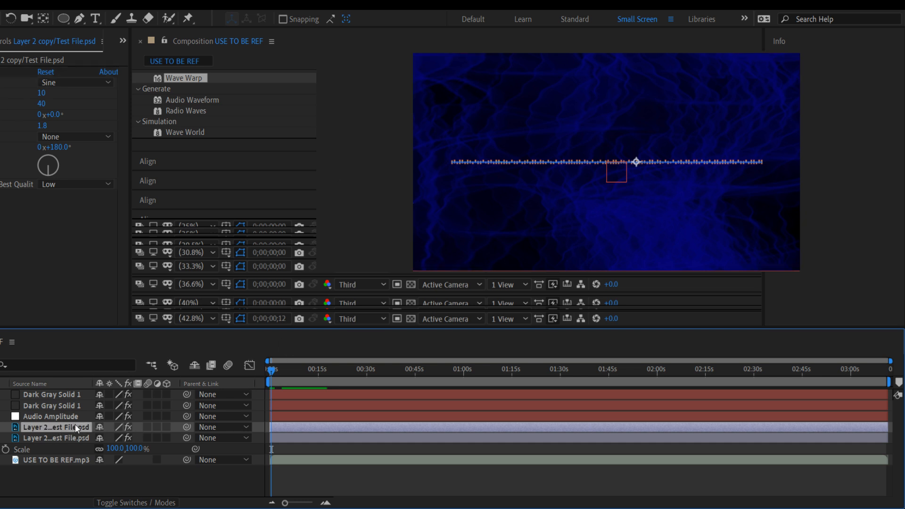
key(Delete)
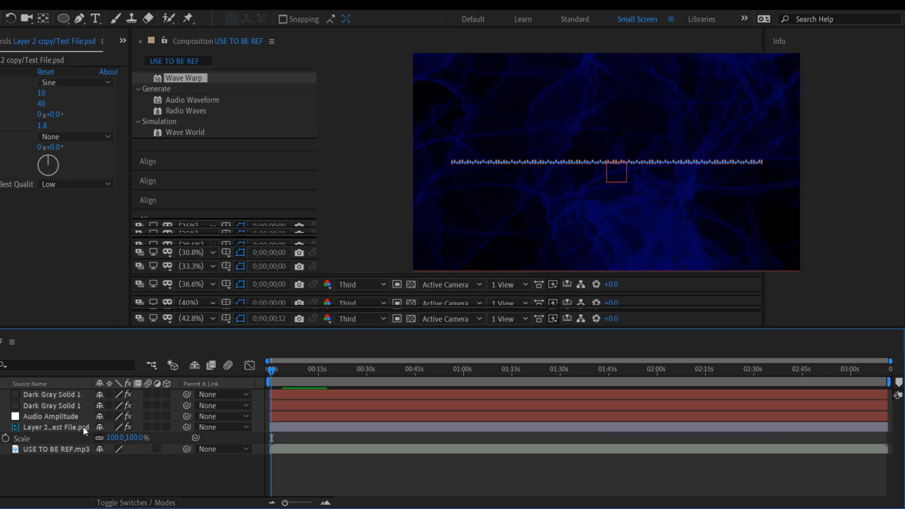
- Set the remaining Layer 2's Wave Warp to Triangle, wave height 33, wave width 64 and wave speed -0.3, and preview it
click(56, 84)
click(69, 123)
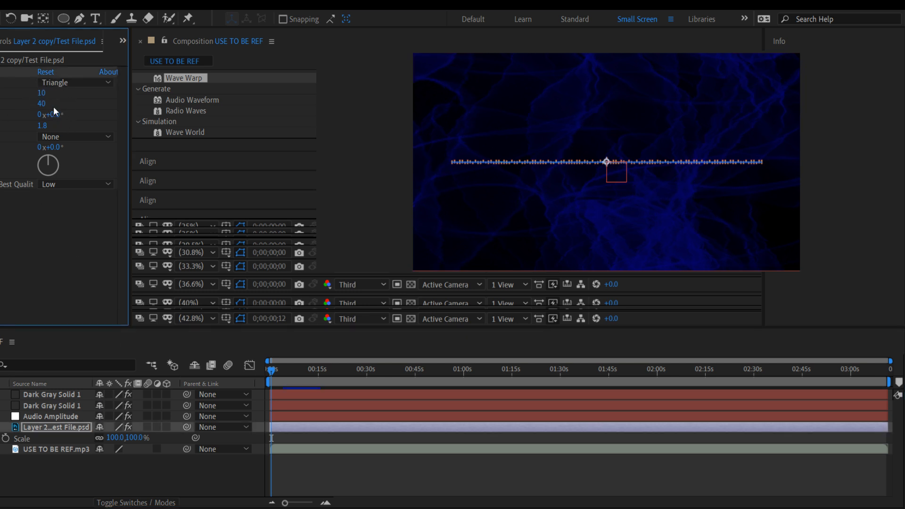
drag(47, 93, 374, 82)
click(54, 115)
drag(42, 126, 3, 133)
key(space)
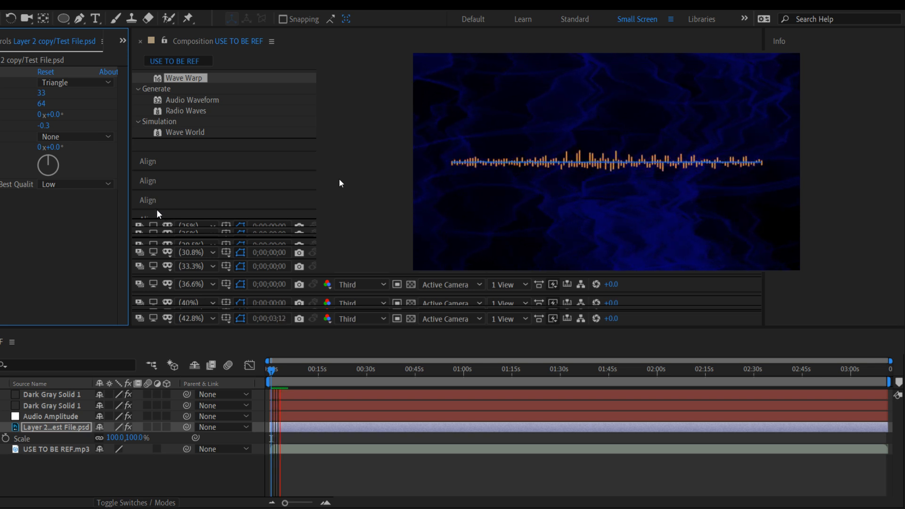
key(space)
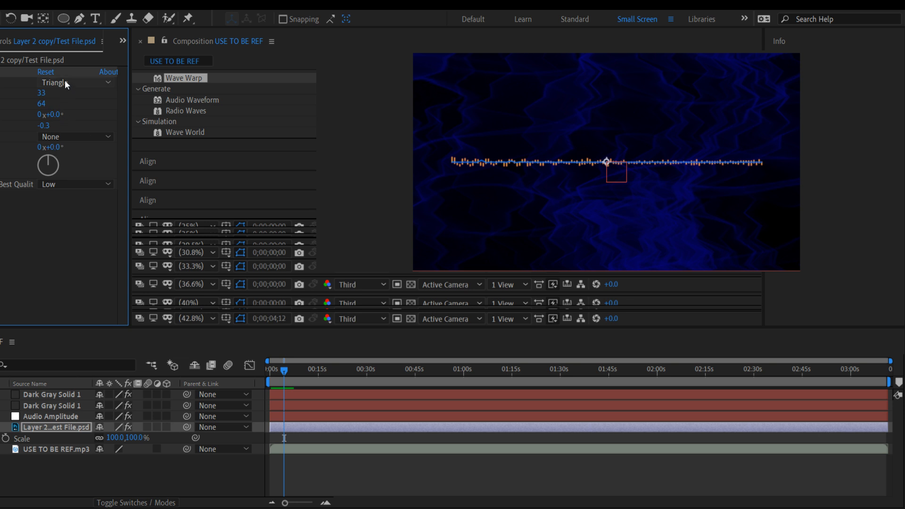
- Try the Sawtooth, Semicircle and Uncircle wave types on the Wave Warp effect and preview the motion
click(68, 134)
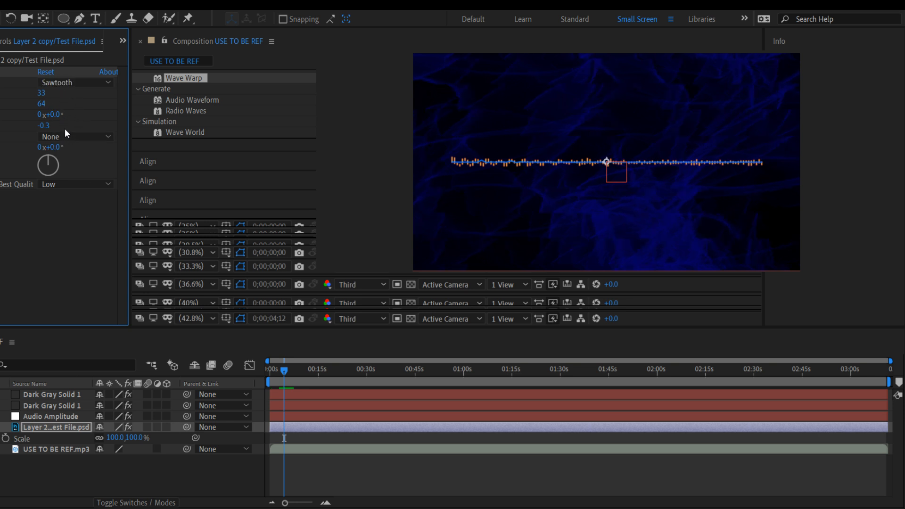
key(space)
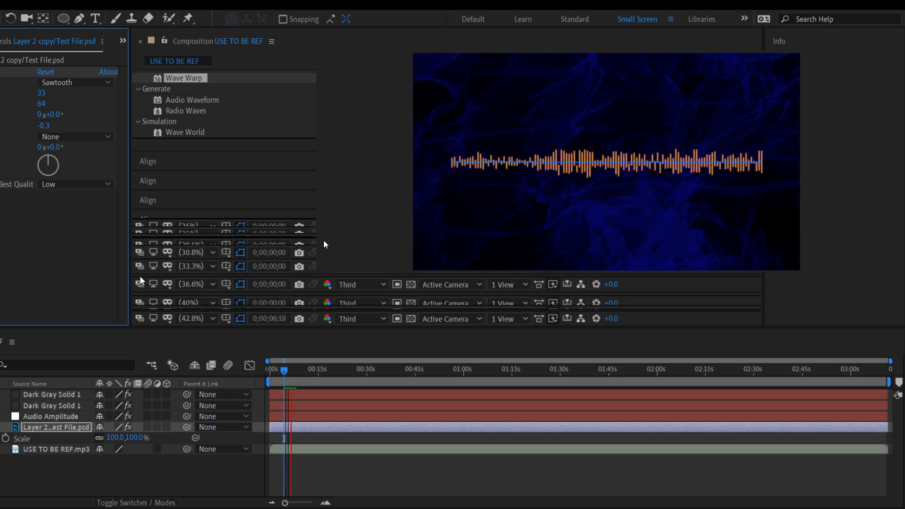
key(space)
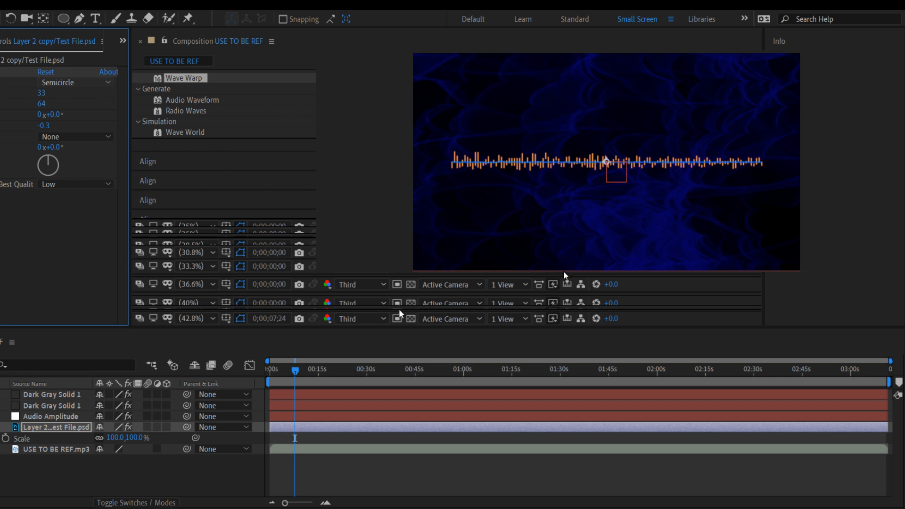
click(67, 171)
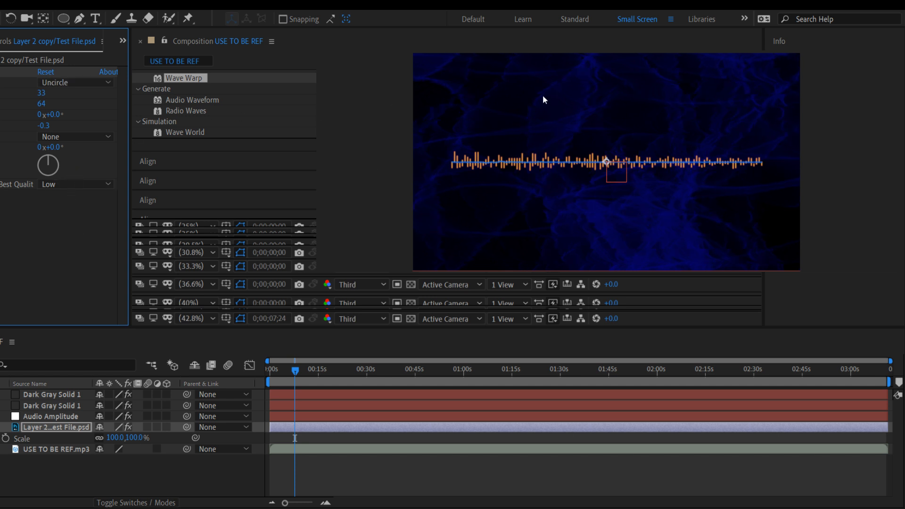
key(space)
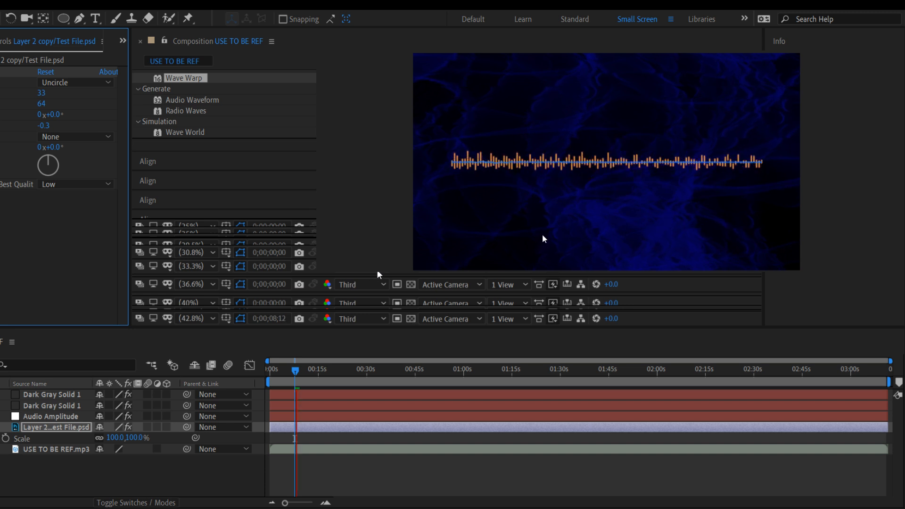
key(space)
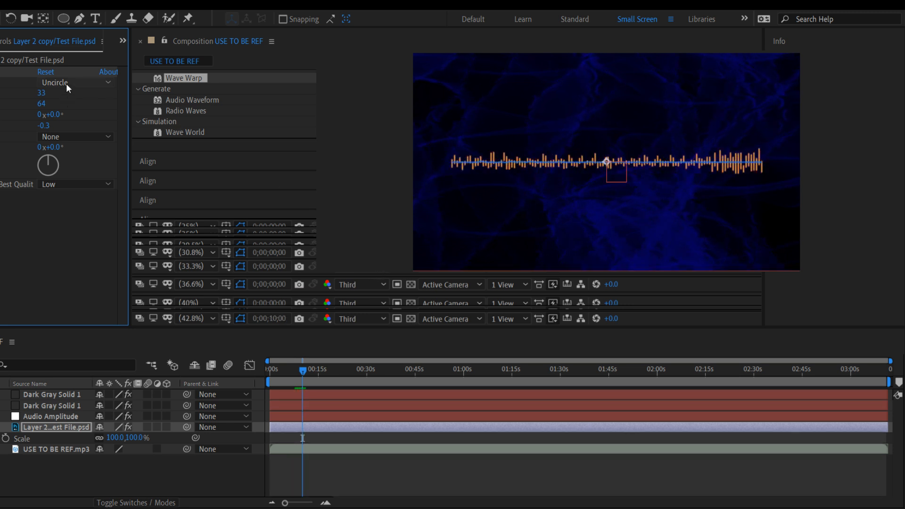
- Try the Noise and Smooth Noise wave types on the Wave Warp effect, playing a preview of each
click(98, 185)
key(space)
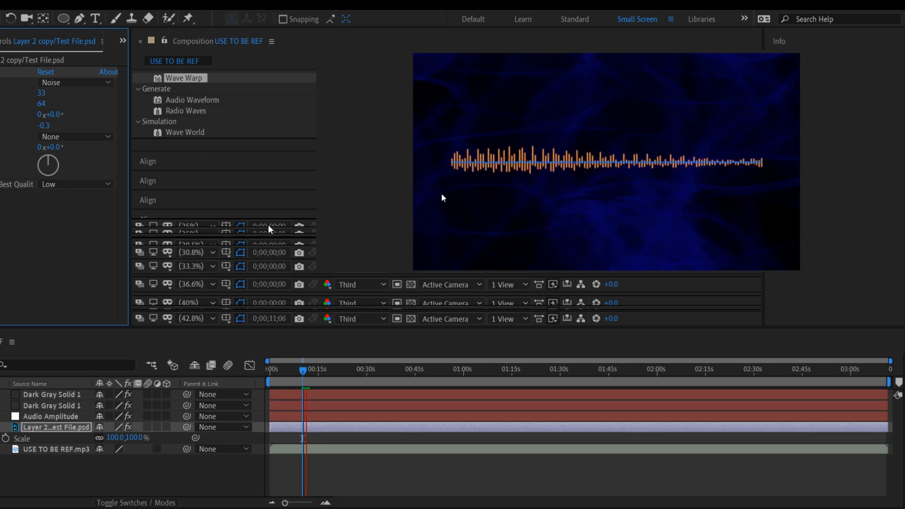
key(space)
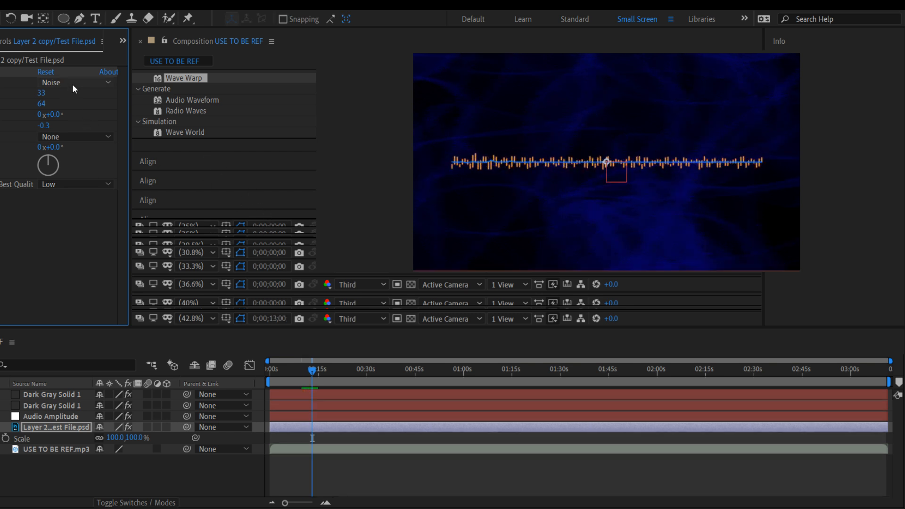
click(102, 190)
key(space)
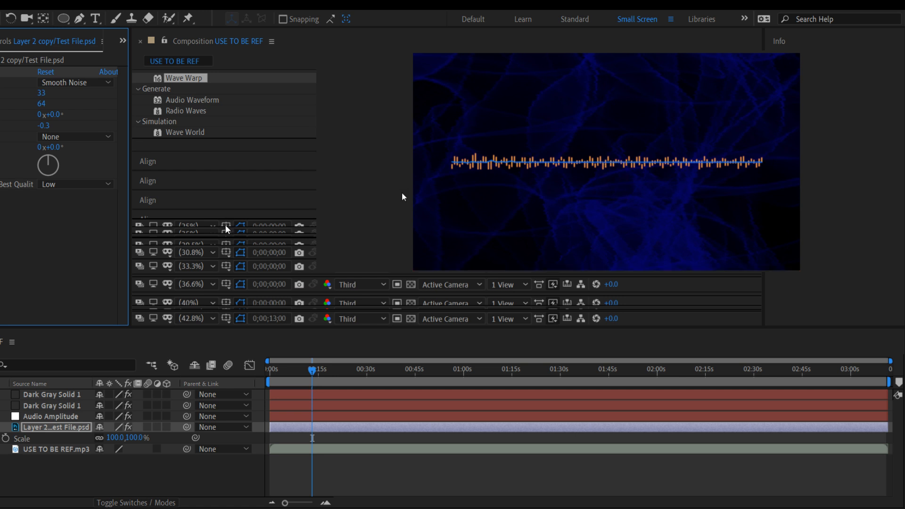
- Set the Wave Warp wave type back to Noise and preview the result
click(75, 82)
click(84, 179)
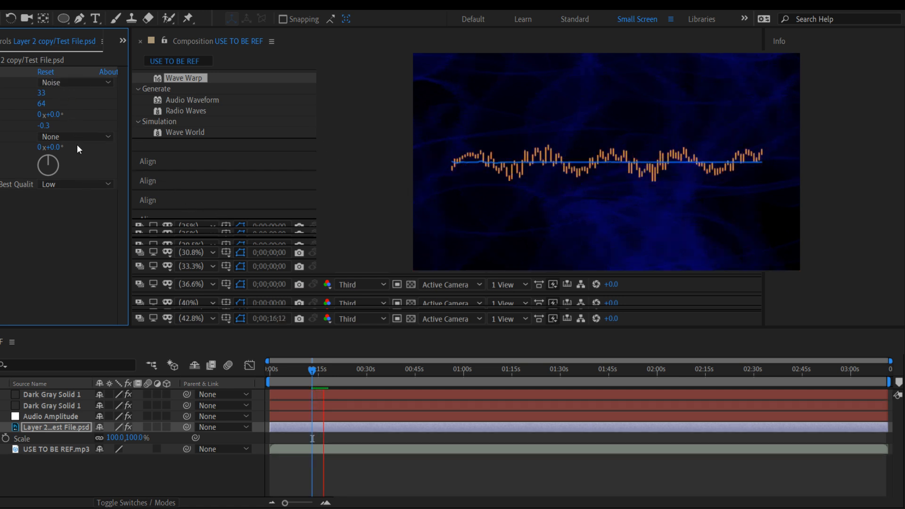
key(space)
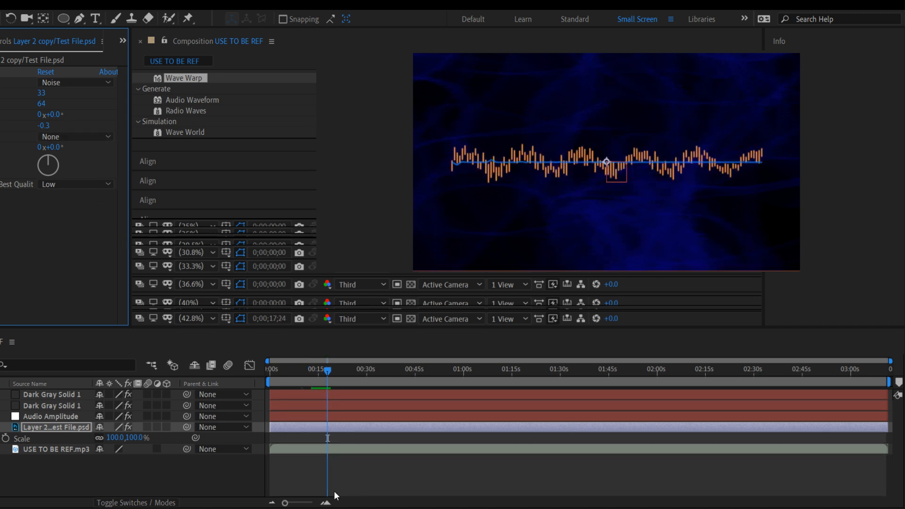
key(space)
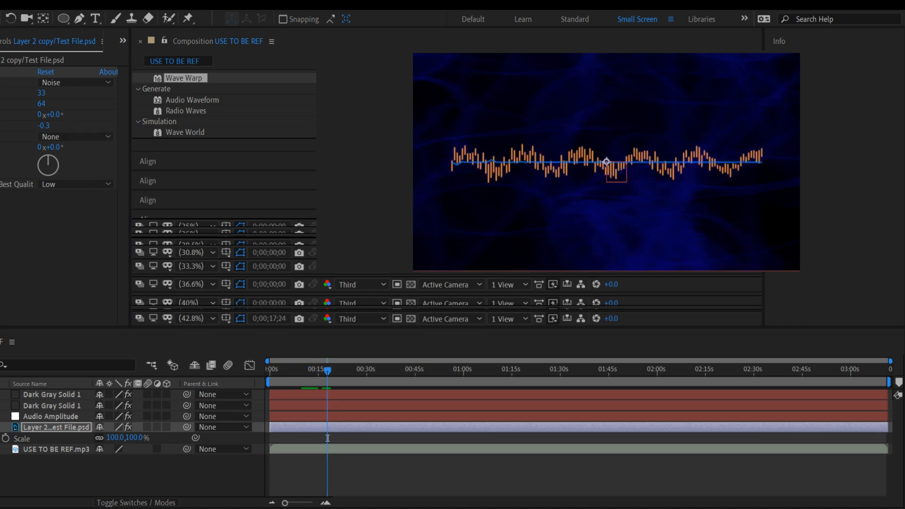
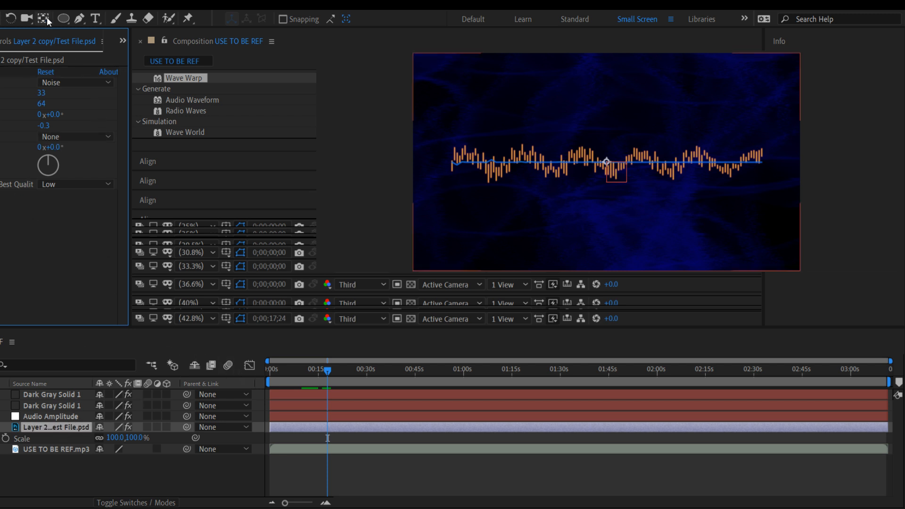
- Add the Layer 2 copy Photoshop footage to the timeline above the existing Layer 2, and delete it again
click(121, 41)
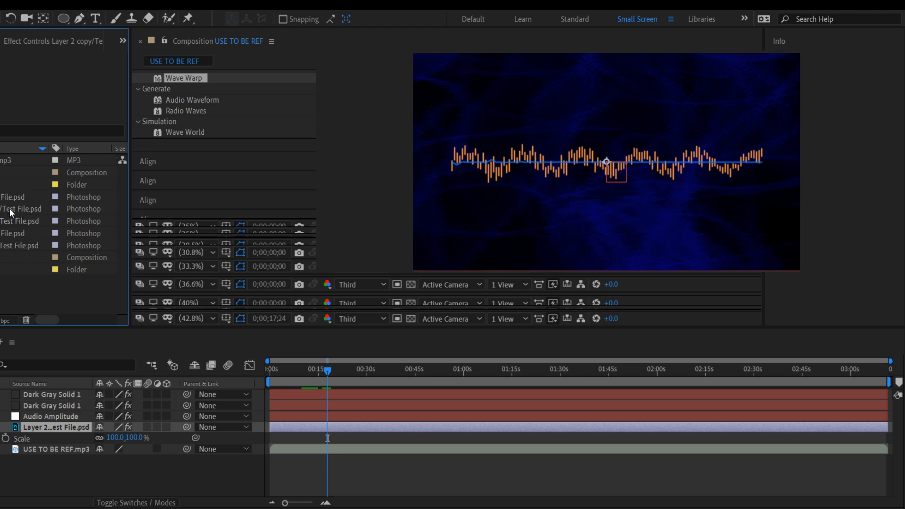
drag(8, 212, 64, 421)
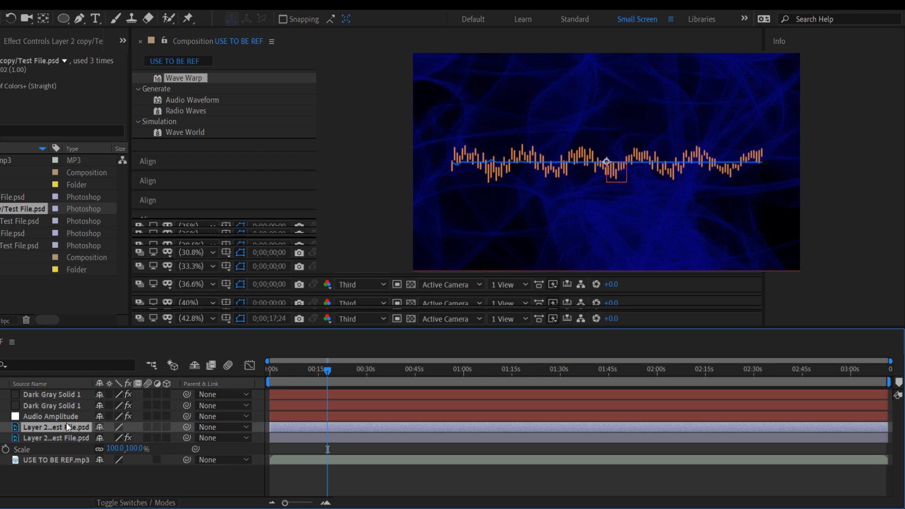
key(Delete)
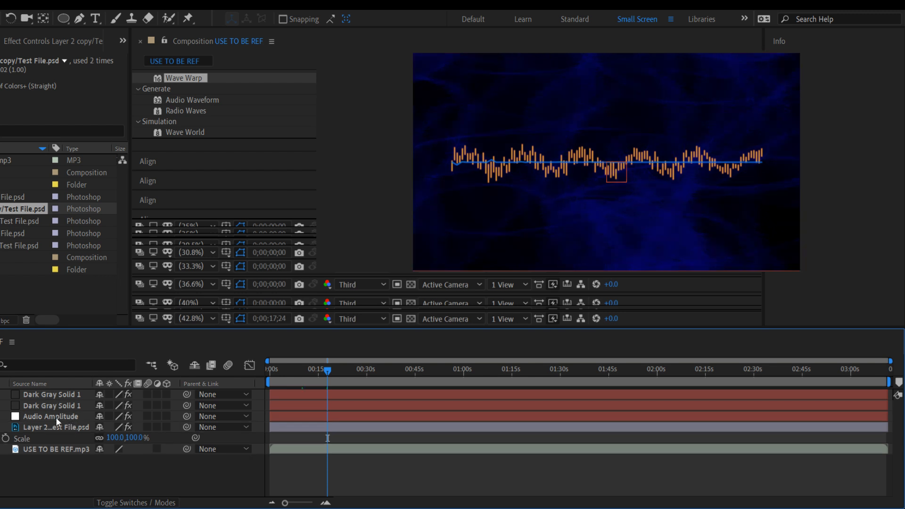
- Delete the Audio Amplitude layer and regenerate it by converting the audio of USE TO BE REF.mp3 to keyframes
click(53, 418)
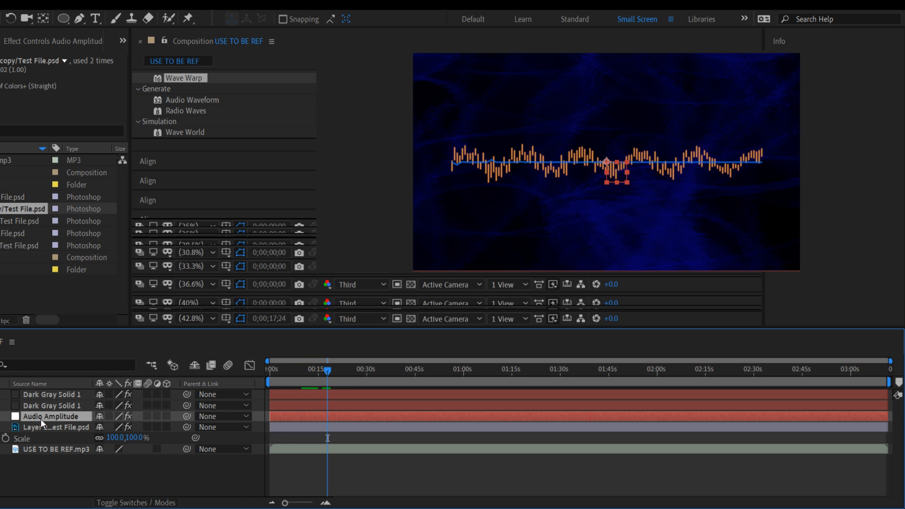
key(Delete)
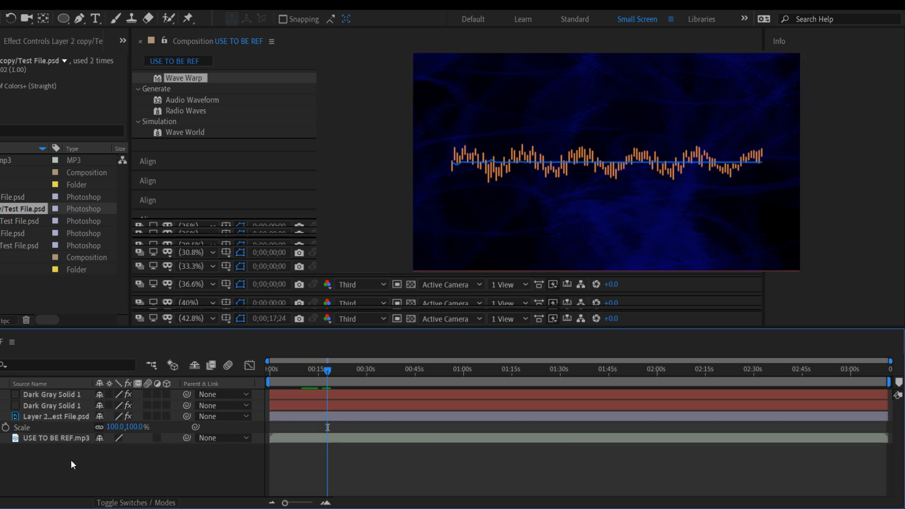
click(61, 441)
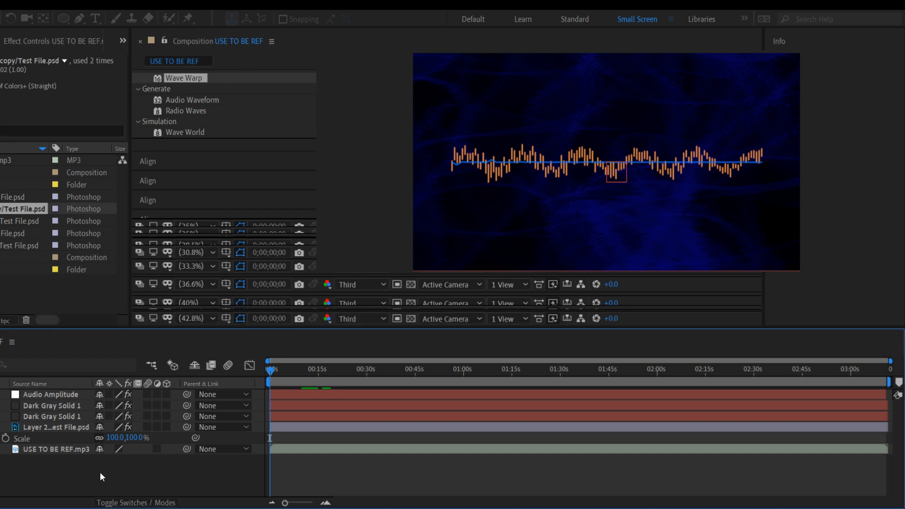
- Move the Audio Amplitude layer below the two Dark Gray Solid layers, directly above Layer 2
click(53, 397)
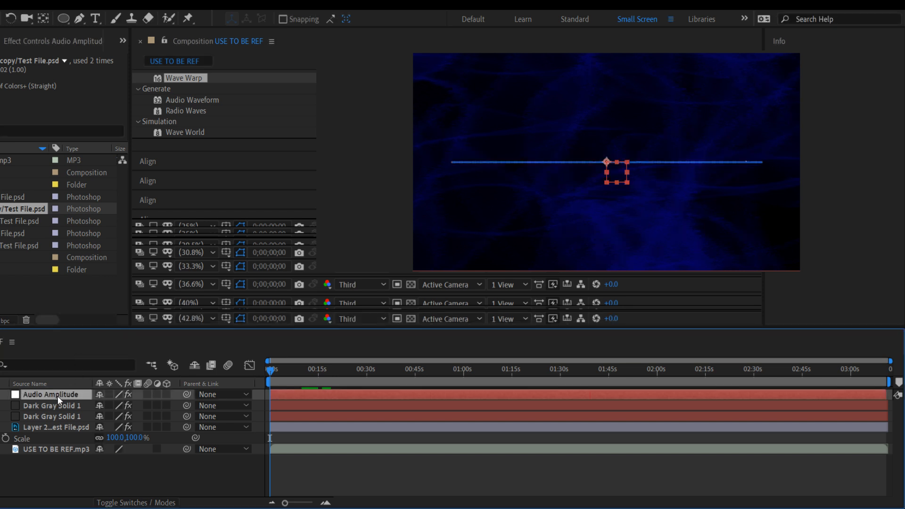
drag(58, 397, 55, 420)
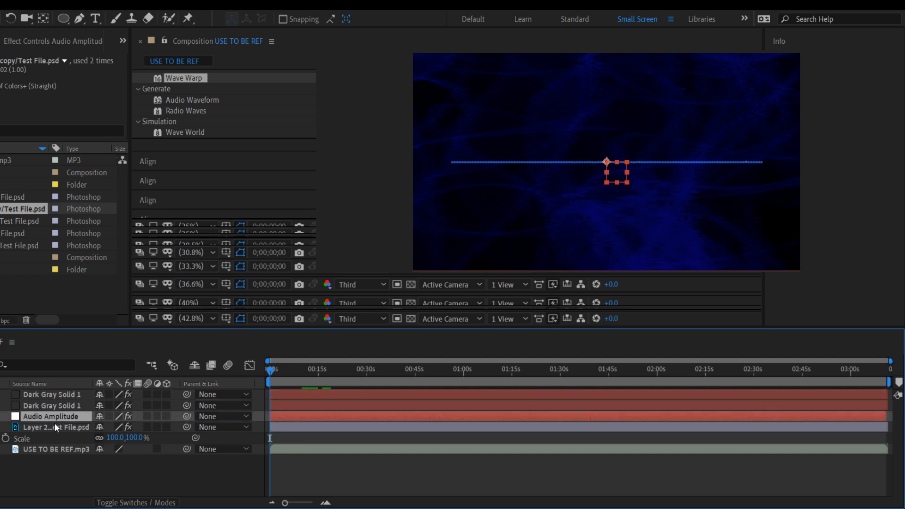
- Expand the Layer 2 Photoshop layer's effects in the timeline to show the Wave Warp properties
click(0, 428)
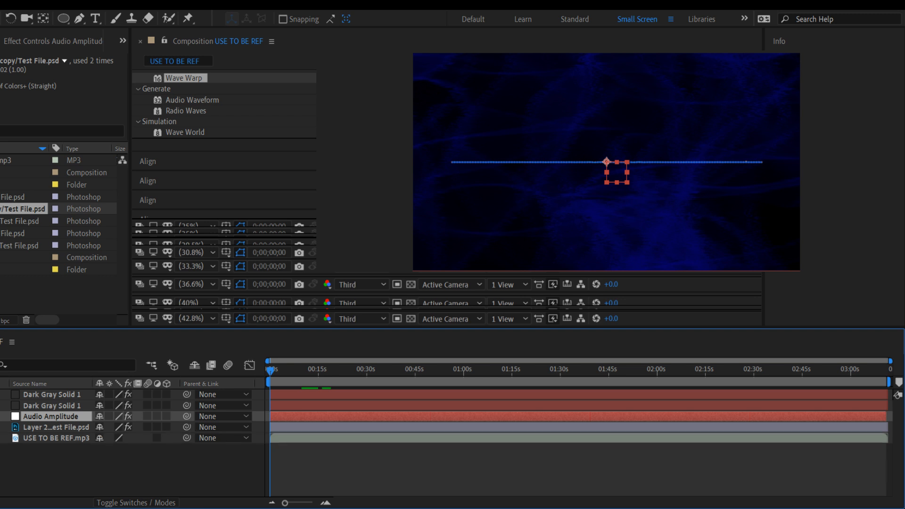
click(0, 427)
click(0, 438)
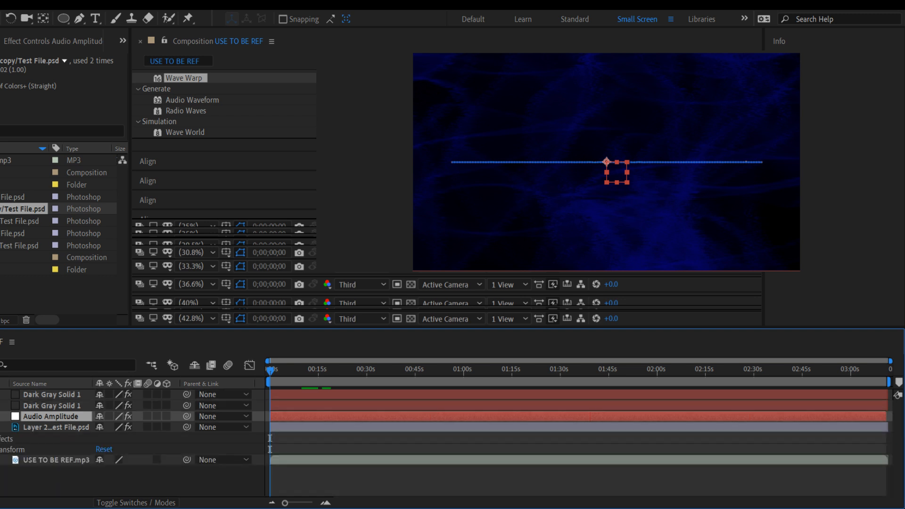
click(1, 439)
click(1, 449)
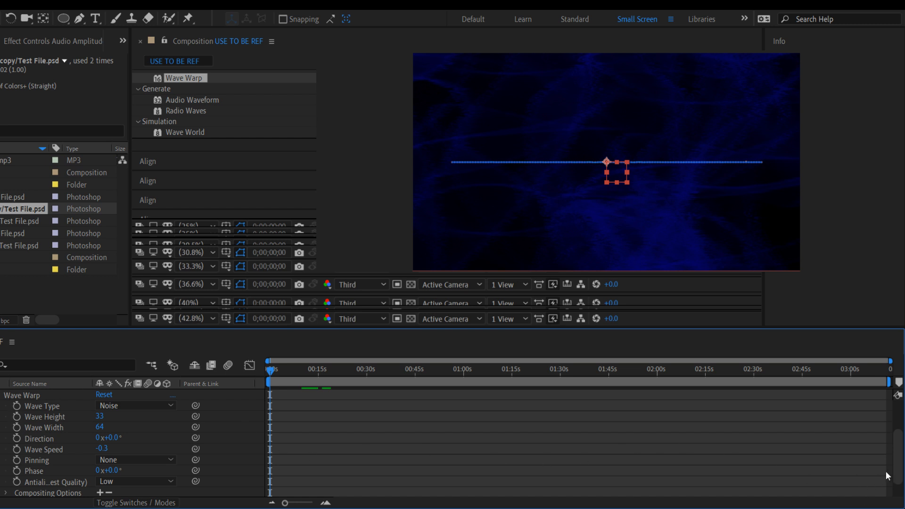
- Mark both Dark Gray Solid 1 layers as shy
drag(899, 476, 901, 442)
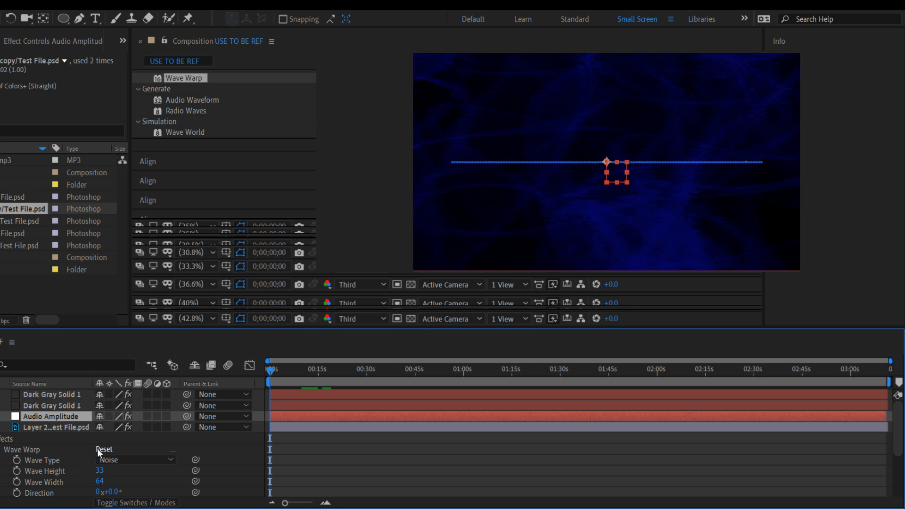
drag(100, 394, 98, 407)
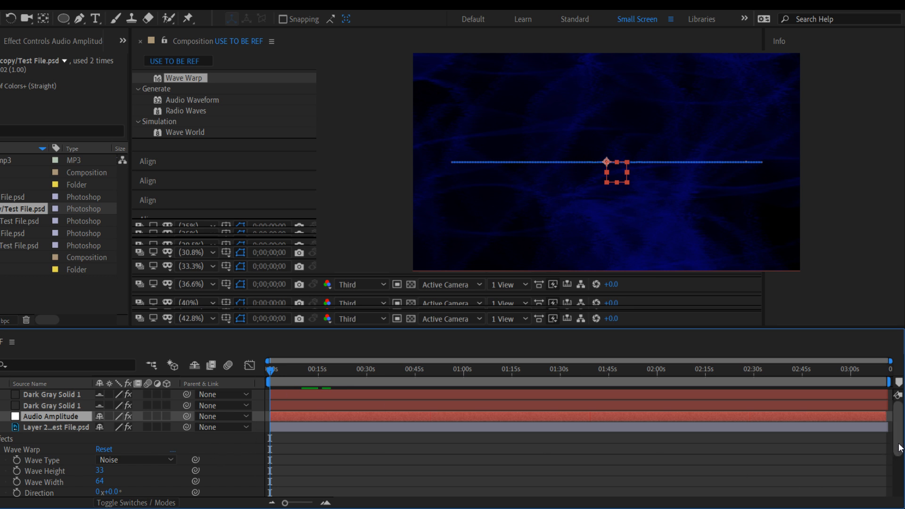
- Mark the USE TO BE REF.mp3 layer as shy and hide all shy layers in the timeline
scroll(902, 438, down, 4)
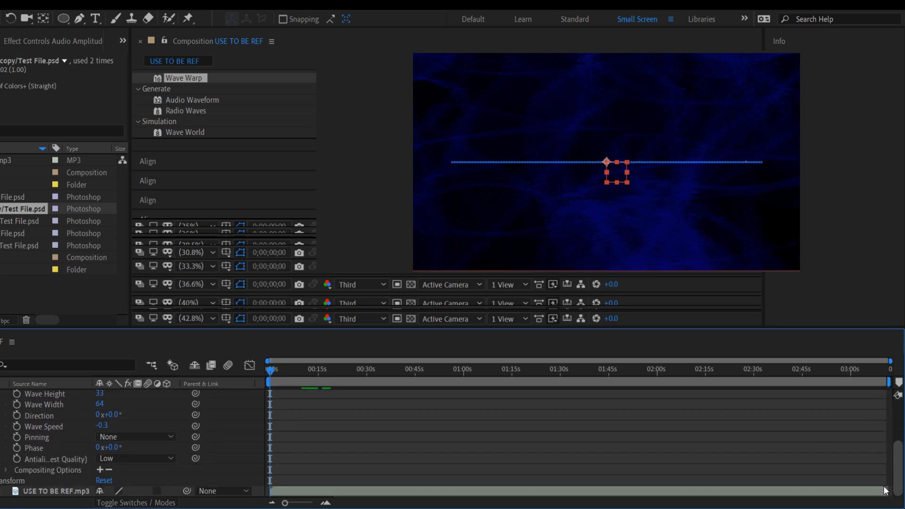
click(99, 491)
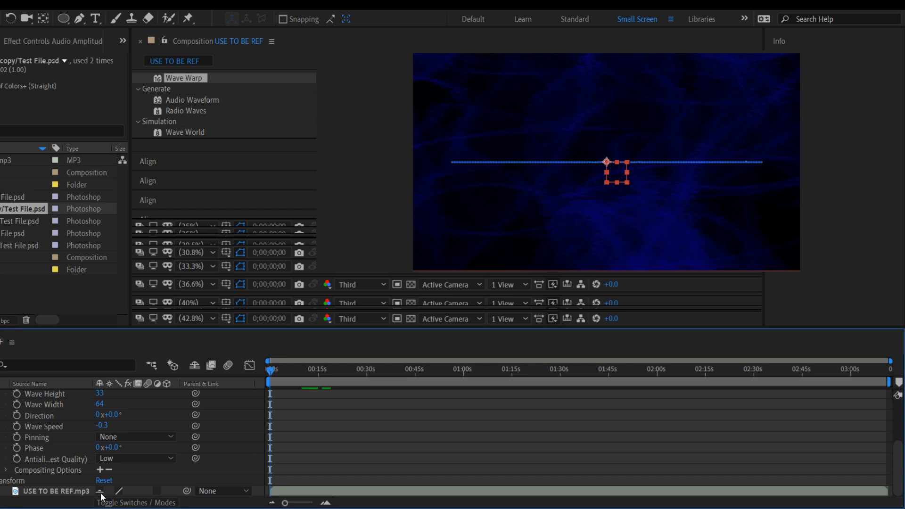
click(195, 366)
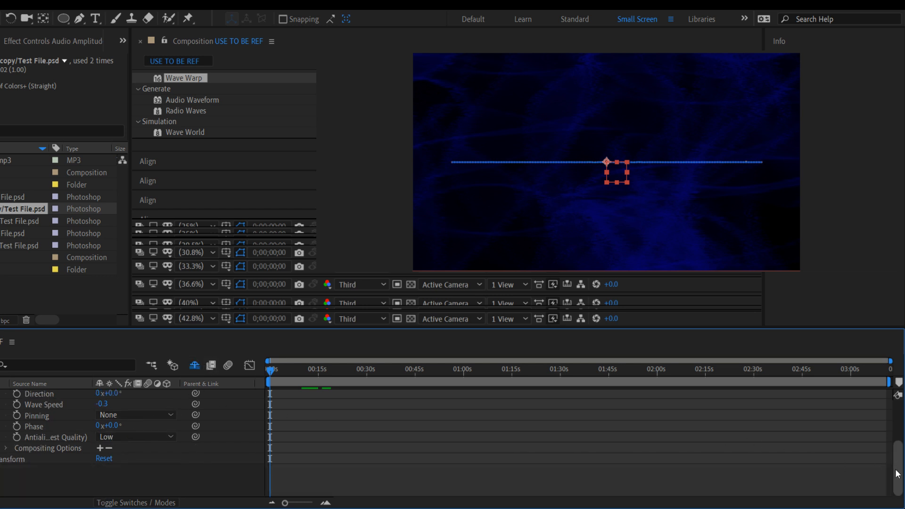
- Enlarge the timeline panel upward until all of Layer 2's Wave Warp properties fit in it
scroll(898, 475, up, 4)
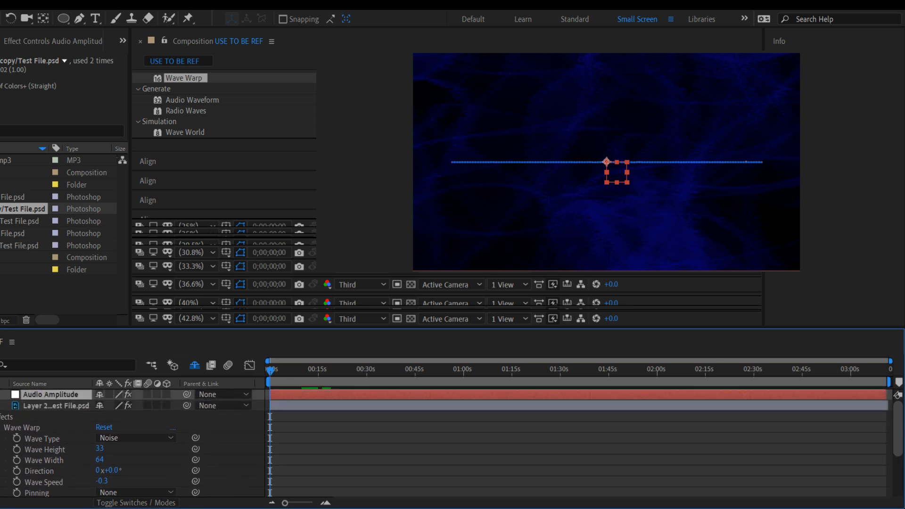
scroll(899, 396, down, 4)
scroll(898, 399, up, 4)
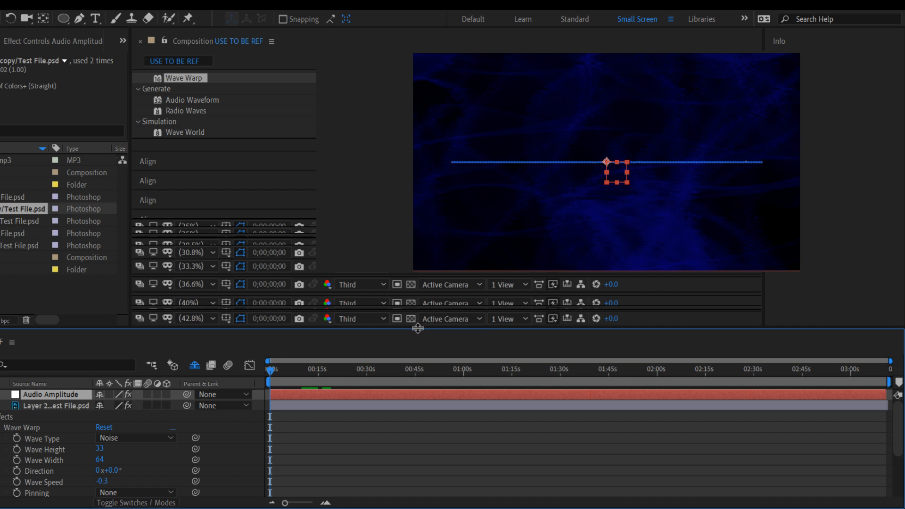
drag(417, 328, 418, 279)
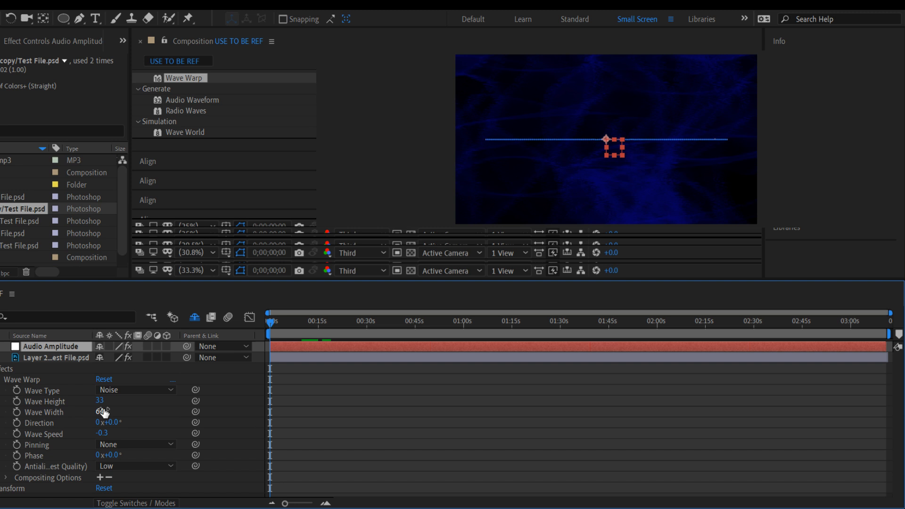
key(grave)
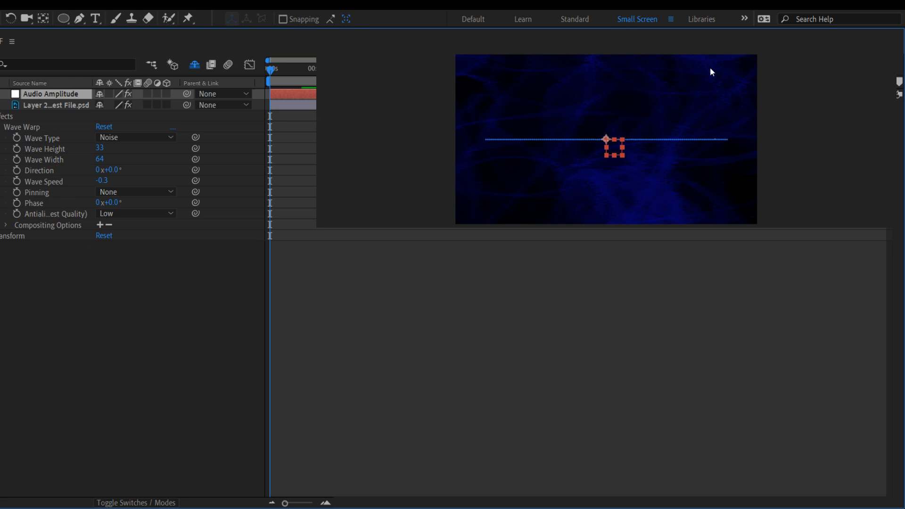
key(grave)
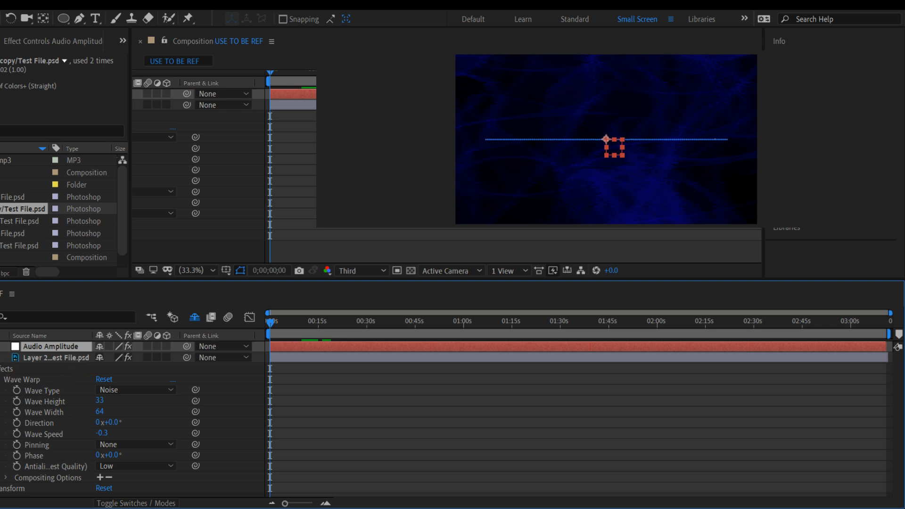
- Delete the Left Channel and Right Channel effects from the Audio Amplitude layer and expand Both Channels to its Slider
click(1, 346)
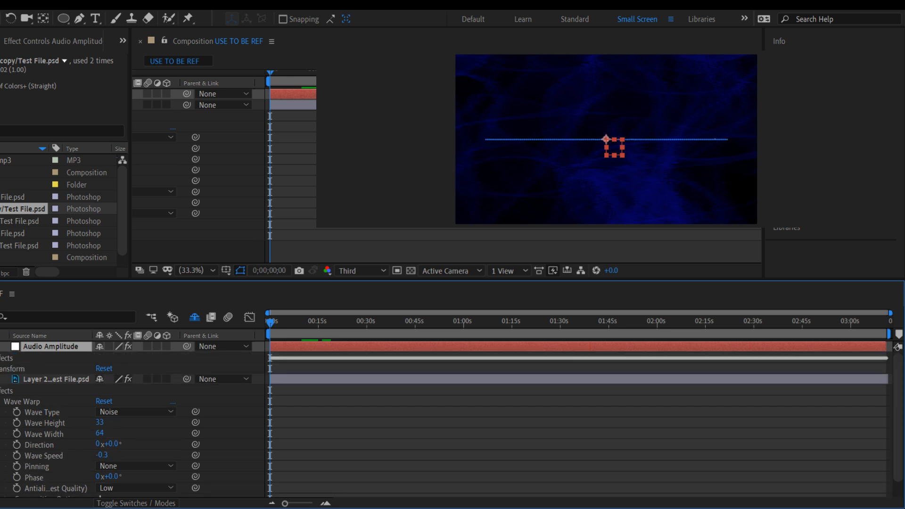
click(1, 358)
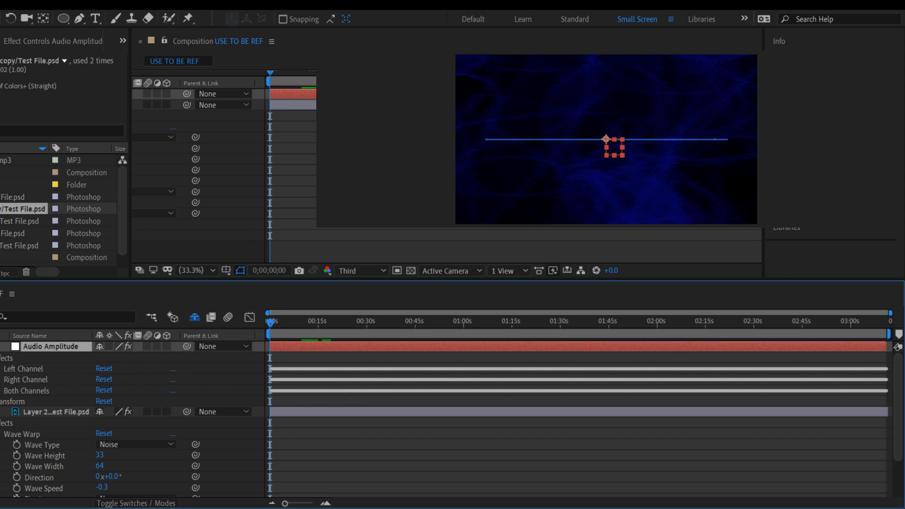
click(15, 370)
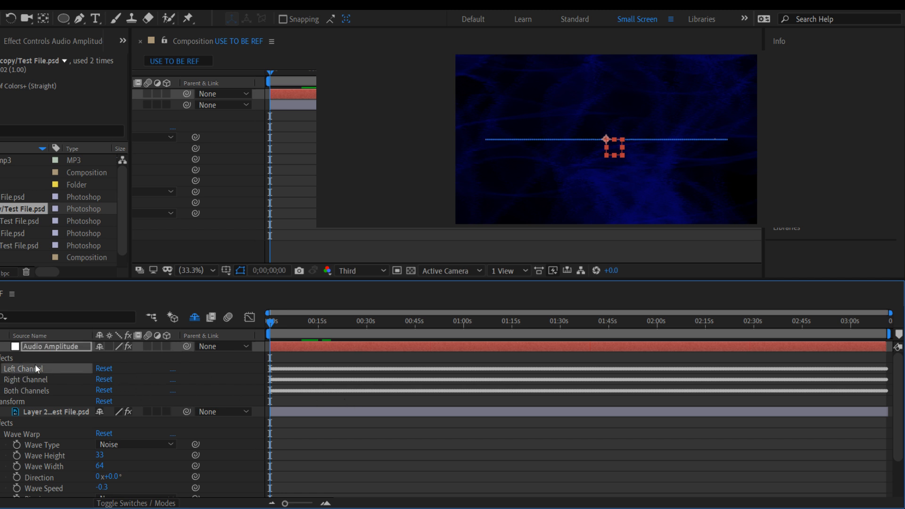
shift+click(15, 380)
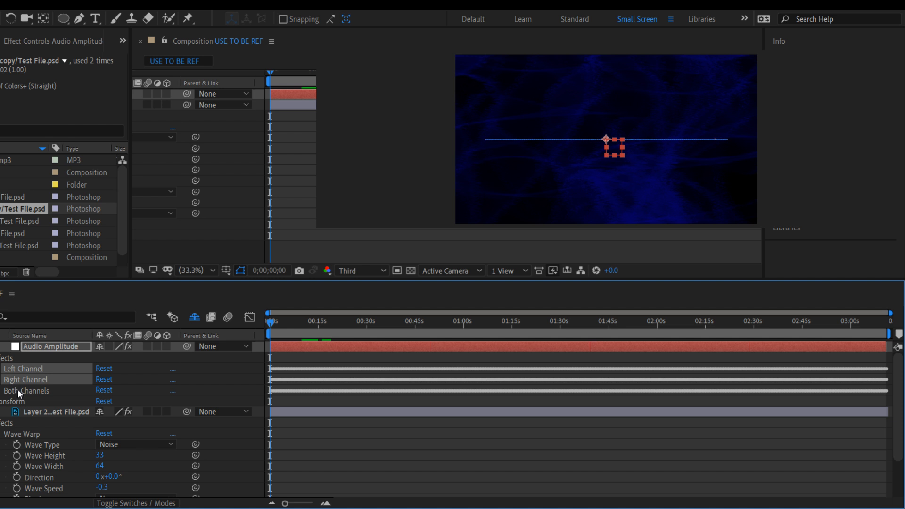
key(Delete)
click(24, 369)
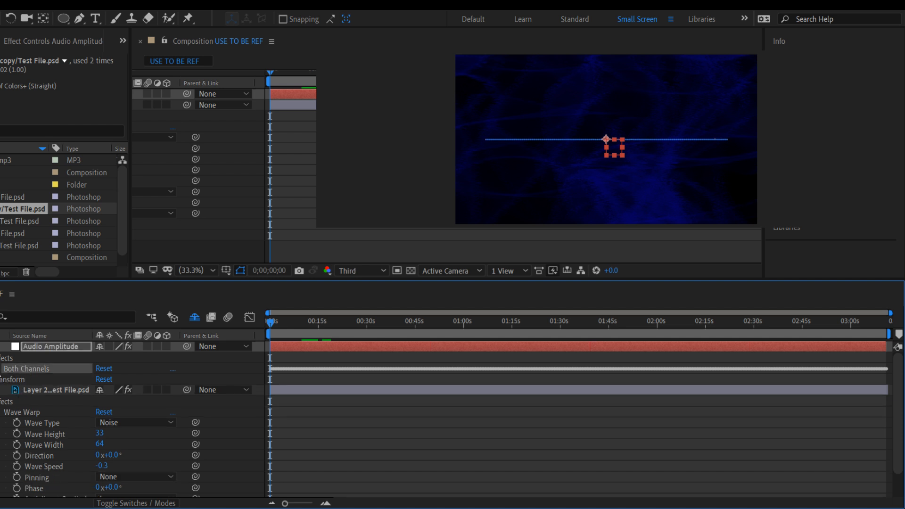
click(0, 369)
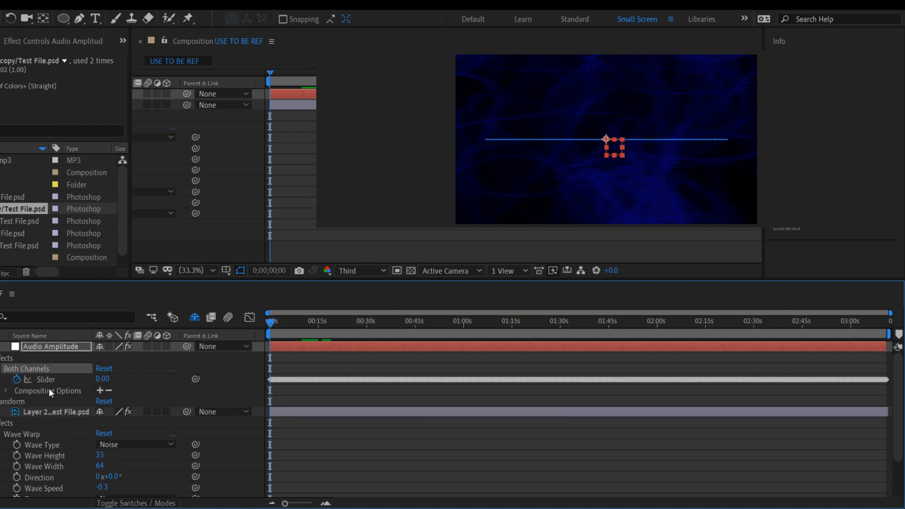
- Link the Both Channels Slider to Layer 2's Wave Height property and preview the composition
click(197, 378)
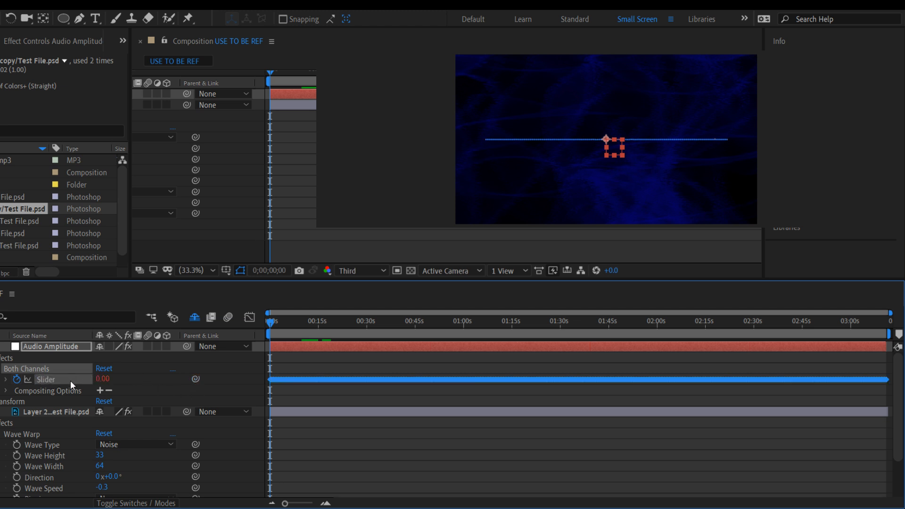
drag(195, 380, 44, 442)
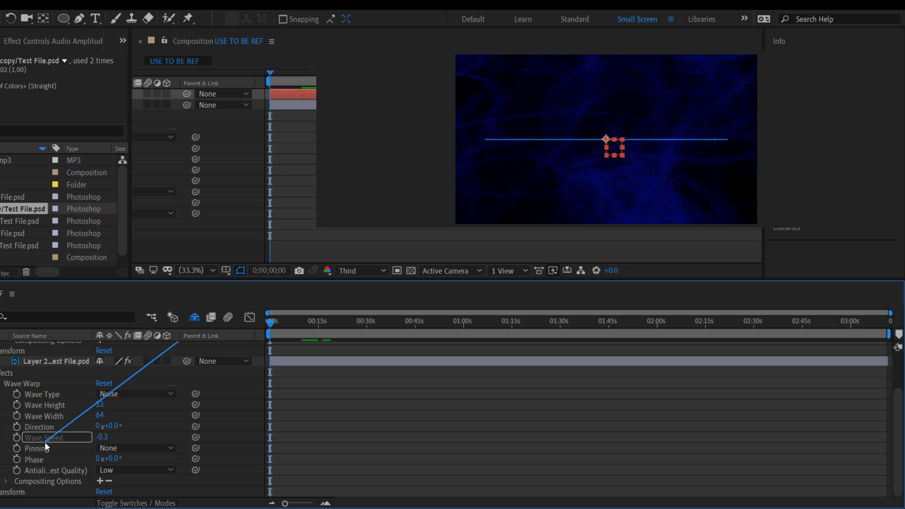
drag(45, 442, 34, 414)
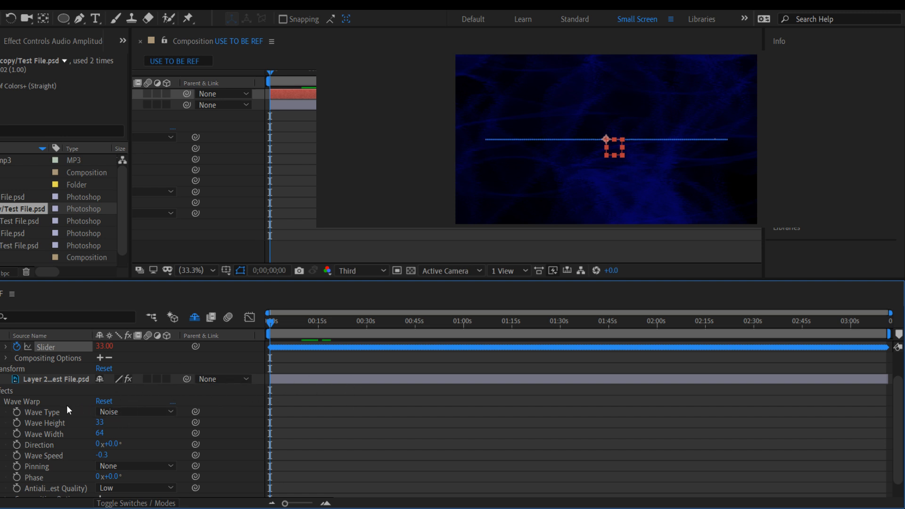
key(space)
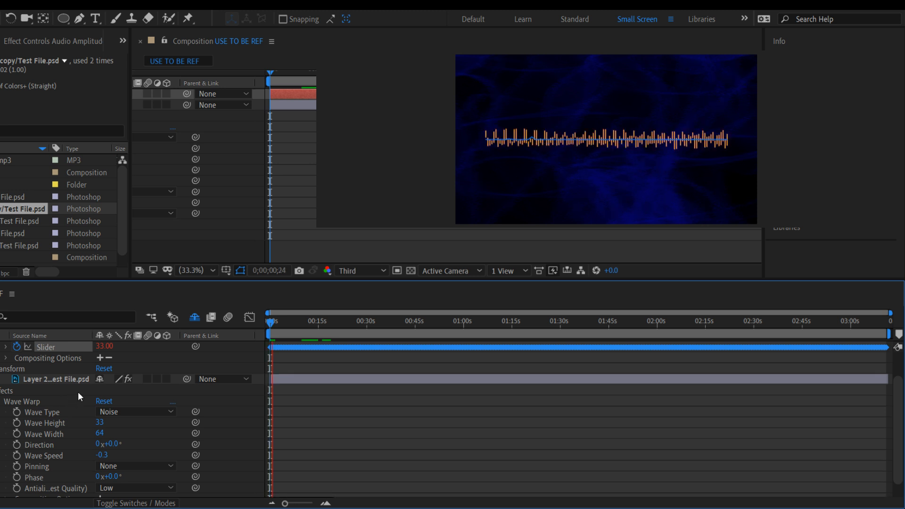
key(space)
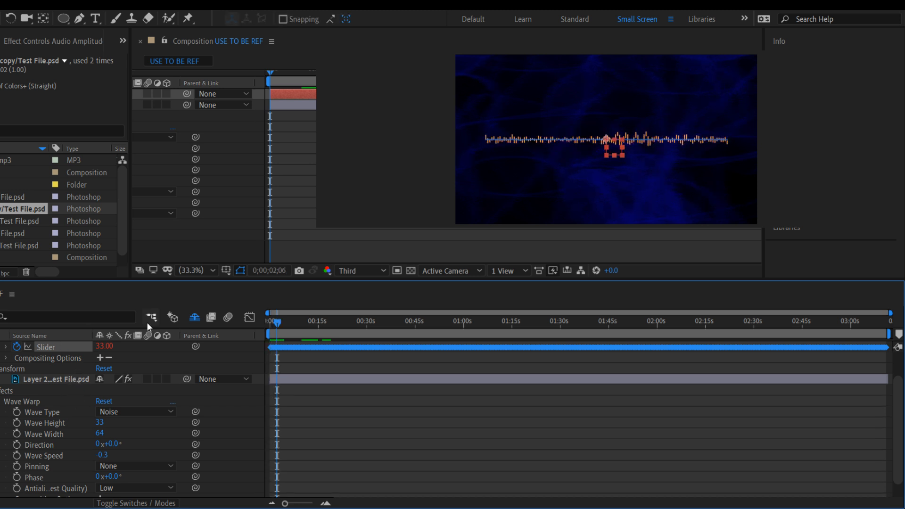
- Show the shy layers again and turn off the visibility of both Dark Gray Solid 1 layers
scroll(100, 345, up, 1)
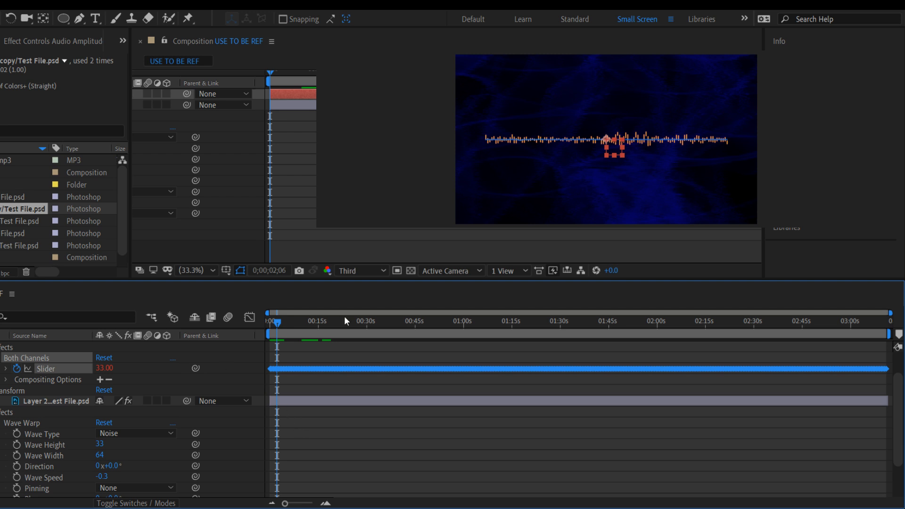
click(895, 413)
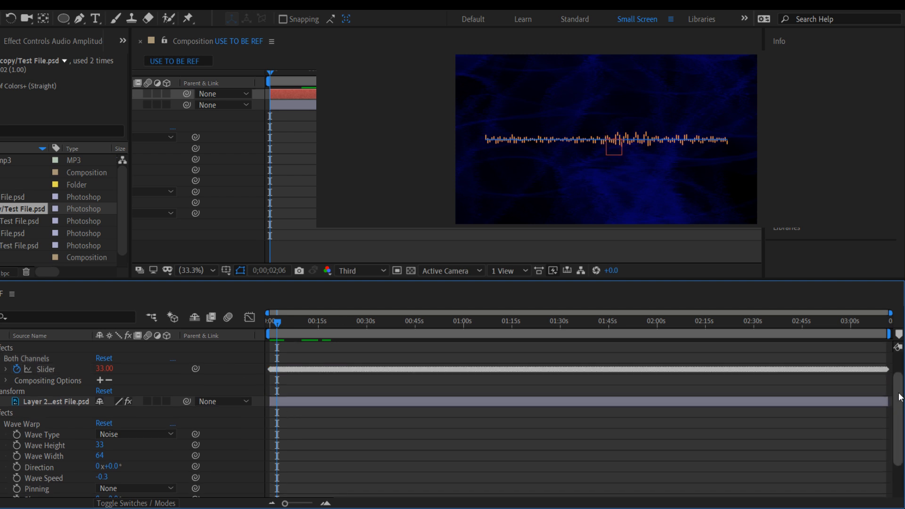
scroll(895, 413, up, 1)
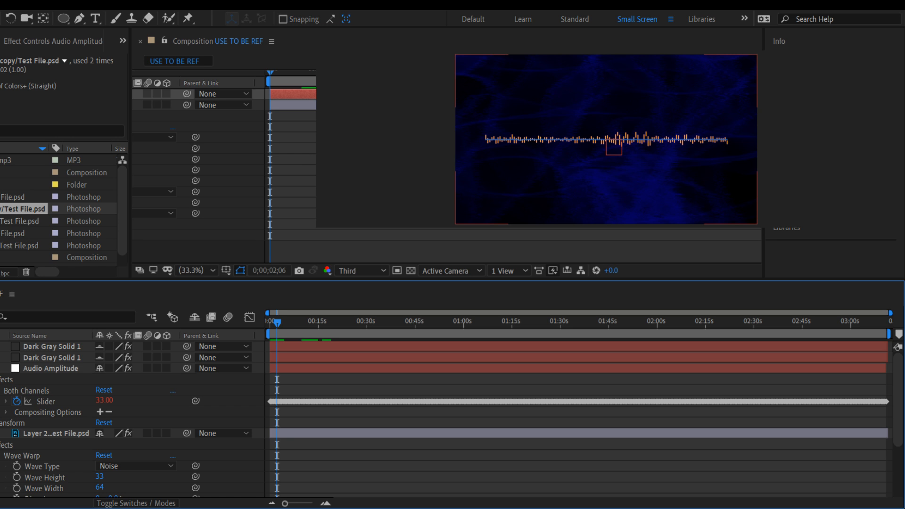
click(0, 346)
click(0, 358)
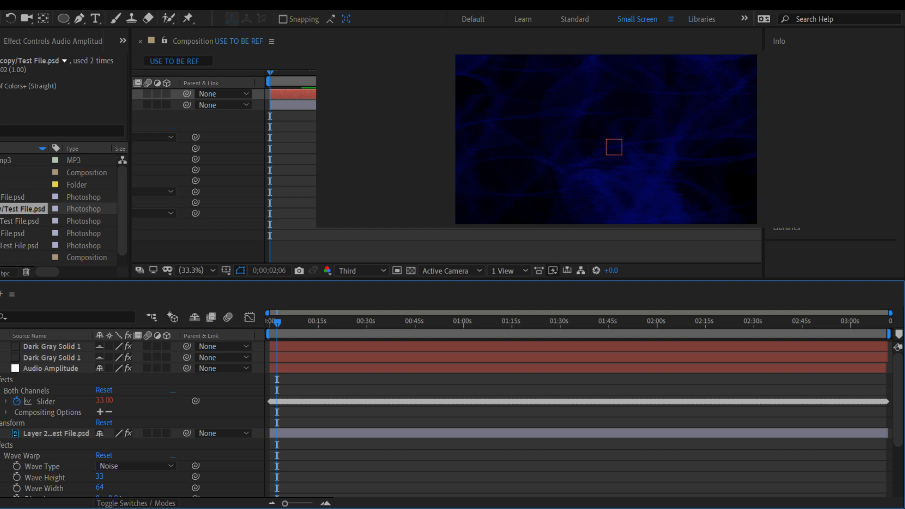
click(0, 347)
click(0, 346)
- Play back a few seconds of the composition to check how the background alone moves with the audio
drag(892, 385, 880, 431)
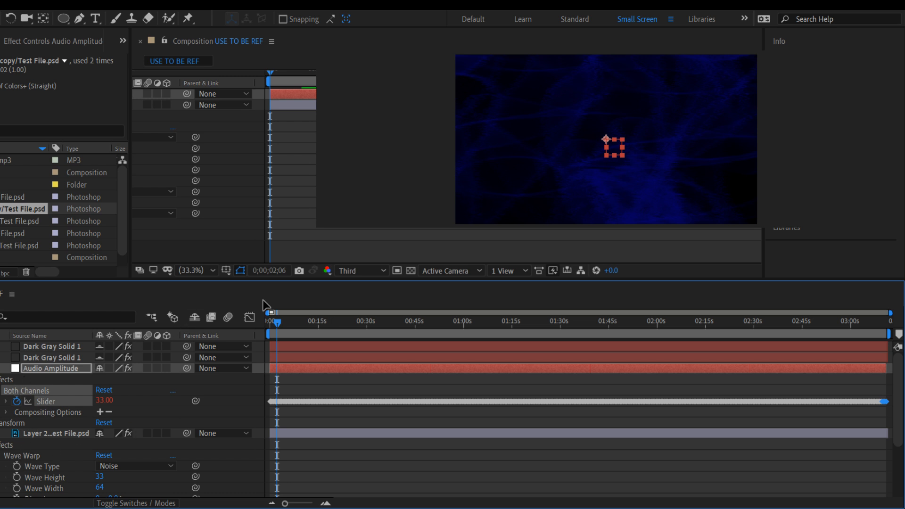
key(space)
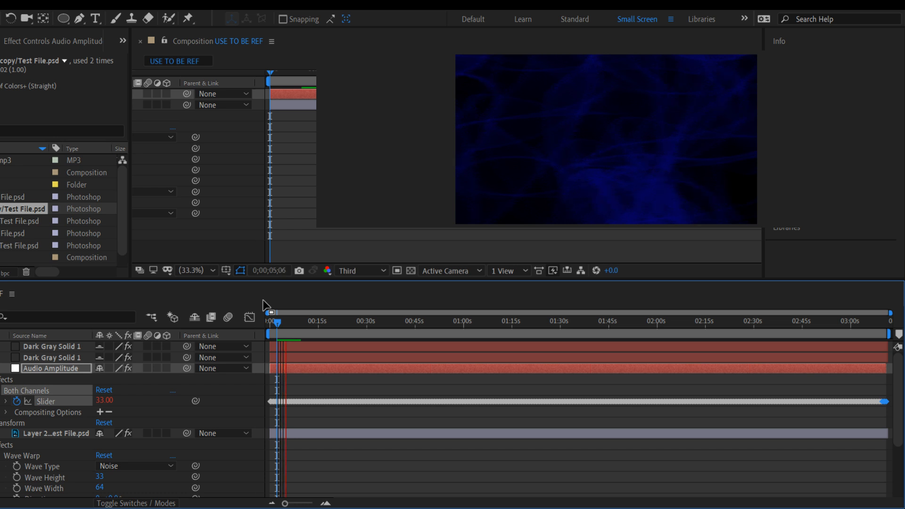
key(space)
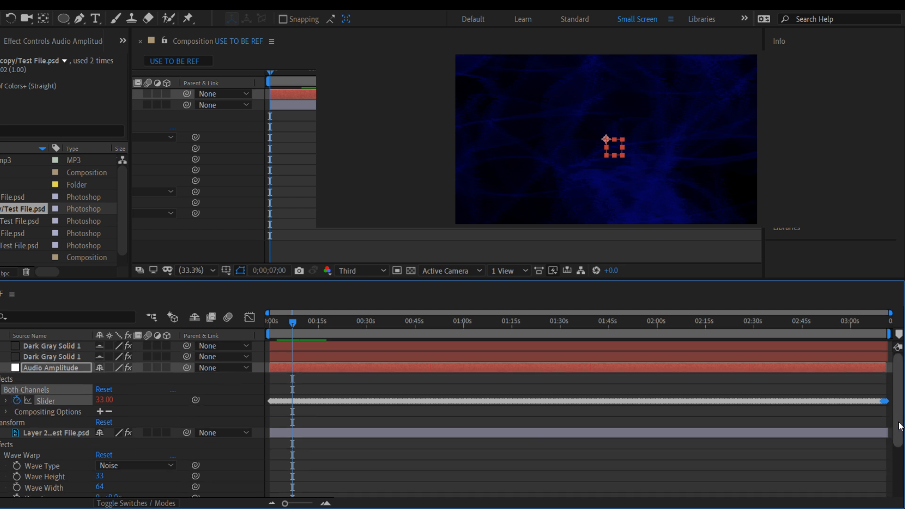
- Add an expression to Layer 2's Wave Height and reset the Both Channels Slider's expression to effect("Both Channels")(1)
scroll(377, 411, down, 3)
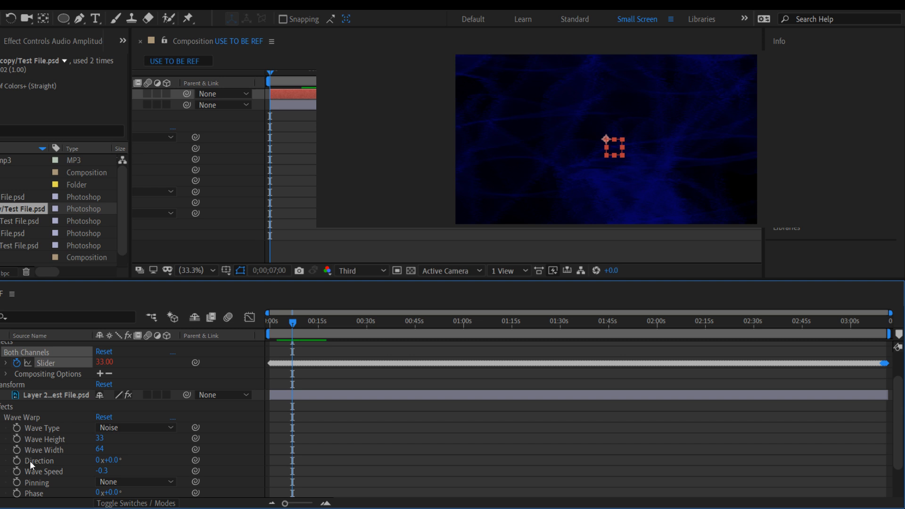
alt+click(17, 439)
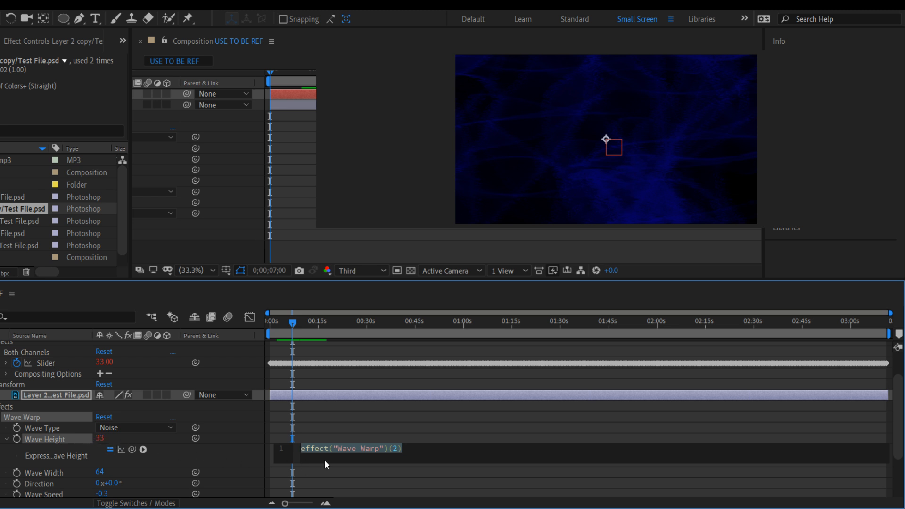
click(18, 367)
alt+click(17, 364)
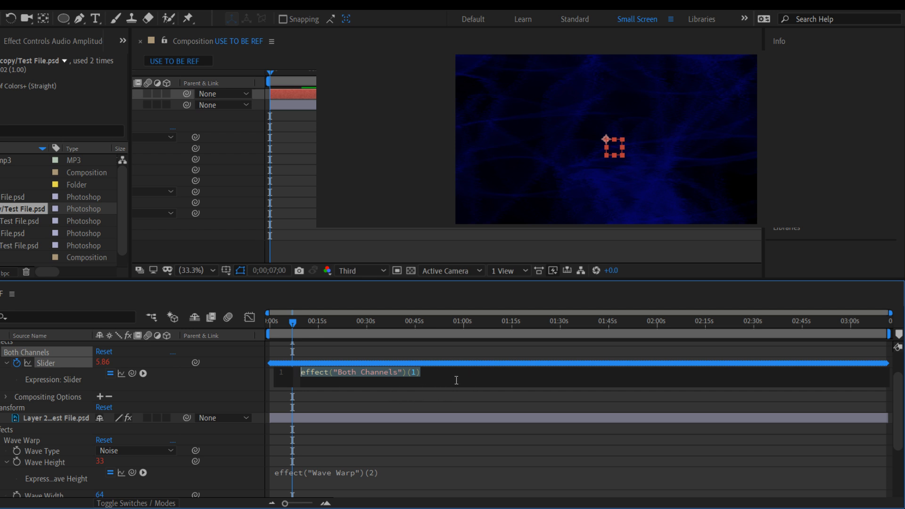
- Try to link the Slider's expression to Layer 2's Wave Height, and undo it
drag(899, 406, 899, 413)
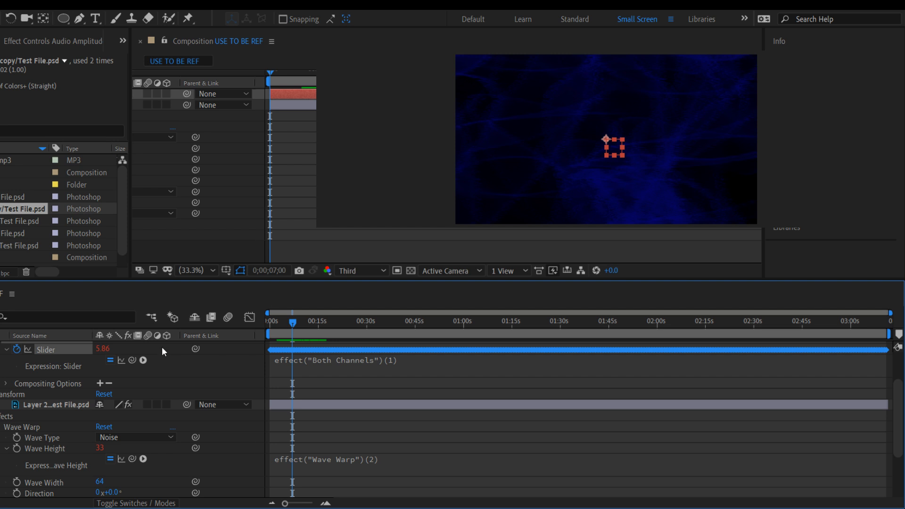
drag(133, 360, 47, 451)
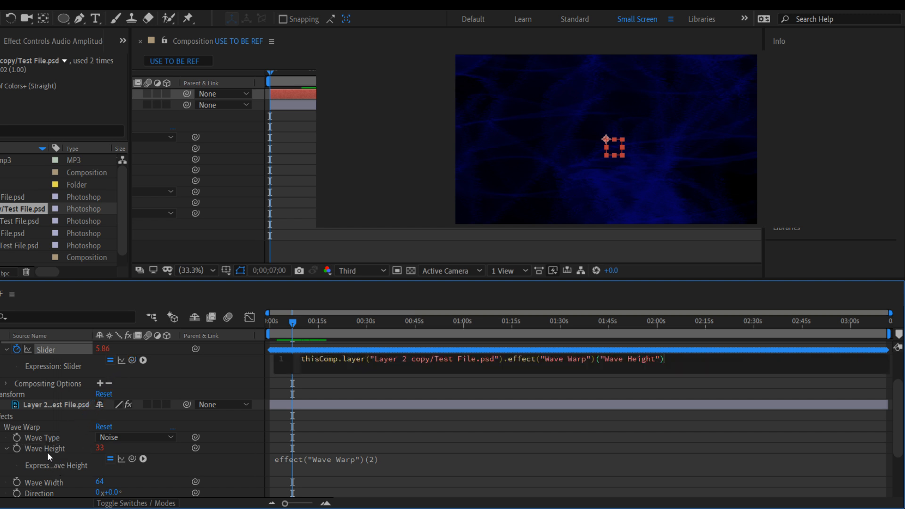
click(322, 368)
key(ctrl+z)
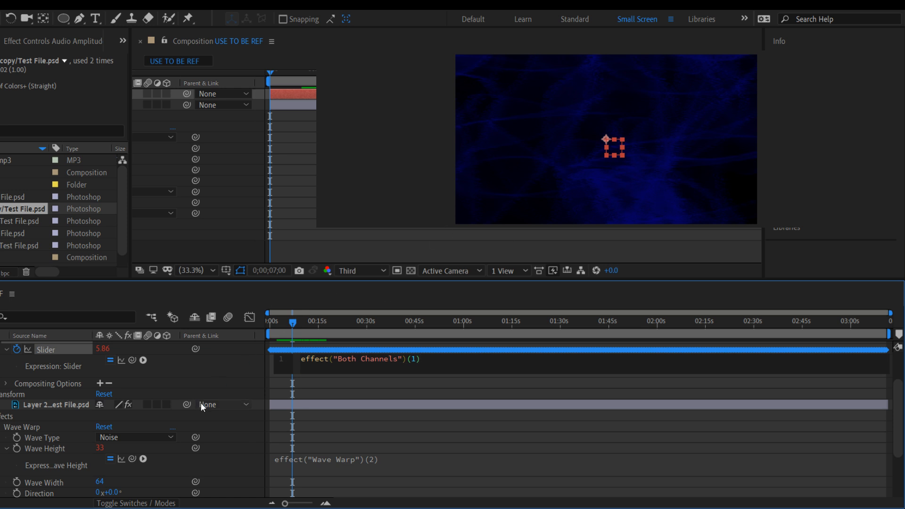
- Link Layer 2's Wave Height expression to the Slider of the Audio Amplitude layer's Both Channels effect
drag(134, 460, 134, 459)
drag(113, 427, 79, 354)
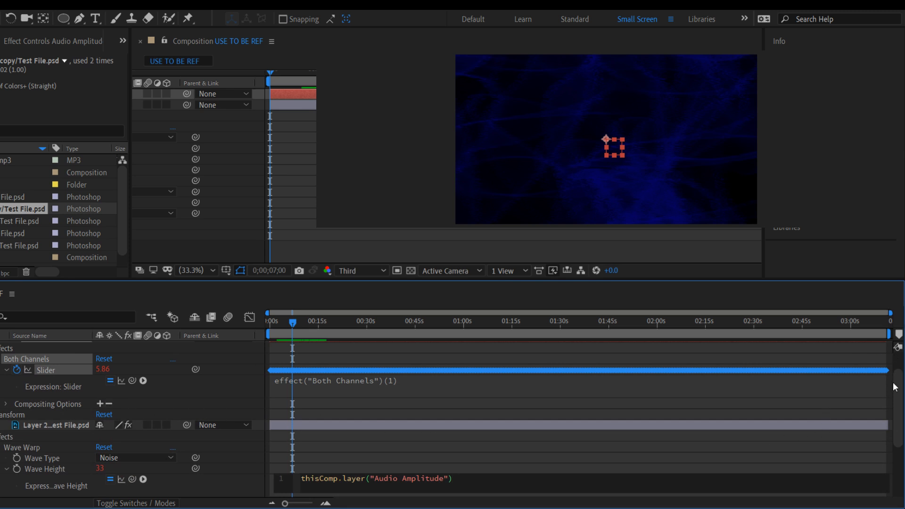
drag(897, 393, 896, 414)
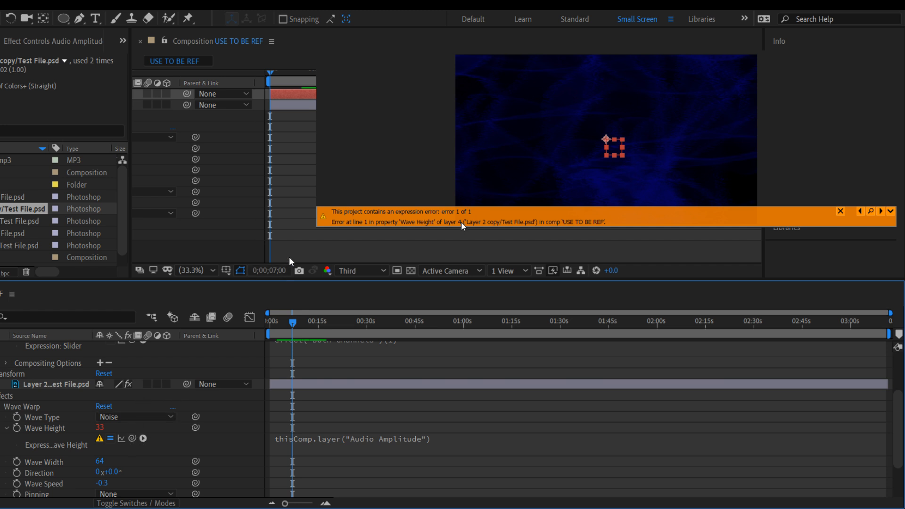
drag(133, 439, 73, 394)
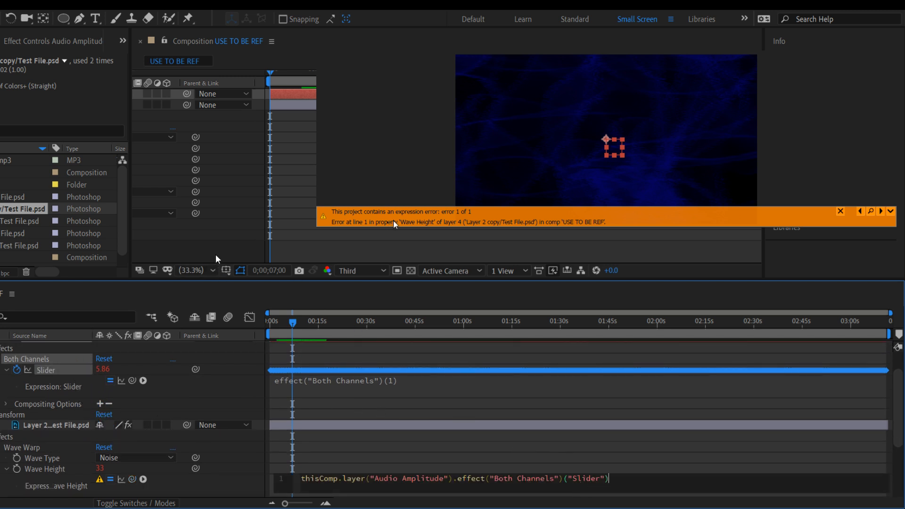
- Apply Layer 2's linked Wave Height expression and play back a few seconds to check the background's movement
click(701, 249)
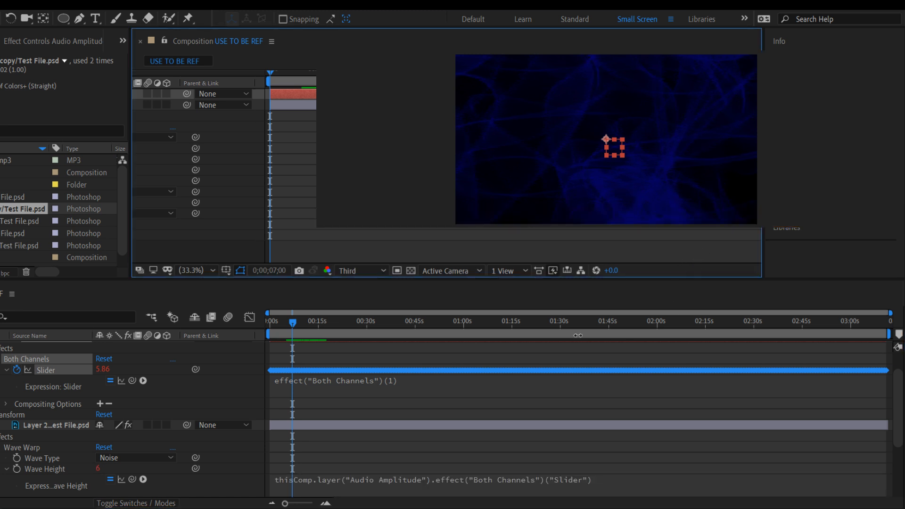
key(space)
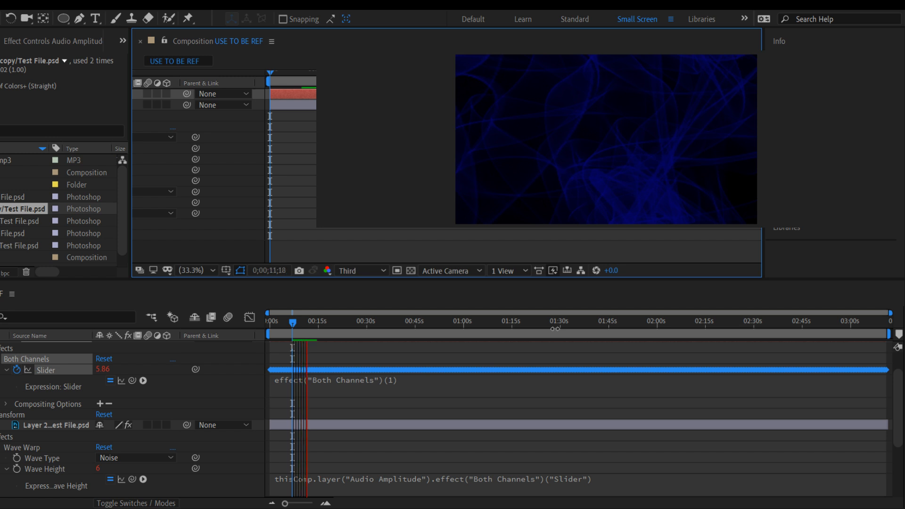
key(space)
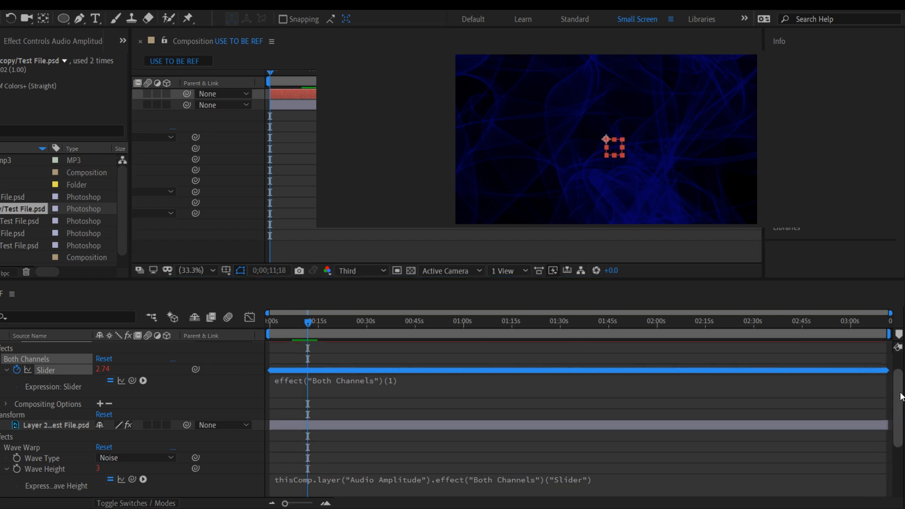
- Append +(100.100) to Layer 2's Wave Height expression and preview the background with the audio
scroll(901, 397, down, 2)
click(599, 432)
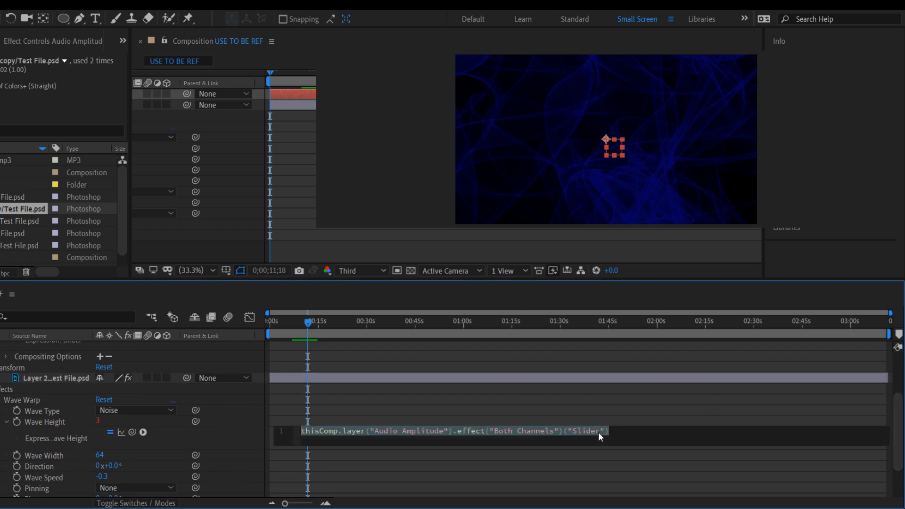
click(618, 430)
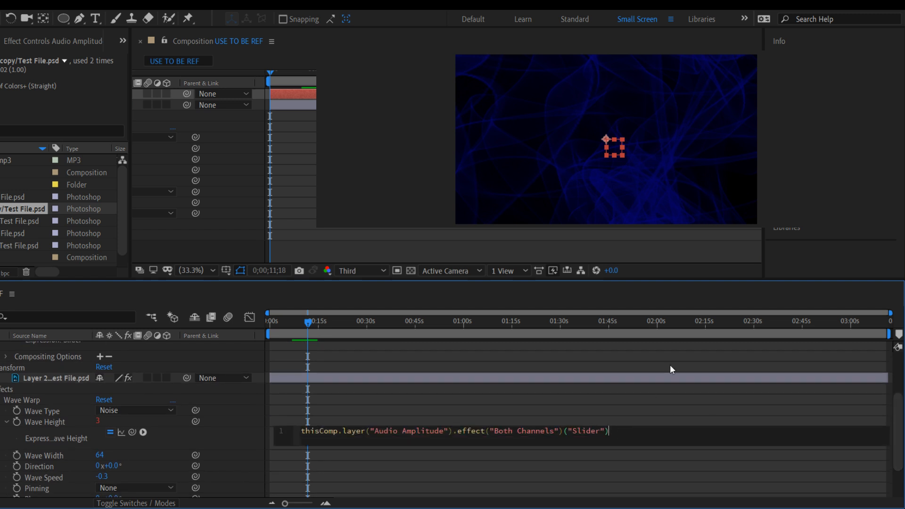
text(+(100.100)
click(70, 424)
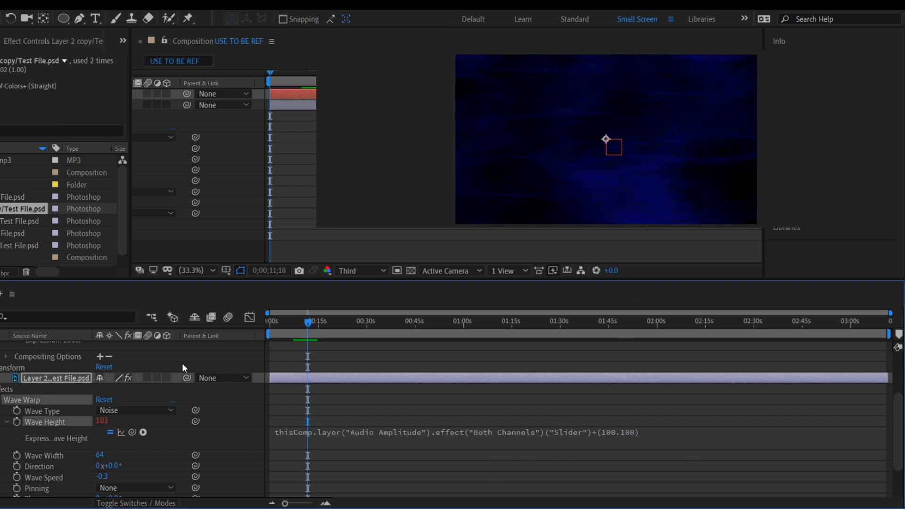
key(space)
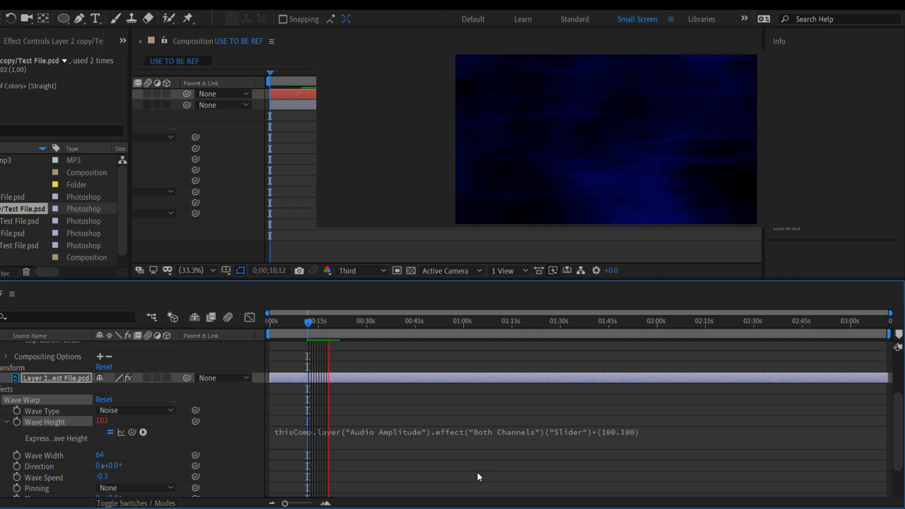
key(space)
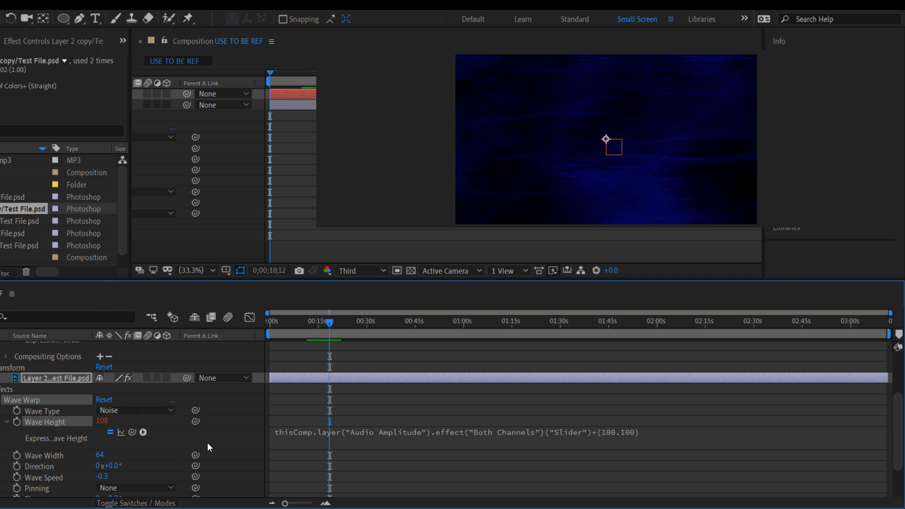
- Change the offset at the end of Layer 2's Wave Height expression to +(100)
click(629, 432)
click(650, 432)
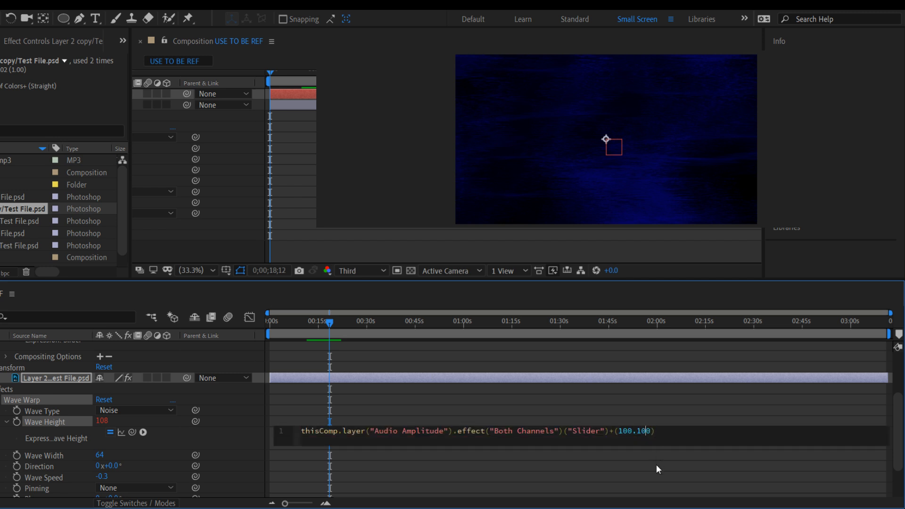
key(BackSpace)
key(BackSpace)
key(BackSpace)
key(BackSpace)
key(Return)
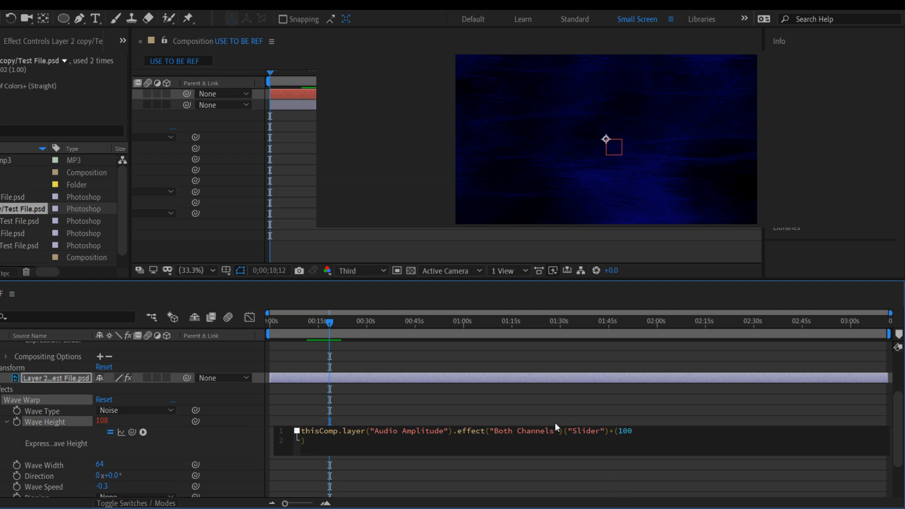
key(BackSpace)
click(70, 413)
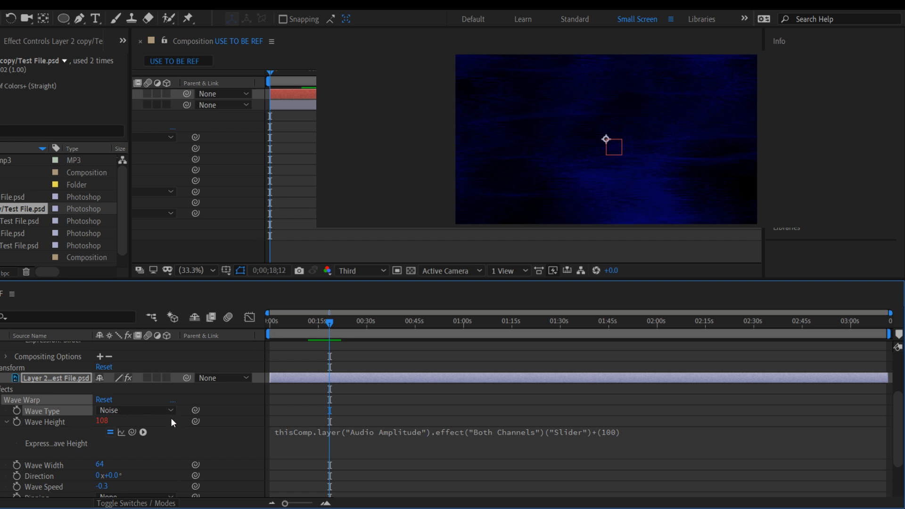
- Play back the composition from the current time and again from the start to check how the background reacts to the audio
key(space)
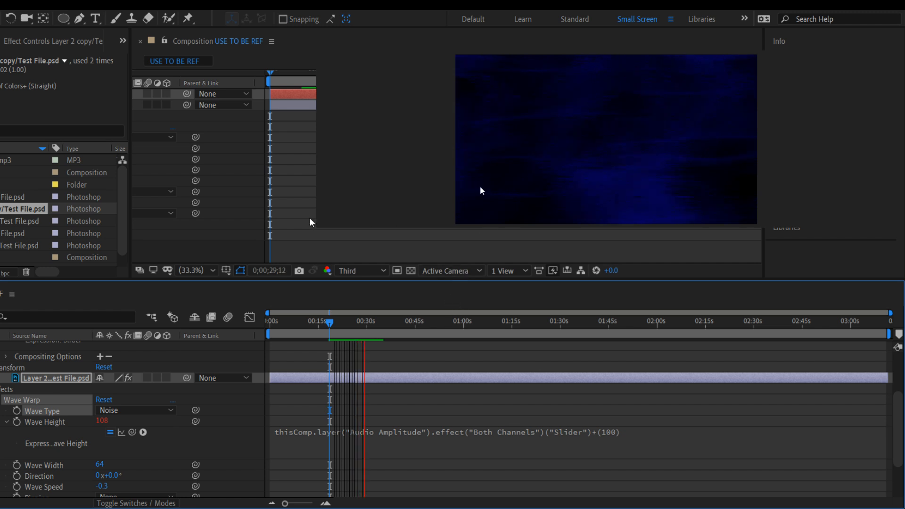
key(space)
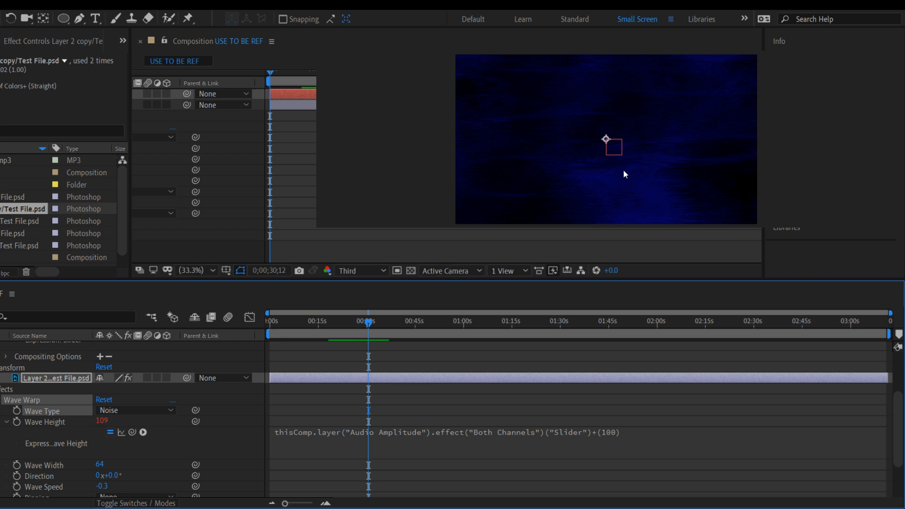
click(304, 508)
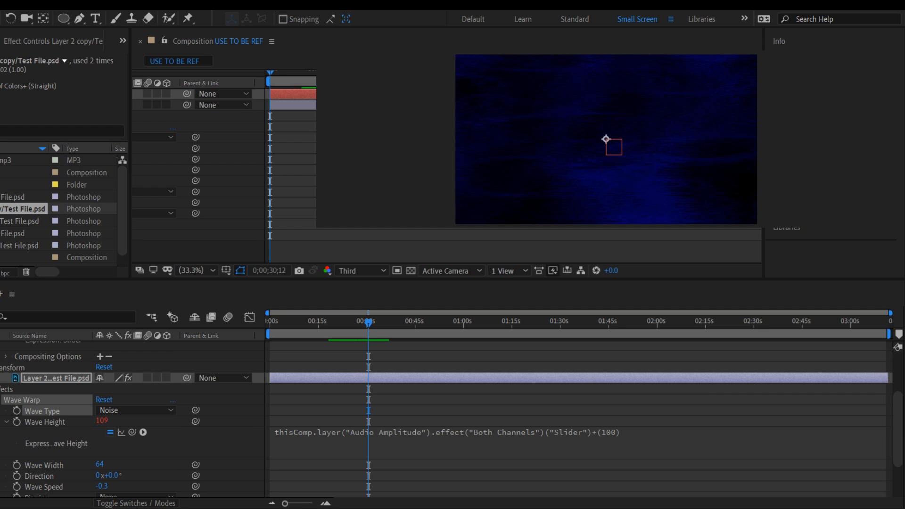
click(459, 478)
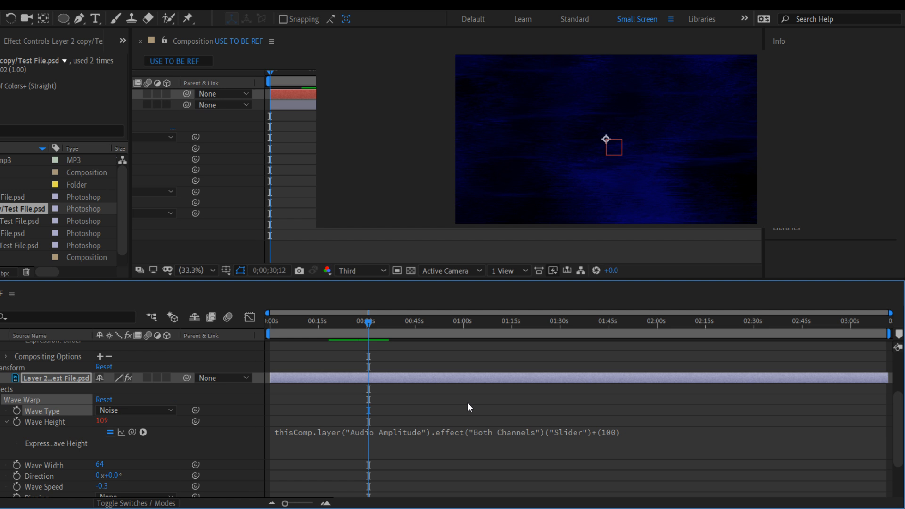
drag(370, 321, 240, 332)
key(space)
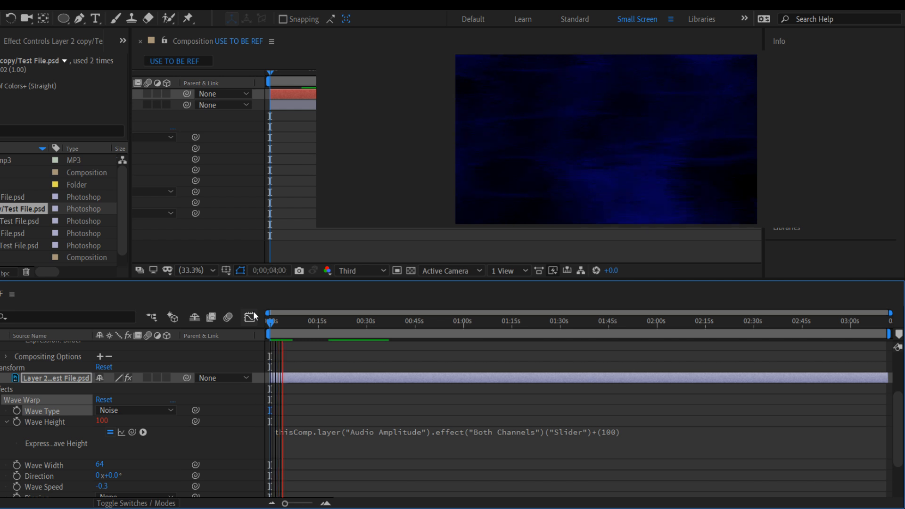
key(space)
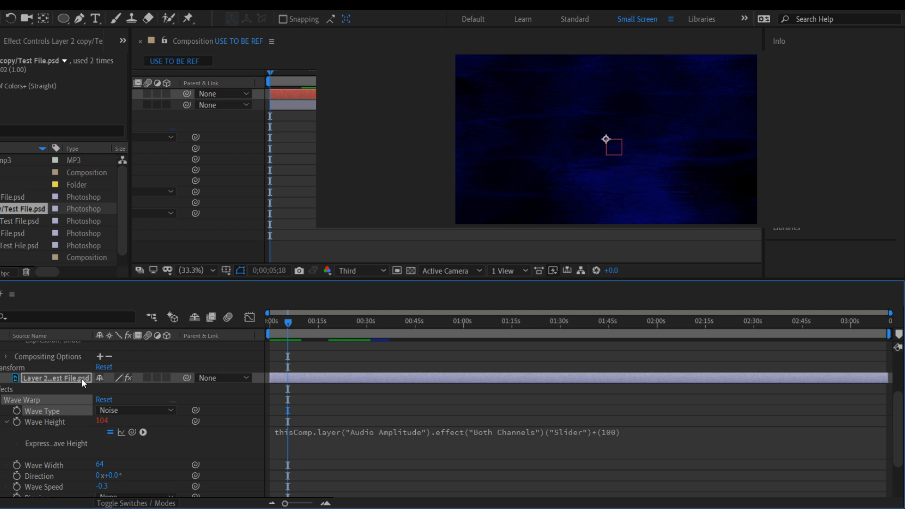
key(space)
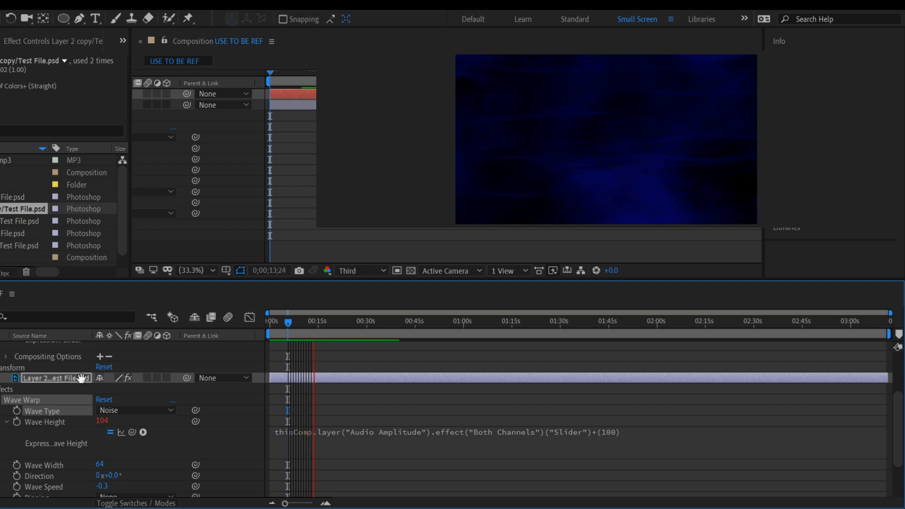
key(space)
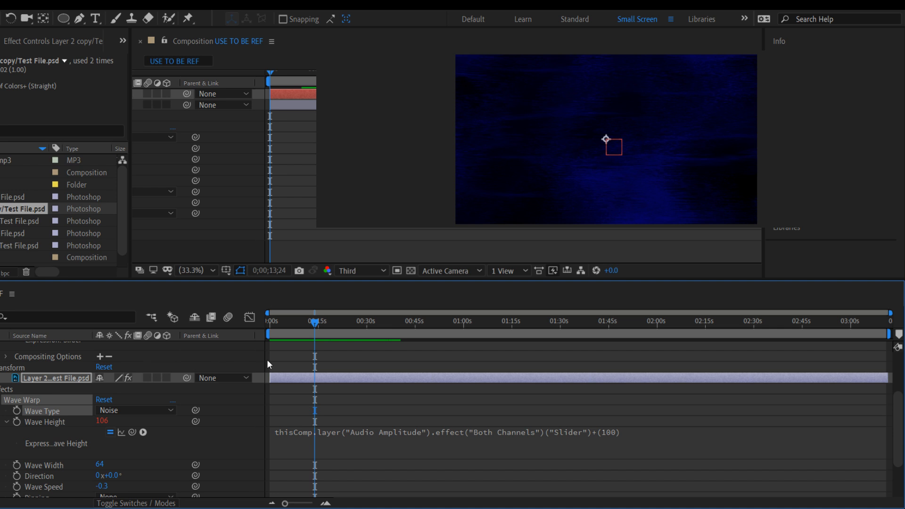
- Make the Dark Gray Solid audio waveform visible again and collapse the properties of the Audio Amplitude and Layer 2 layers
drag(314, 319, 277, 337)
drag(897, 435, 897, 399)
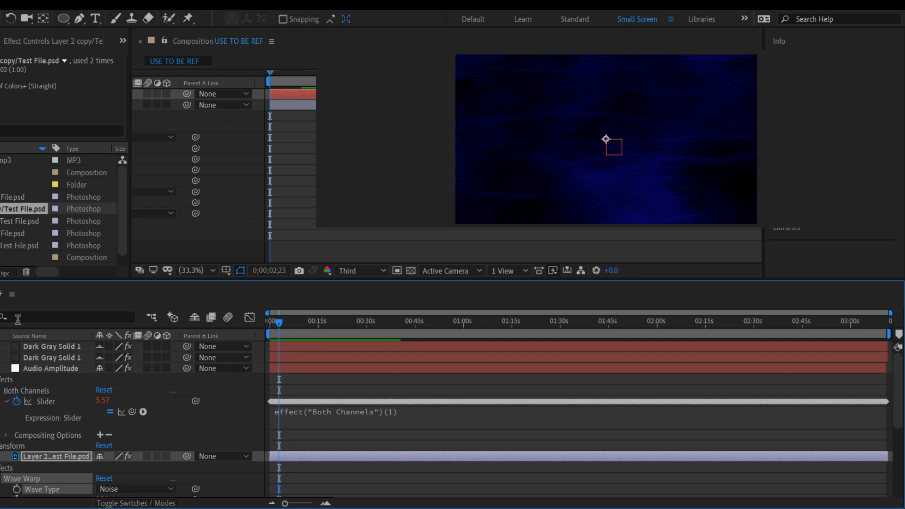
click(0, 347)
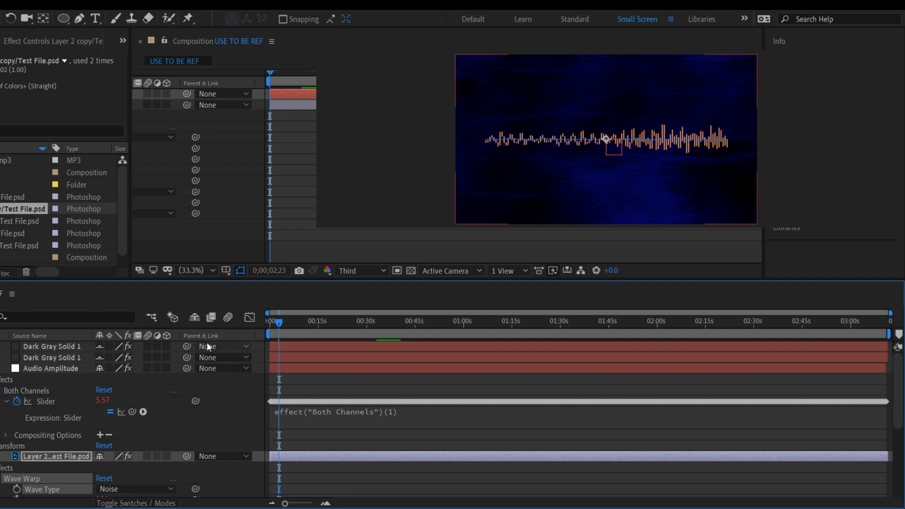
drag(277, 322, 254, 325)
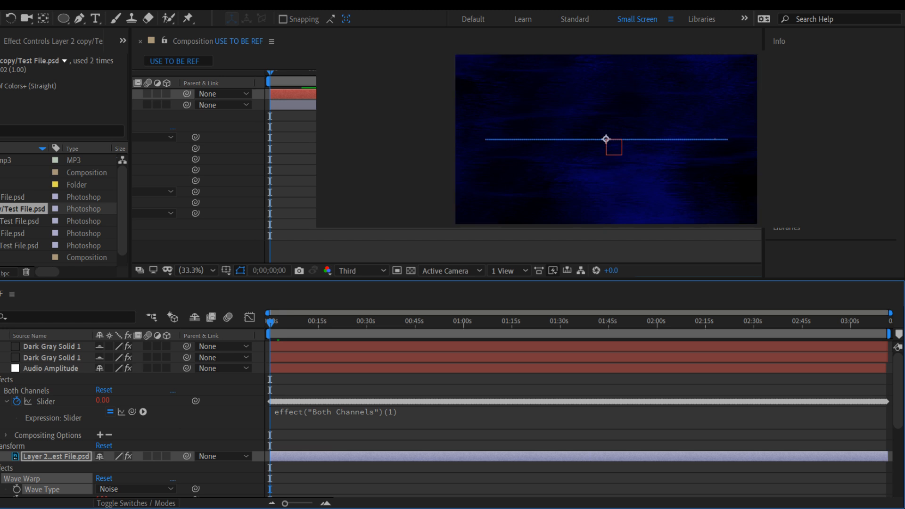
click(0, 369)
click(0, 379)
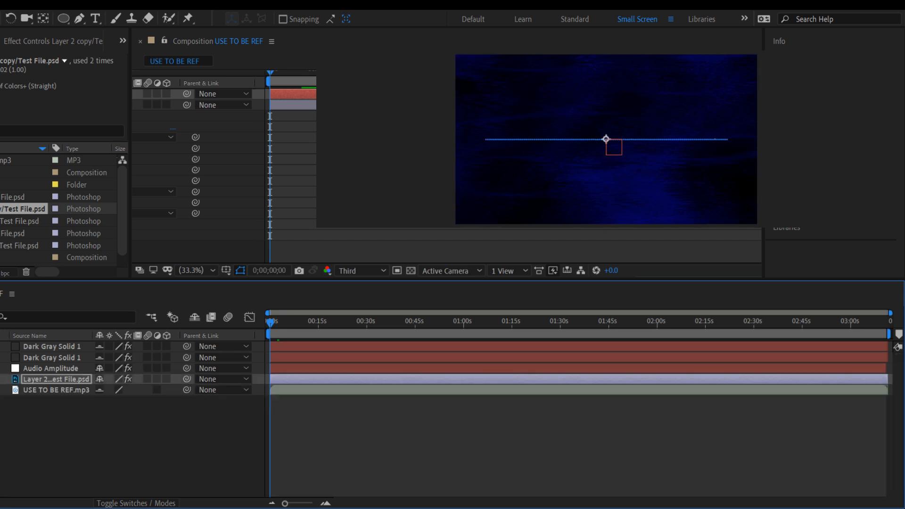
- Preview the waveform together with the background from the start and from about 26 seconds
key(space)
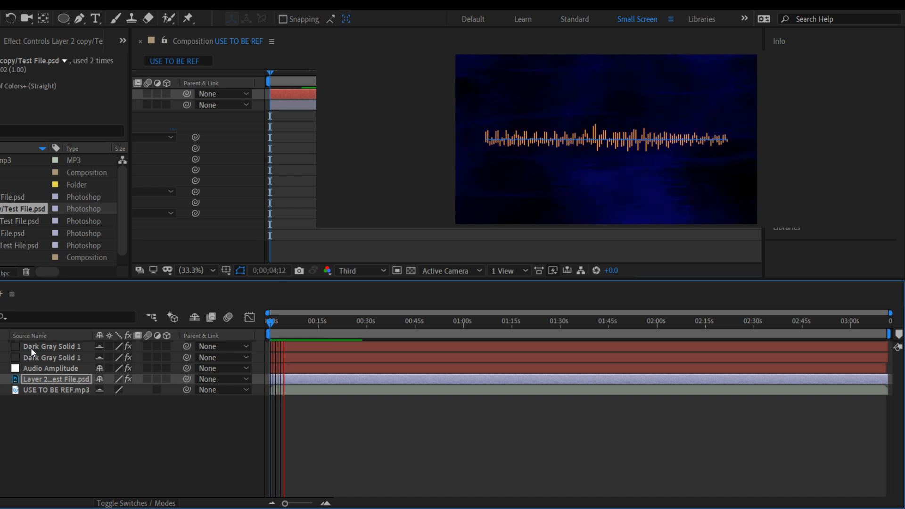
key(space)
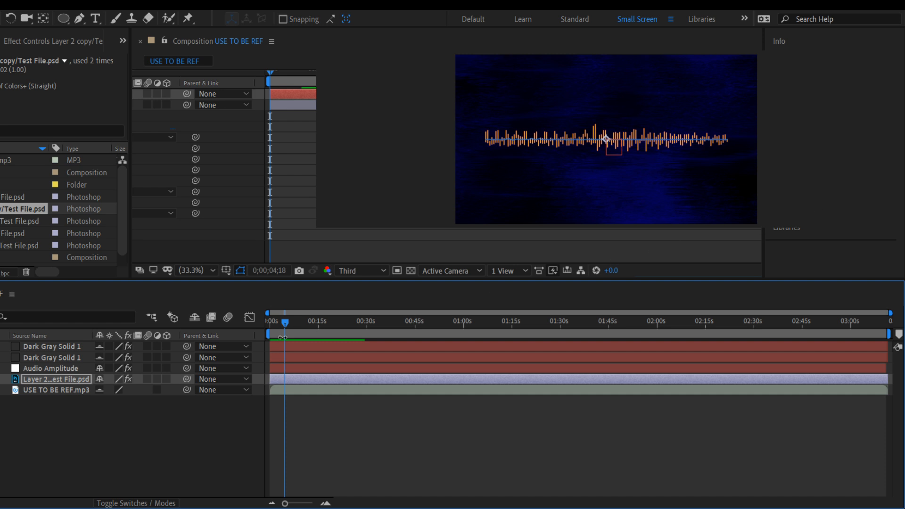
drag(285, 326, 355, 329)
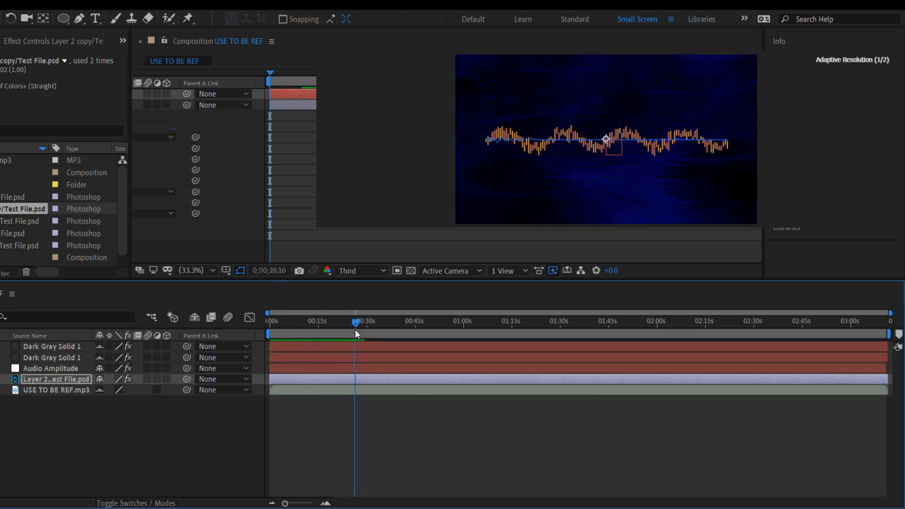
key(space)
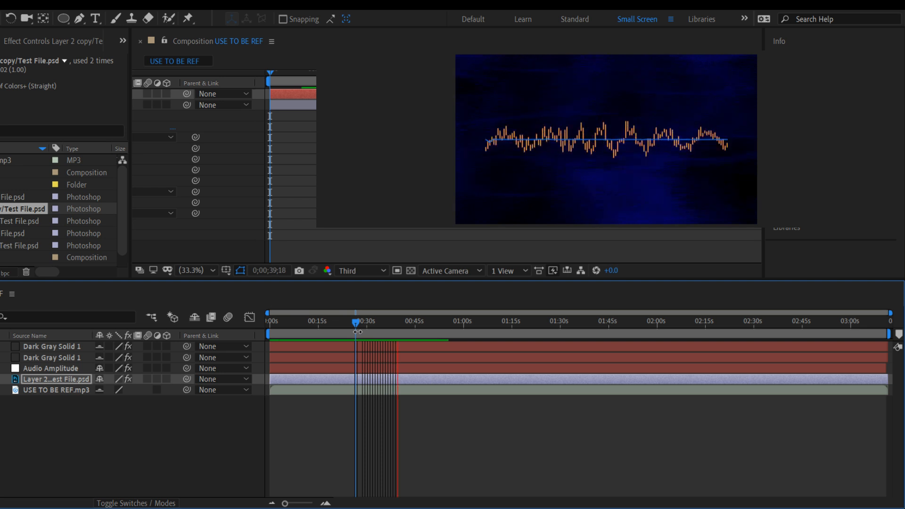
key(space)
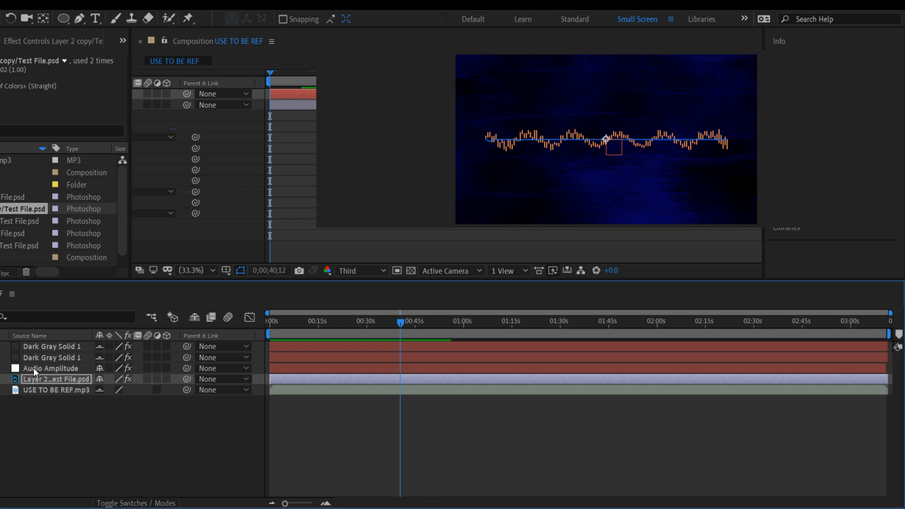
click(41, 358)
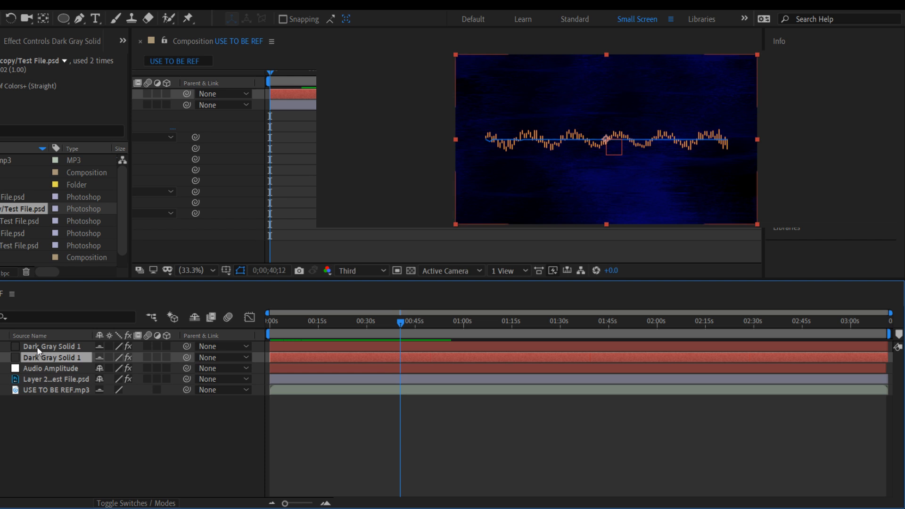
click(37, 347)
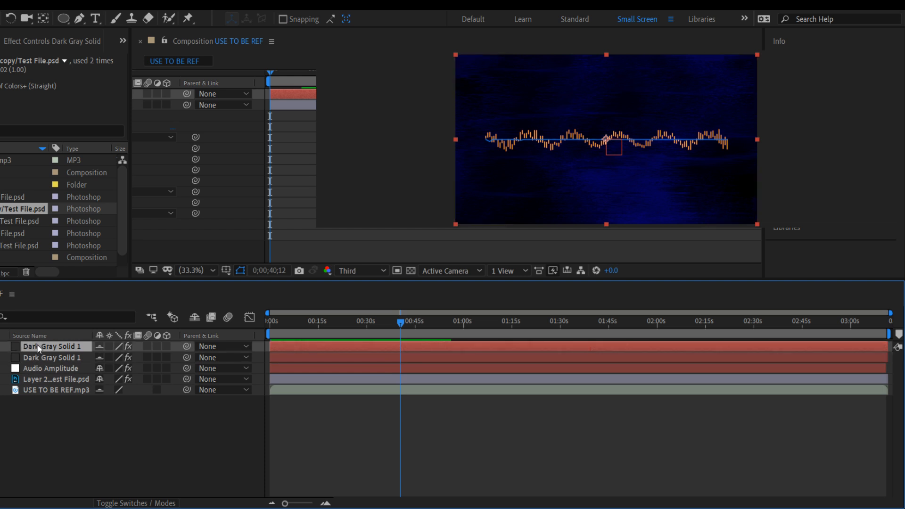
double_click(35, 346)
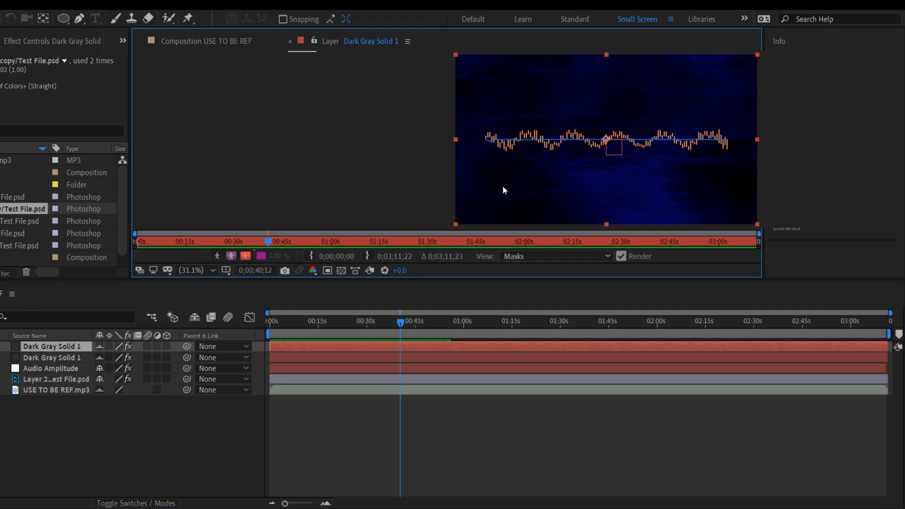
click(290, 41)
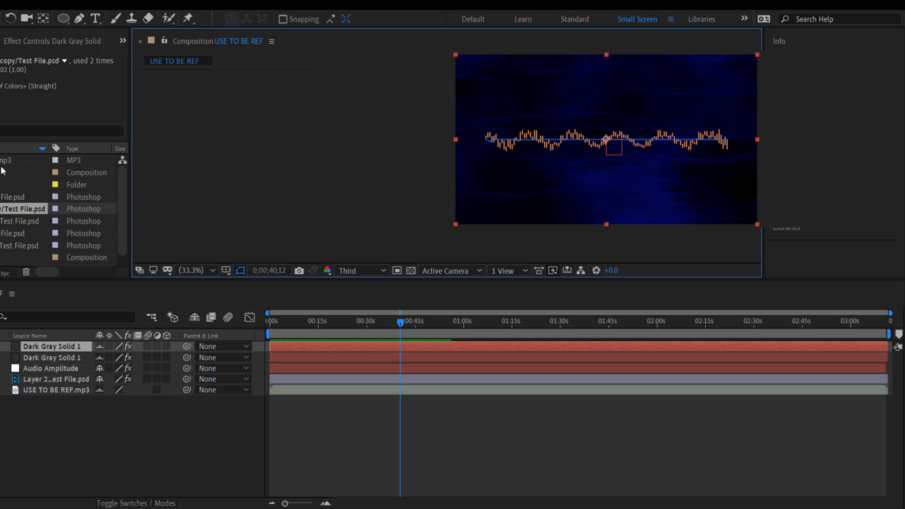
- Collapse the folder of Photoshop layer files in the project's item list
click(0, 185)
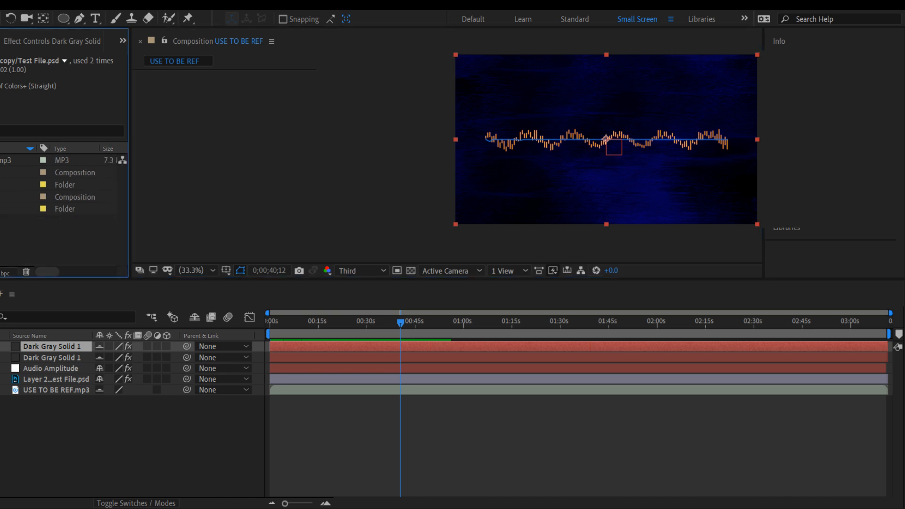
click(289, 508)
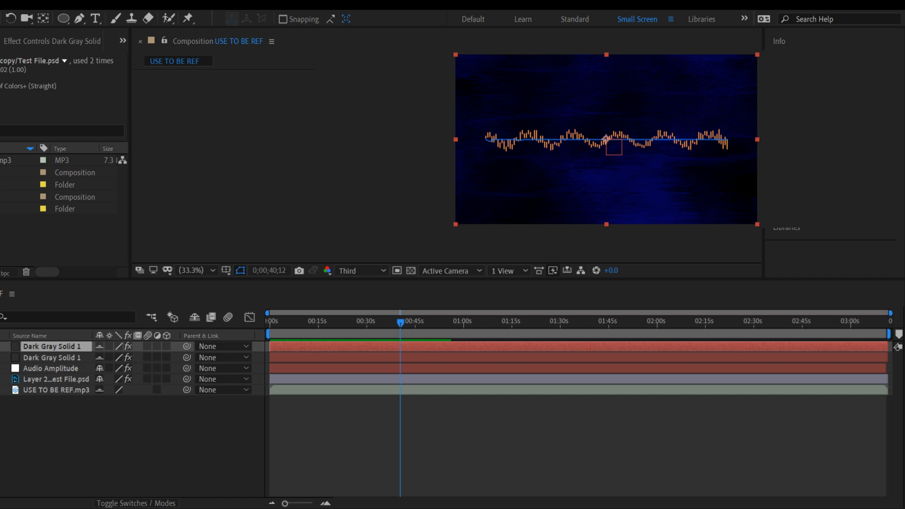
click(52, 41)
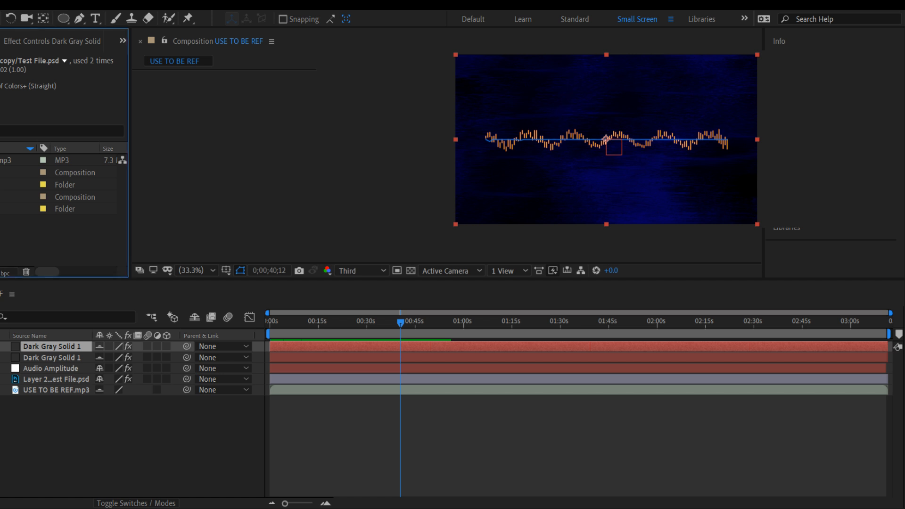
- Stretch the Audio Waveform across the whole frame from X -23 to X 1923 and change its pink outside color to yellow
click(70, 358)
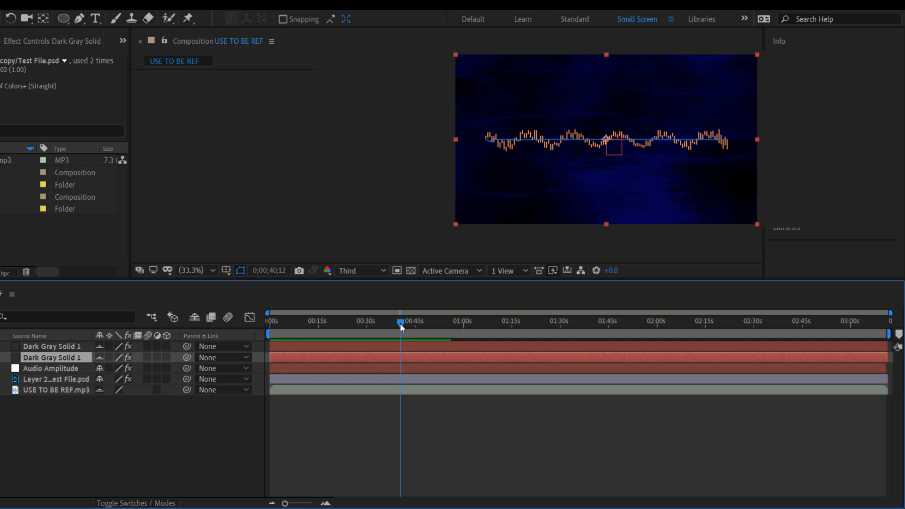
drag(398, 322, 368, 328)
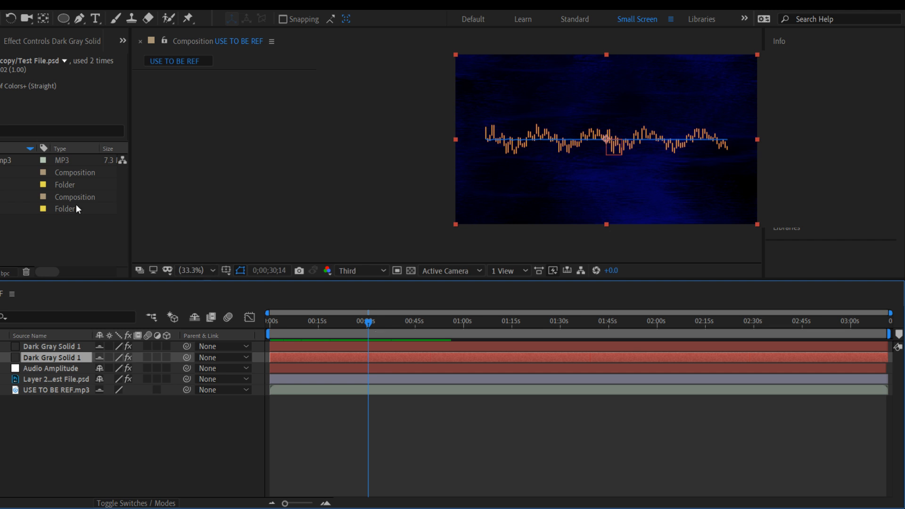
click(75, 173)
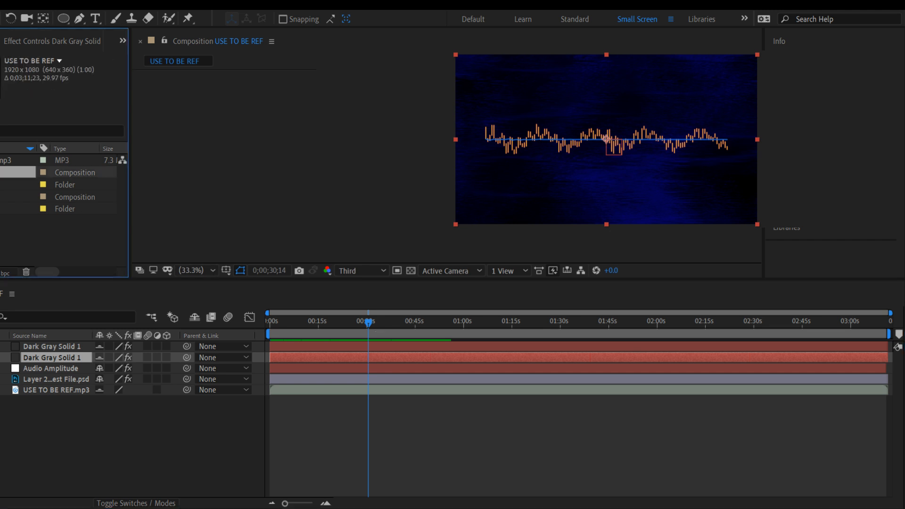
click(70, 42)
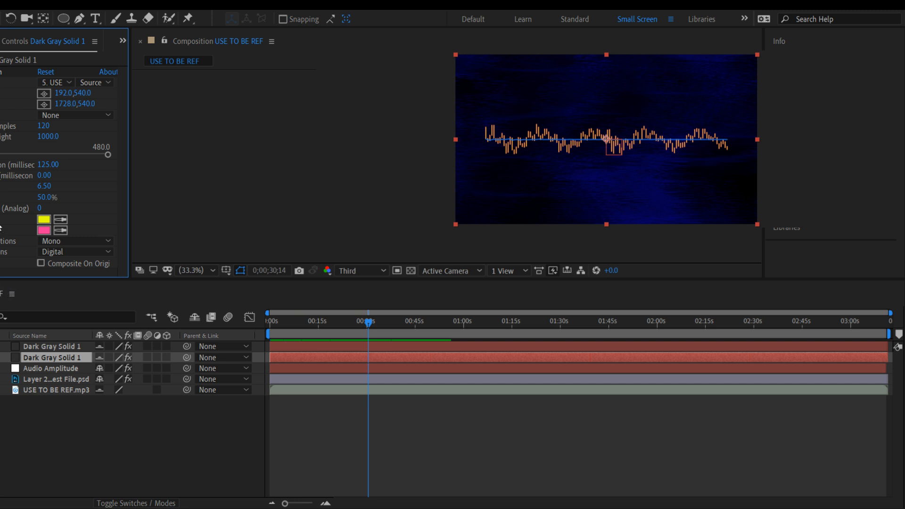
click(86, 105)
click(64, 104)
drag(64, 103, 187, 100)
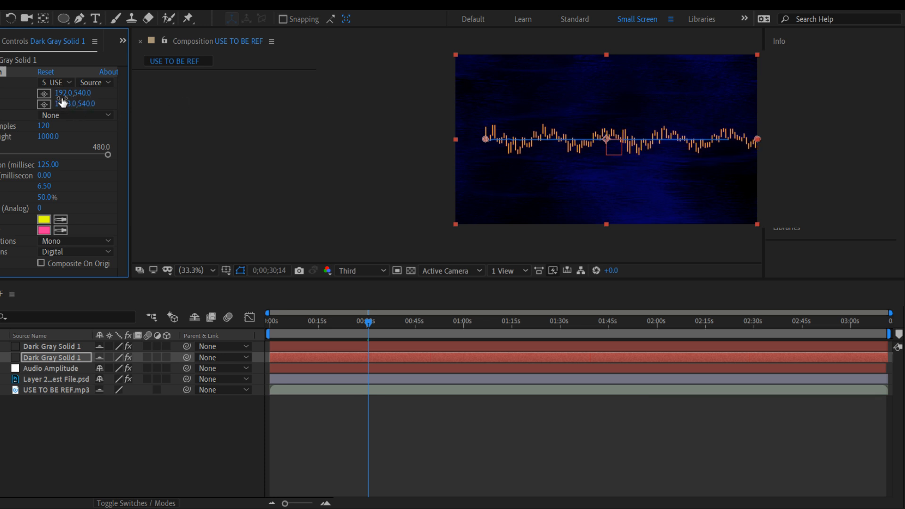
drag(64, 93, 2, 93)
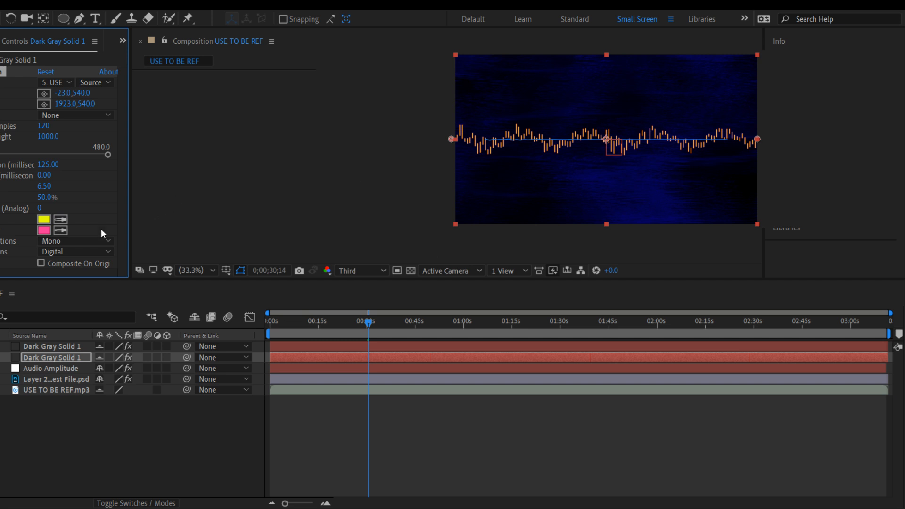
click(44, 230)
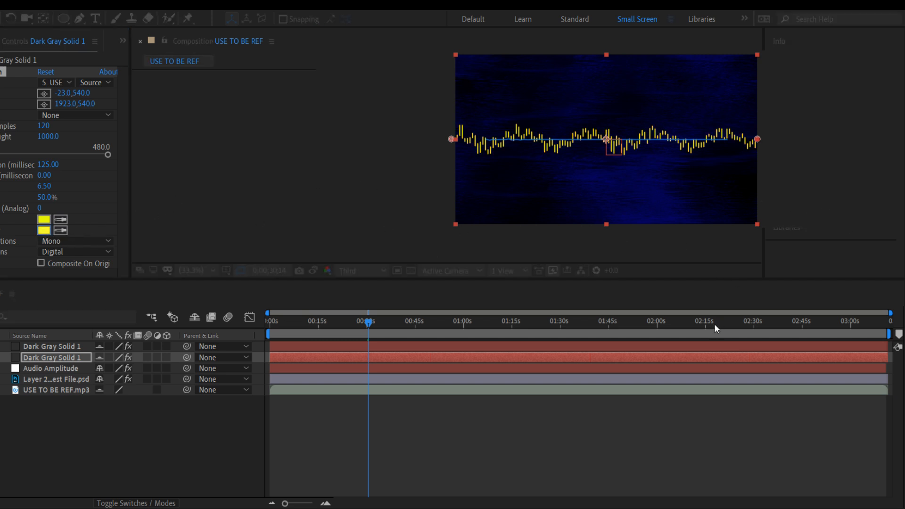
key(Return)
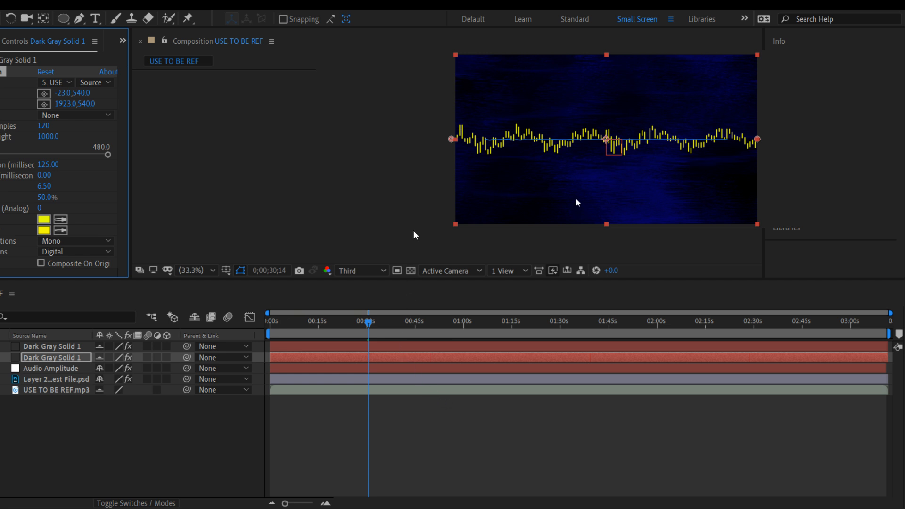
- Stretch the Audio Spectrum on the upper Dark Gray Solid layer from X -29 to X 1919
click(55, 349)
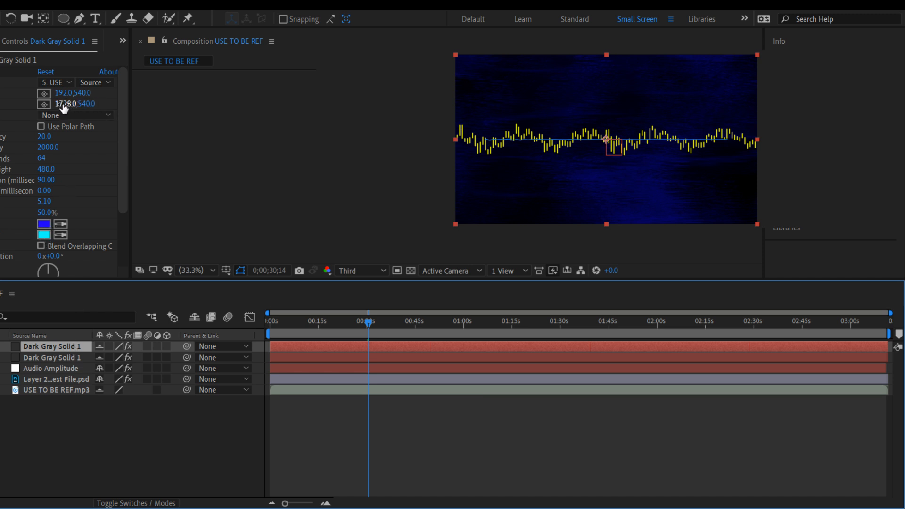
drag(64, 108, 183, 103)
drag(65, 96, 1, 97)
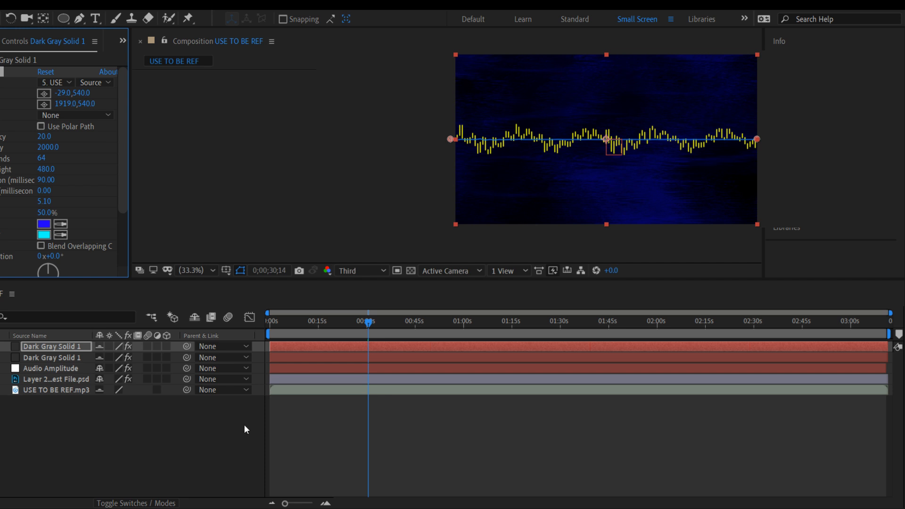
- Preview the full-width waveform and spectrum from about 30 seconds and check the frame at about 41 seconds
key(space)
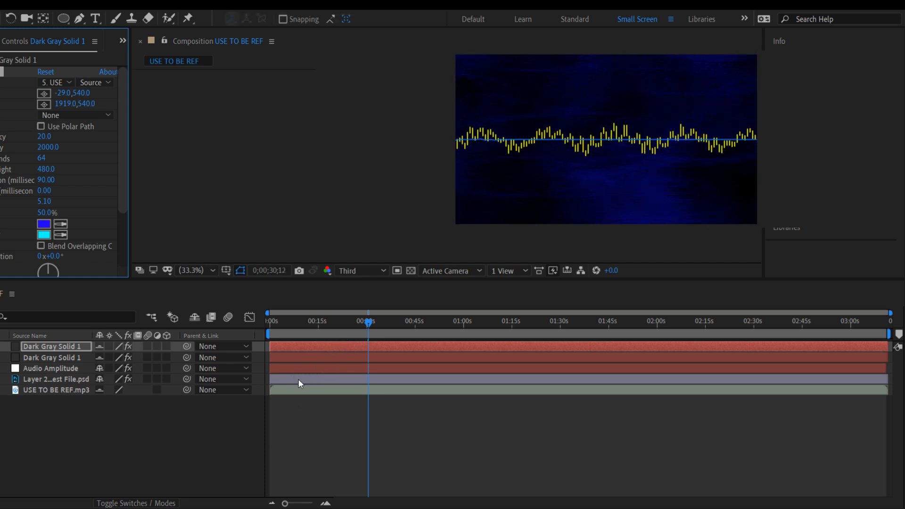
key(space)
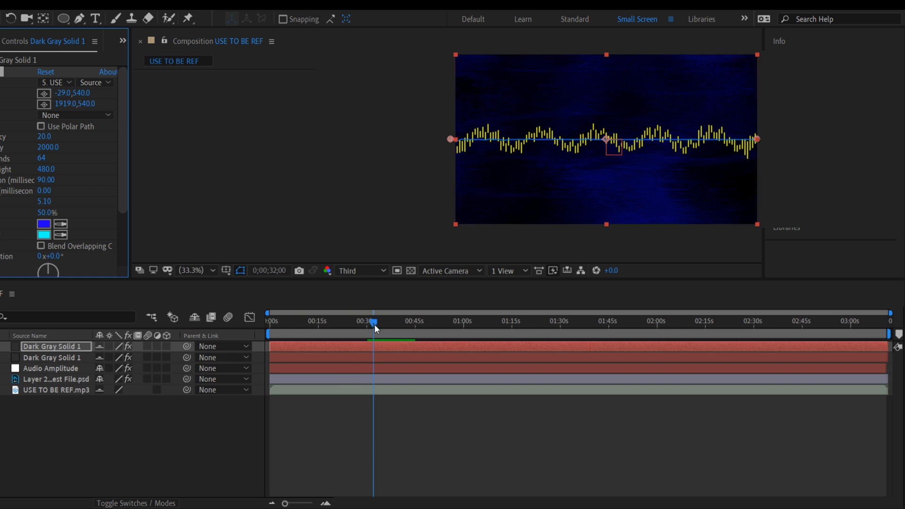
drag(374, 325, 403, 331)
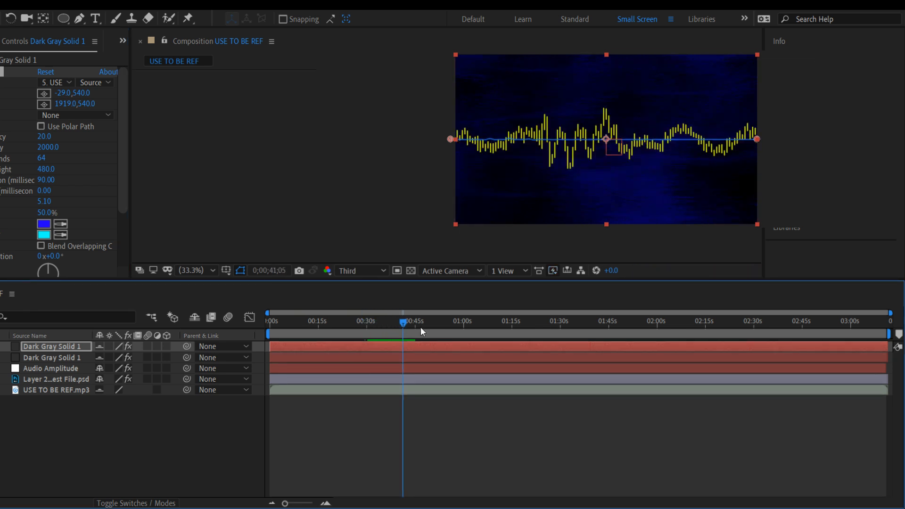
- Start the work area at about 33 seconds and preview the composition from there, stopping at about 53 seconds
drag(263, 333, 376, 333)
key(space)
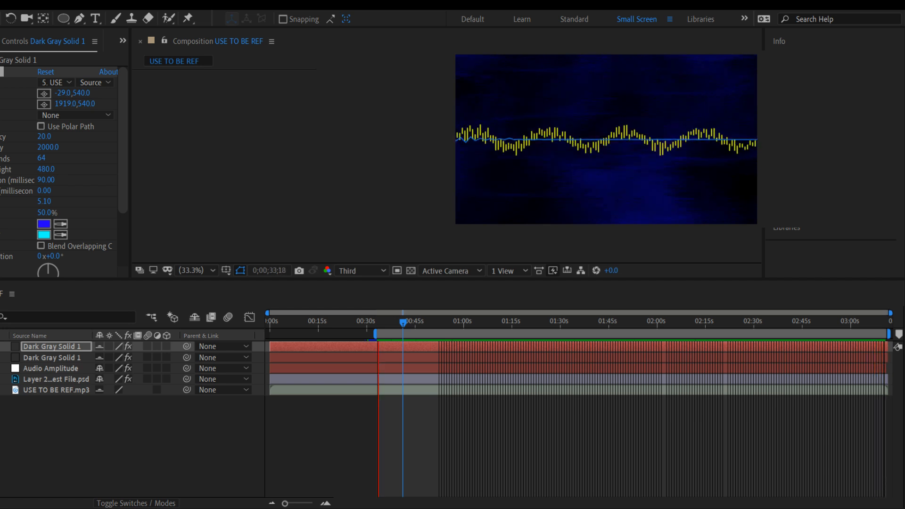
click(443, 494)
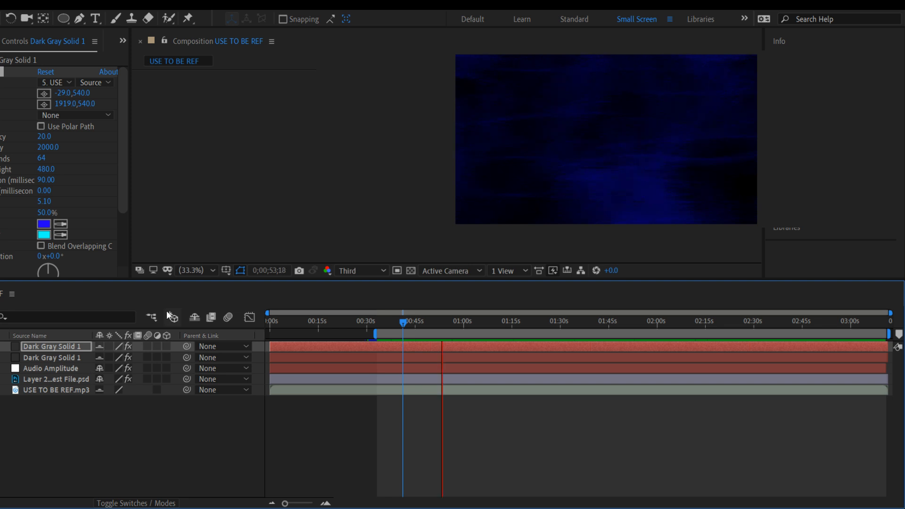
key(space)
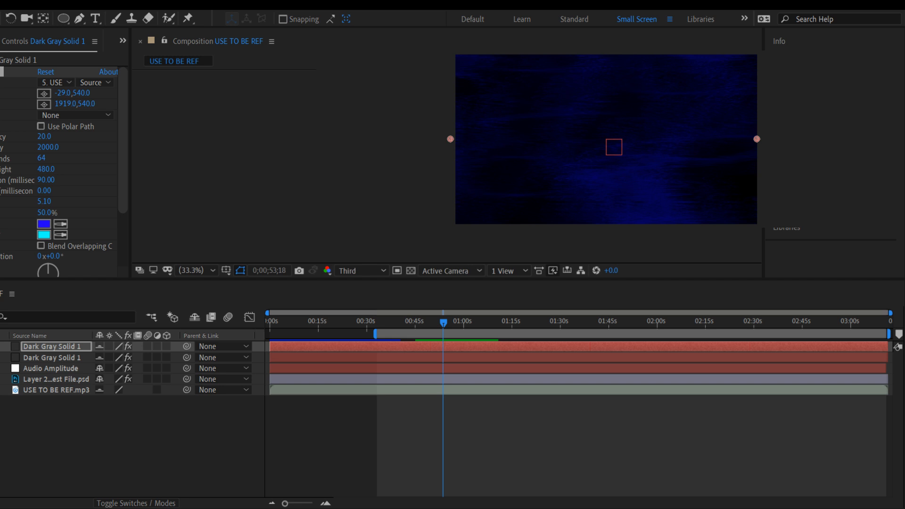
- With no solid layer selected, draw a circle about 531 px wide as a new shape layer and center it in the frame
click(64, 24)
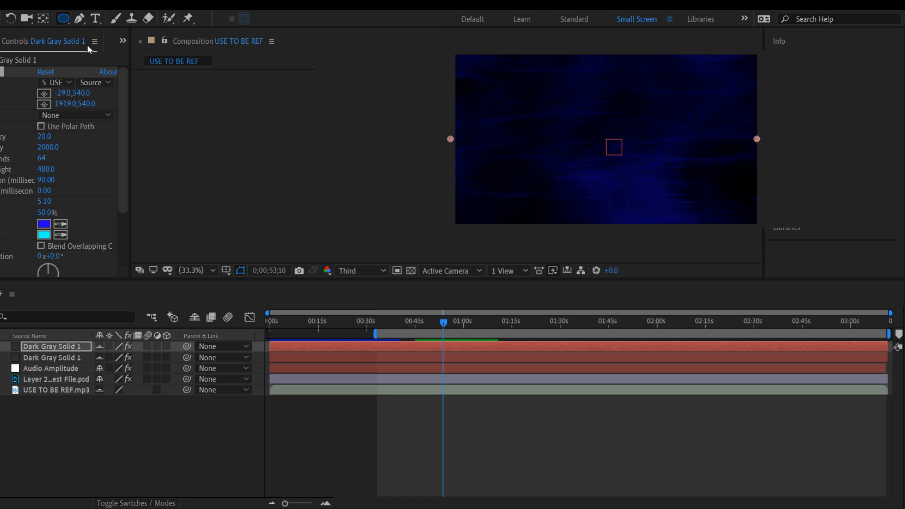
drag(607, 141, 608, 144)
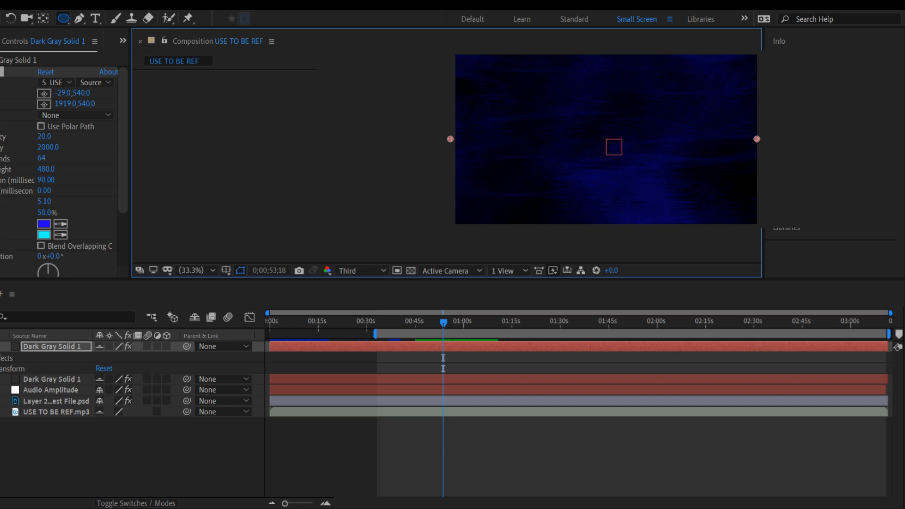
click(1, 358)
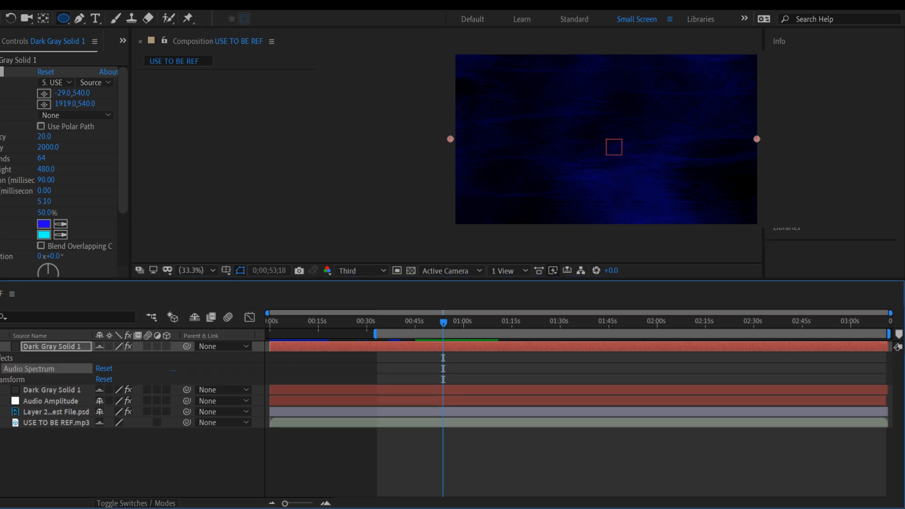
click(1, 453)
click(1, 358)
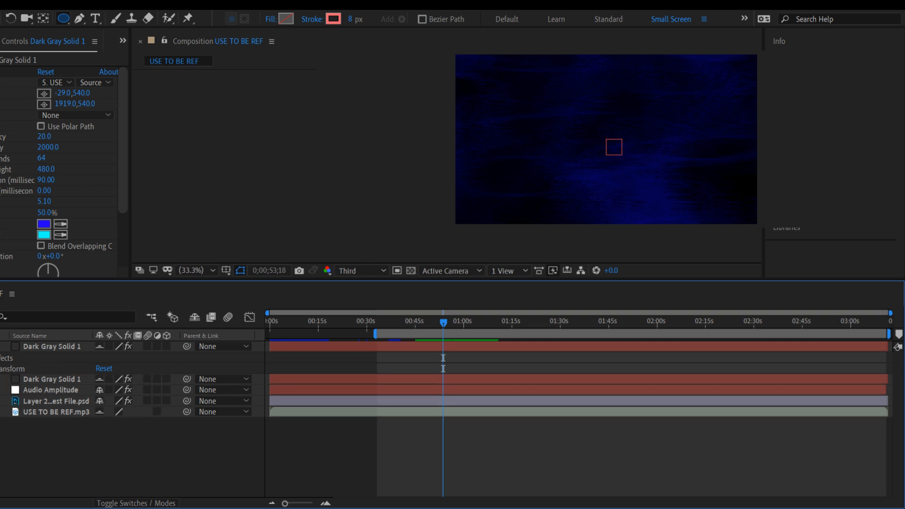
click(1, 346)
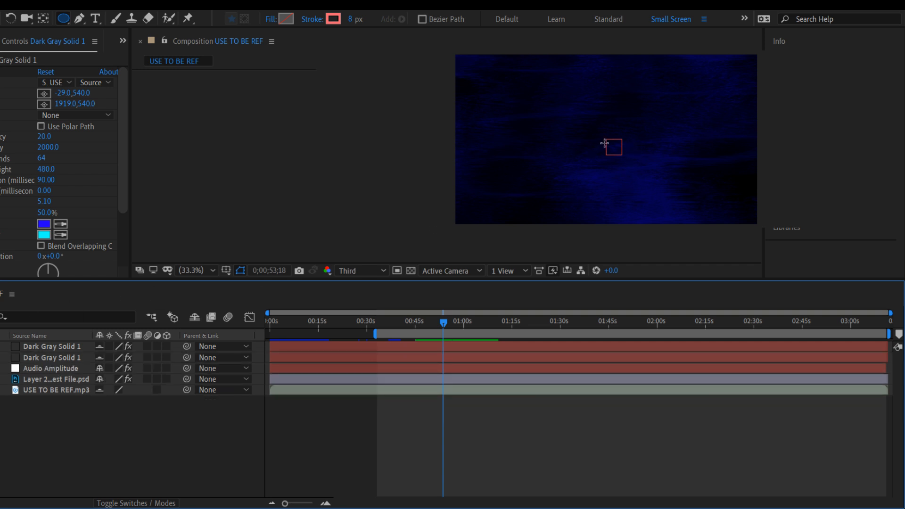
mouse_move(604, 139)
mouse_down()
mouse_move(689, 206)
mouse_move(673, 208)
mouse_move(680, 204)
mouse_move(666, 197)
mouse_move(685, 215)
mouse_up()
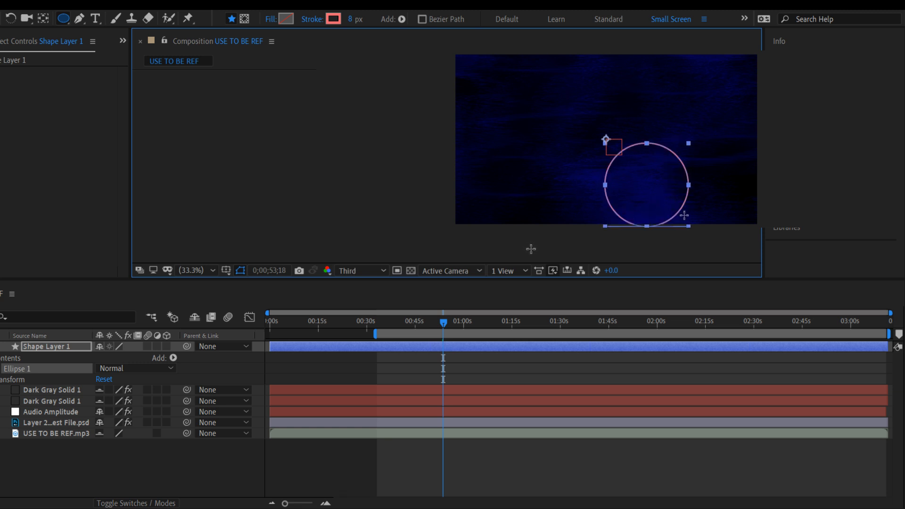
key(v)
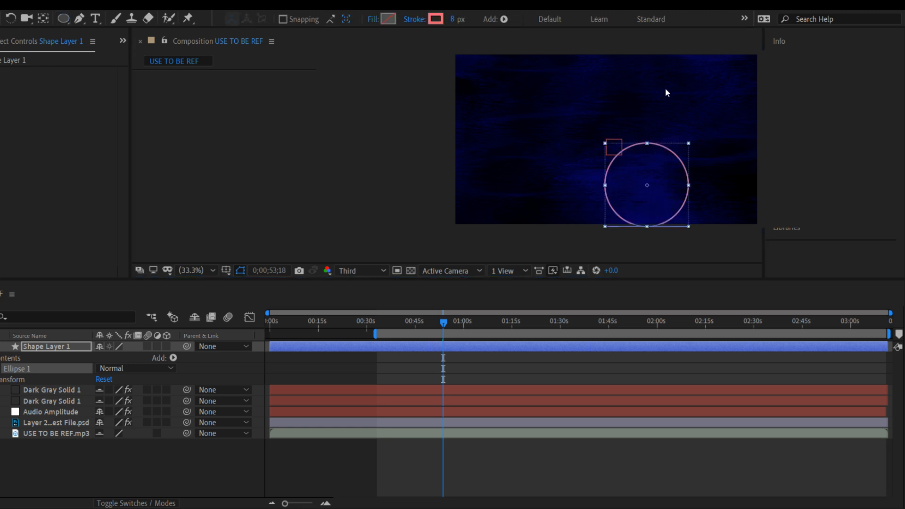
drag(662, 144, 618, 103)
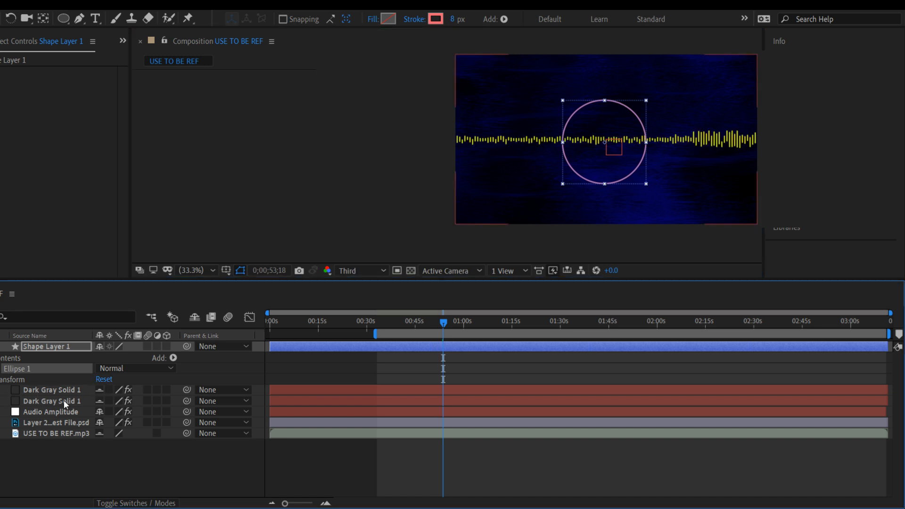
- Check the Audio Waveform's Path choices and inspect the size and position of the circle's Ellipse Path
click(51, 401)
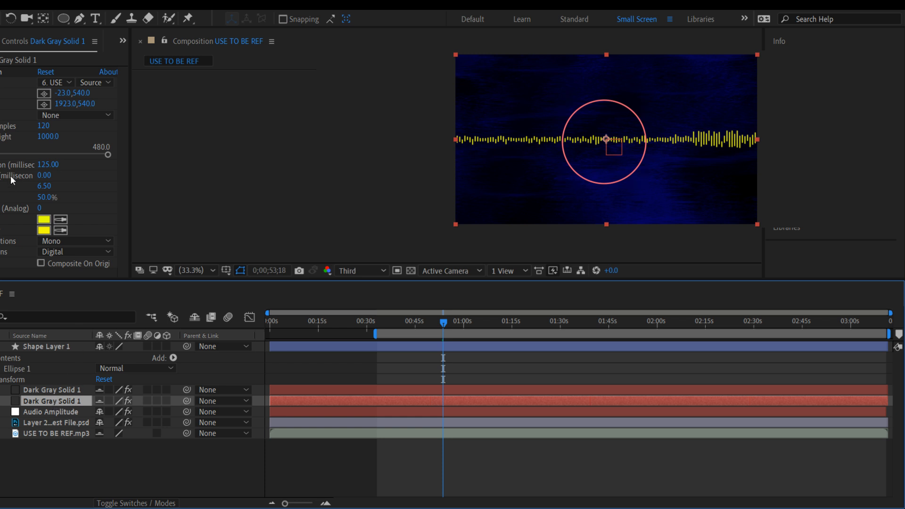
click(61, 118)
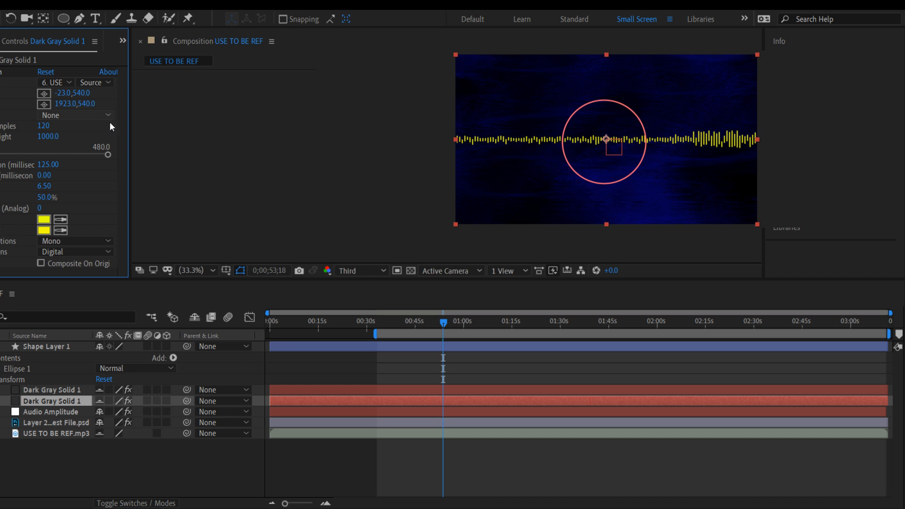
click(64, 351)
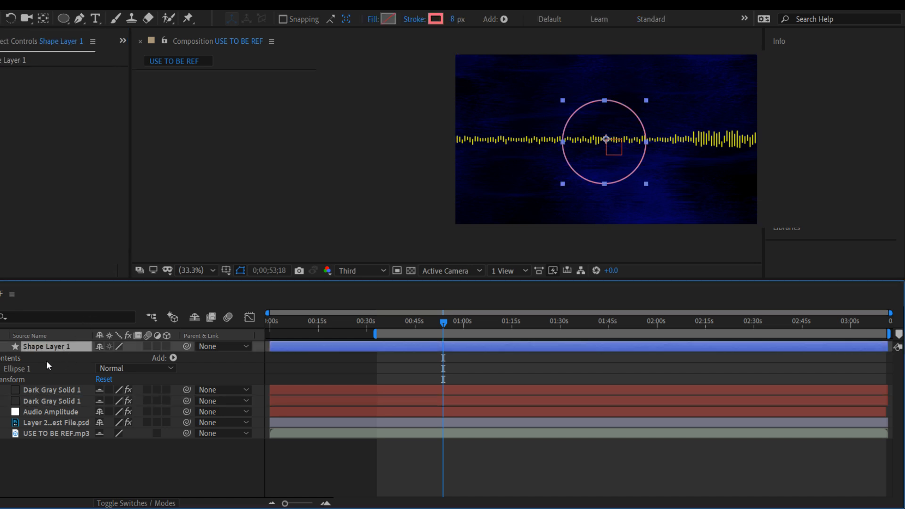
click(4, 368)
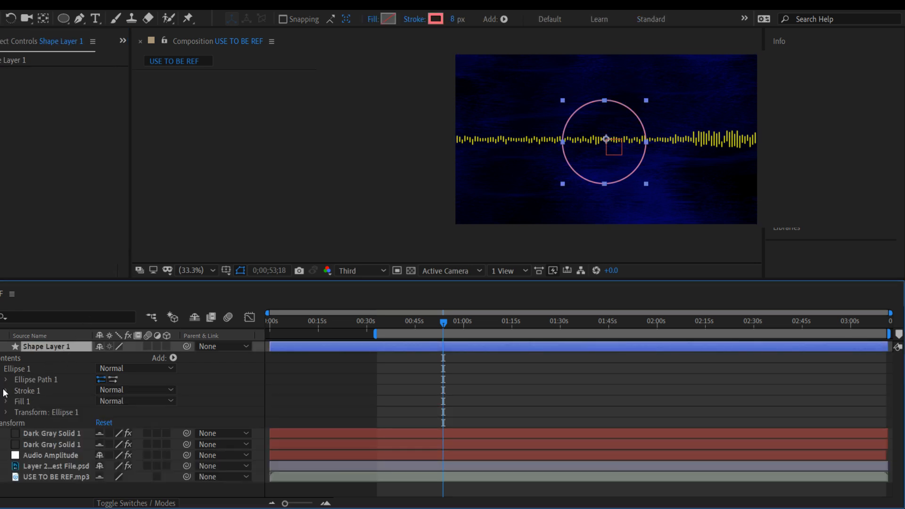
click(34, 381)
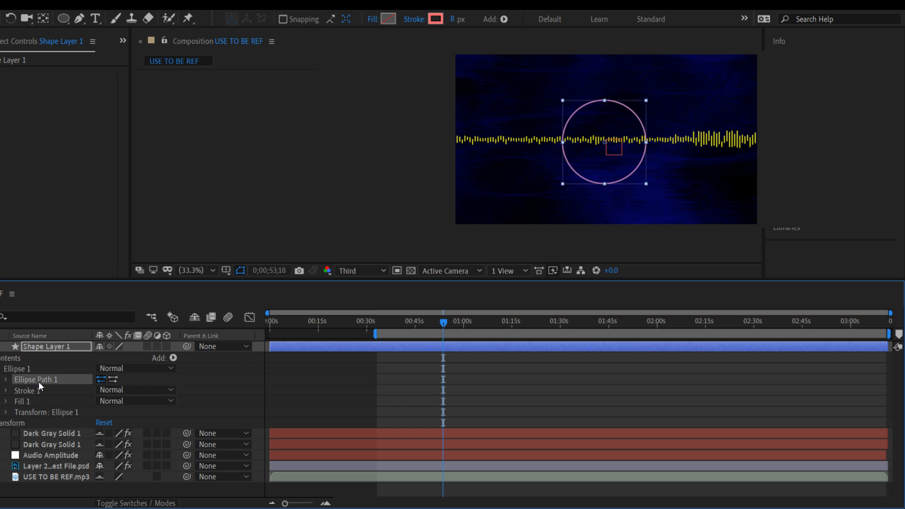
click(6, 380)
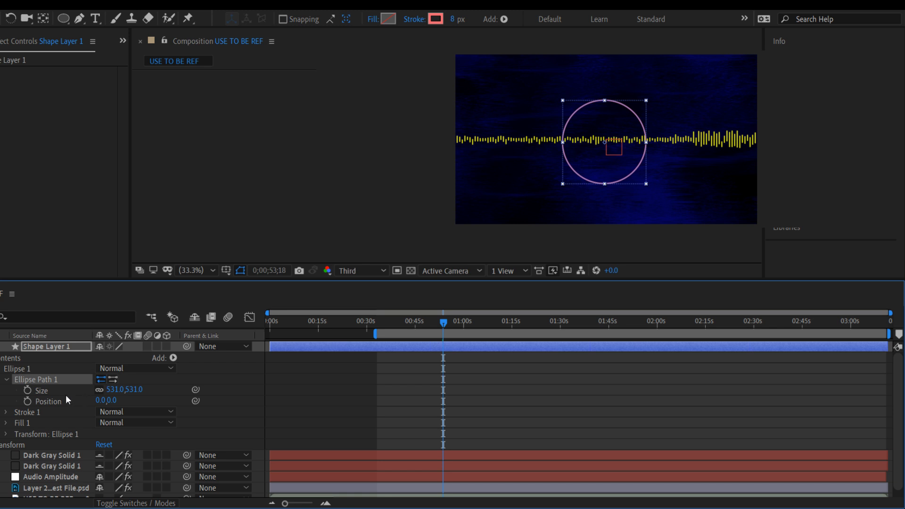
- Check the Path choices and the Use Polar Path option of the Audio Spectrum effect
click(58, 457)
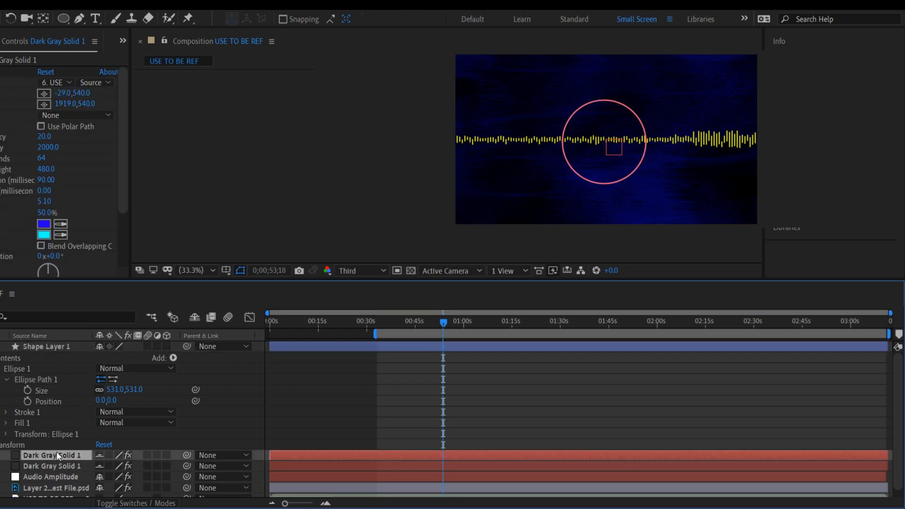
click(80, 115)
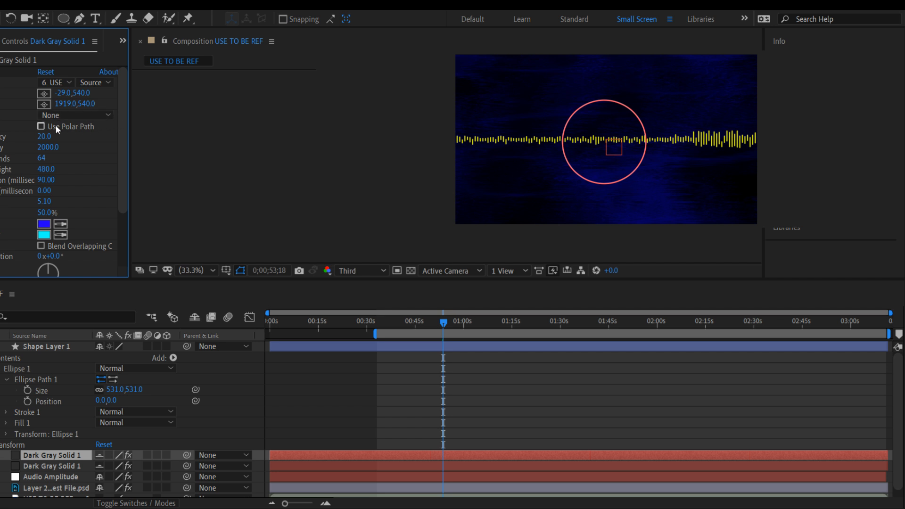
click(42, 126)
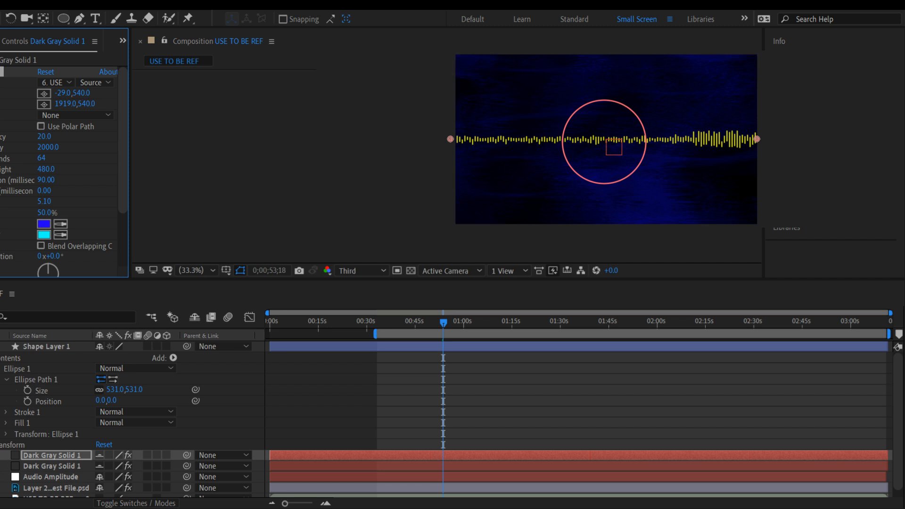
- Try to link the Audio Waveform's Path property to the circle's Ellipse Path in the shape layer
click(1, 466)
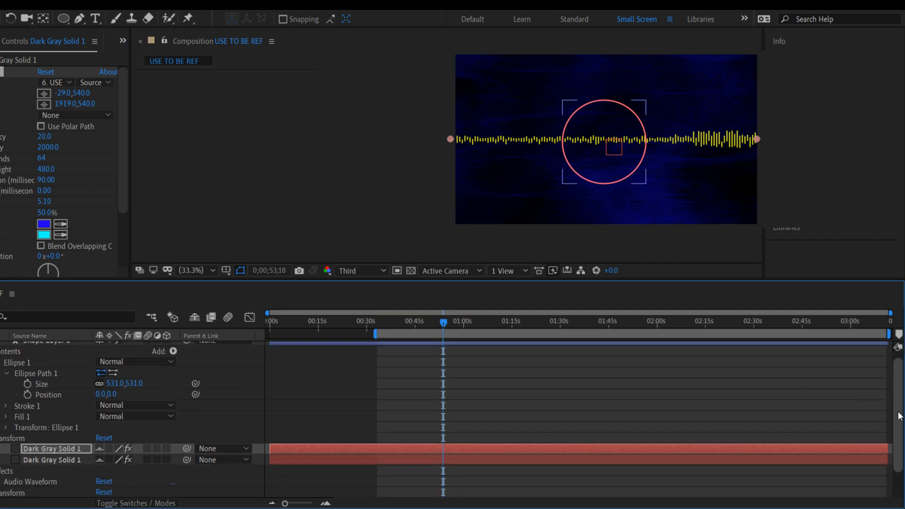
scroll(899, 416, down, 3)
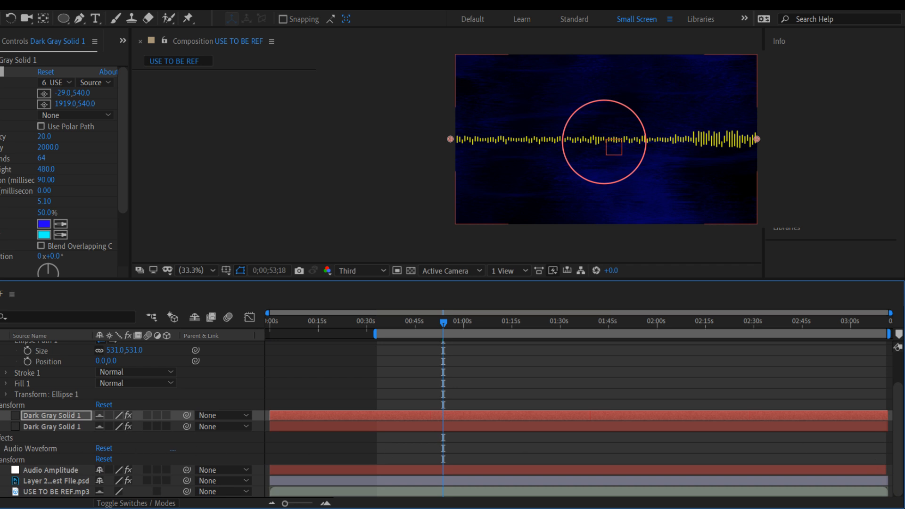
click(1, 449)
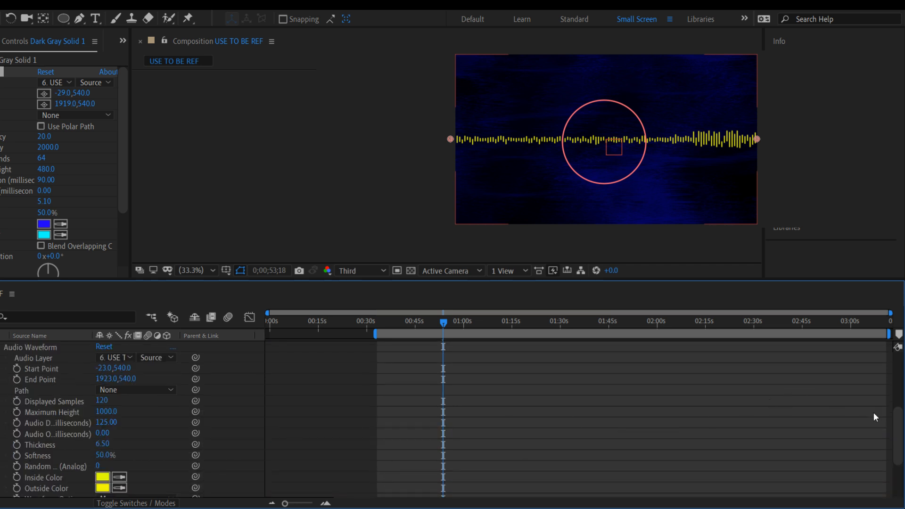
drag(897, 434, 887, 409)
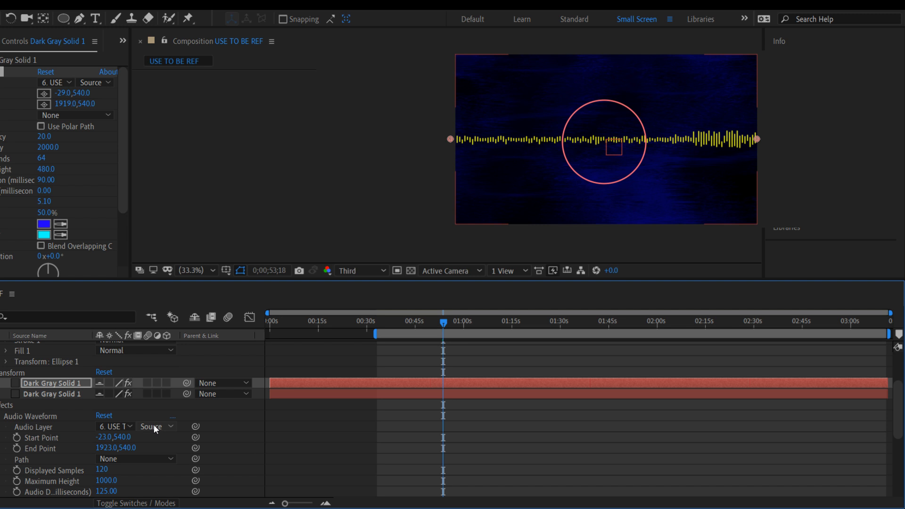
click(69, 460)
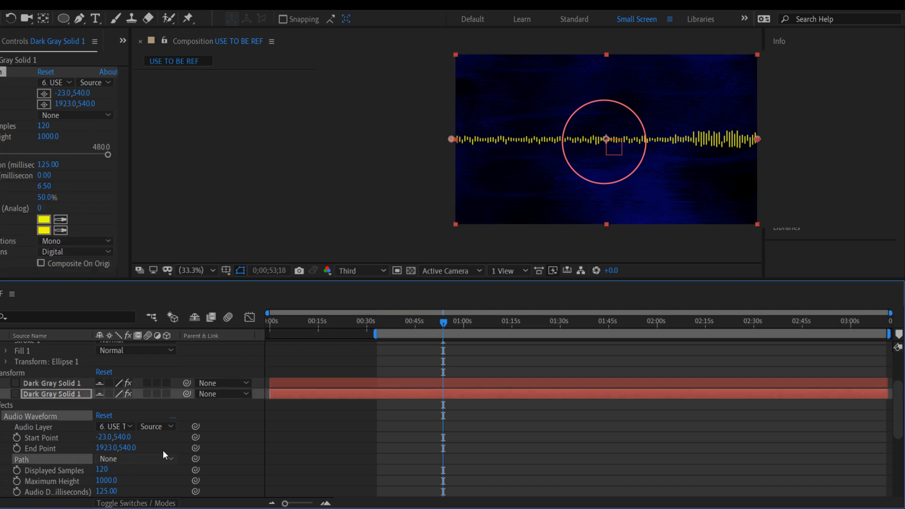
drag(195, 459, 24, 369)
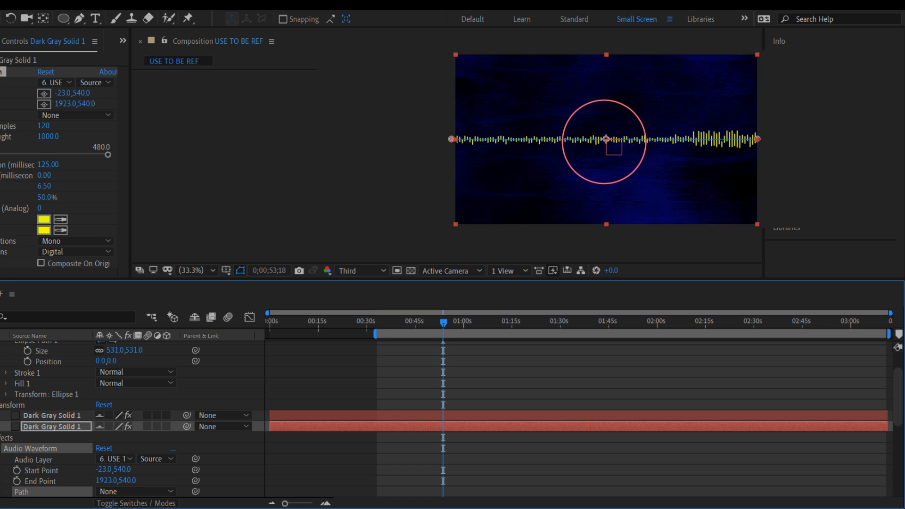
- Set the Audio Spectrum's thickness to 7 and turn on Blend Overlapping Colors
click(27, 417)
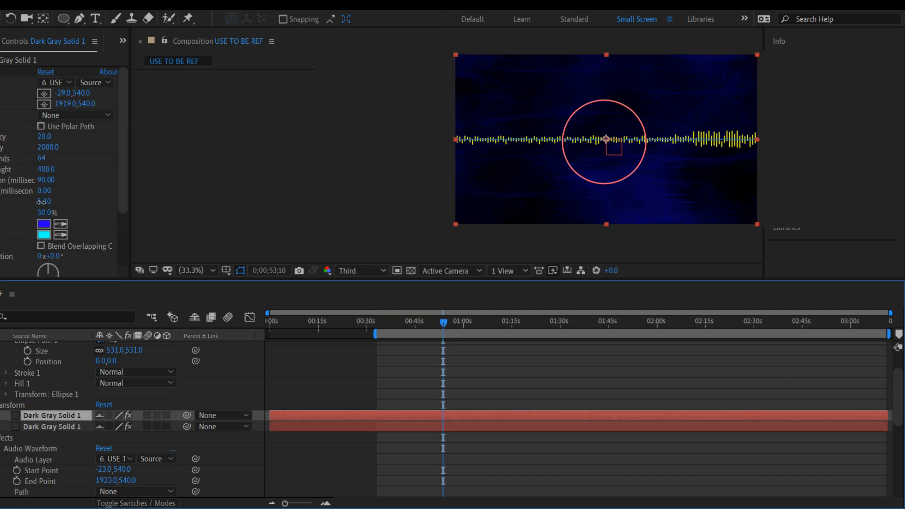
drag(44, 201, 53, 202)
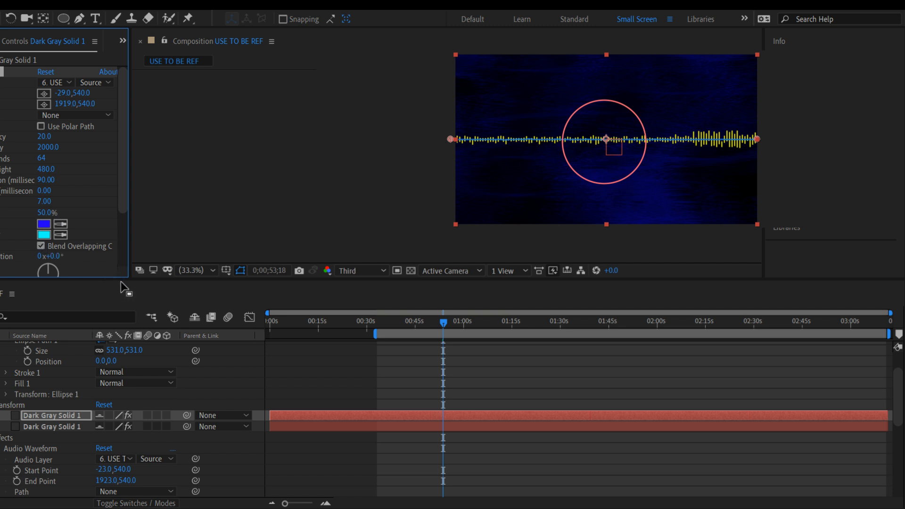
- Change the Audio Waveform's outside color to orange, and try Composite On Original before switching it off again
click(76, 426)
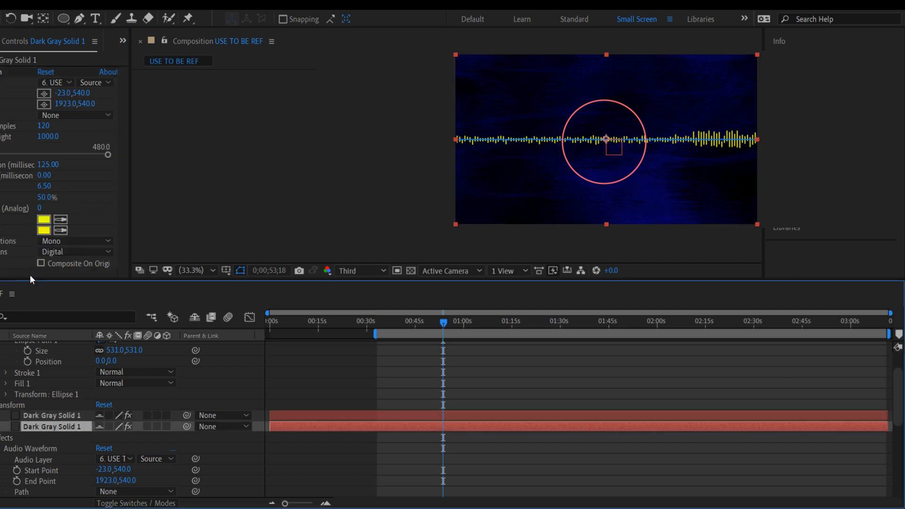
click(56, 230)
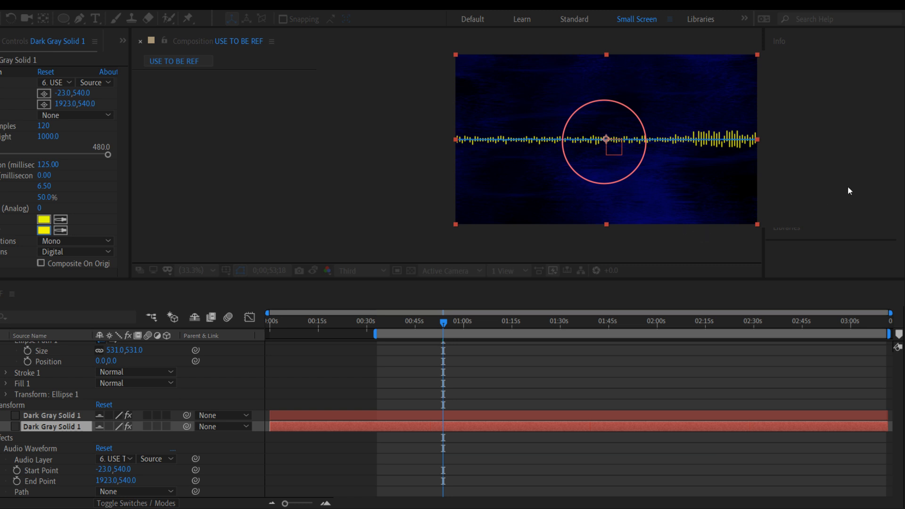
click(722, 346)
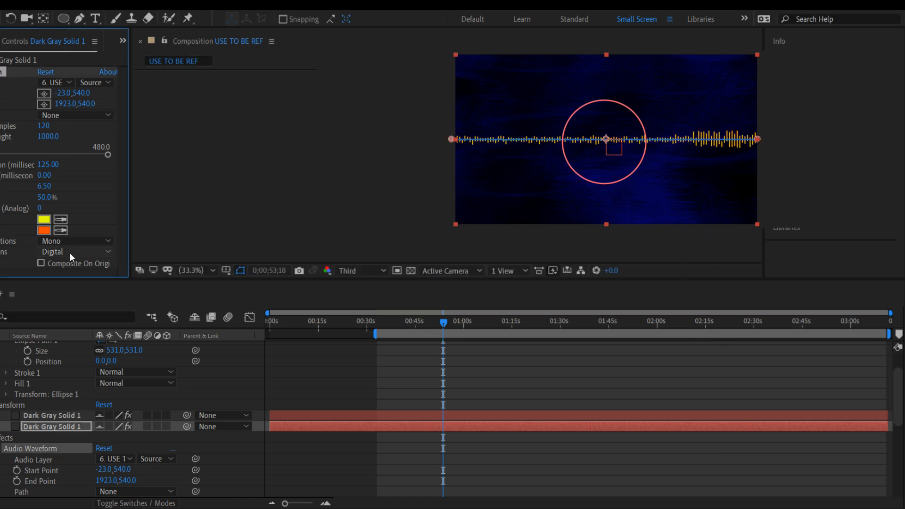
click(41, 263)
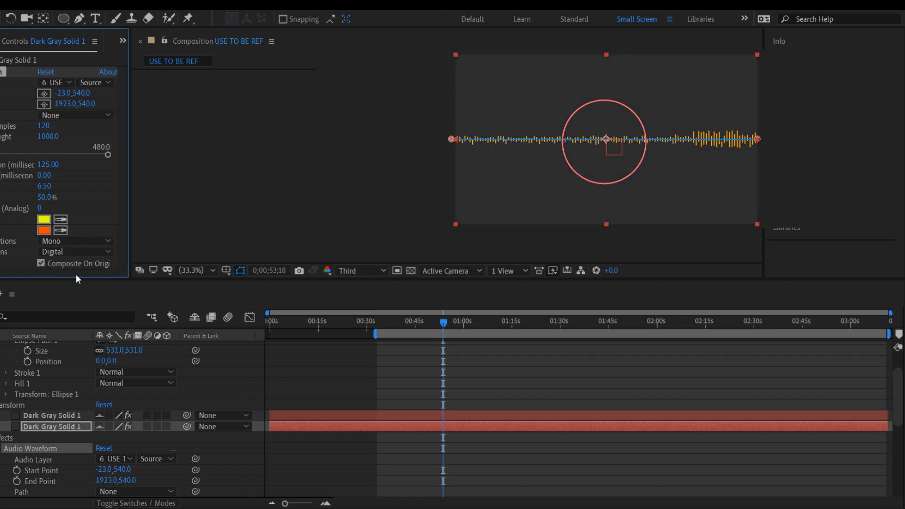
click(41, 264)
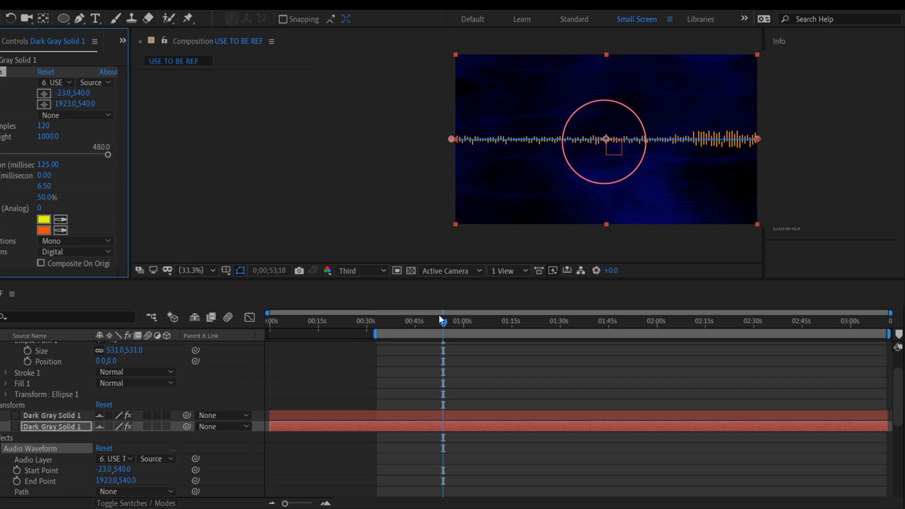
- Set the Audio Waveform's display option to Analog lines and preview the composition from about 36 seconds
drag(409, 323, 355, 324)
click(93, 242)
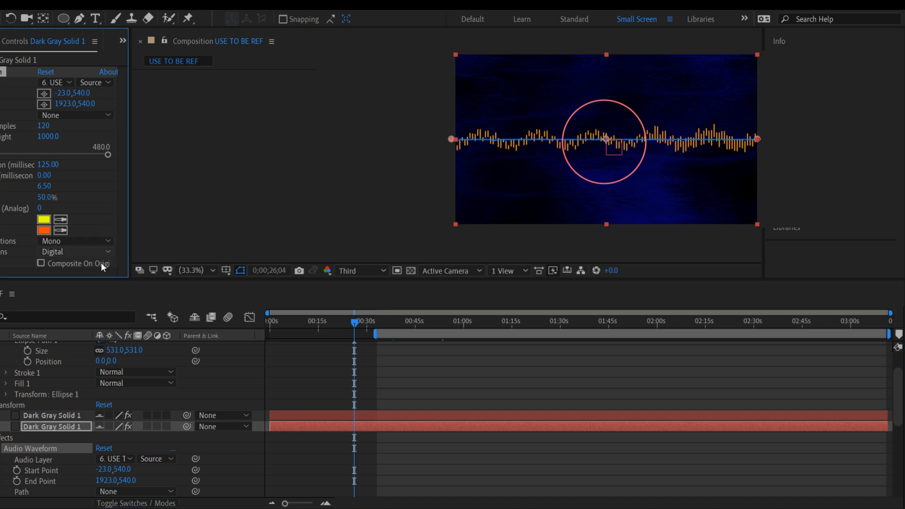
click(86, 277)
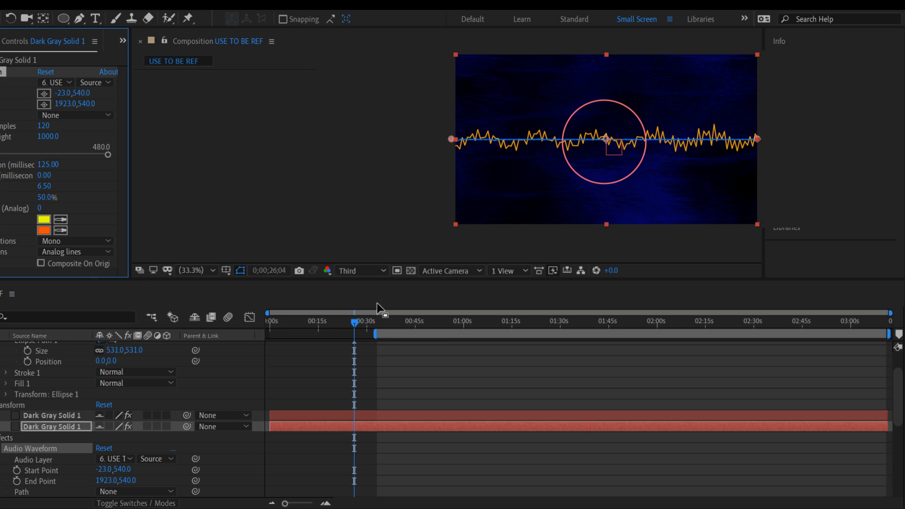
drag(349, 325, 386, 340)
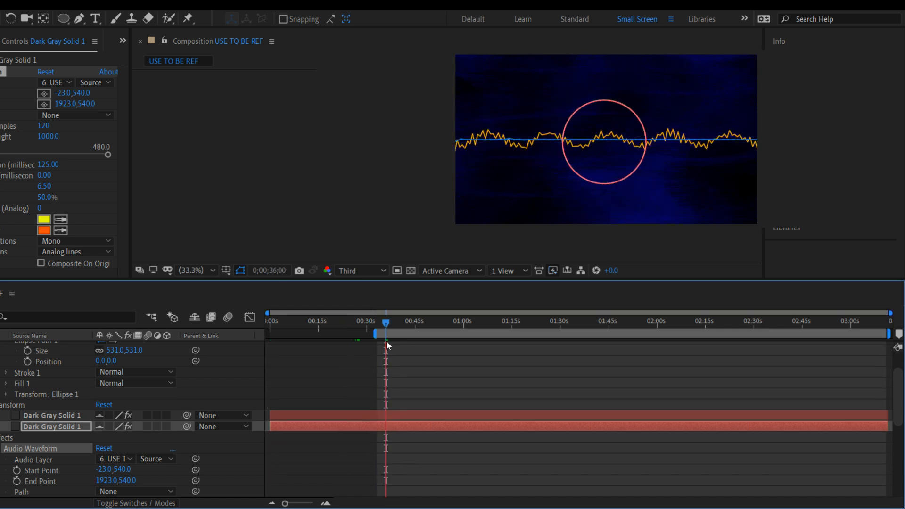
key(space)
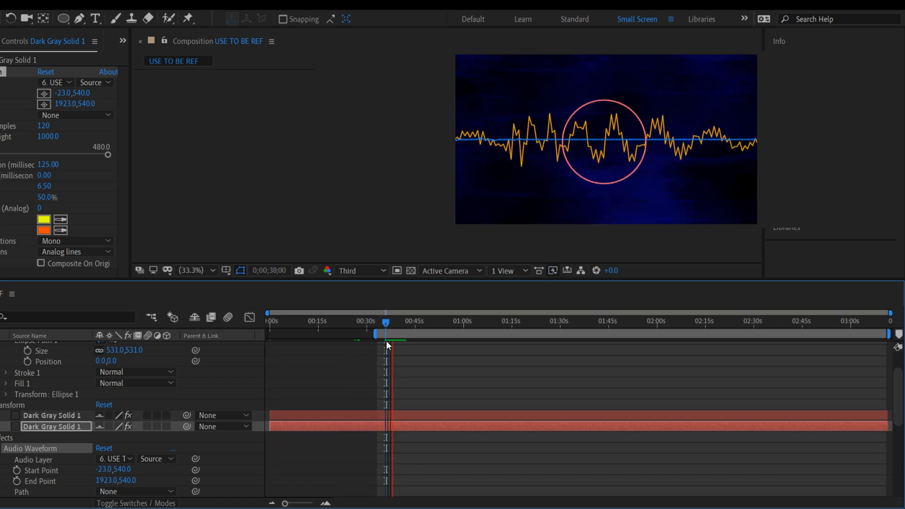
key(space)
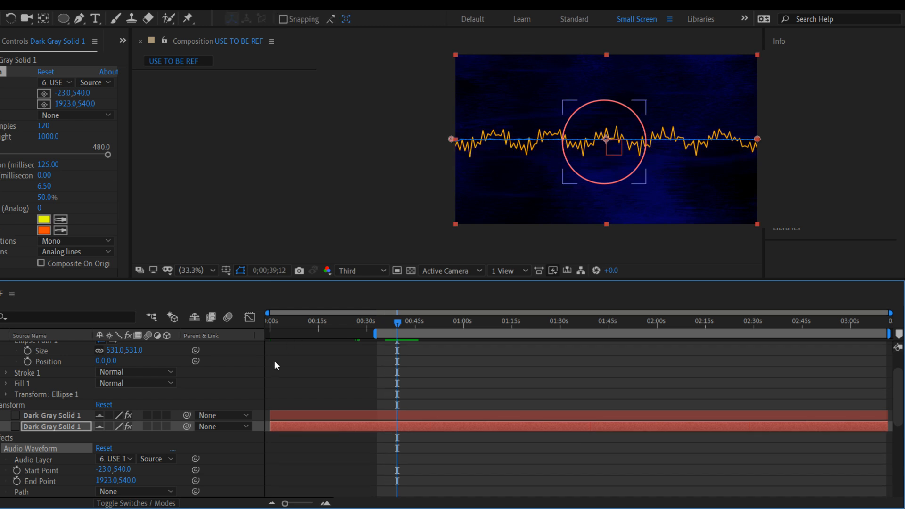
- Check the Audio Waveform's Path choices again and delete the shape layer with the circle
click(78, 423)
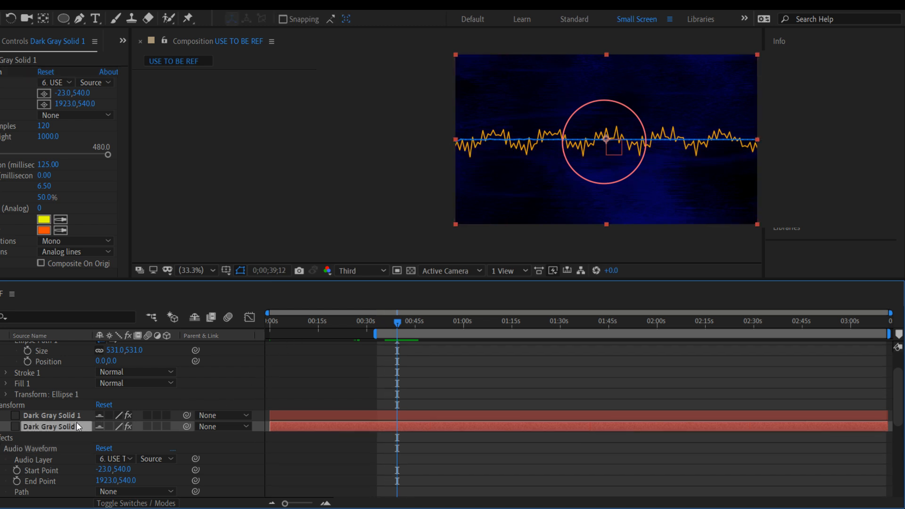
click(75, 119)
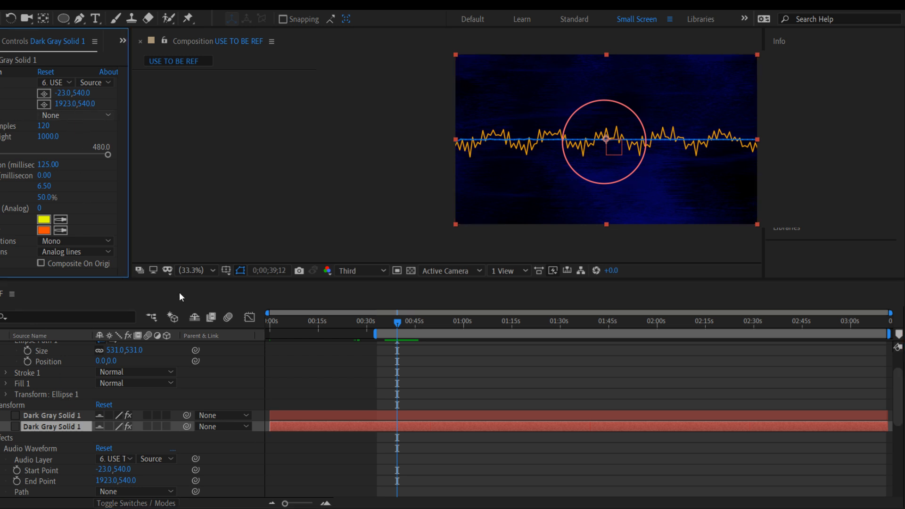
click(890, 396)
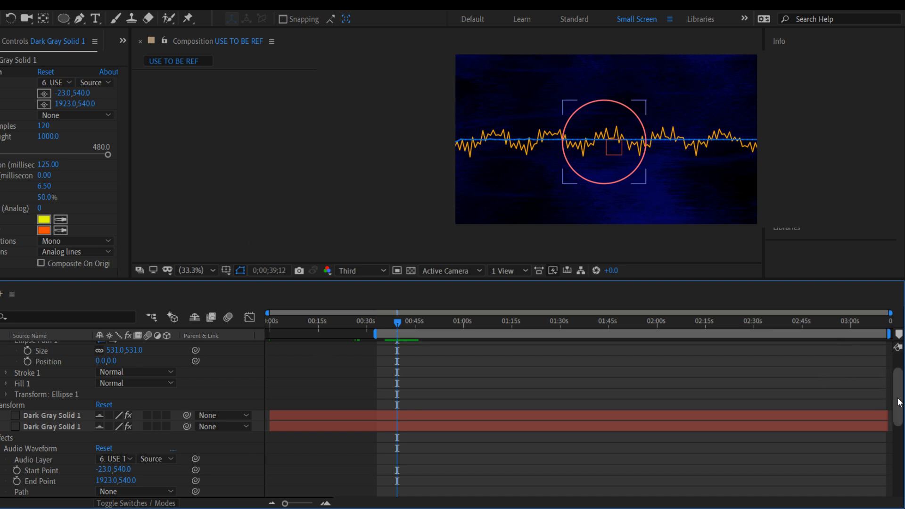
scroll(899, 402, up, 2)
click(59, 345)
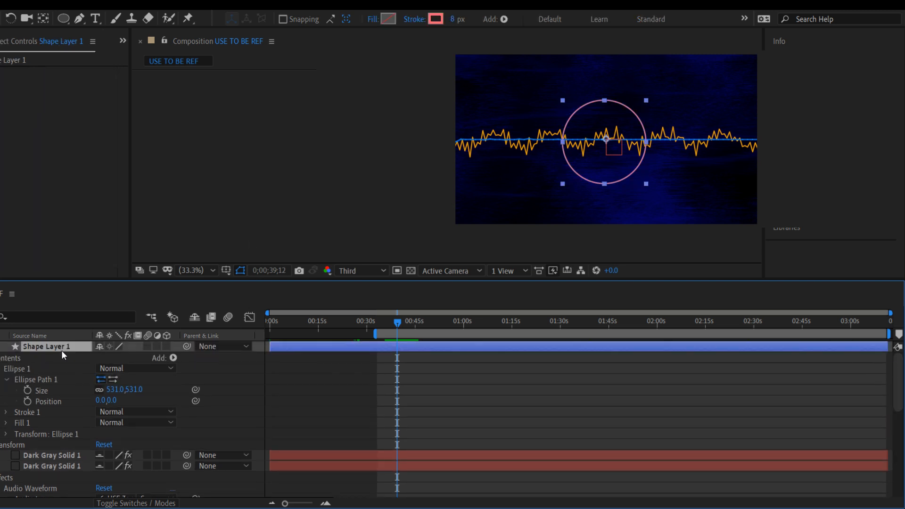
key(Delete)
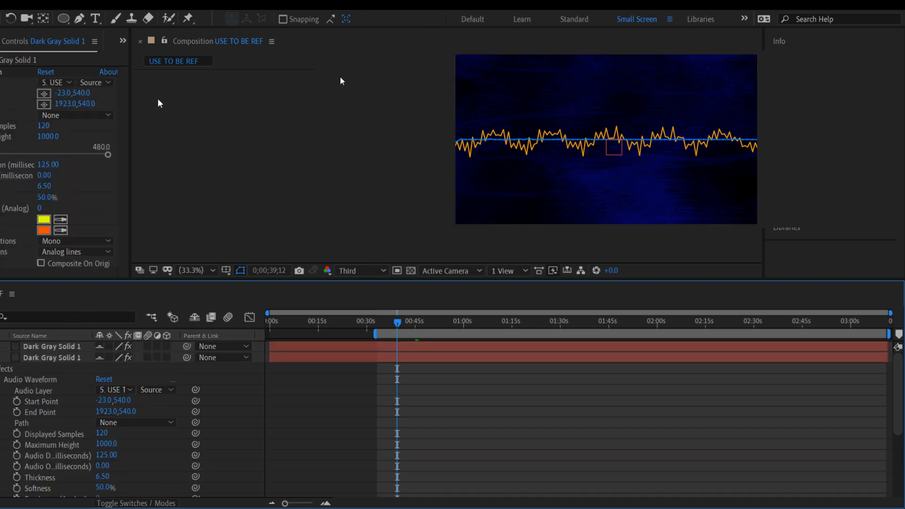
- With the Pen tool, draw a closed, roughly circular four-point curve around the frame's center as a new shape layer
click(80, 18)
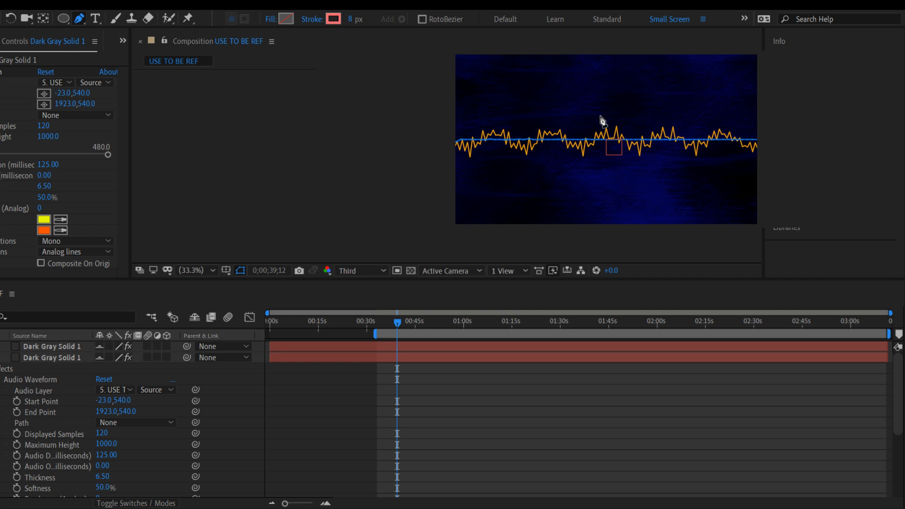
click(609, 101)
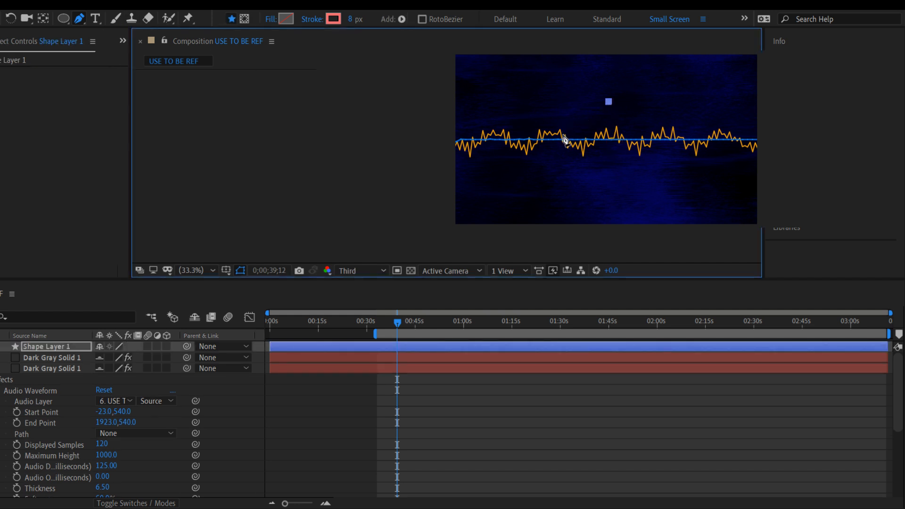
drag(563, 147, 644, 203)
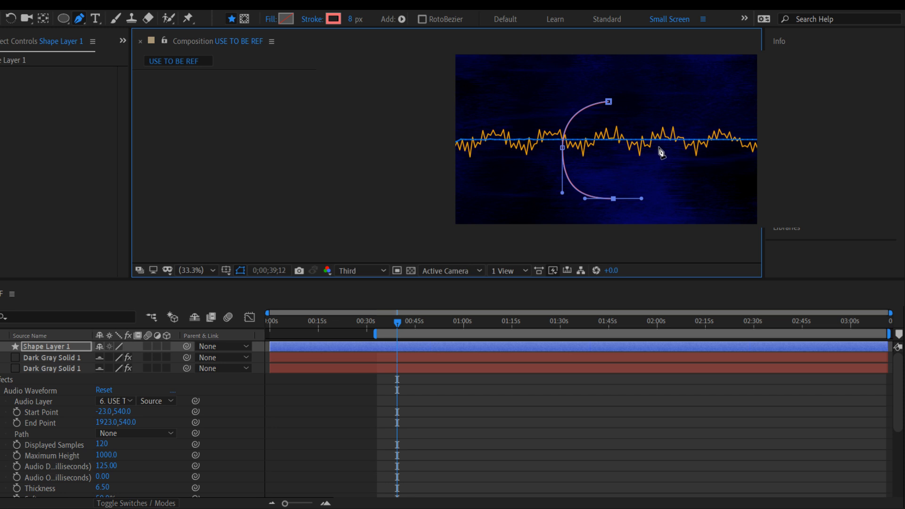
drag(662, 151, 663, 126)
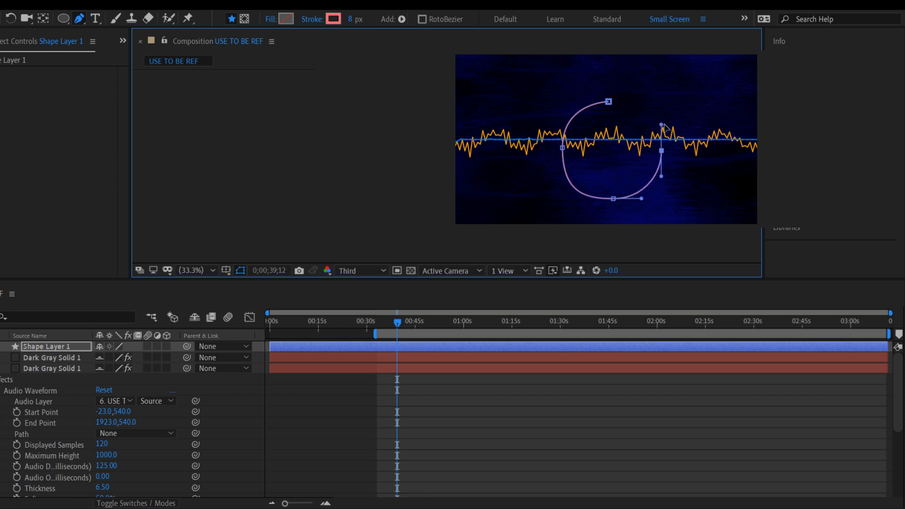
drag(608, 102, 577, 108)
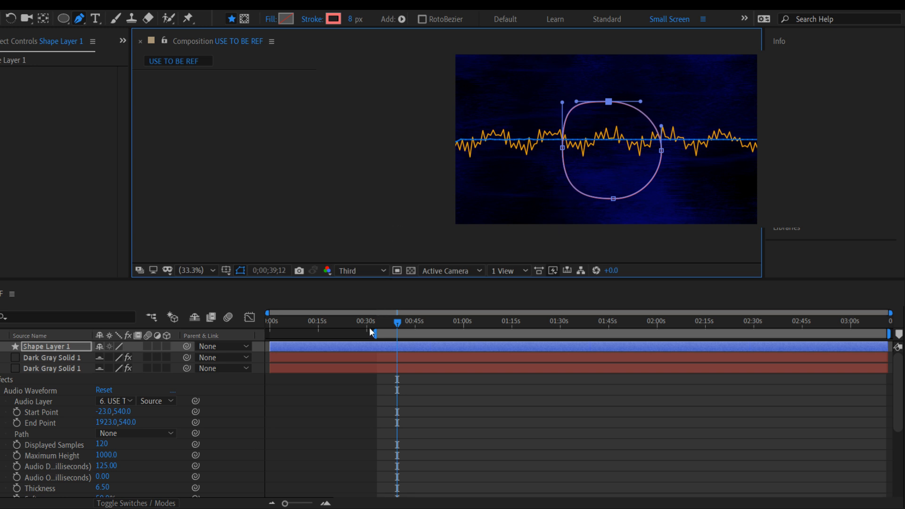
- Check the Audio Spectrum's Path choices and turn on Use Polar Path, and delete the pen-drawn shape layer
click(68, 358)
click(104, 121)
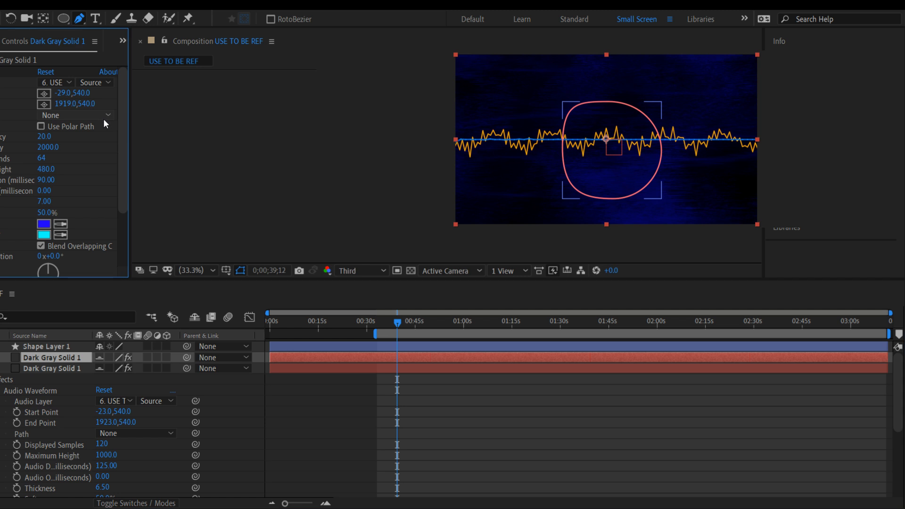
click(114, 122)
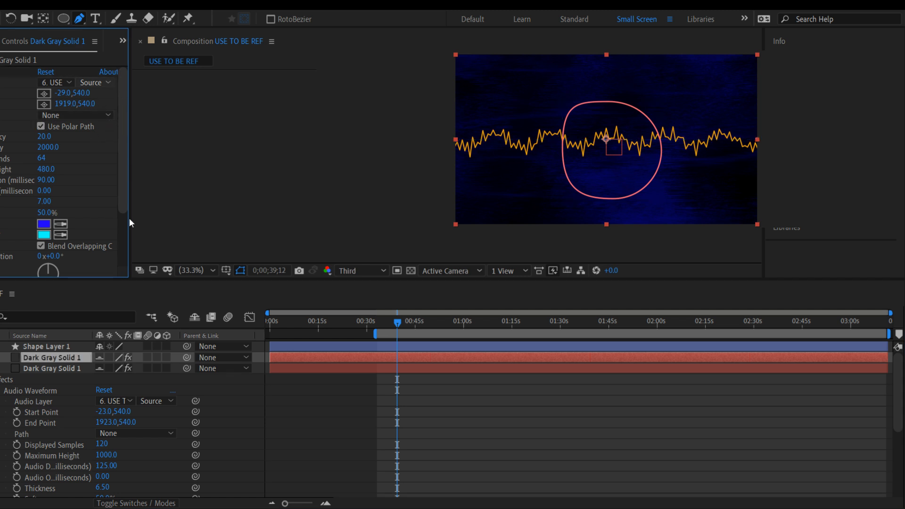
click(69, 347)
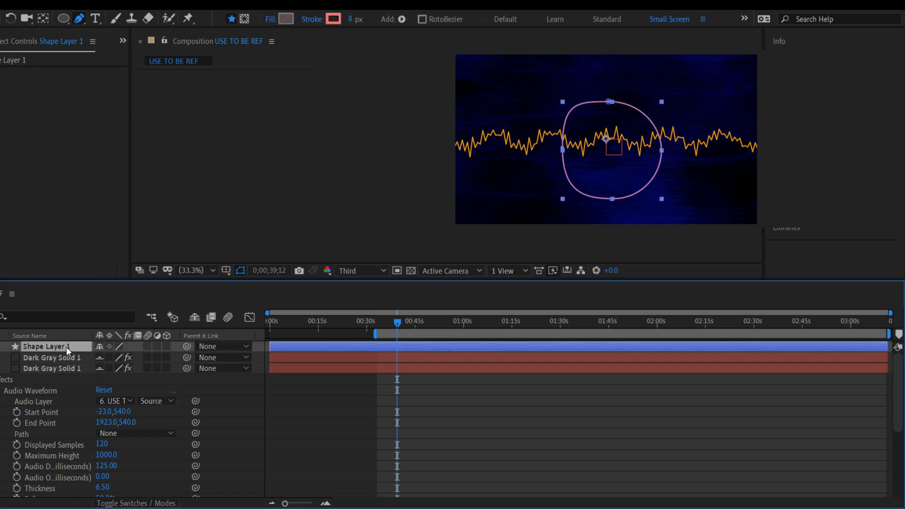
key(Delete)
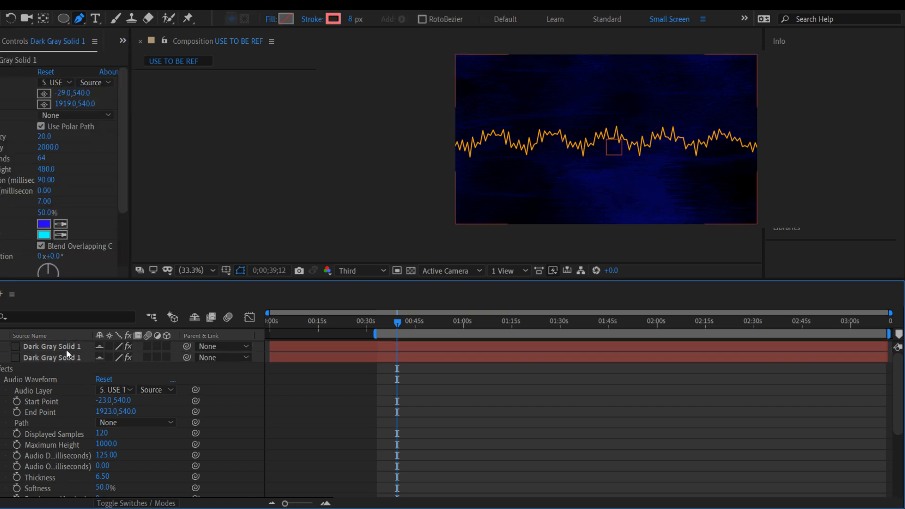
- Draw a circular mask on the Audio Waveform's solid layer, below and to the right of the frame's center
click(67, 356)
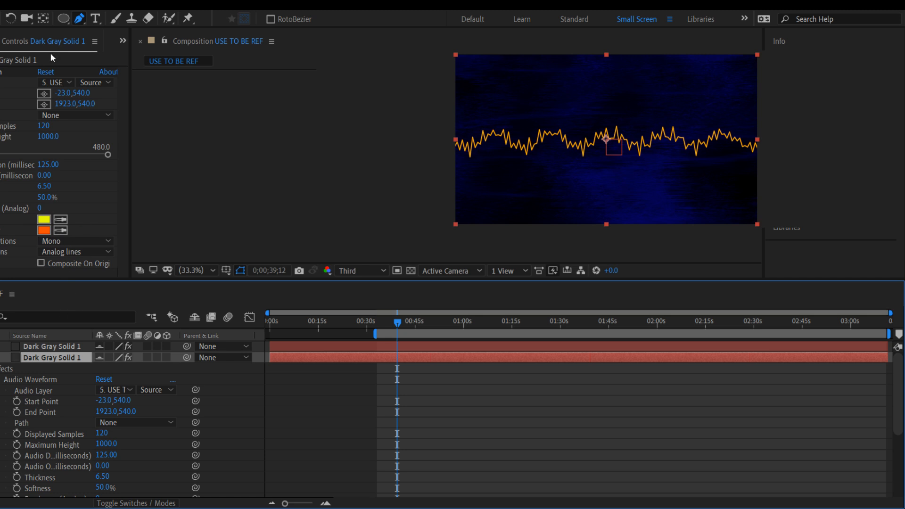
click(64, 18)
click(624, 145)
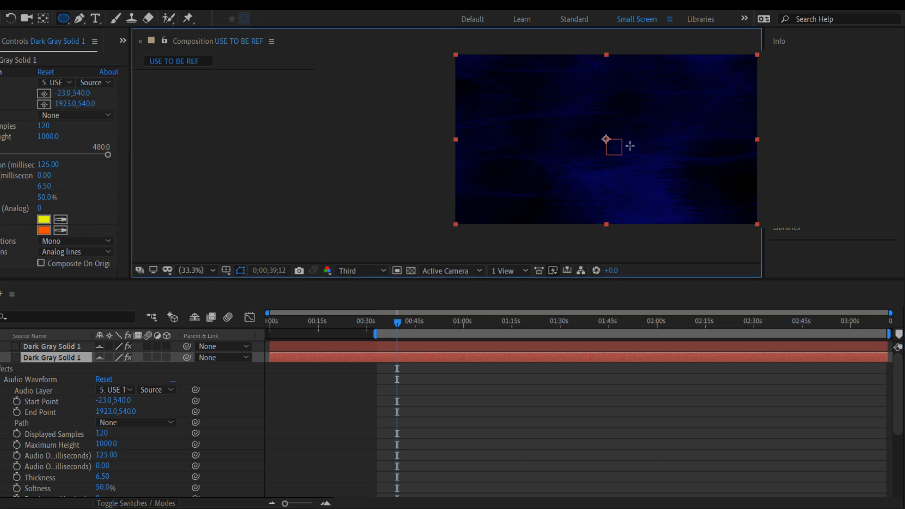
drag(614, 149, 689, 218)
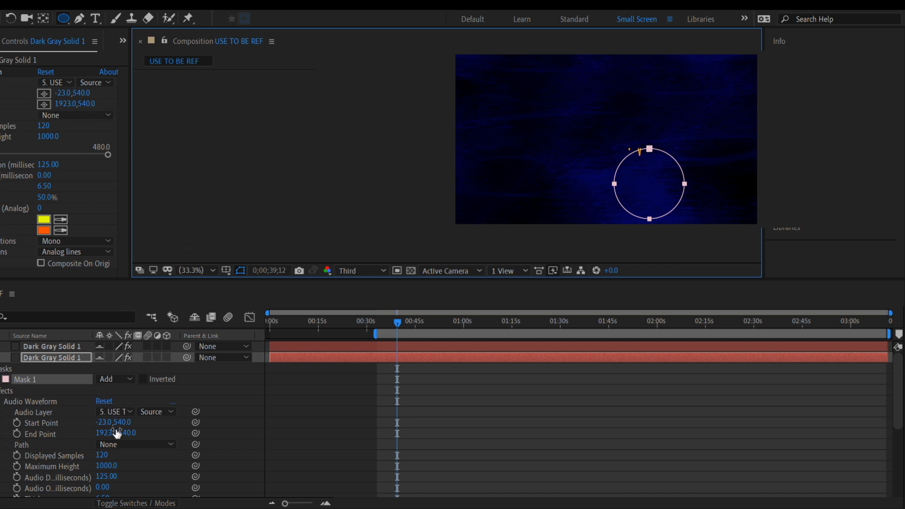
- Set the Audio Waveform's Path to Mask 1 and switch to the Selection tool
click(131, 449)
click(131, 449)
click(132, 477)
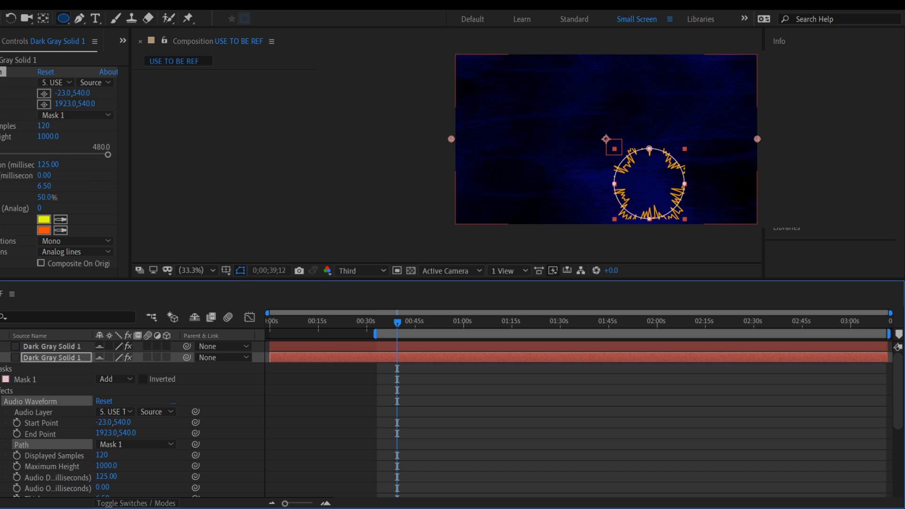
key(v)
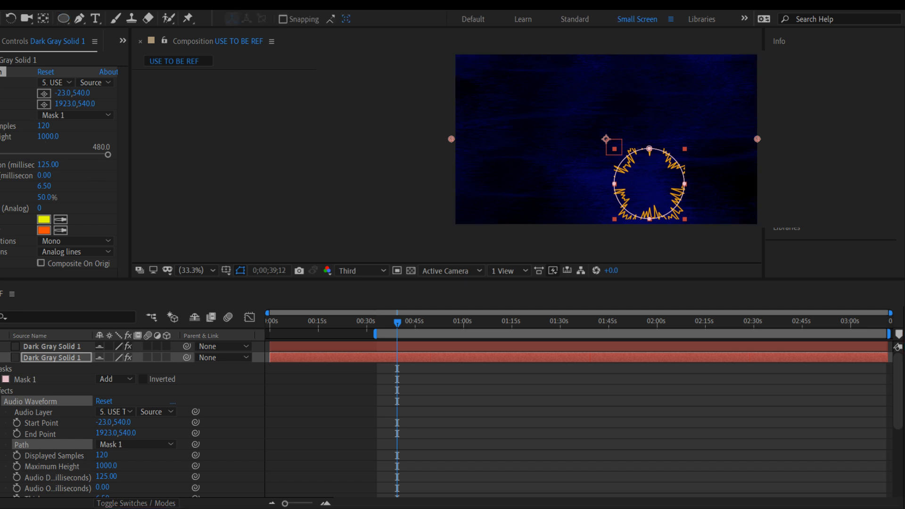
click(642, 149)
mouse_move(642, 147)
mouse_down()
mouse_move(633, 126)
mouse_move(647, 141)
mouse_up()
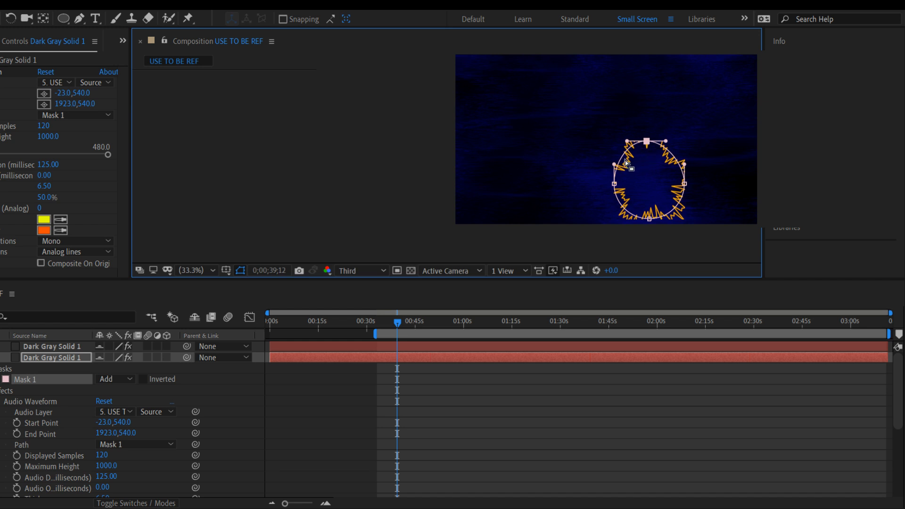
key(ctrl+z)
click(277, 135)
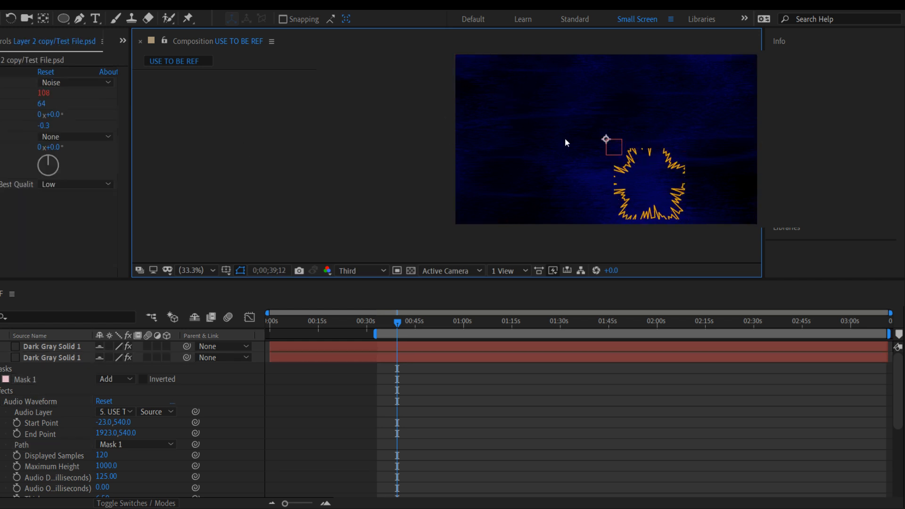
drag(606, 138, 582, 126)
key(ctrl+z)
click(2, 378)
click(1, 358)
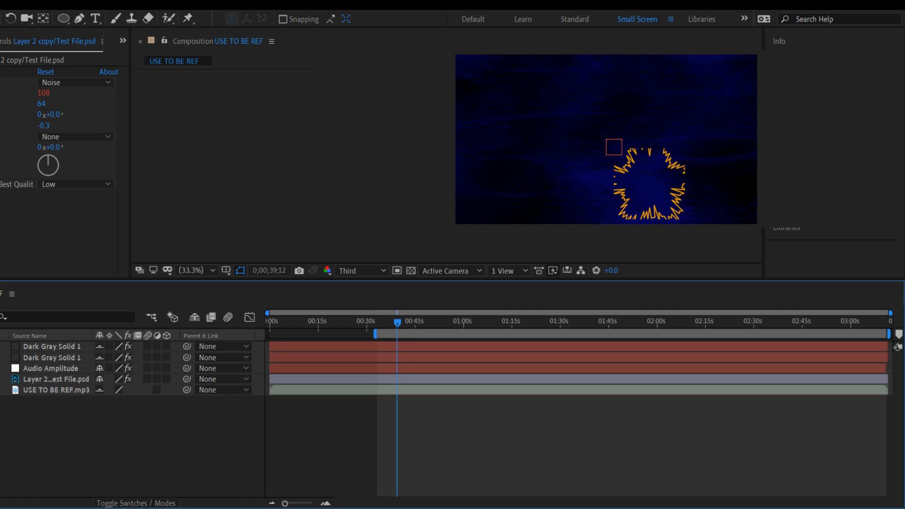
click(617, 154)
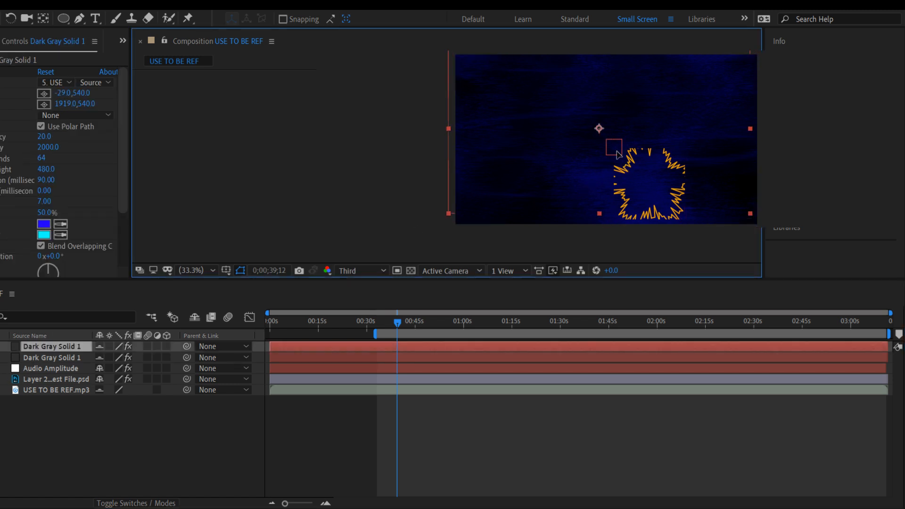
drag(617, 151, 619, 154)
key(ctrl+z)
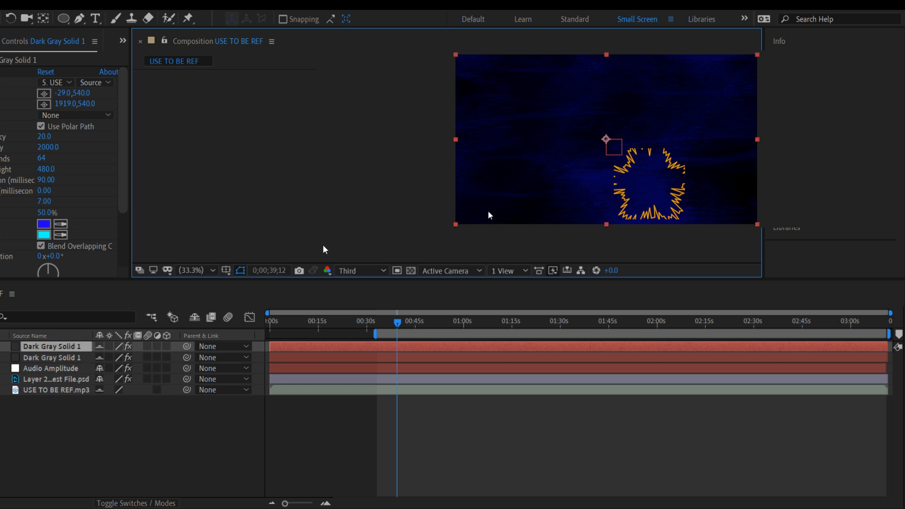
click(1, 347)
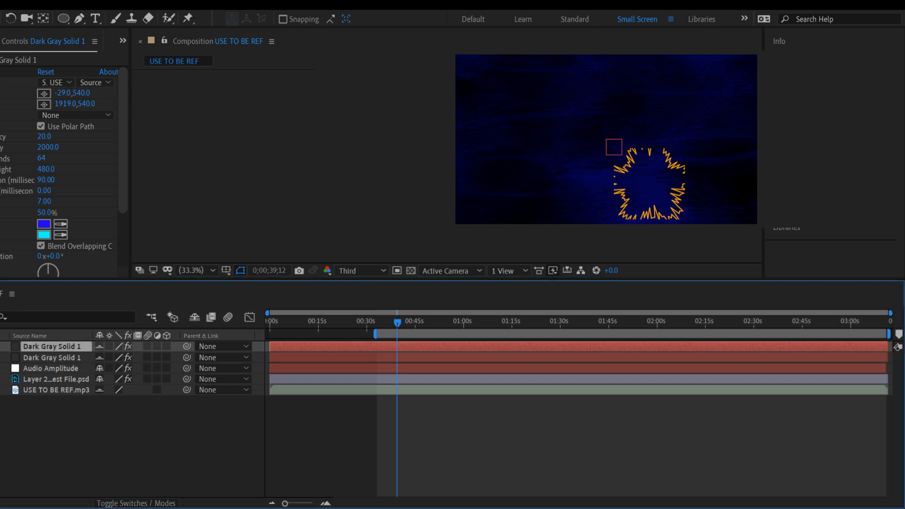
click(1, 346)
click(1, 346)
click(1, 358)
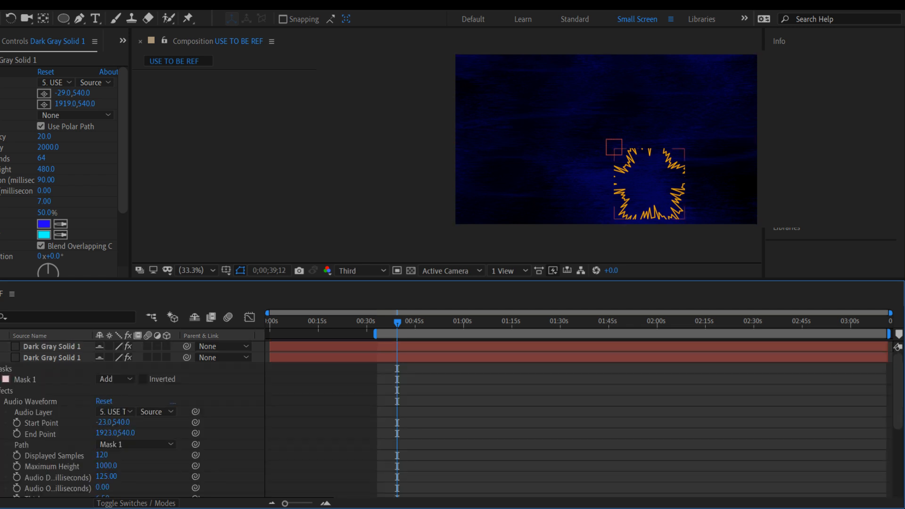
scroll(4, 363, down, 1)
click(1, 347)
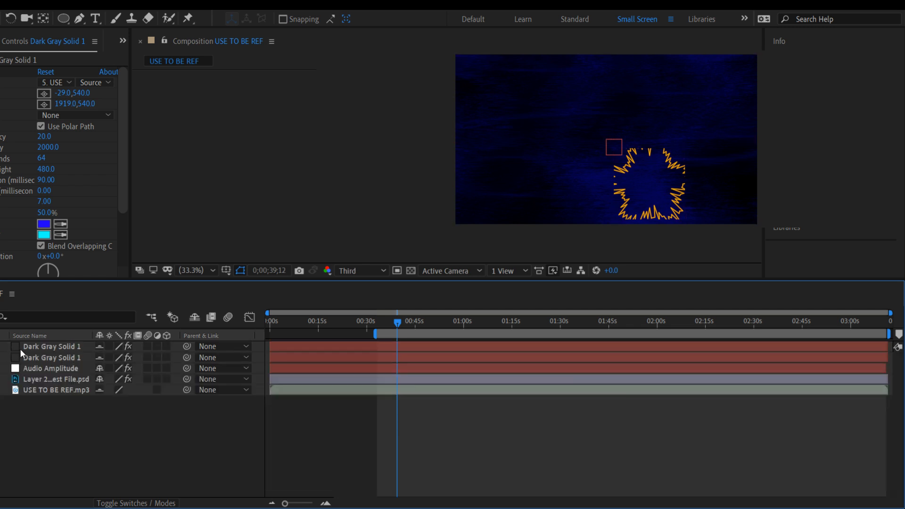
- Enlarge the Audio Waveform solid to about 1.5 times its size and move it so the masked circle sits around the frame's center
click(35, 357)
drag(624, 164, 595, 138)
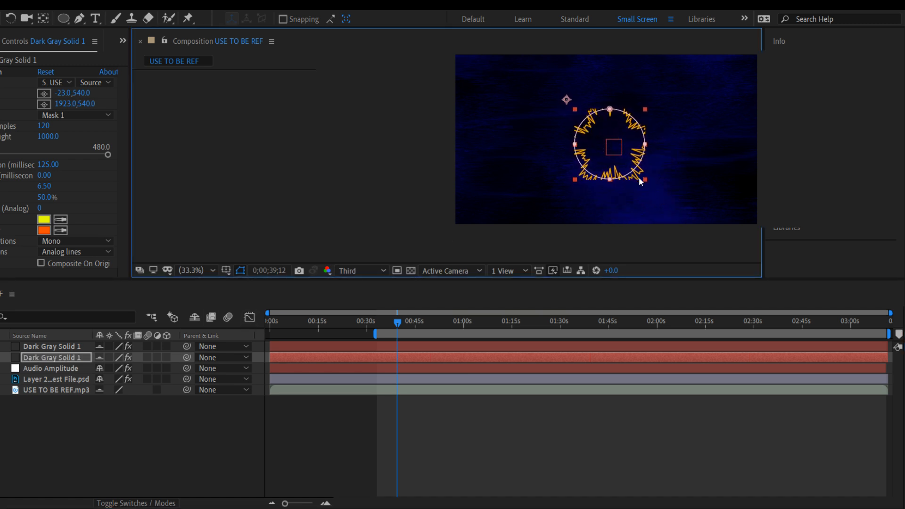
drag(646, 181, 715, 224)
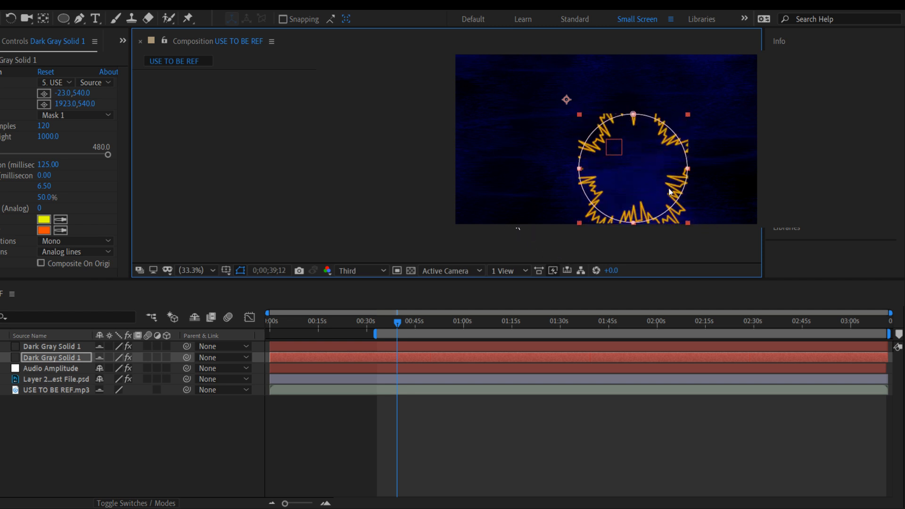
drag(641, 124, 610, 98)
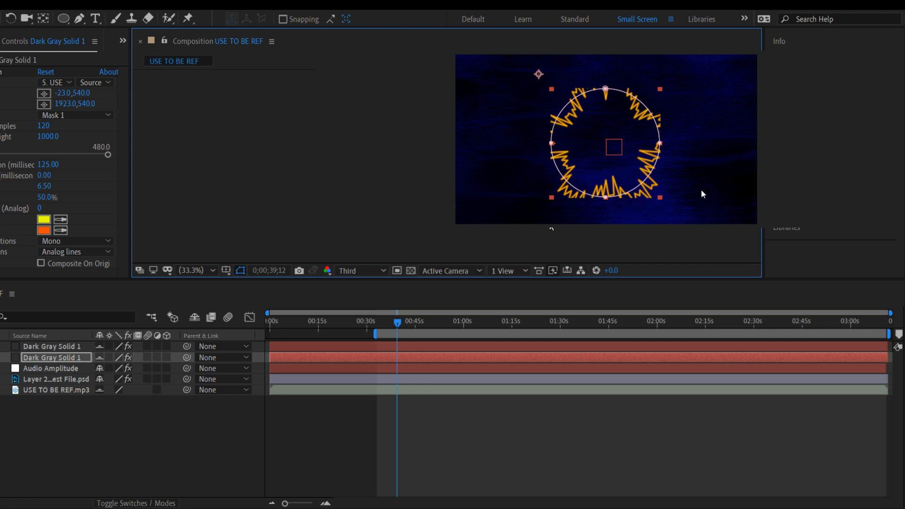
- Expand the Audio Waveform solid's properties and set Mask 1's mode to None
click(1, 358)
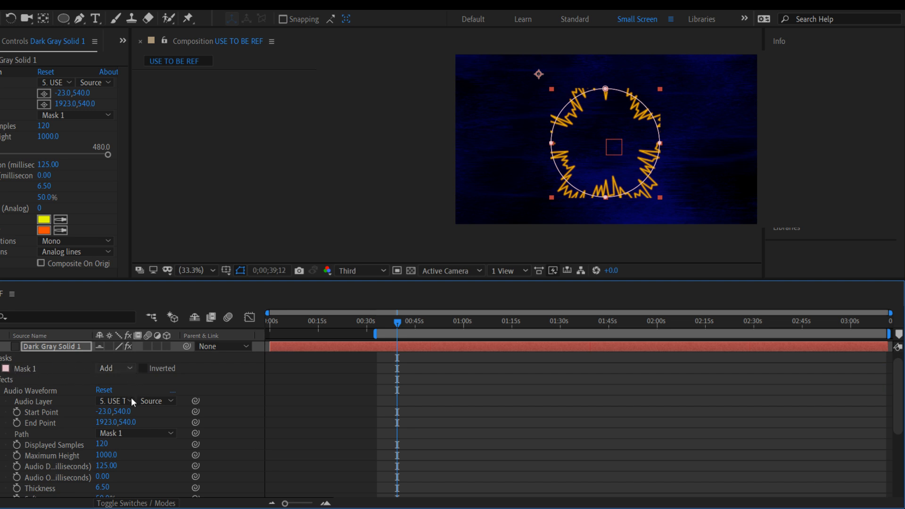
click(124, 383)
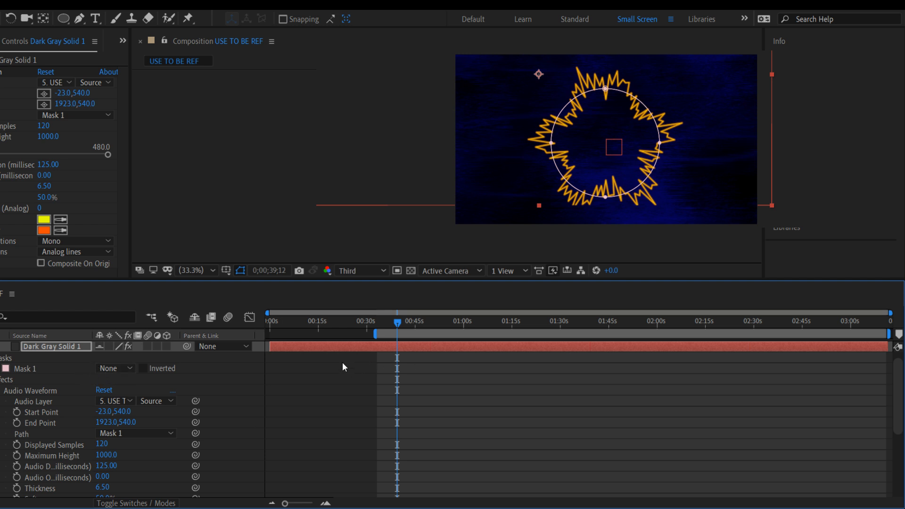
- Review Mask 1's properties and Mask Shape settings without changes, and preview the circular waveform's playback
click(0, 369)
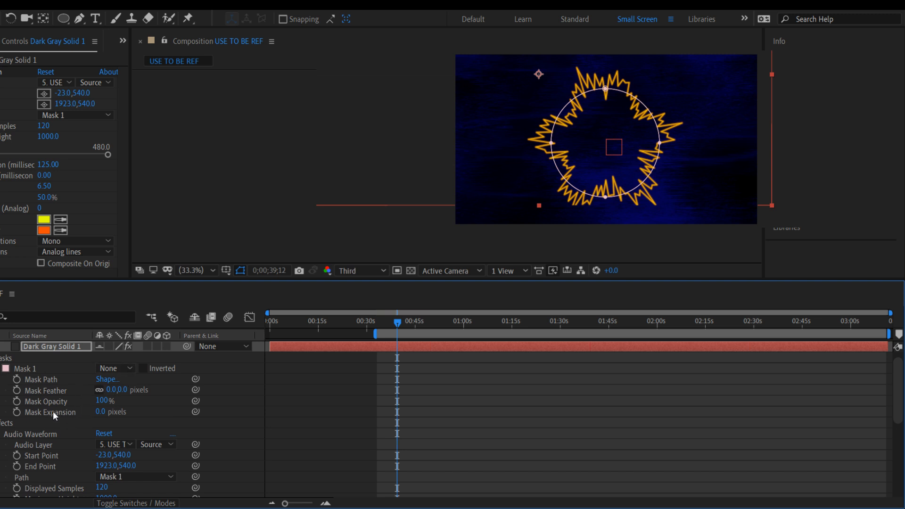
click(847, 169)
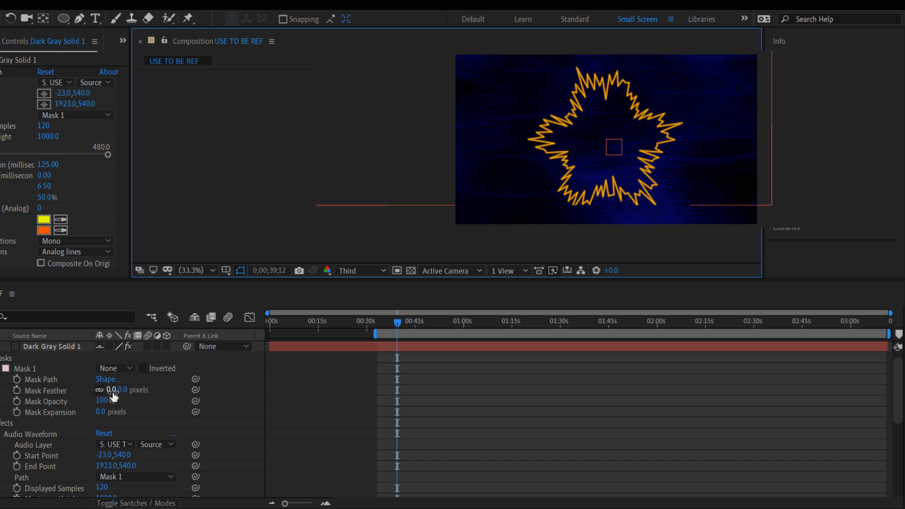
click(106, 380)
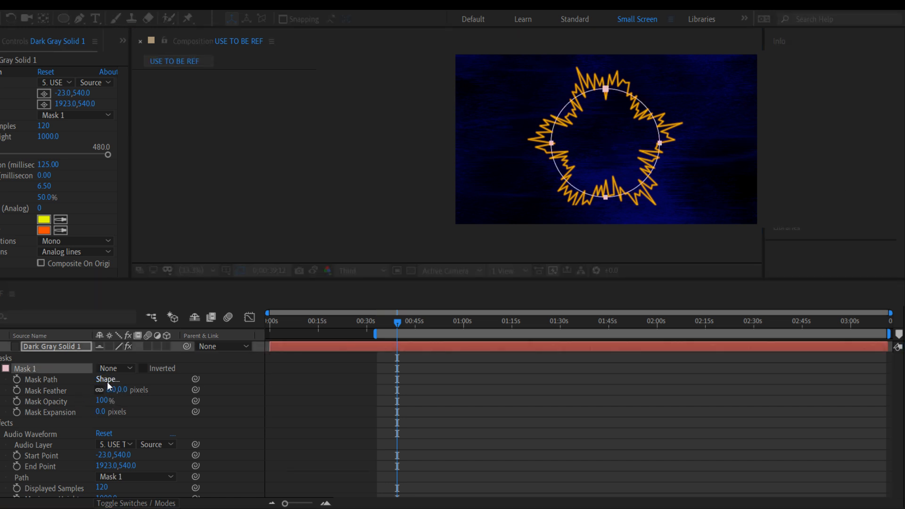
click(446, 331)
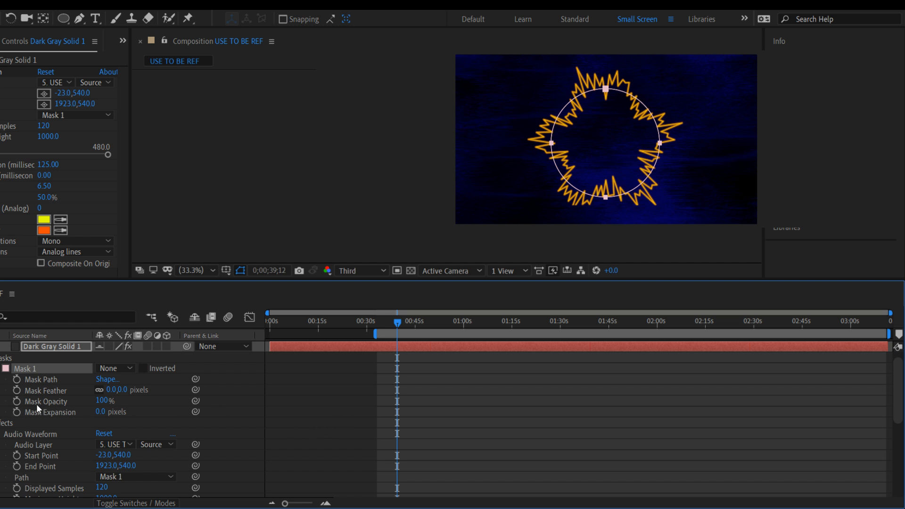
click(3, 368)
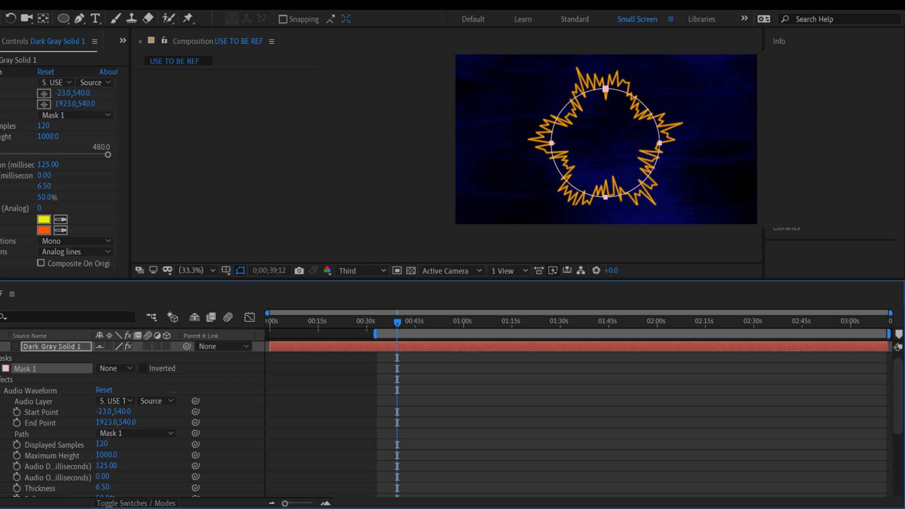
click(0, 358)
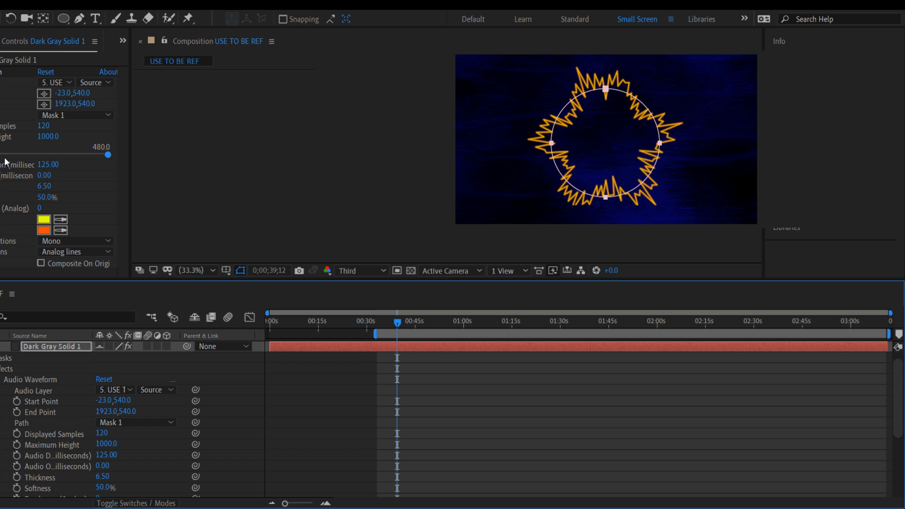
key(space)
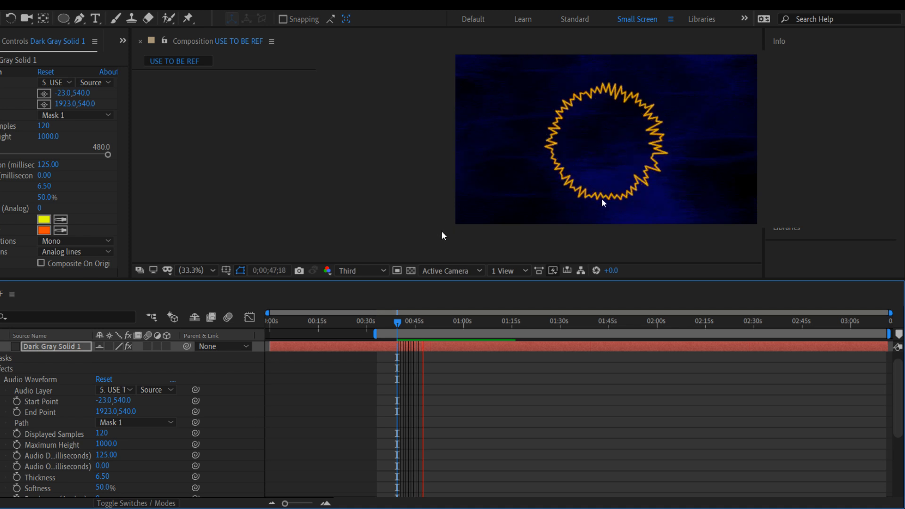
key(space)
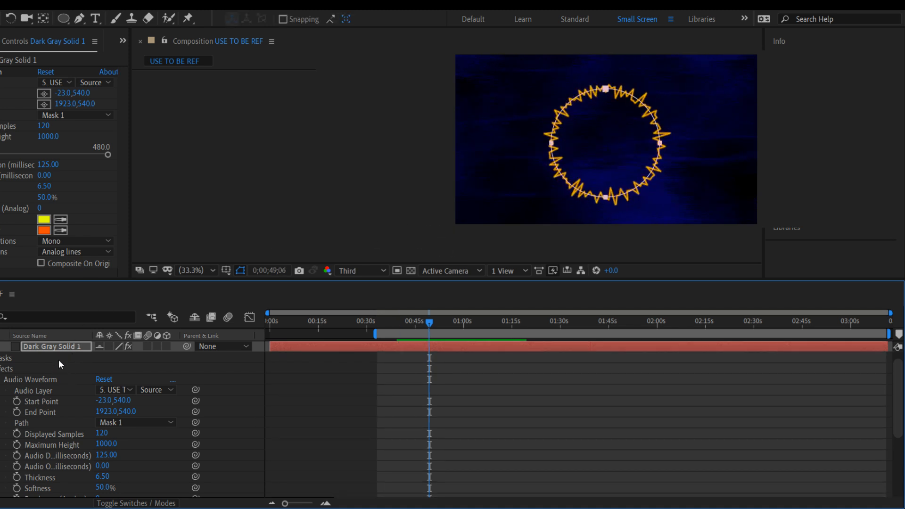
- Move the Audio Waveform solid down and to the right so its circle extends past the frame's lower edge
click(55, 347)
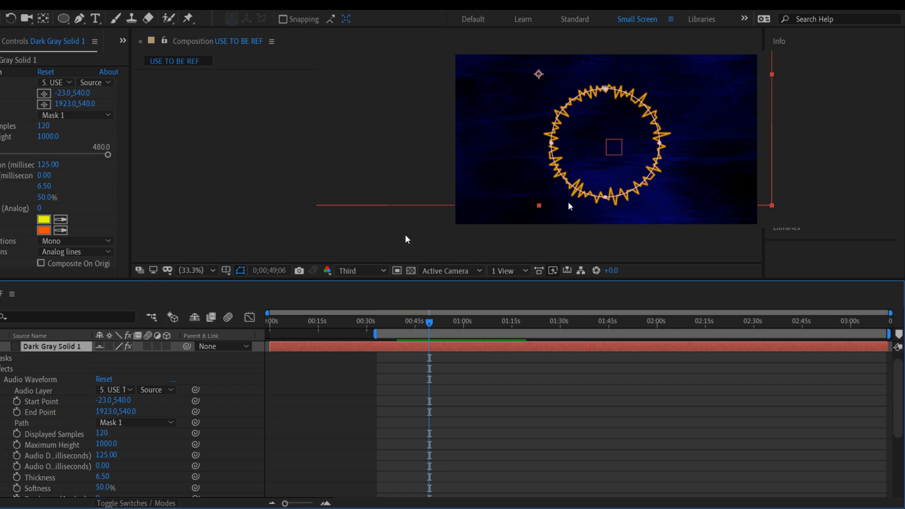
click(538, 208)
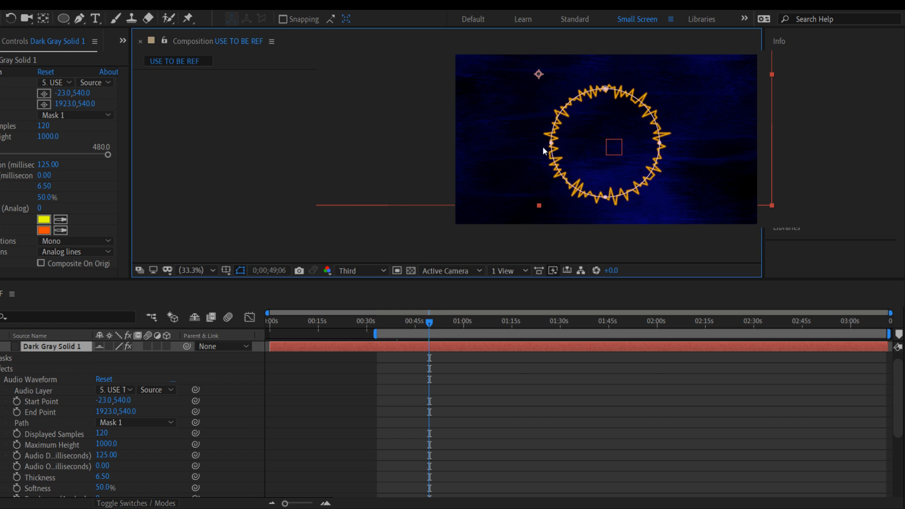
click(0, 358)
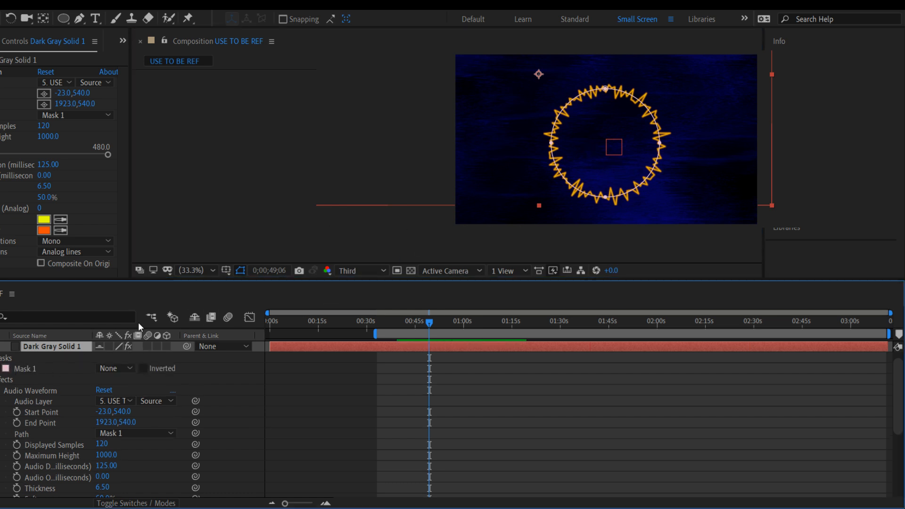
drag(624, 210, 660, 268)
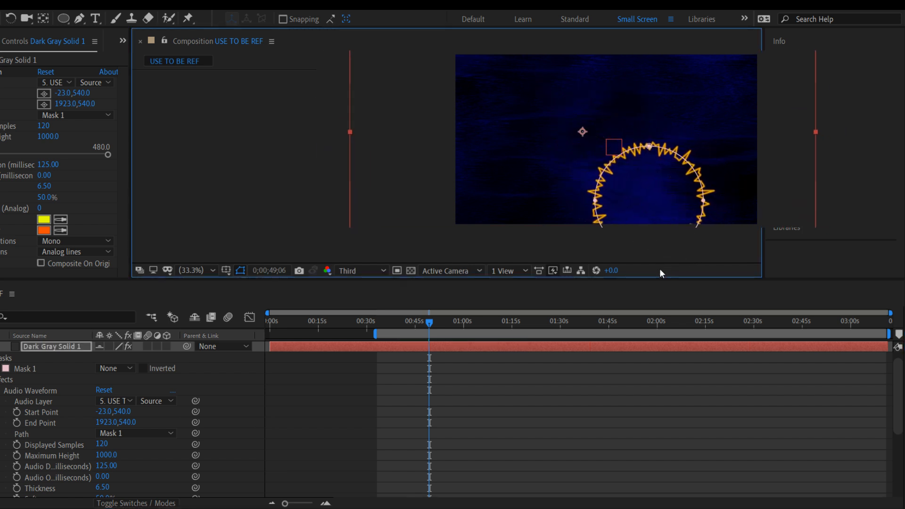
- Nudge Mask 1 upward within its layer until the circle is vertically centered in the frame
click(56, 369)
key(Up)
key(Up)
key(Up)
key(Up)
key(Up)
key(Up)
key(Up)
key(Up)
key(Up)
key(Up)
key(Up)
key(Up)
key(Up)
key(Up)
key(Up)
key(Up)
key(Up)
key(Up)
key(Up)
key(Up)
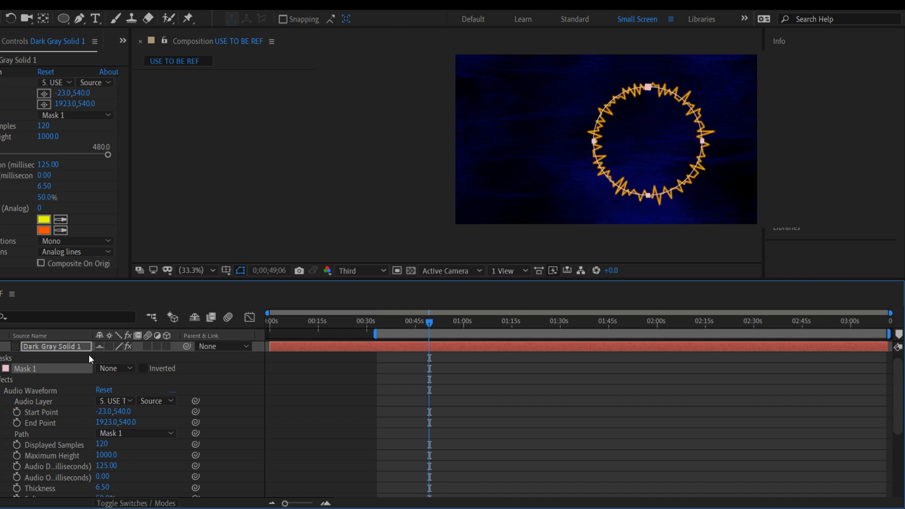
- Nudge Mask 1 horizontally in large increments, correcting in both directions, until the circle is centered across the frame
key(shift+Left)
key(shift+Left)
key(shift+Left)
key(shift+Left)
key(shift+Left)
key(shift+Left)
key(shift+Left)
key(shift+Left)
key(shift+Left)
key(shift+Left)
key(shift+Left)
key(shift+Left)
key(shift+Left)
key(shift+Left)
key(shift+Left)
key(shift+Left)
key(shift+Left)
key(shift+Left)
key(shift+Left)
key(shift+Left)
key(shift+Left)
key(shift+Left)
key(shift+Left)
key(shift+Left)
key(shift+Left)
key(shift+Left)
key(shift+Left)
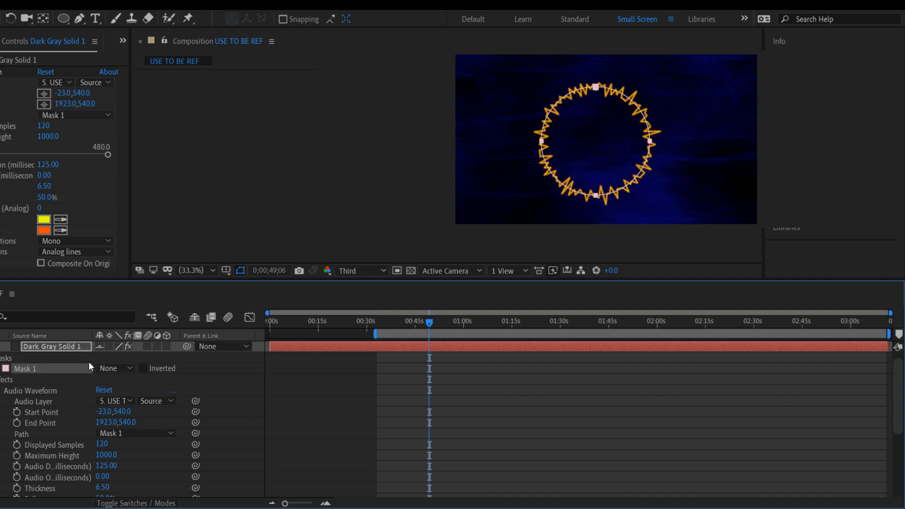
key(shift+Right)
key(shift+Right)
key(shift+Right)
key(shift+Right)
key(shift+Right)
key(shift+Right)
key(shift+Right)
key(shift+Right)
key(shift+Right)
key(shift+Right)
key(shift+Right)
key(shift+Right)
key(shift+Right)
key(shift+Right)
key(shift+Right)
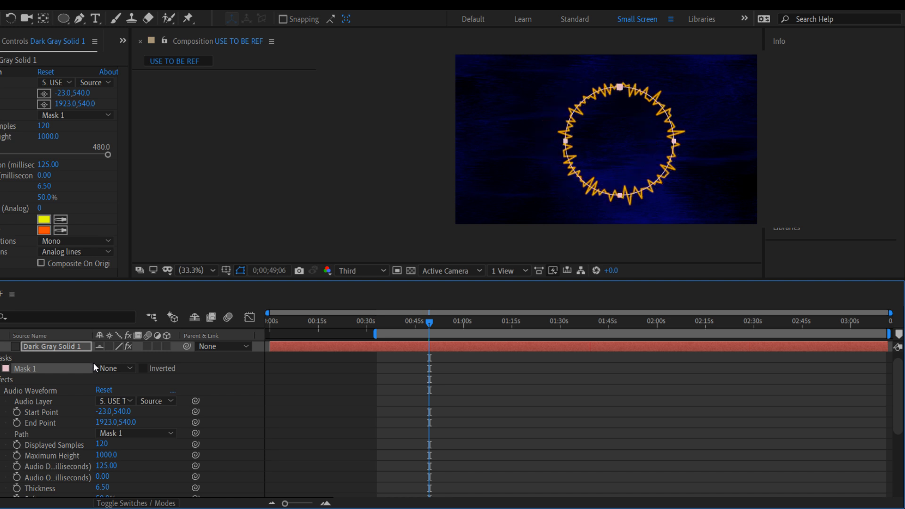
key(shift+Left)
key(shift+Left)
key(shift+Left)
key(shift+Left)
key(shift+Left)
key(shift+Left)
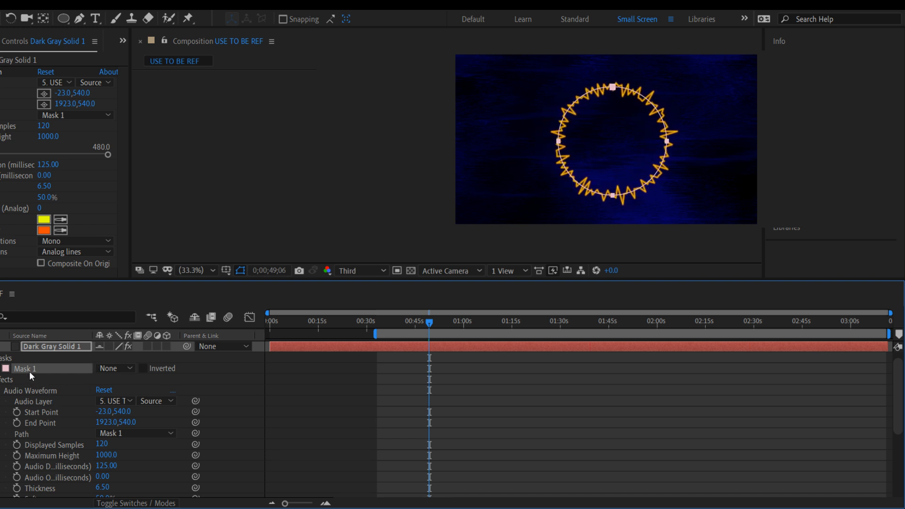
key(shift+Left)
key(shift+Left)
key(shift+Left)
key(shift+Left)
key(shift+Left)
key(shift+Left)
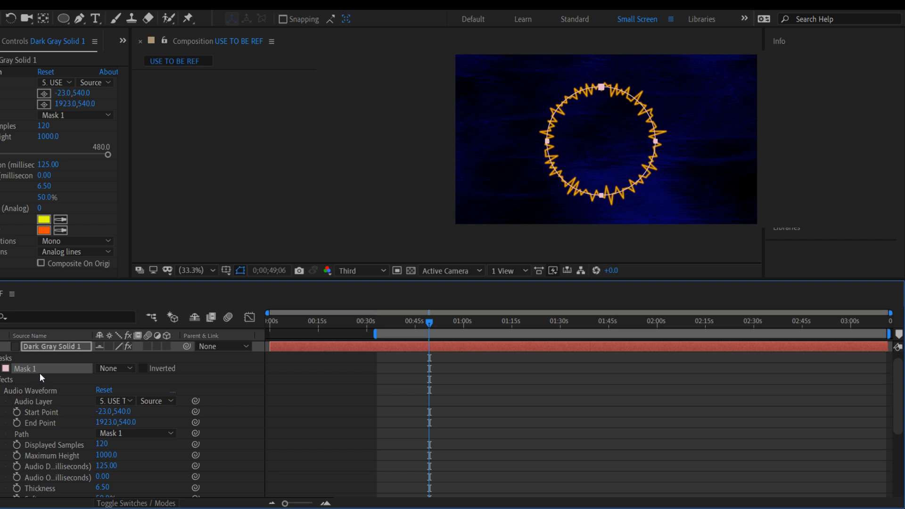
key(shift+Right)
key(shift+Right)
- Play back the composition to check how the centered circular waveform reacts to the audio
key(space)
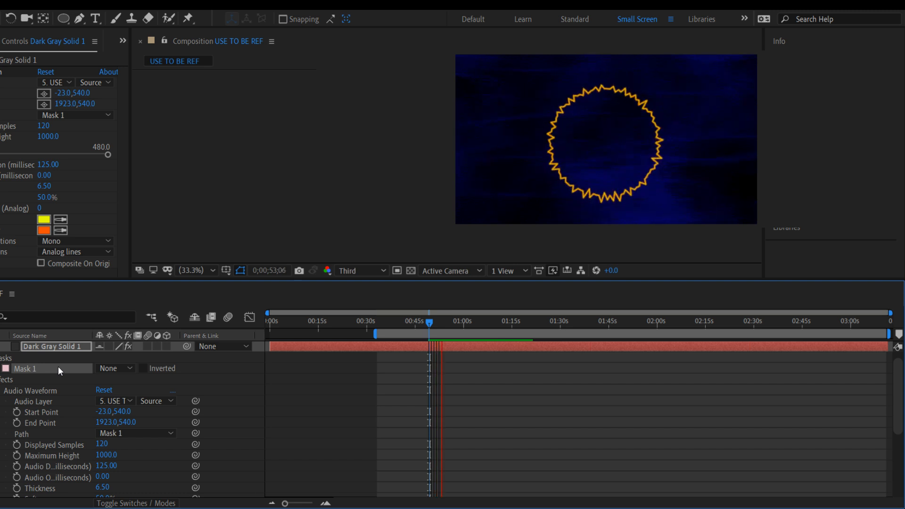
key(space)
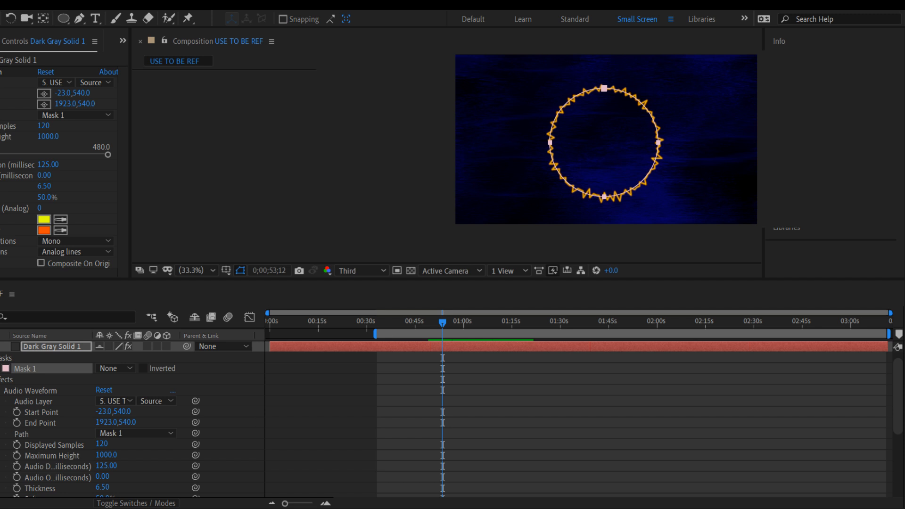
key(space)
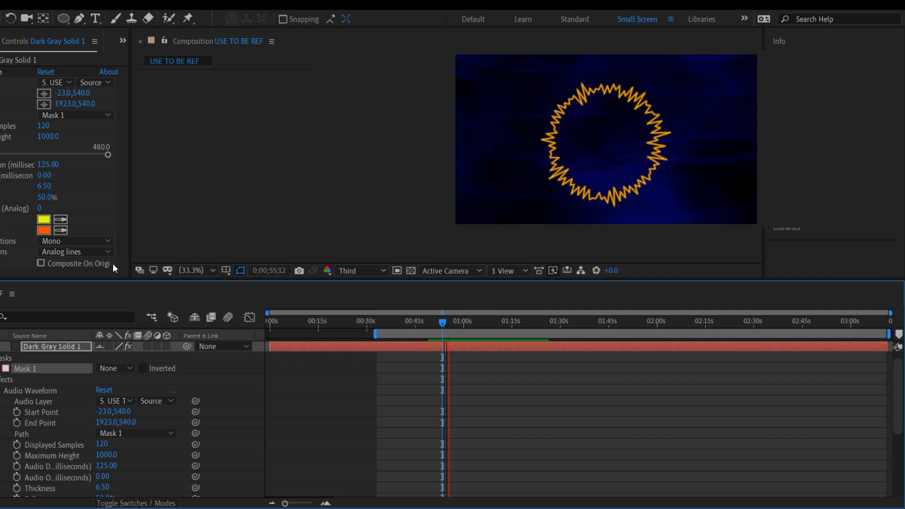
- Set the Audio Waveform's Thickness to 1.50 and play back the thinner circular waveform
key(space)
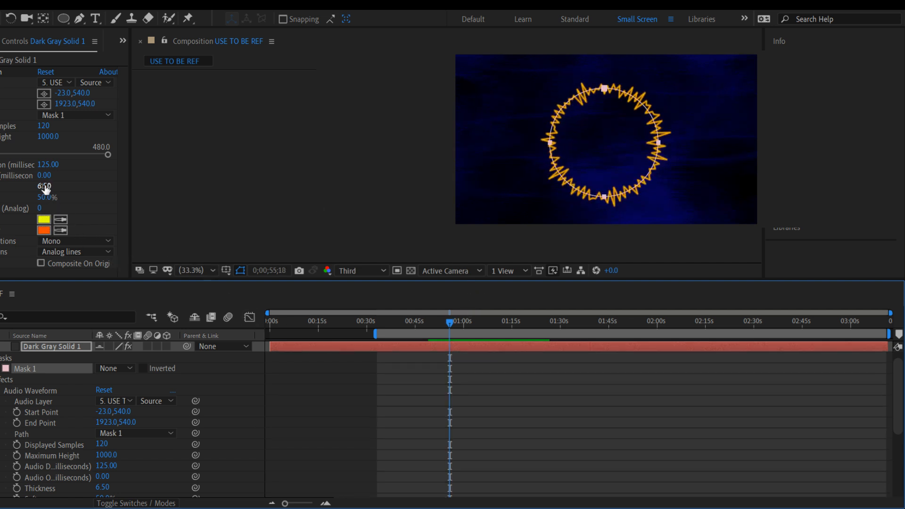
drag(44, 186, 19, 194)
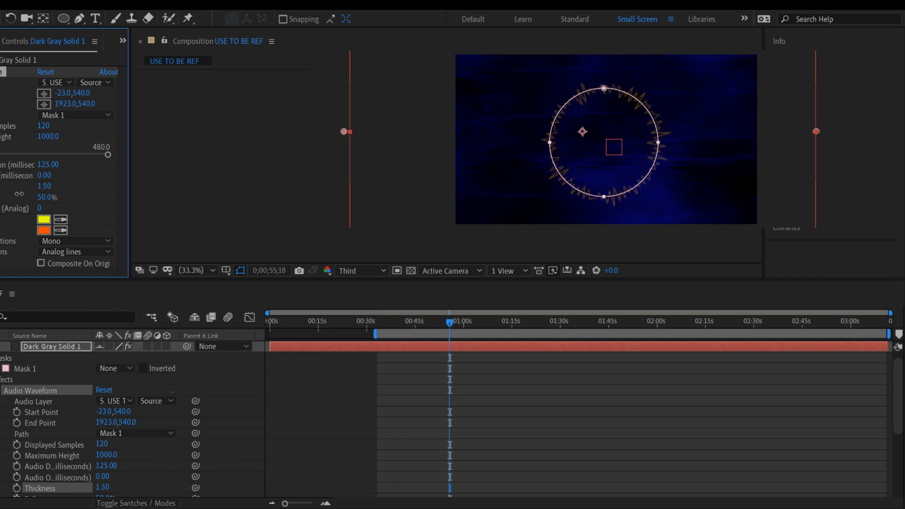
key(space)
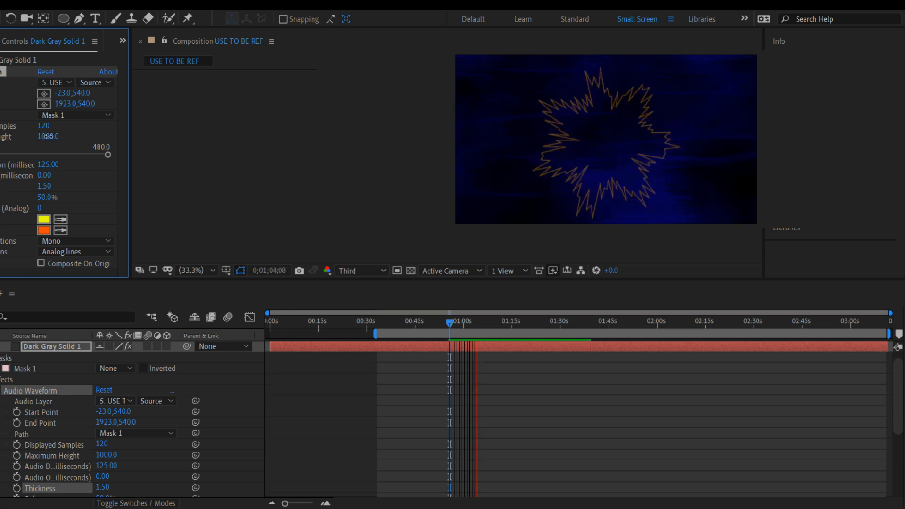
- Set the Audio Waveform's Maximum Height to 961 and play back the composition to check the peaks
mouse_move(42, 141)
mouse_down()
mouse_move(30, 138)
mouse_move(40, 136)
mouse_up()
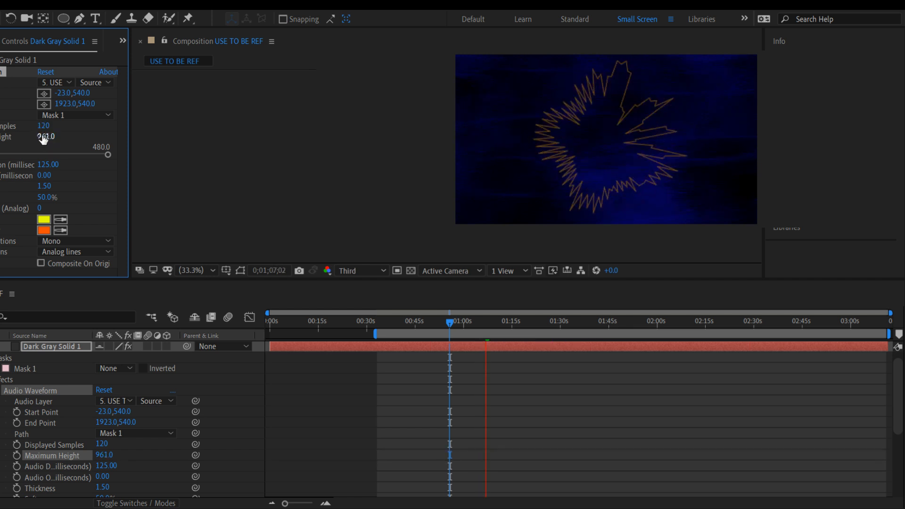
key(space)
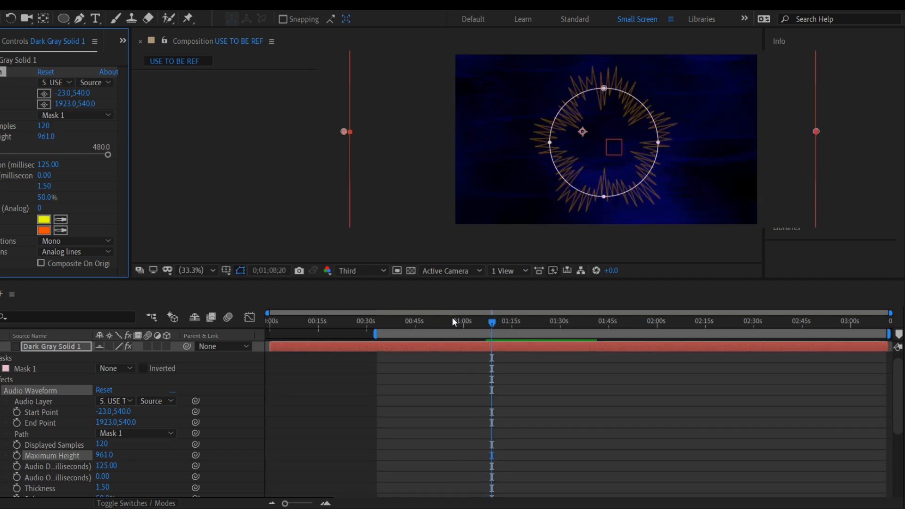
key(space)
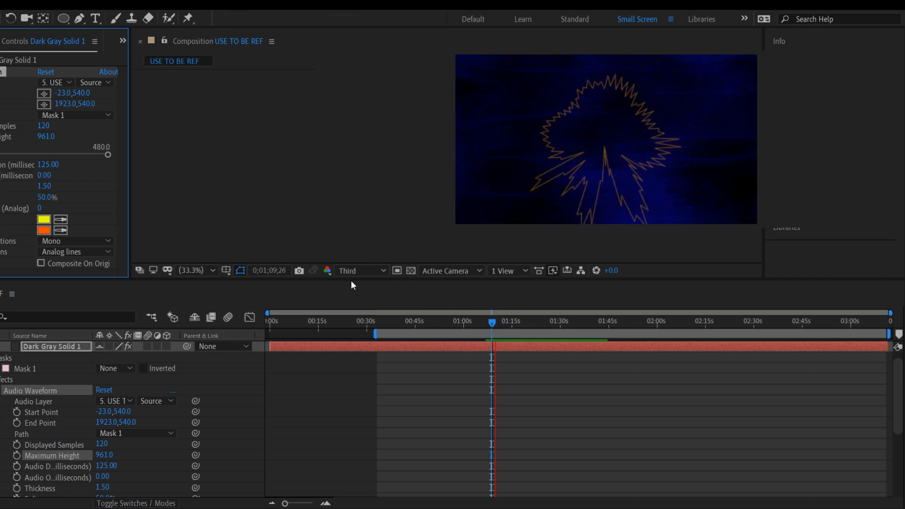
key(space)
- Delete the extra Dark Gray Solid 1 layer that has no mask, keeping the one with the circular waveform
click(0, 346)
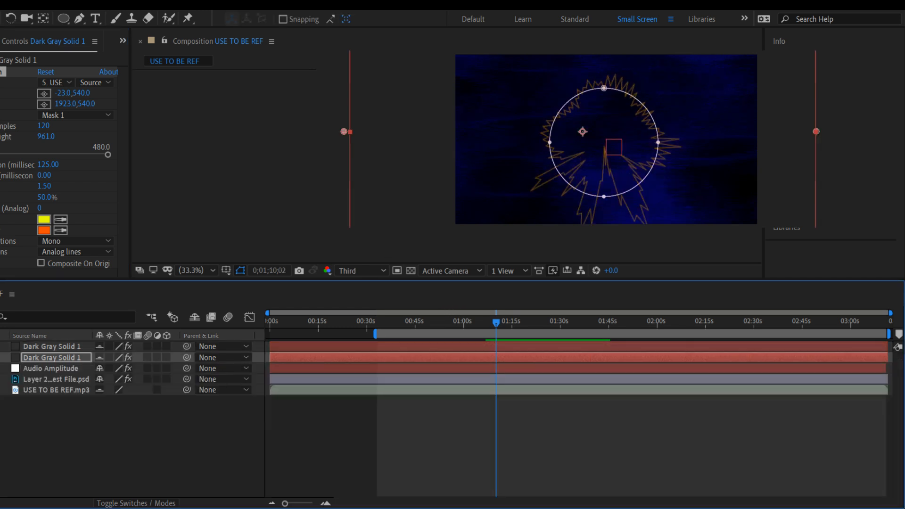
click(1, 347)
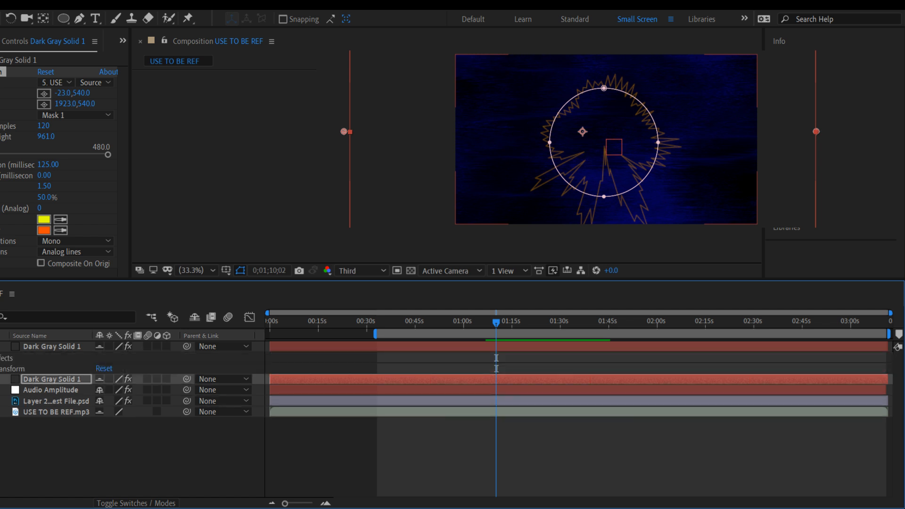
click(37, 347)
key(Delete)
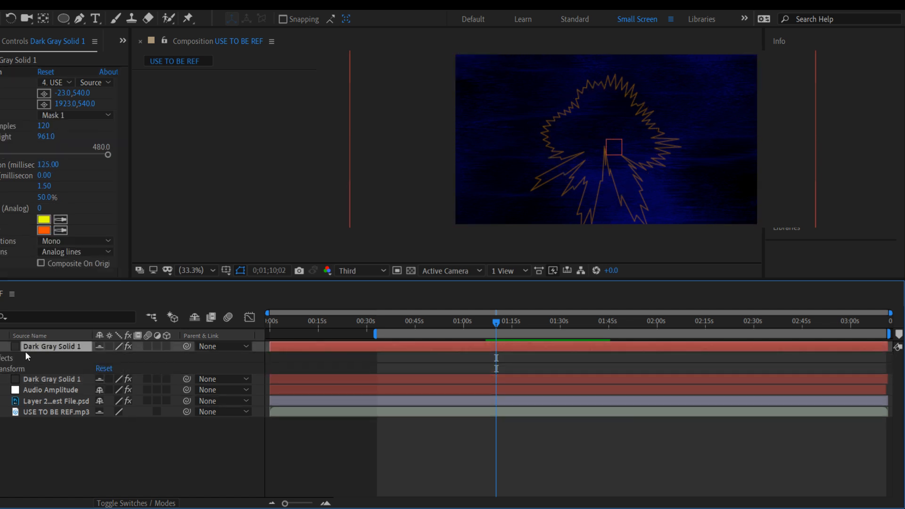
click(35, 346)
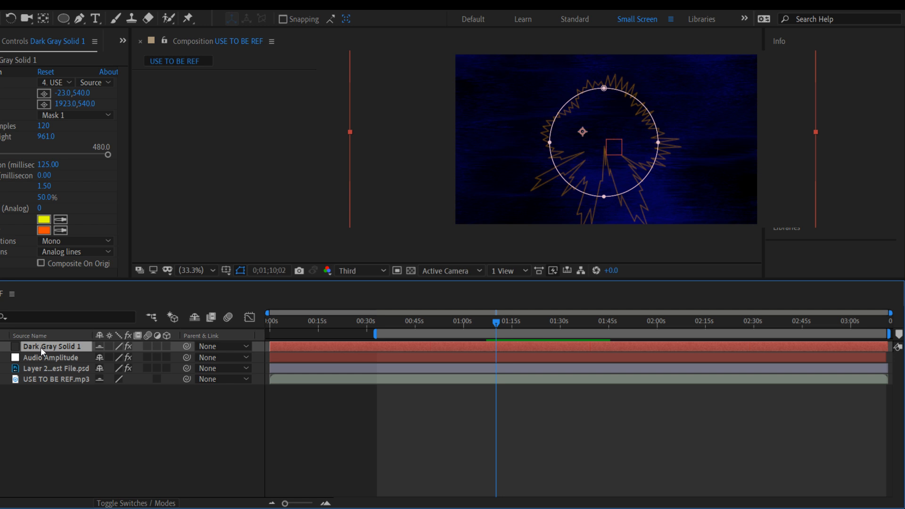
- Duplicate the circular waveform solid and remove the Audio Waveform effect from the copy
click(0, 346)
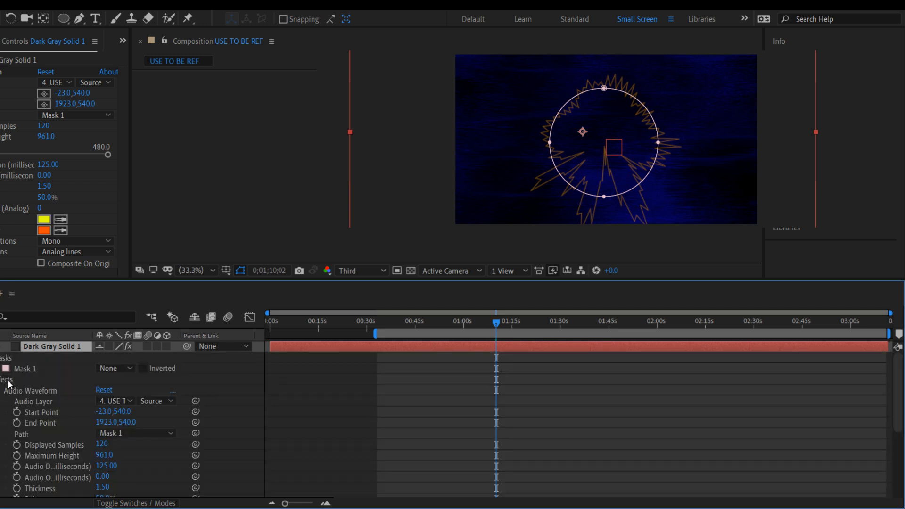
click(2, 348)
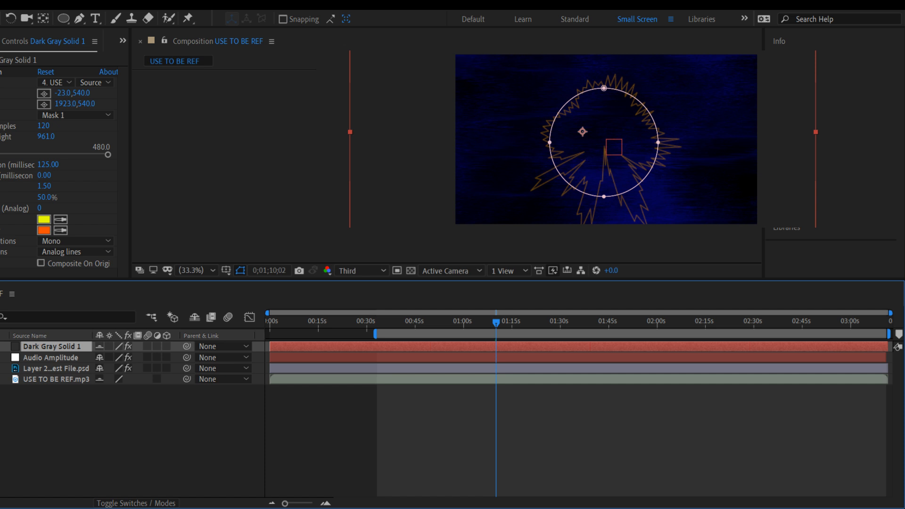
key(ctrl+d)
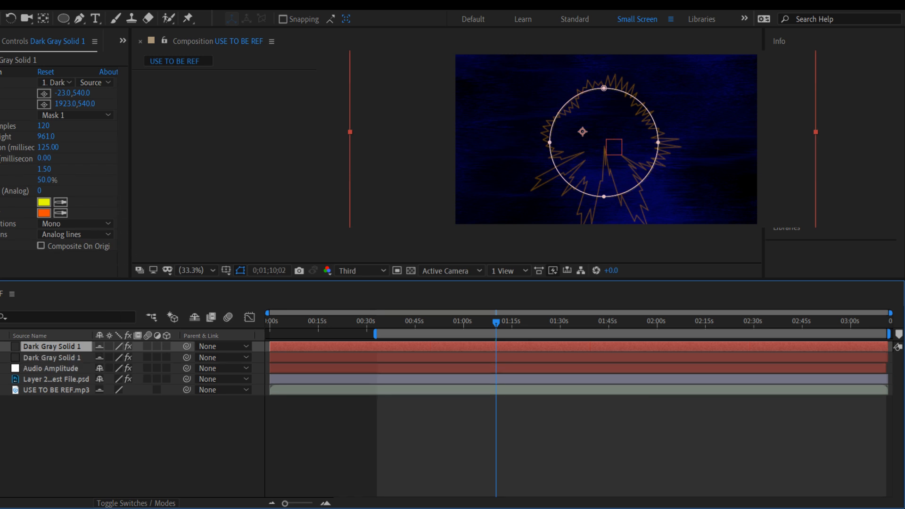
click(1, 346)
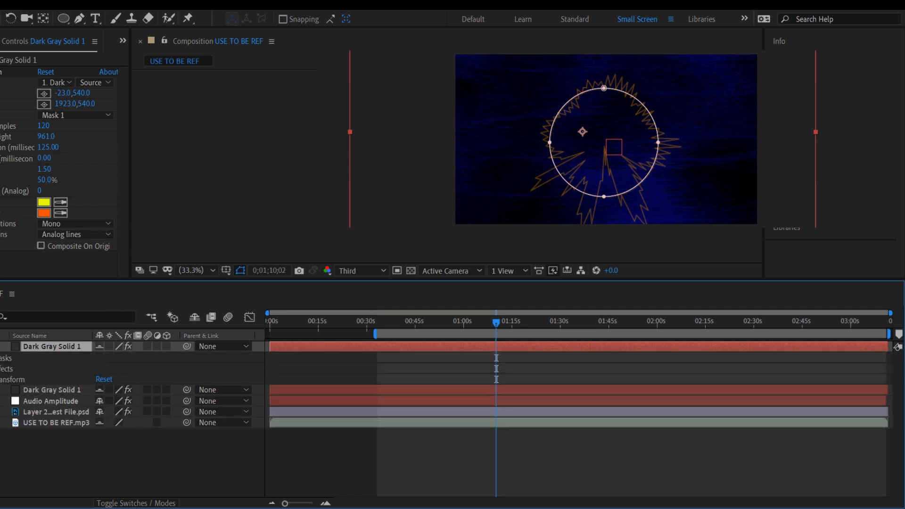
click(1, 370)
key(Delete)
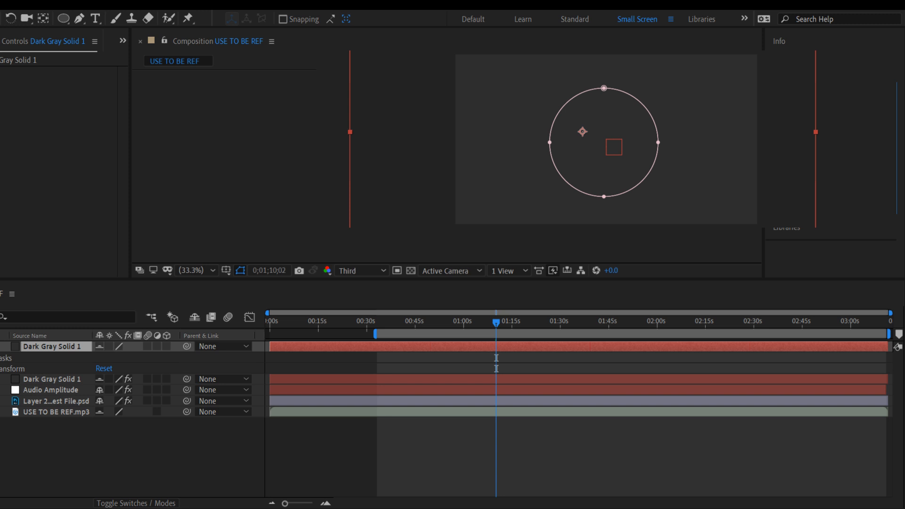
- Apply the Audio Spectrum effect to the duplicated solid and set its Path to Mask 1
text(aud)
drag(902, 150, 65, 350)
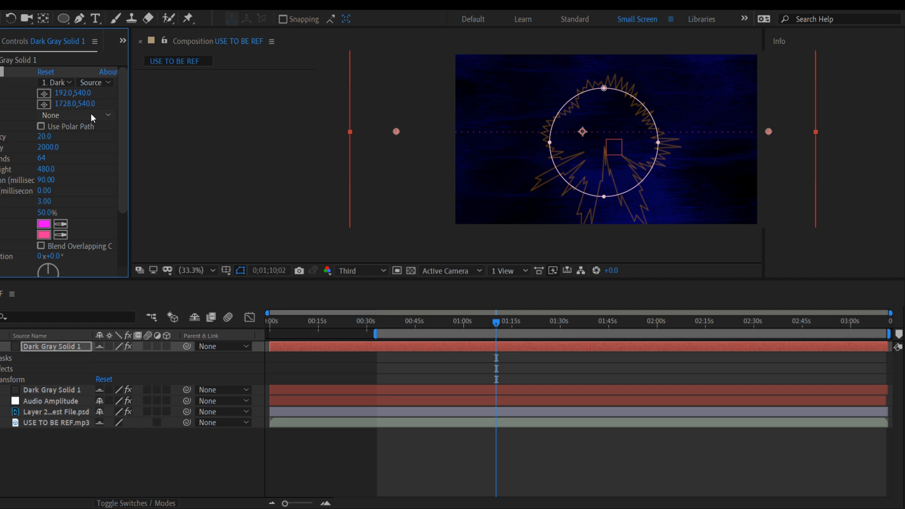
click(75, 115)
click(75, 126)
- Scrub through the composition and set the Audio Spectrum's Audio Layer to USE TO BE REF.mp3
mouse_move(496, 323)
mouse_down()
mouse_move(517, 321)
mouse_move(499, 322)
mouse_up()
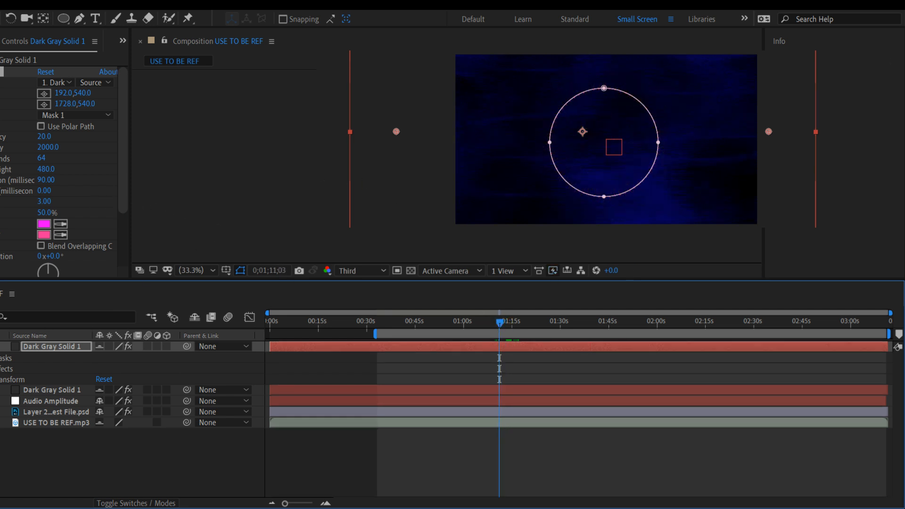
drag(499, 321, 453, 322)
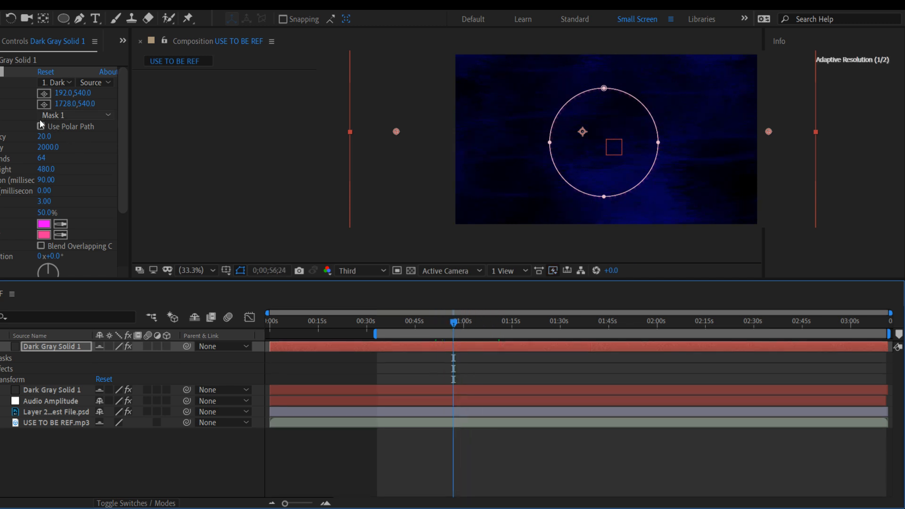
click(68, 81)
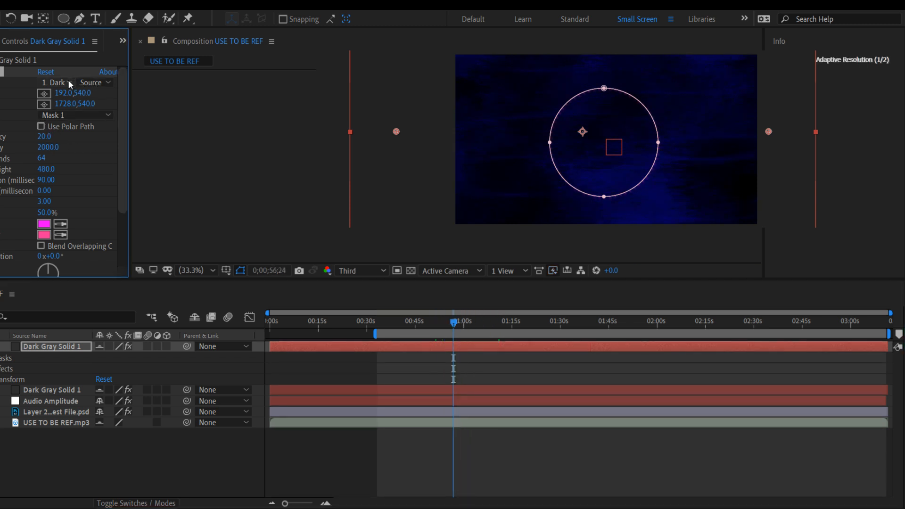
click(69, 162)
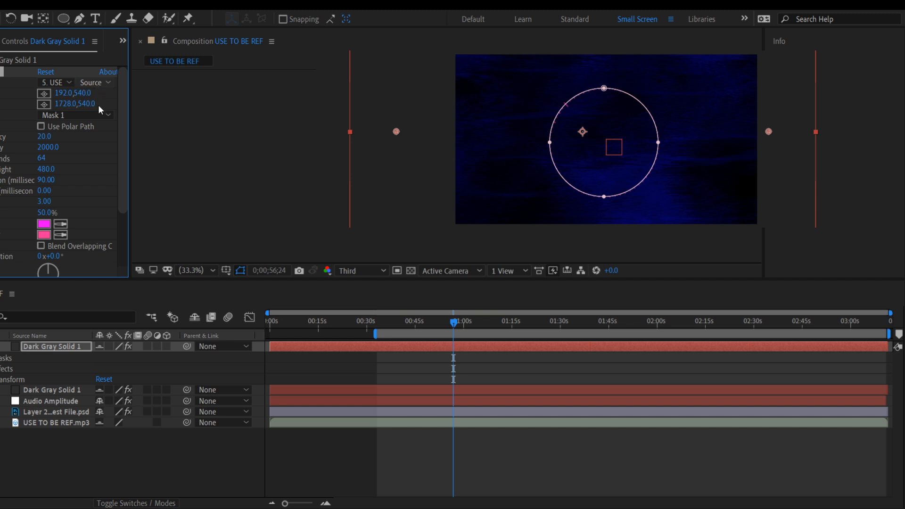
- Scrub and play back the composition with nothing selected to check how the circular spectrum reacts to the audio
click(79, 71)
drag(453, 321, 470, 321)
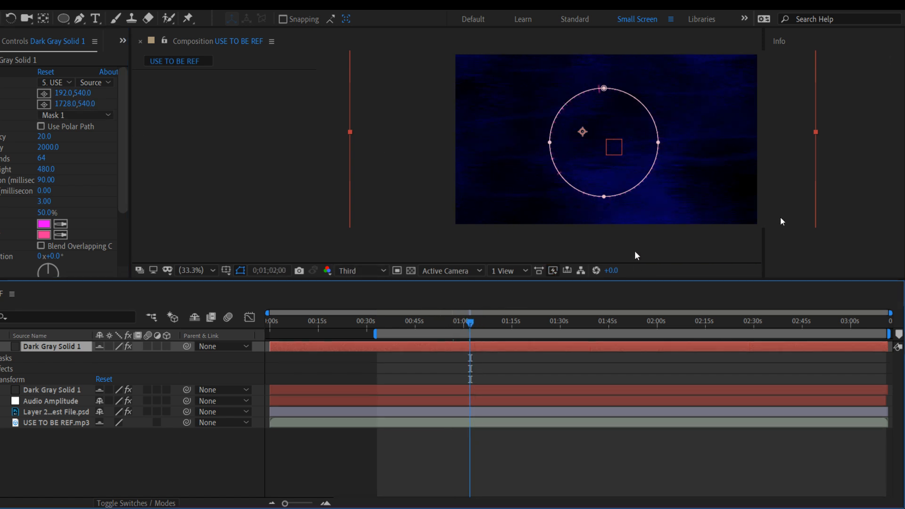
click(689, 240)
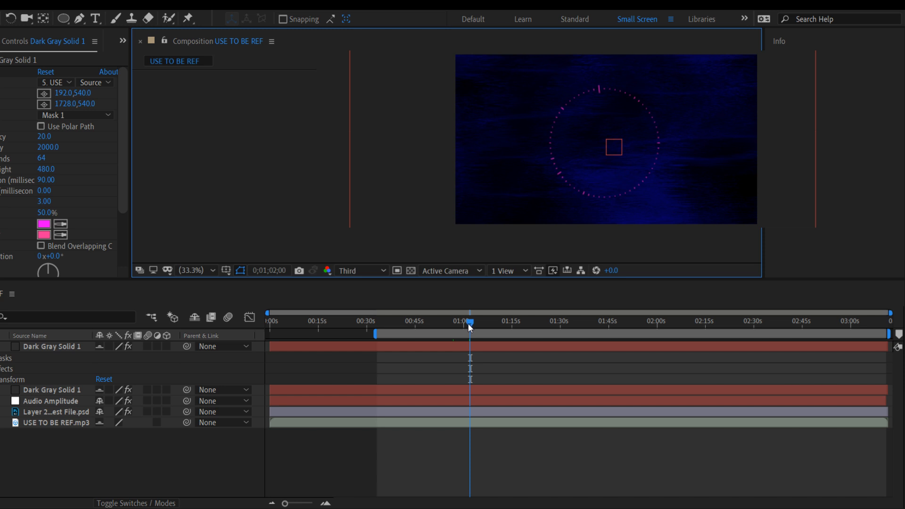
drag(470, 323, 519, 324)
key(space)
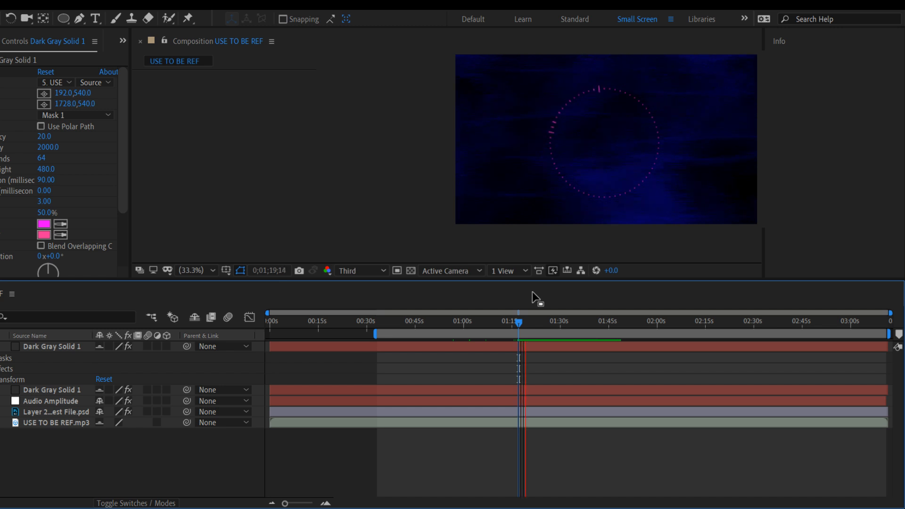
key(space)
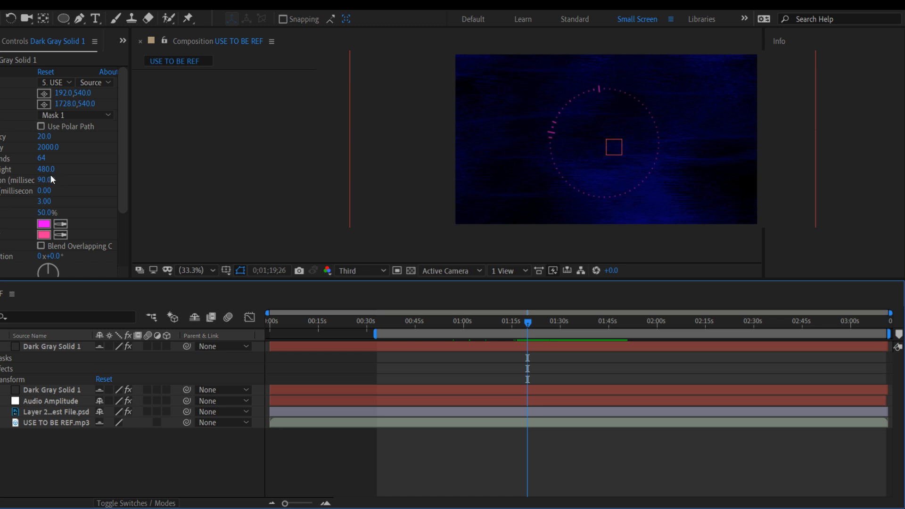
- Set the Audio Spectrum's Frequency Bands to 168 and play back from an earlier point in the song
drag(42, 158, 108, 160)
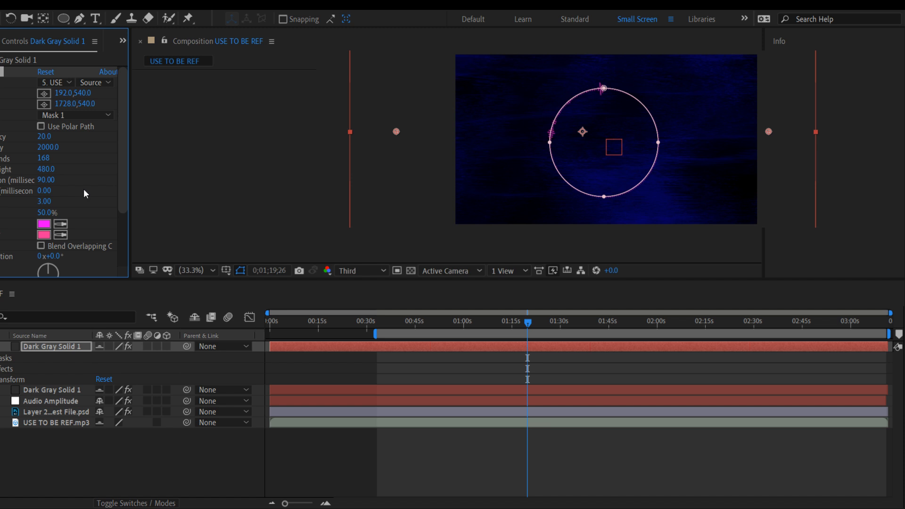
click(527, 323)
drag(527, 324, 417, 327)
click(825, 188)
key(space)
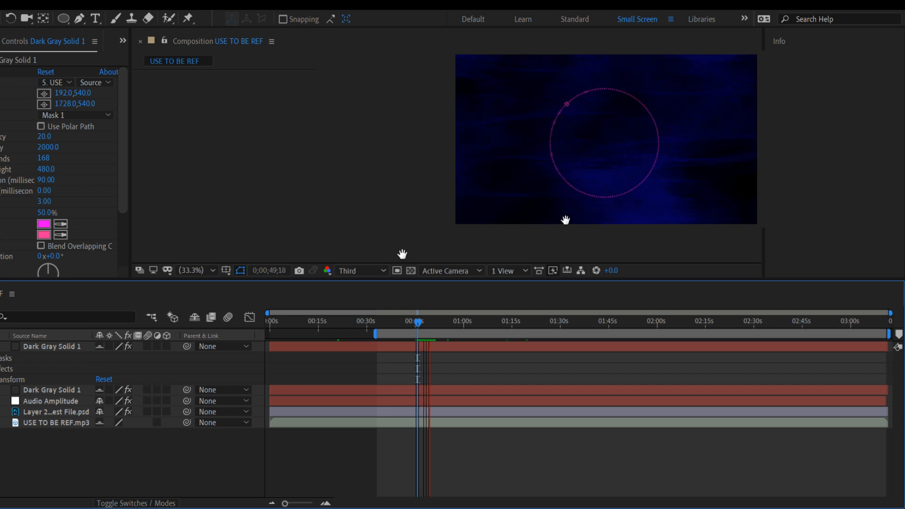
key(space)
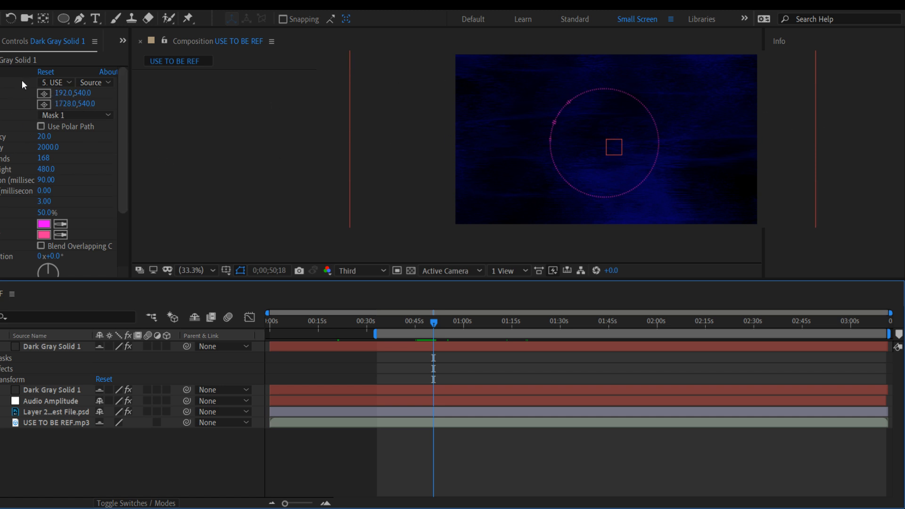
- Set the Audio Spectrum's Start Point X value to 297, checking the circle without the layer outlines in between
drag(62, 93, 198, 131)
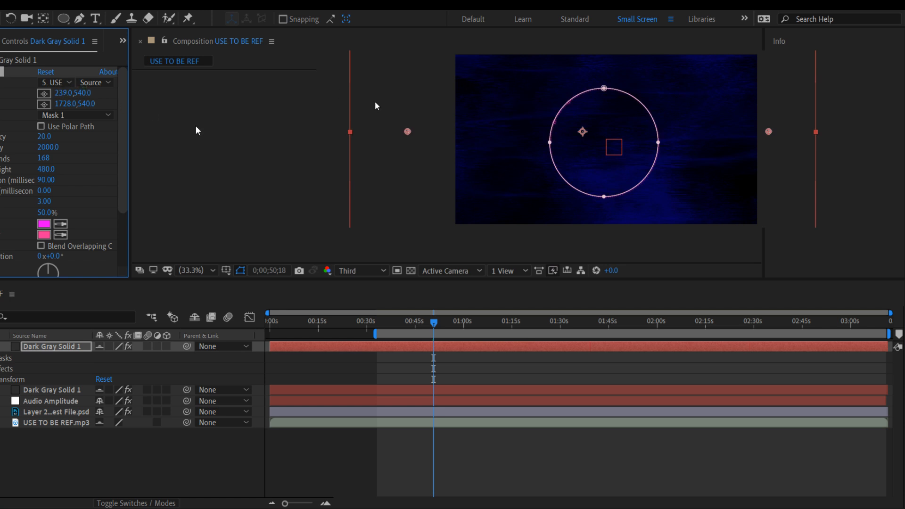
click(762, 181)
click(845, 180)
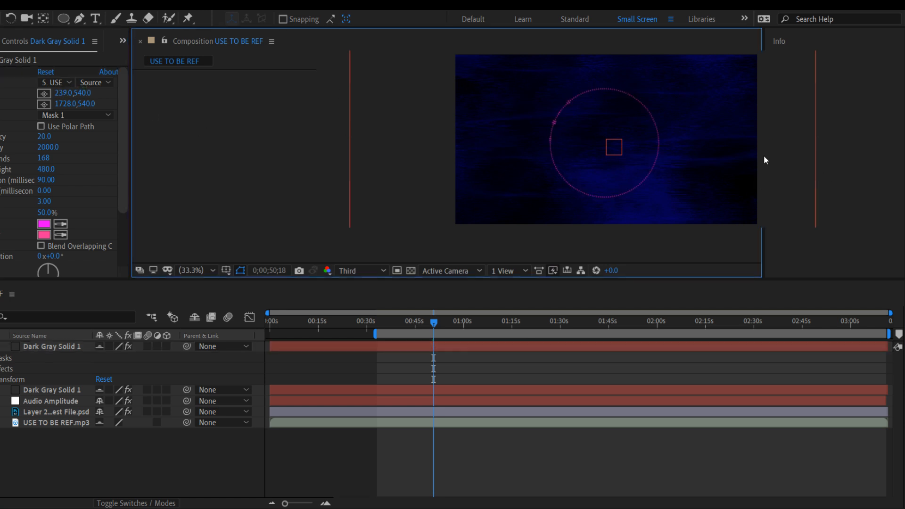
drag(71, 93, 91, 88)
click(342, 123)
- Try the Use Polar Path option on the Audio Spectrum effect and play it back
click(41, 127)
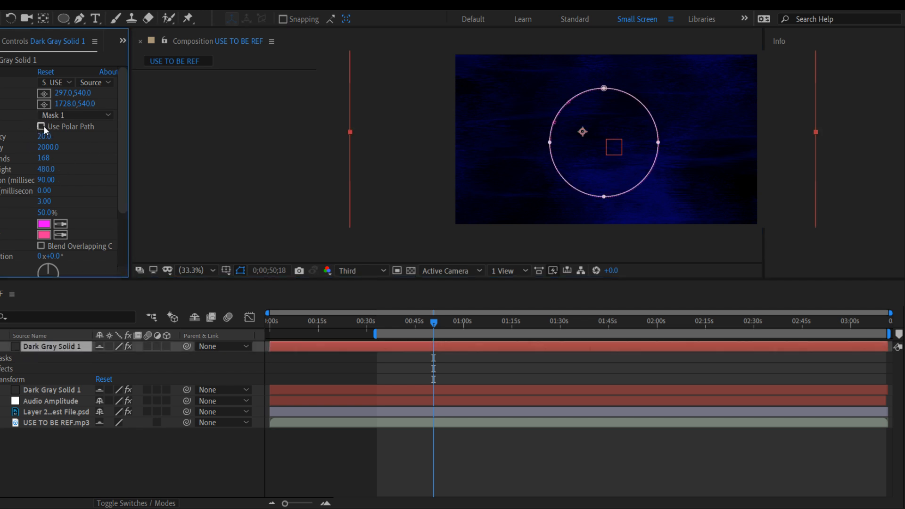
click(41, 128)
click(874, 166)
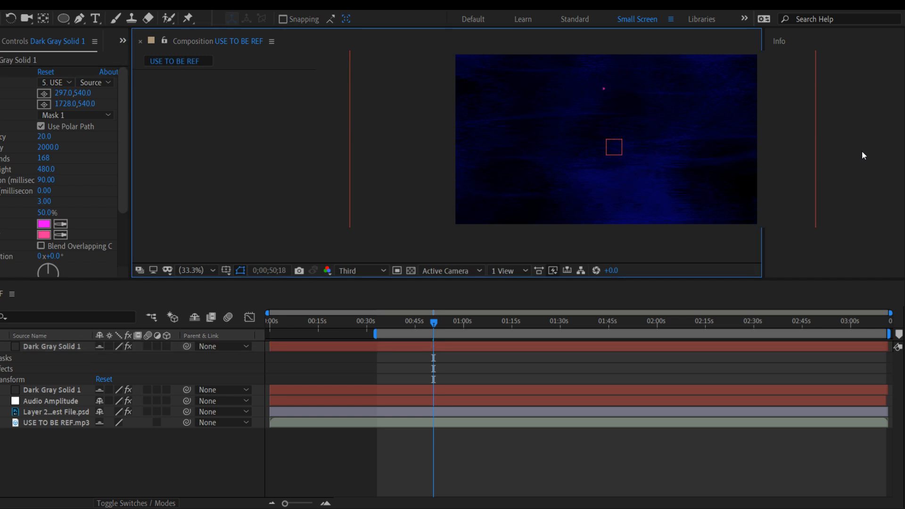
key(space)
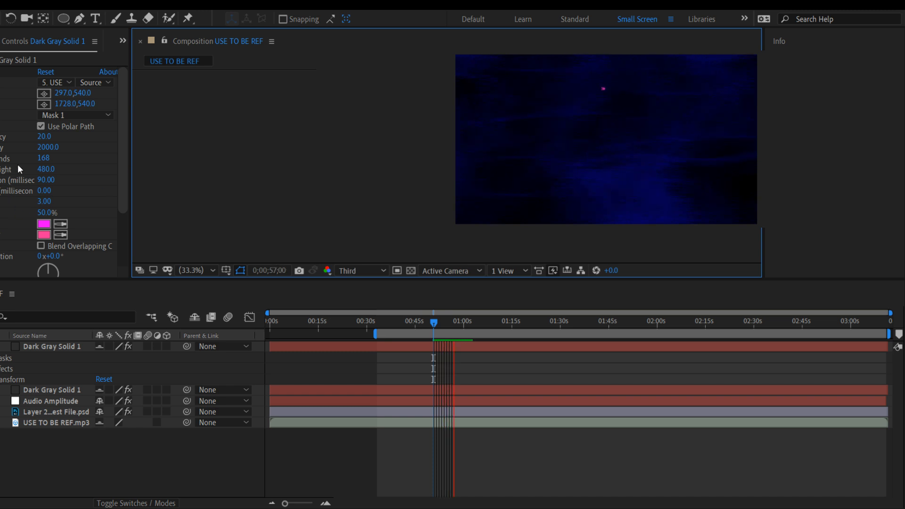
click(41, 127)
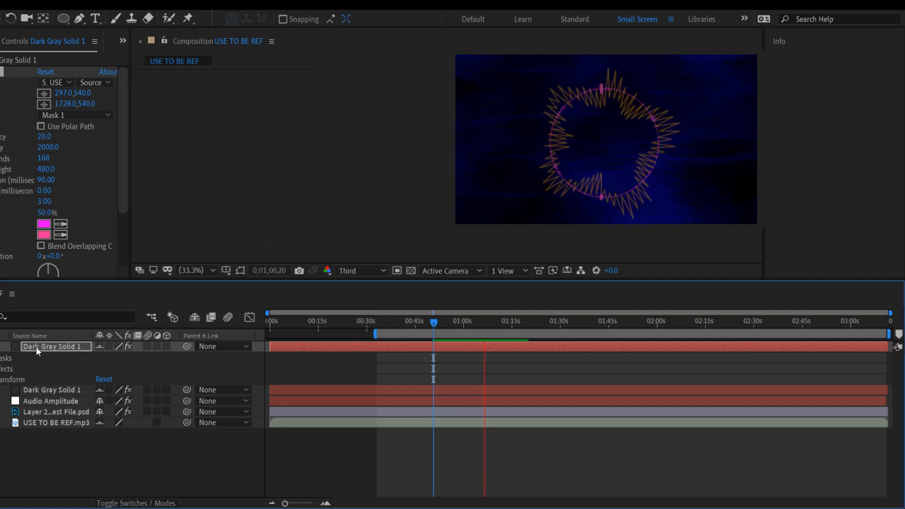
- Play back the pink circular spectrum together with the orange circular waveform from about 0;01;07
key(space)
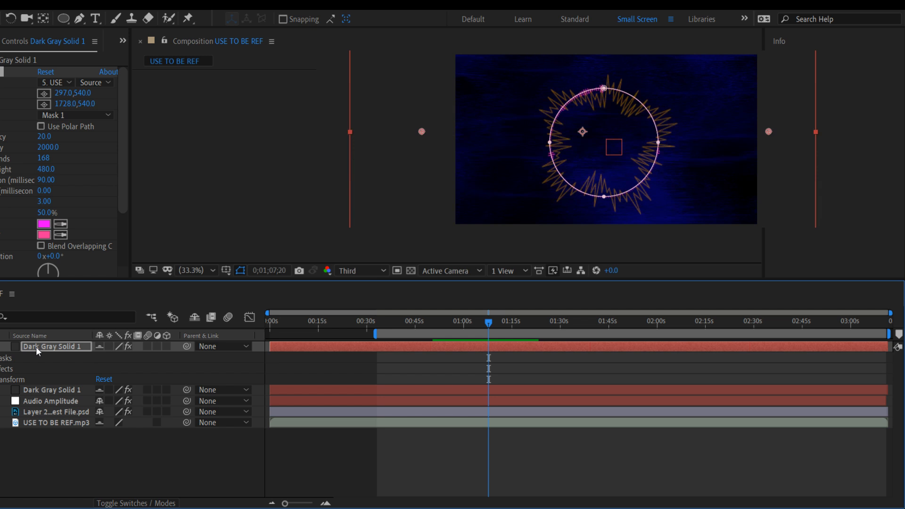
key(space)
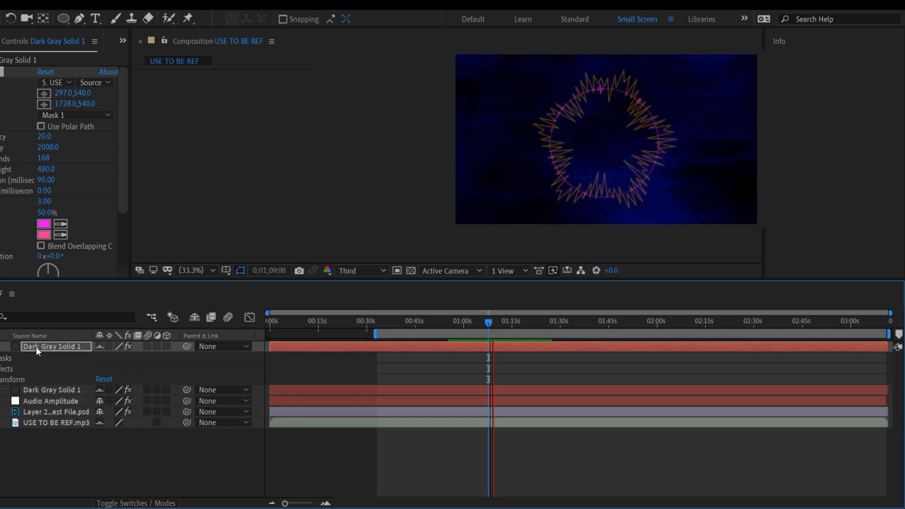
- Stop the playback and hide the lower Dark Gray Solid 1 layer that holds the orange waveform
key(space)
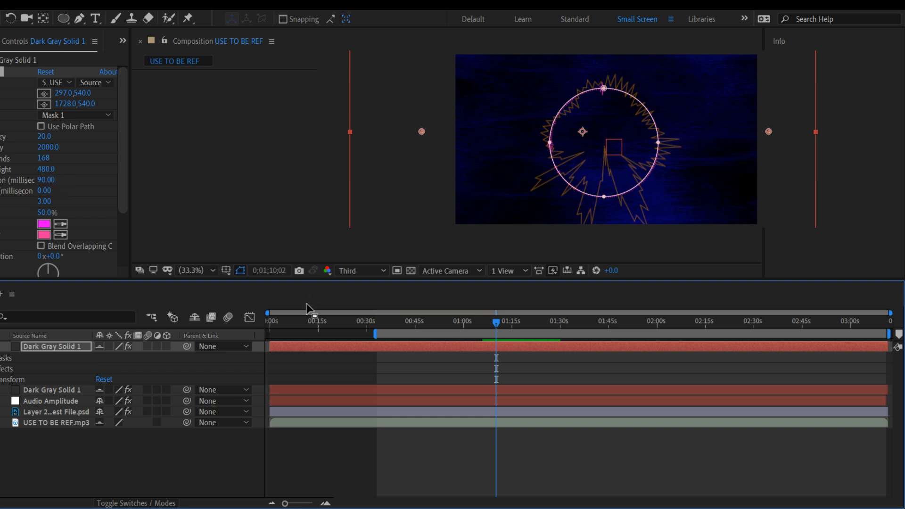
click(0, 390)
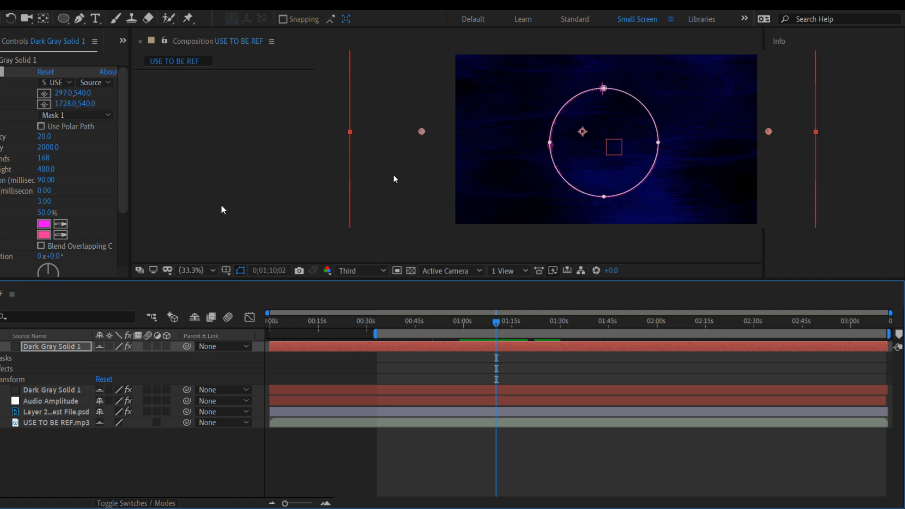
- Try Side A, settle on Side B for the Audio Spectrum's Side Options, and play back from 0;01;21;00
drag(126, 180, 125, 244)
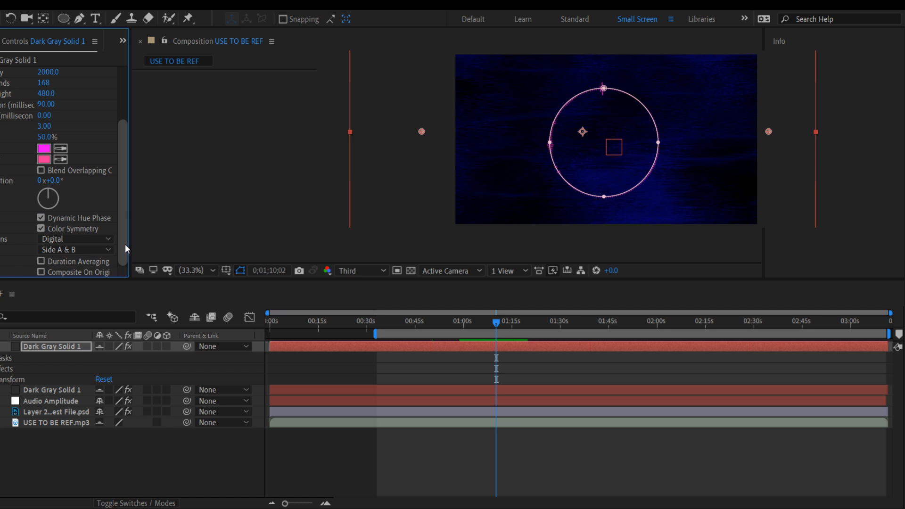
click(75, 251)
click(73, 259)
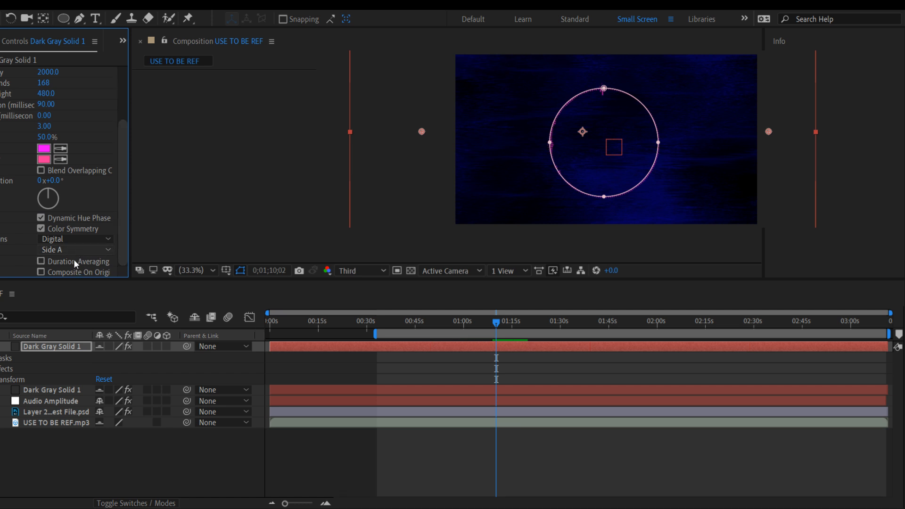
click(74, 250)
click(75, 271)
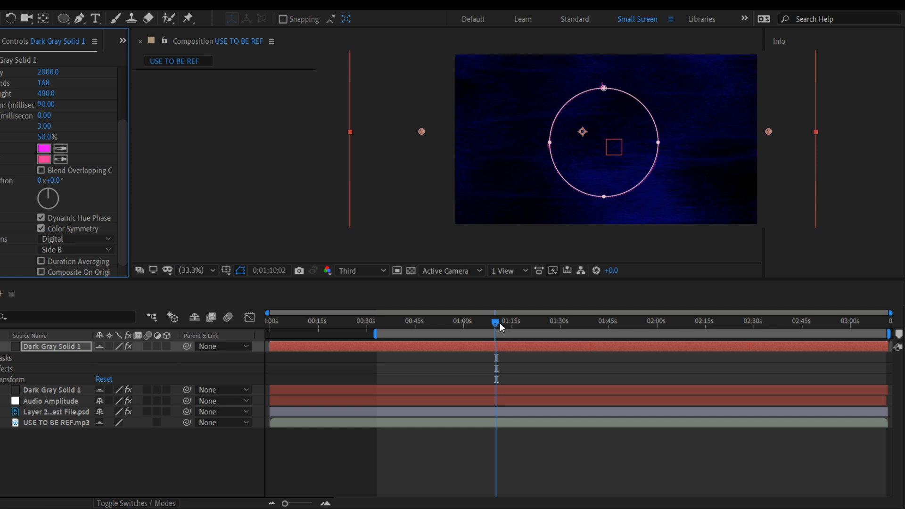
drag(500, 324, 532, 323)
click(832, 186)
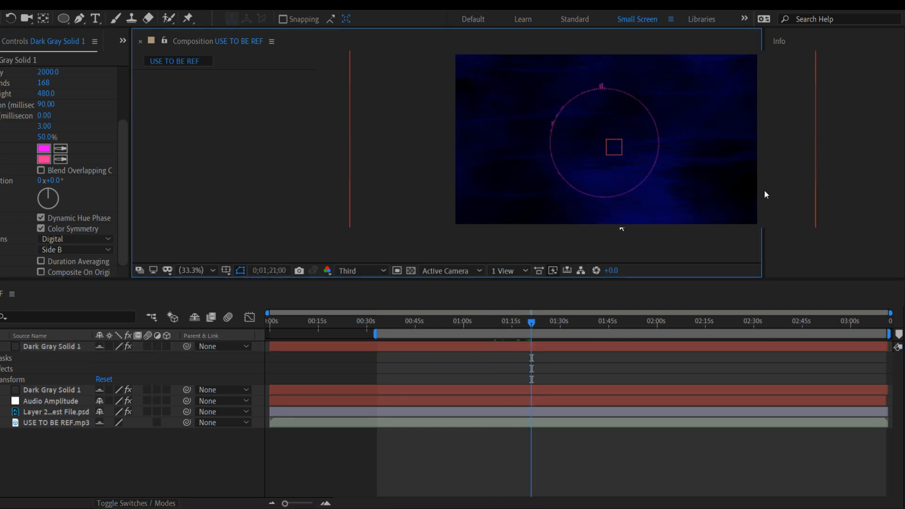
key(space)
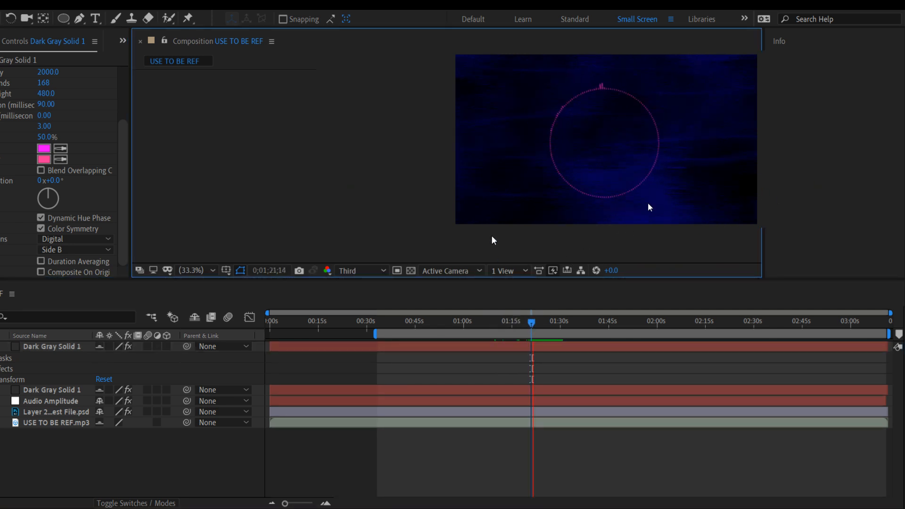
key(space)
- Set the Audio Spectrum's Display Options to Analog lines and nudge the spectrum layer slightly upward
click(102, 236)
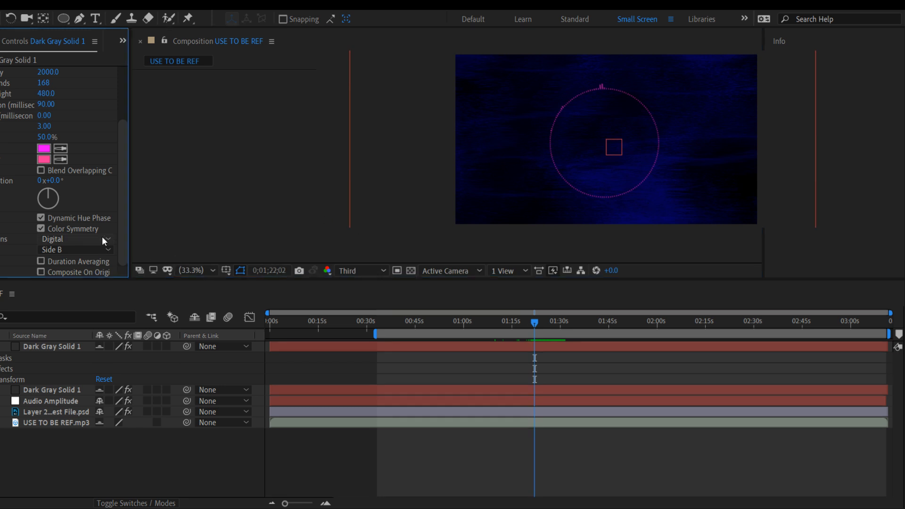
click(100, 262)
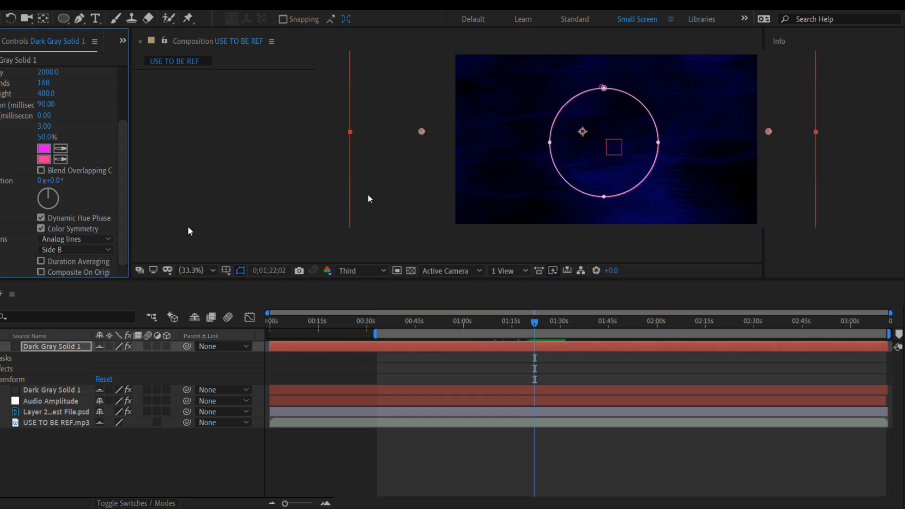
click(421, 191)
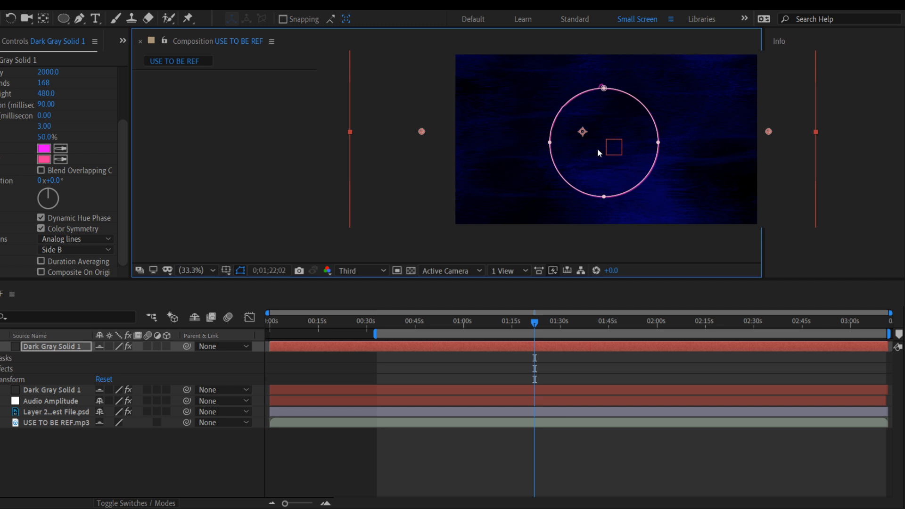
drag(391, 120, 392, 118)
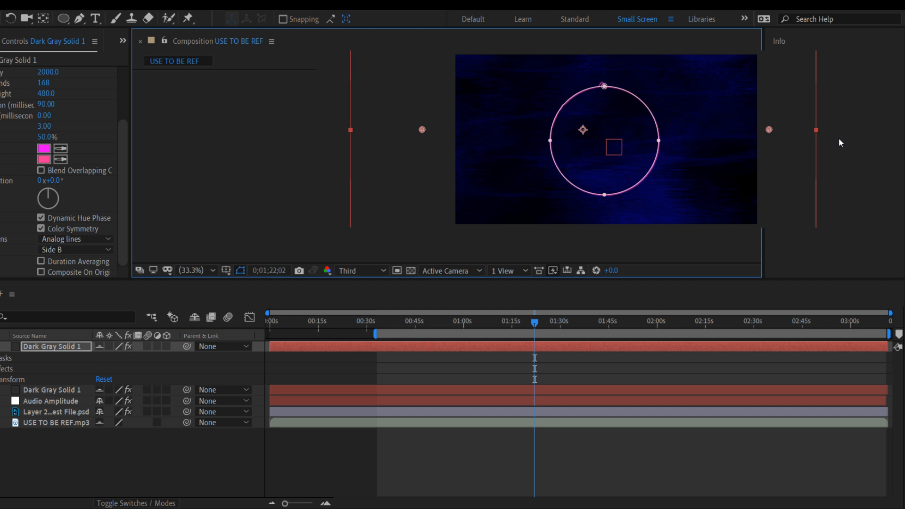
- Deselect the layer and play back the analog-line spectrum circle from 0;01;22;02
click(867, 153)
key(space)
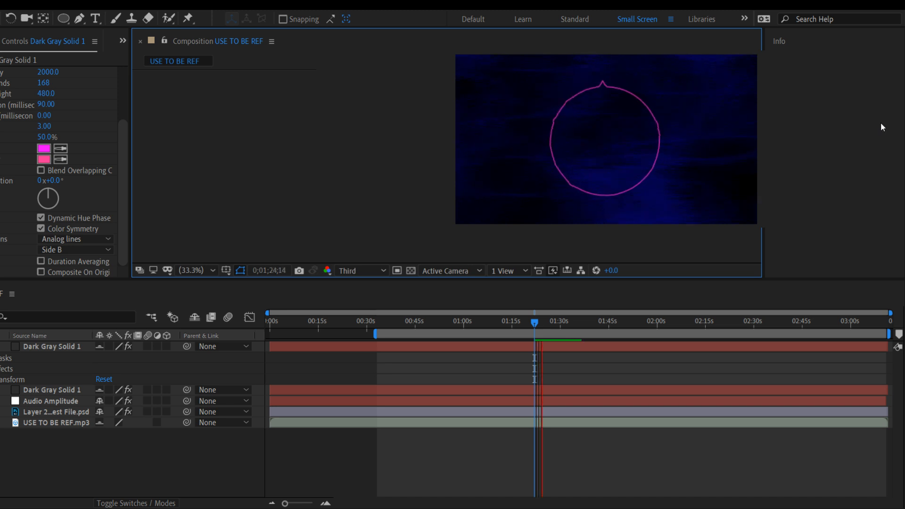
key(space)
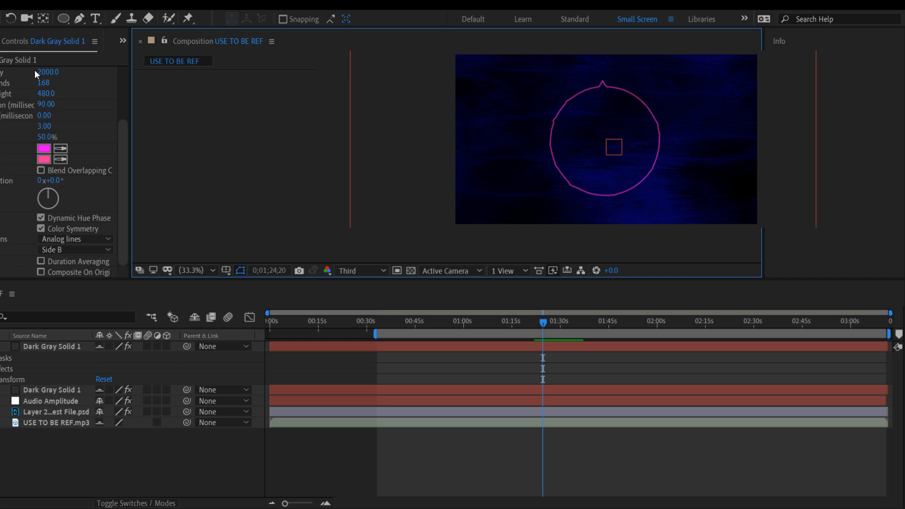
- Set the Audio Spectrum's End Frequency to 201, Frequency Bands to 83 and Maximum Height to 30, checking the result in playback
mouse_move(36, 74)
mouse_down()
mouse_move(26, 74)
mouse_move(49, 79)
mouse_move(27, 77)
mouse_up()
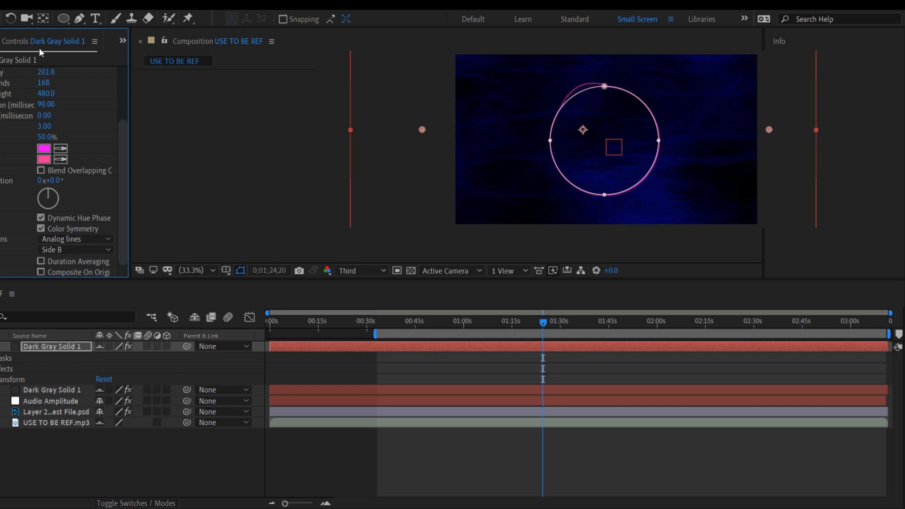
key(space)
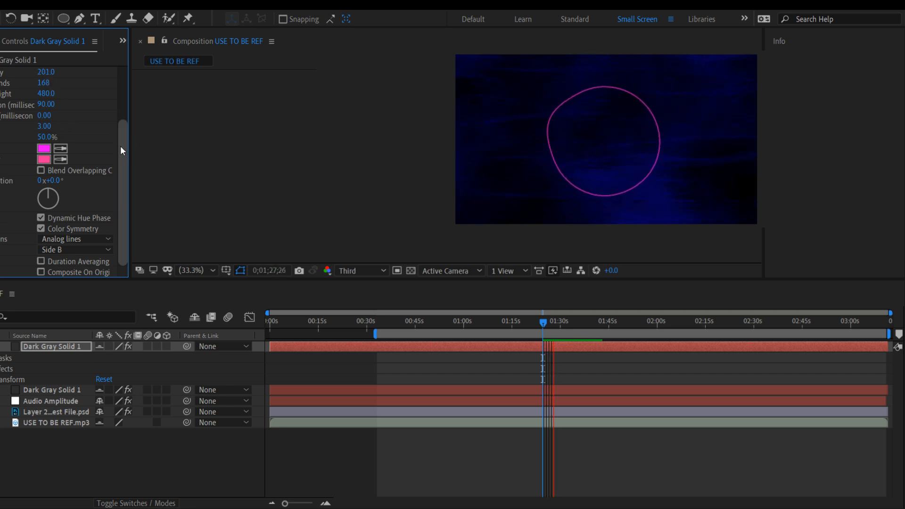
drag(120, 145, 118, 126)
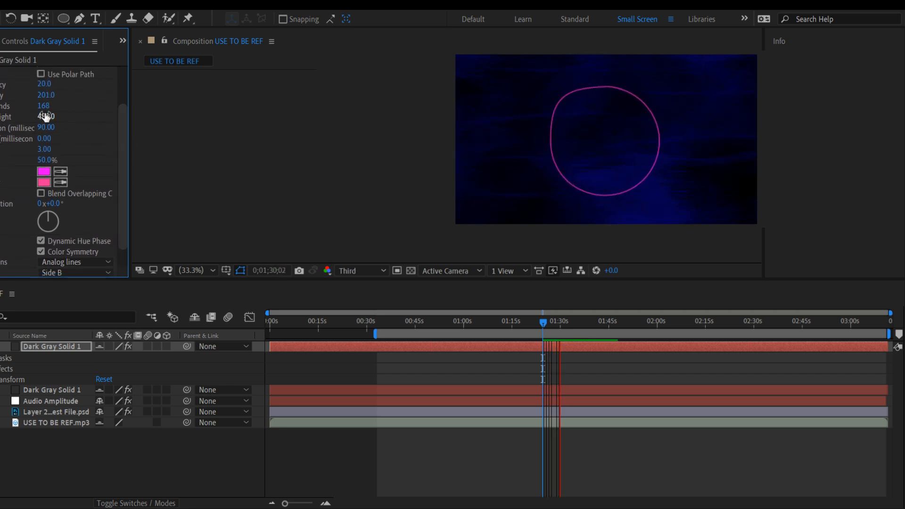
drag(41, 109, 24, 121)
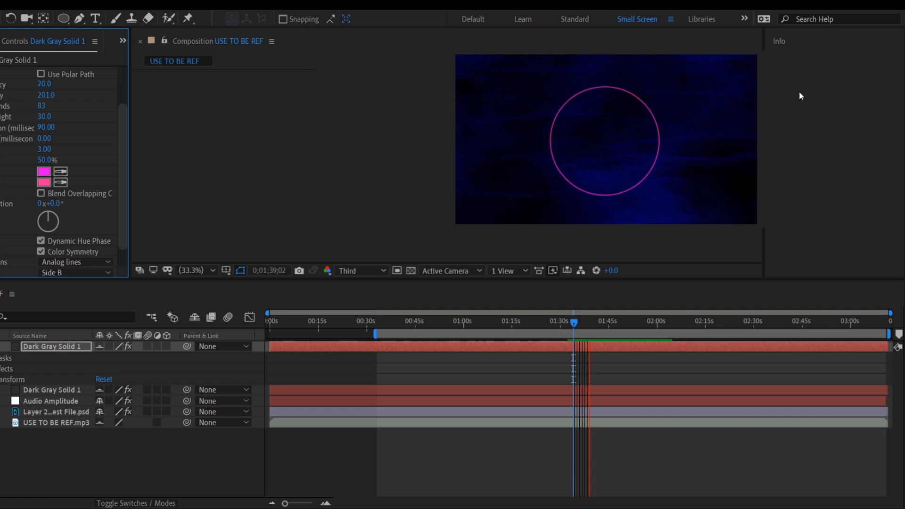
key(space)
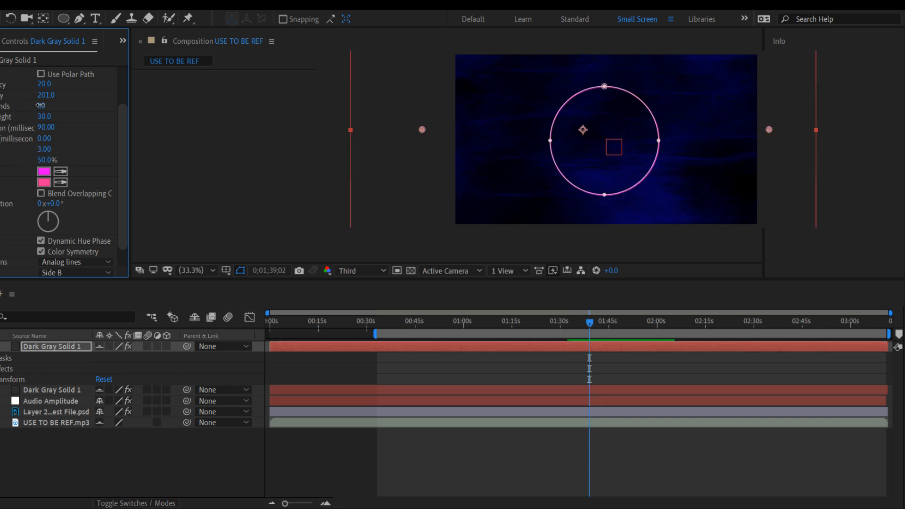
- Raise the Audio Spectrum's Frequency Bands to 197 and briefly play it back
drag(40, 105, 156, 125)
key(space)
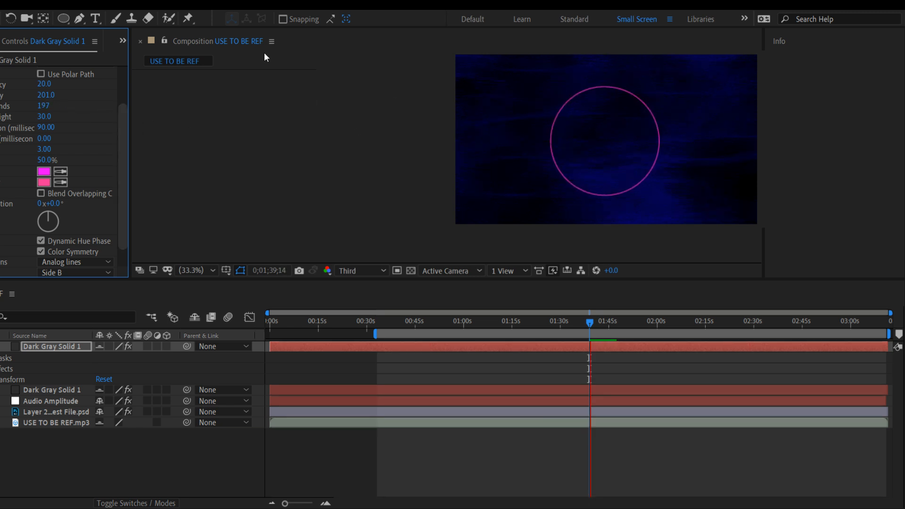
key(space)
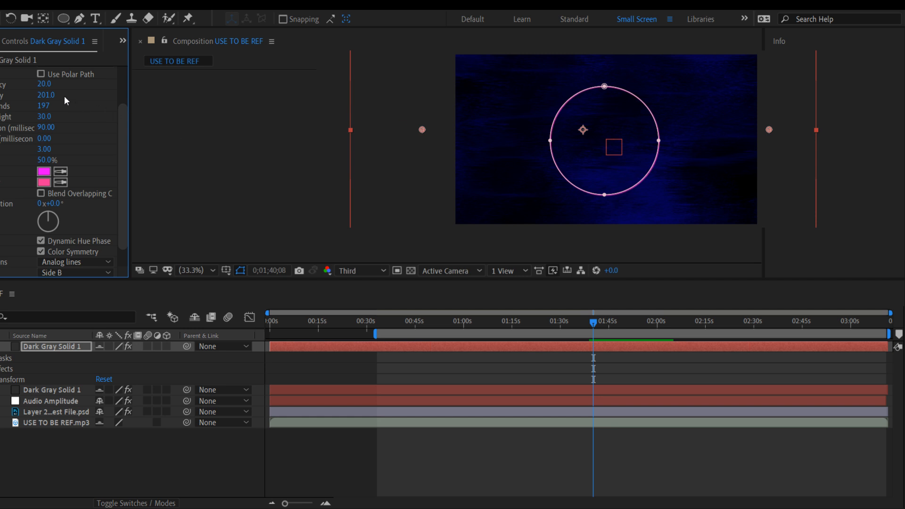
- Set the Audio Spectrum's End Frequency to 2000 and play back the circle without the layer outlines
click(47, 95)
text(2)
key(Return)
click(825, 178)
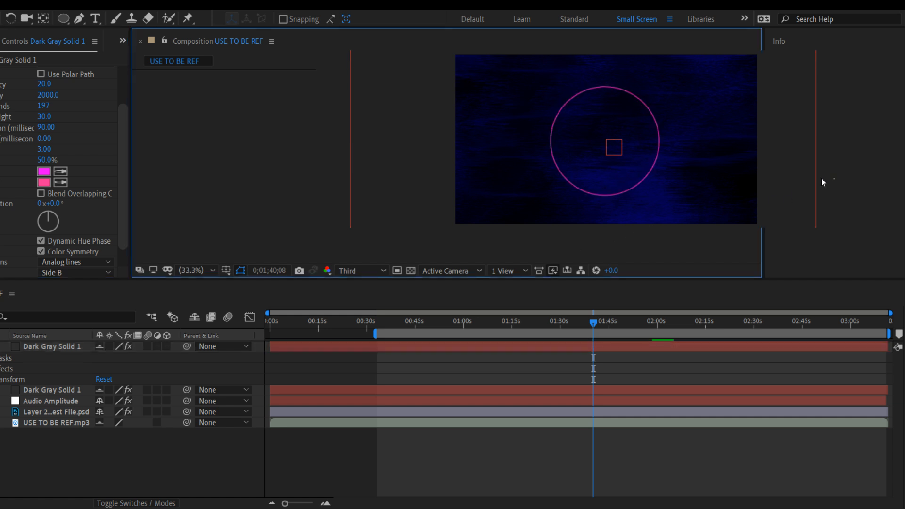
drag(120, 239, 120, 242)
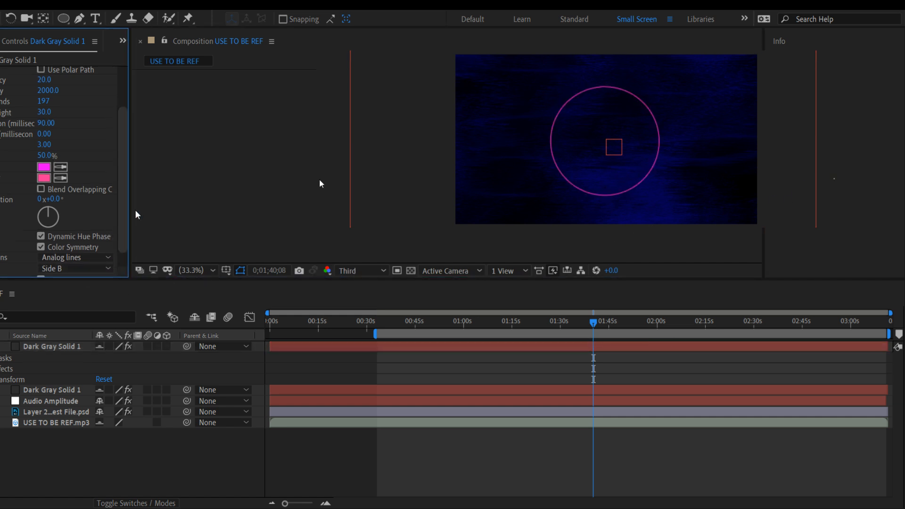
key(space)
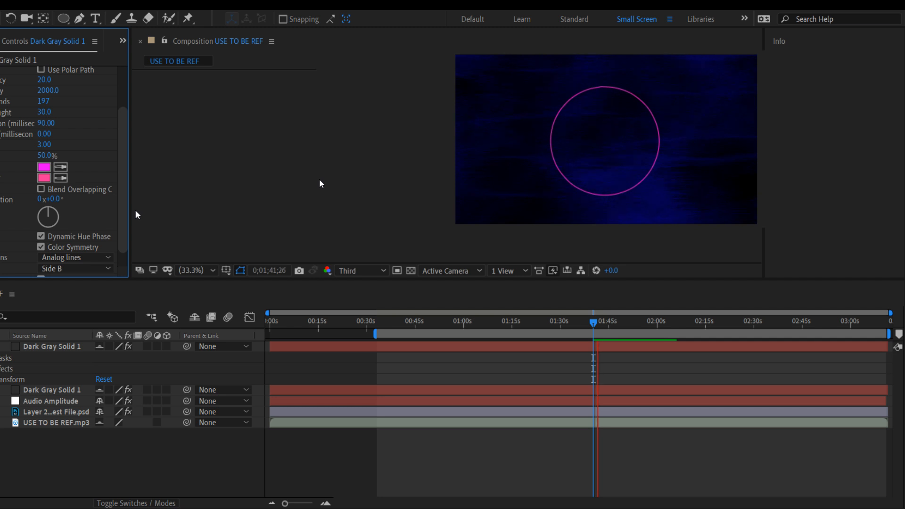
key(space)
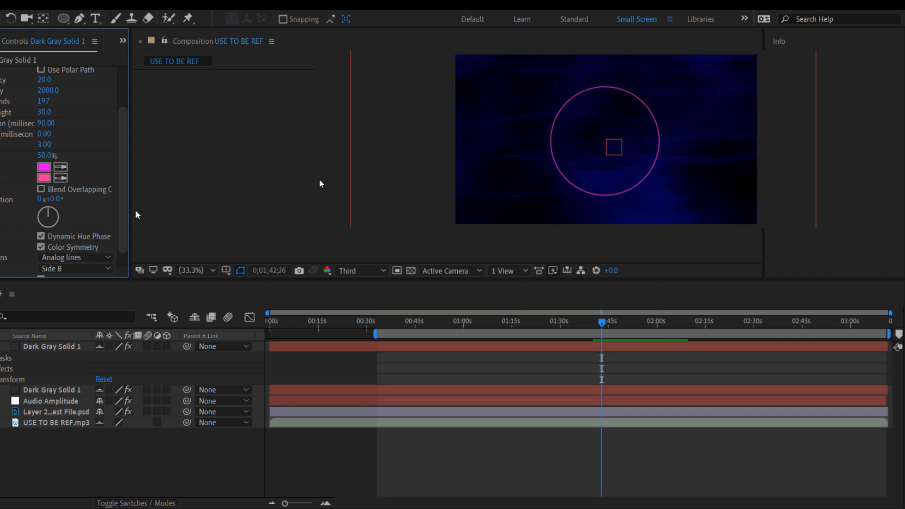
- Set the Audio Spectrum's Start Frequency to 1 and briefly play it back
click(44, 80)
text(1)
key(Return)
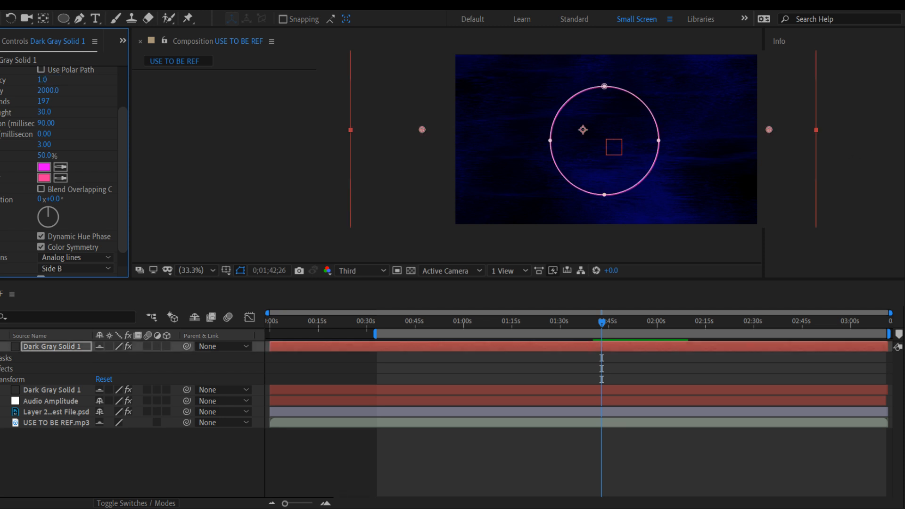
click(870, 150)
key(space)
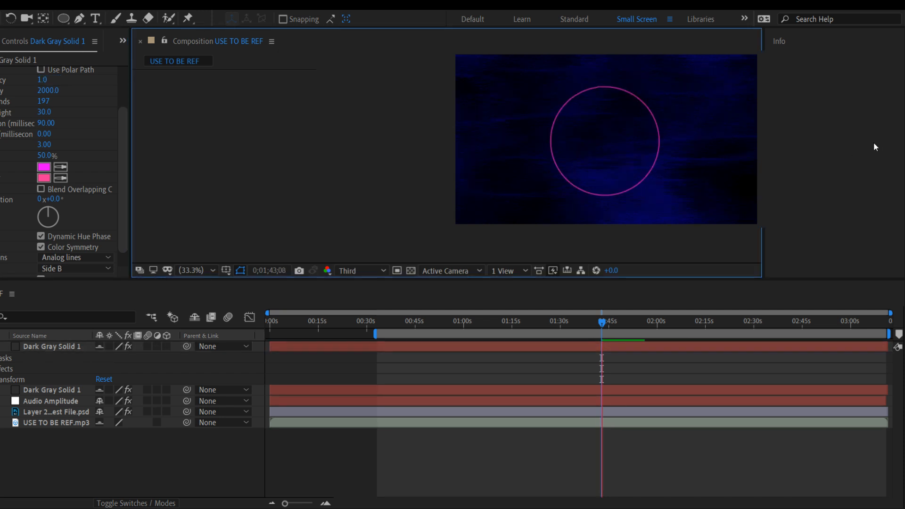
key(space)
- Set the Audio Spectrum's End Frequency to 200 and play it back from 0;01;43;20
click(47, 90)
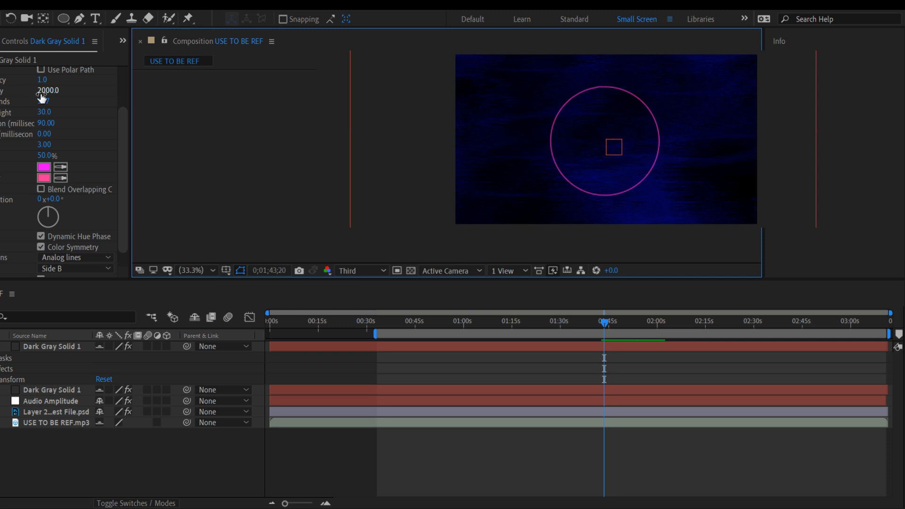
text(2)
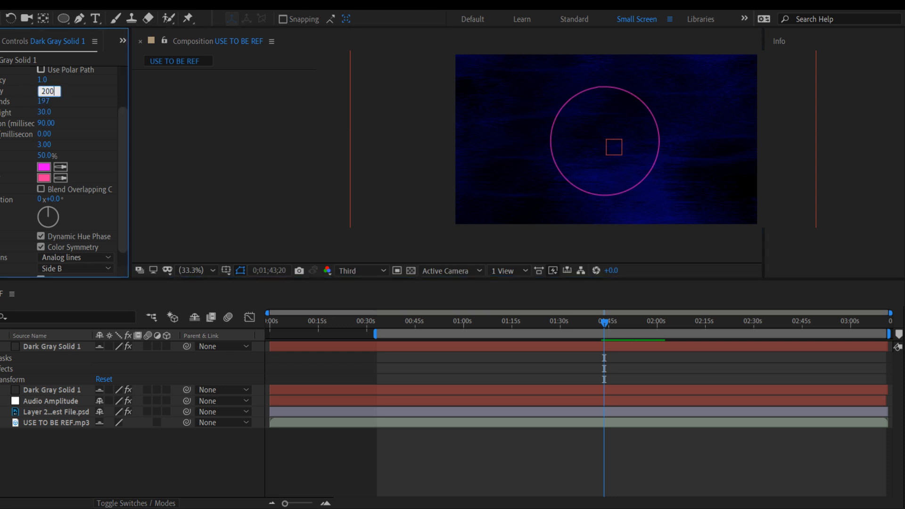
text(00)
key(Return)
click(870, 175)
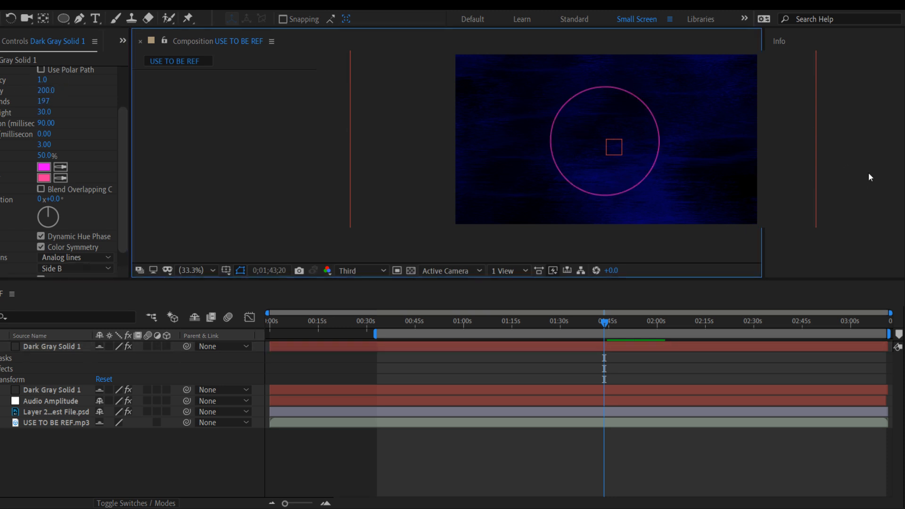
key(space)
key(space)
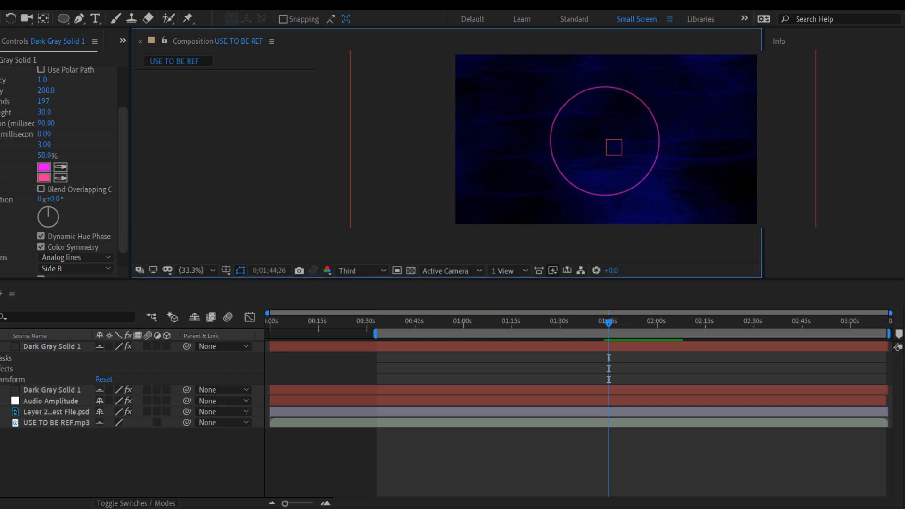
- Change both the Inside Color and the Outside Color of the Audio Spectrum to cyan and deselect the layer
click(42, 178)
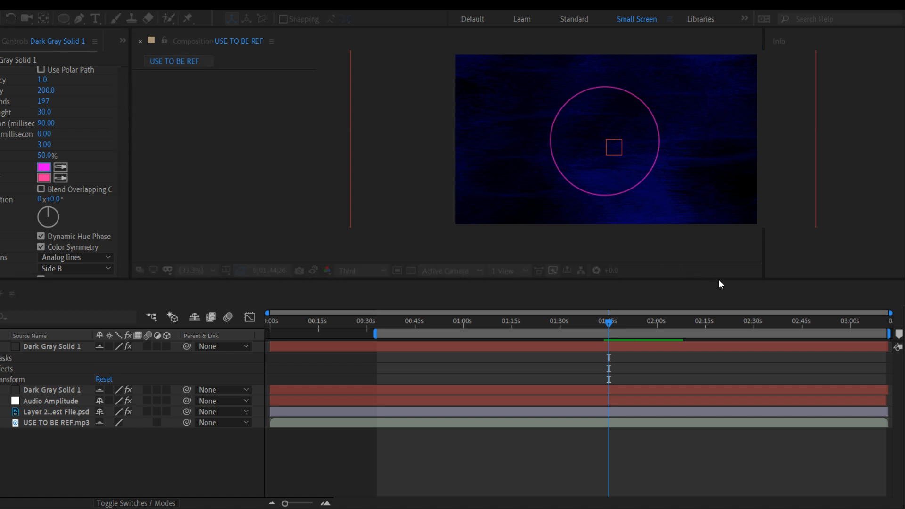
click(729, 257)
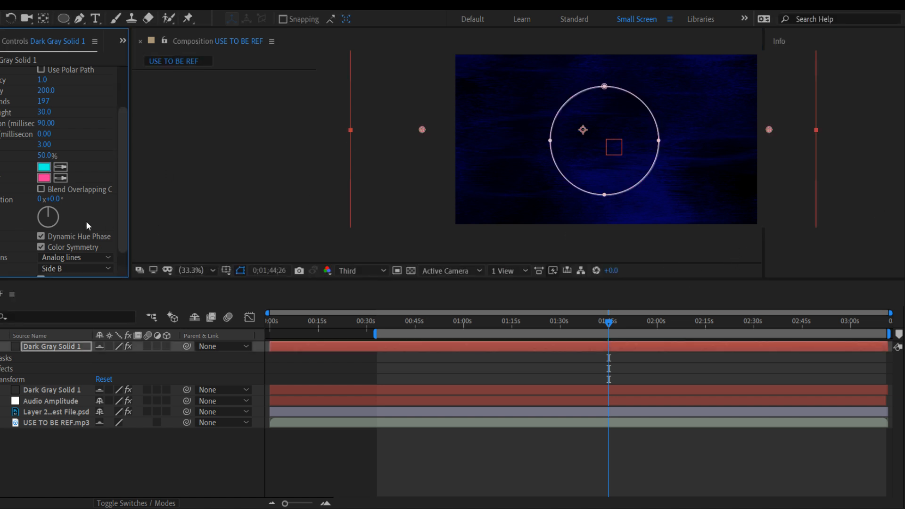
click(41, 178)
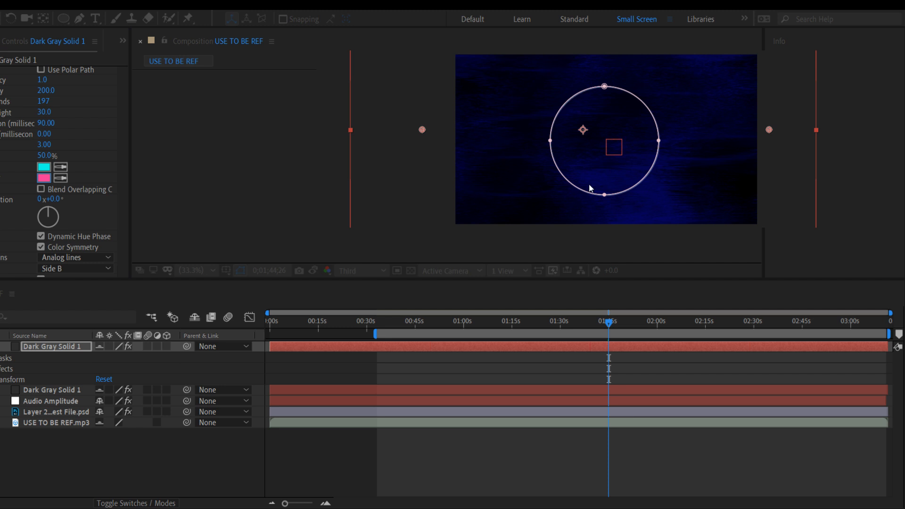
click(719, 270)
key(Return)
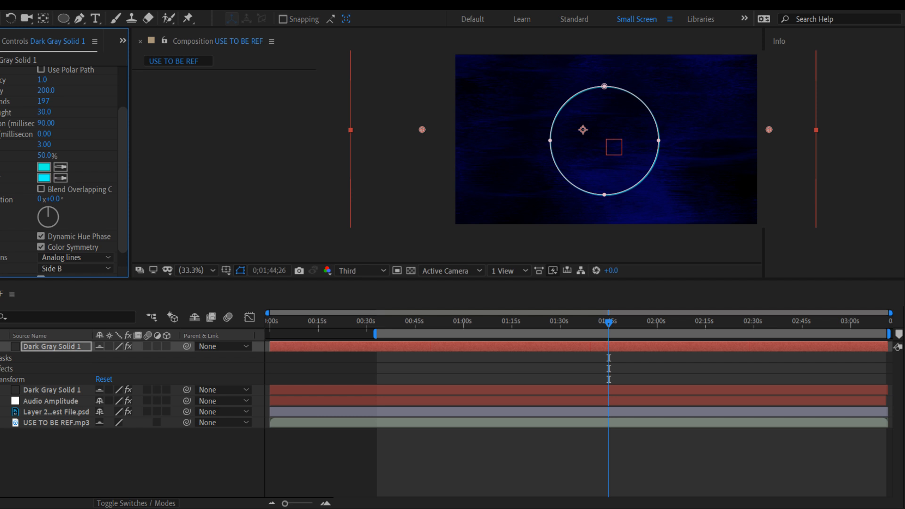
click(684, 244)
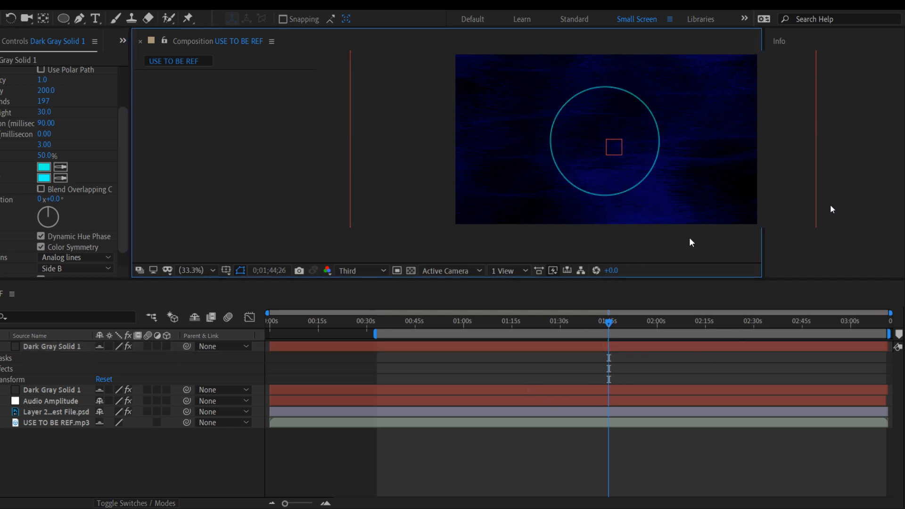
- Play back the cyan spectrum ring from 0;01;44;26 with the layer outlines hidden
key(space)
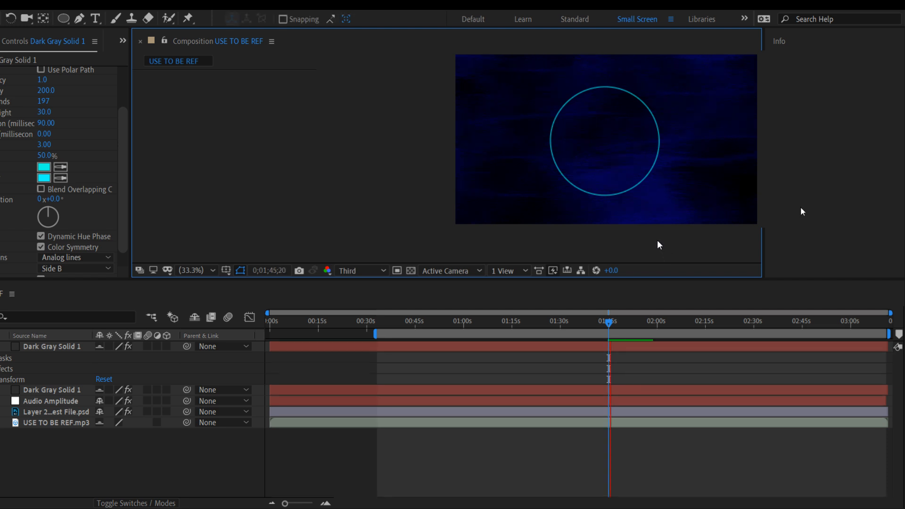
key(space)
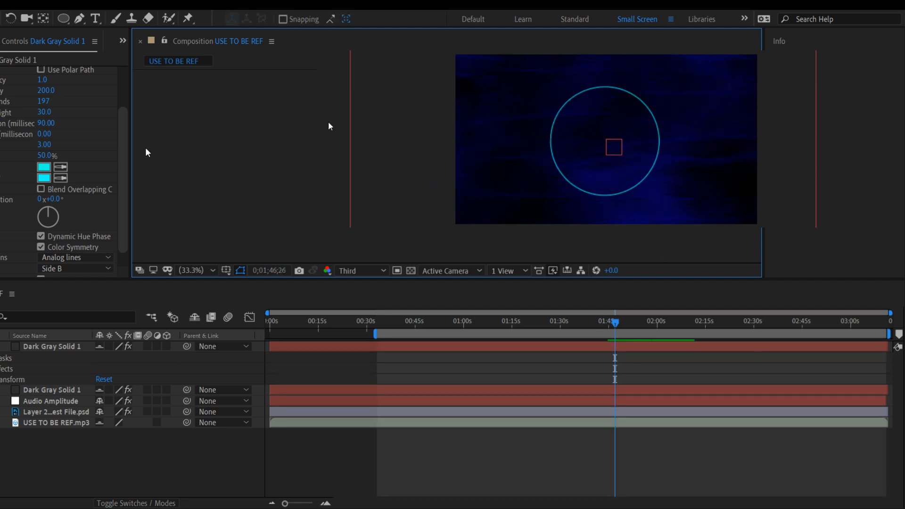
- Reset the Audio Spectrum, assign Mask 1 as its path and the USE TO BE REF audio as its source, and play it back
drag(121, 138, 96, 90)
click(41, 72)
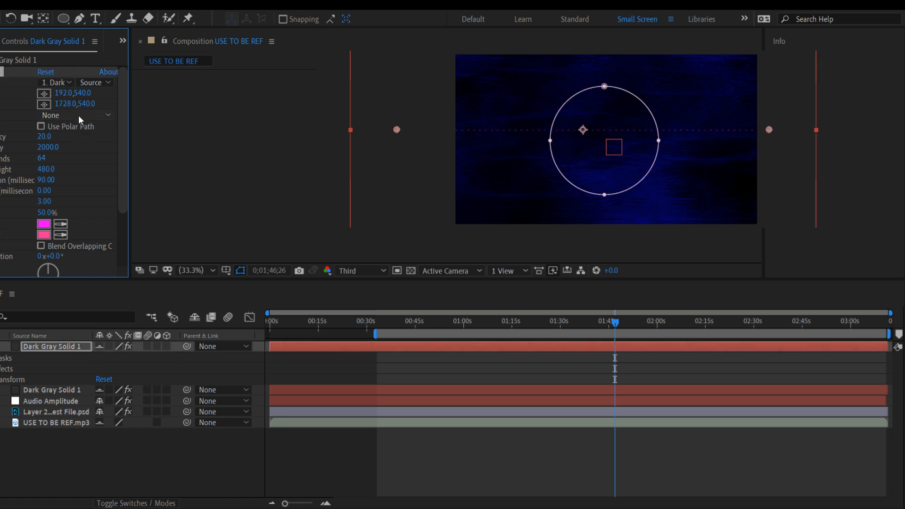
click(79, 141)
click(66, 158)
key(space)
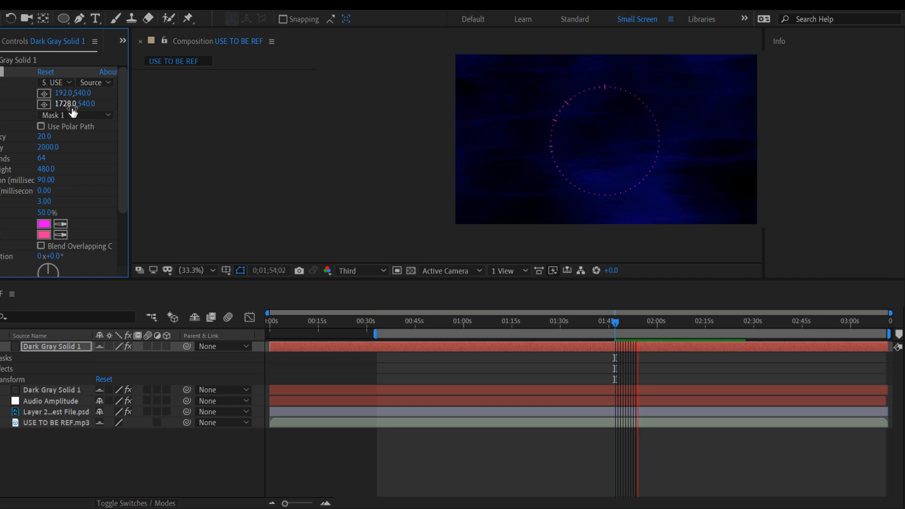
click(210, 197)
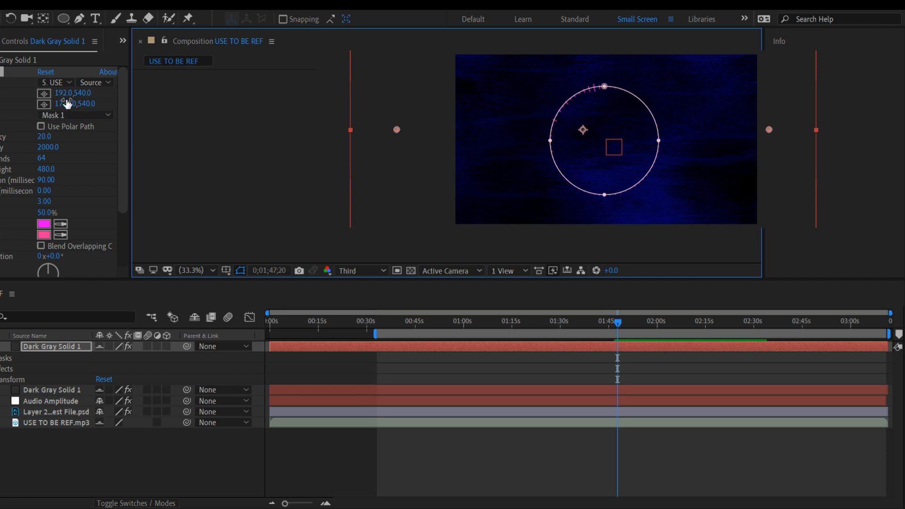
- Reset the Audio Spectrum again, reassign Mask 1 and the USE TO BE REF audio layer, and play it back from 0;01;47;20
drag(72, 104, 113, 100)
click(52, 72)
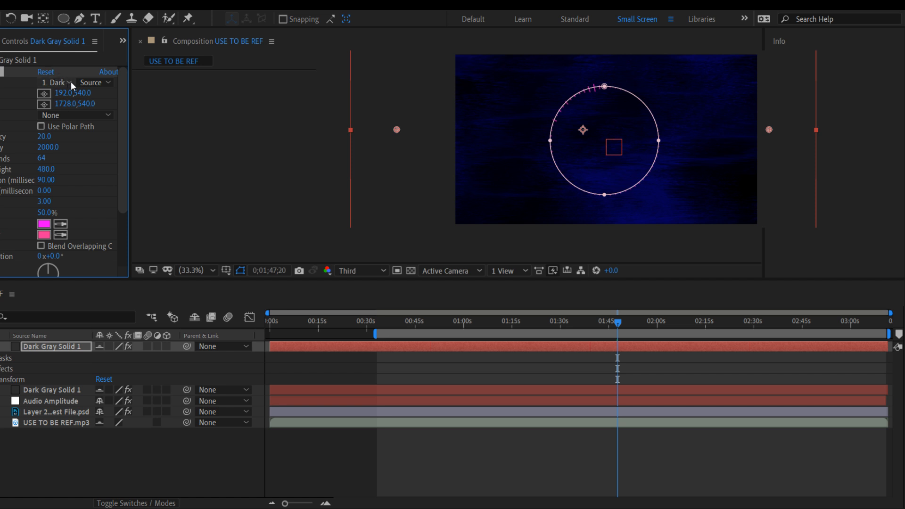
click(67, 115)
click(72, 139)
click(61, 83)
click(75, 151)
key(space)
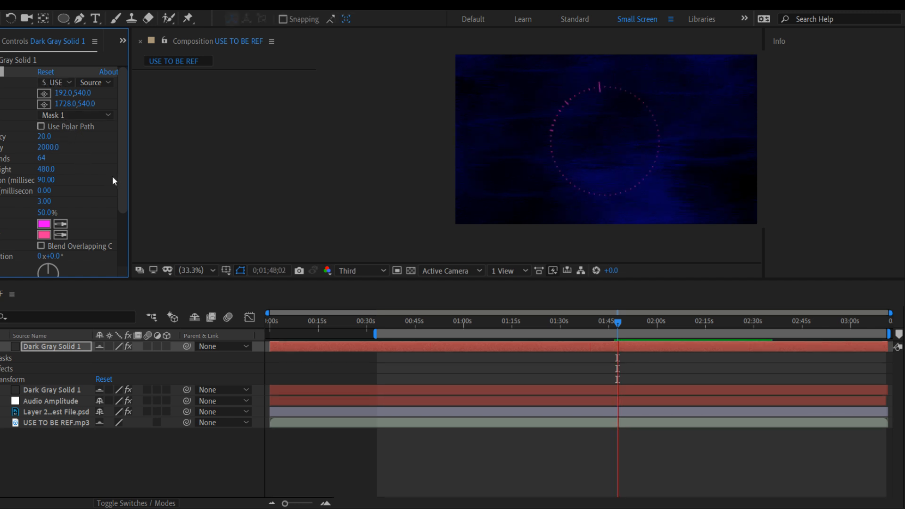
- Set the reset Audio Spectrum's Start Frequency to 1
click(43, 138)
text(1)
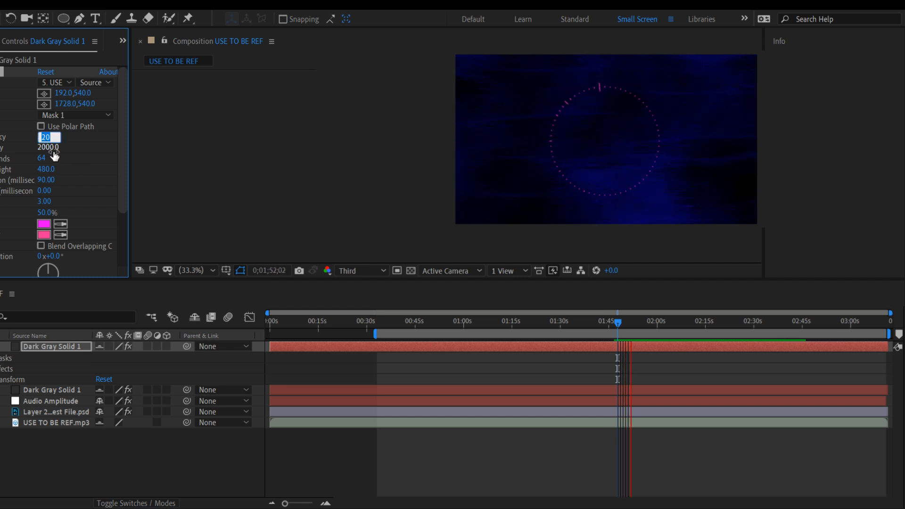
key(Return)
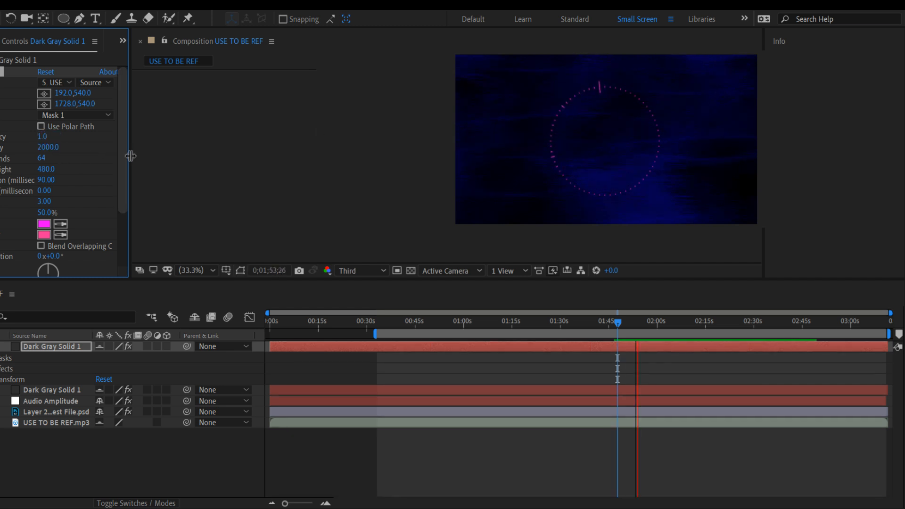
- Set the Audio Spectrum's Side Options to Side B, play it back from 0;01;59;14, and deselect the layer
scroll(115, 206, down, 4)
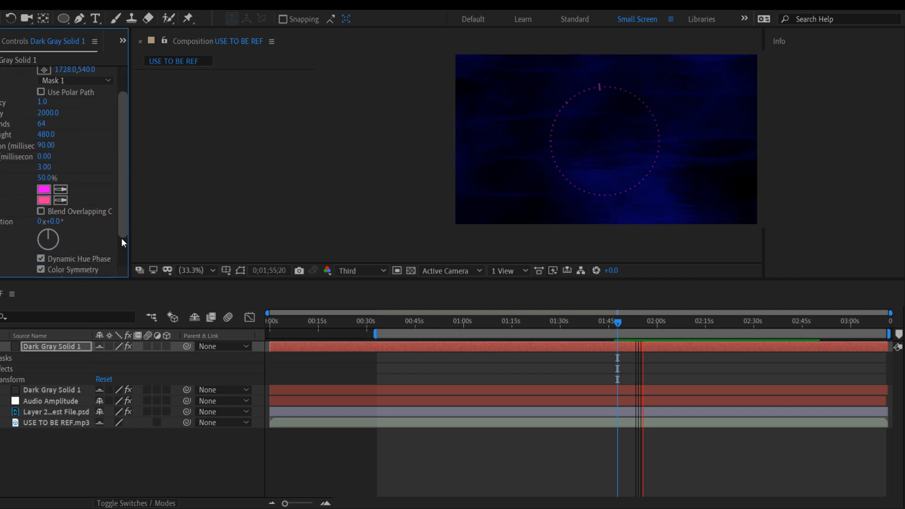
click(105, 249)
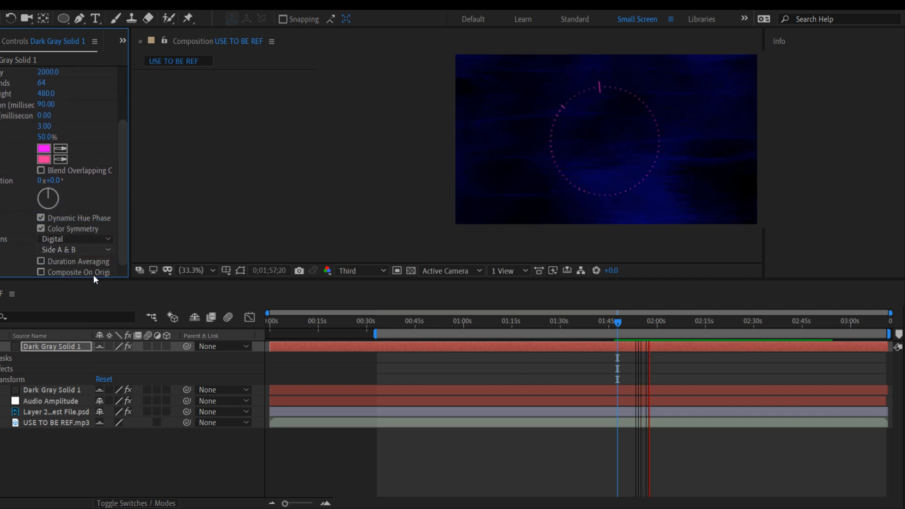
key(space)
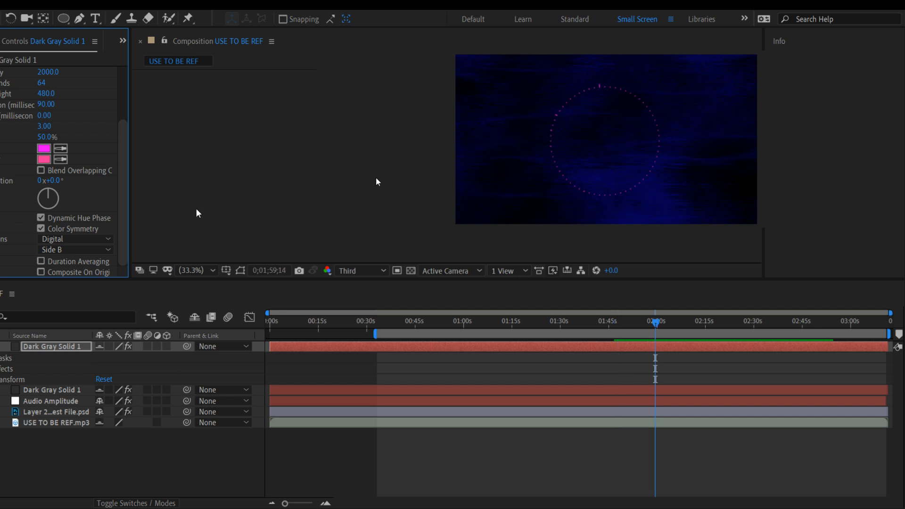
key(space)
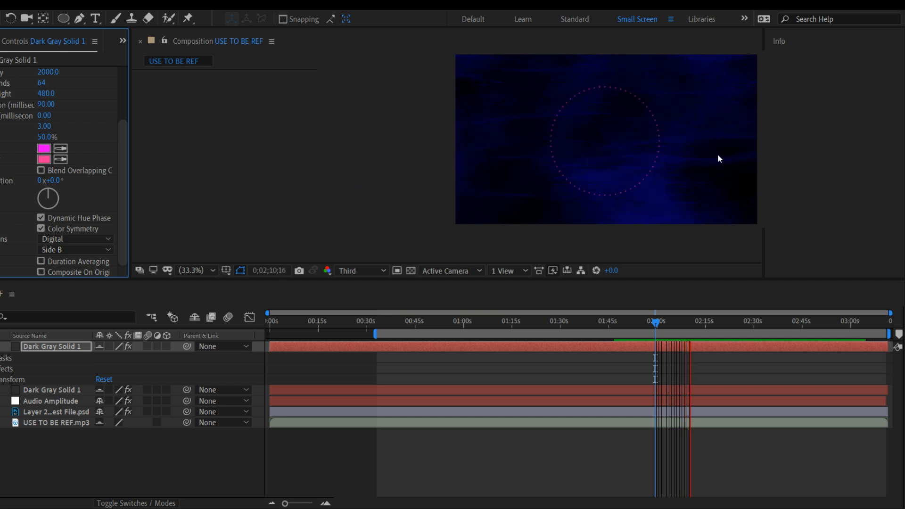
key(space)
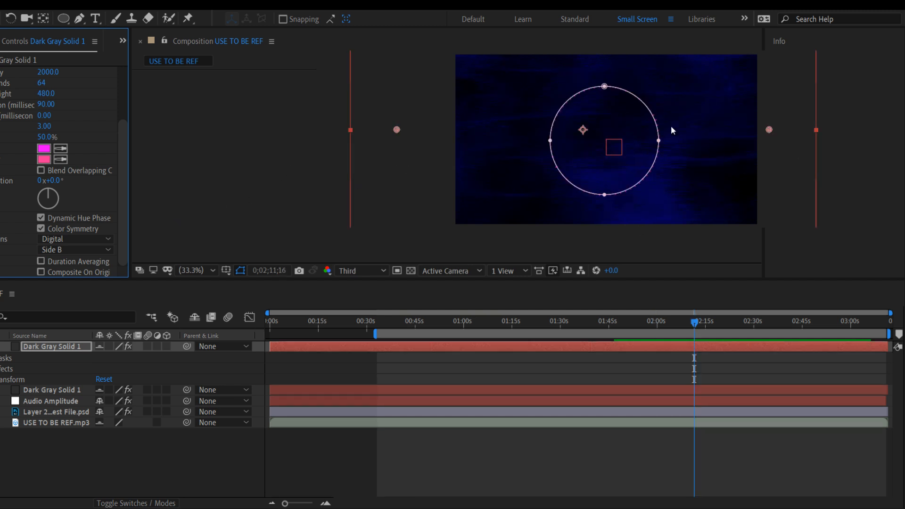
click(712, 228)
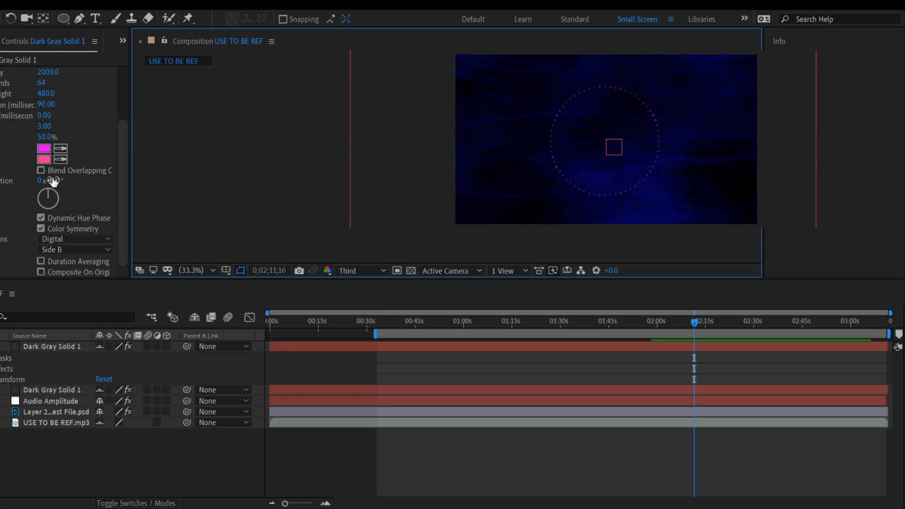
- Change the Audio Spectrum's Outside Color to light blue and Inside Color to yellow, with Hue Interpolation at 90°
click(44, 159)
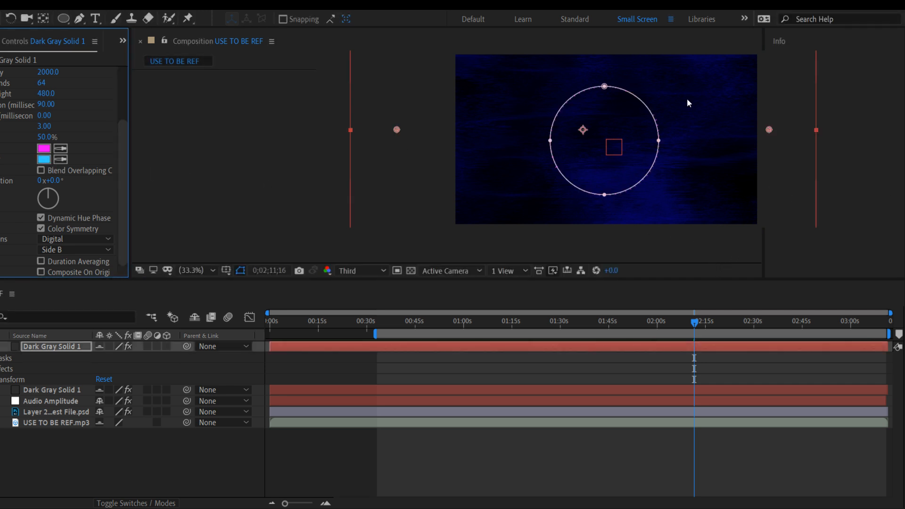
click(47, 153)
click(54, 181)
text(90)
key(Return)
- Deselect the layer and play back the recolored spectrum ring from 0;02;11;16
click(832, 179)
key(space)
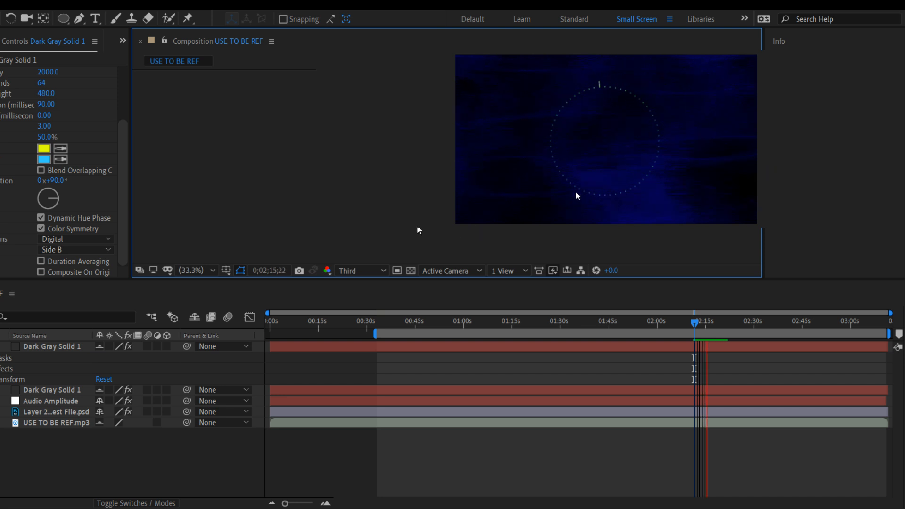
key(space)
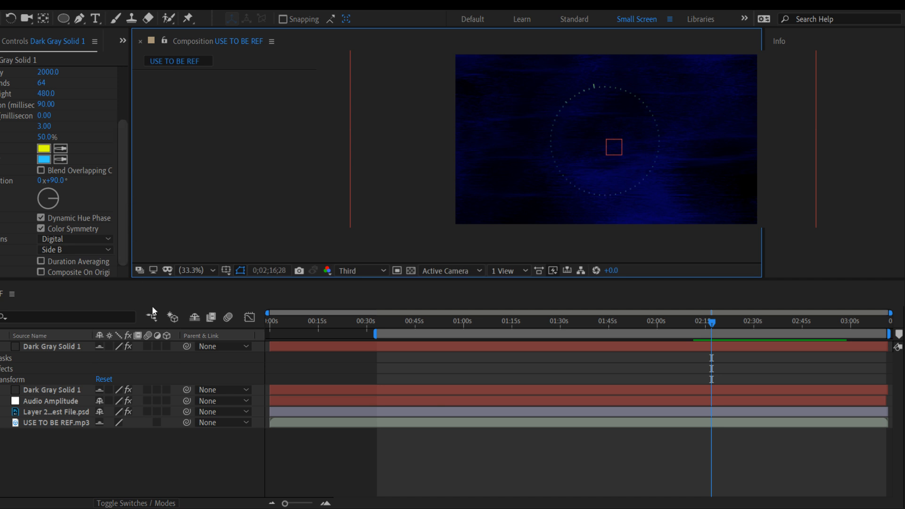
- Show the lower Dark Gray Solid 1 layer and change its Audio Waveform Outside Color to cyan, keeping the yellow Inside Color
click(1, 390)
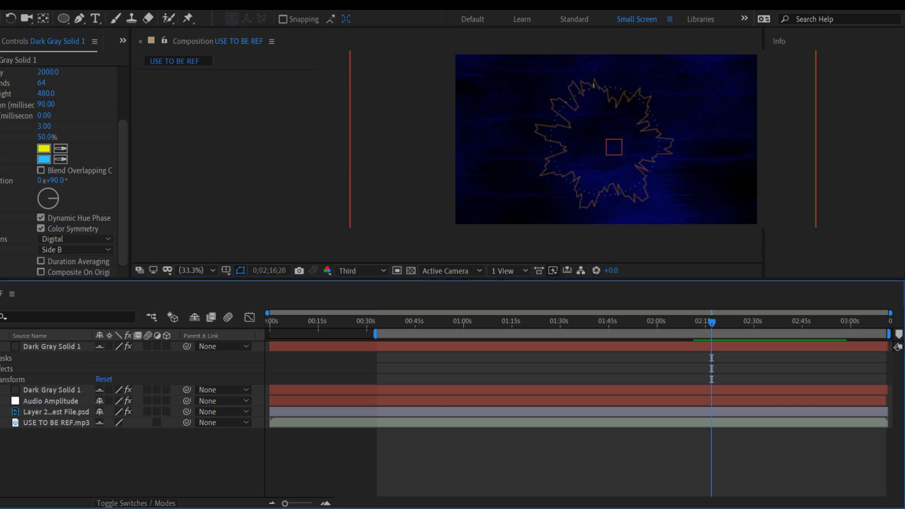
click(31, 386)
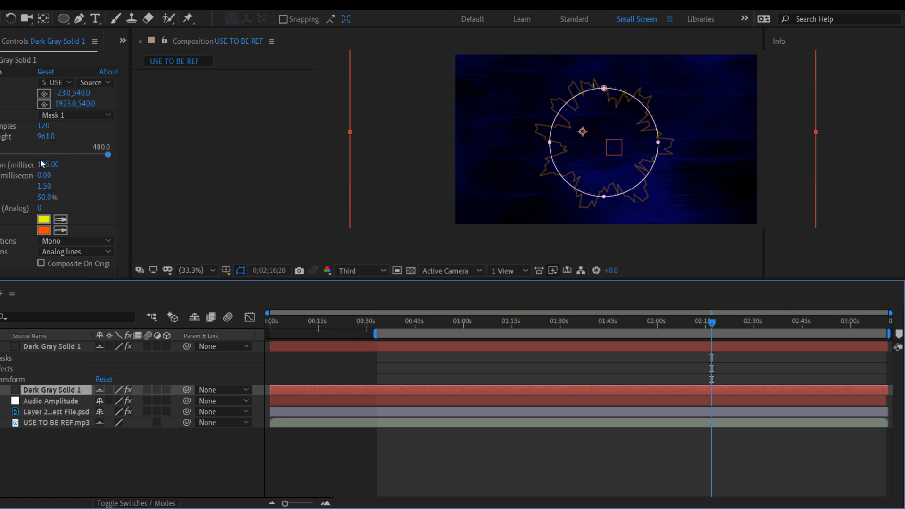
click(44, 220)
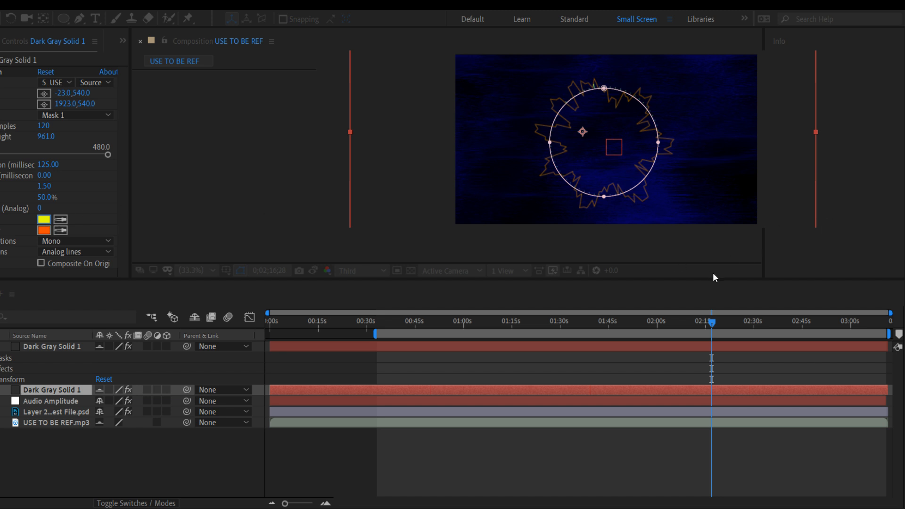
click(842, 230)
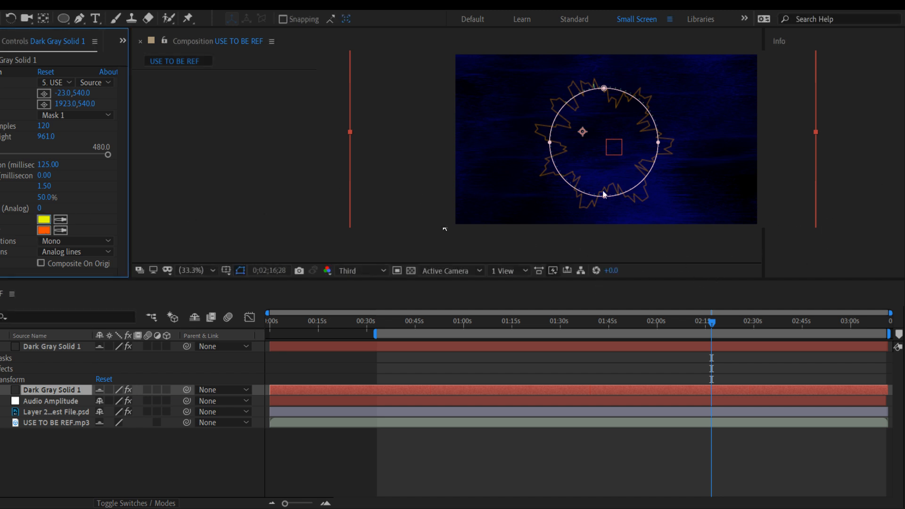
click(45, 231)
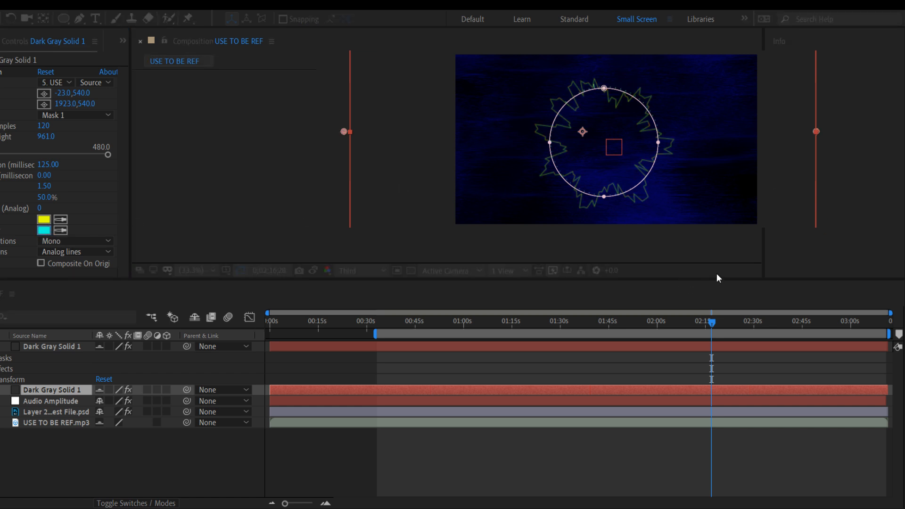
click(904, 156)
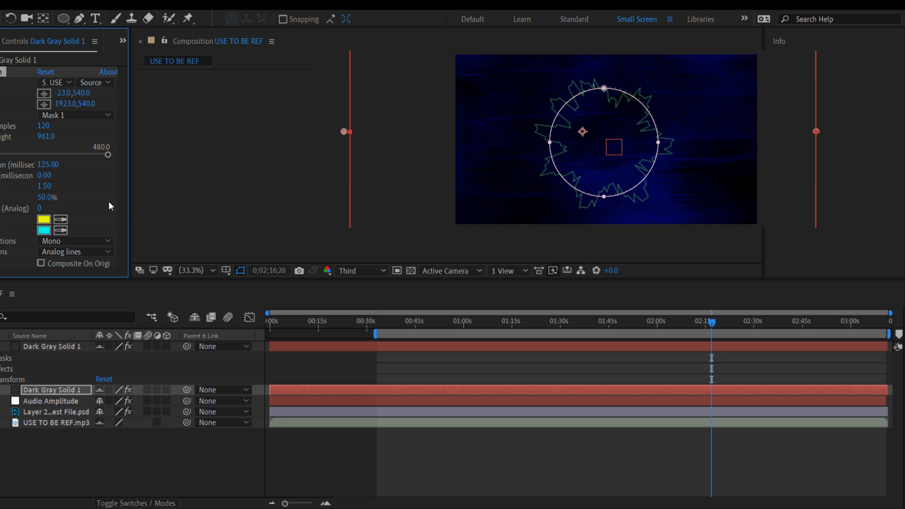
- Set the Audio Waveform's Thickness to 2 and play it back from 0;02;16;28 with the layer deselected
click(42, 188)
text(2)
key(Return)
click(691, 238)
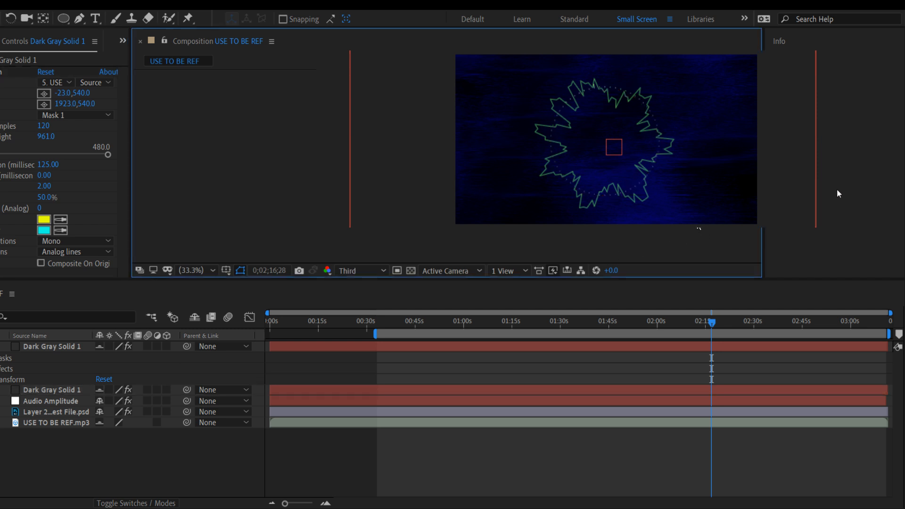
key(space)
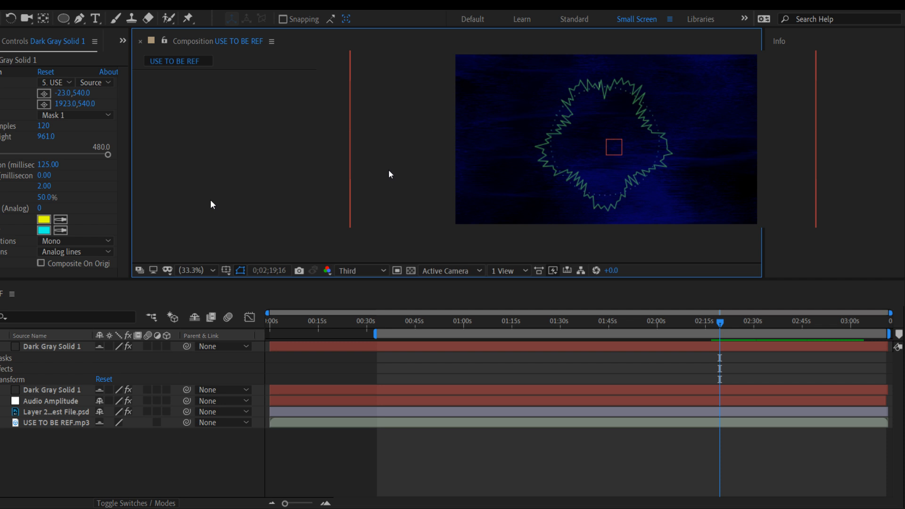
- Shorten the work area to end at about 01:31 and play back both rings from 0;00;47;21
click(321, 508)
click(888, 334)
drag(889, 334, 566, 333)
drag(720, 324, 426, 349)
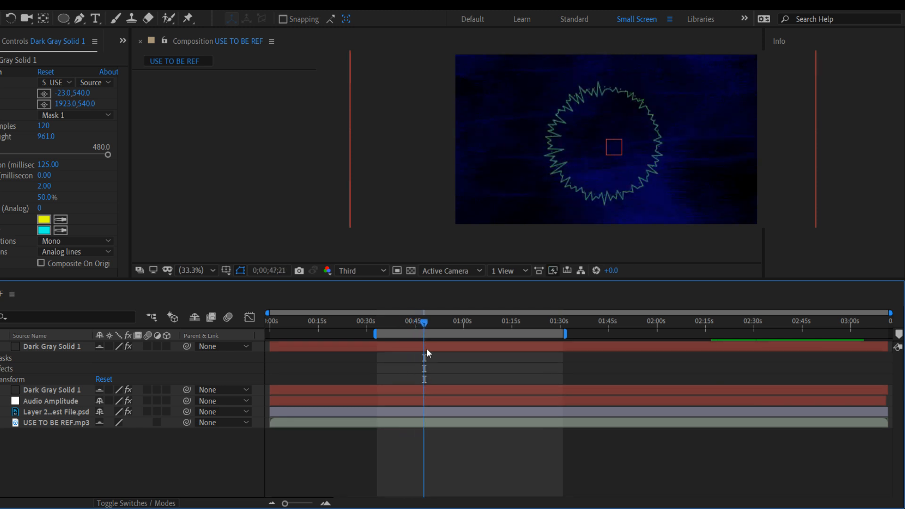
key(space)
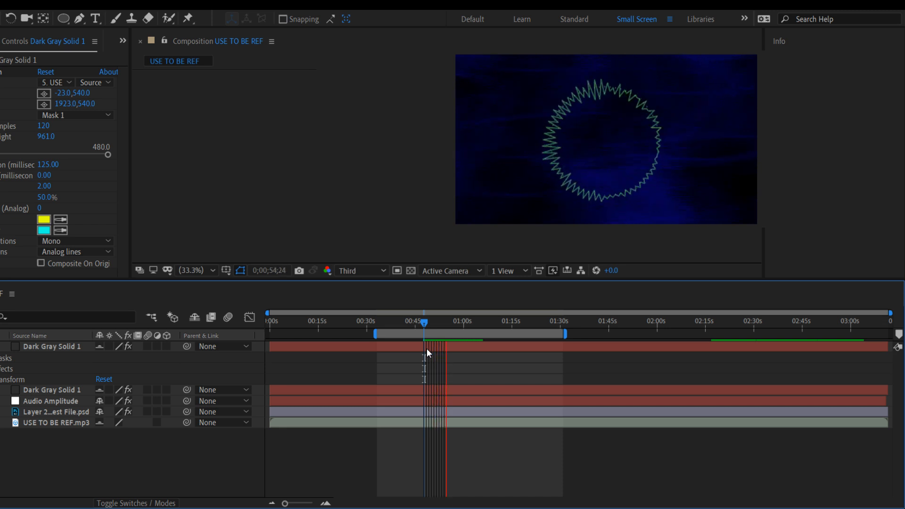
key(space)
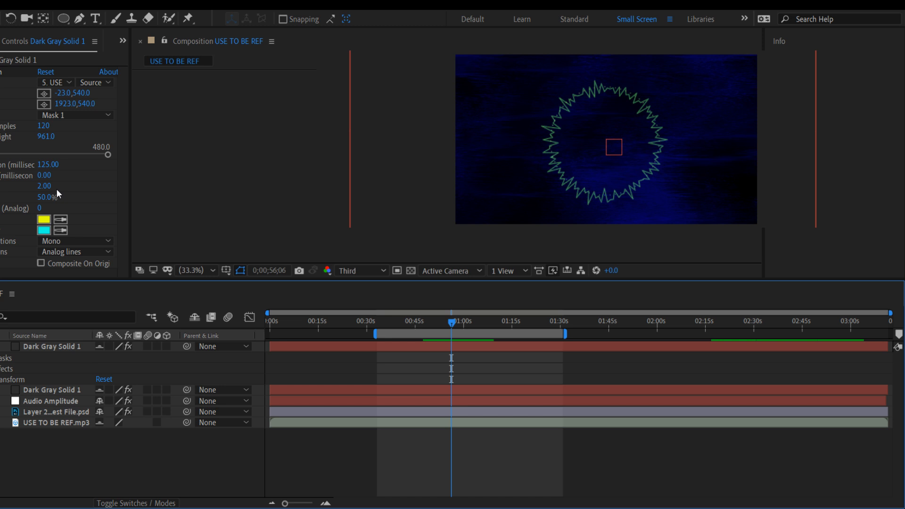
- Rename the lower Dark Gray Solid 1 layer, which holds the Audio Waveform, as Waveform
click(39, 391)
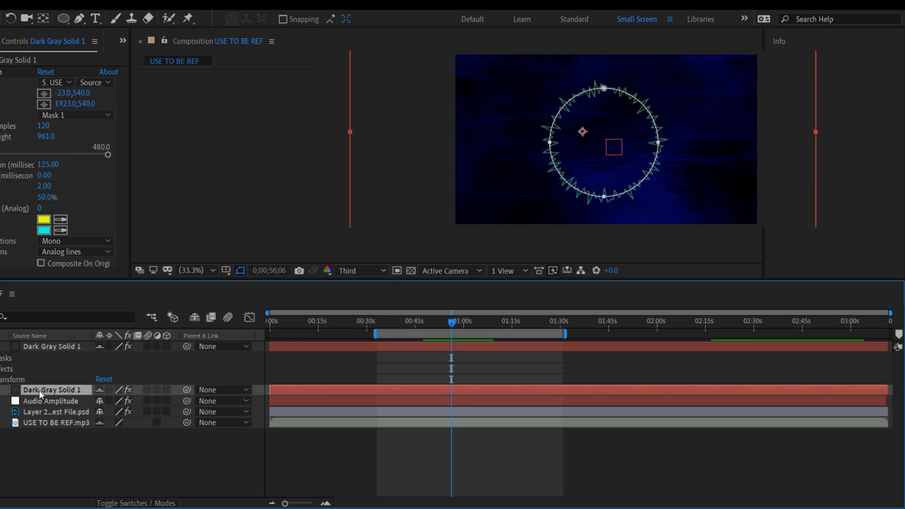
double_click(38, 394)
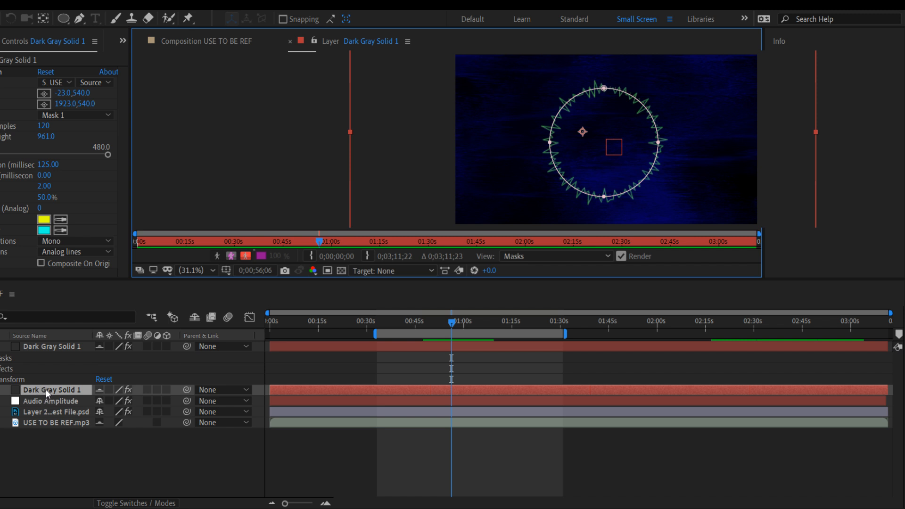
click(45, 388)
key(Return)
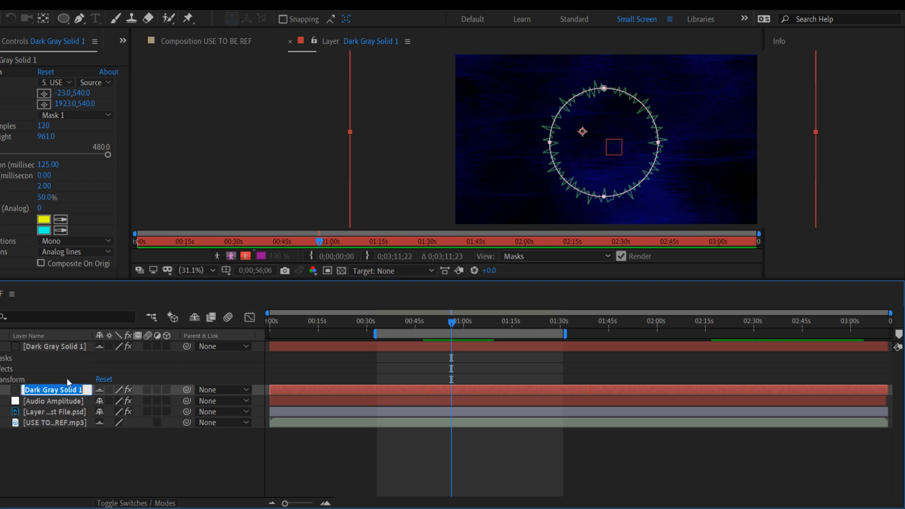
text(Waveform)
key(Return)
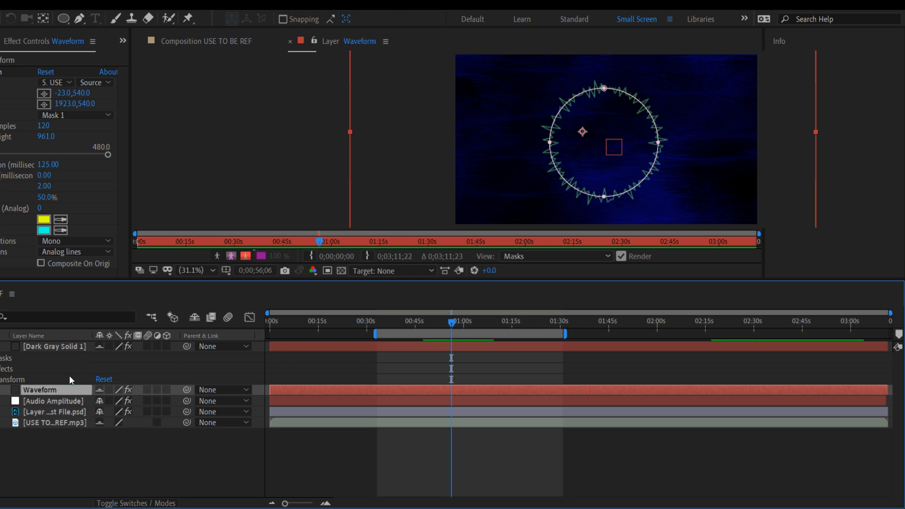
- Rename the remaining Dark Gray Solid 1 layer, which holds the Audio Spectrum, as Specturm and collapse its properties
click(67, 347)
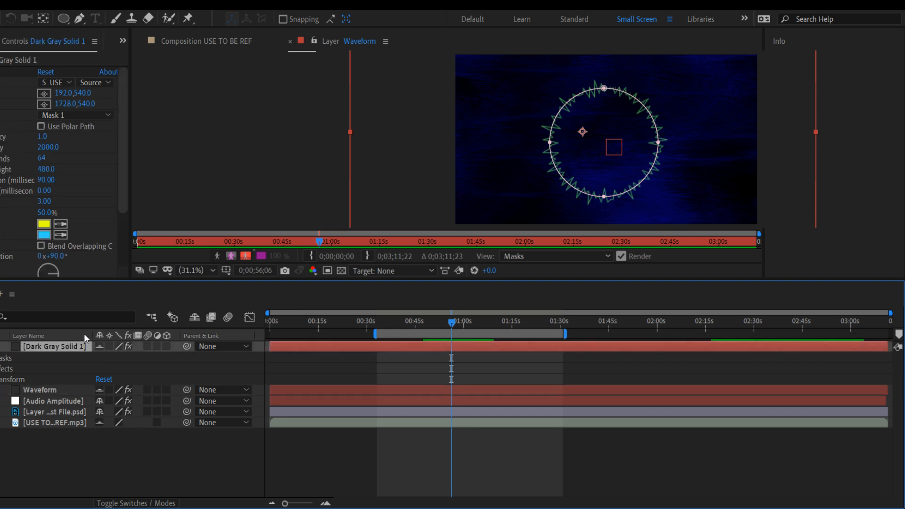
key(Return)
text(Spec)
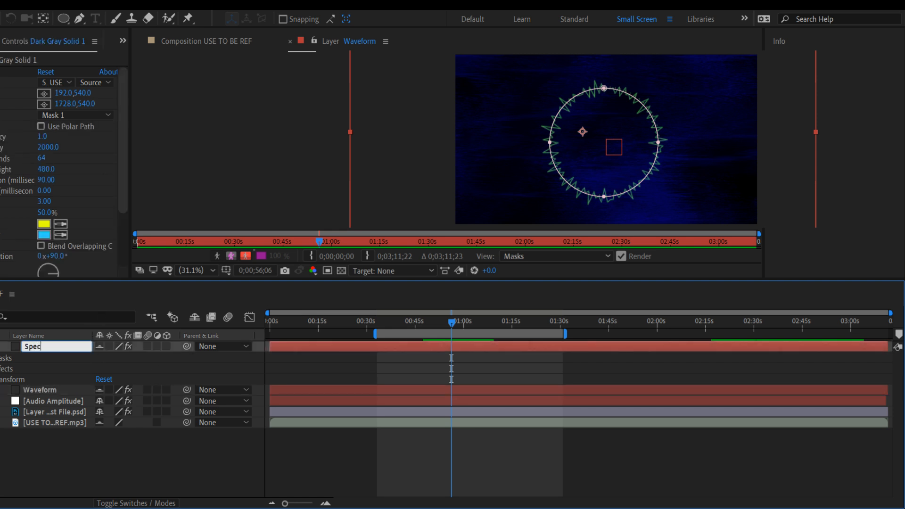
text(turm)
key(Return)
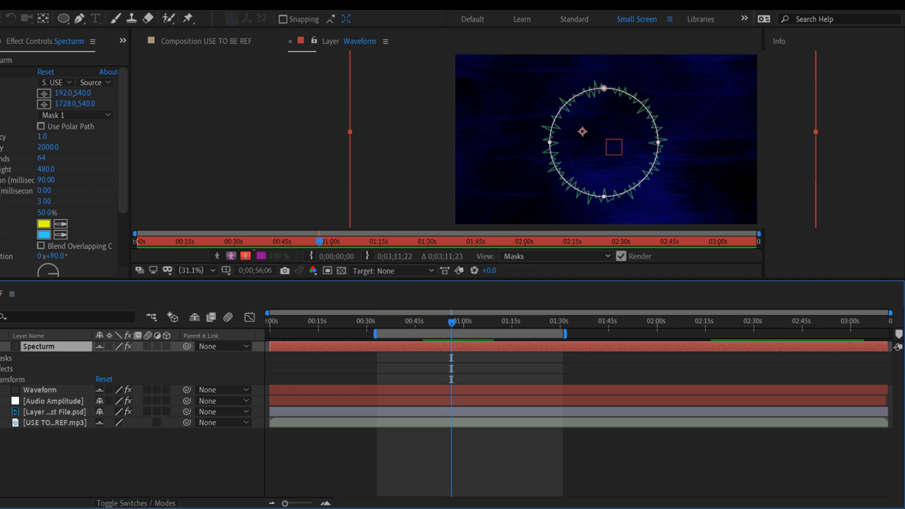
click(1, 347)
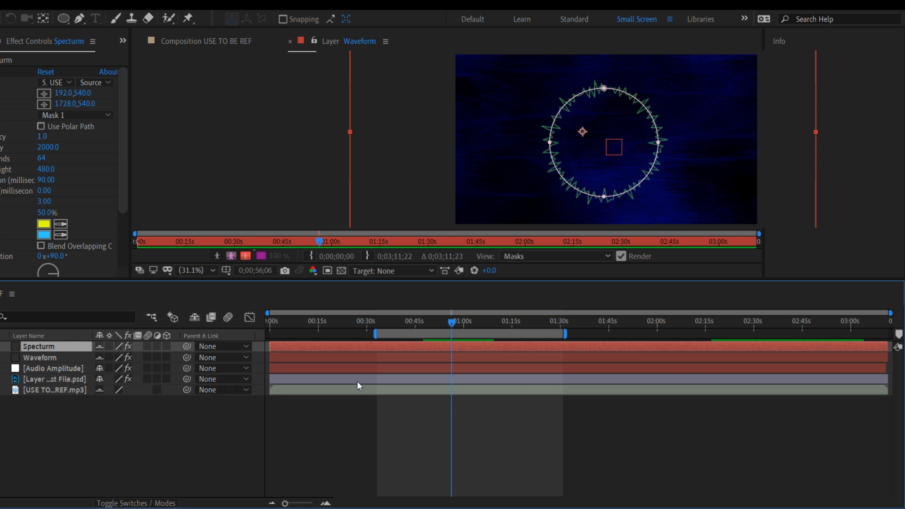
- Close the Waveform layer view and play back both rings in the composition, including from 0;00;39;11
key(space)
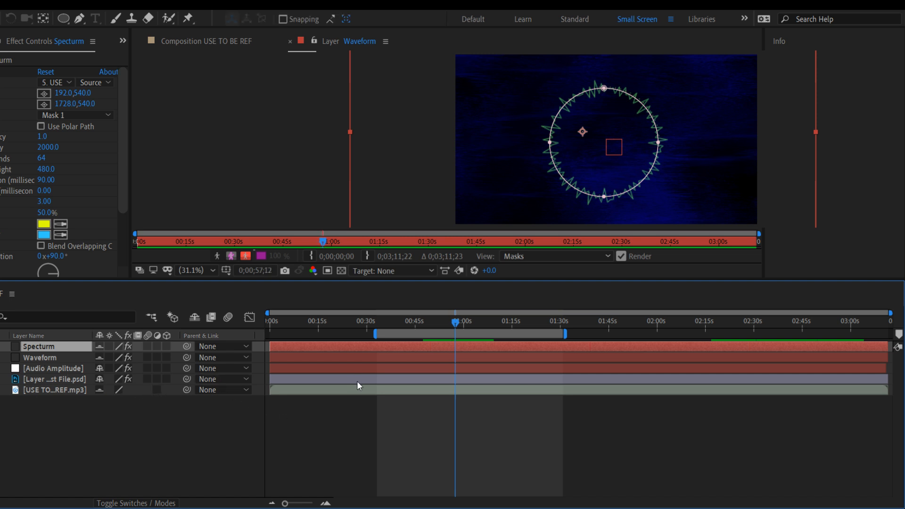
click(289, 41)
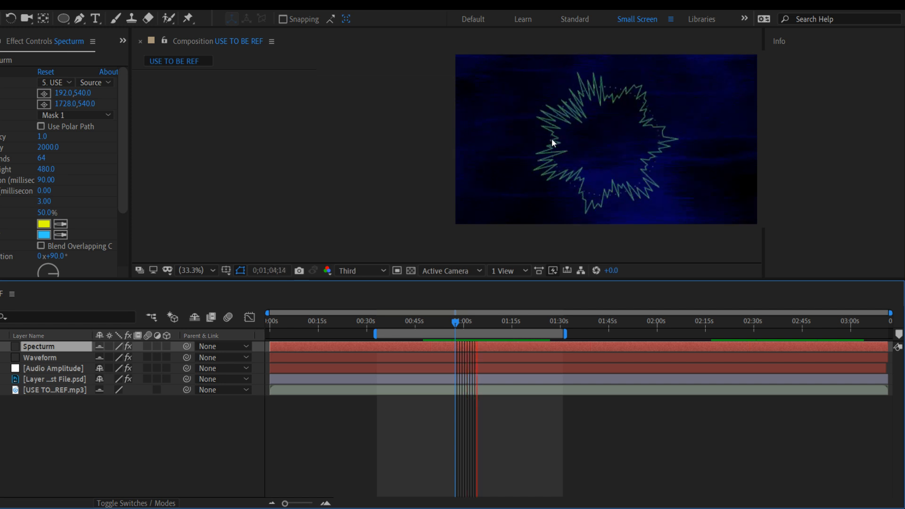
key(space)
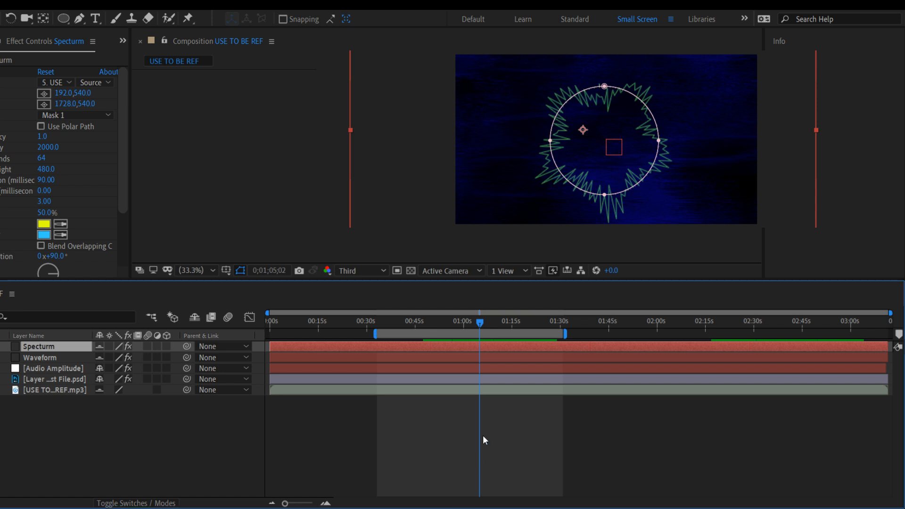
drag(486, 322, 395, 328)
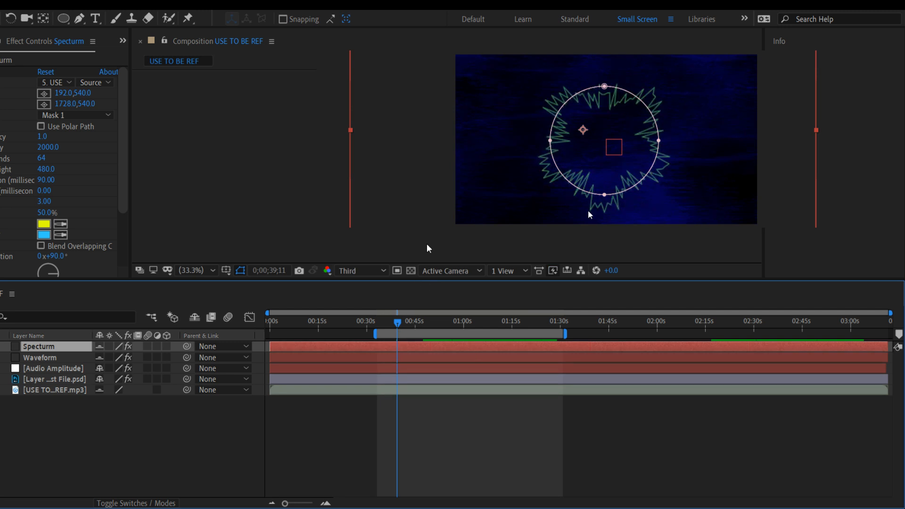
key(space)
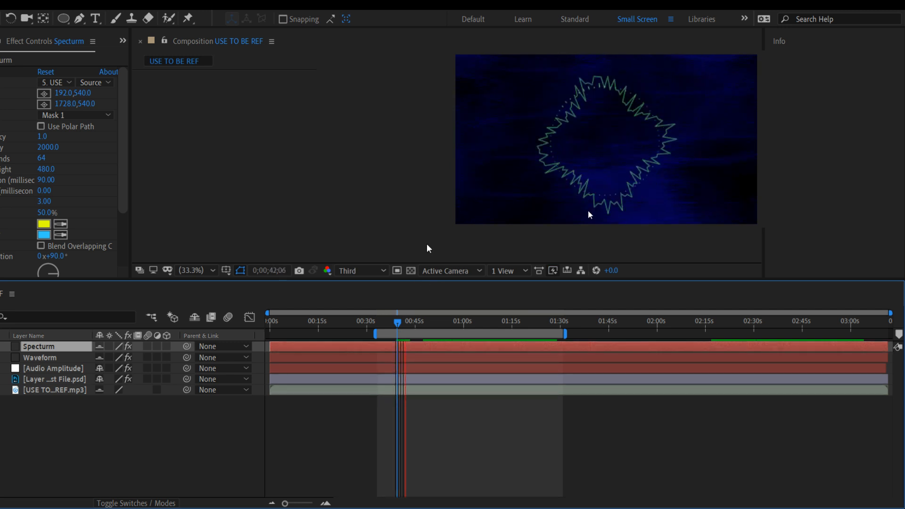
key(space)
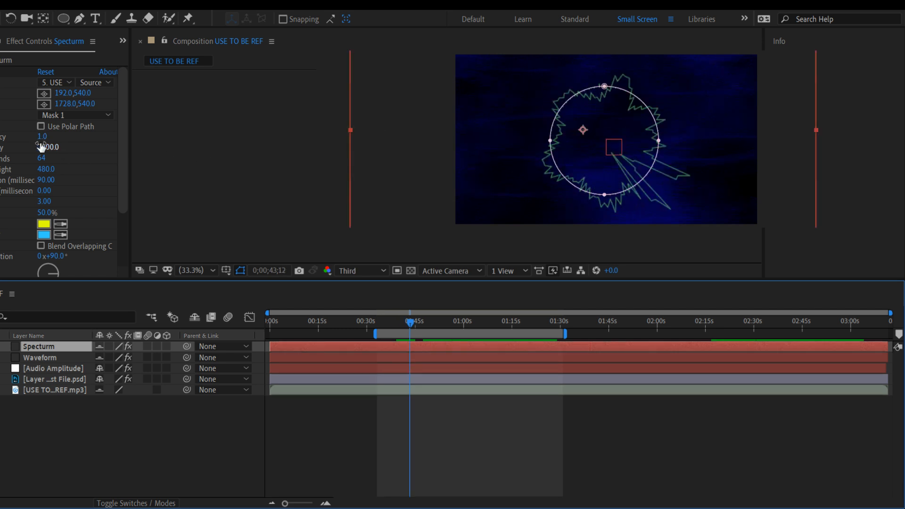
- Set the Specturm layer's Audio Spectrum Maximum Height to 200
click(42, 170)
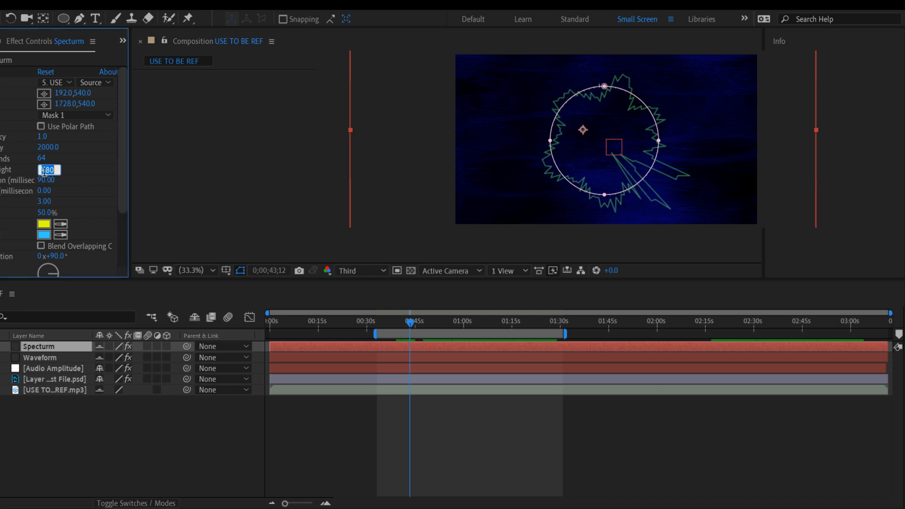
text(200)
click(77, 161)
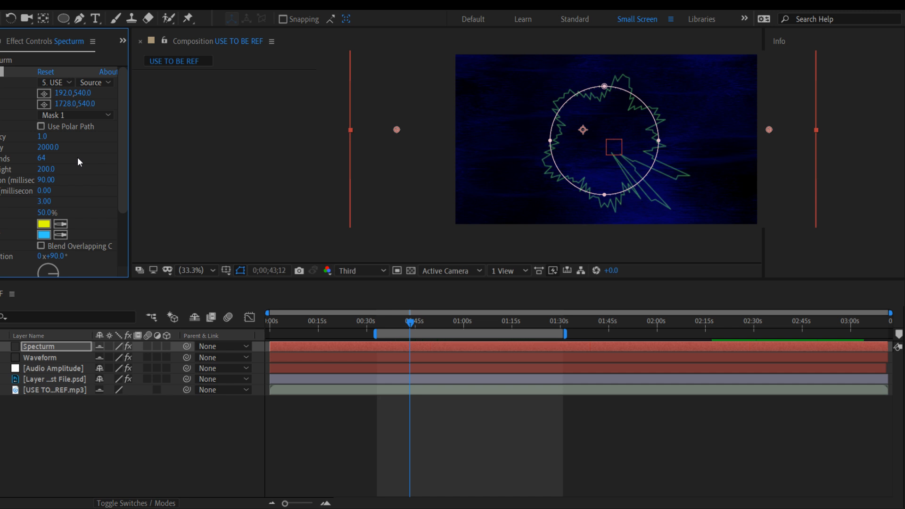
- Reduce the Waveform layer's Maximum Height to 343.4, trying 217.4 first, and play back each setting
click(49, 358)
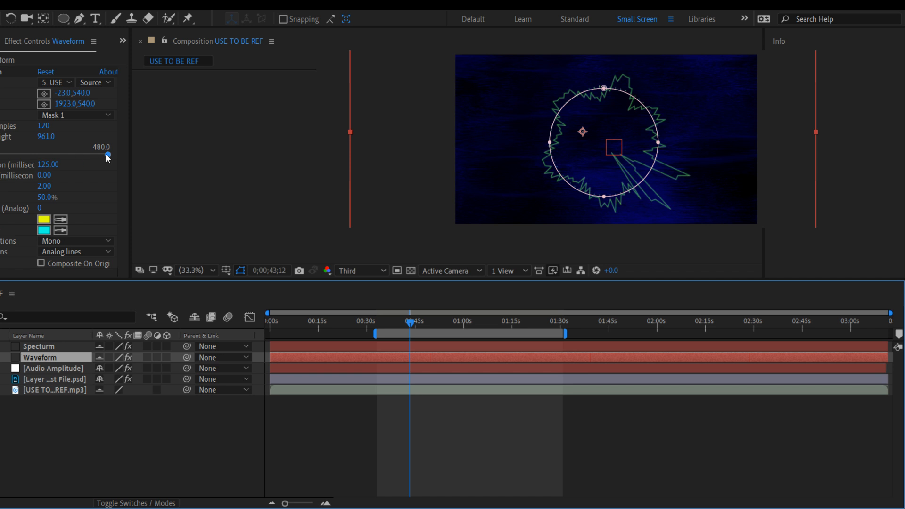
drag(108, 155, 25, 155)
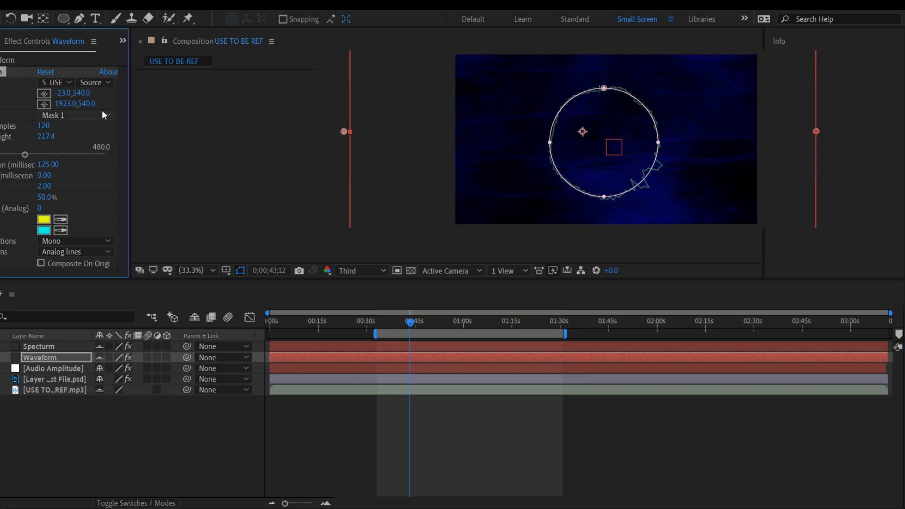
key(space)
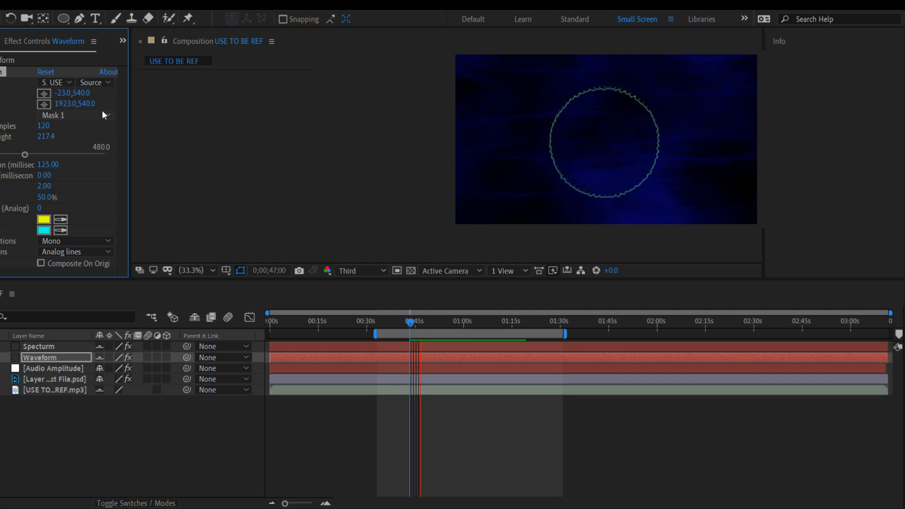
key(space)
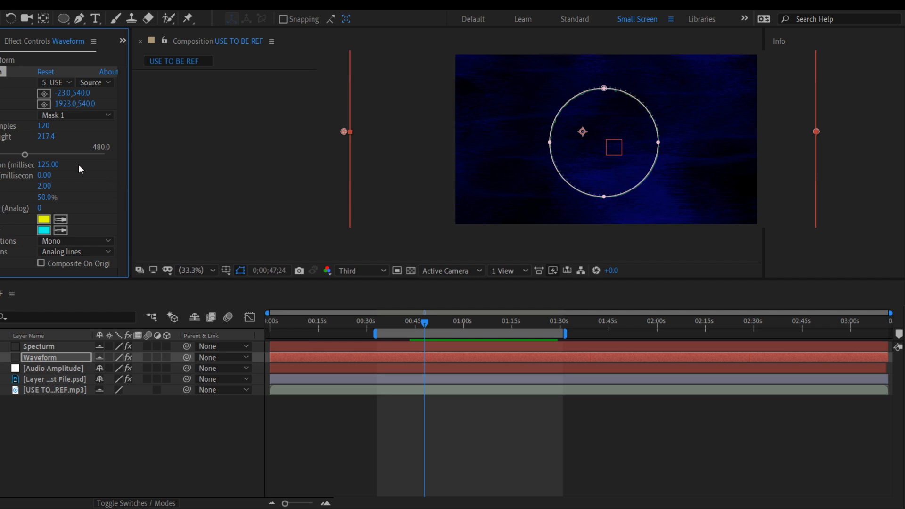
drag(25, 155, 29, 154)
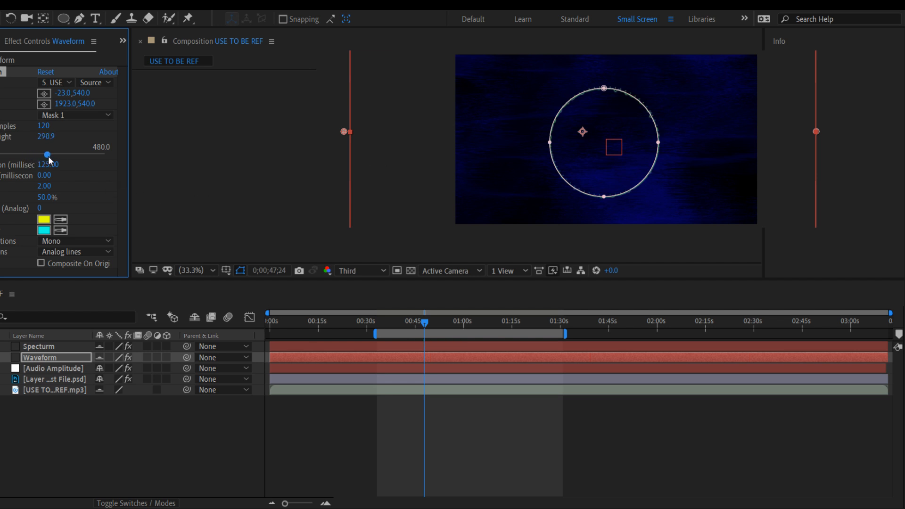
key(space)
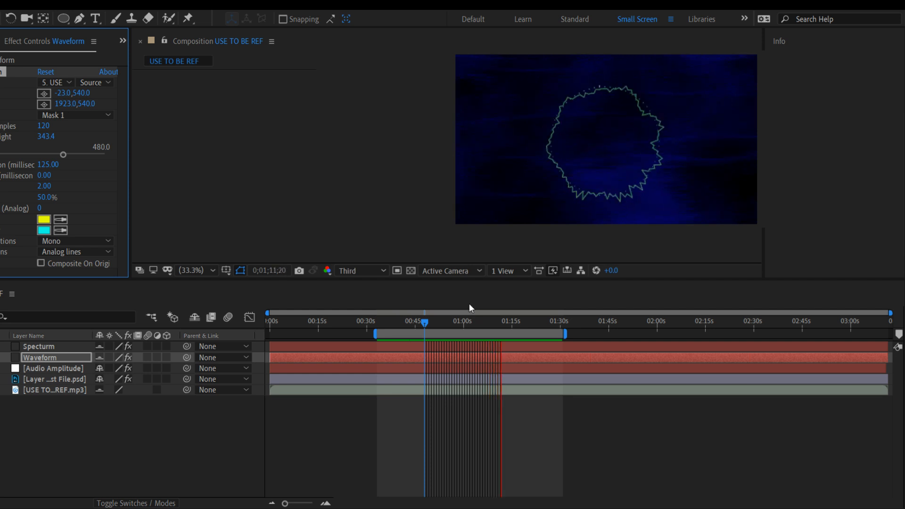
key(space)
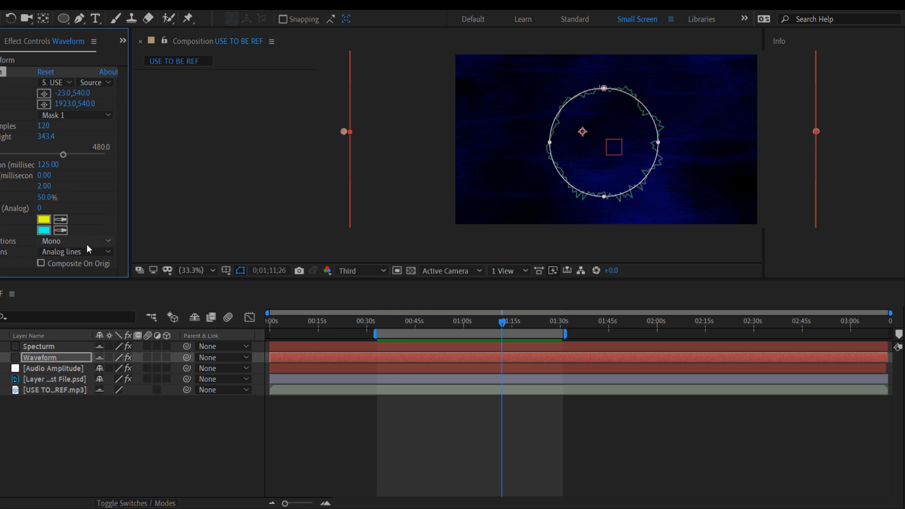
- Try the waveform's Left channel display in playback, restore Mono, and switch Composite On Original on and back off
click(79, 264)
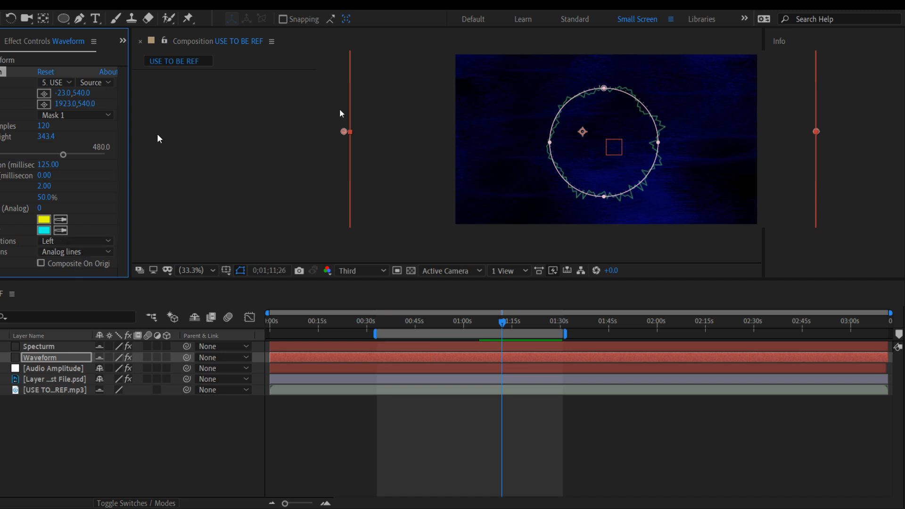
key(space)
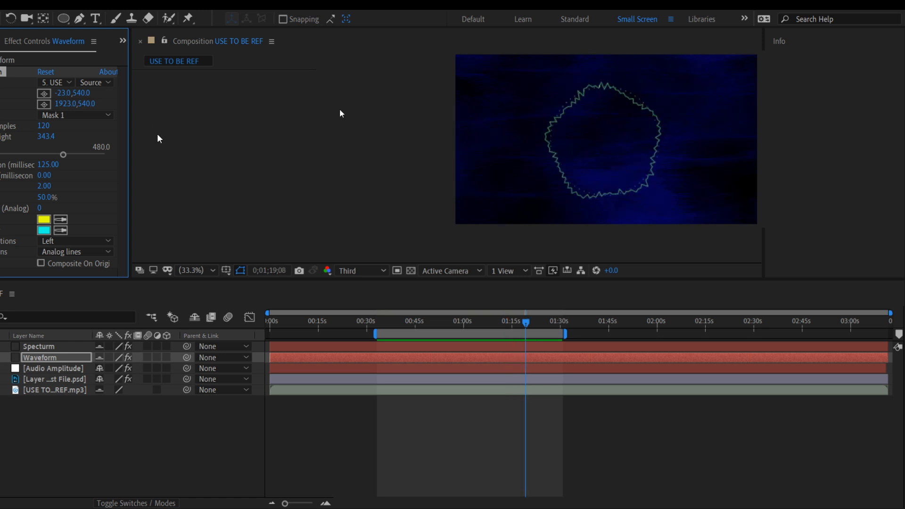
key(space)
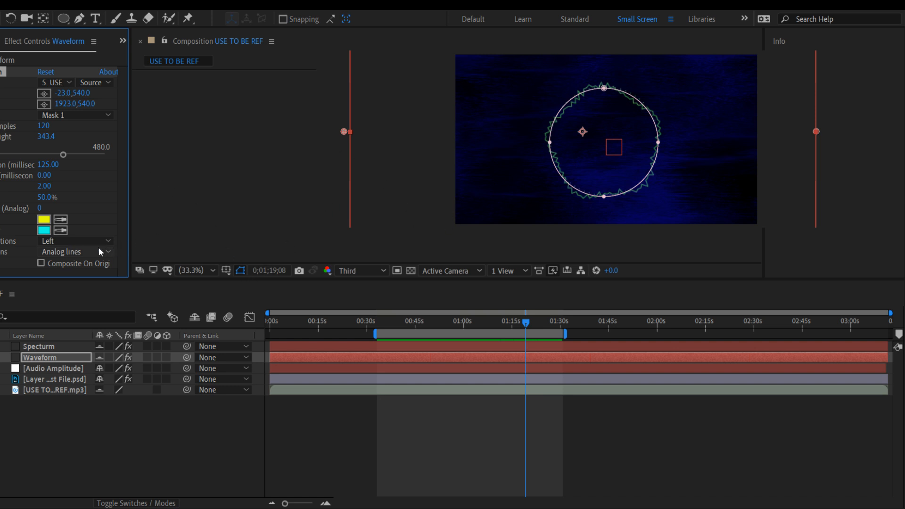
click(83, 254)
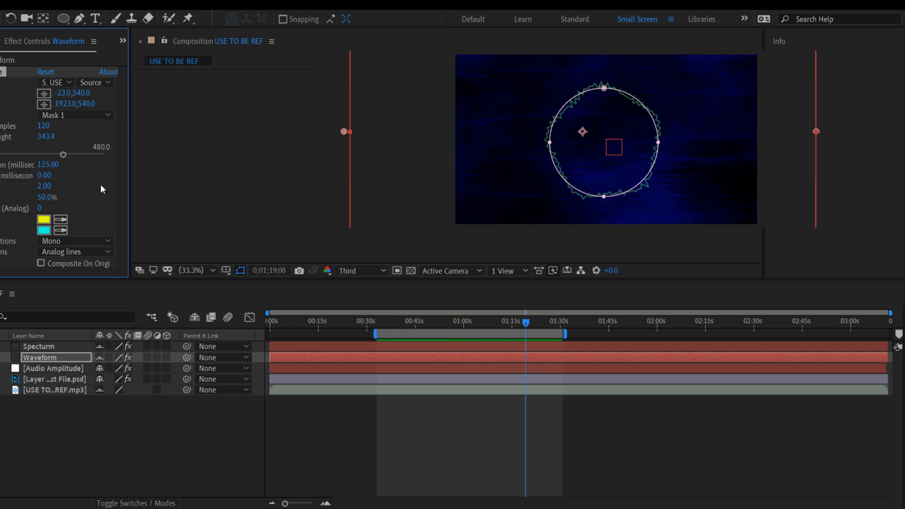
click(40, 263)
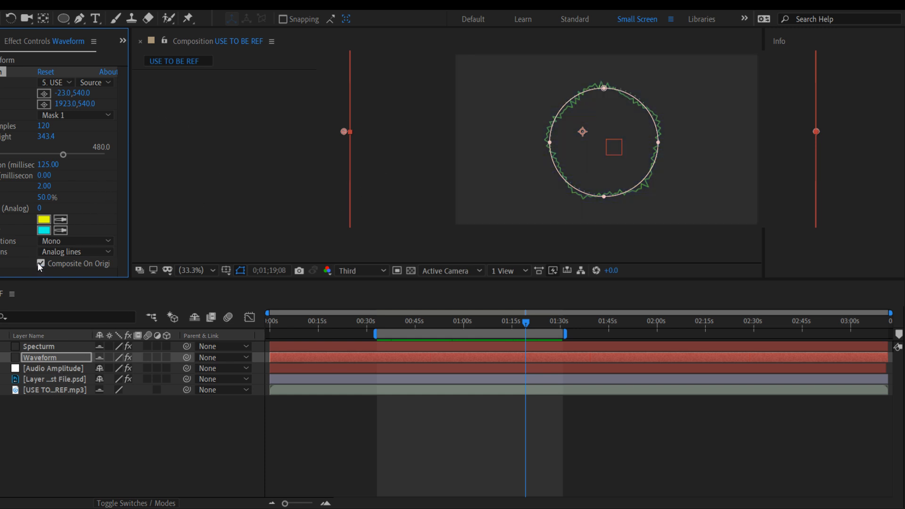
click(39, 264)
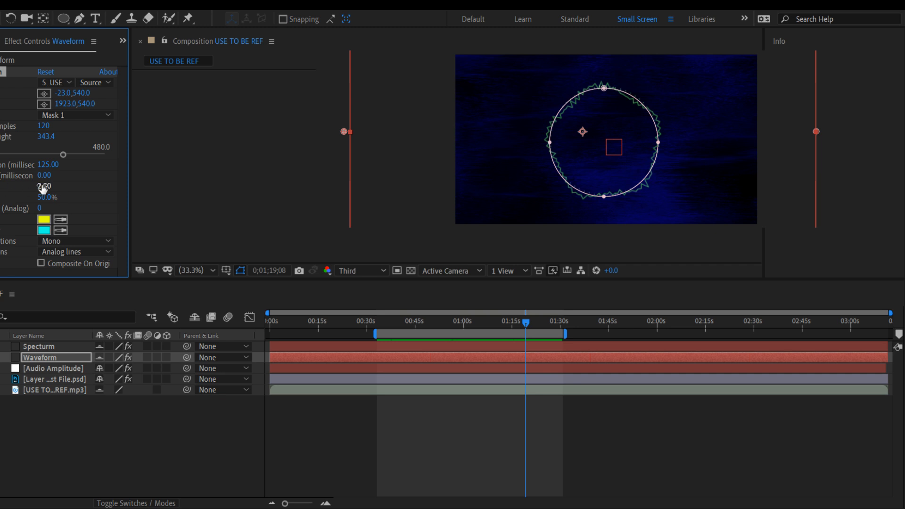
- Set the Audio Waveform's Thickness to 5.10 and its Softness to 50%, and deselect the layer
drag(42, 189, 0, 195)
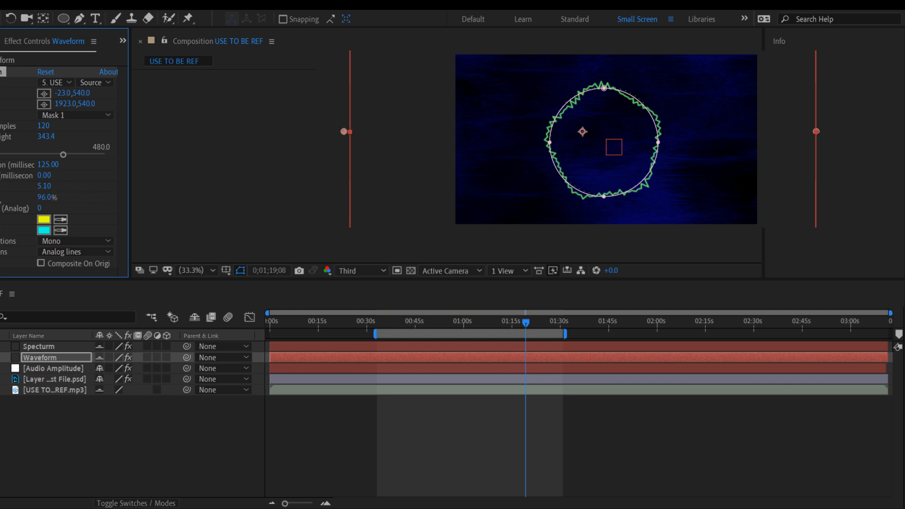
drag(85, 198, 20, 200)
click(45, 197)
text(50)
key(Return)
click(141, 436)
- Hide the Waveform layer and play back the Specturm ring alone from 0;00;35;01 with nothing selected
click(26, 349)
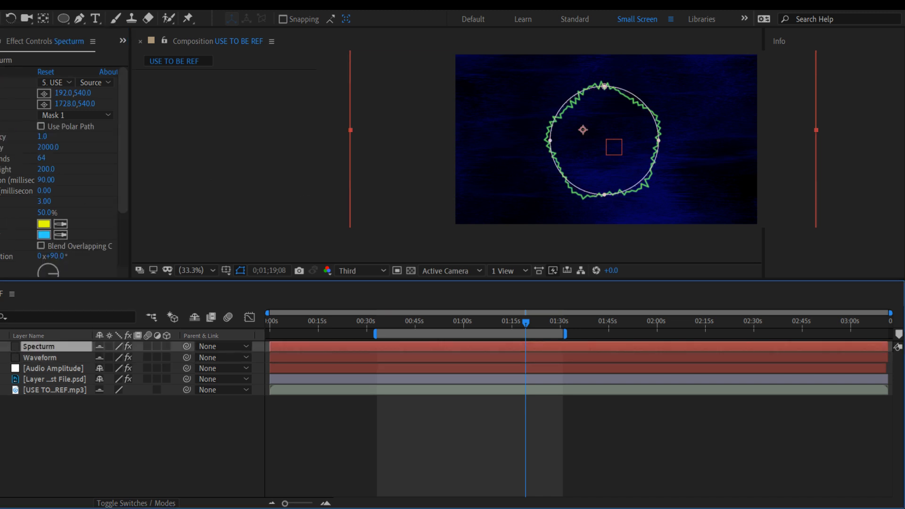
click(1, 357)
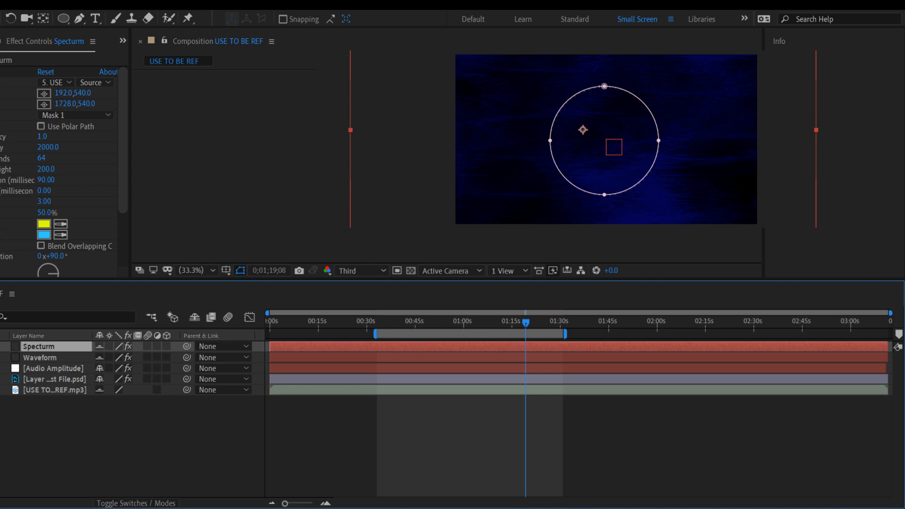
click(657, 253)
drag(529, 322, 223, 361)
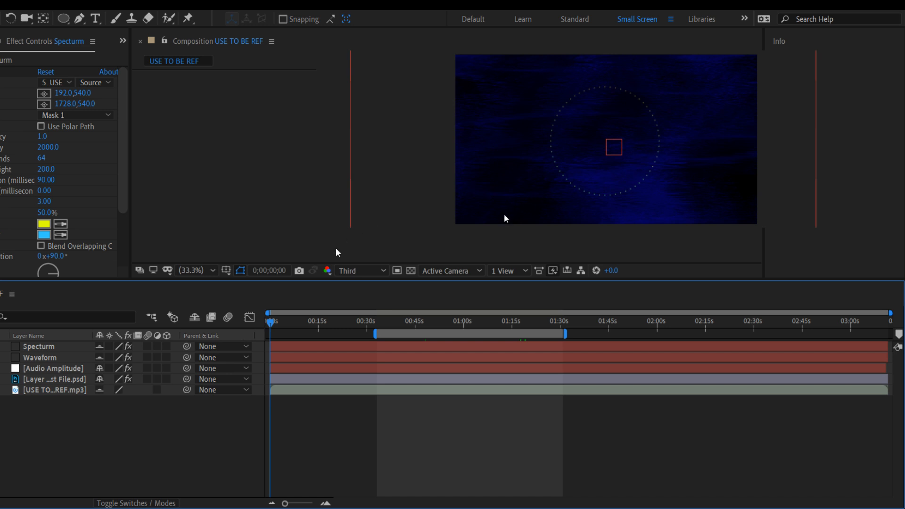
drag(266, 321, 381, 330)
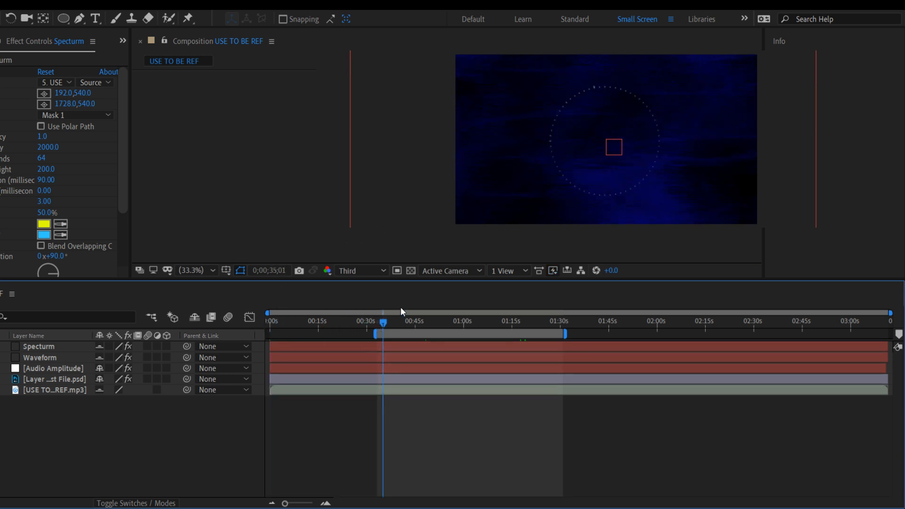
key(space)
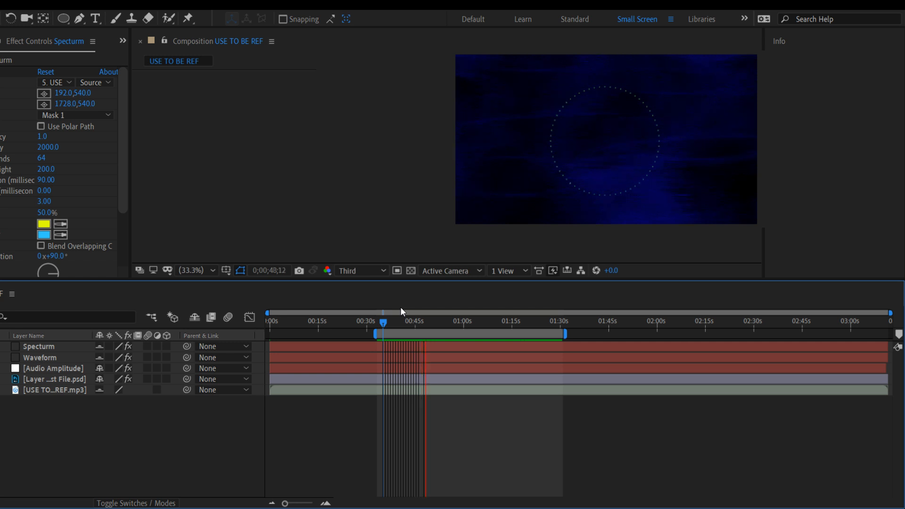
key(space)
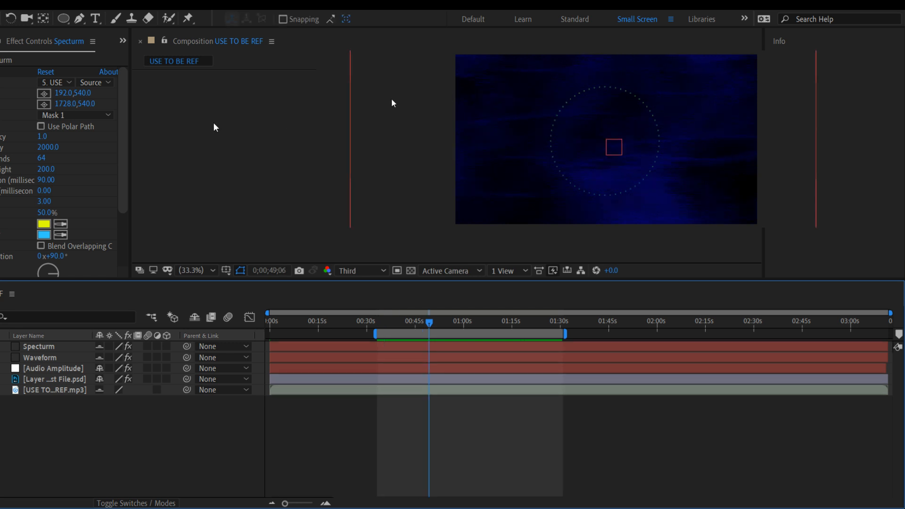
- Enable Blend Overlapping Colors on the Specturm layer's Audio Spectrum and play back from 0;00;49;06
click(41, 251)
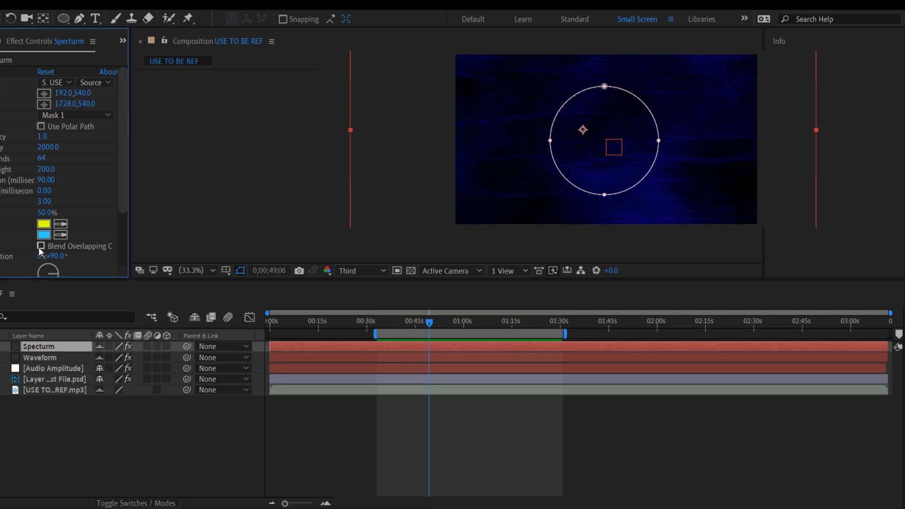
click(41, 246)
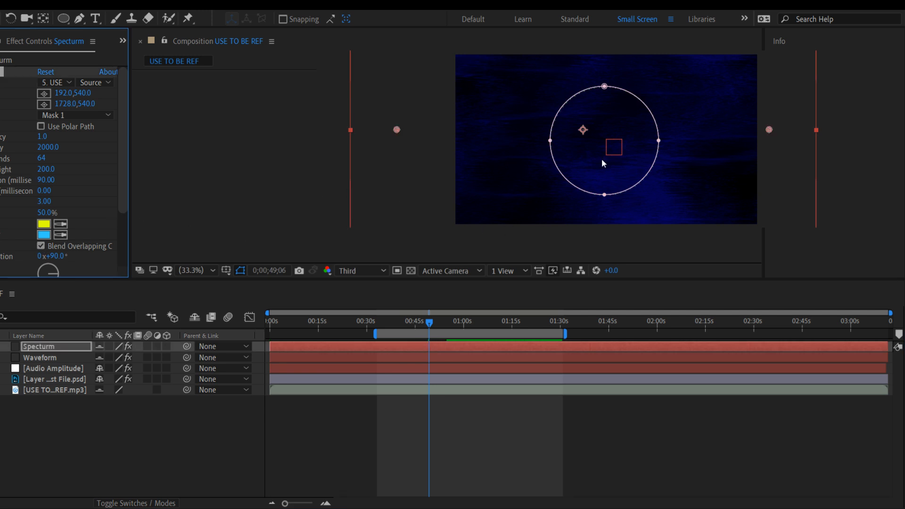
key(space)
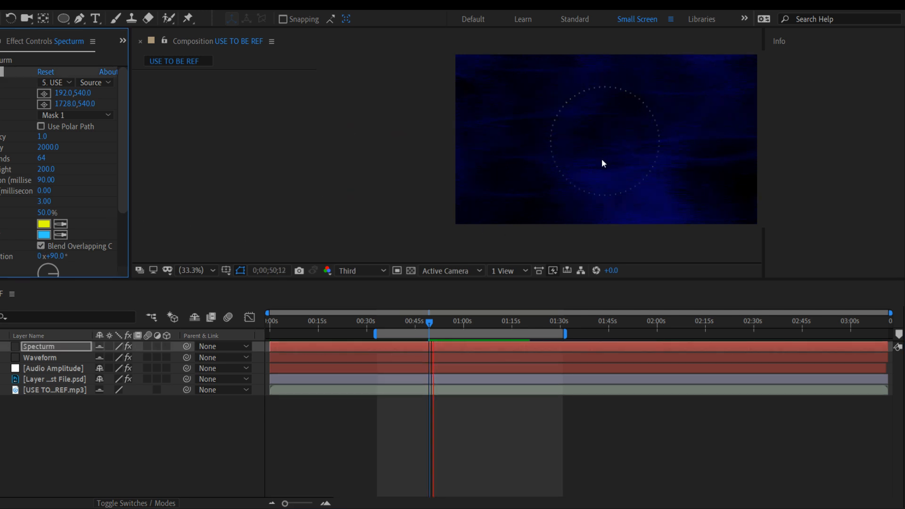
- Set the Specturm layer's Audio Spectrum End Frequency to 500 and play back the ring from 0;00;50;18
key(space)
click(47, 147)
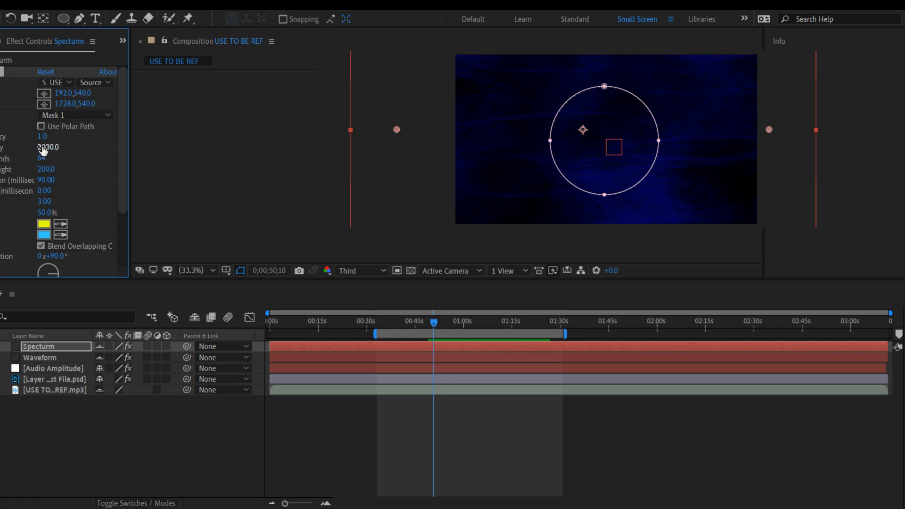
text(5)
key(space)
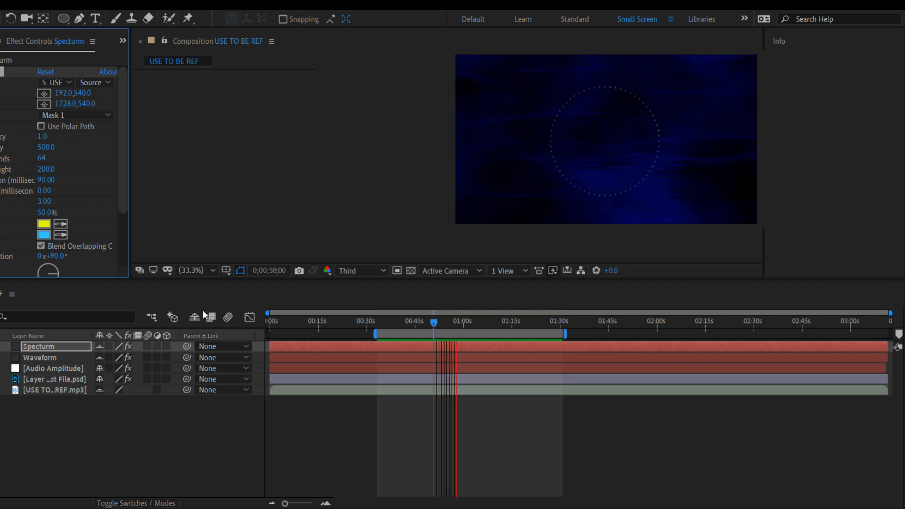
key(space)
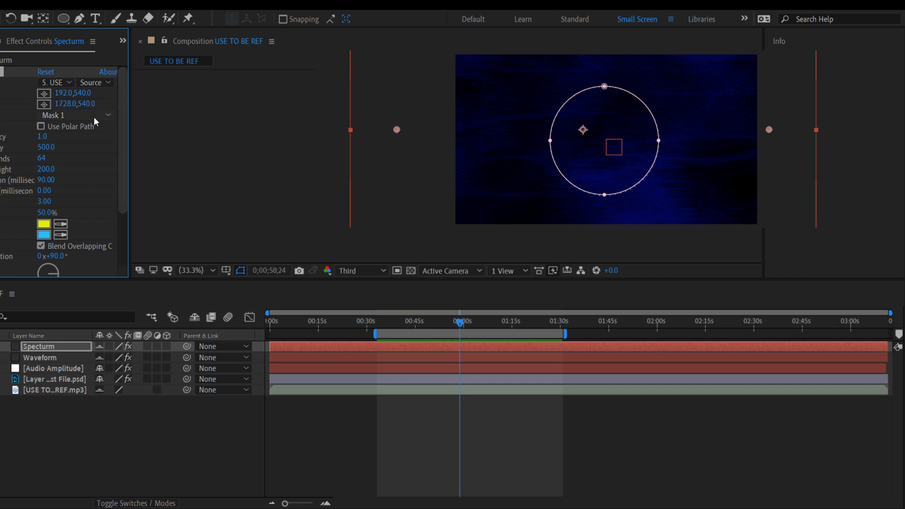
- Try 500 Frequency Bands on the Specturm layer's Audio Spectrum and play back the ring with the layer deselected
click(42, 159)
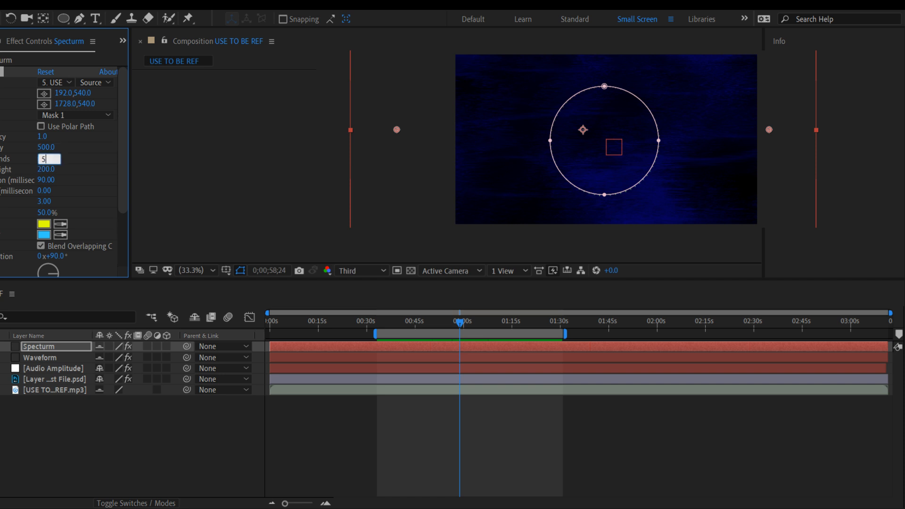
key(Return)
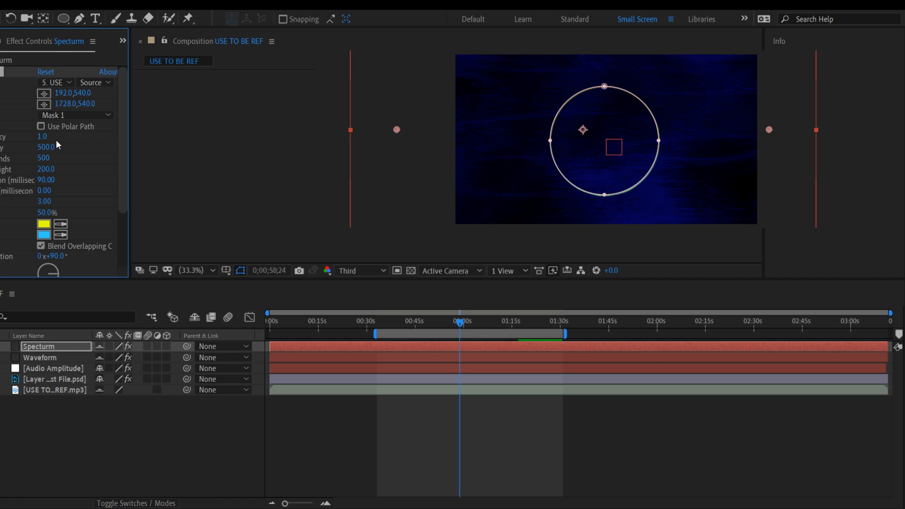
click(814, 167)
key(space)
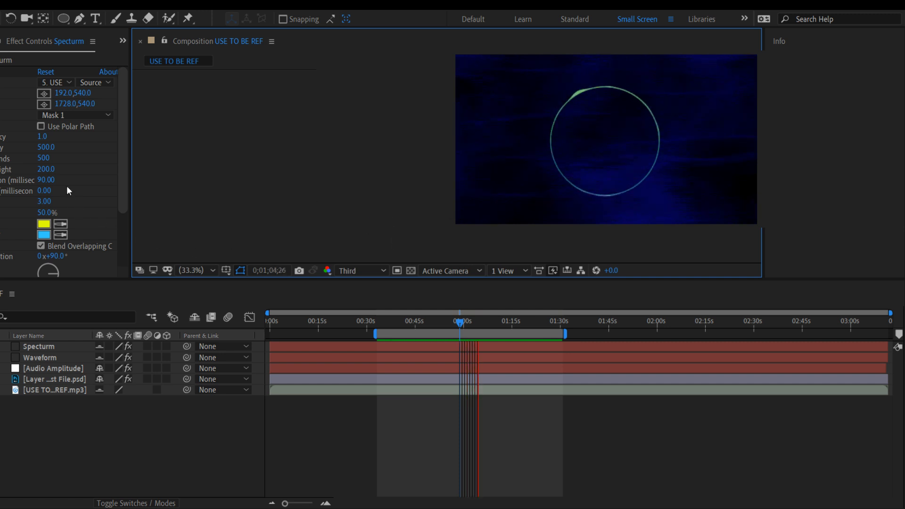
- Raise the Audio Spectrum's Maximum Height to 1130, testing 680 on the way, and play back with nothing selected
drag(42, 170, 62, 169)
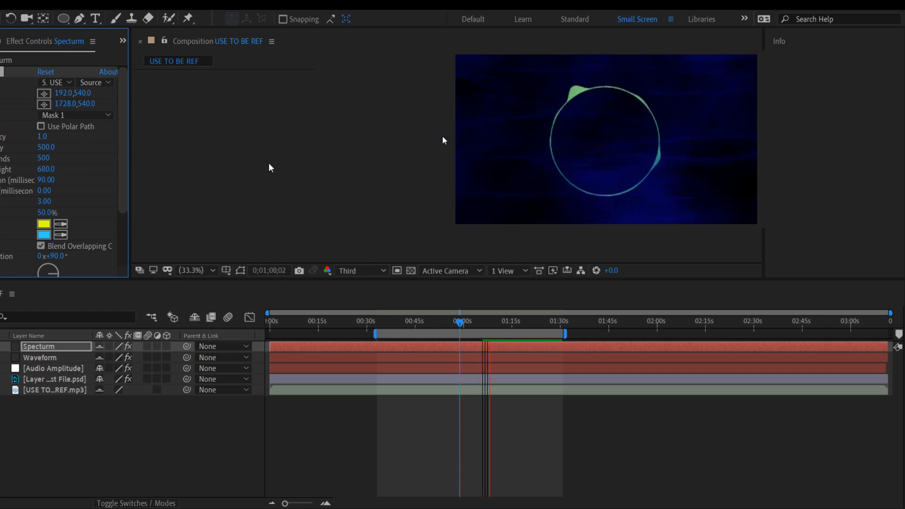
key(space)
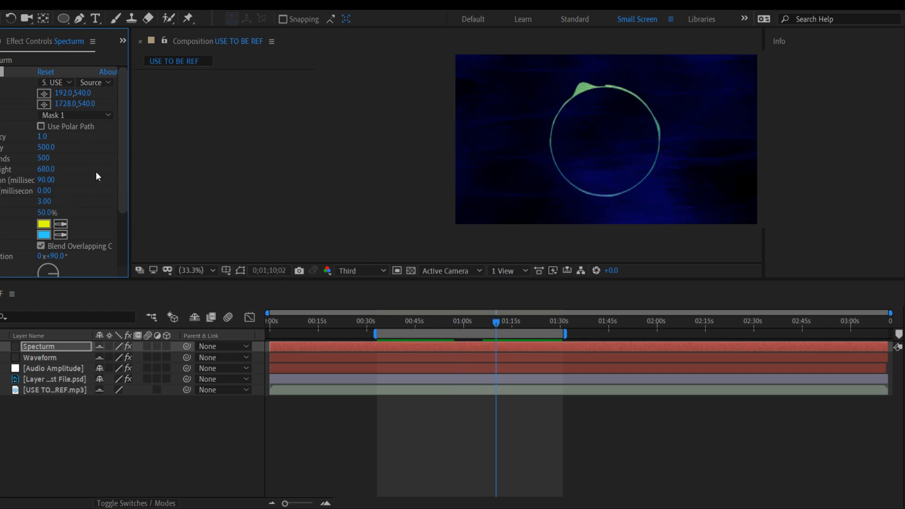
key(space)
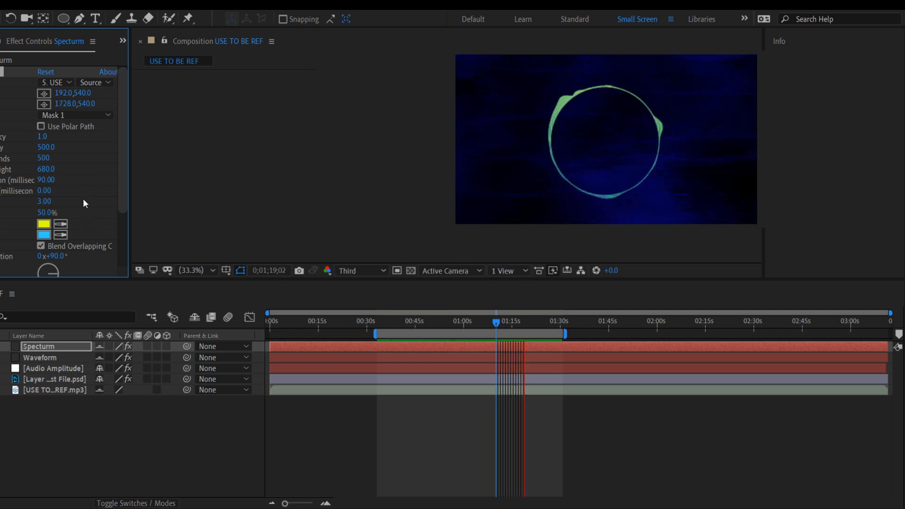
drag(43, 170, 72, 170)
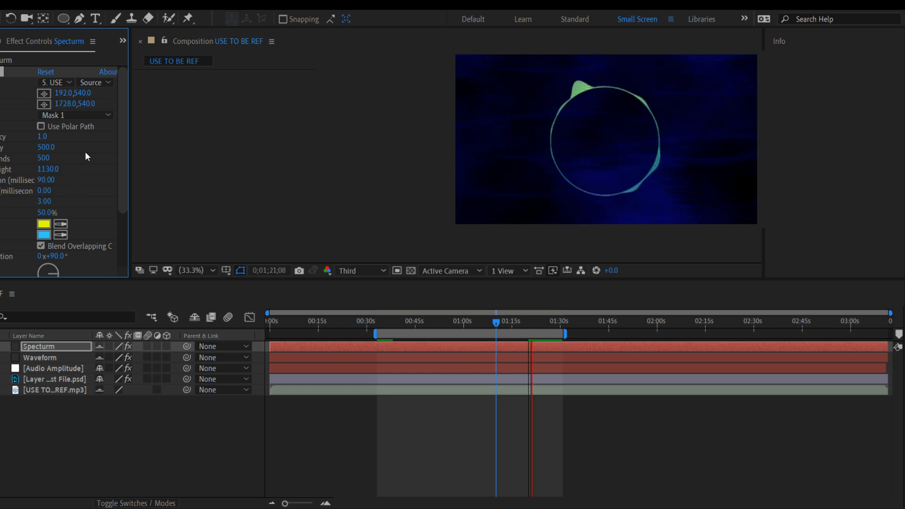
key(space)
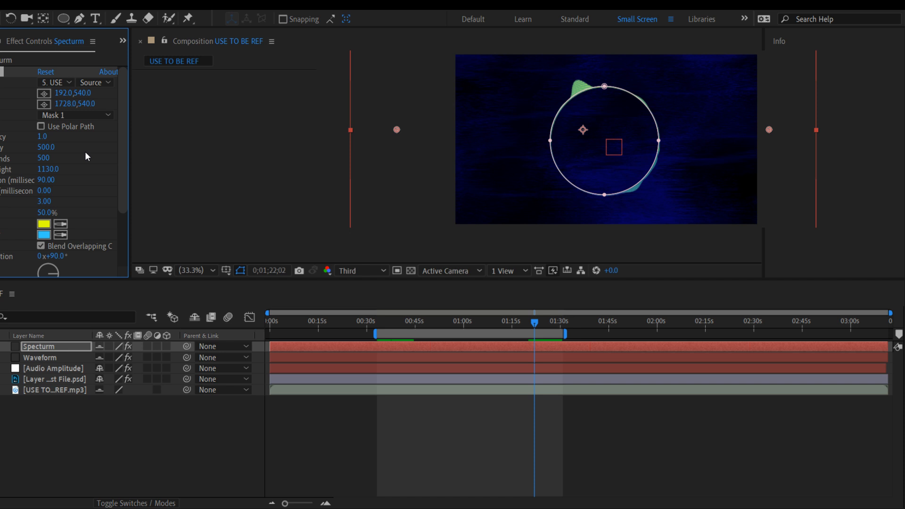
click(852, 168)
key(space)
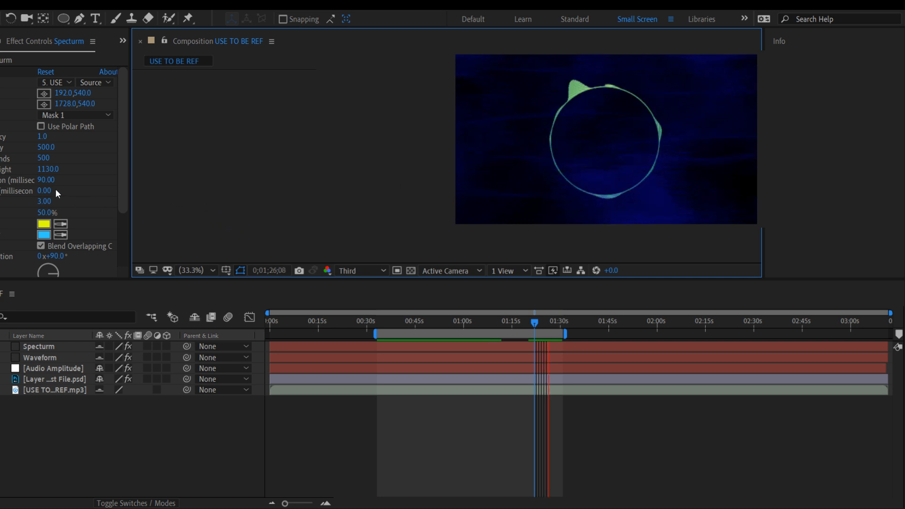
- Set the Specturm layer's Frequency Bands to 100 and watch the ring in playback
click(44, 158)
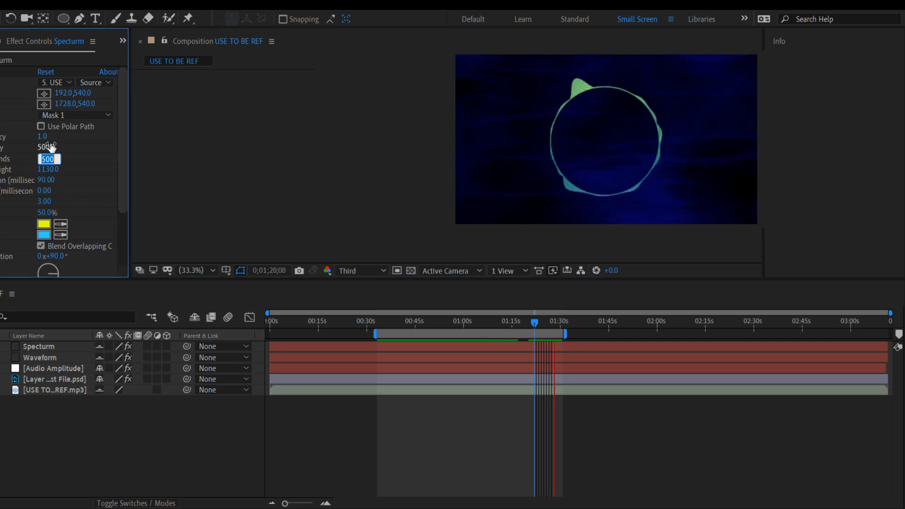
text(100)
key(Return)
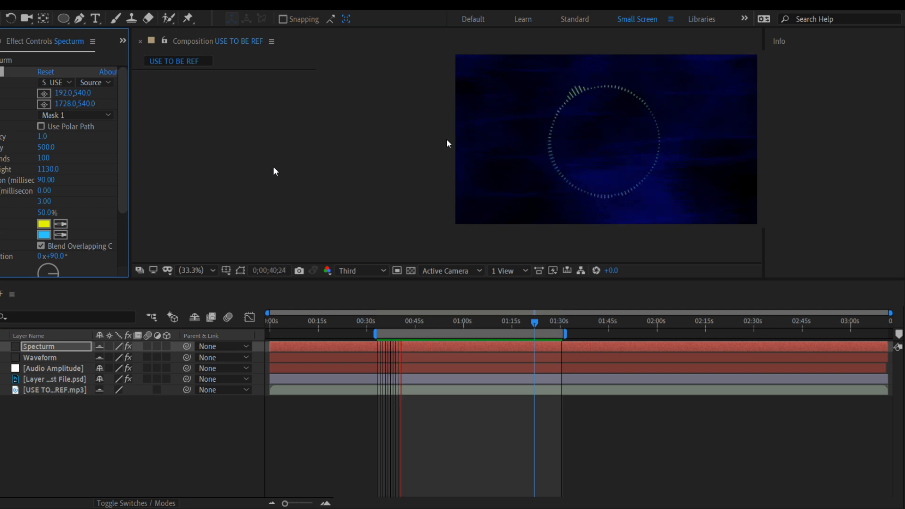
click(42, 158)
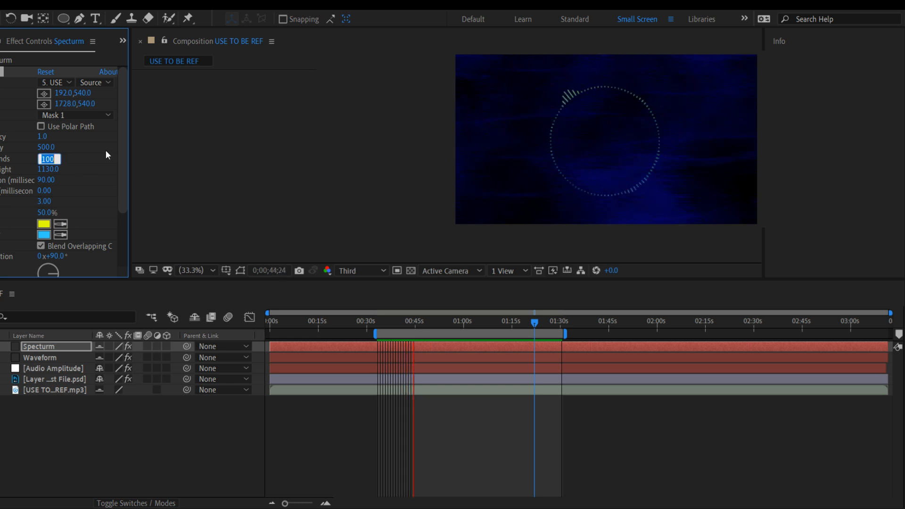
key(Return)
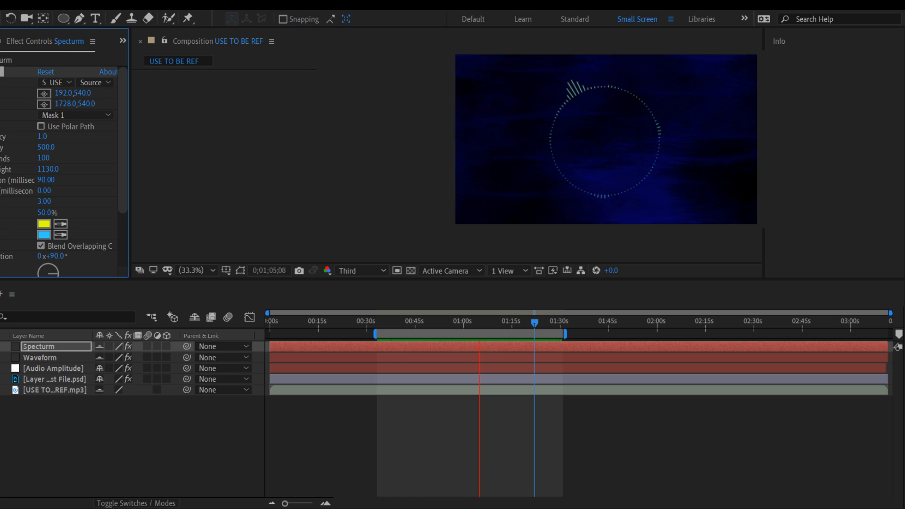
- Show the Waveform layer together with the Specturm ring and set its Audio Waveform Thickness to 1.00
click(52, 346)
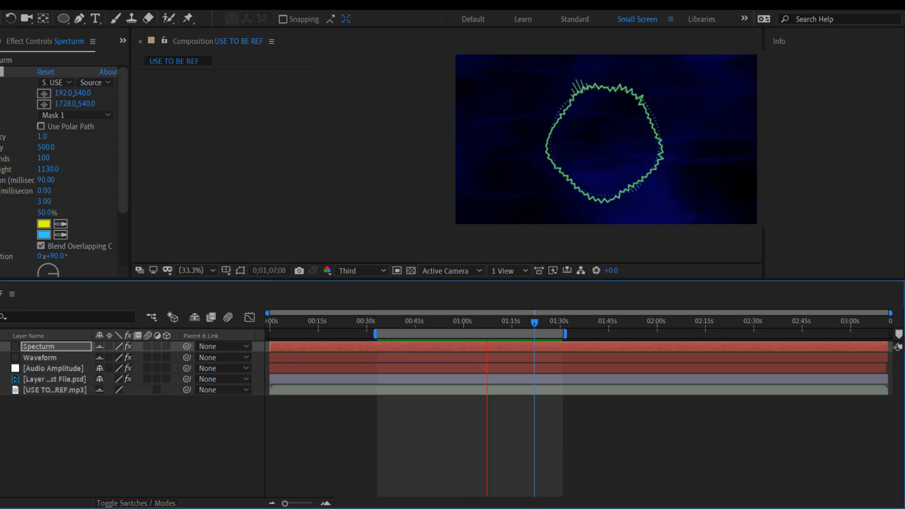
click(22, 358)
drag(46, 189, 51, 213)
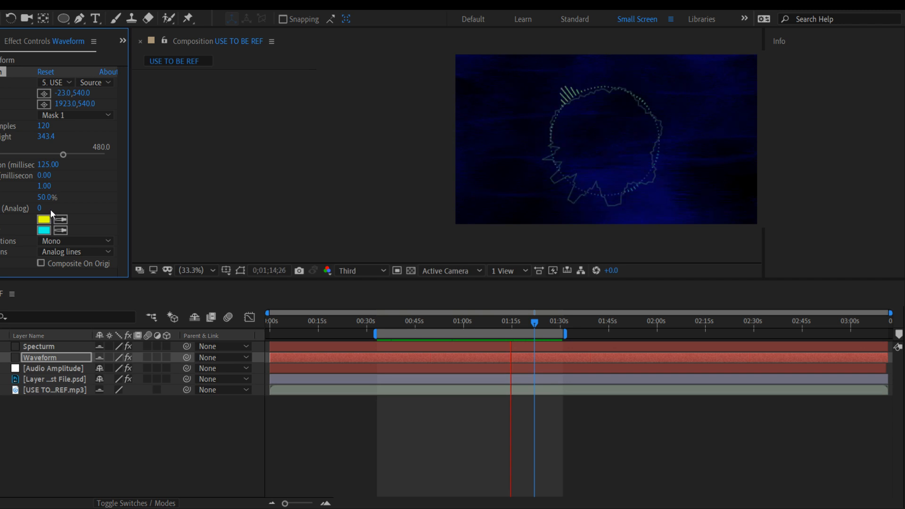
- Delete the Waveform layer, select the Specturm layer and play back its ring
click(49, 357)
key(Delete)
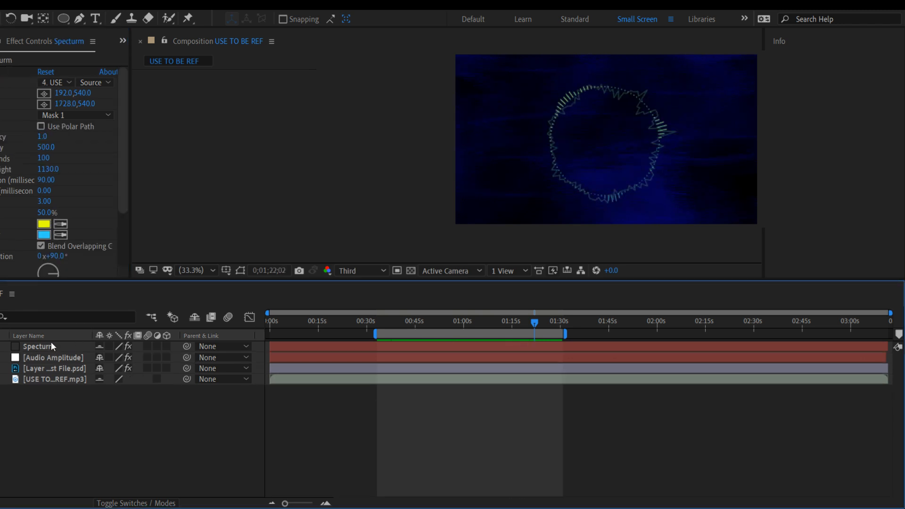
click(48, 345)
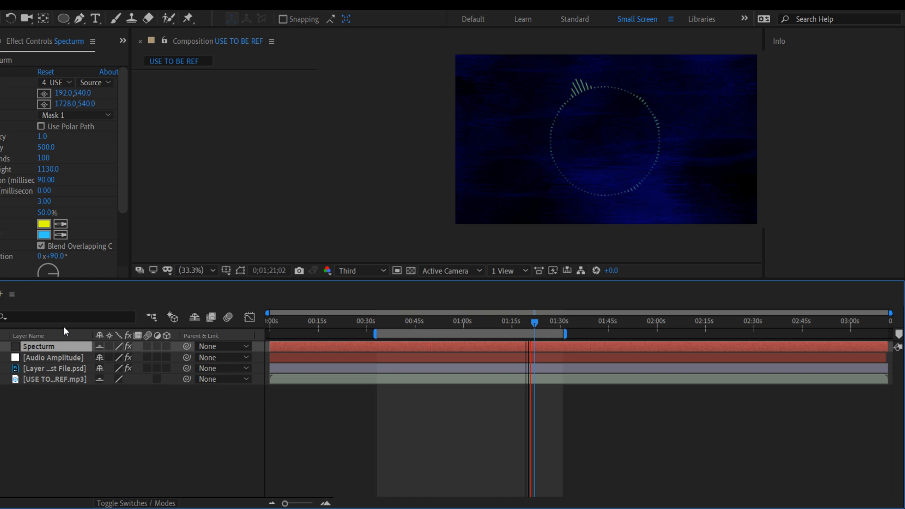
- Duplicate the Specturm layer and set the copy's display option to Analog lines
key(space)
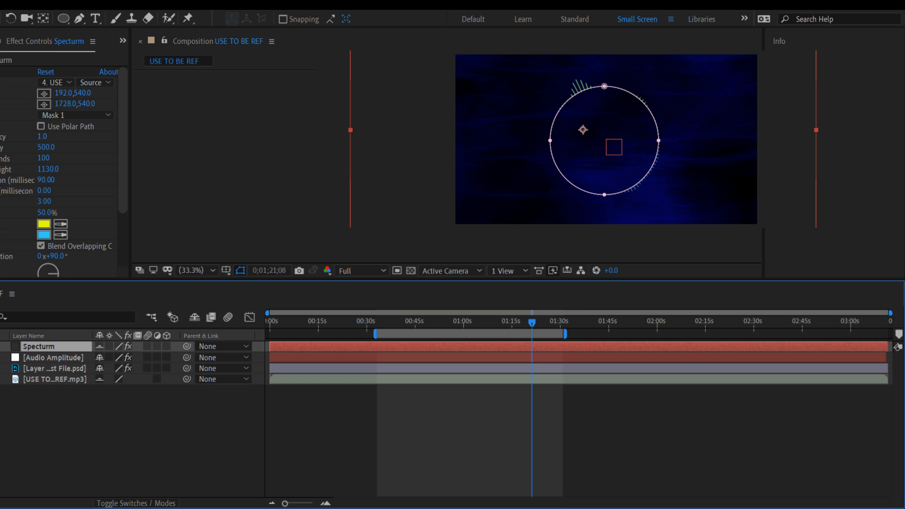
key(ctrl+d)
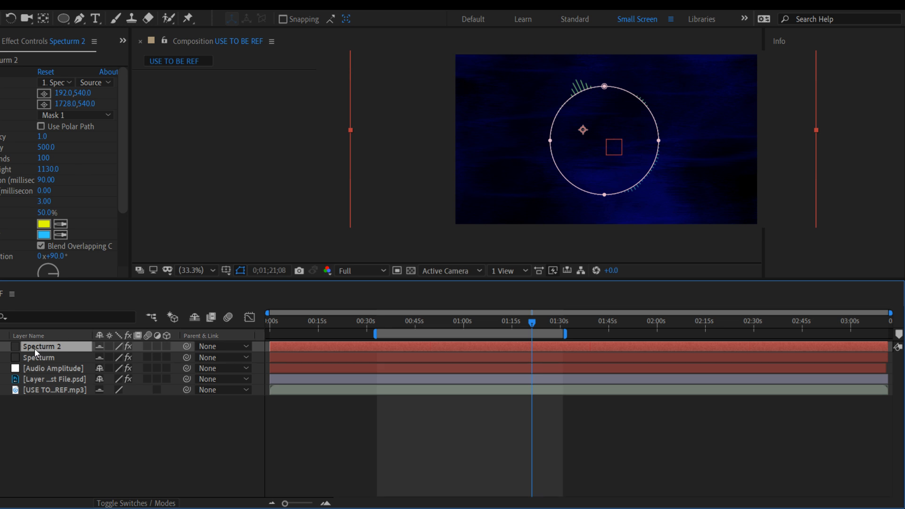
drag(124, 194, 128, 256)
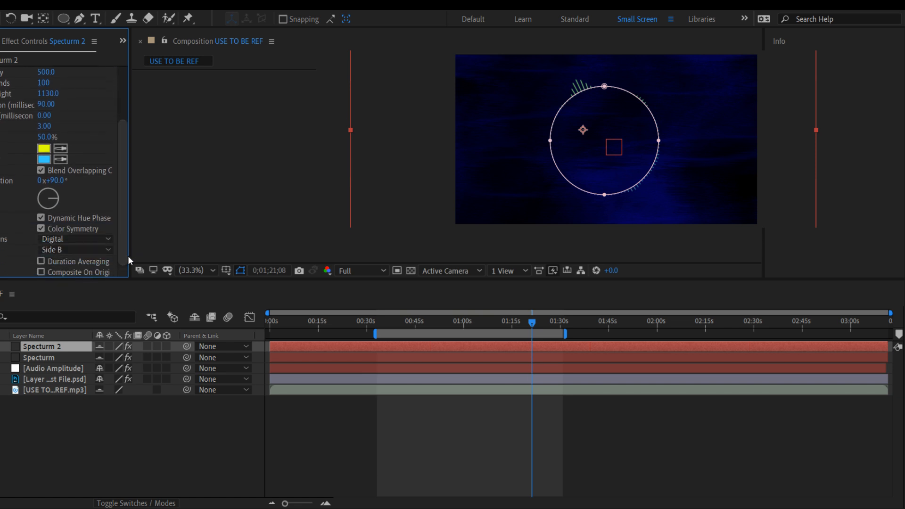
click(99, 263)
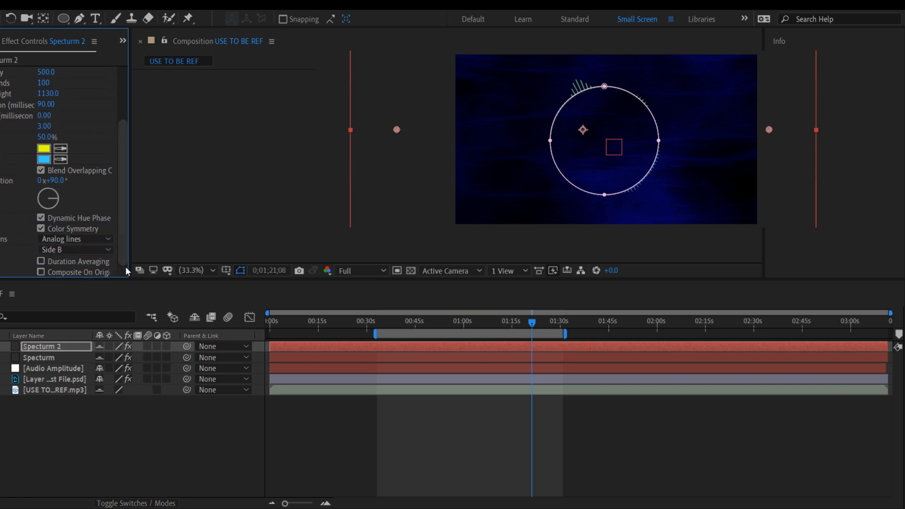
- Preview the Analog lines spectrum in playback from about 0;00;57
drag(531, 322, 449, 353)
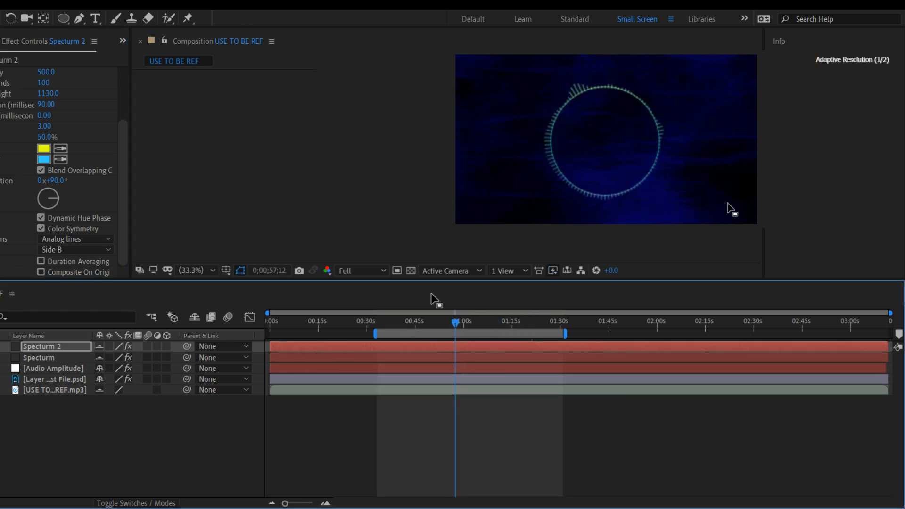
key(space)
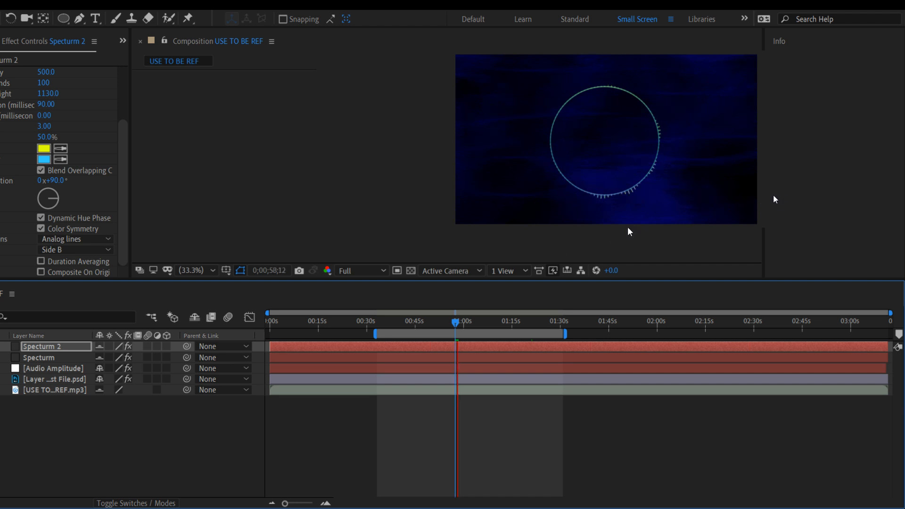
key(space)
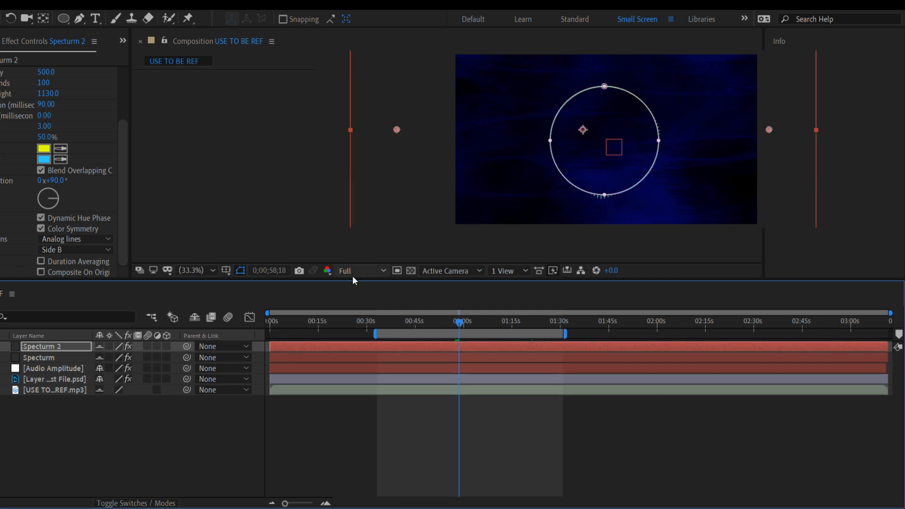
- Set the composition preview resolution to Third and play the spectrum from about 0;00;35
click(362, 326)
drag(459, 323, 381, 340)
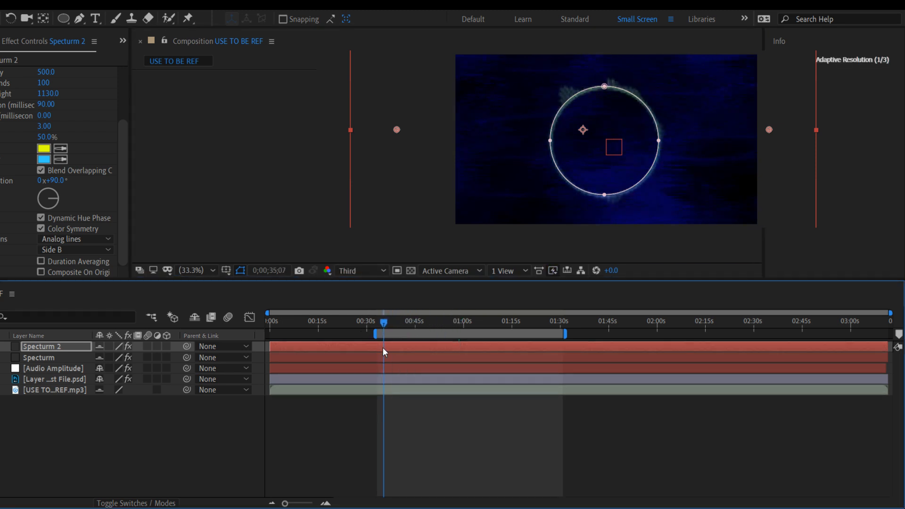
key(space)
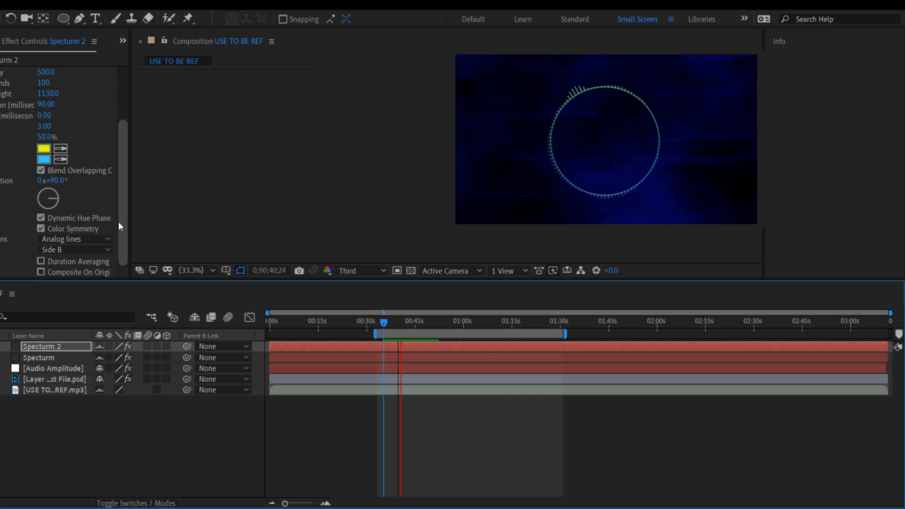
- Try the Analog dots display on Specturm 2 during playback and return it to Digital
click(102, 240)
click(100, 277)
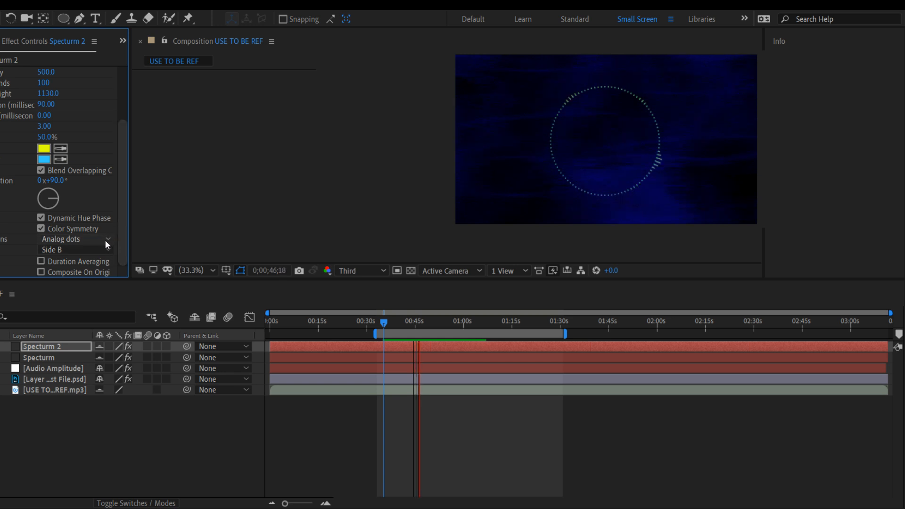
click(106, 240)
click(103, 248)
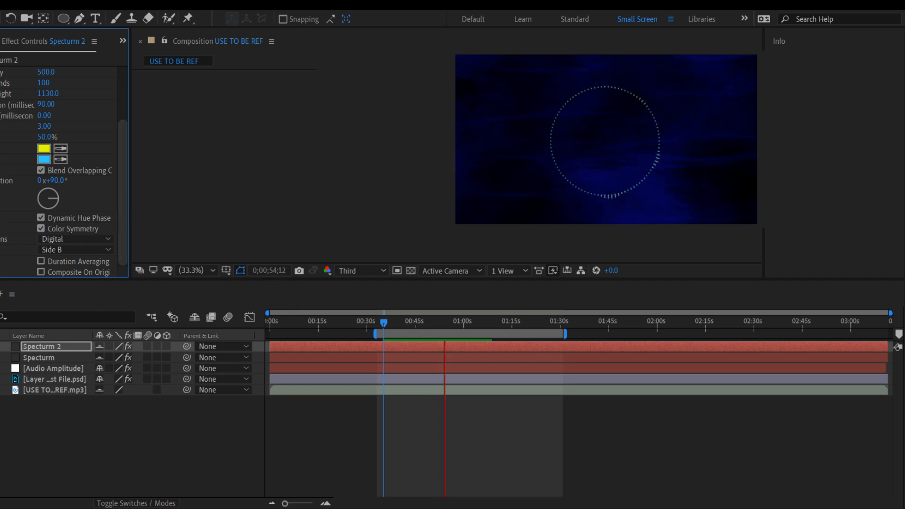
click(453, 424)
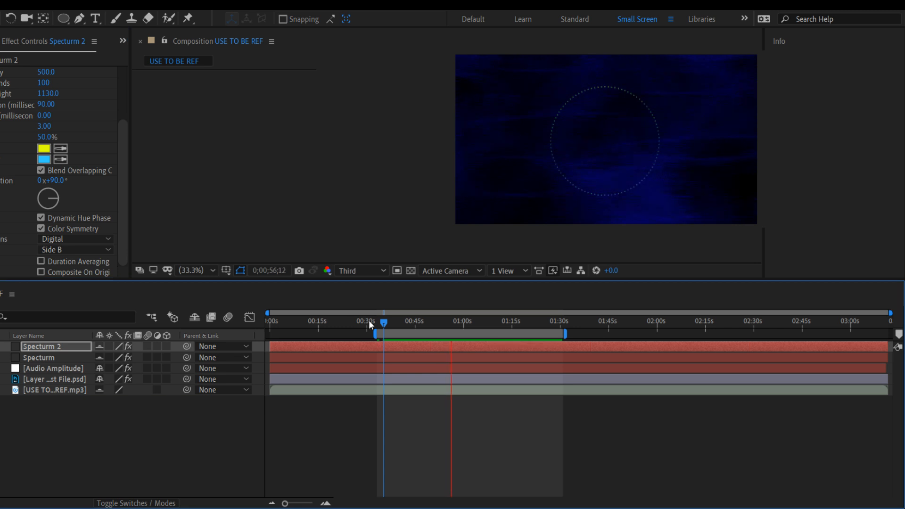
key(space)
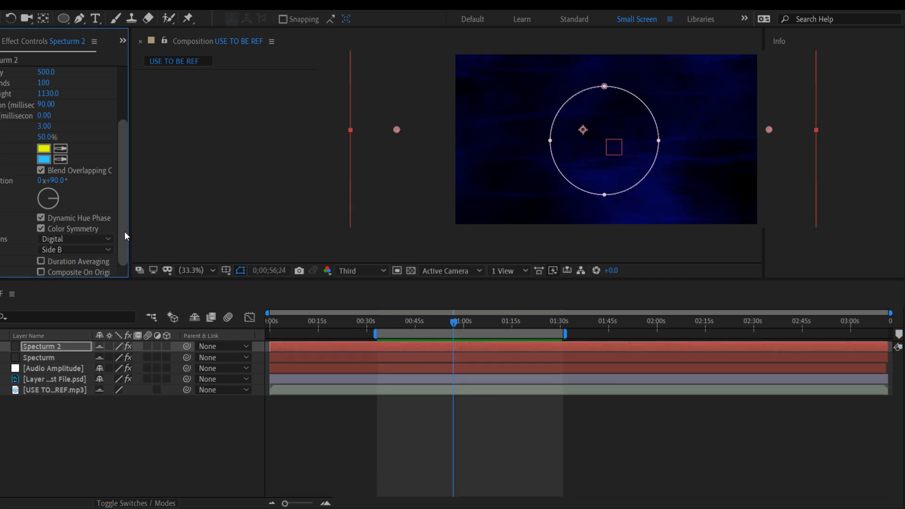
- Set Specturm 2's audio layer to USE TO BE REF.mp3 and preview it from the start of the work area
scroll(103, 154, up, 5)
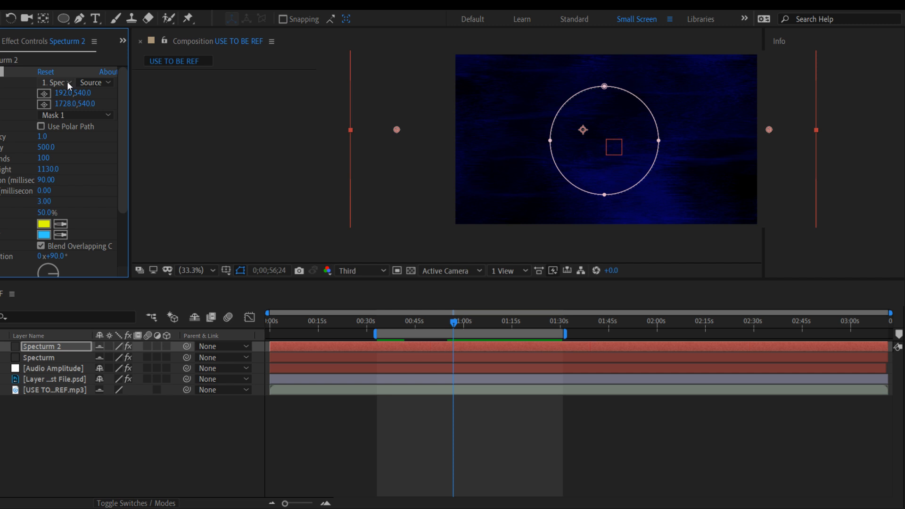
click(80, 157)
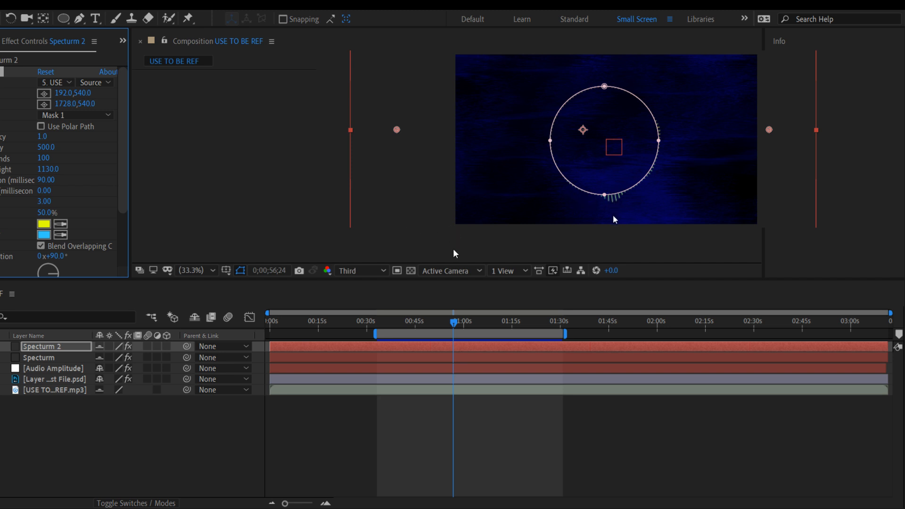
drag(454, 325, 378, 351)
key(space)
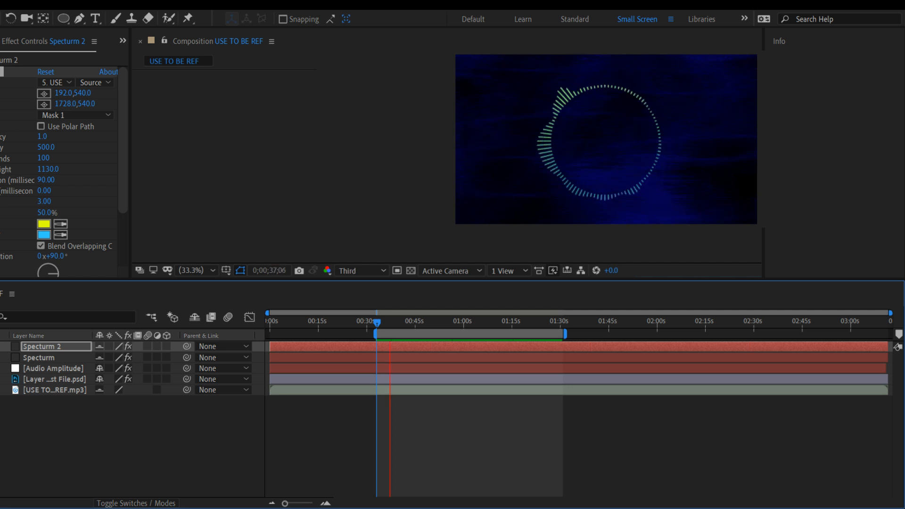
key(space)
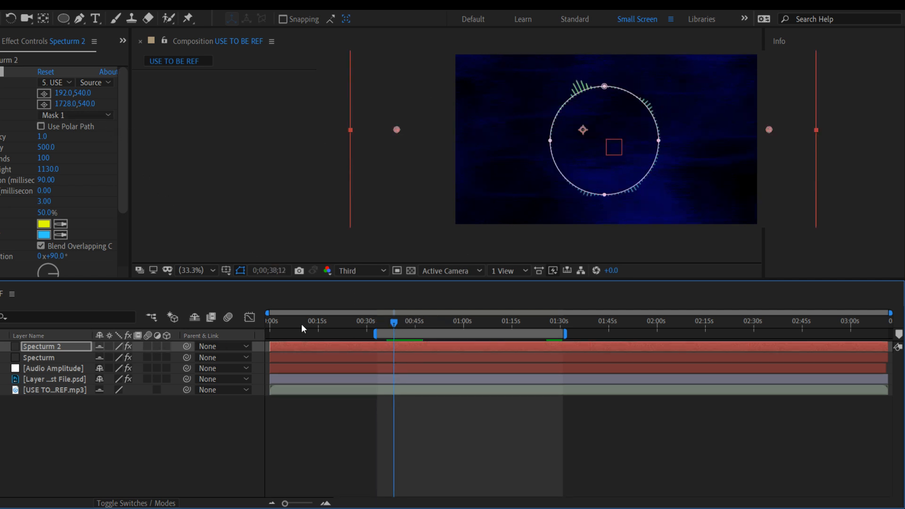
- Set Specturm 2's display option to Analog dots and check it in playback
click(30, 359)
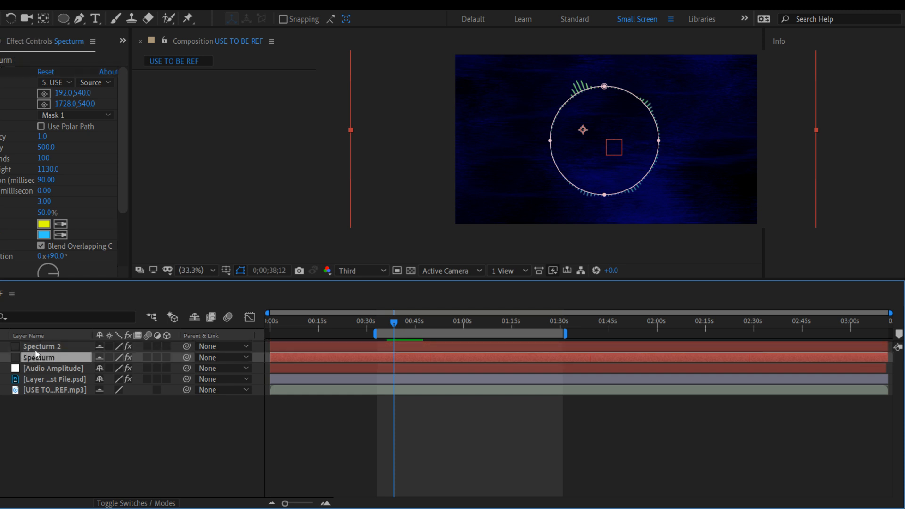
click(36, 346)
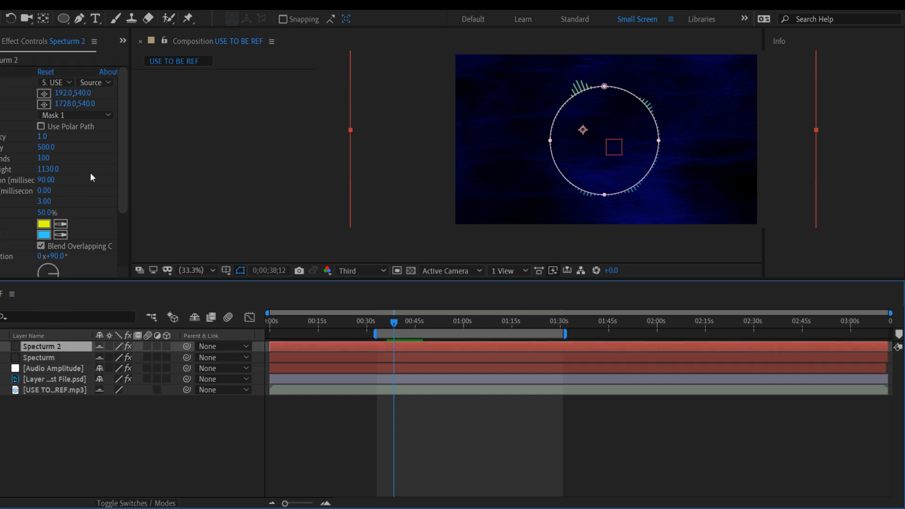
drag(121, 182, 117, 250)
click(97, 265)
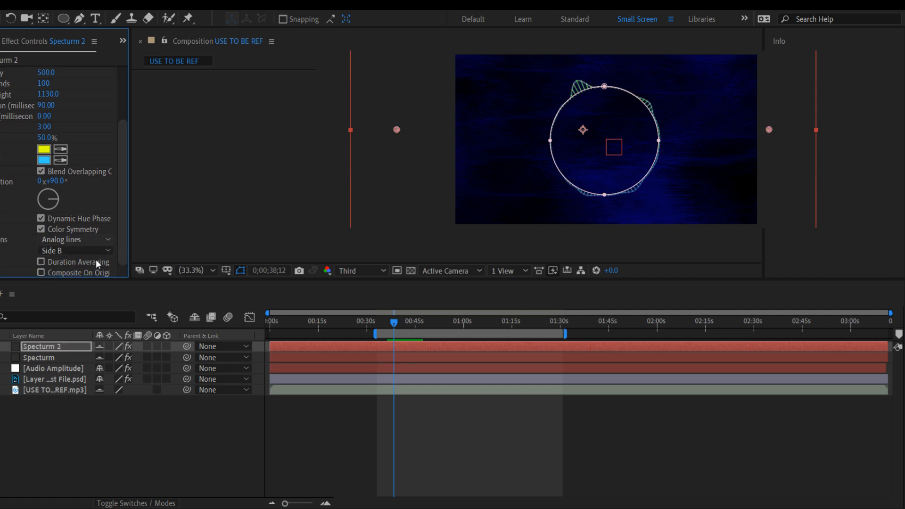
click(95, 276)
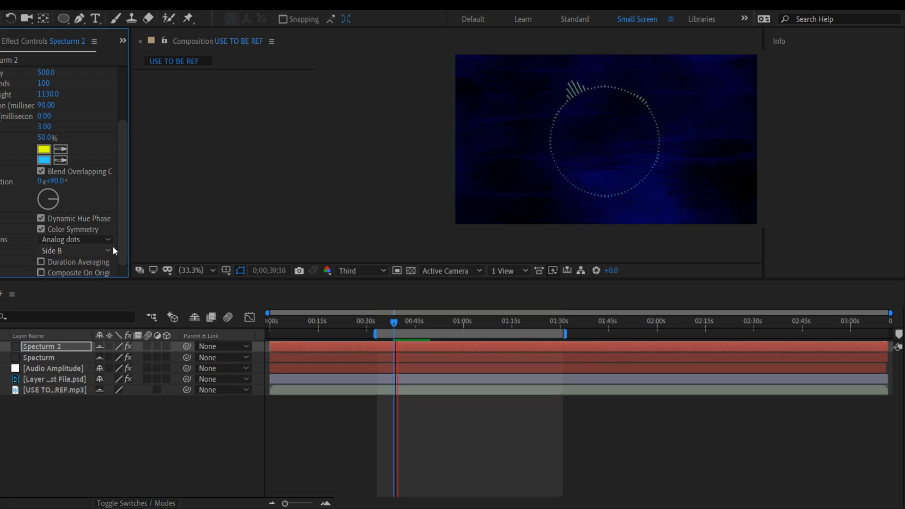
key(space)
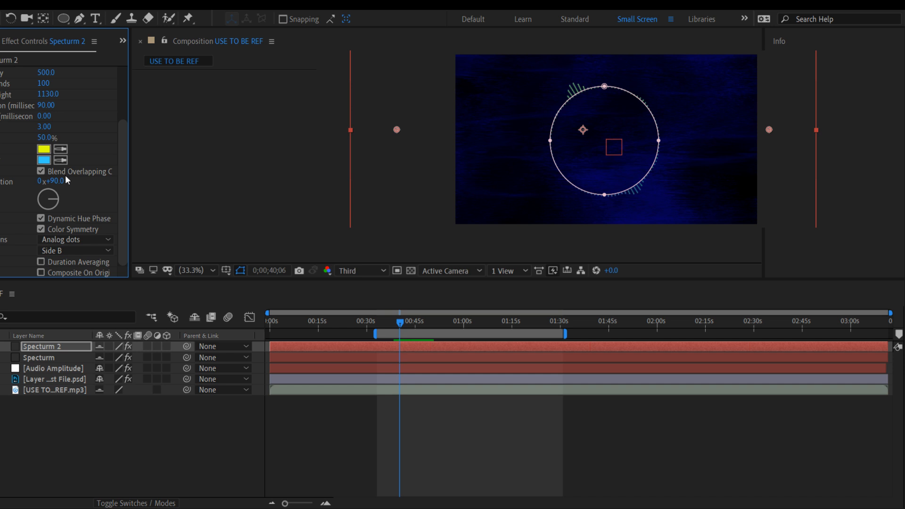
- Change Specturm 2's inside color to orange
click(44, 161)
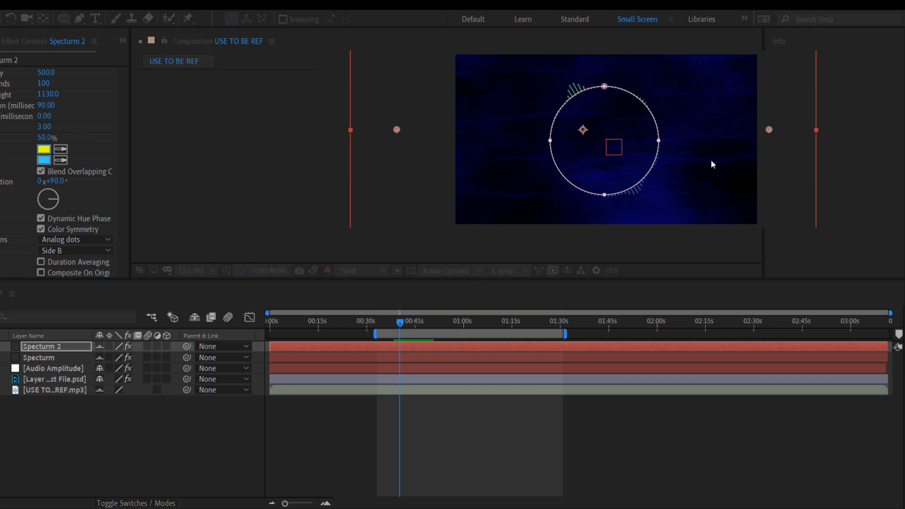
click(719, 322)
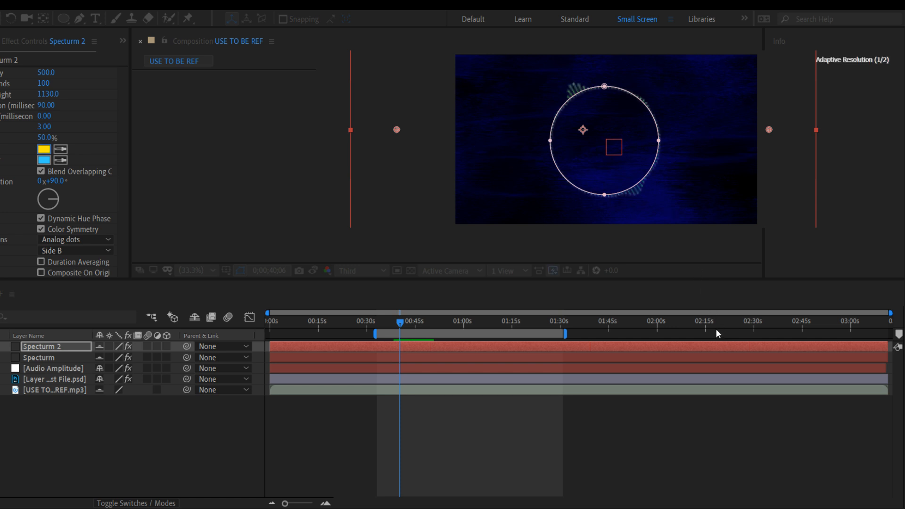
drag(717, 329, 720, 345)
key(Return)
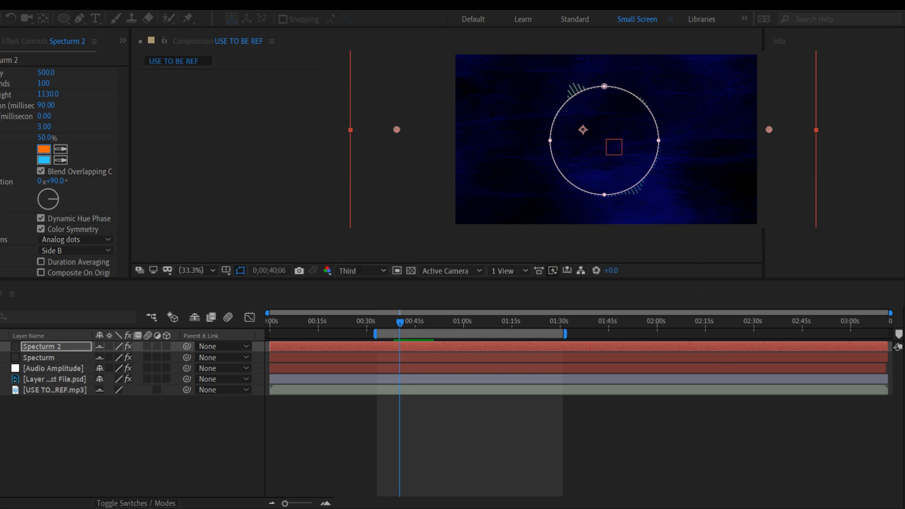
- Change Specturm 2's outside color to orange-red and preview the recolored spectrum
click(44, 160)
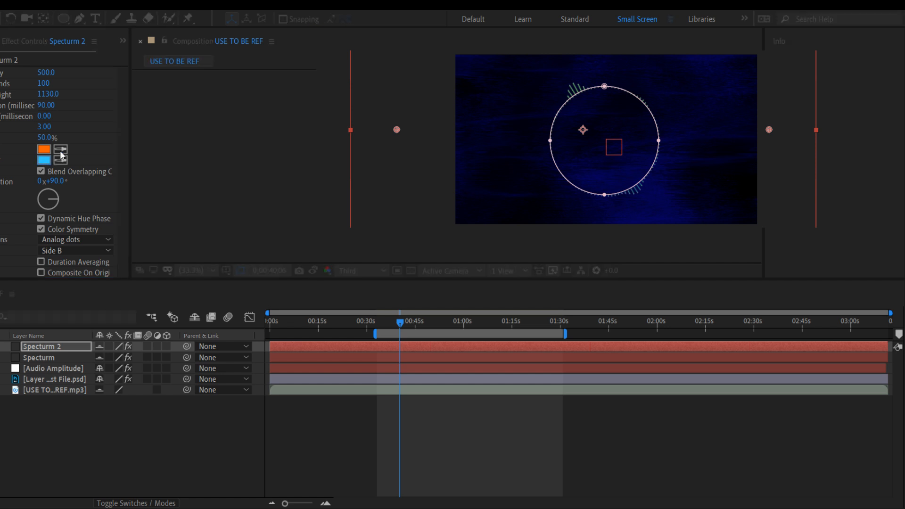
click(720, 350)
key(Return)
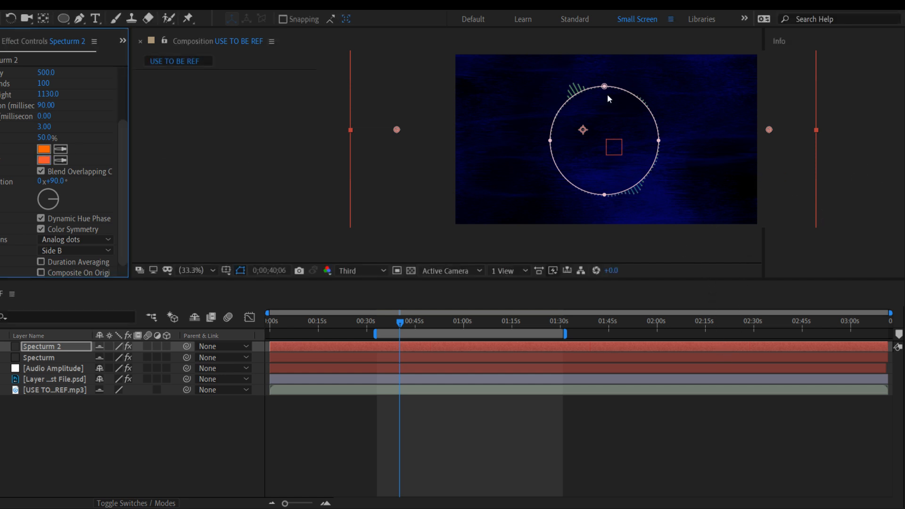
key(space)
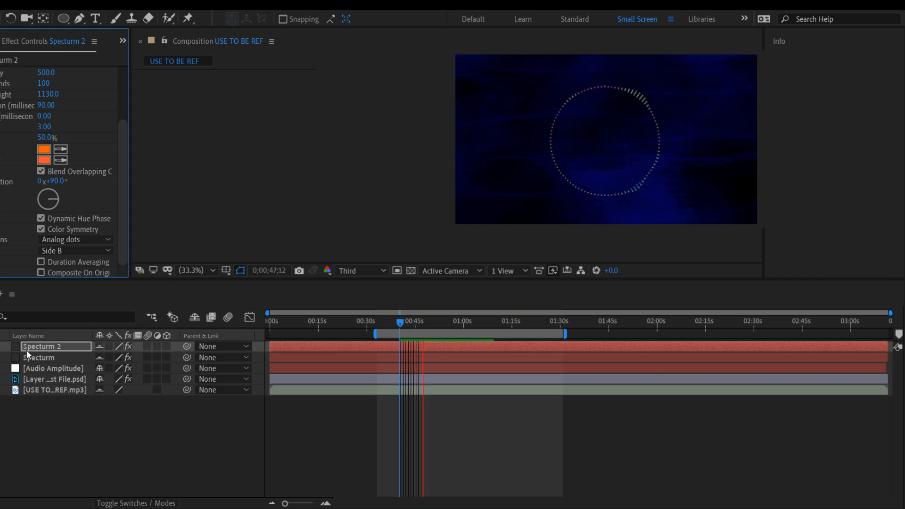
key(space)
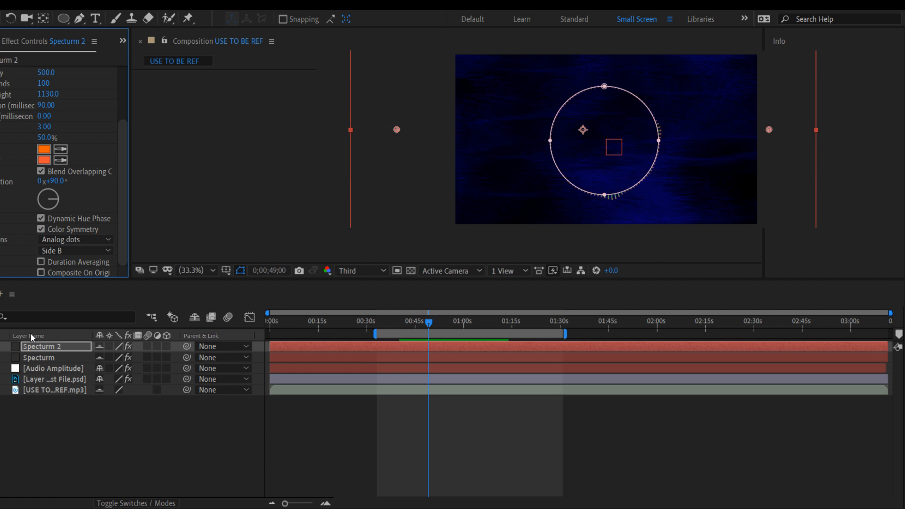
- Duplicate the spectrum layer again and give the new copy the USE TO BE REF.mp3 audio layer and the Analog lines display
click(53, 349)
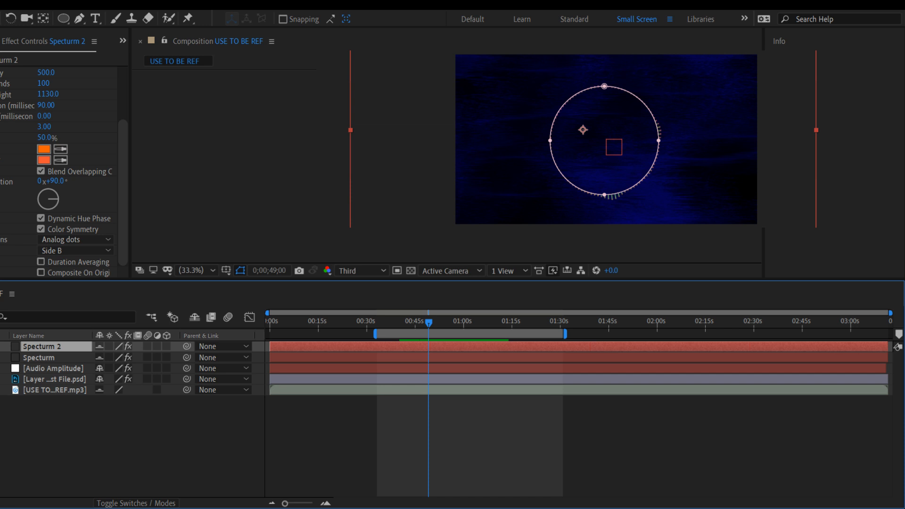
key(ctrl+d)
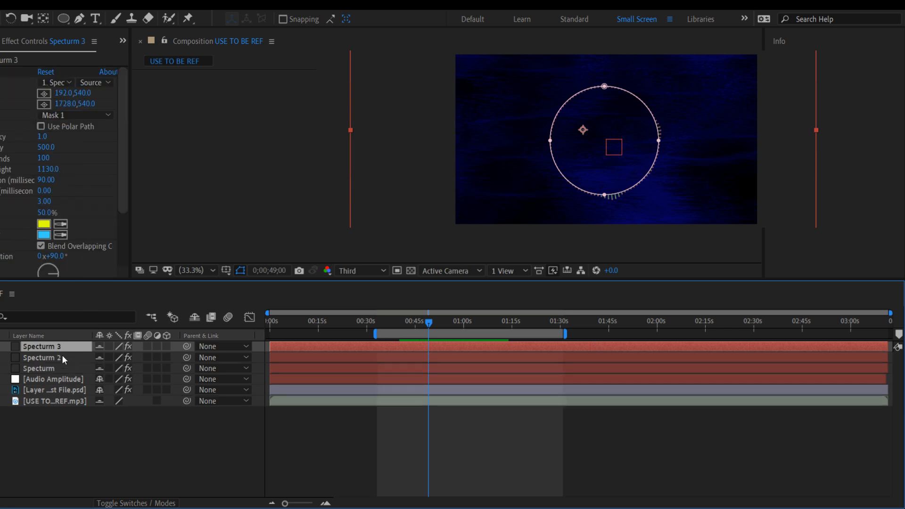
click(55, 81)
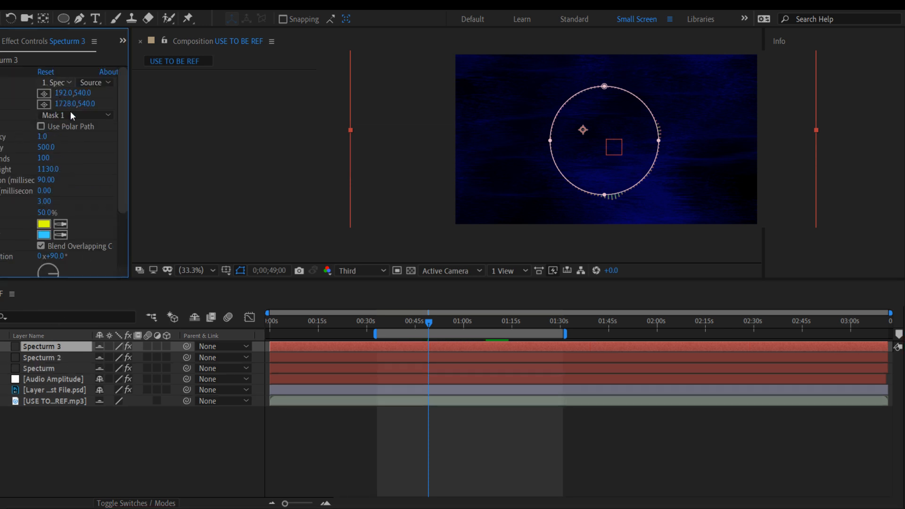
click(88, 173)
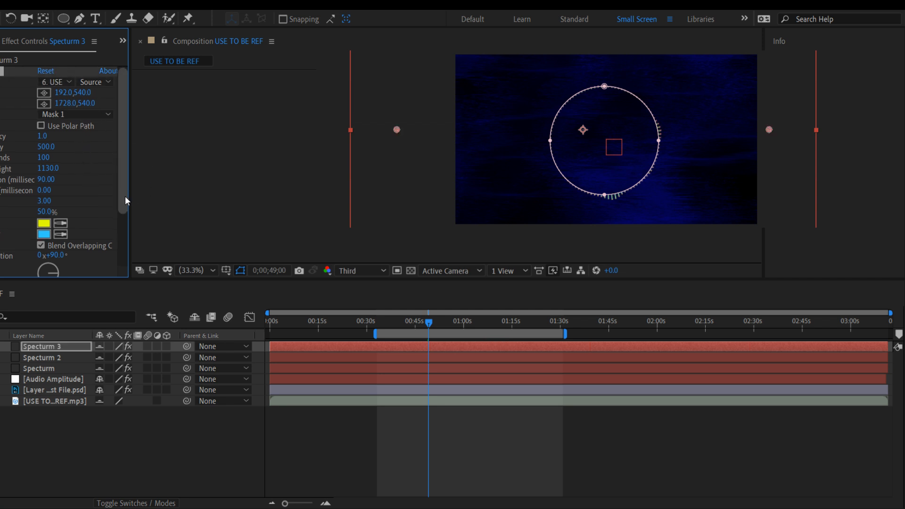
drag(125, 196, 120, 275)
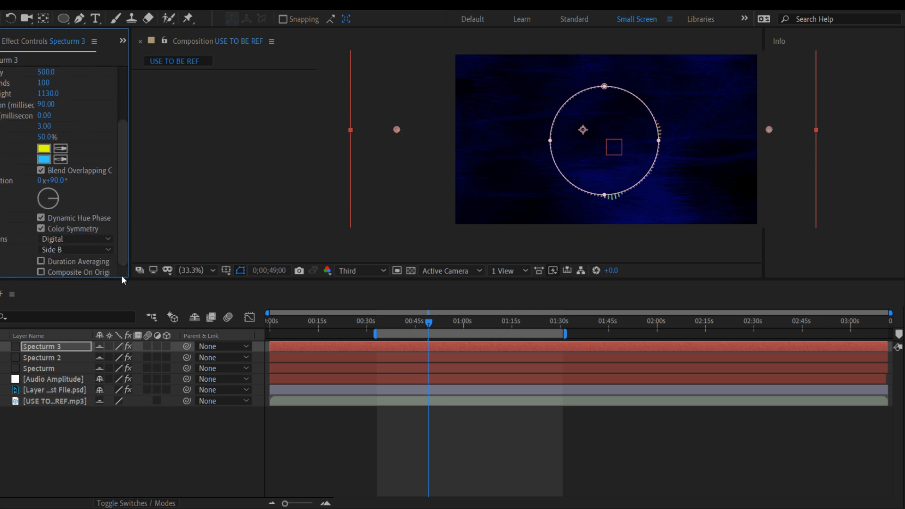
click(93, 262)
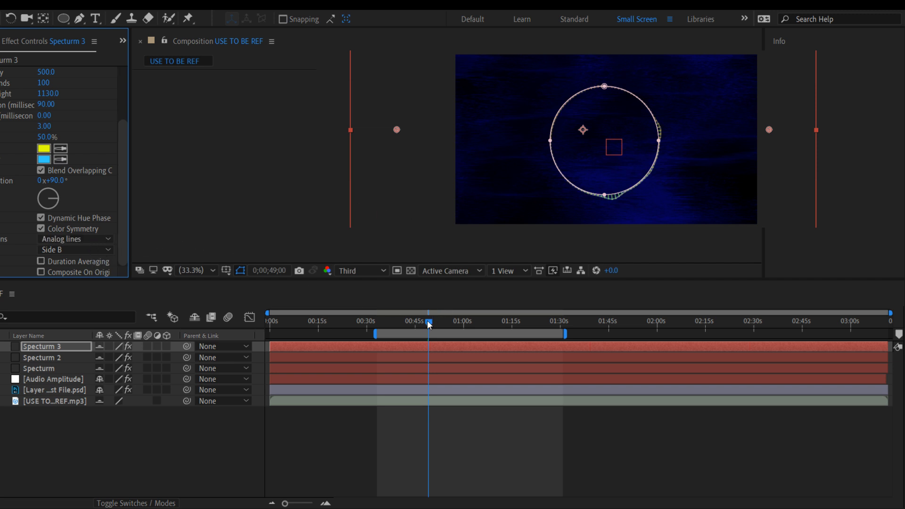
- Preview the Analog lines spectrum, move the Specturm 3 layer below Specturm in the layer stack, and play the composition again
drag(428, 320, 395, 335)
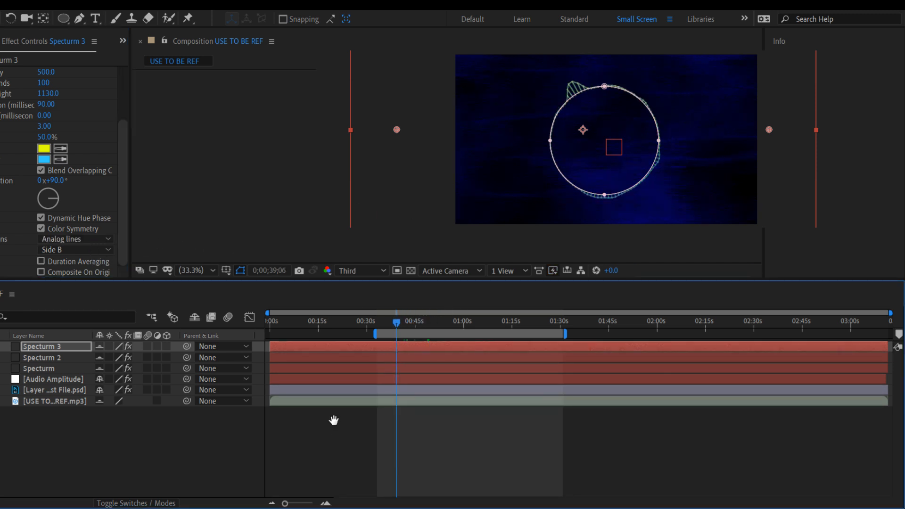
key(space)
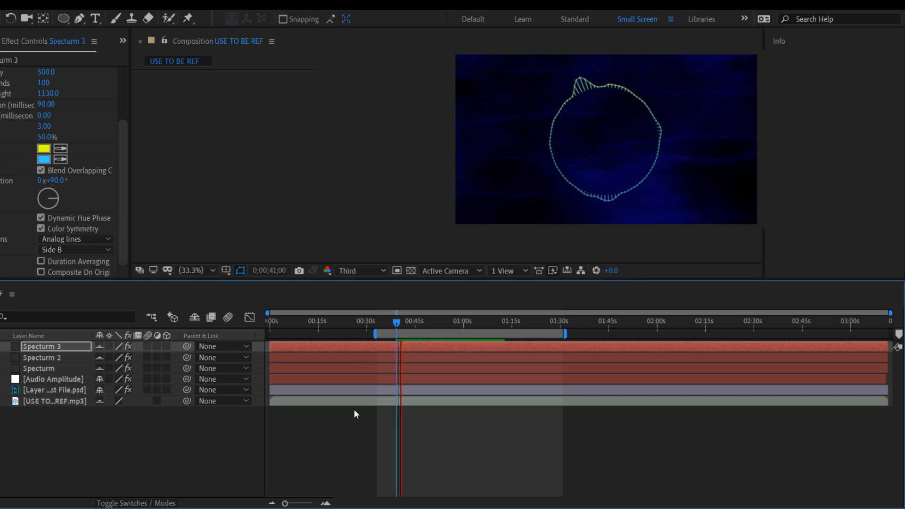
click(64, 349)
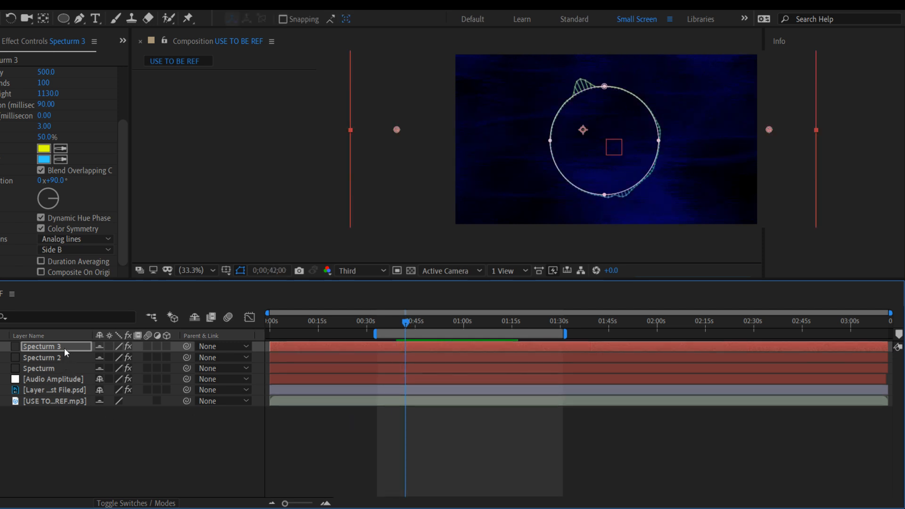
drag(64, 348, 66, 375)
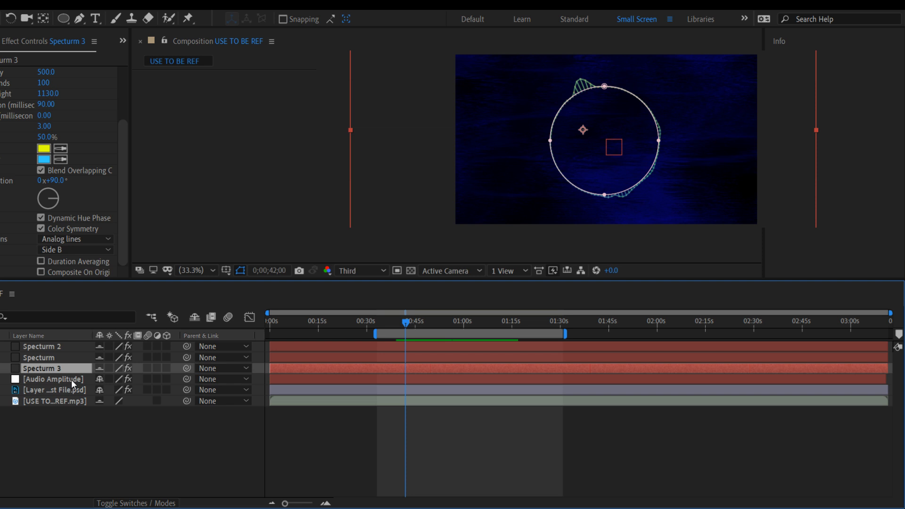
key(space)
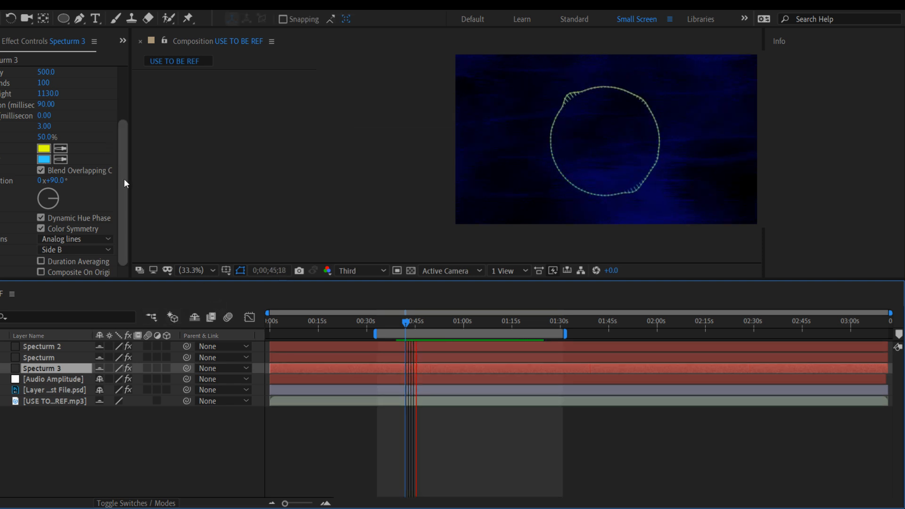
- Try 500 frequency bands on Specturm 3 and preview the spectrum from about 37 seconds
drag(123, 179, 113, 138)
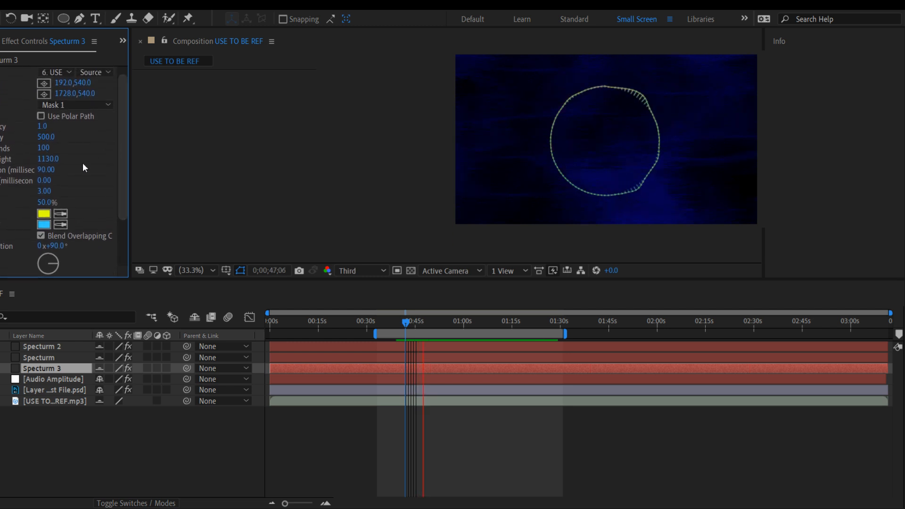
click(47, 149)
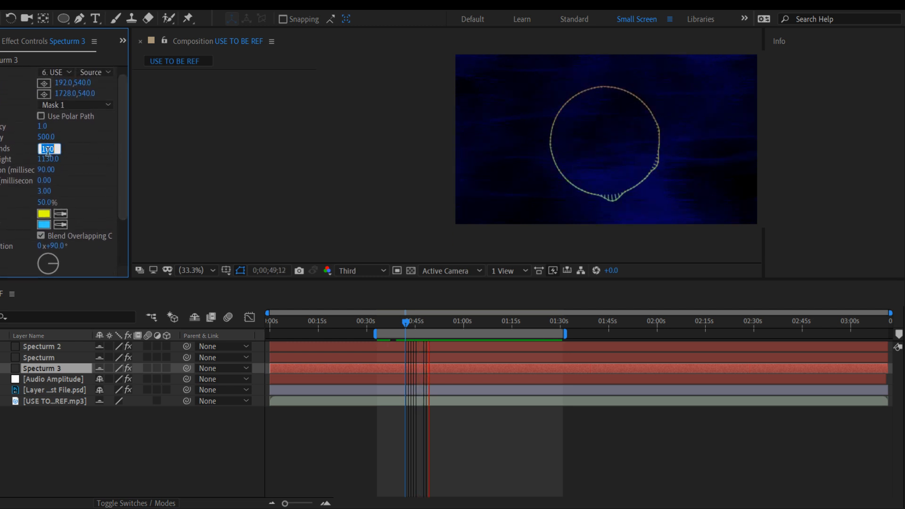
text(500)
key(Return)
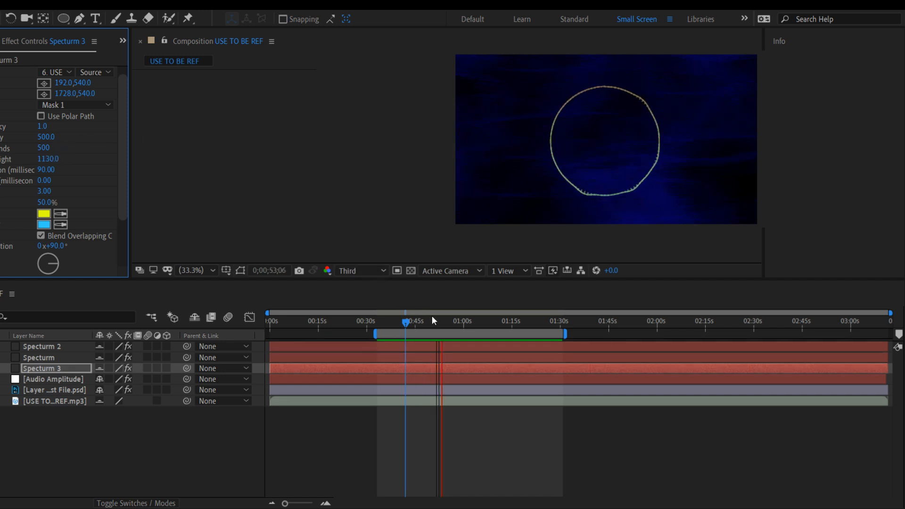
key(space)
drag(442, 320, 391, 328)
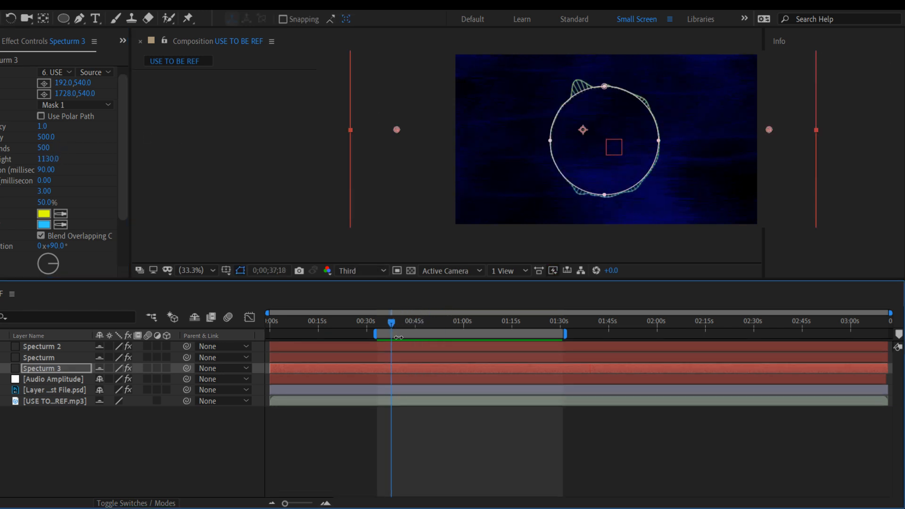
key(space)
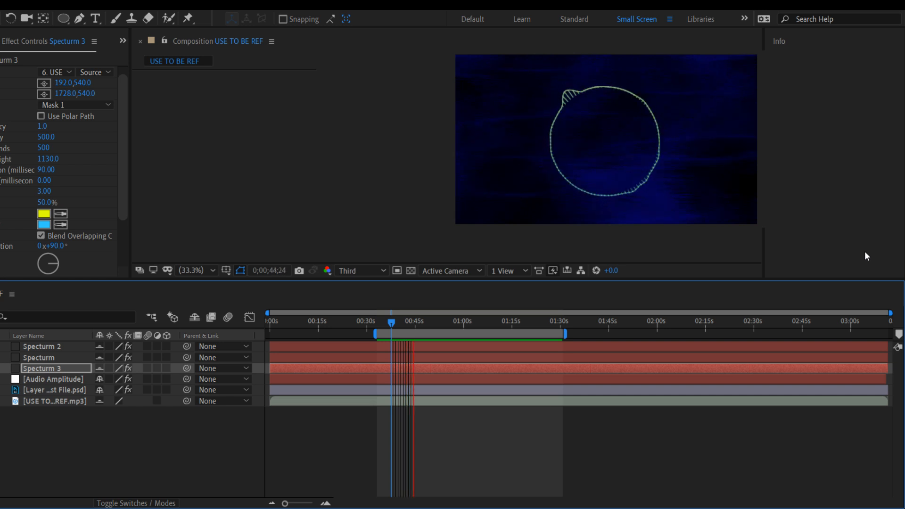
- Check Specturm 2's settings, try 100 frequency bands on Specturm 3, and undo that change
click(47, 347)
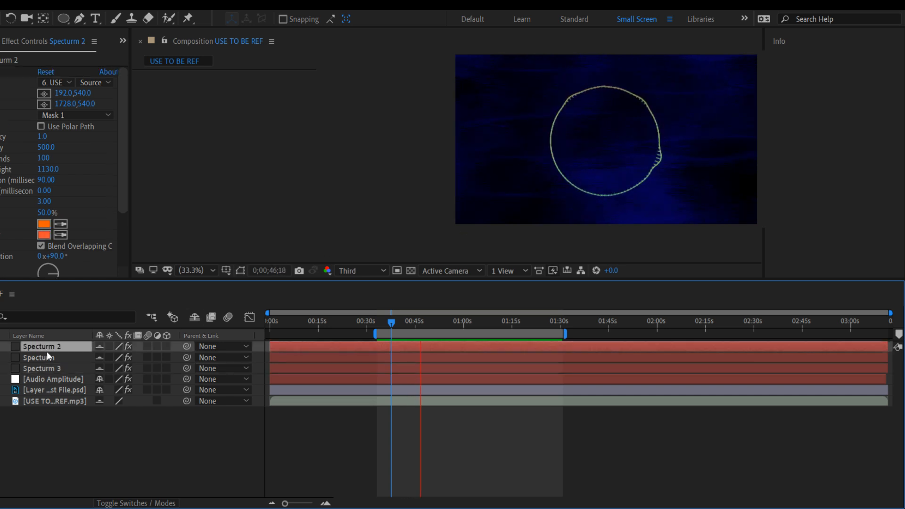
click(51, 370)
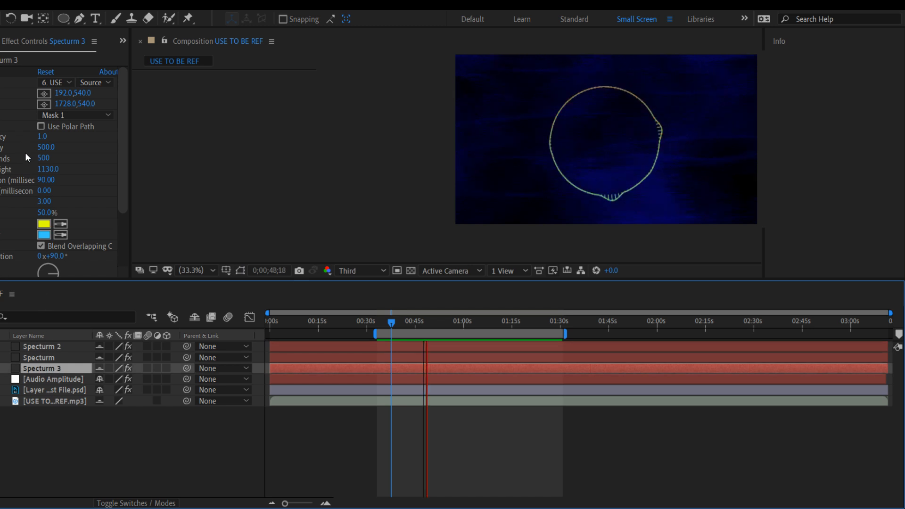
click(43, 158)
text(100)
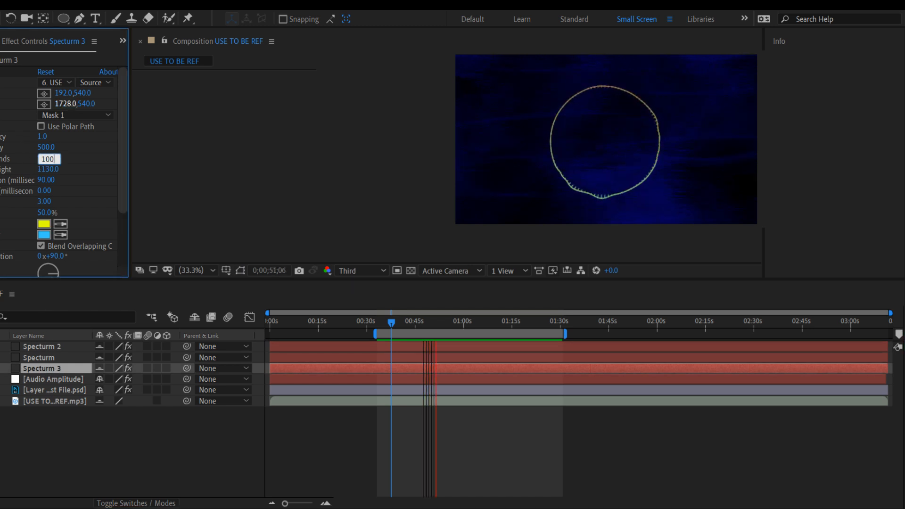
click(71, 108)
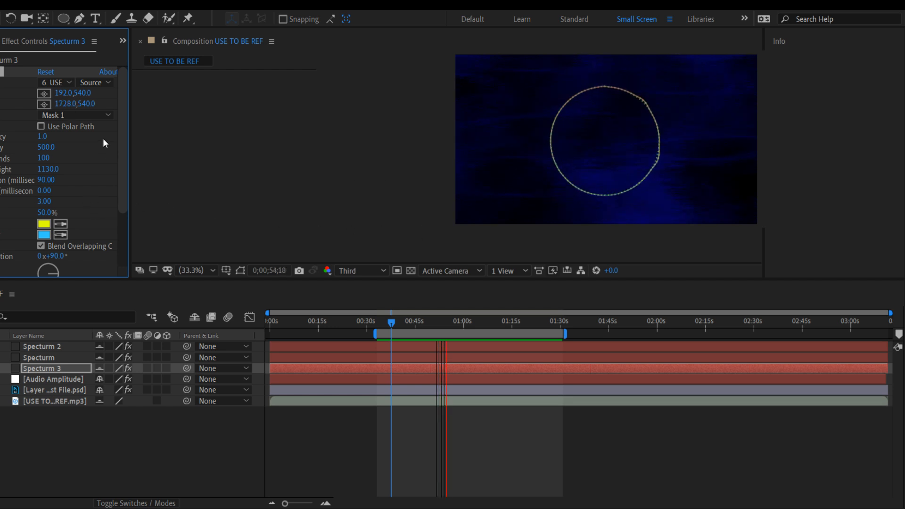
key(ctrl+z)
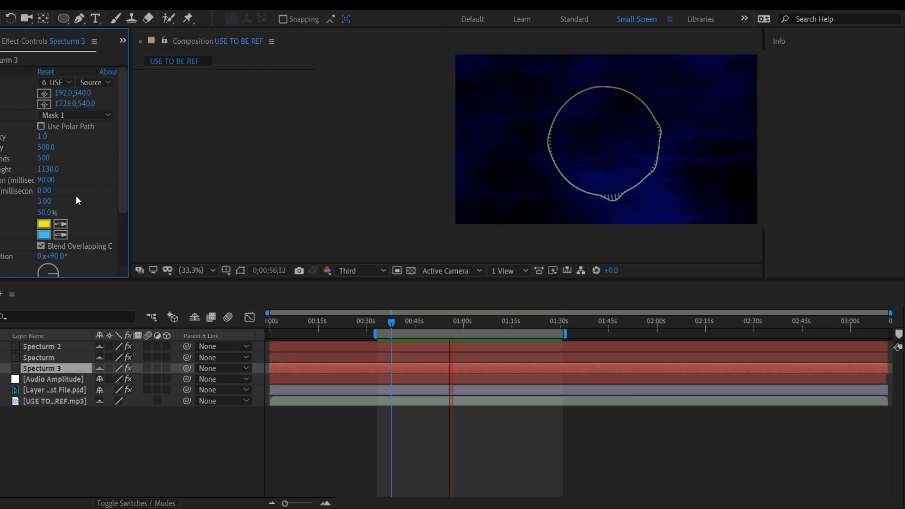
- Set Specturm 3's frequency bands to 1000 and preview the result from about 36 seconds
key(space)
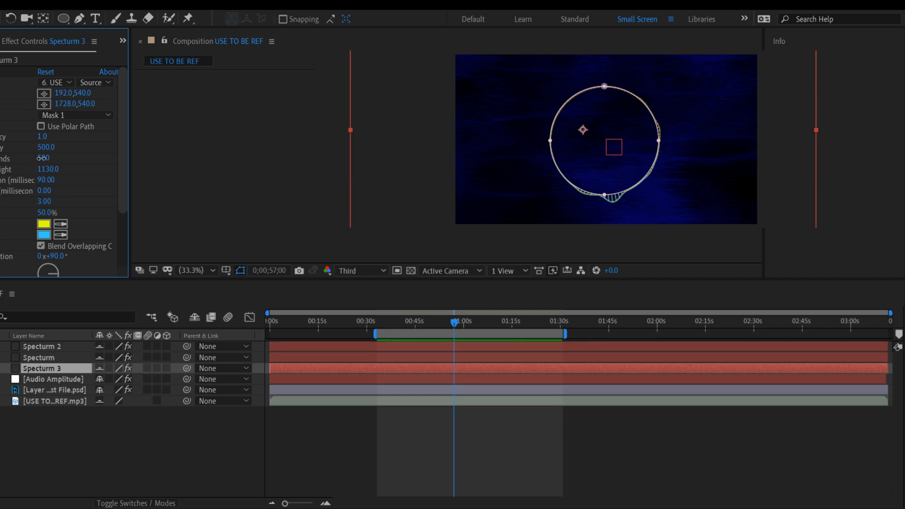
click(42, 158)
click(56, 137)
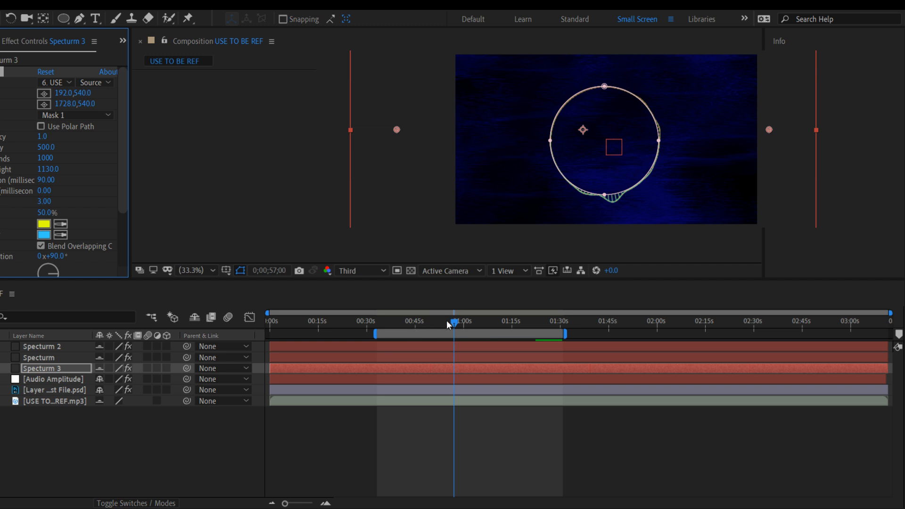
drag(446, 321, 389, 340)
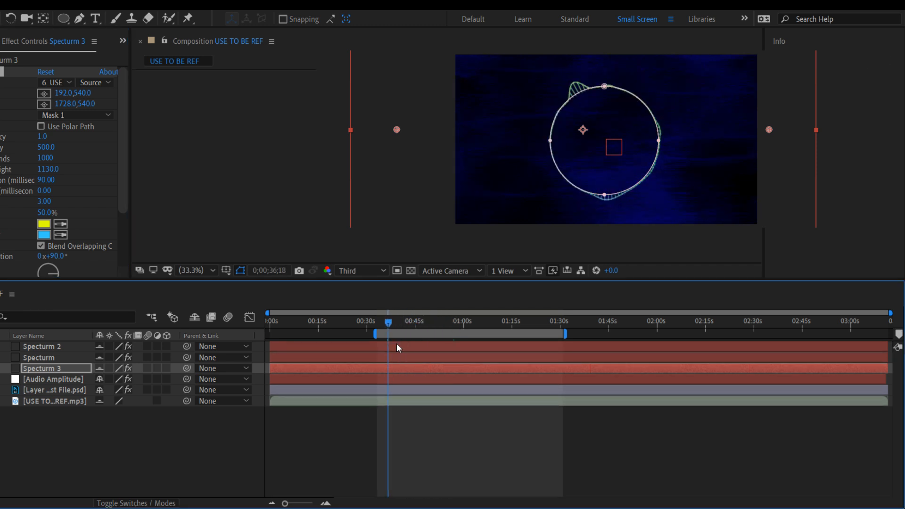
key(space)
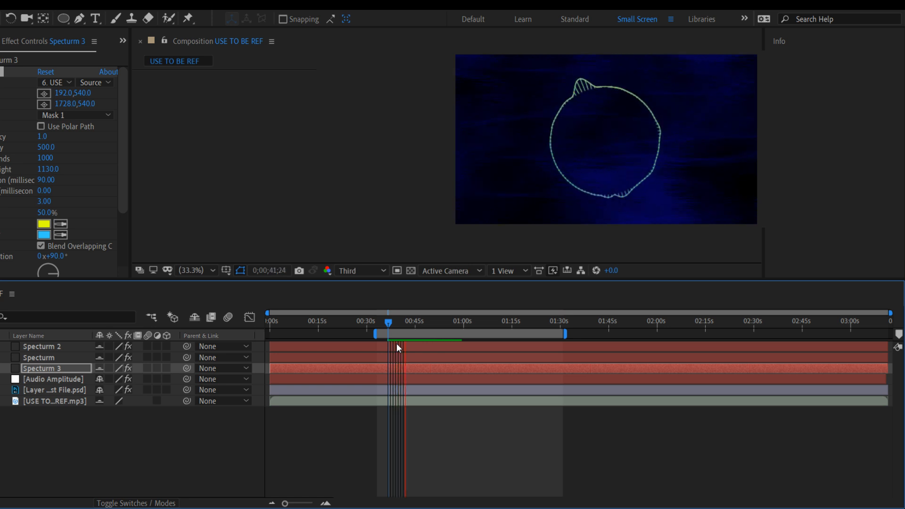
key(space)
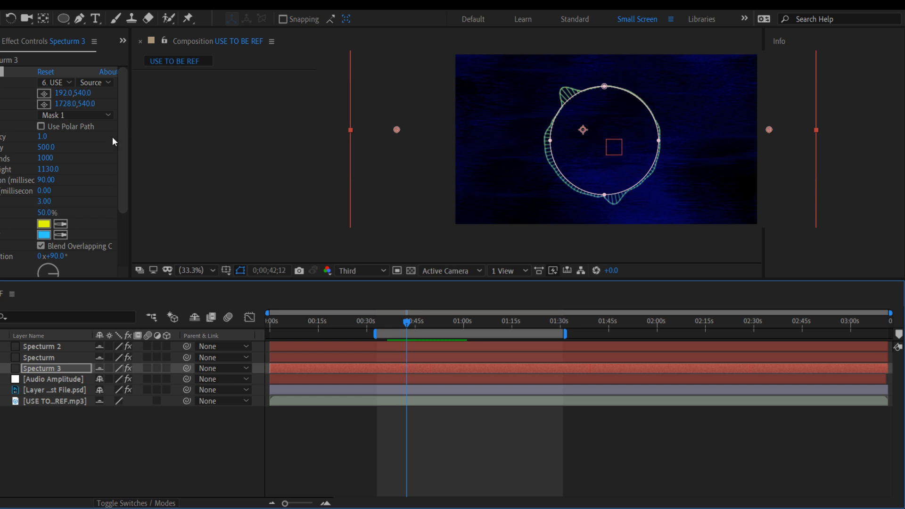
- Try an end frequency of 550 on Specturm 3 and preview it
click(46, 148)
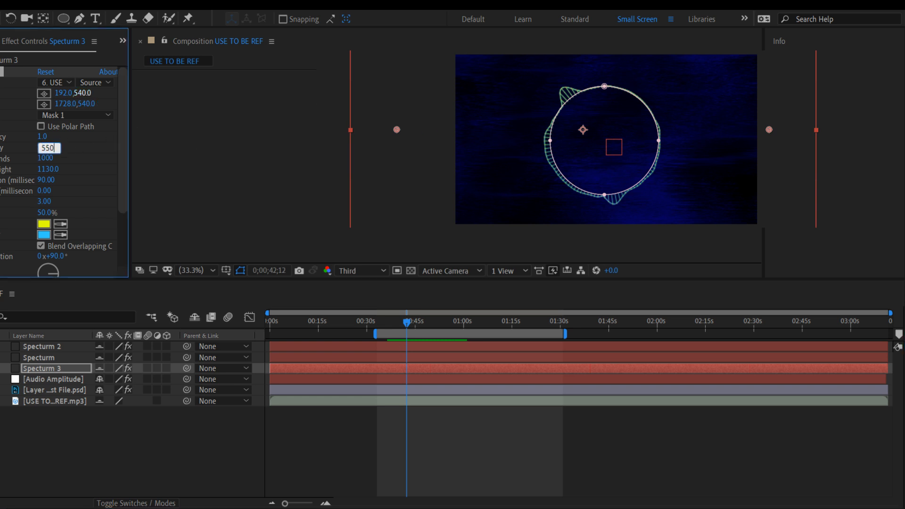
key(Return)
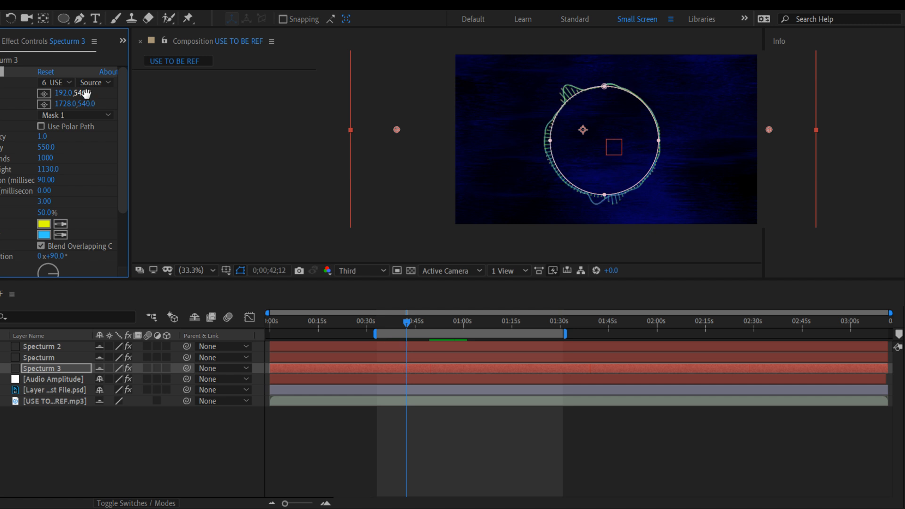
key(space)
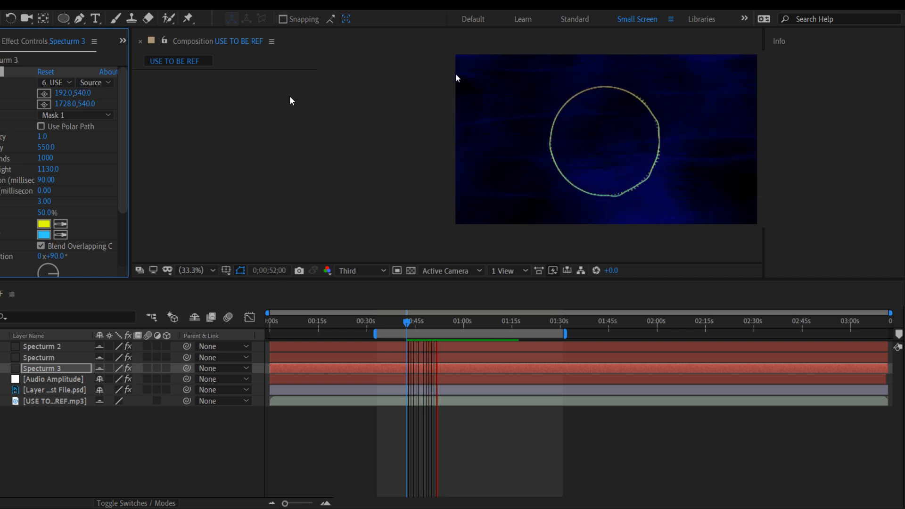
- Set Specturm 3's end frequency to 1000 and preview the spectrum at several points of the song
click(46, 147)
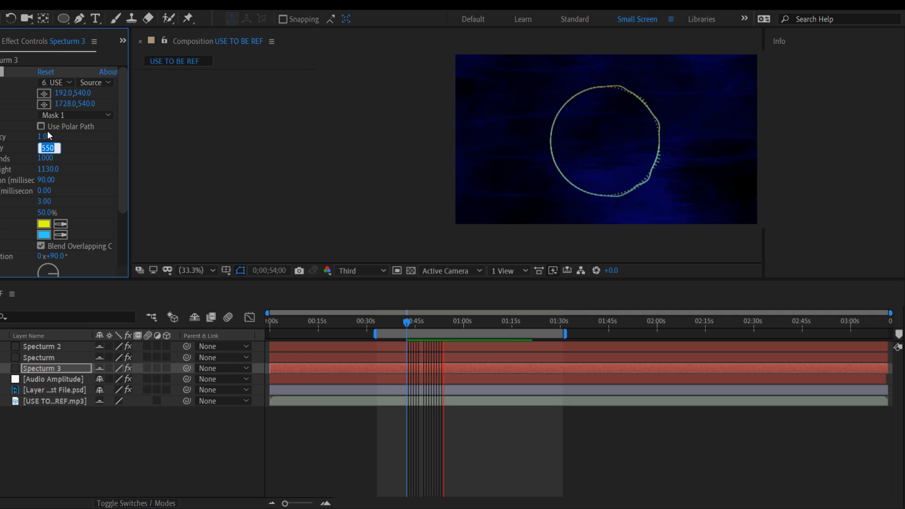
text(1000)
key(Return)
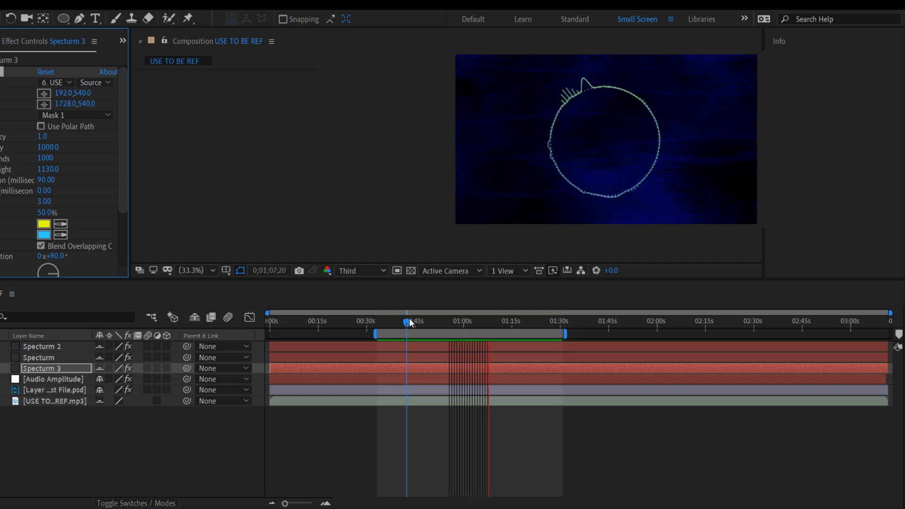
key(space)
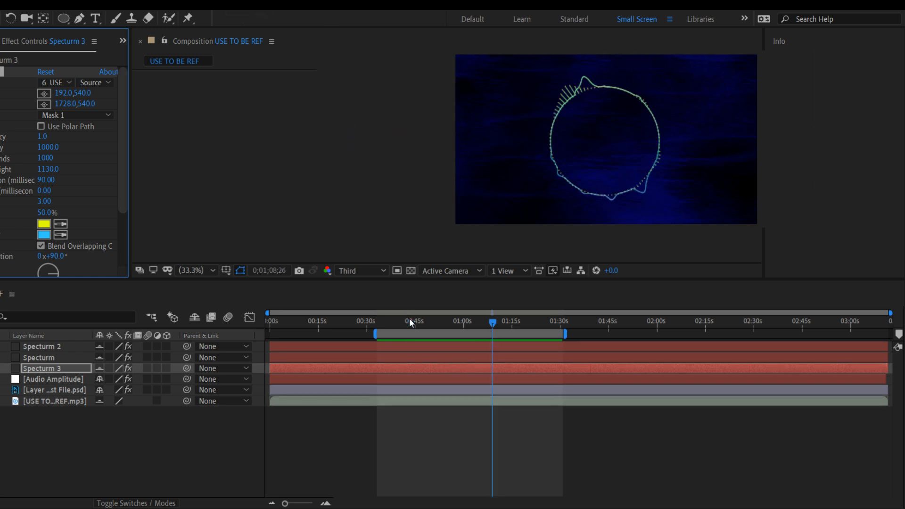
key(space)
click(410, 320)
key(space)
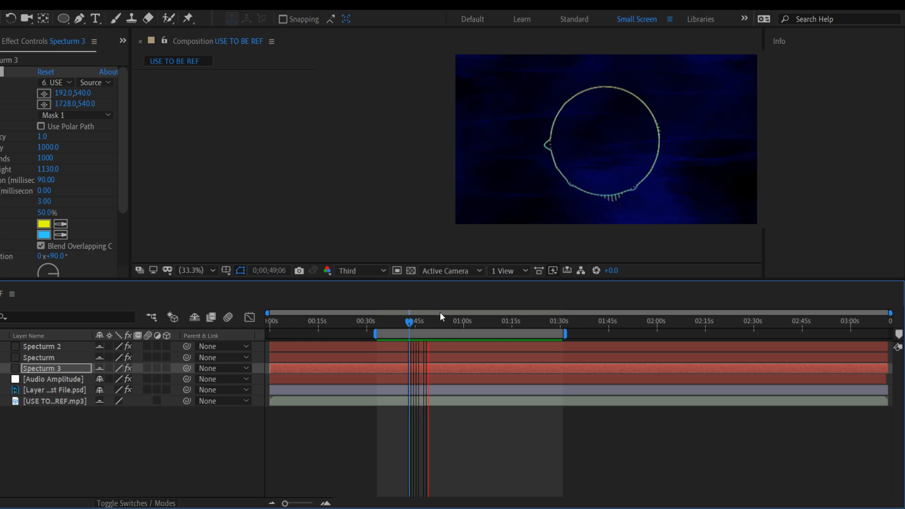
key(space)
drag(429, 321, 498, 316)
key(space)
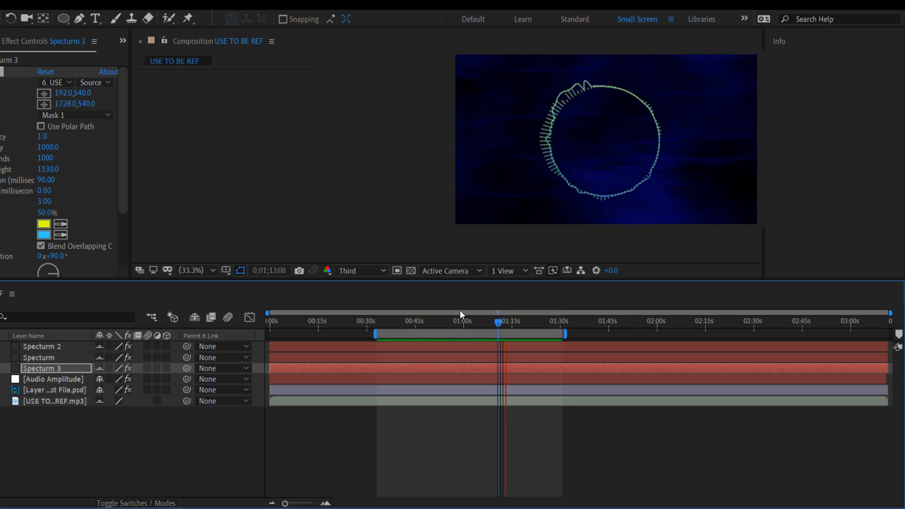
key(space)
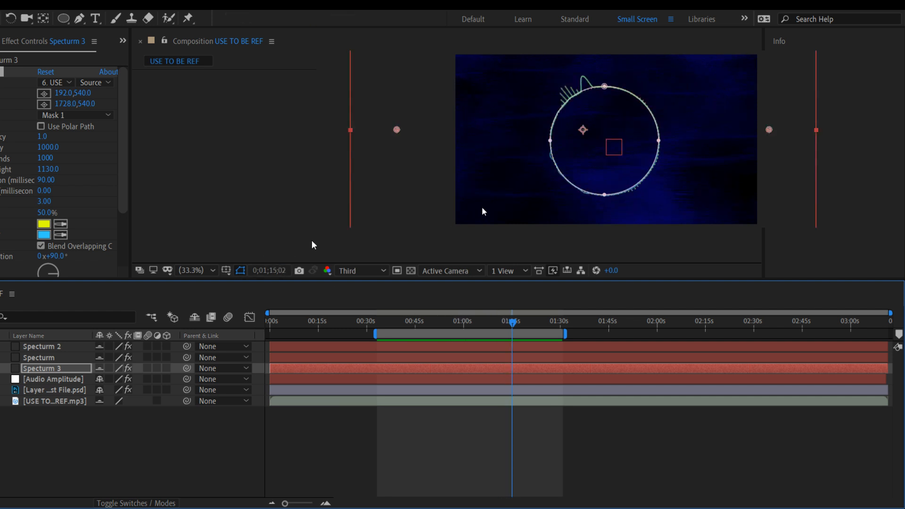
- Set the original Specturm layer's end frequency to 1000 and preview the combined spectrum
click(52, 359)
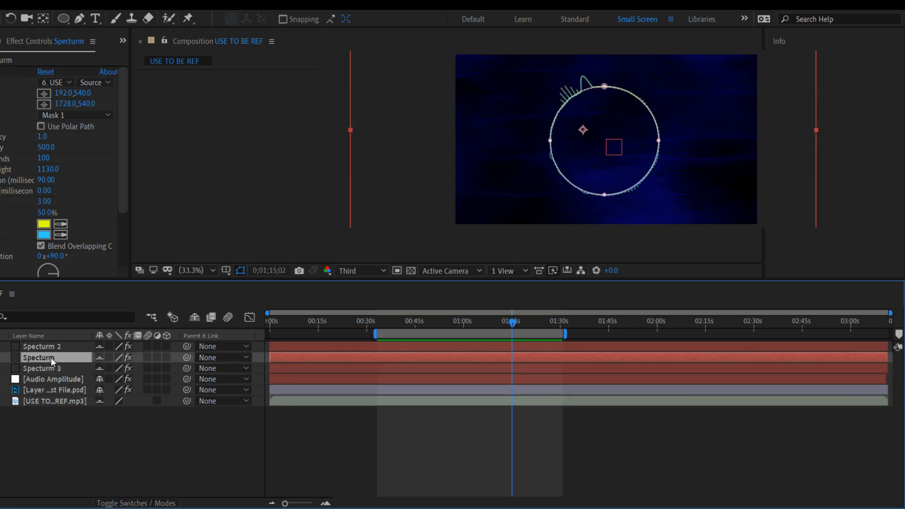
click(46, 148)
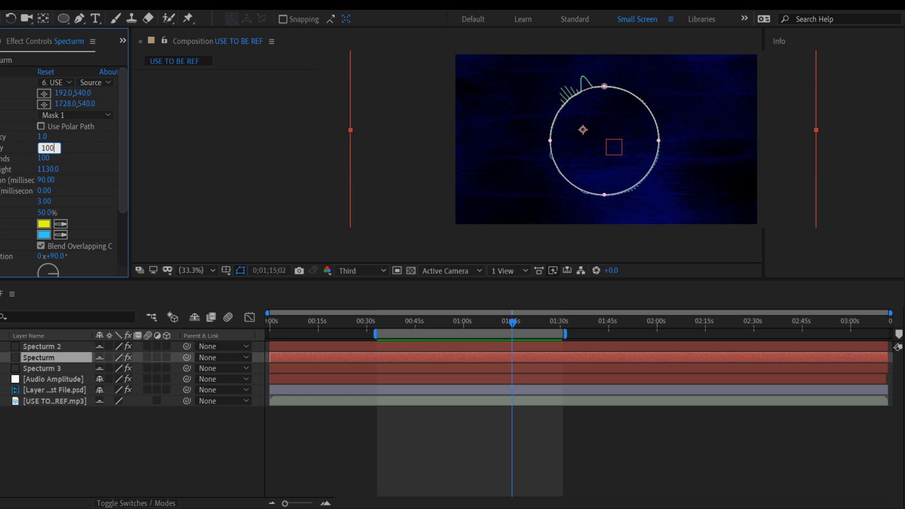
text(1000)
key(Return)
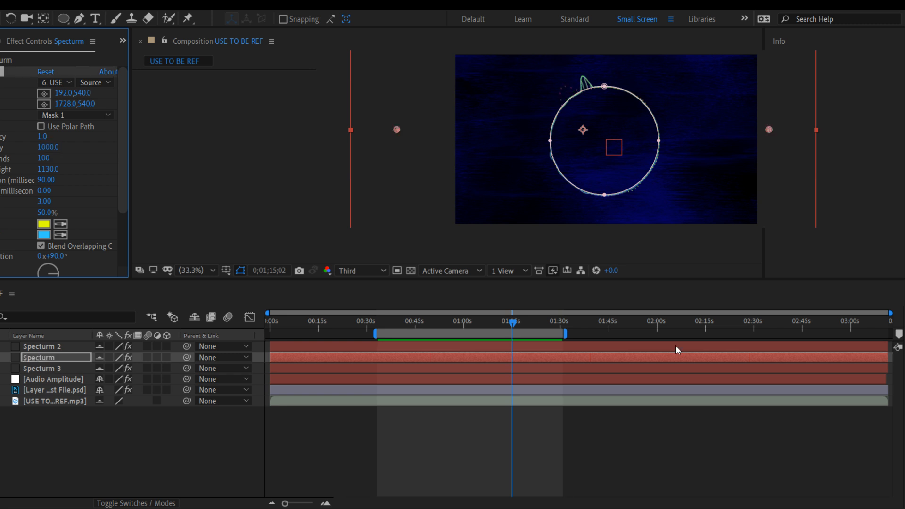
key(space)
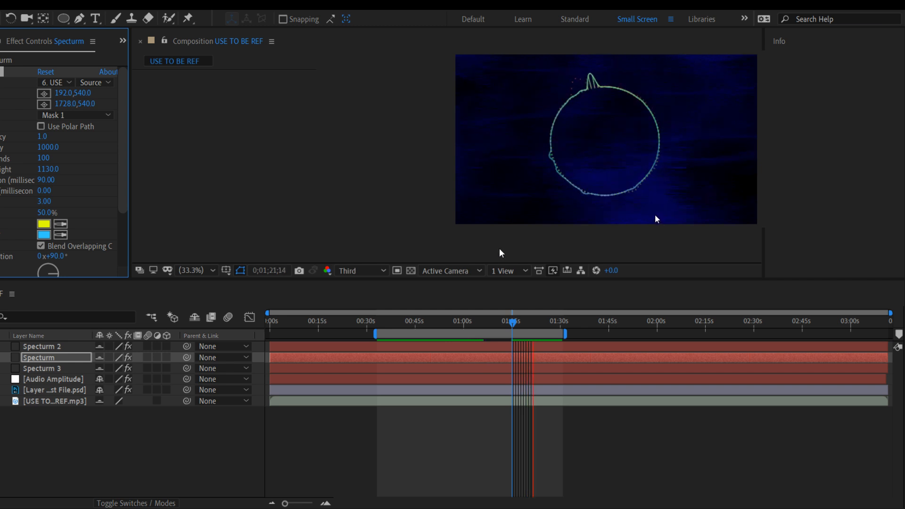
- Shift the work area to run from about 1:15 to 2:30 and place the playhead at about 1:25
click(569, 333)
drag(570, 334, 758, 326)
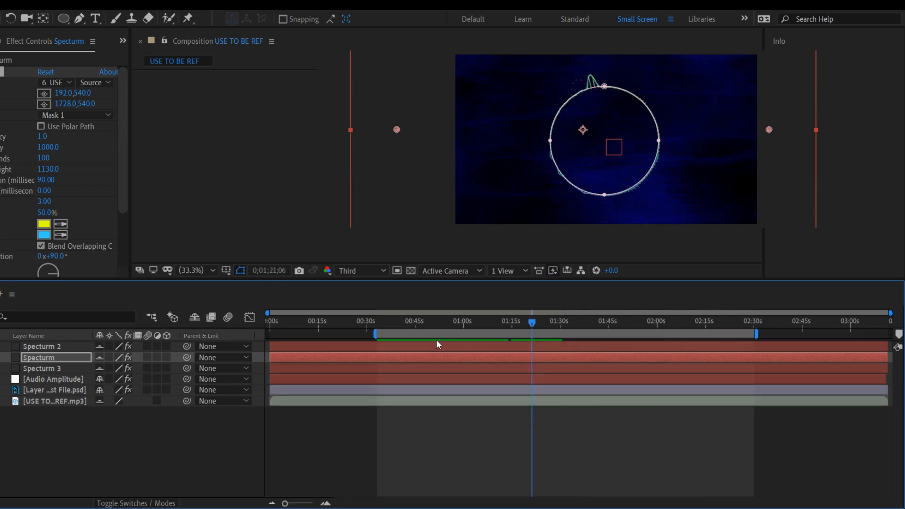
drag(374, 333, 547, 321)
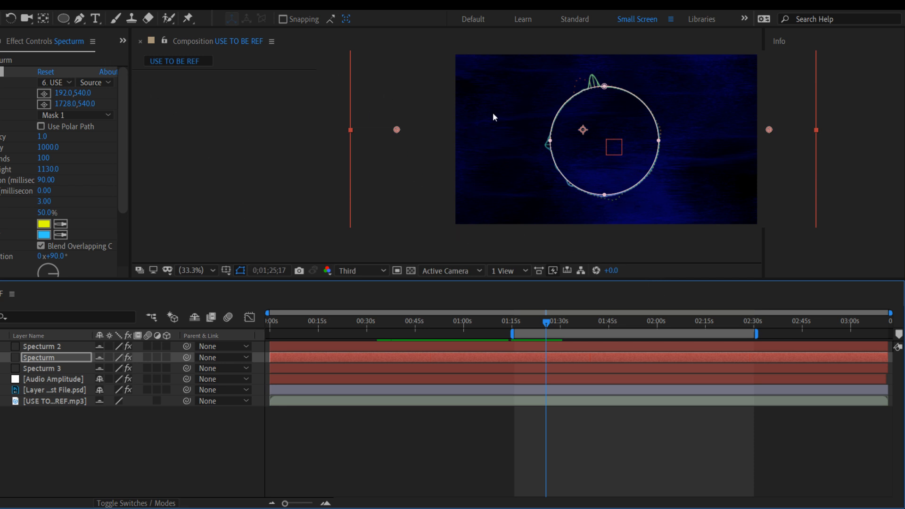
- Preview the combined spectrum and set Specturm 2's frequency bands to 1000
key(space)
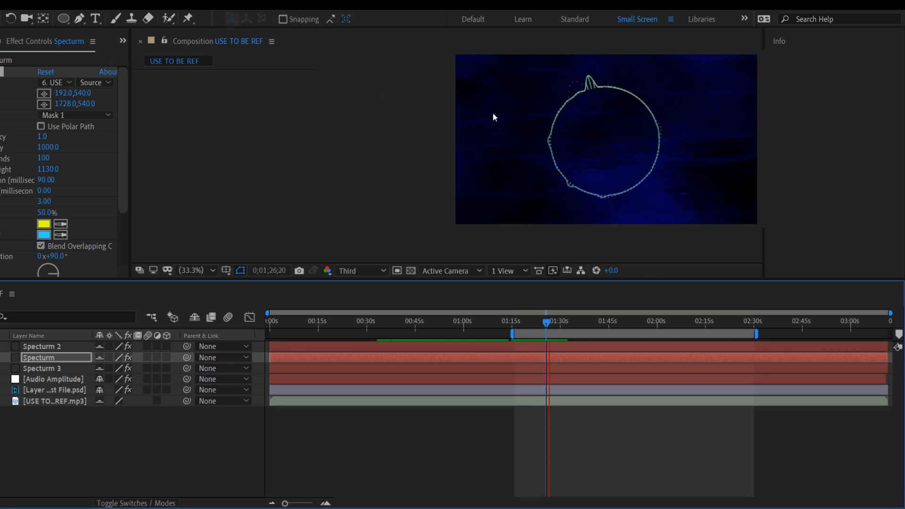
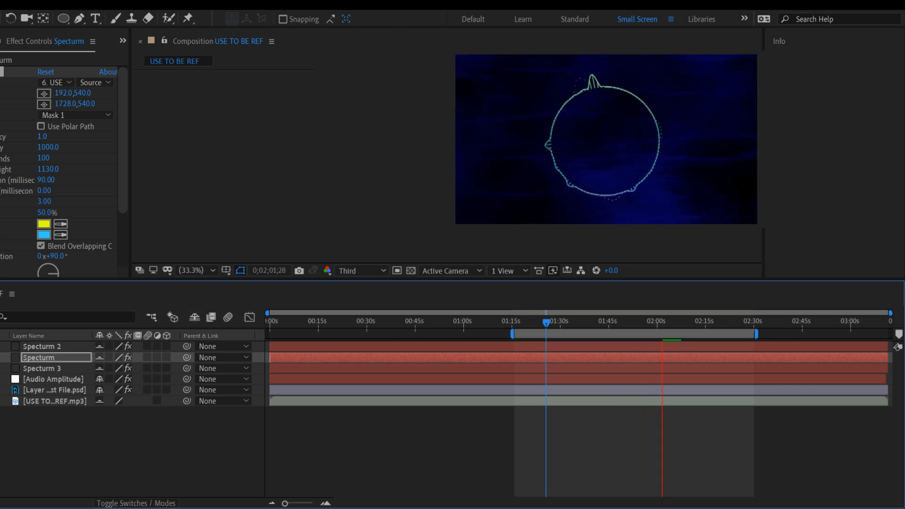
click(26, 345)
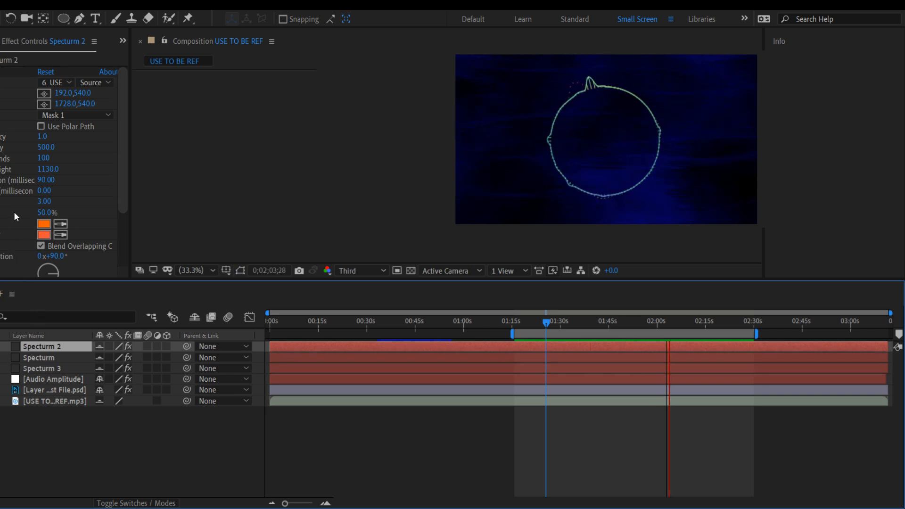
drag(122, 204, 122, 186)
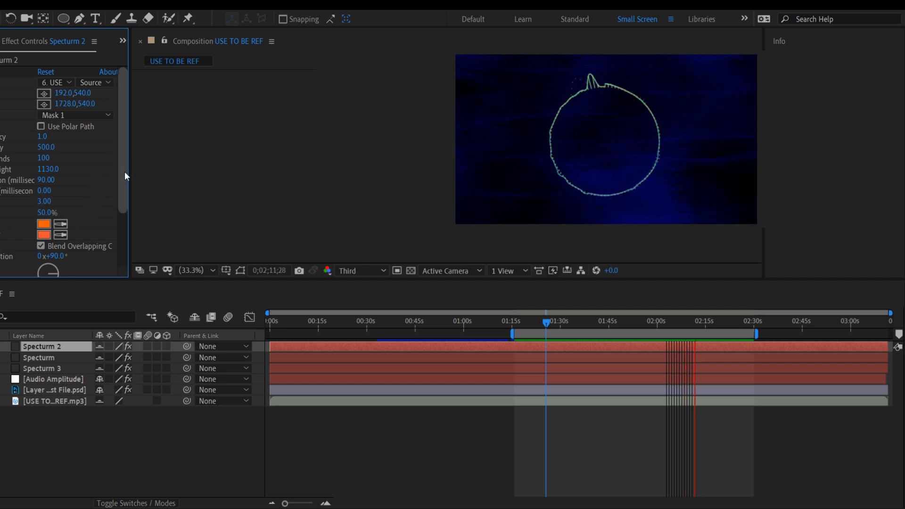
drag(124, 171, 134, 251)
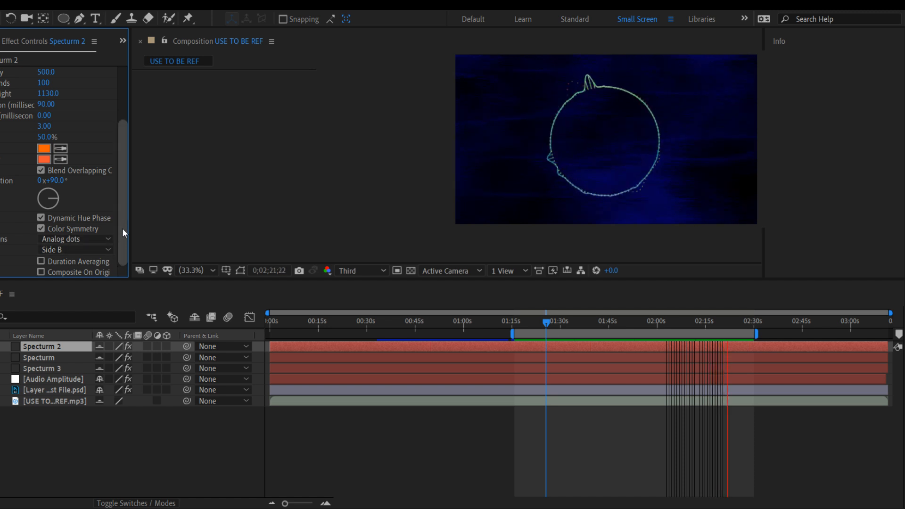
drag(123, 233, 114, 178)
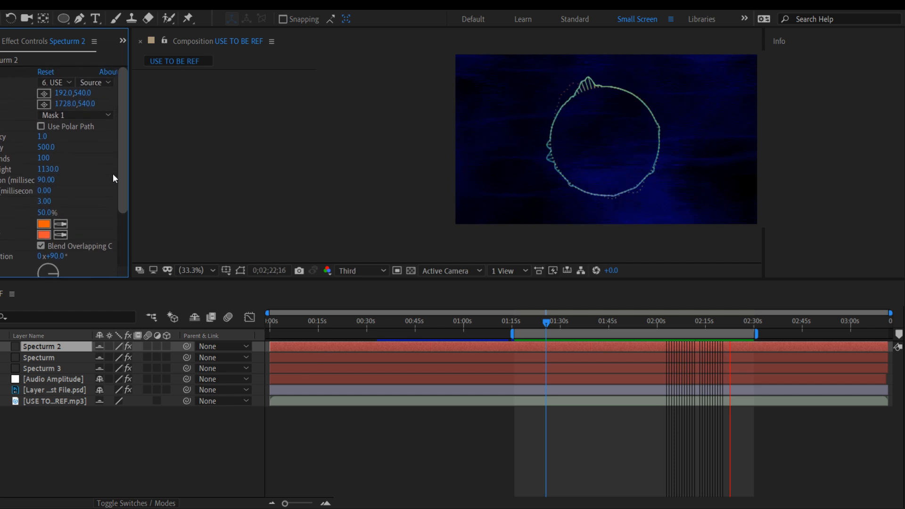
click(43, 158)
text(1)
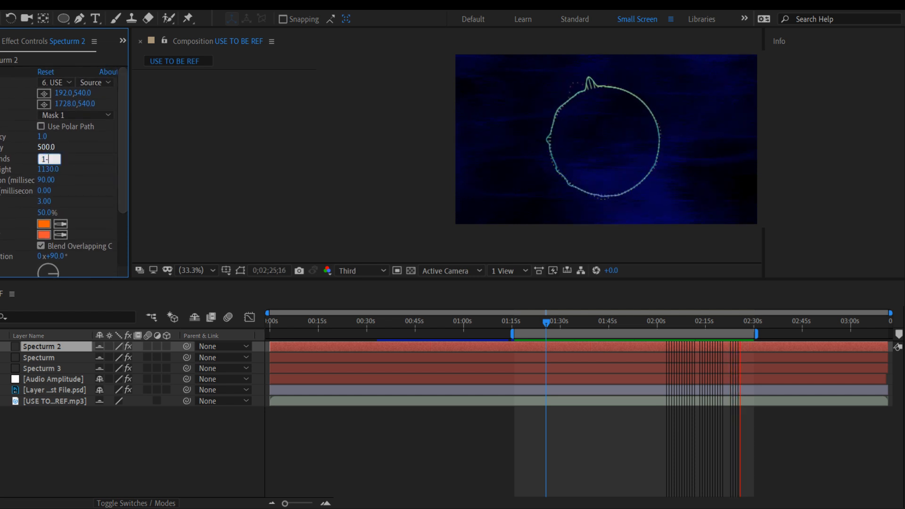
text(00)
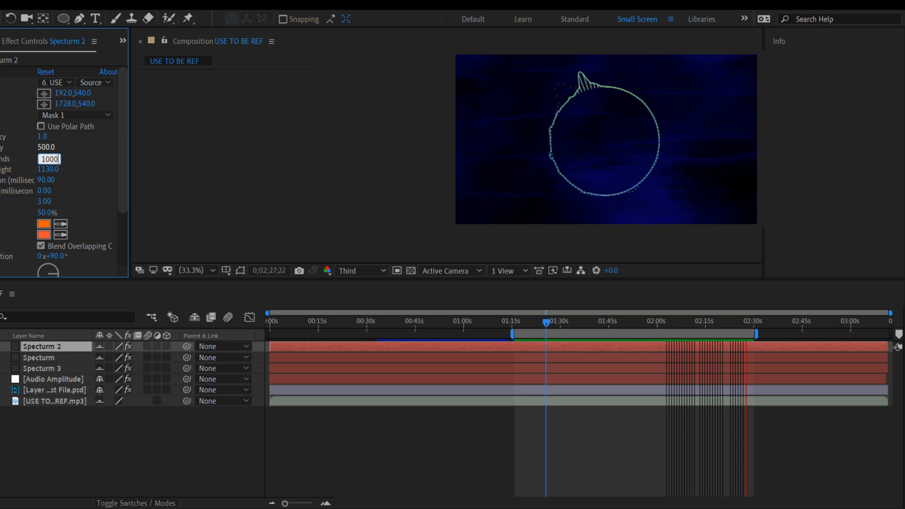
text(0)
key(Return)
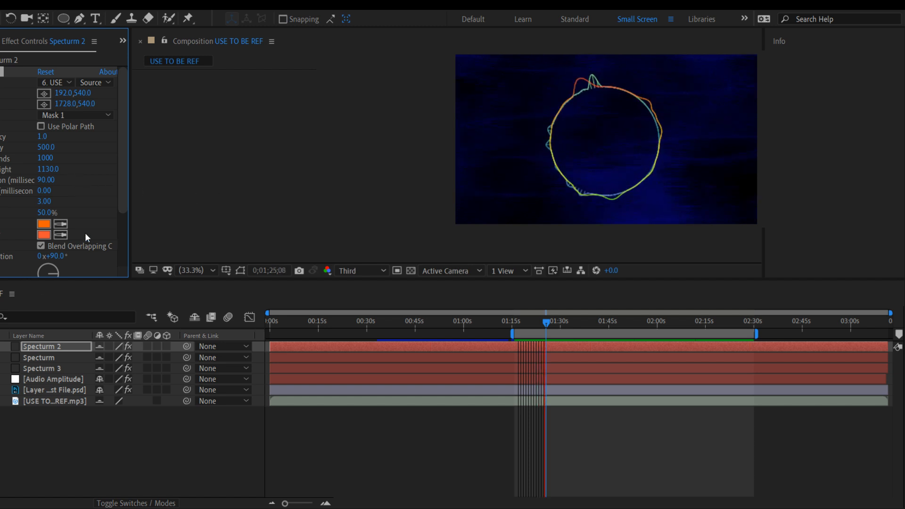
- Switch Specturm 2's display option to Digital and move the layer below Specturm 3
scroll(114, 208, down, 4)
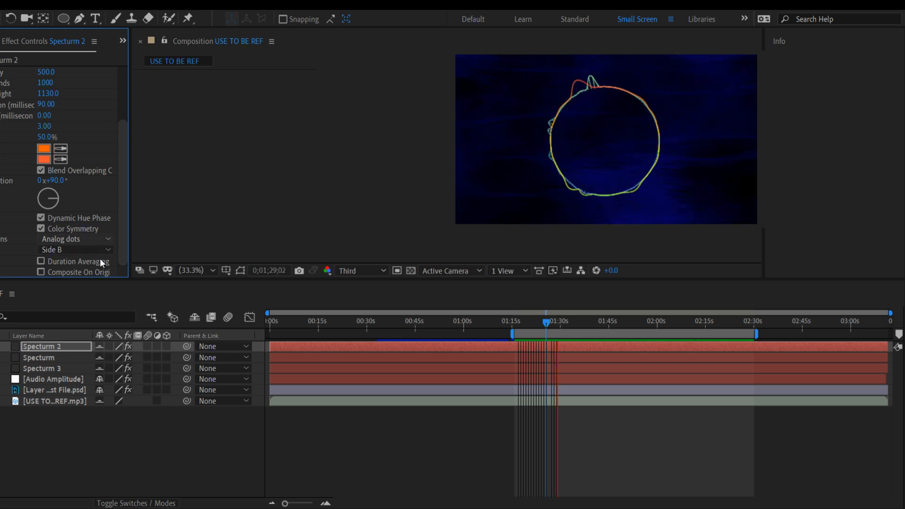
click(97, 253)
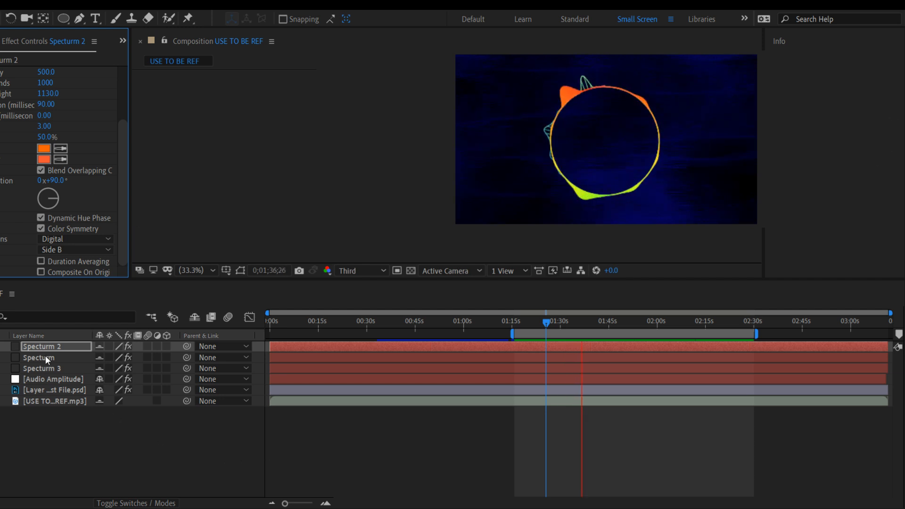
drag(45, 347, 49, 367)
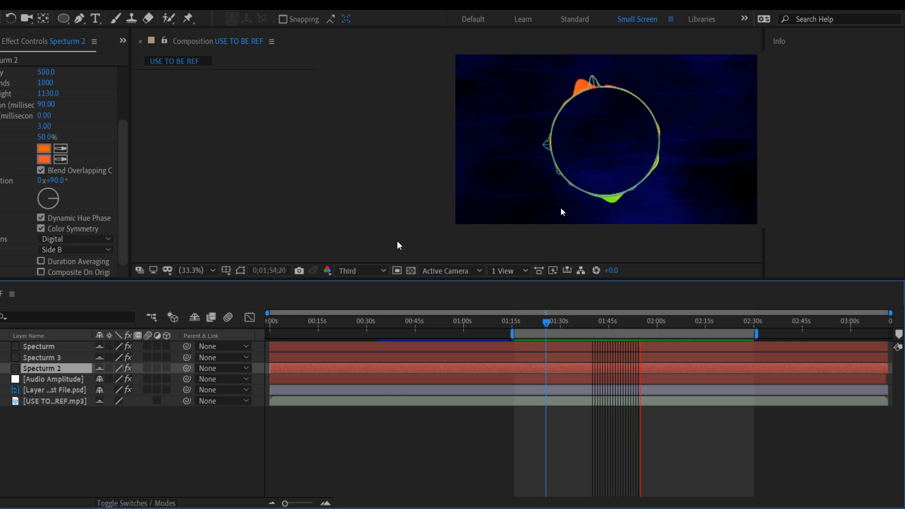
- Change Specturm 2's outside color to bright magenta pink
click(46, 159)
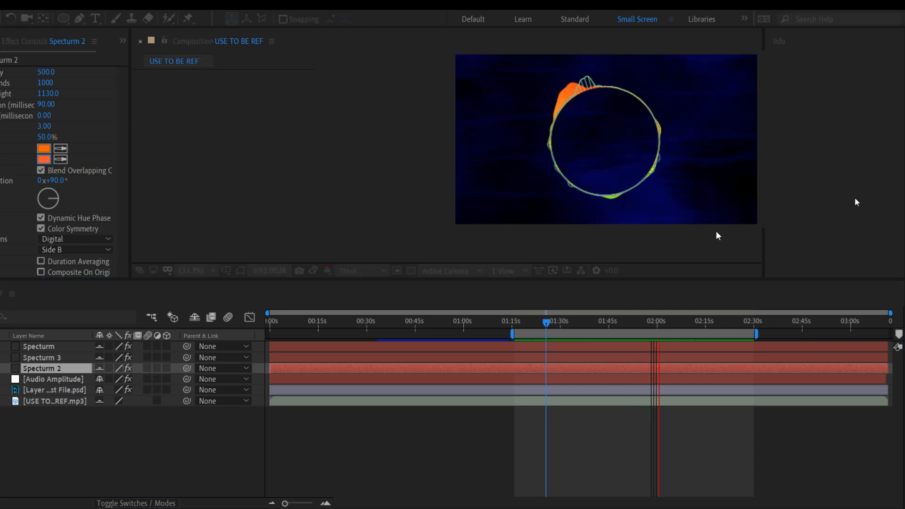
click(859, 185)
key(Return)
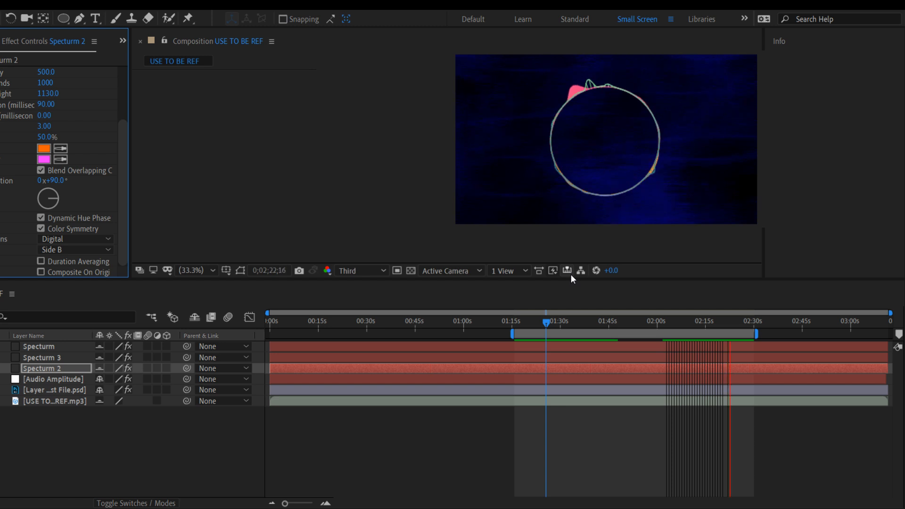
- Try scaling the Specturm 2 layer to 100% and undo the change
click(50, 367)
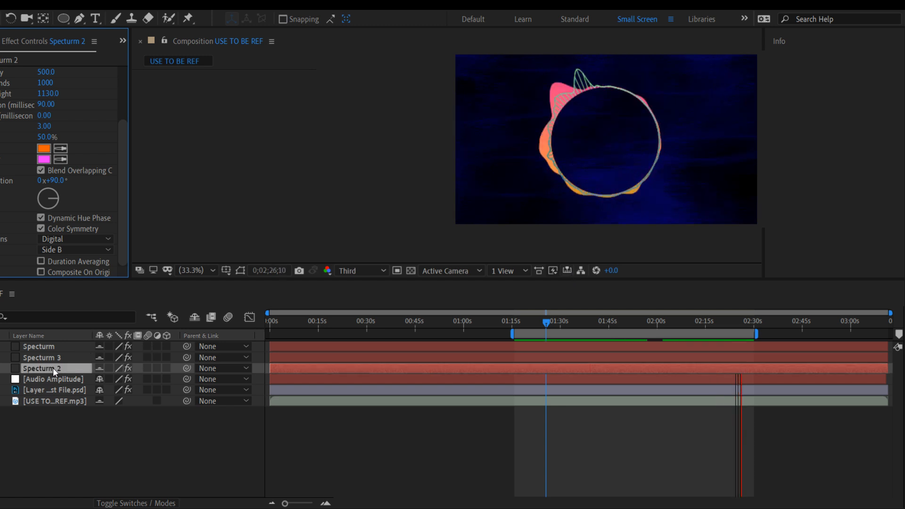
key(s)
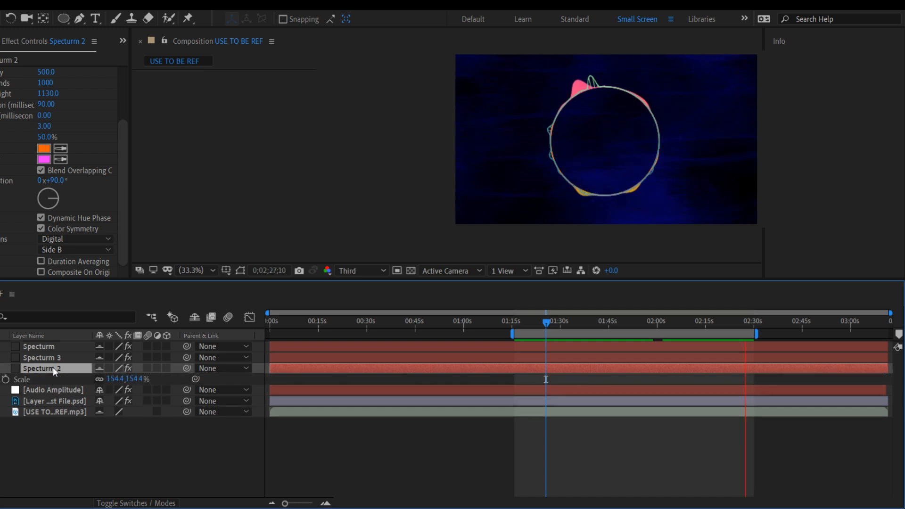
click(119, 380)
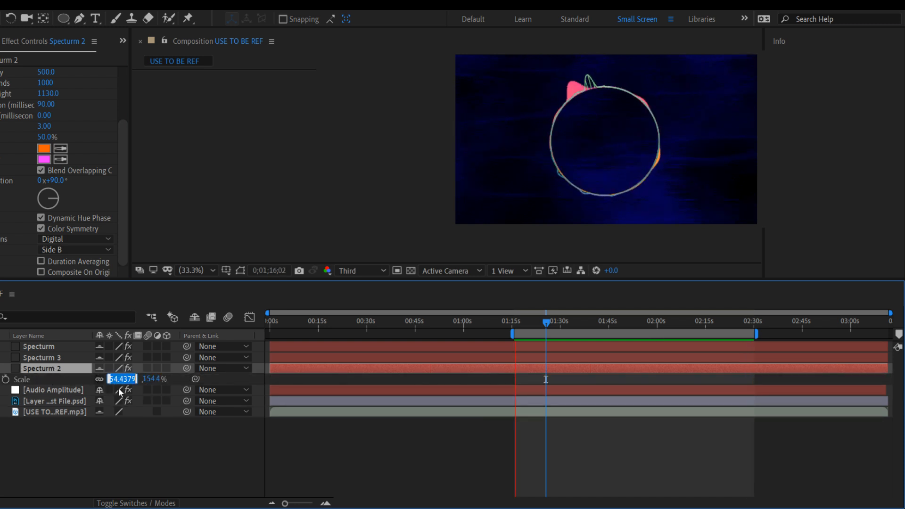
text(10)
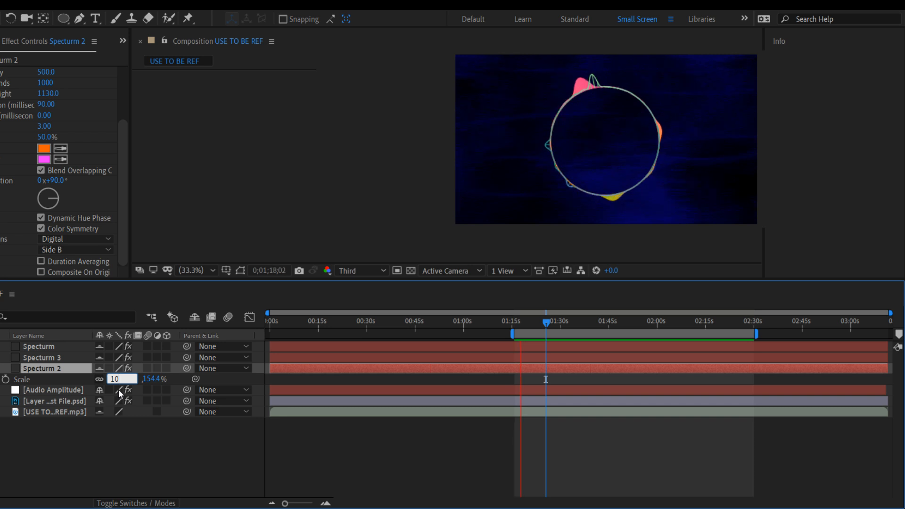
text(0)
key(Return)
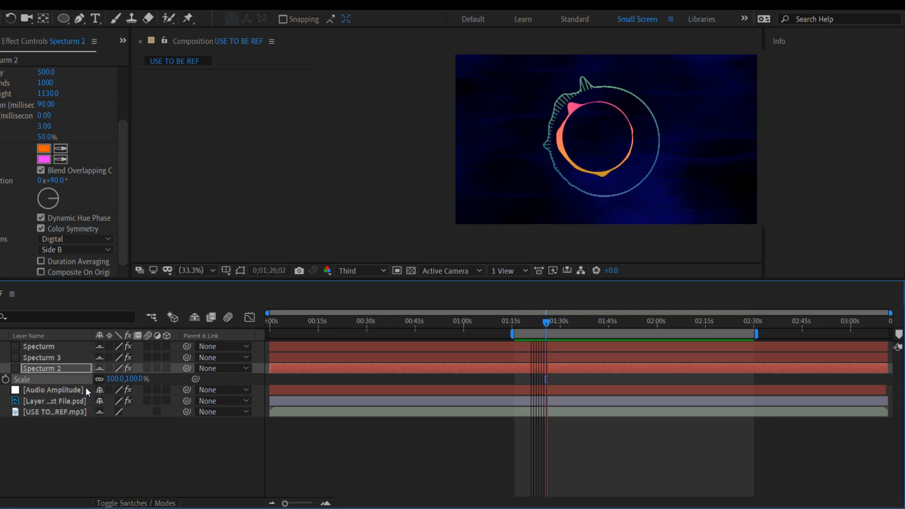
key(ctrl+z)
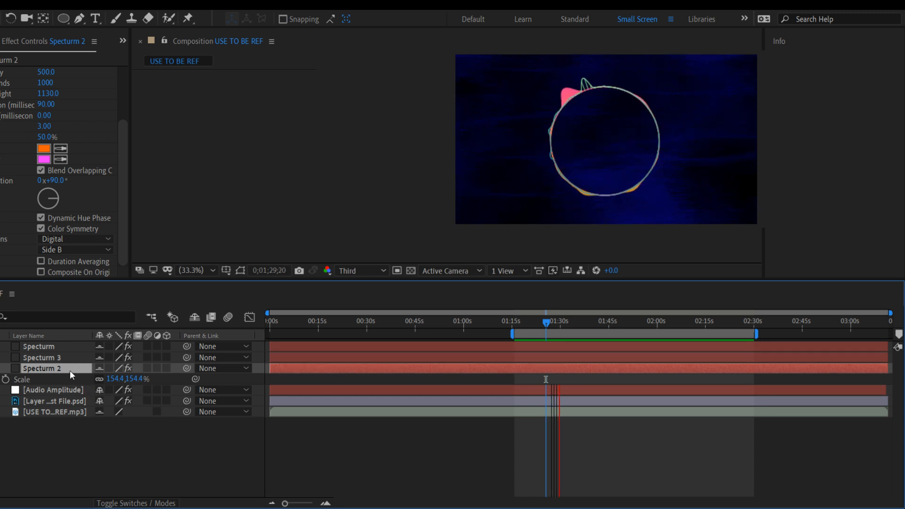
- Reveal the scale values of all three Specturm layers to compare them
shift+click(29, 345)
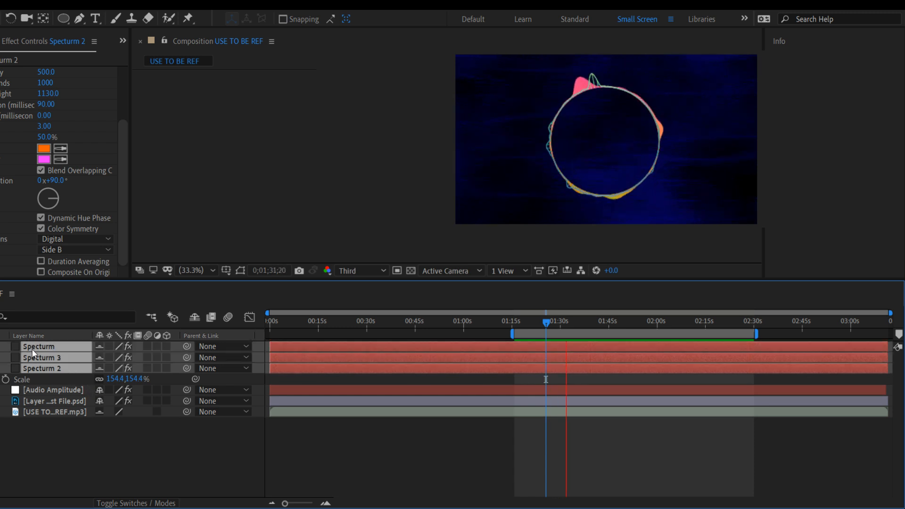
key(p)
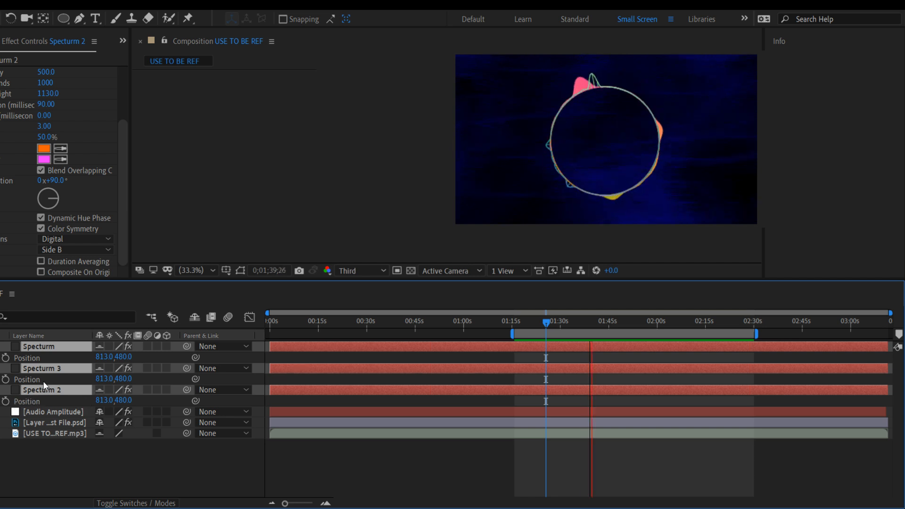
key(s)
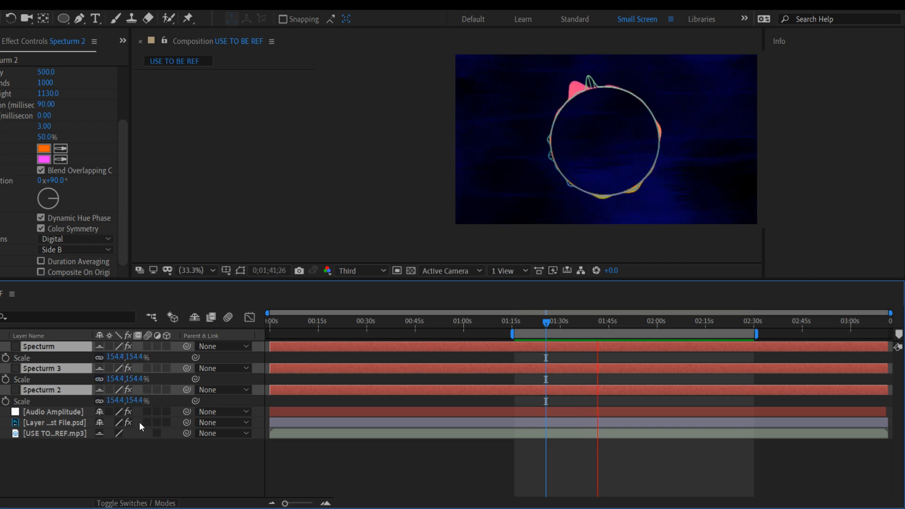
- Try Specturm 2 at 100% scale, shifted slightly down inside the larger ring, and undo both the move and the scaling
click(47, 400)
click(46, 393)
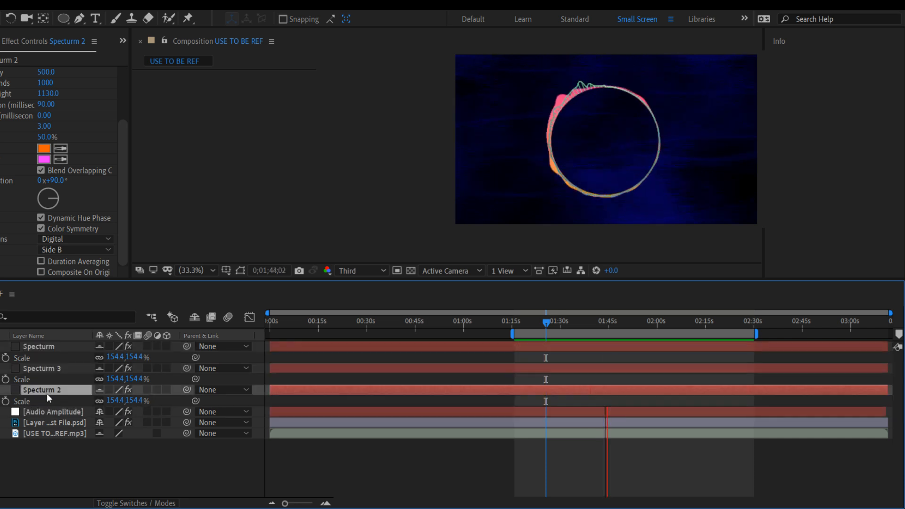
click(111, 401)
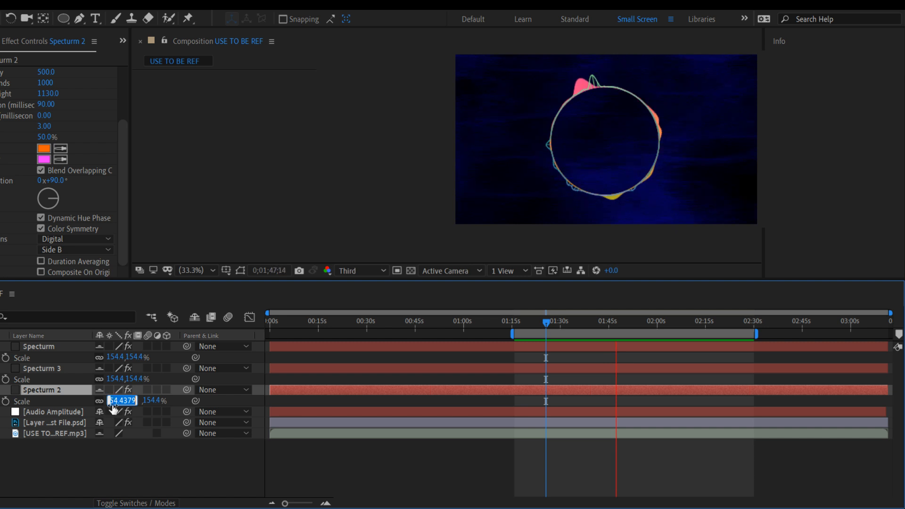
text(100)
key(Return)
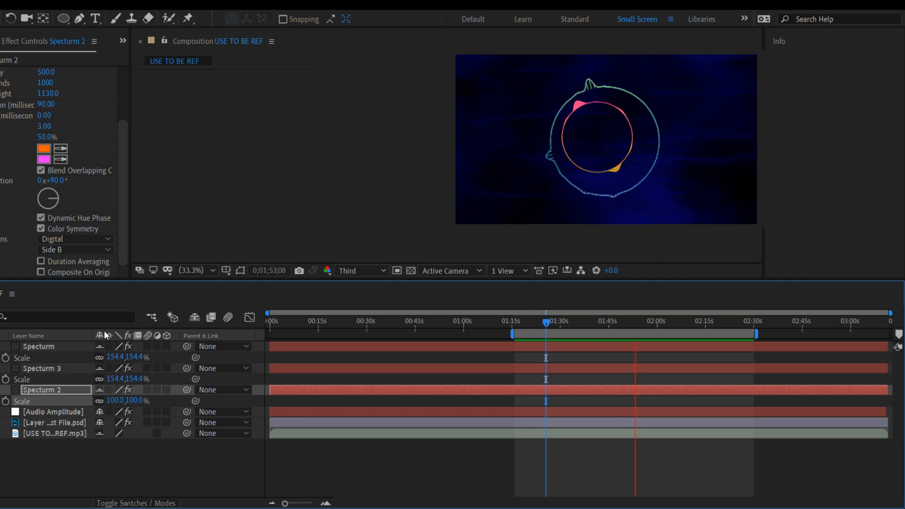
click(43, 18)
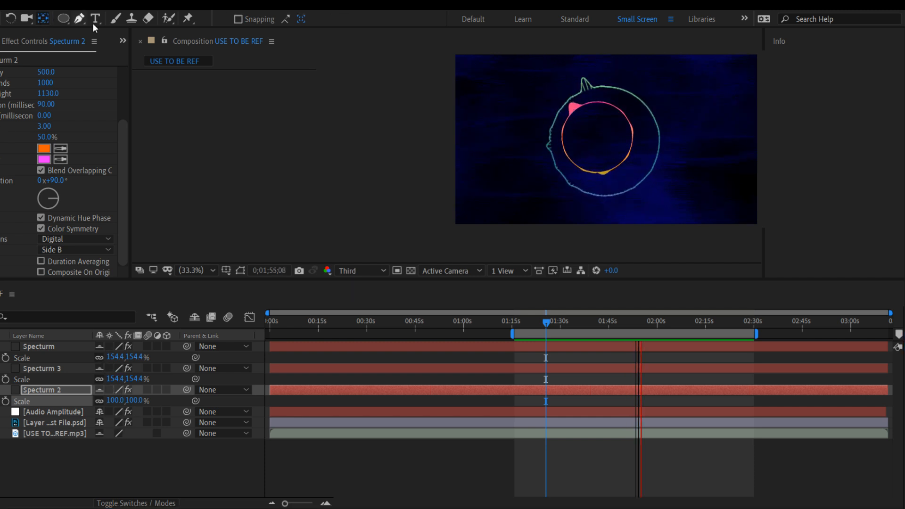
click(578, 112)
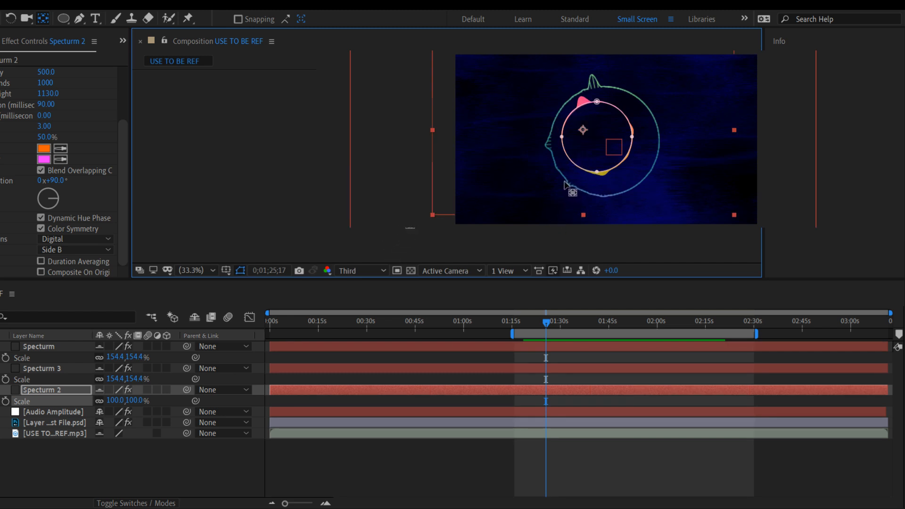
drag(533, 172, 534, 177)
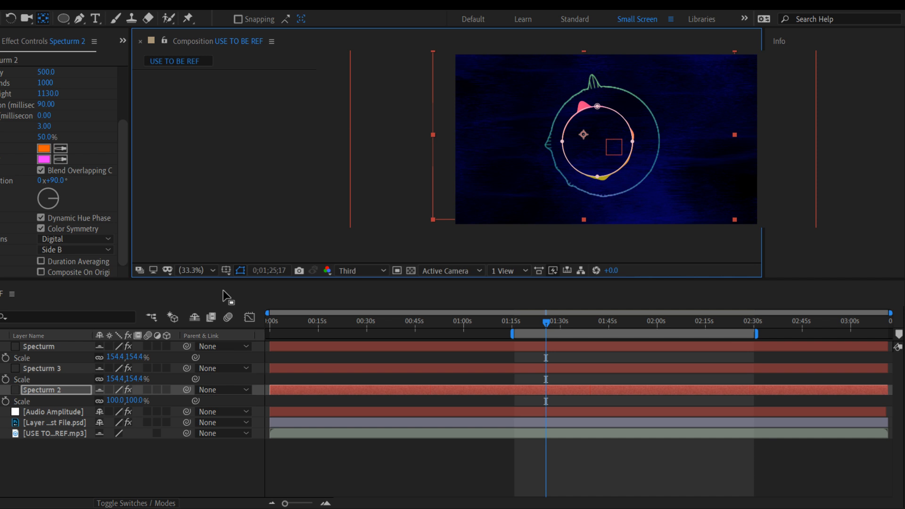
key(ctrl+z)
key(ctrl+z)
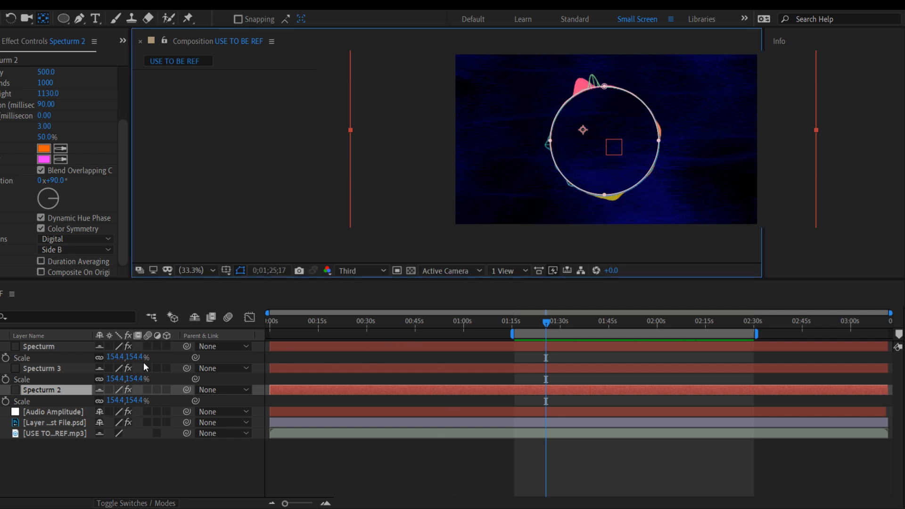
- Preview the layered spectrum and check Specturm 3's effect settings
key(space)
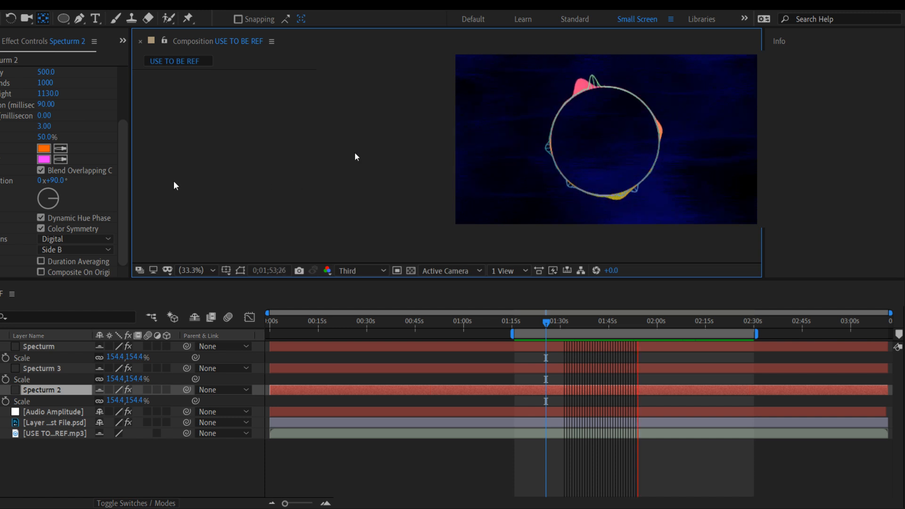
click(53, 370)
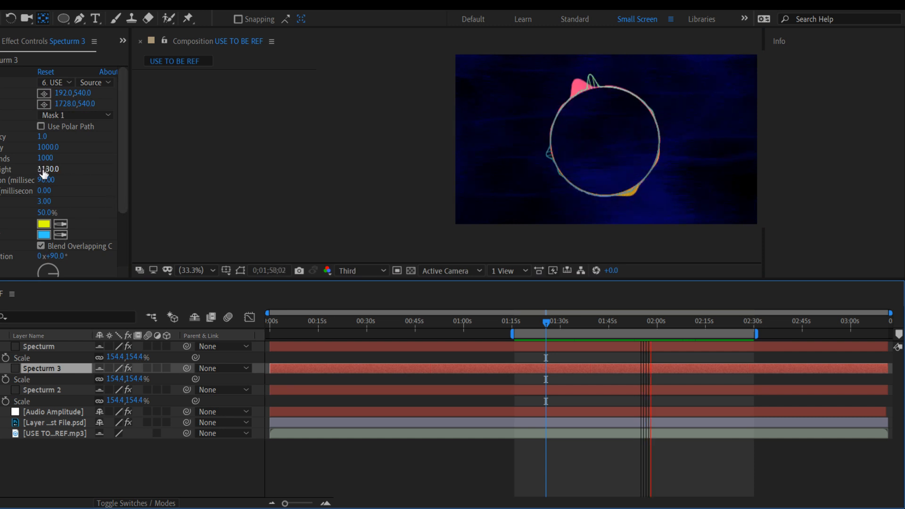
mouse_move(125, 192)
mouse_down()
mouse_move(128, 223)
mouse_move(123, 206)
mouse_up()
- Set the original Specturm layer's frequency bands to 500
click(52, 347)
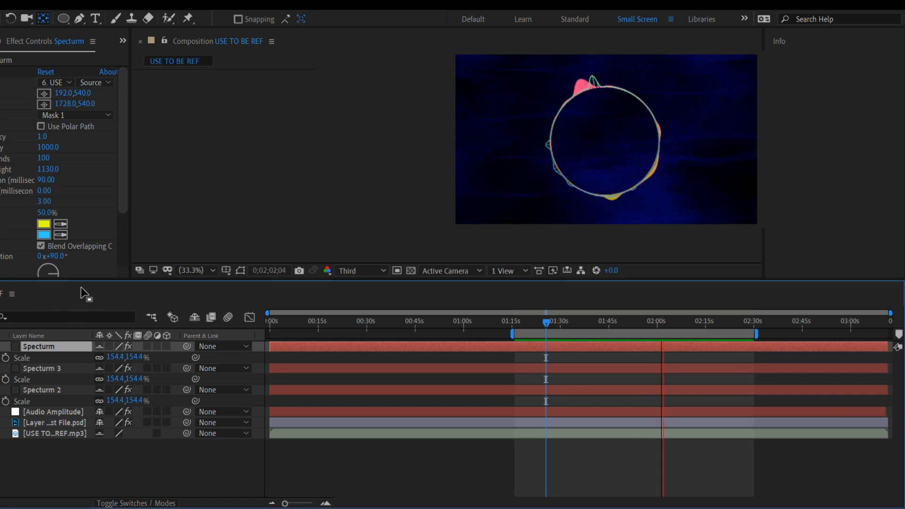
click(42, 159)
text(50)
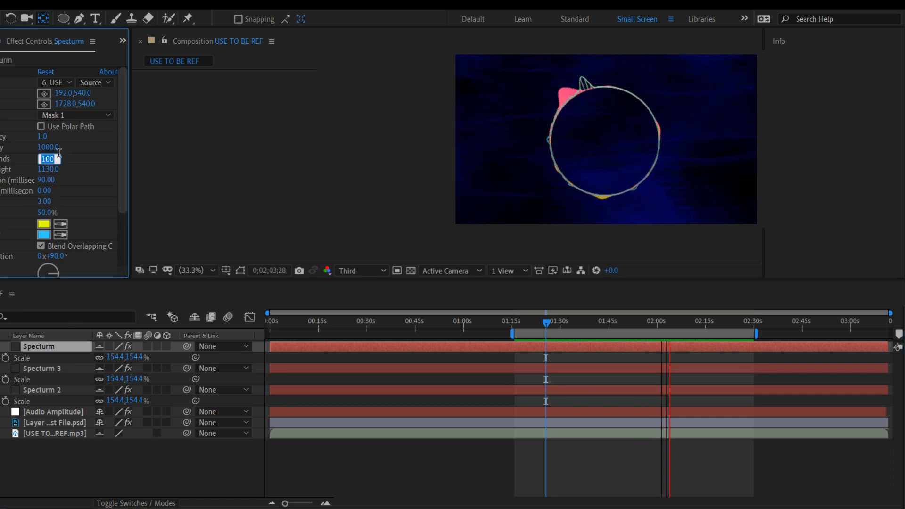
text(0)
key(Return)
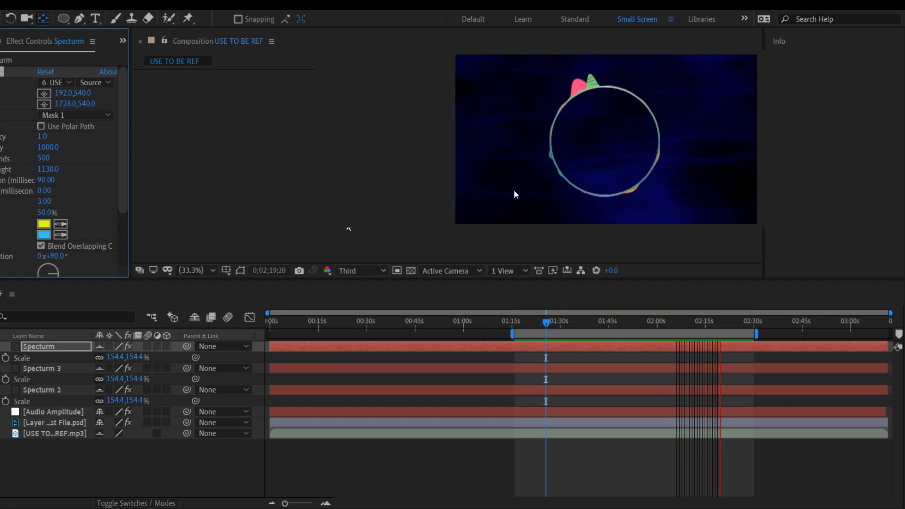
- Collapse the revealed scale properties of all three Specturm layers
click(0, 347)
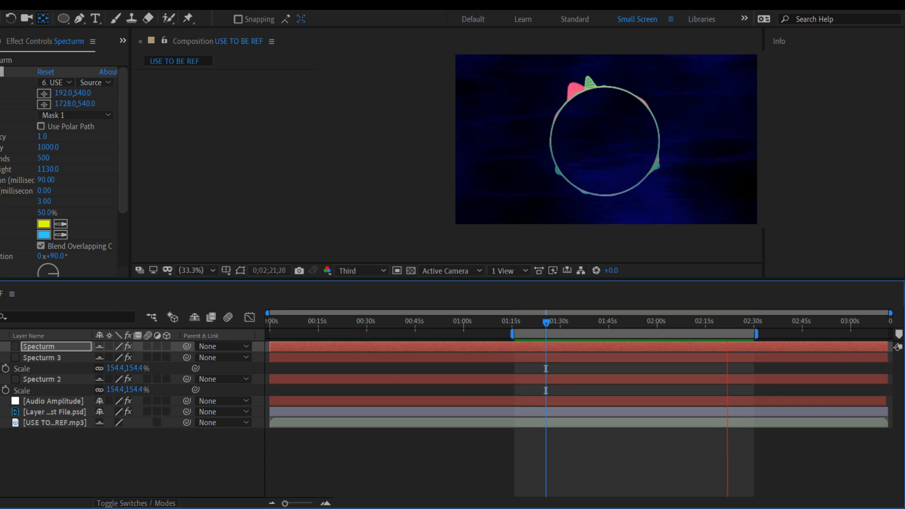
click(1, 357)
click(1, 369)
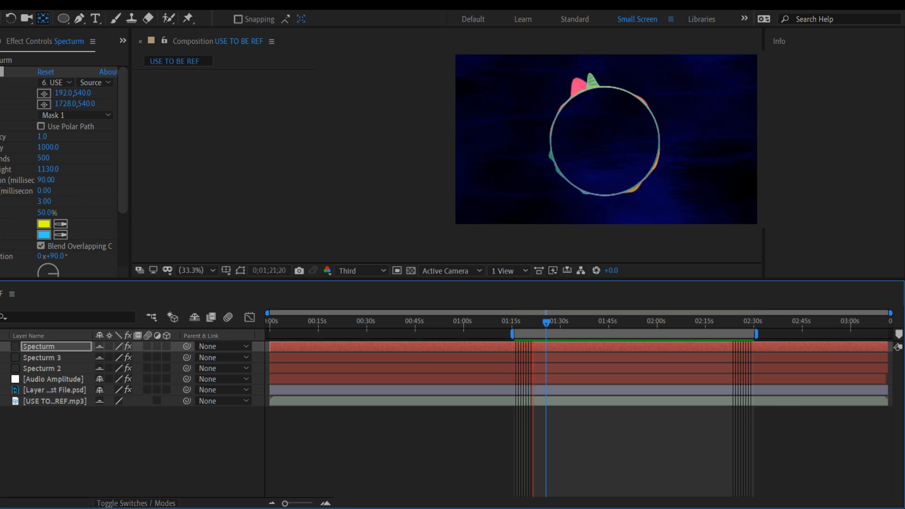
- Park the playhead at about 0;01;21;26 and add a ZILE text layer beside the spectrum ring
click(97, 19)
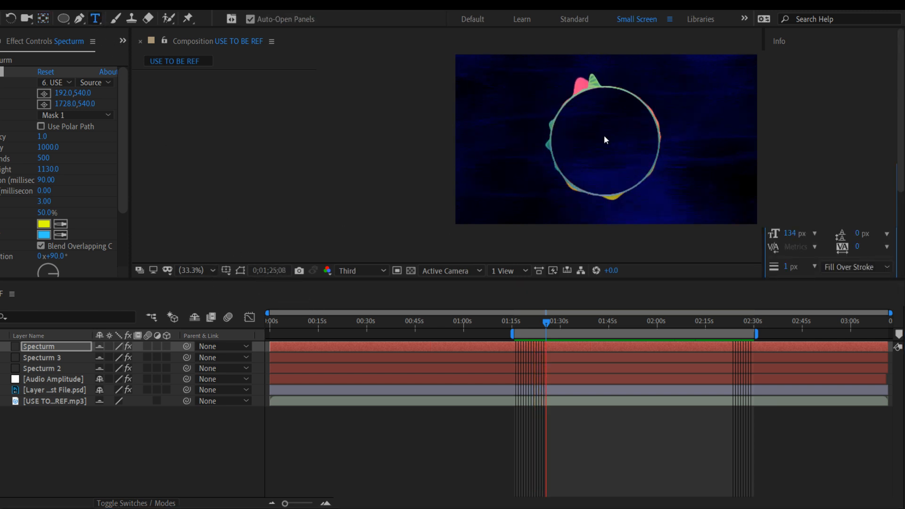
click(601, 148)
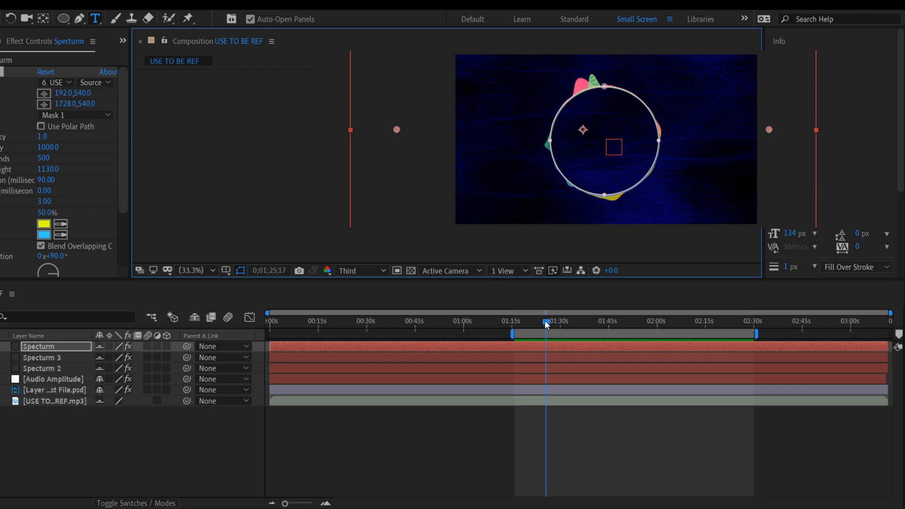
drag(547, 324, 532, 325)
key(v)
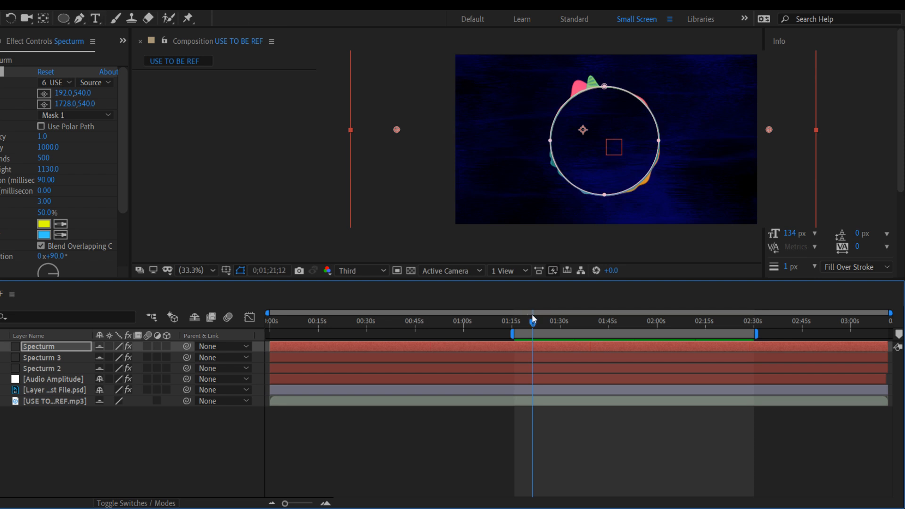
key(space)
key(space)
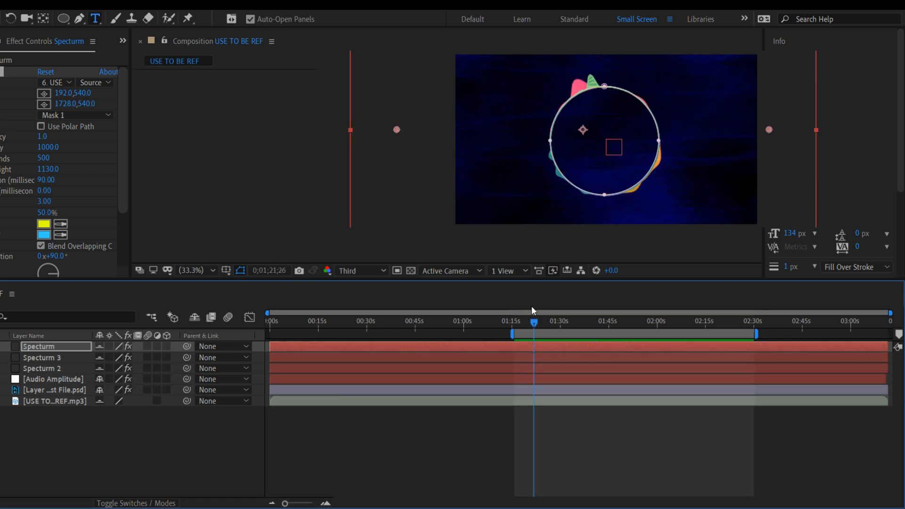
click(507, 154)
text(ZILE)
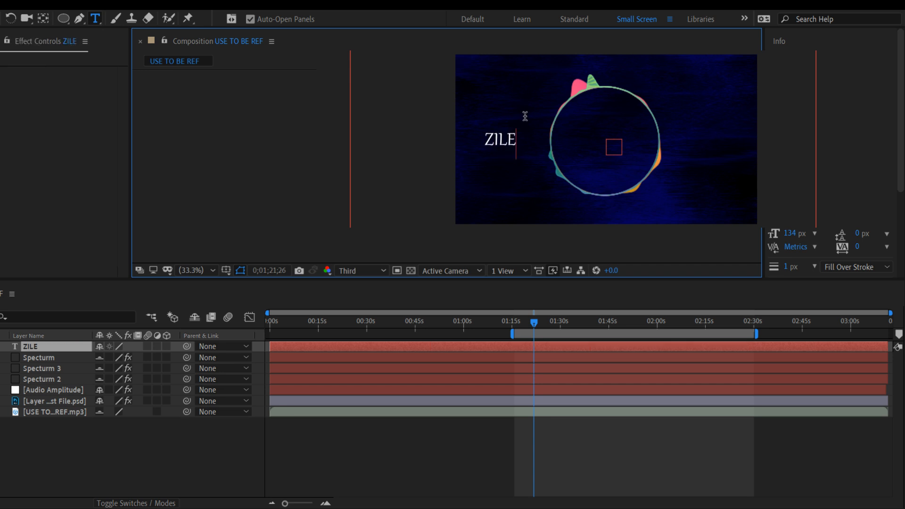
- Browse fonts for the whole ZILE text and apply an outlined, double-line capital typeface
key(ctrl+a)
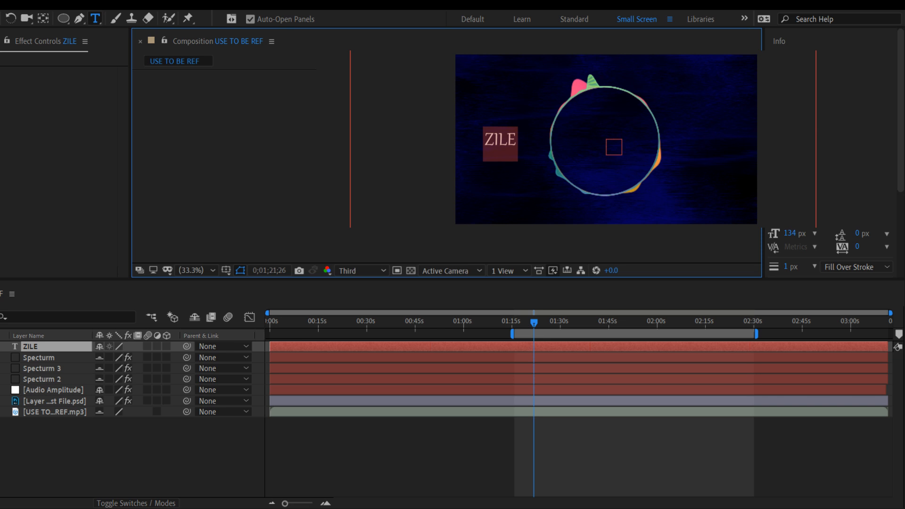
click(790, 234)
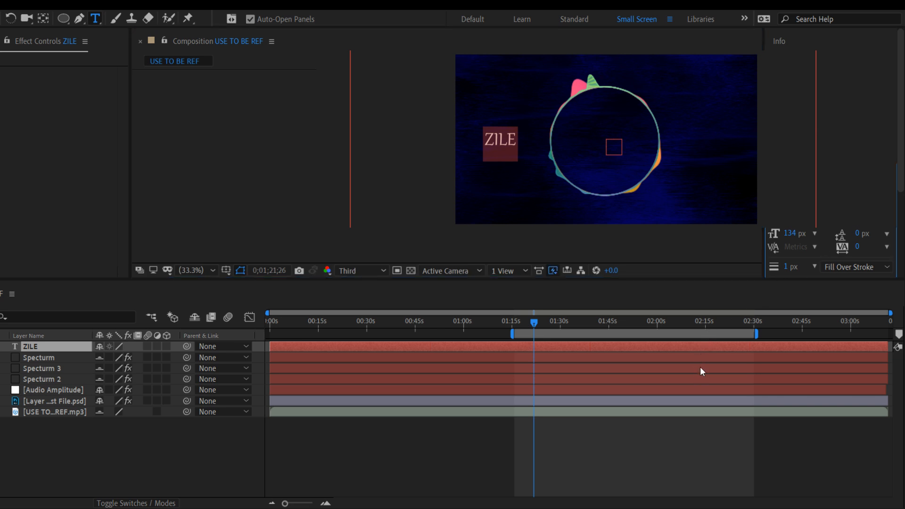
drag(701, 387, 700, 387)
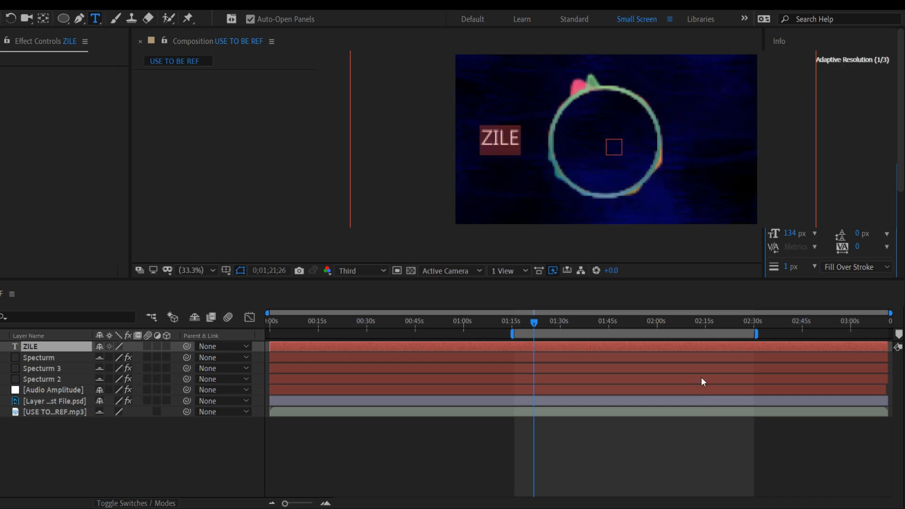
click(704, 378)
key(Down)
key(Down)
key(Down)
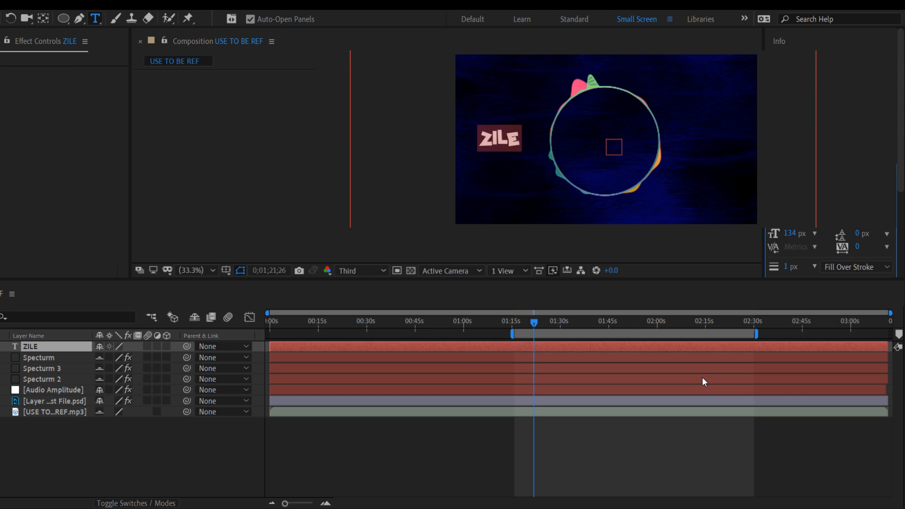
key(Down)
key(Down)
key(Down)
key(Down)
key(Down)
key(Down)
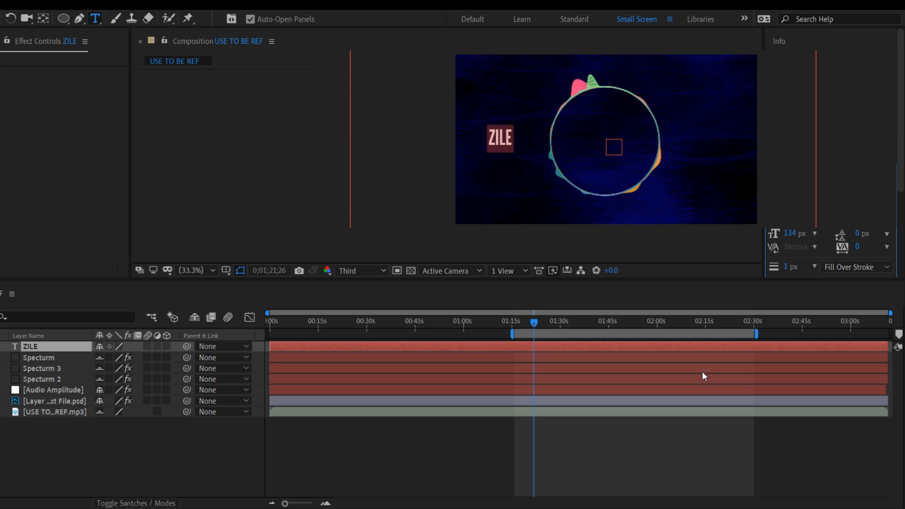
key(Down)
key(Down)
key(Down)
key(Down)
key(Down)
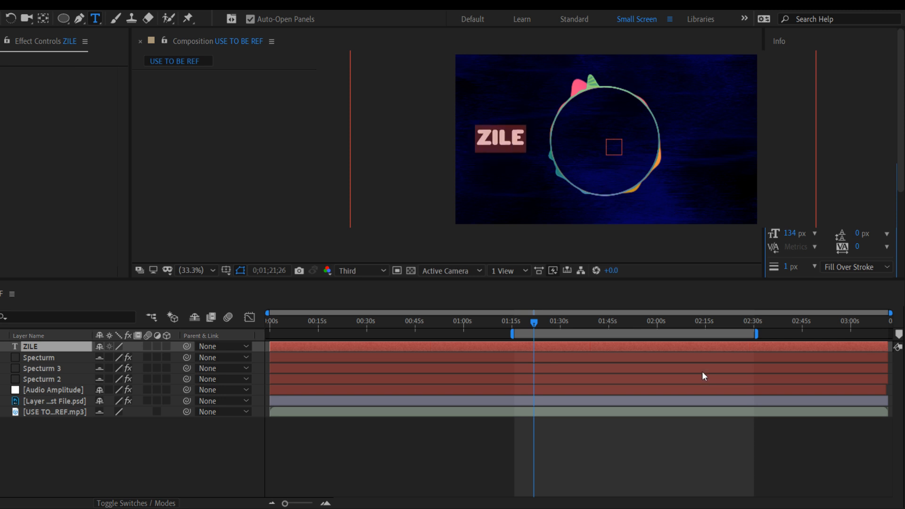
key(Down)
key(Down)
key(Down)
key(Down)
key(Down)
key(Down)
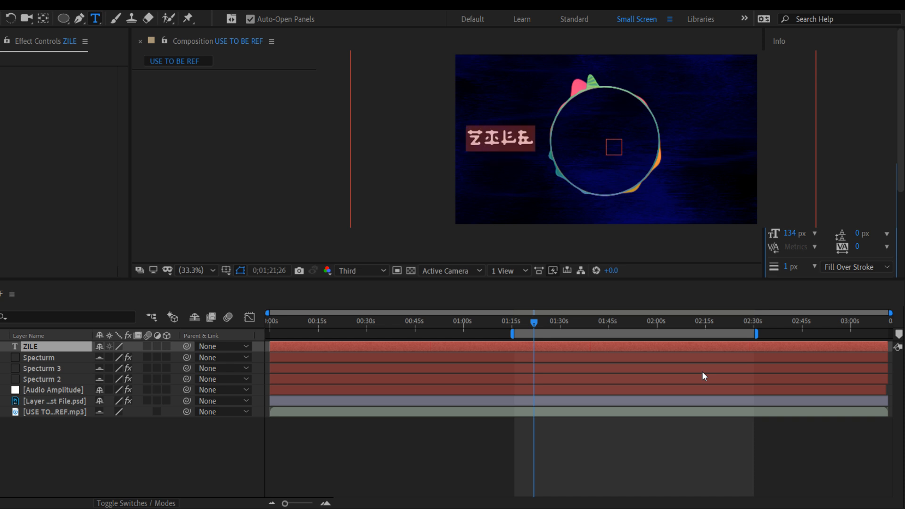
key(Down)
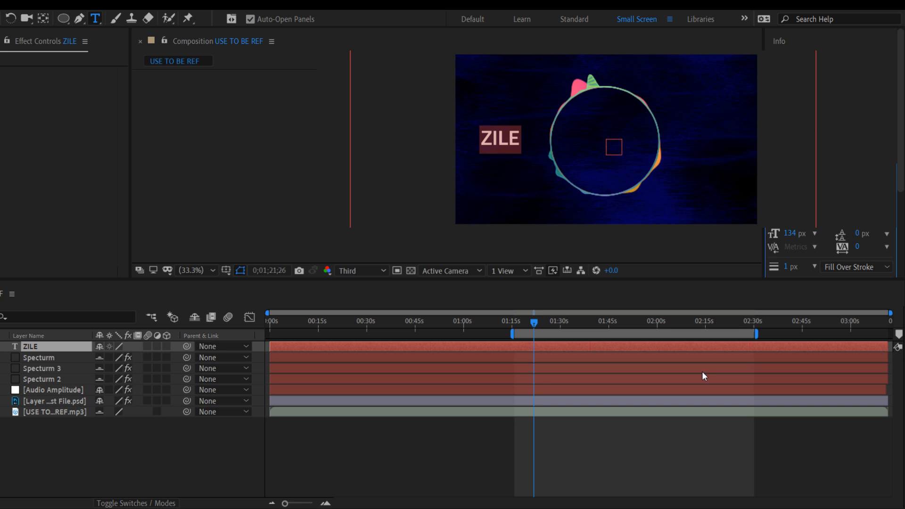
key(Down)
key(Down)
key(Down)
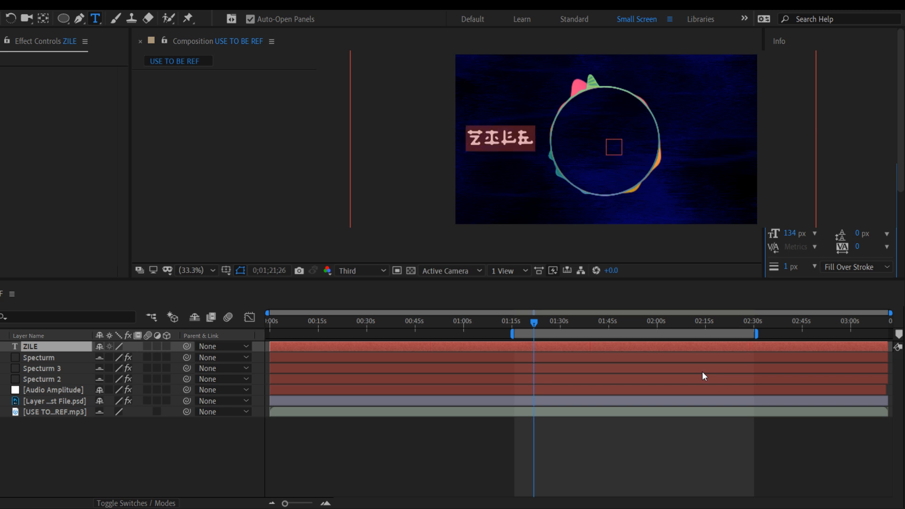
key(Down)
key(Down)
key(Down)
key(Down)
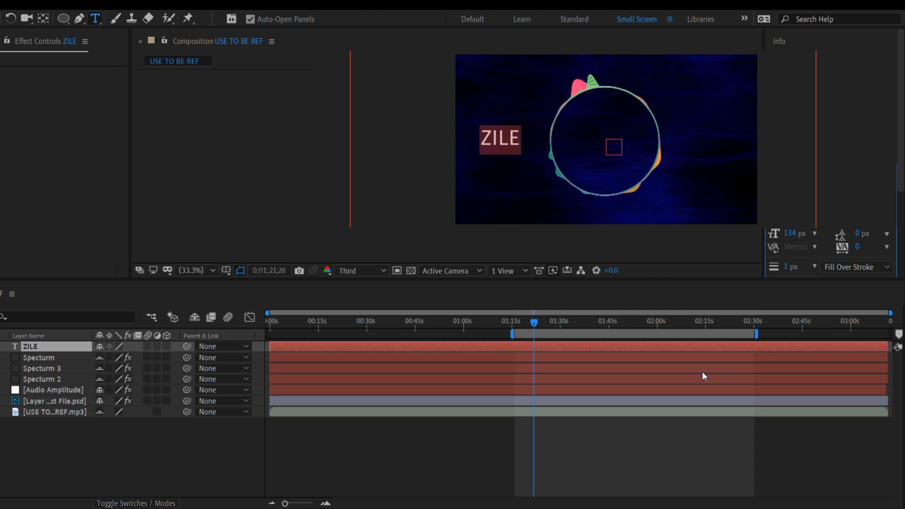
key(Down)
key(Down)
key(Down)
key(Down)
key(Down)
key(Down)
key(Down)
key(Down)
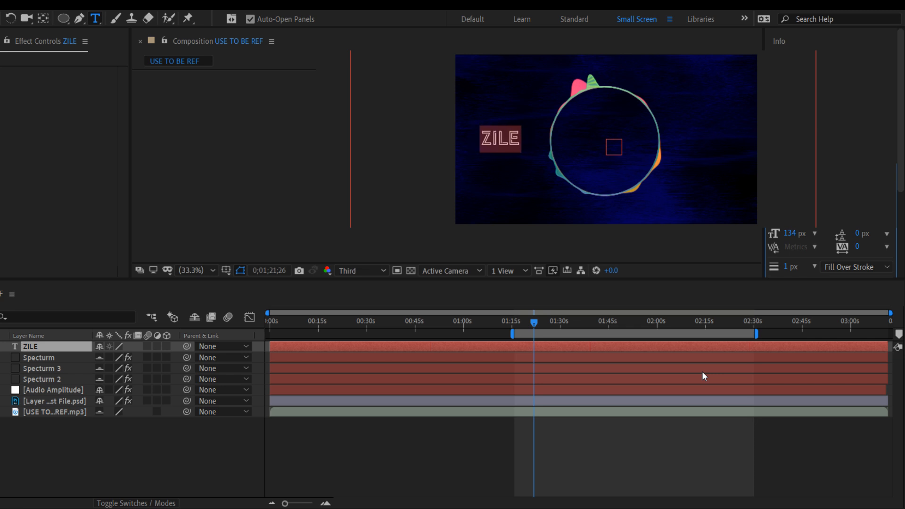
key(Down)
key(Return)
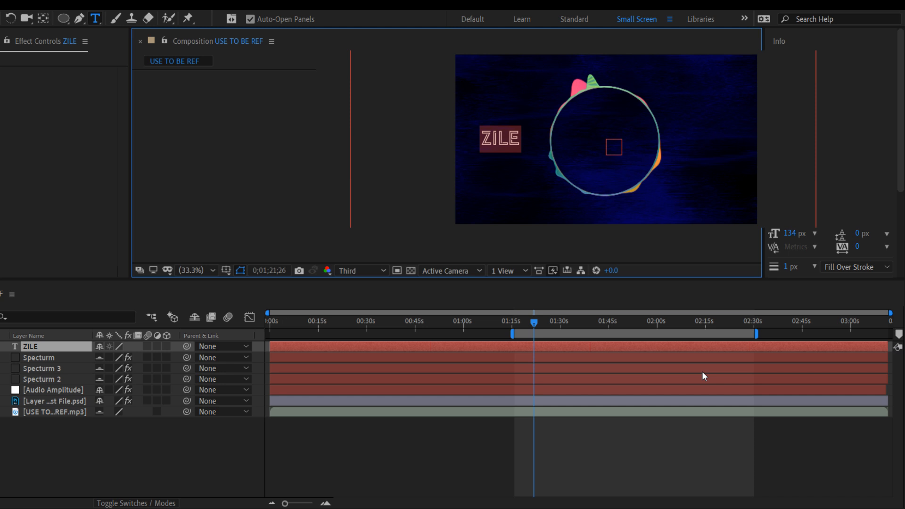
text(p)
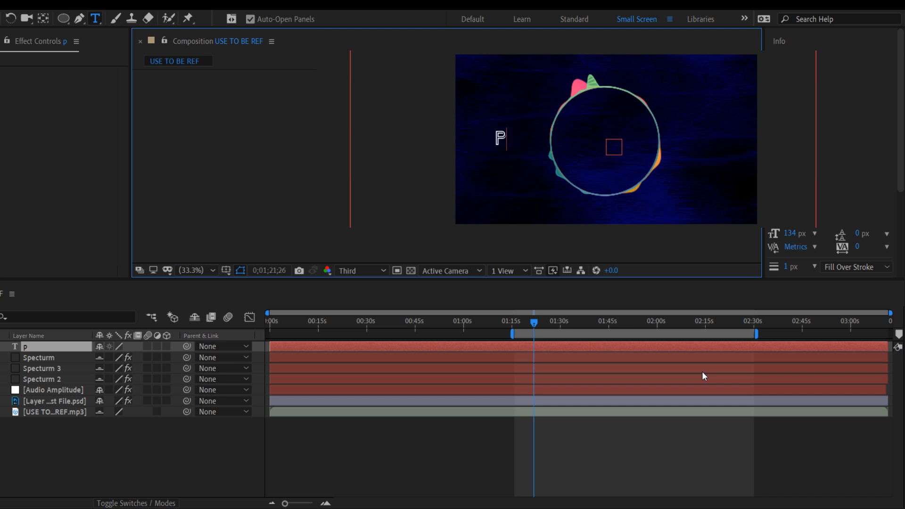
key(BackSpace)
text(ZILE)
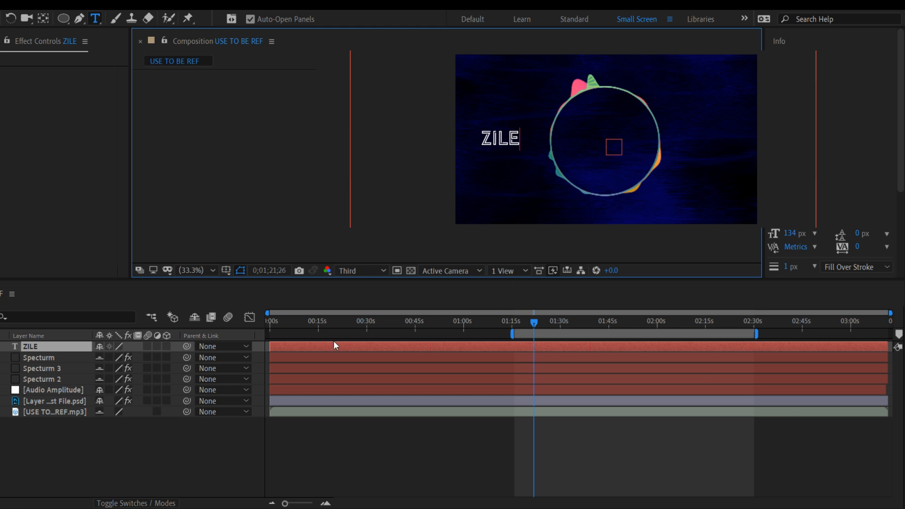
- Move the ZILE text into the middle of the spectrum ring, at position 952, 603
click(55, 358)
click(36, 346)
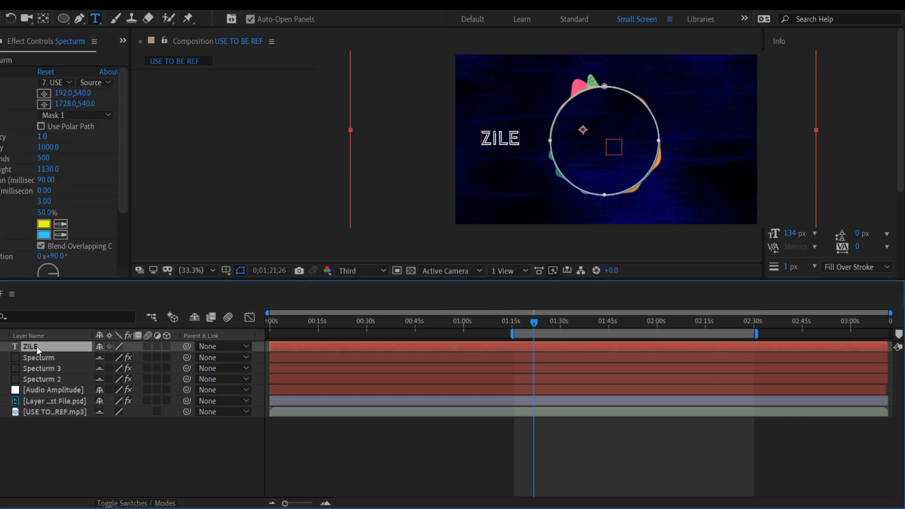
key(p)
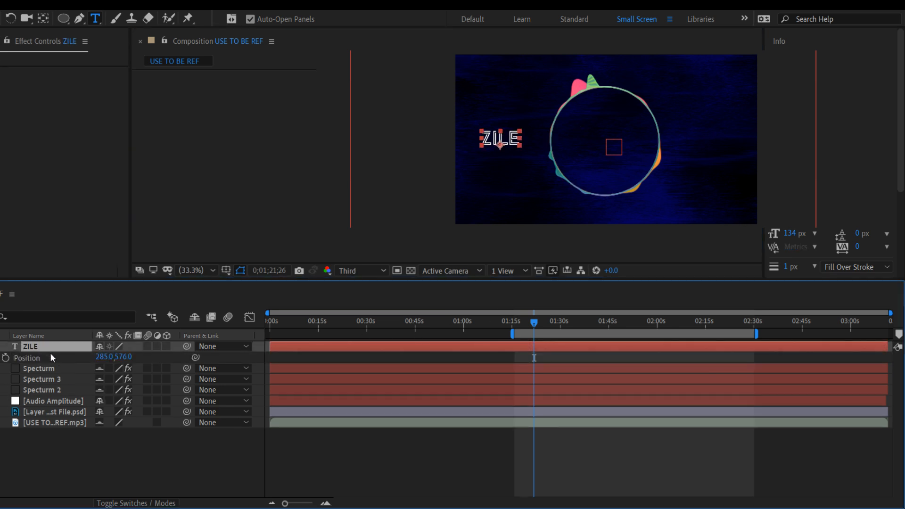
click(101, 357)
click(93, 361)
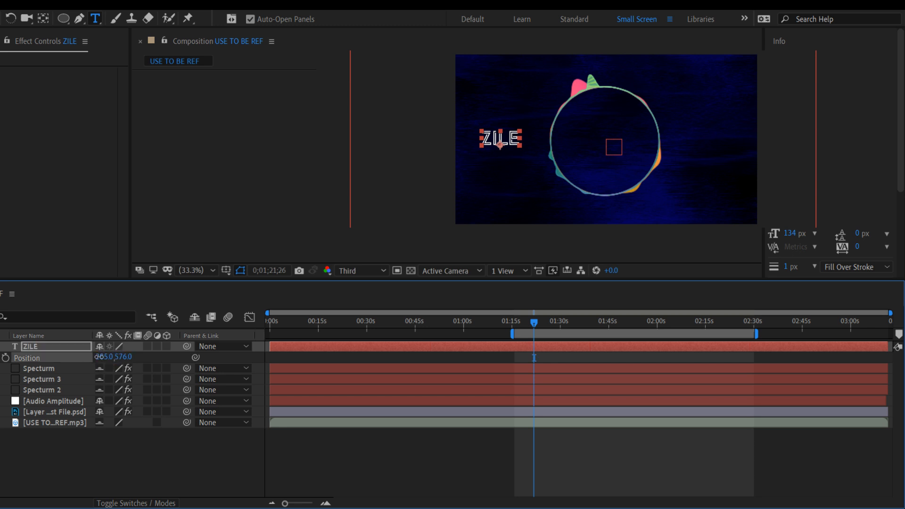
drag(99, 357, 485, 316)
key(Left)
key(Left)
key(Left)
key(Left)
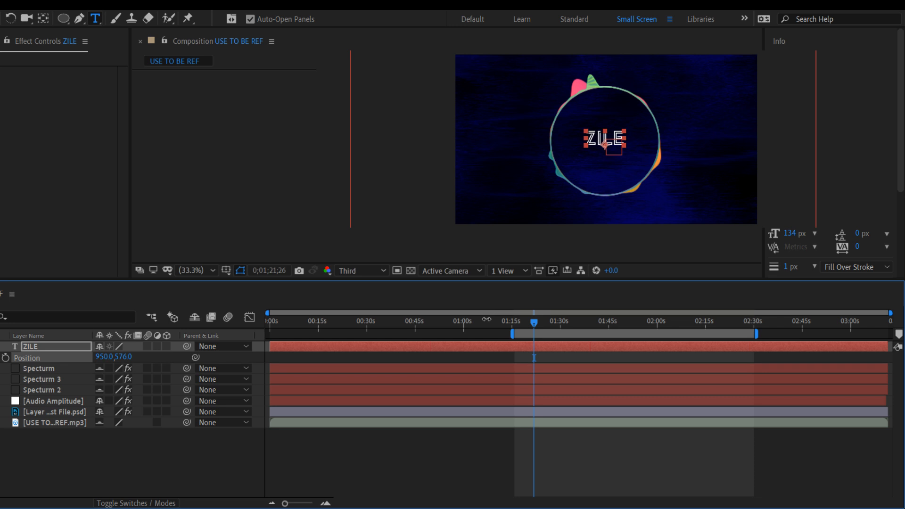
drag(122, 359, 135, 359)
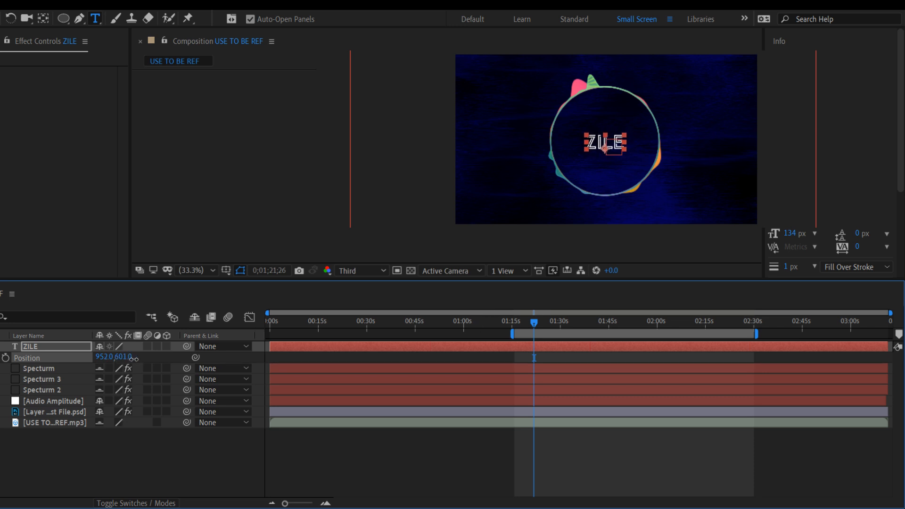
- Scale the ZILE text to 122% and color it bright cyan
click(36, 349)
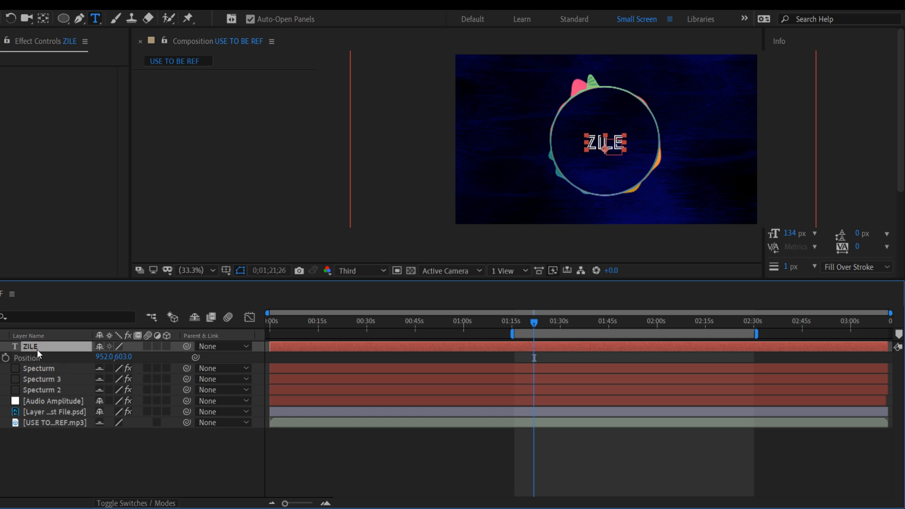
key(s)
drag(117, 357, 127, 362)
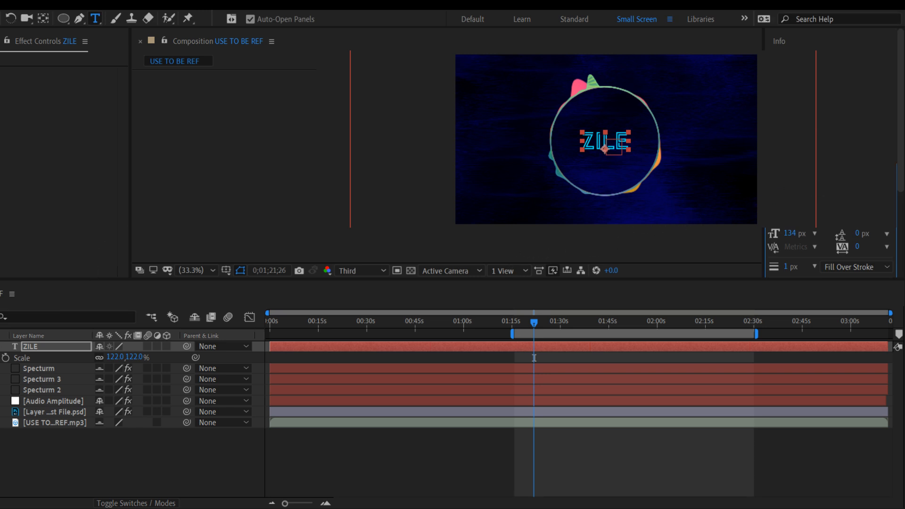
key(v)
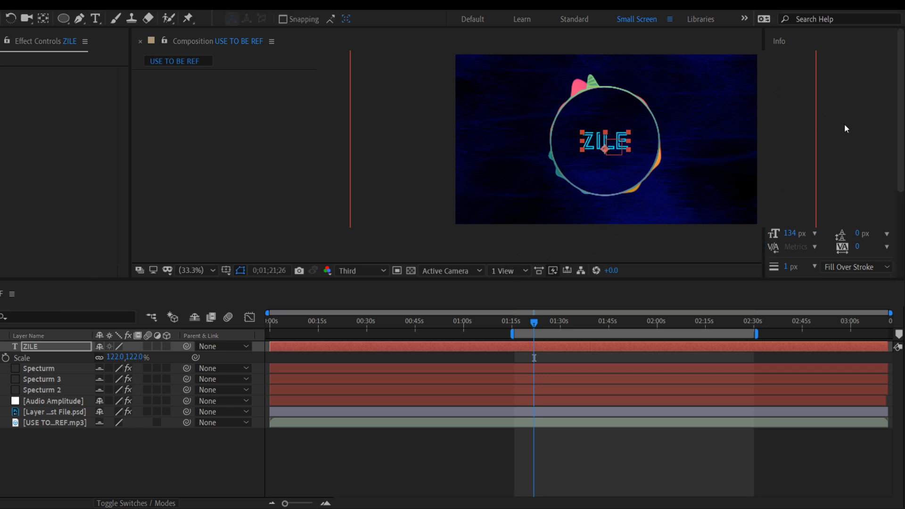
- Search the effects and presets for ramp, and look through the text and color presets for the ZILE layer
click(847, 144)
click(613, 142)
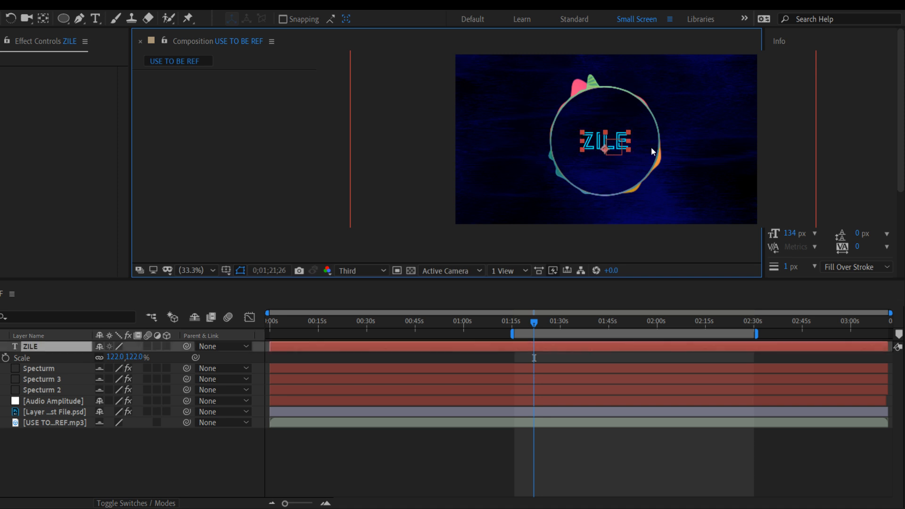
click(783, 94)
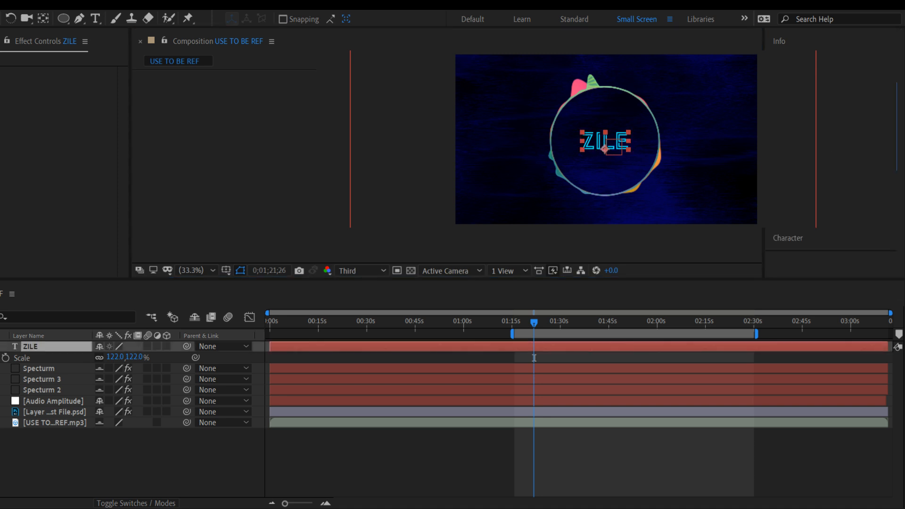
key(BackSpace)
text(ramp)
key(BackSpace)
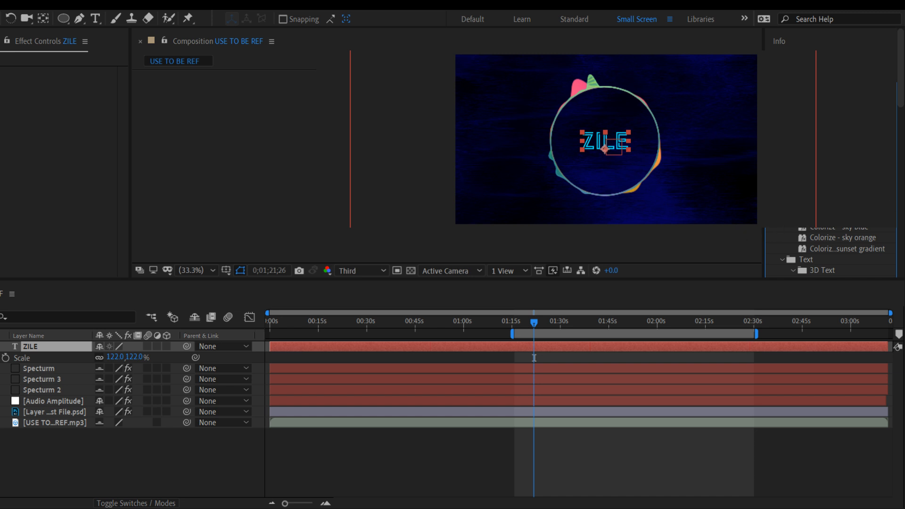
scroll(898, 114, down, 5)
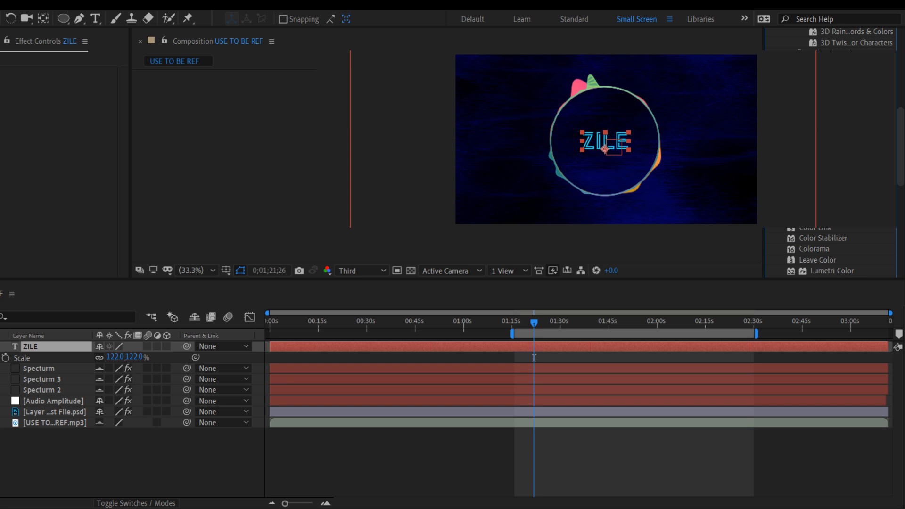
drag(901, 181, 900, 159)
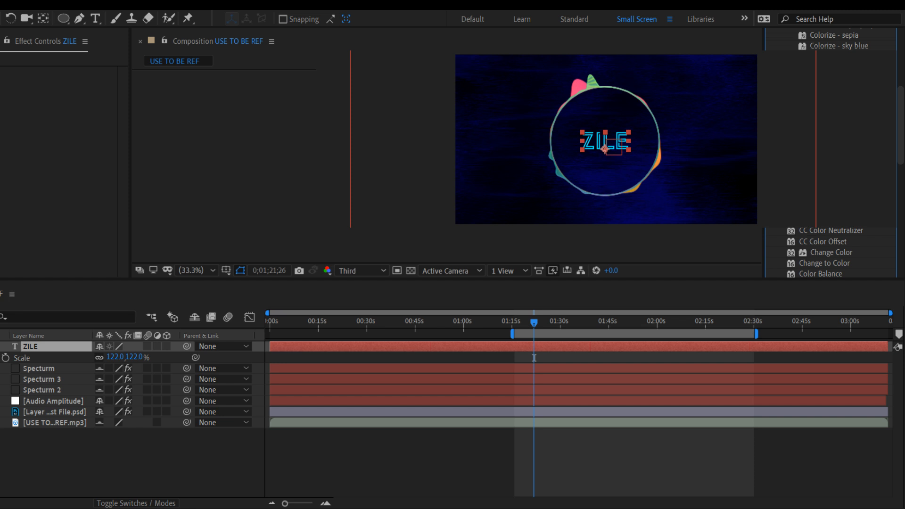
- Try a multicolored fill-and-stroke text preset on the ZILE layer, and undo it
drag(531, 265, 355, 284)
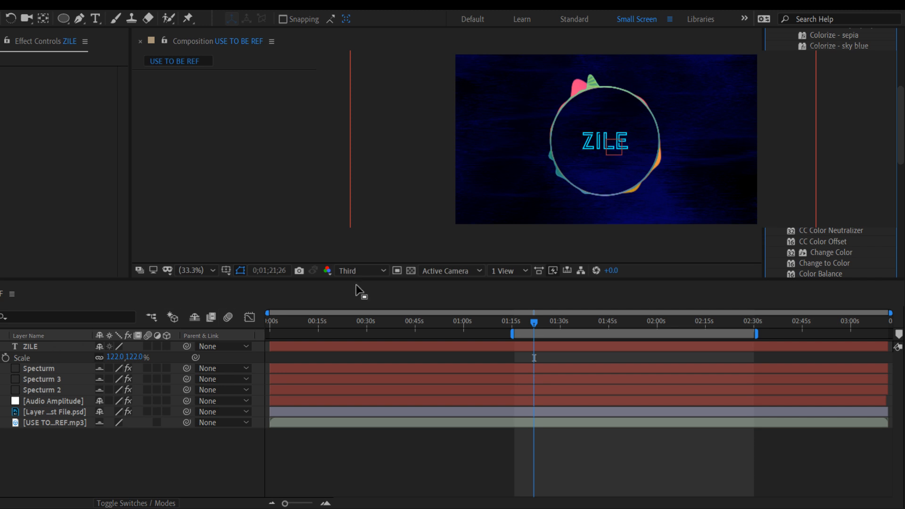
drag(902, 156, 40, 349)
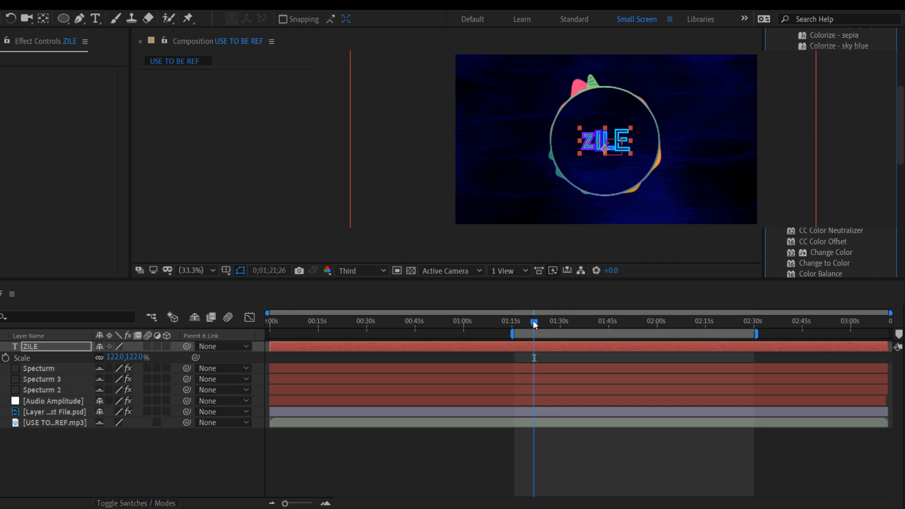
drag(534, 322, 554, 319)
key(ctrl+z)
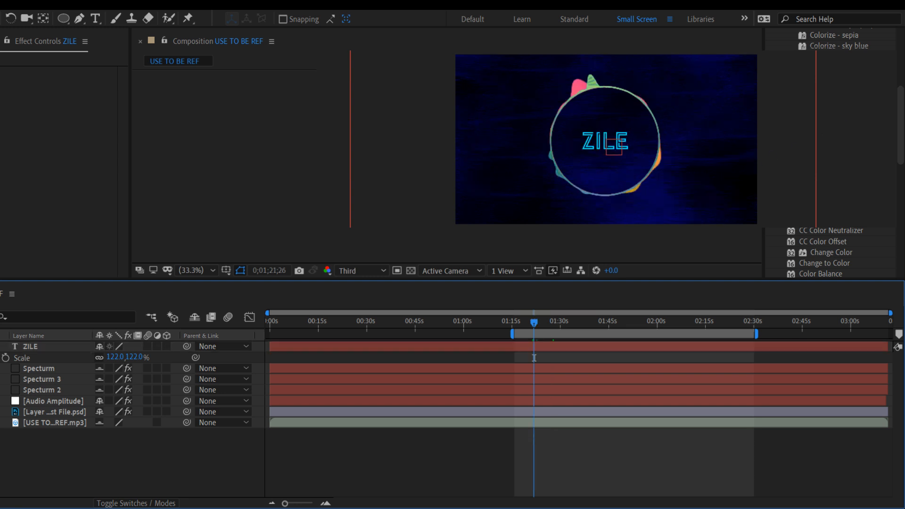
- Apply the wiggling hue and stroke text preset to the ZILE layer and preview its animation
click(31, 347)
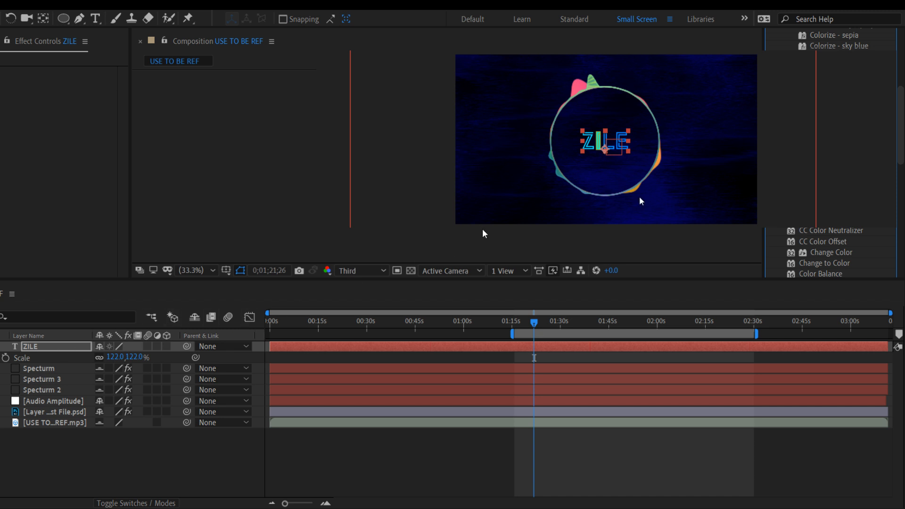
key(space)
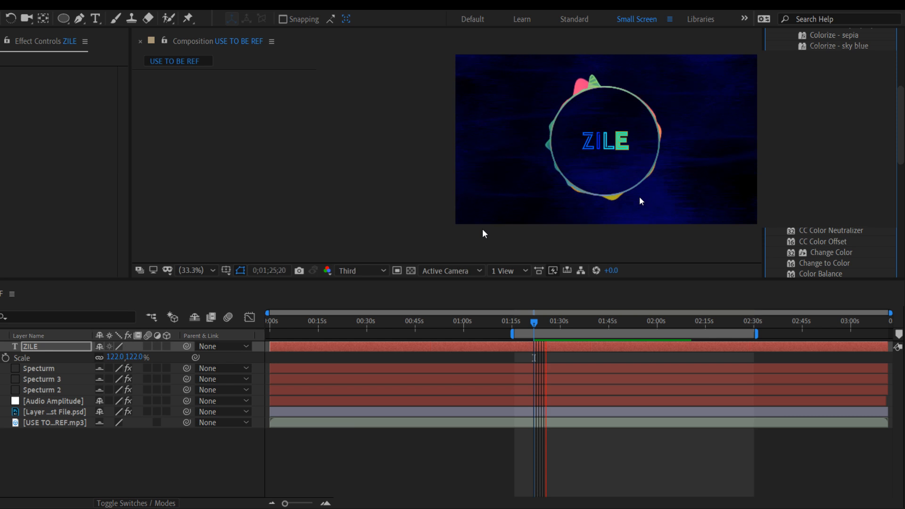
key(space)
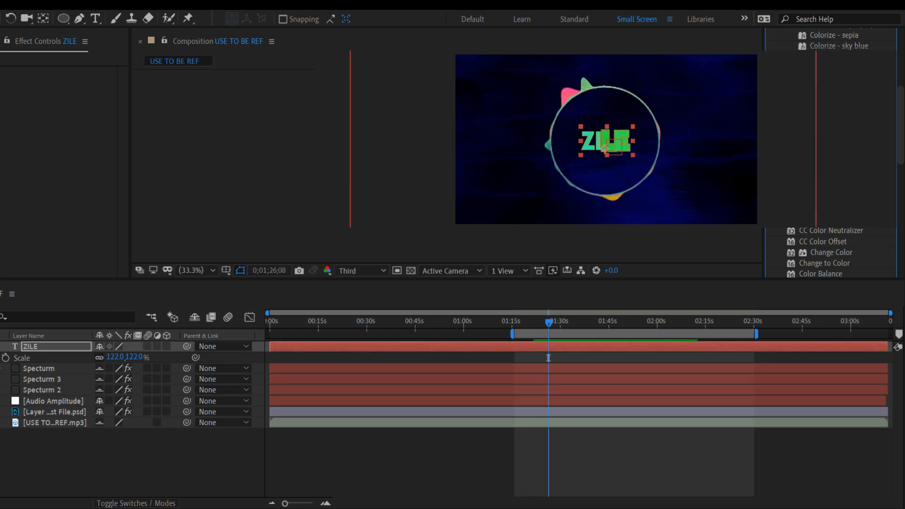
- Examine ZILE's transform properties and its Base Stroke and Wiggle Hue/Stroke text animators, and preview the animation further along the timeline
click(548, 358)
key(s)
click(1, 346)
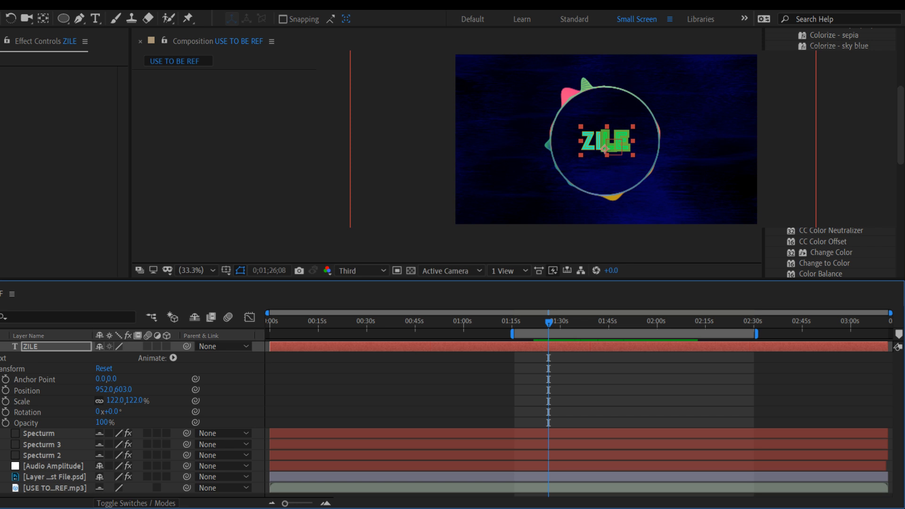
click(1, 369)
click(1, 358)
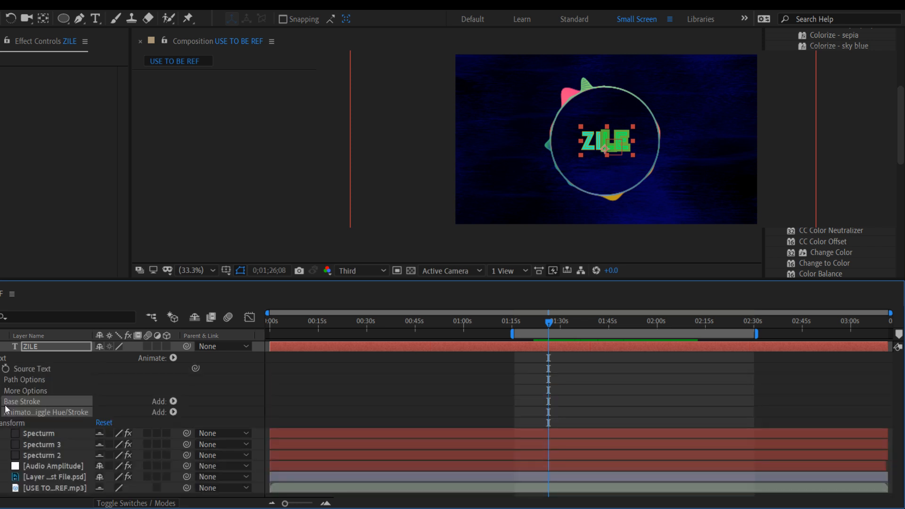
click(1, 358)
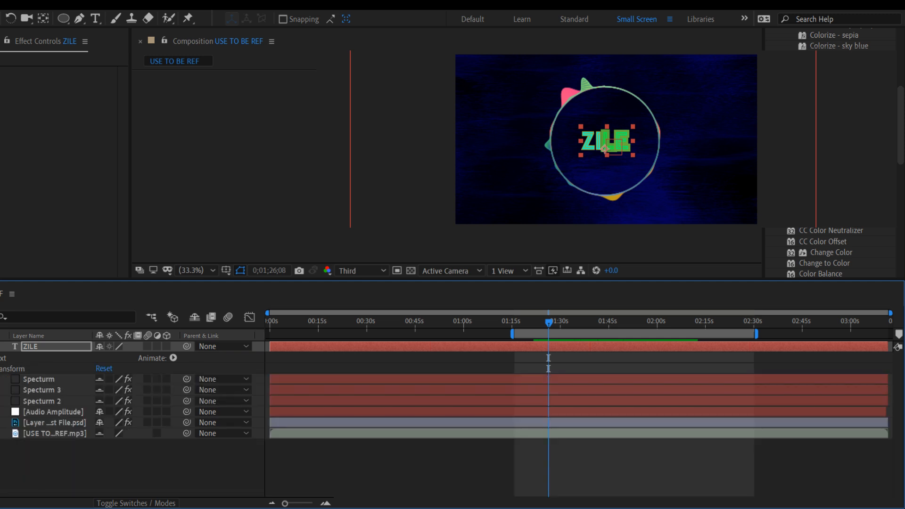
click(1, 369)
click(1, 369)
click(1, 358)
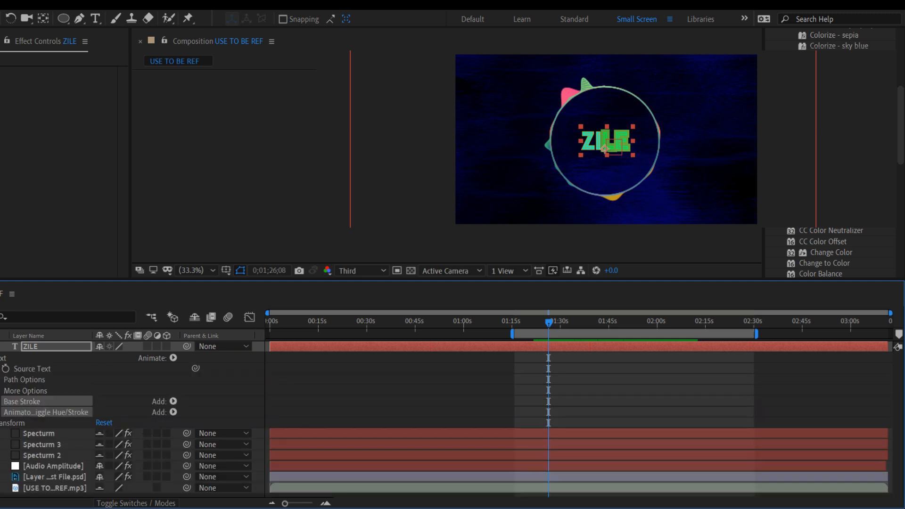
click(1, 358)
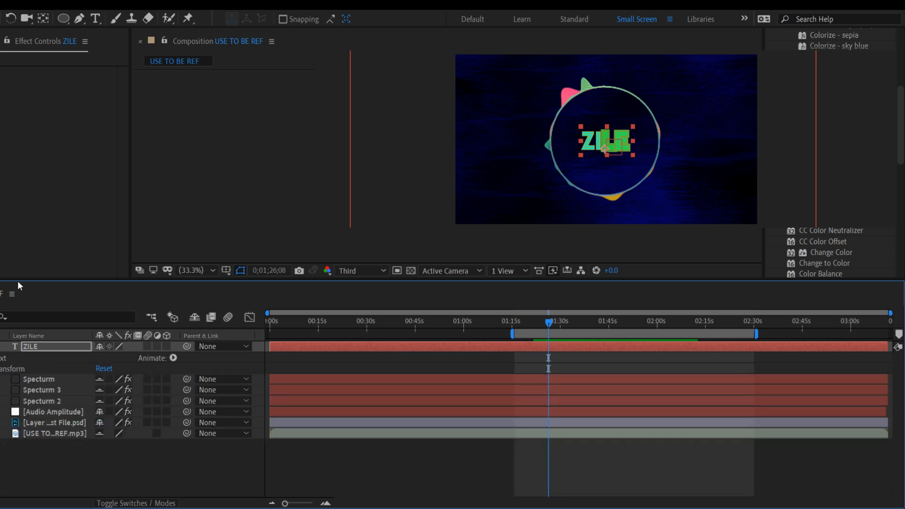
key(space)
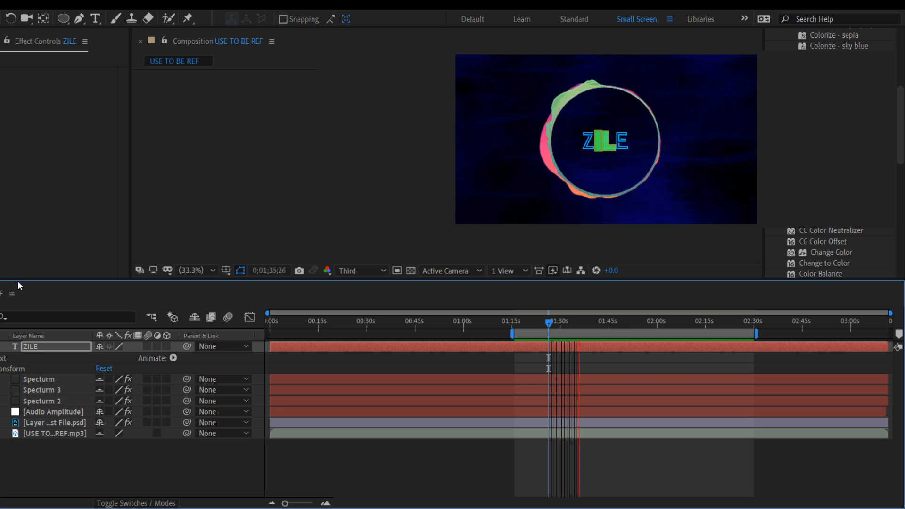
key(space)
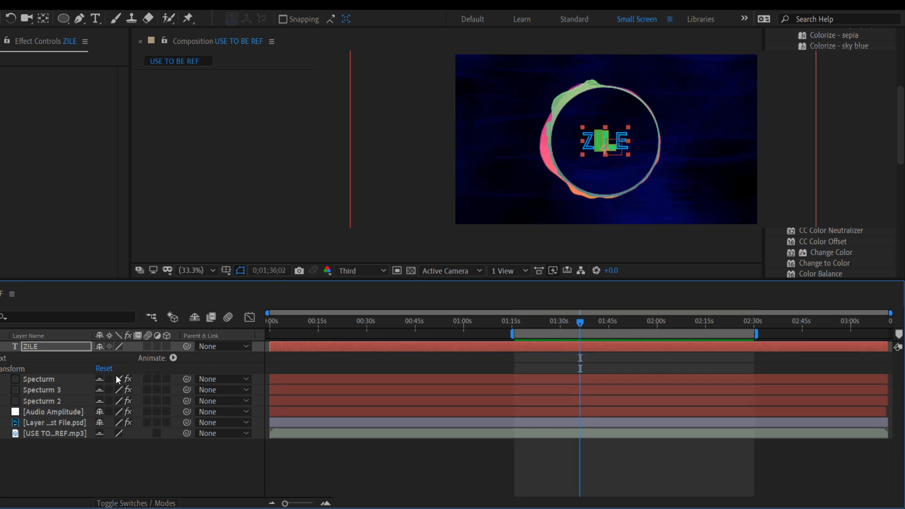
- Set the Stroke Hue of ZILE's Wiggle Hue/Stroke animator to 0°
click(150, 359)
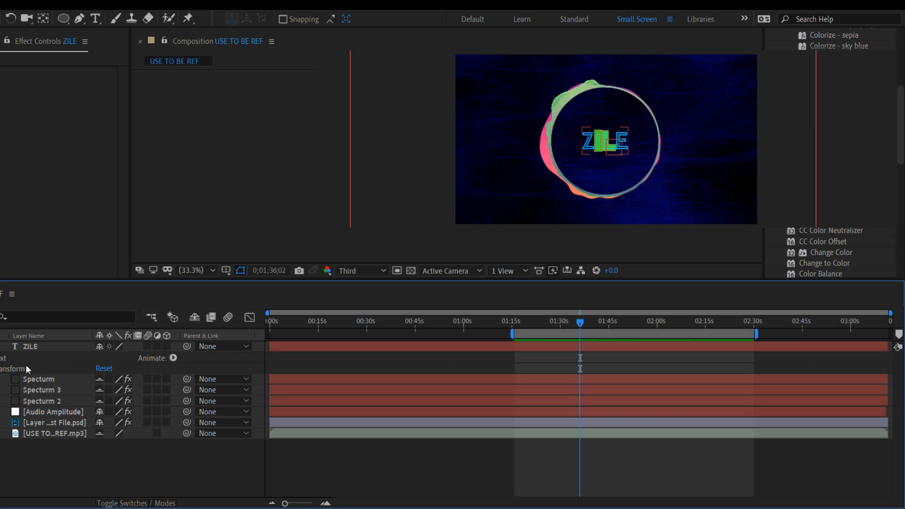
click(8, 348)
click(1, 370)
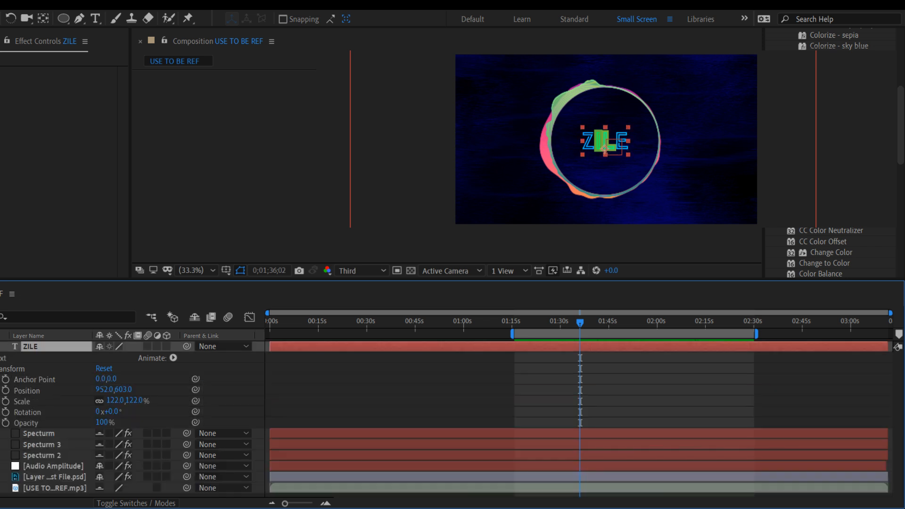
click(1, 358)
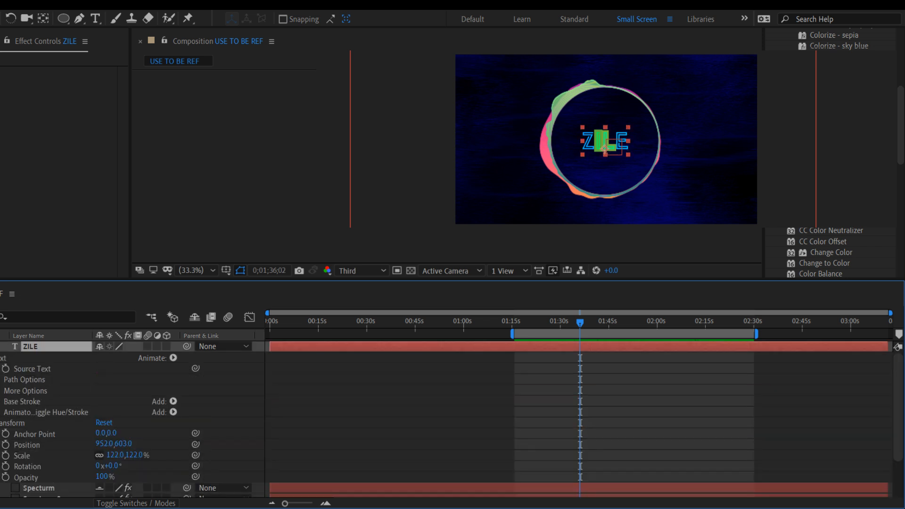
click(1, 413)
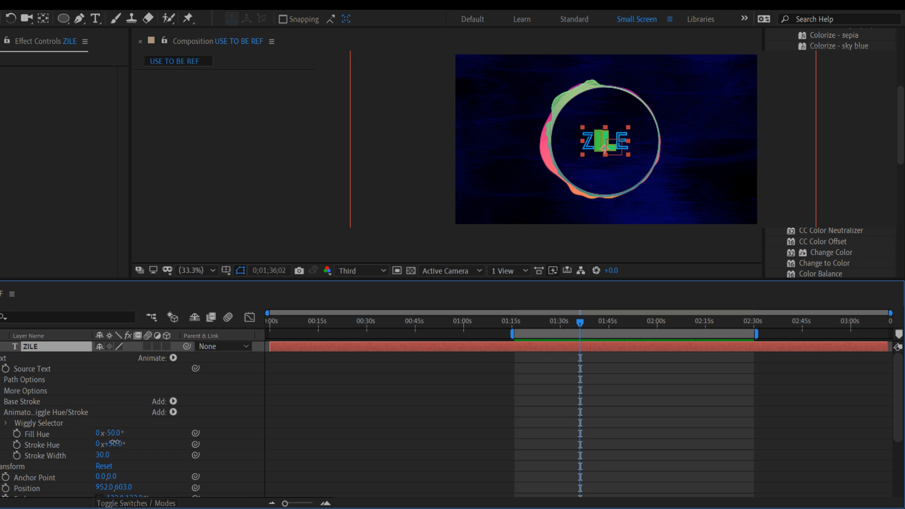
key(Return)
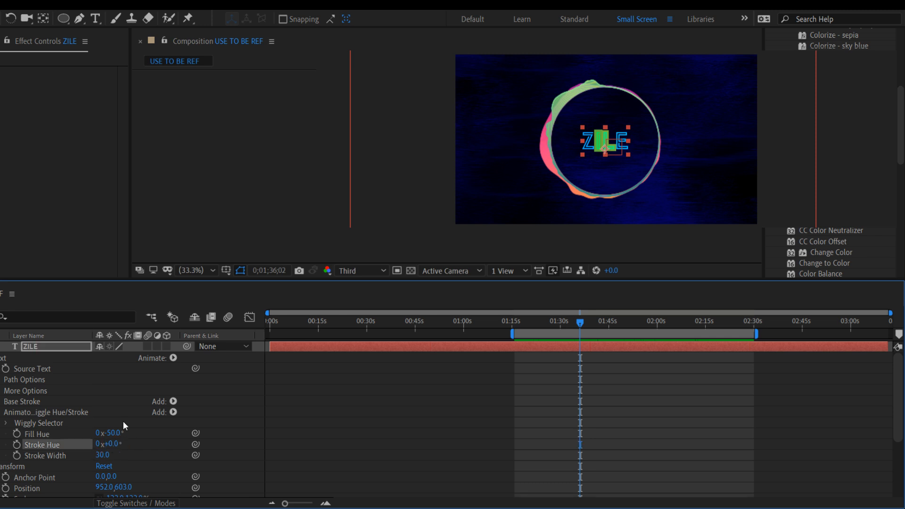
- Preview the adjusted ZILE animation, undo the hue and stroke animators, and play back the plain cyan title
key(space)
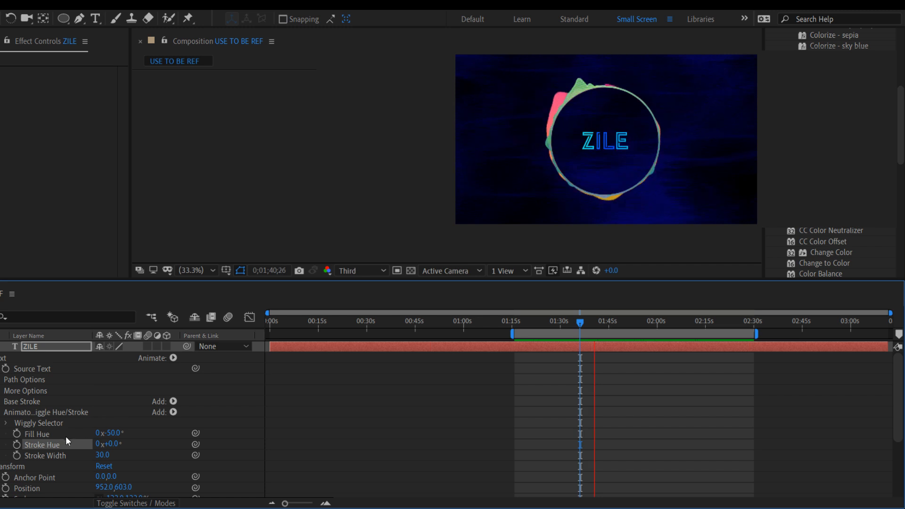
click(41, 424)
click(41, 412)
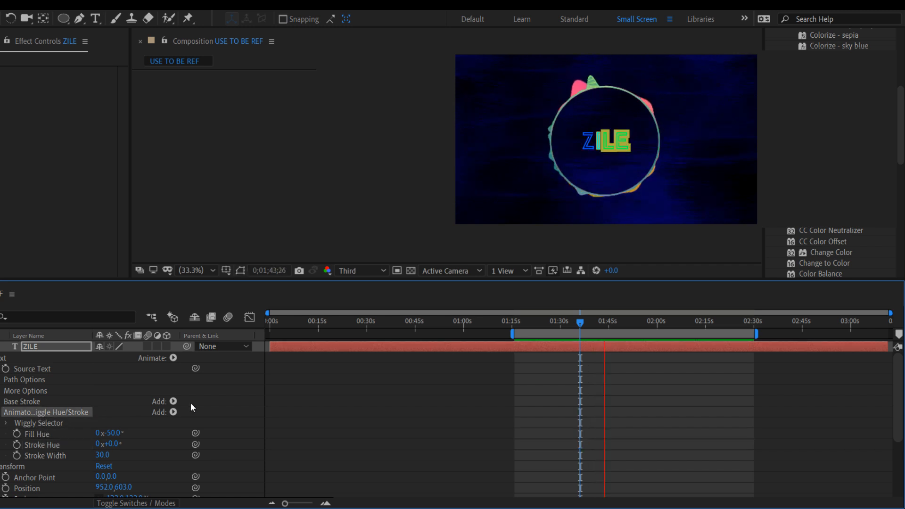
click(39, 434)
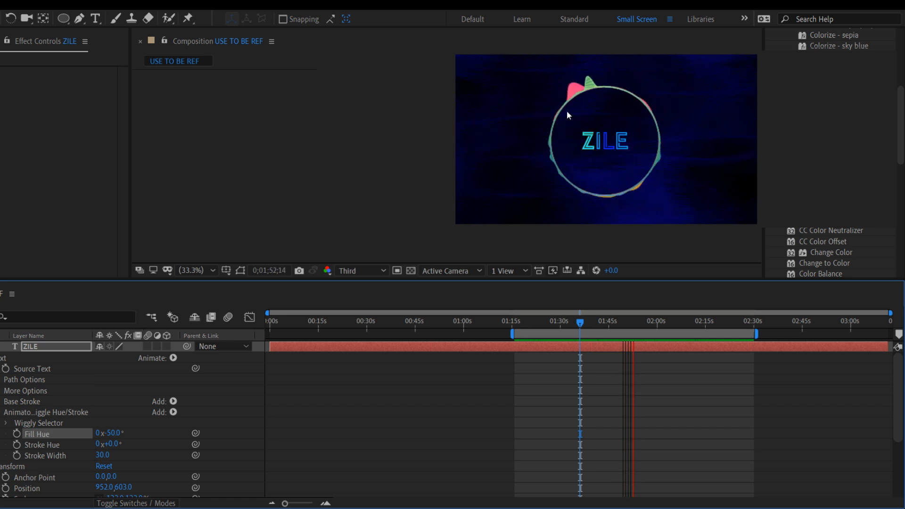
key(ctrl+z)
key(ctrl+z)
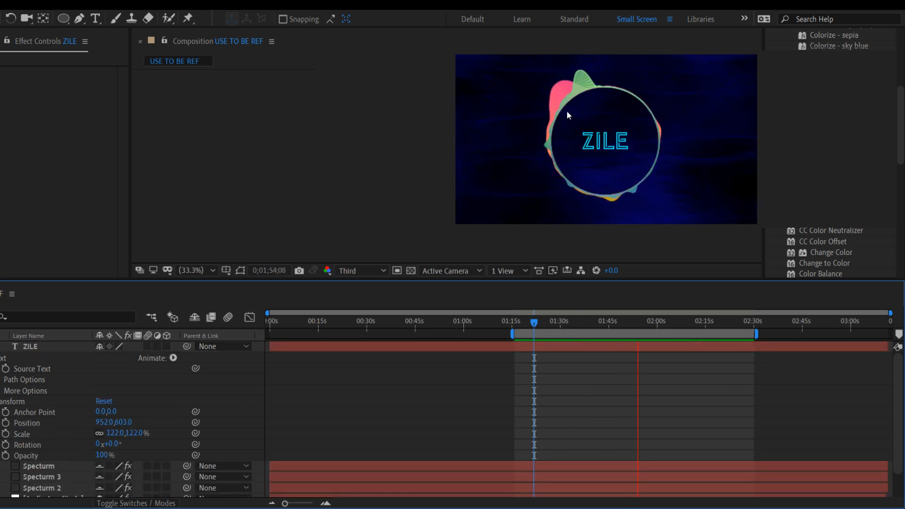
key(space)
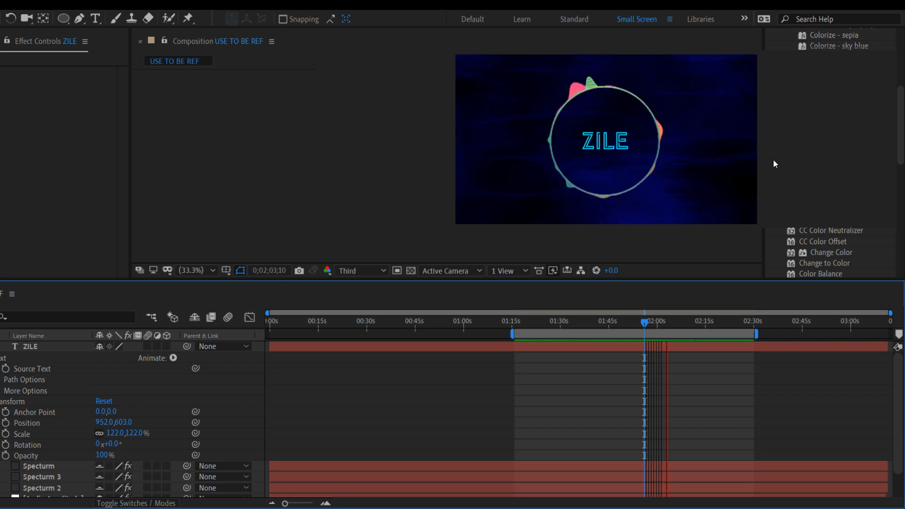
key(space)
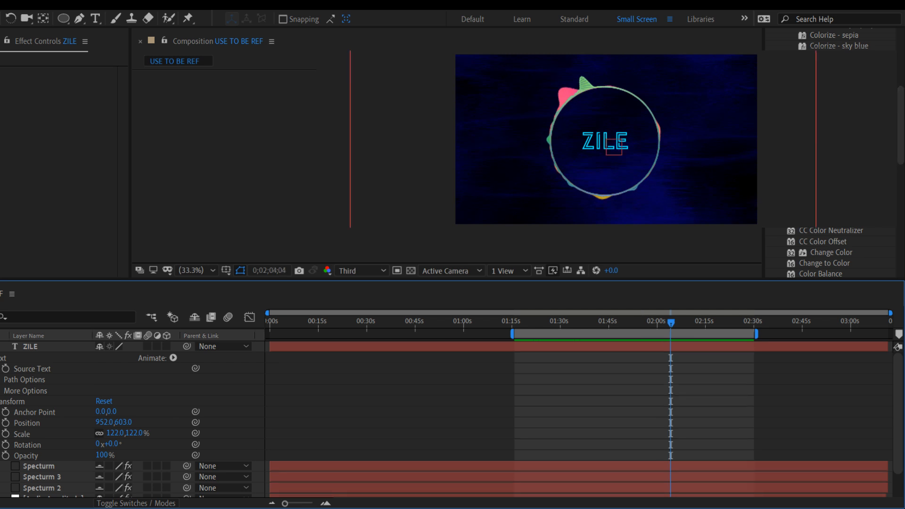
- Apply a red-and-white fill color animation preset to the ZILE text at 0;02;04;04, preview it and expand its animators
click(879, 136)
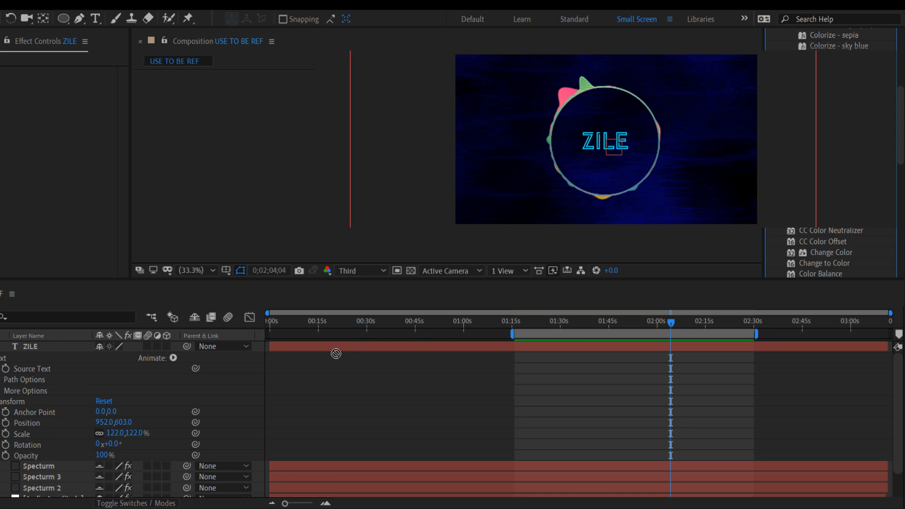
click(33, 347)
key(ctrl+v)
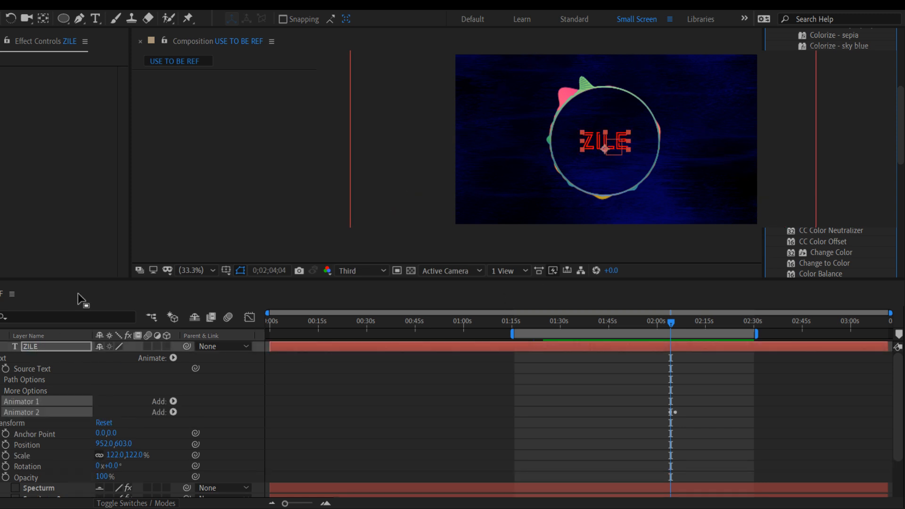
key(space)
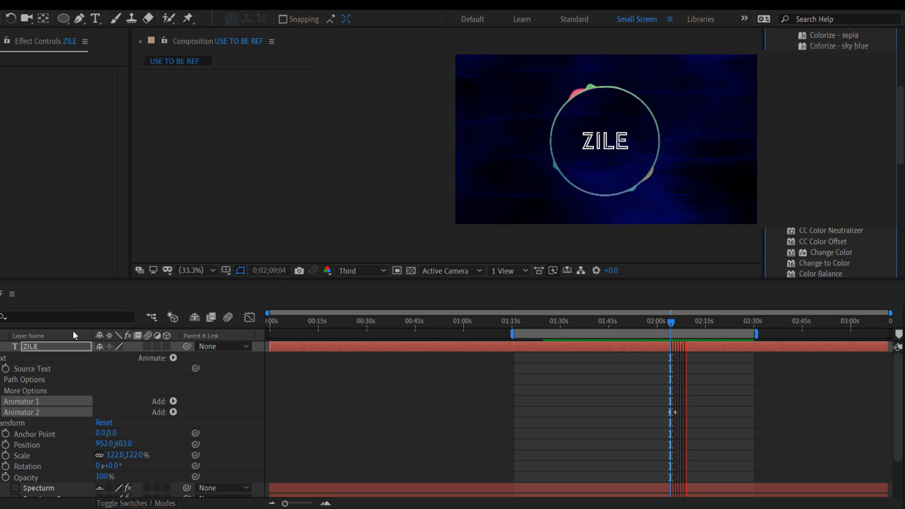
click(0, 412)
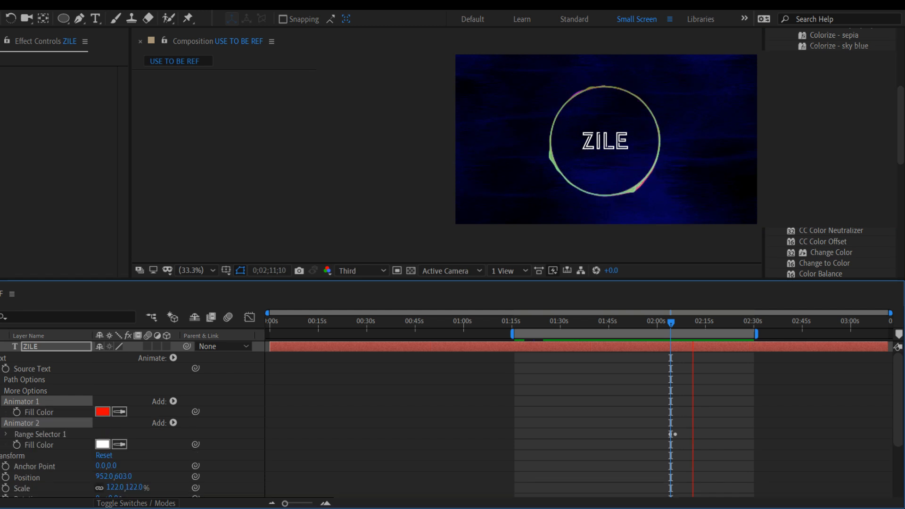
click(0, 424)
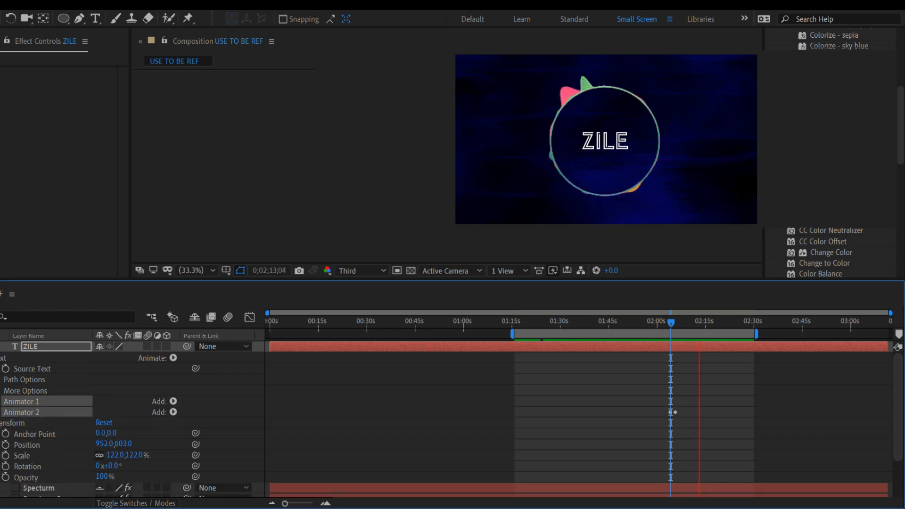
click(0, 404)
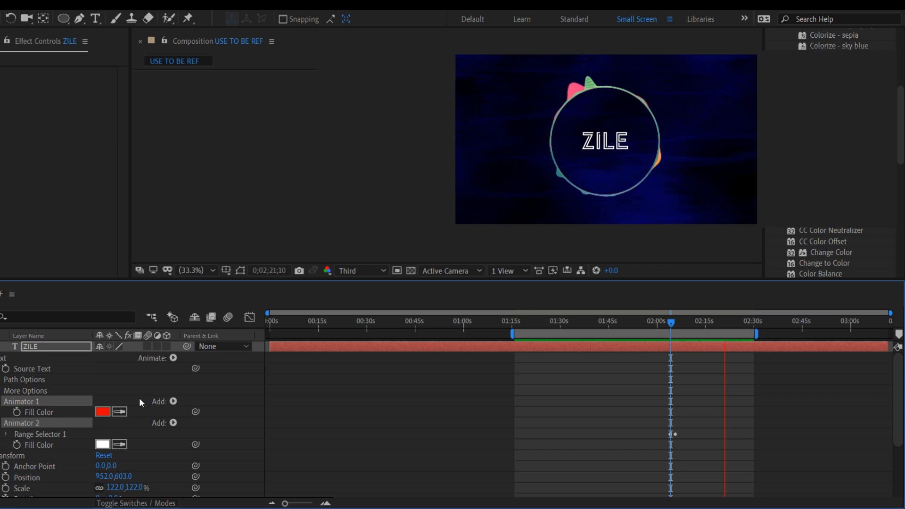
- Sample pink from the spectrum for the Fill Color of ZILE's Animator 1 and spectrum green for Animator 2's Fill Color
key(space)
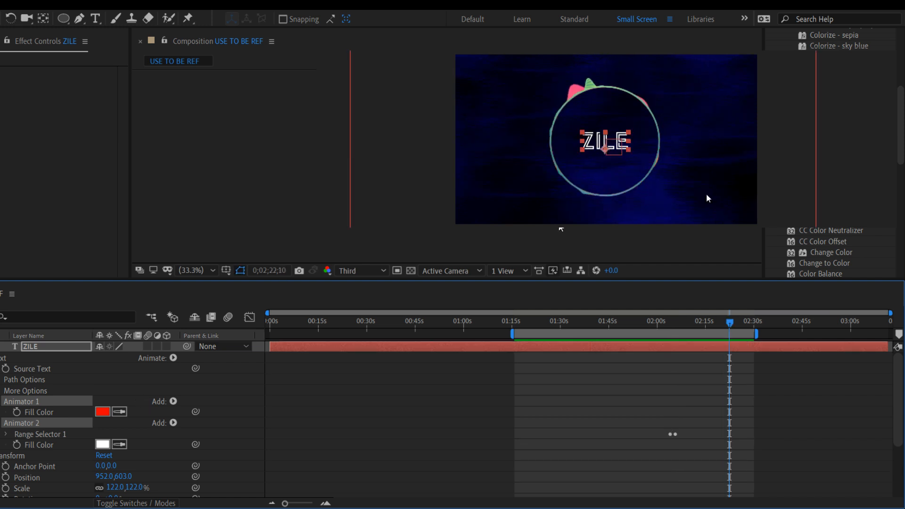
click(119, 412)
click(573, 88)
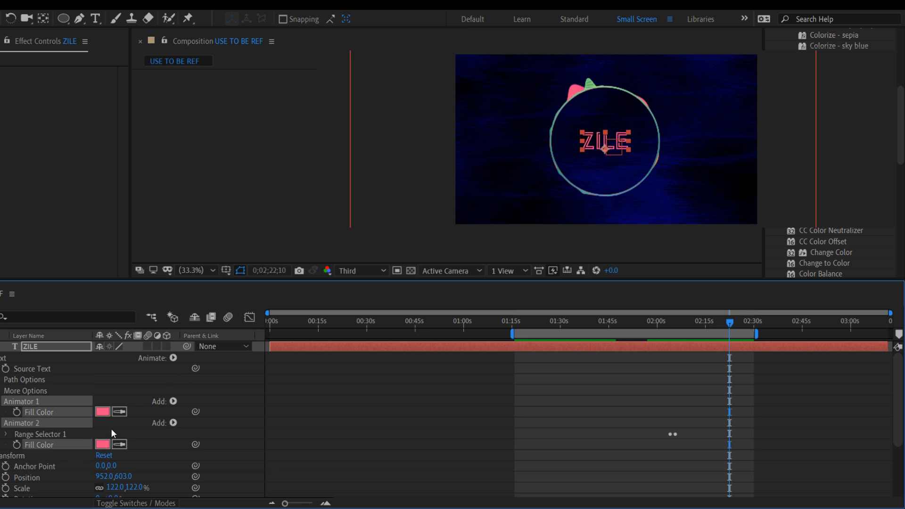
click(595, 87)
click(44, 390)
click(83, 410)
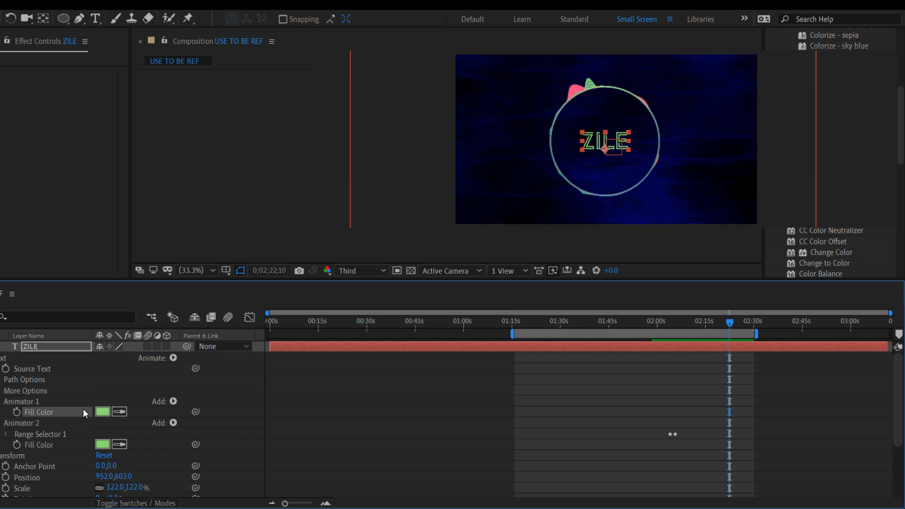
click(119, 412)
click(569, 89)
- Check the Start, End and Offset values in Animator 2's Range Selector 1 and collapse both ZILE animators
click(6, 433)
click(5, 434)
click(5, 434)
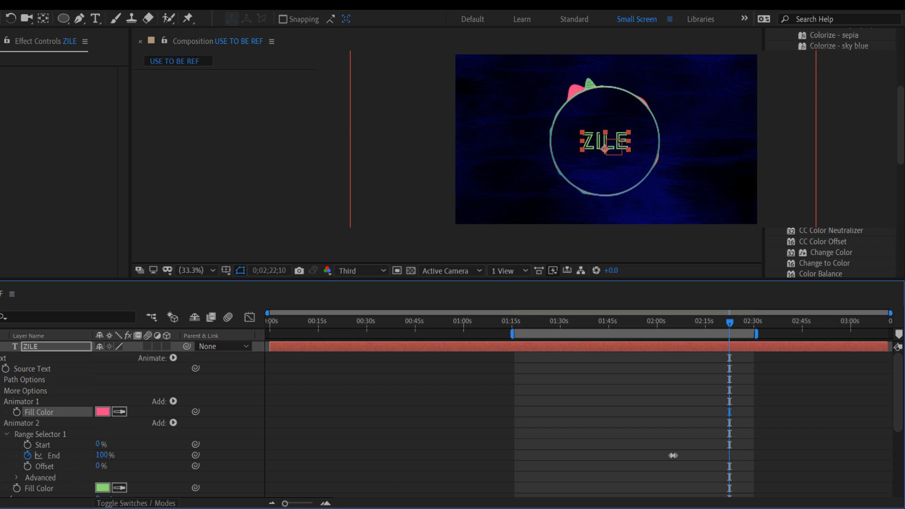
key(Delete)
click(0, 413)
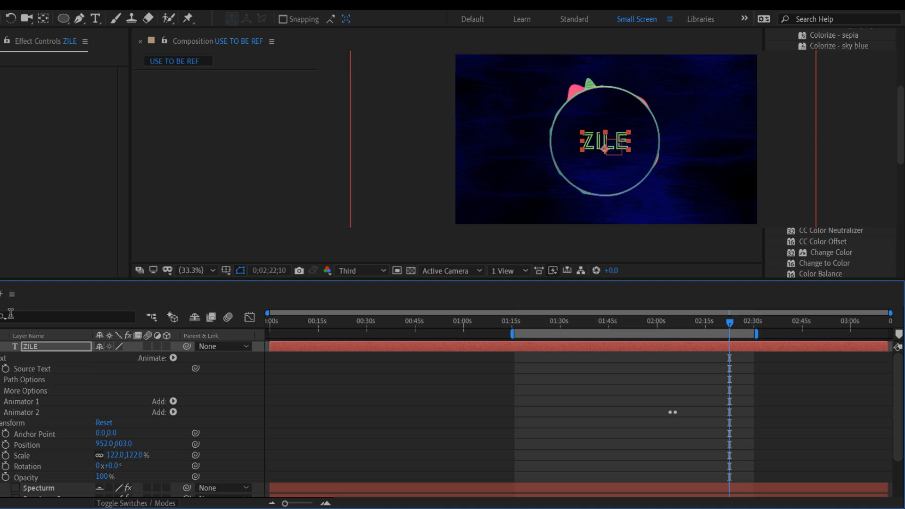
- Preview the recolored ZILE title from 0;02;22;10, from near the work area's start, and around its color change
key(space)
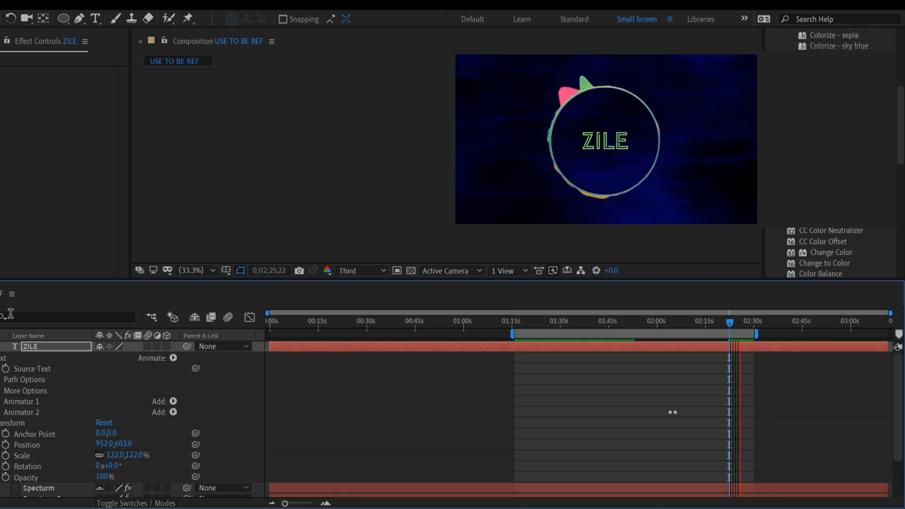
key(space)
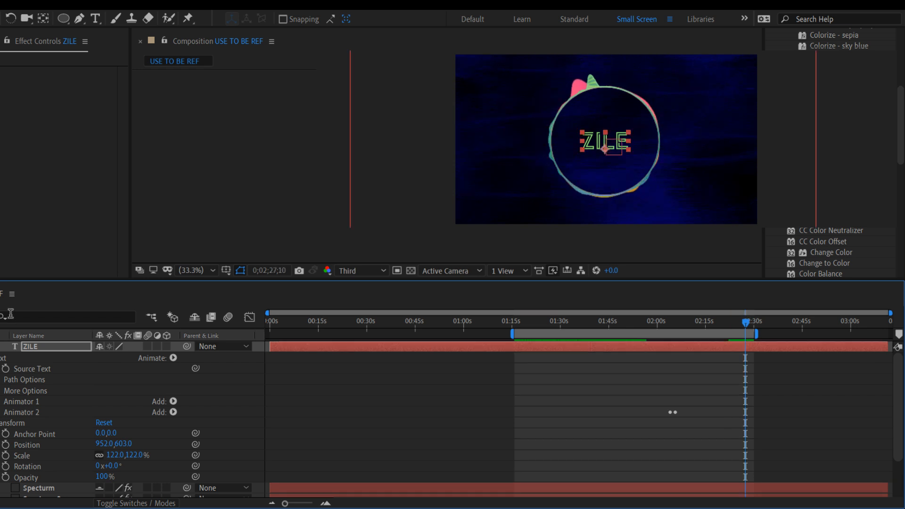
drag(746, 322, 520, 349)
key(space)
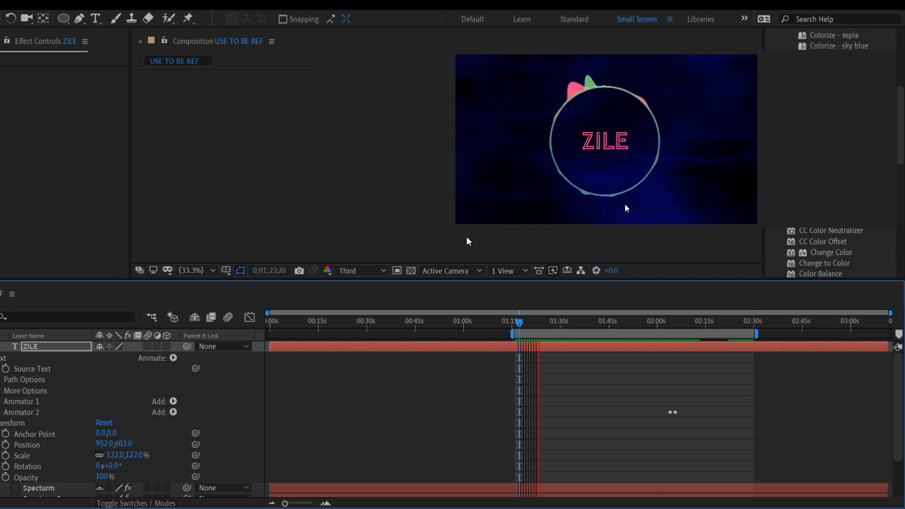
click(669, 410)
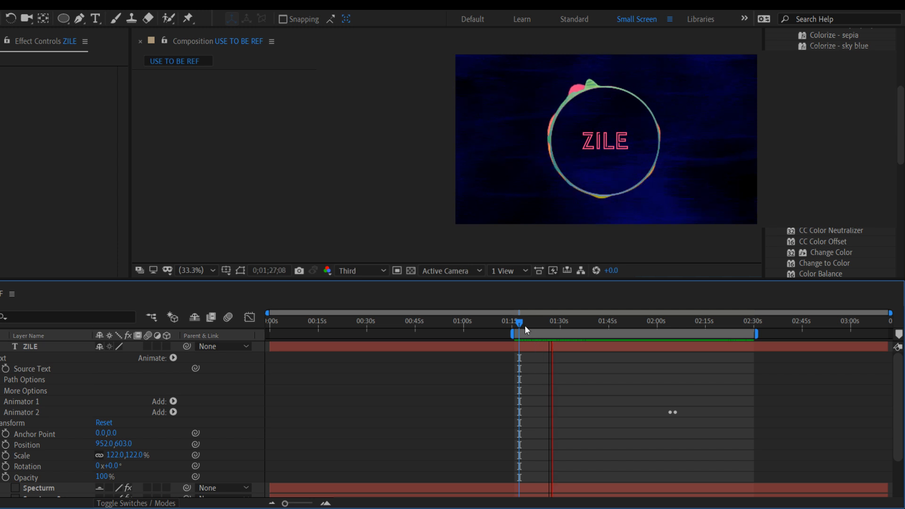
drag(590, 324, 686, 320)
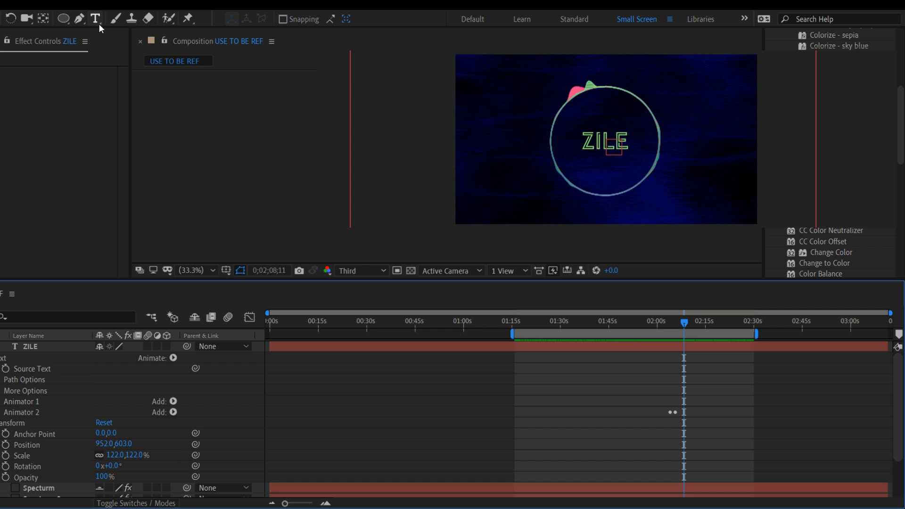
key(space)
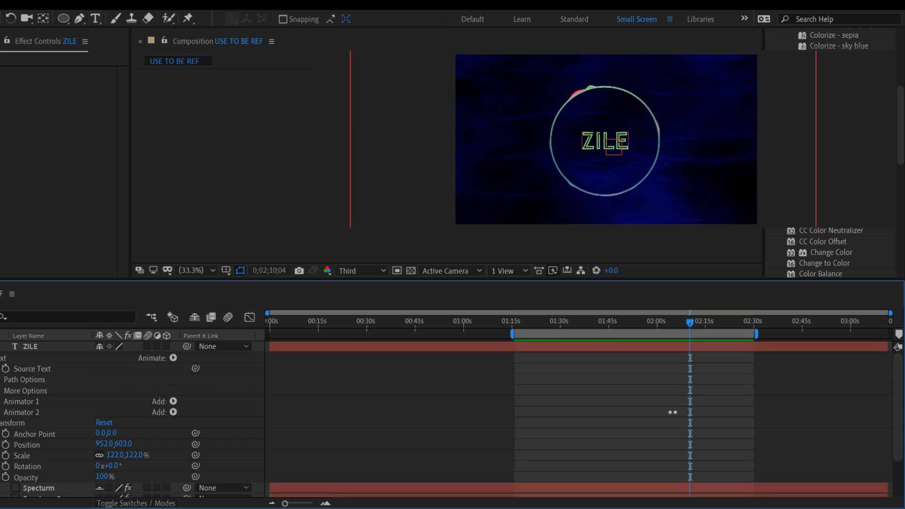
- Search the effects for "overl", try the found effect on the background psd layer, delete it and clear the search
click(1, 347)
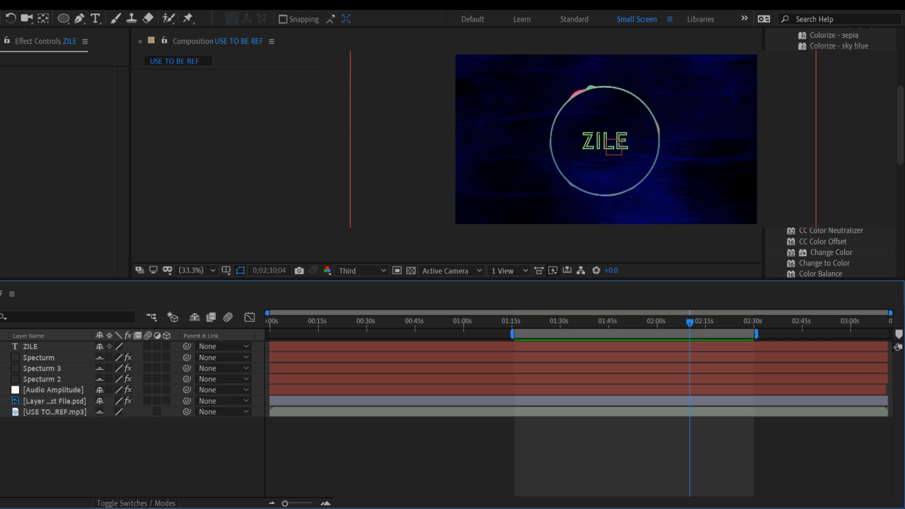
click(35, 401)
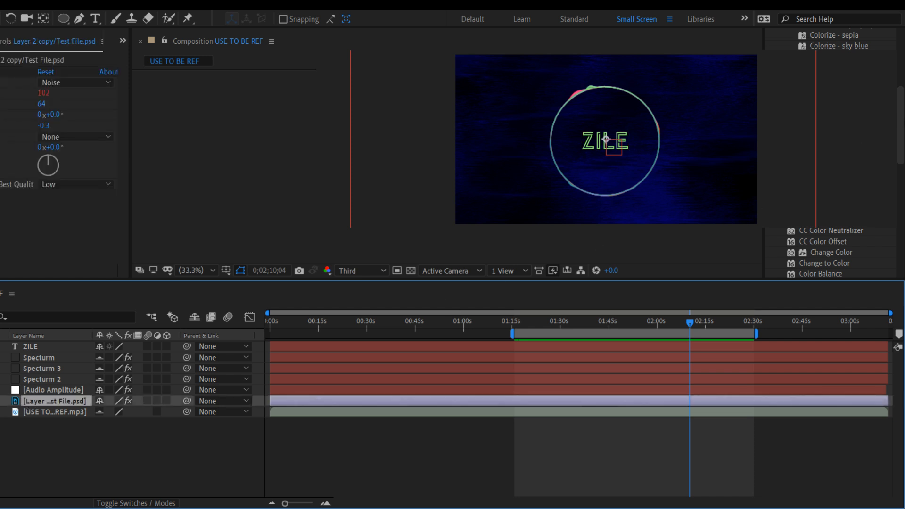
drag(901, 125, 900, 63)
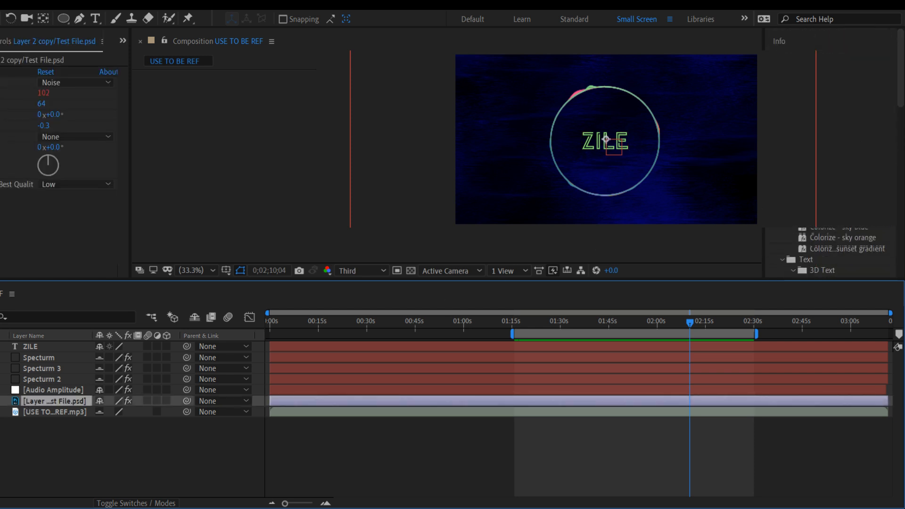
click(826, 108)
key(BackSpace)
key(BackSpace)
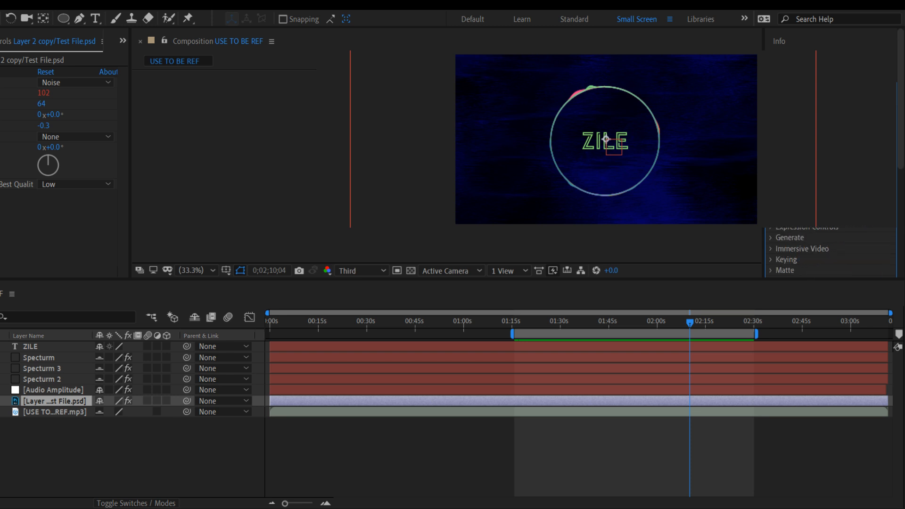
text(overl)
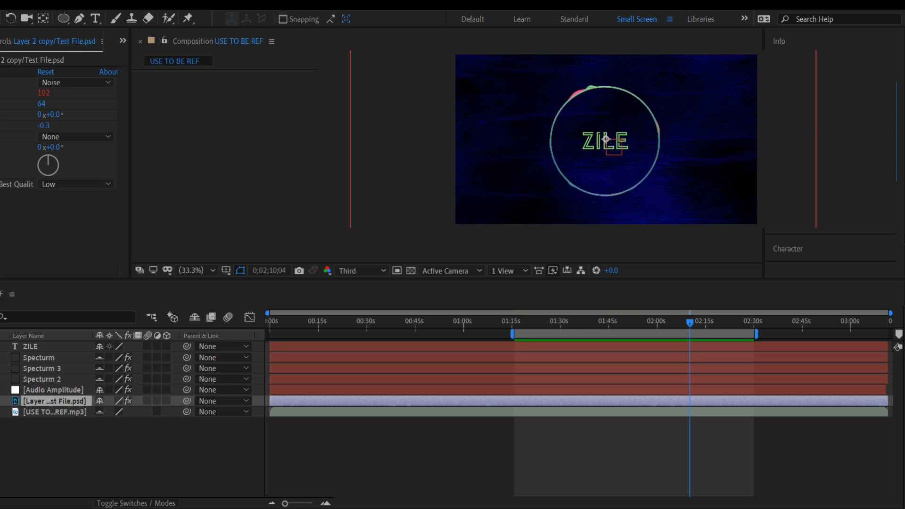
drag(818, 170, 68, 400)
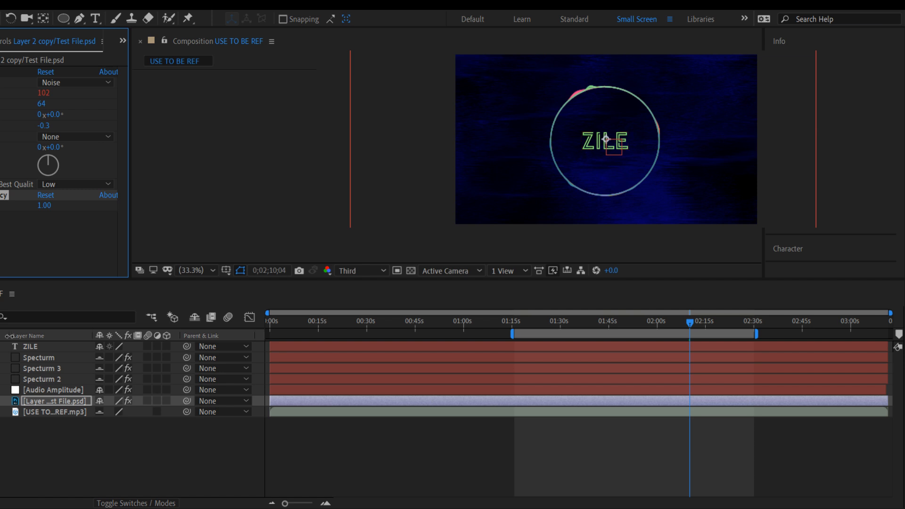
key(Delete)
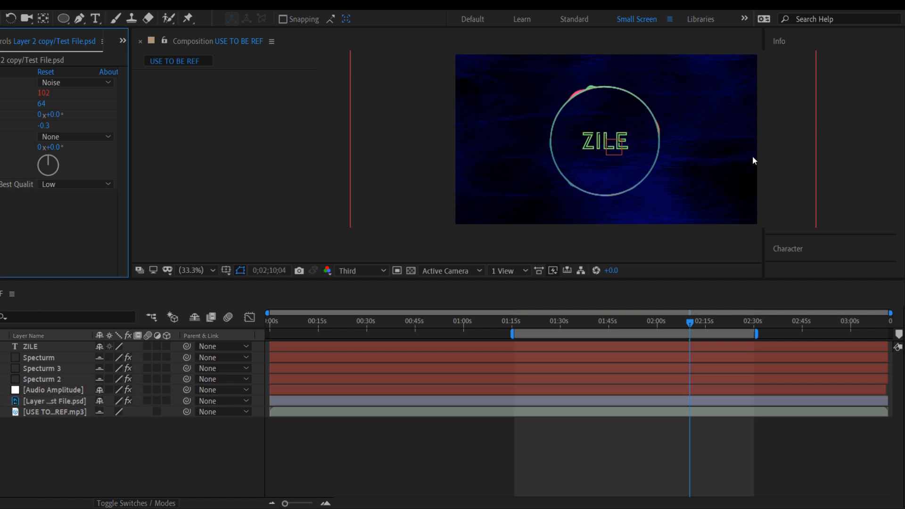
click(831, 116)
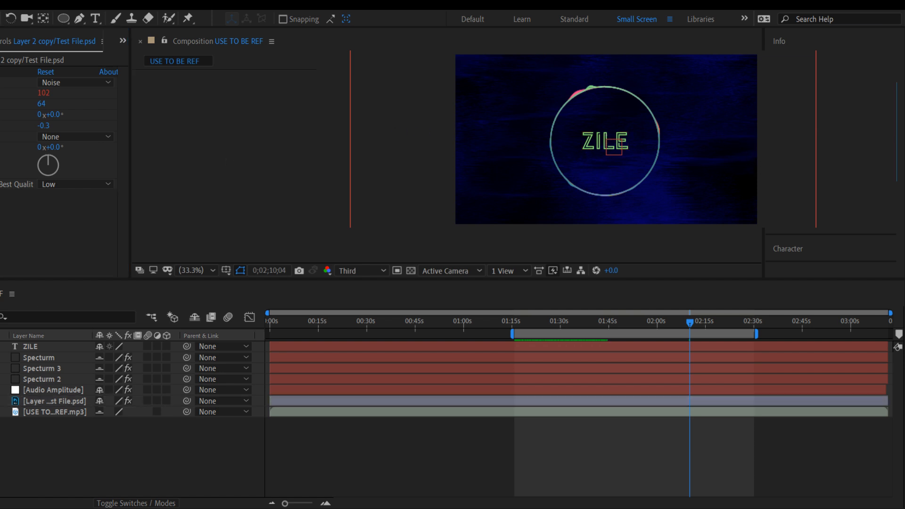
key(BackSpace)
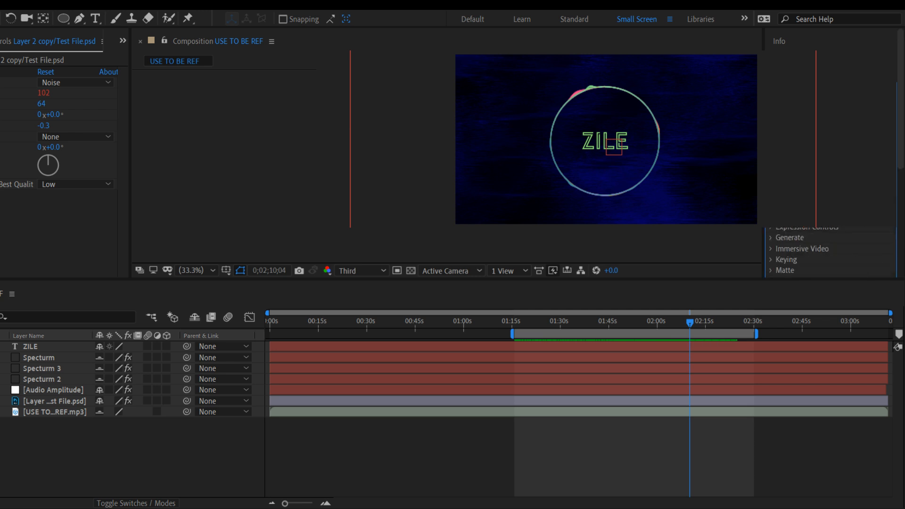
- Add a full-frame medium turquoise solid directly above the background psd layer, sampling its color from the green part of the spectrum
click(64, 402)
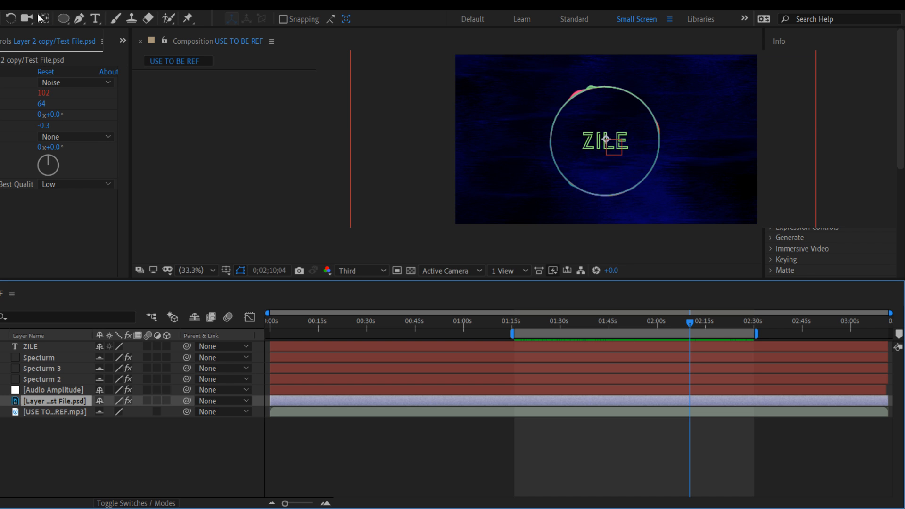
click(224, 26)
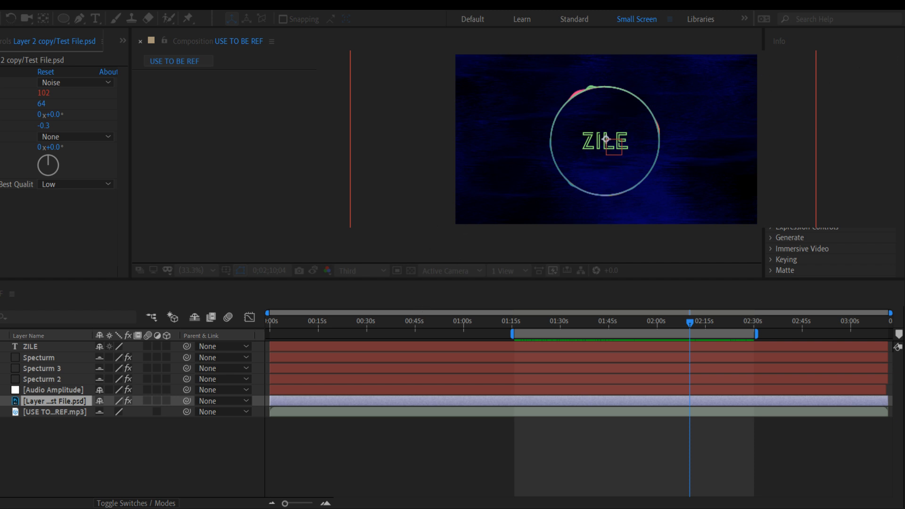
click(591, 88)
click(749, 301)
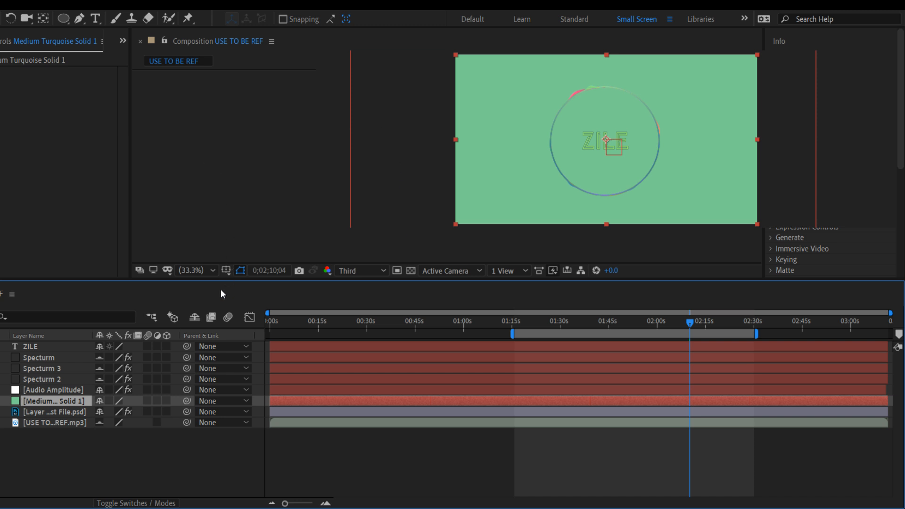
- Cycle the turquoise solid's blending mode to one that darkens the navy background, and preview the composition
key(shift+equal)
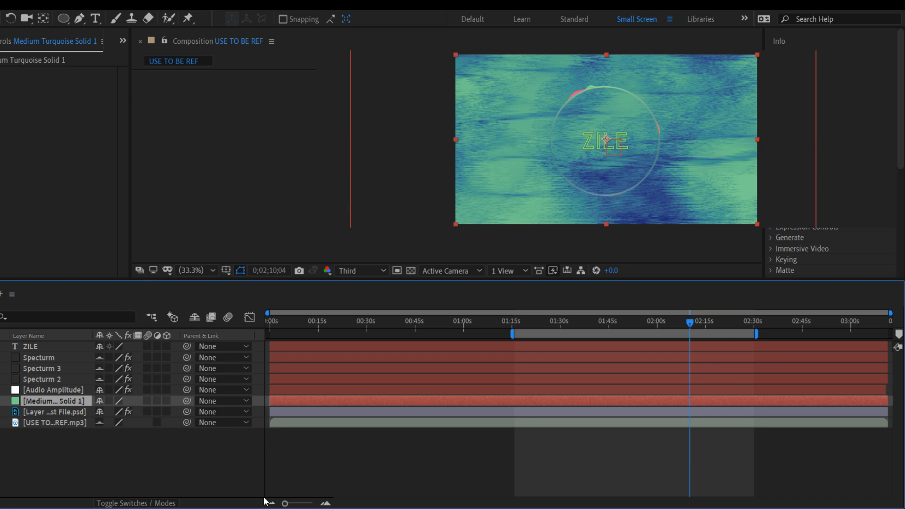
key(shift+equal)
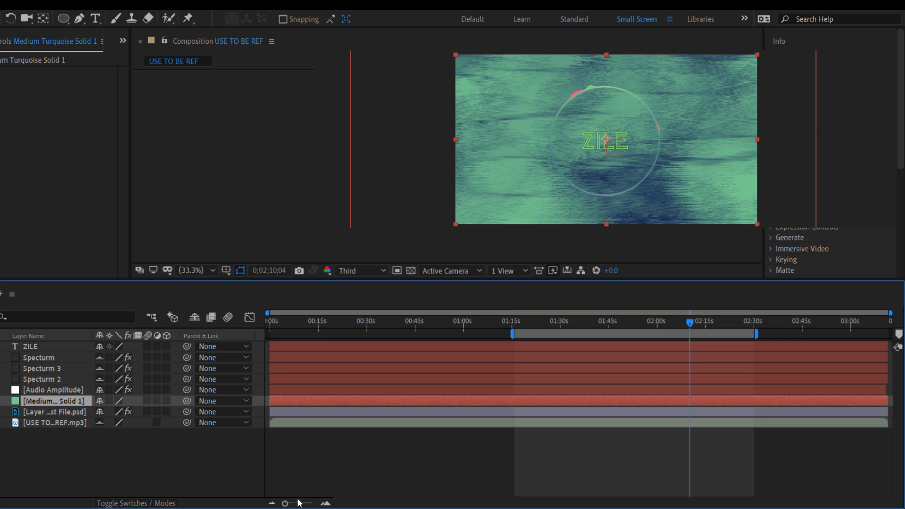
key(shift+equal)
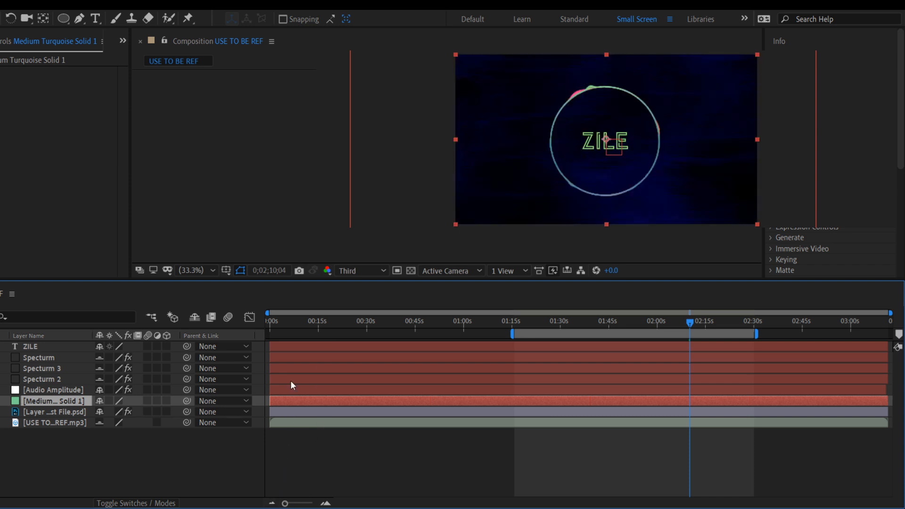
key(space)
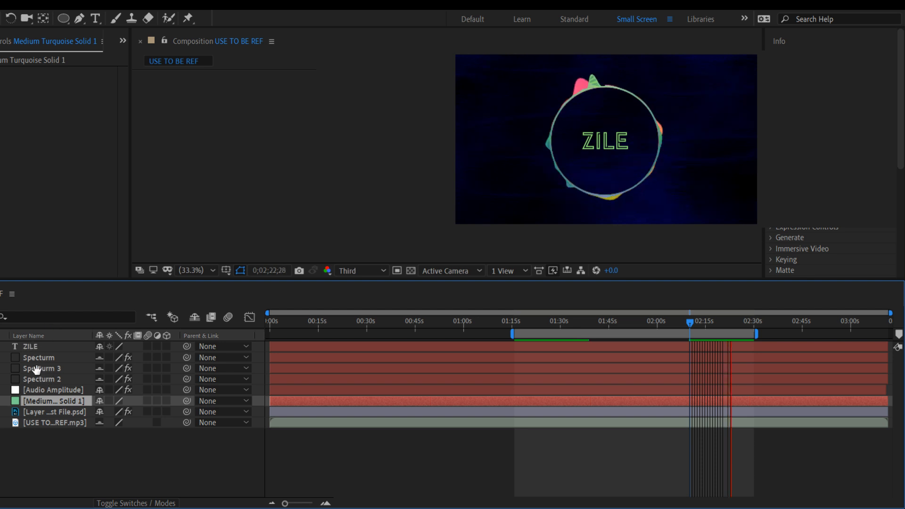
click(0, 19)
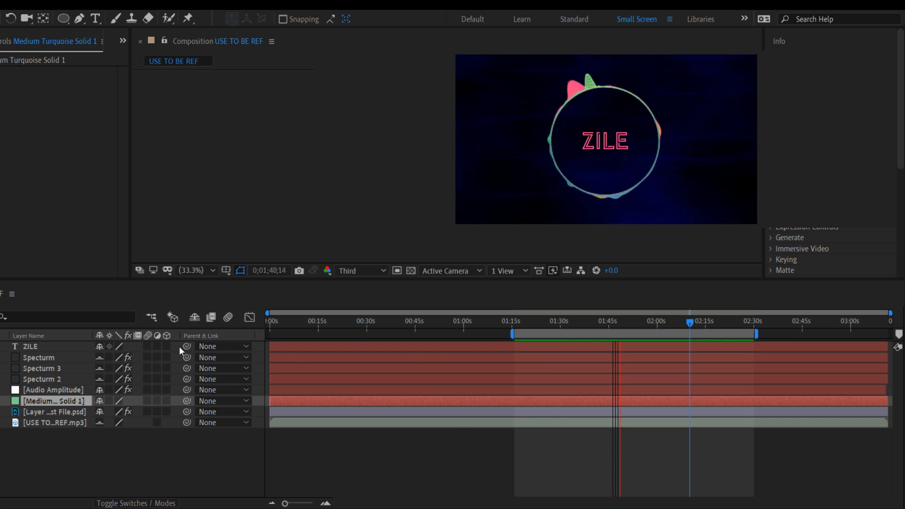
- Show ZILE's Scale property, mark the background psd and turquoise solid layers as shy, and hide all shy layers
click(29, 347)
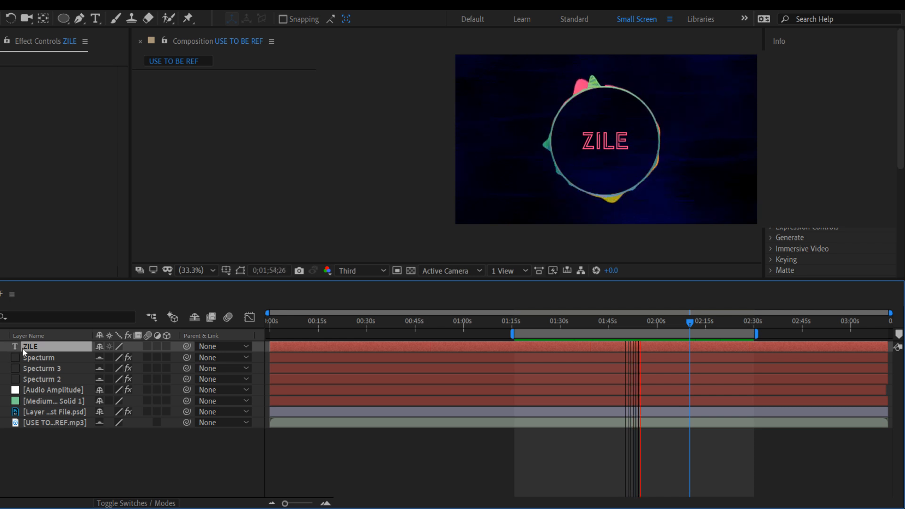
key(s)
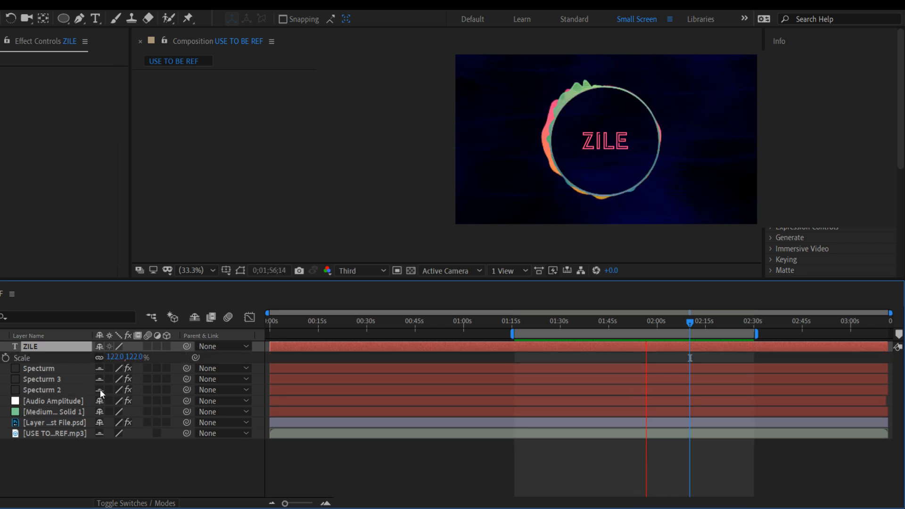
click(100, 424)
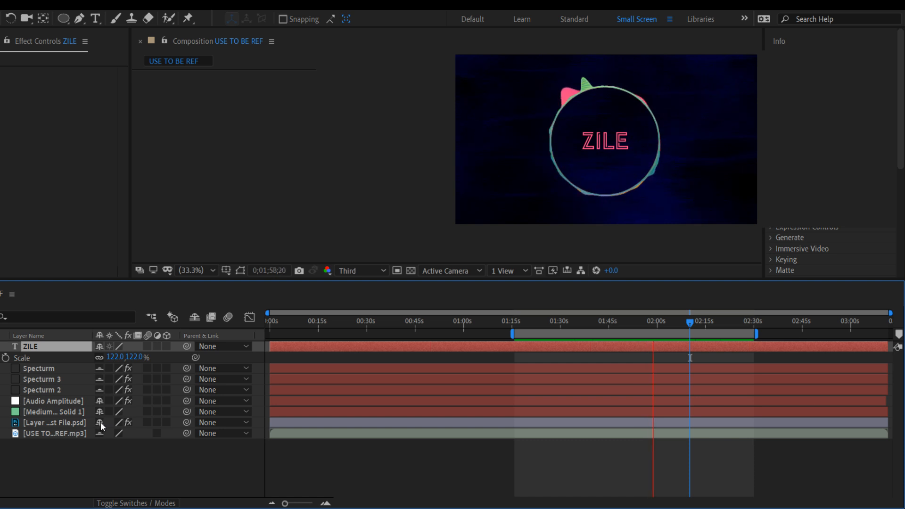
click(99, 412)
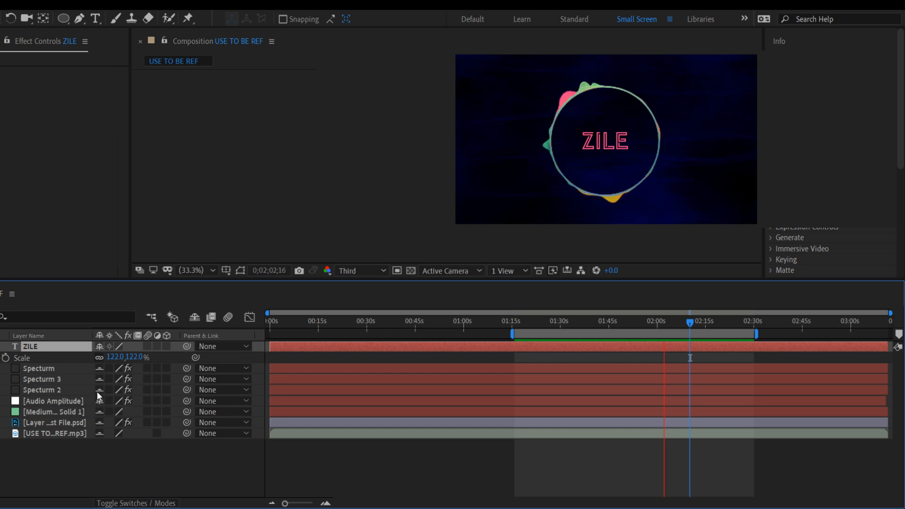
click(194, 318)
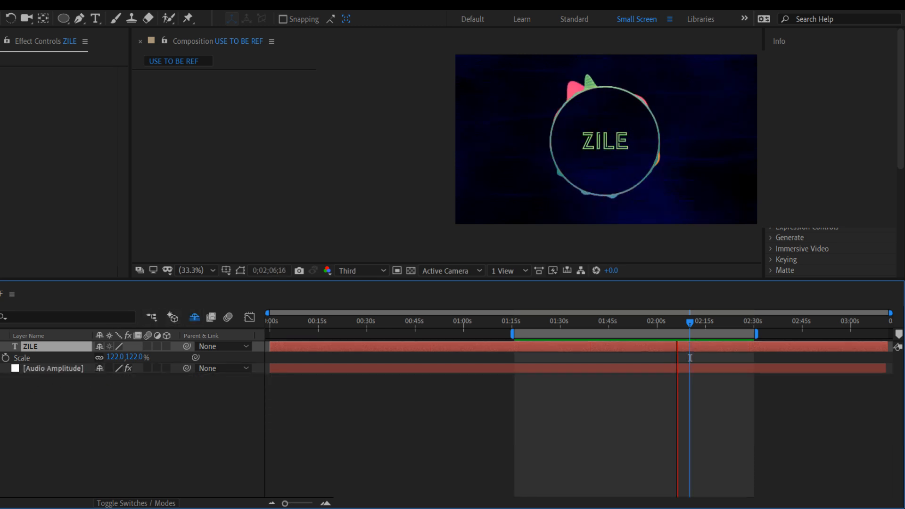
- Link ZILE's Scale by expression to the Both Channels slider of the Audio Amplitude layer and preview the result
click(1, 369)
click(14, 380)
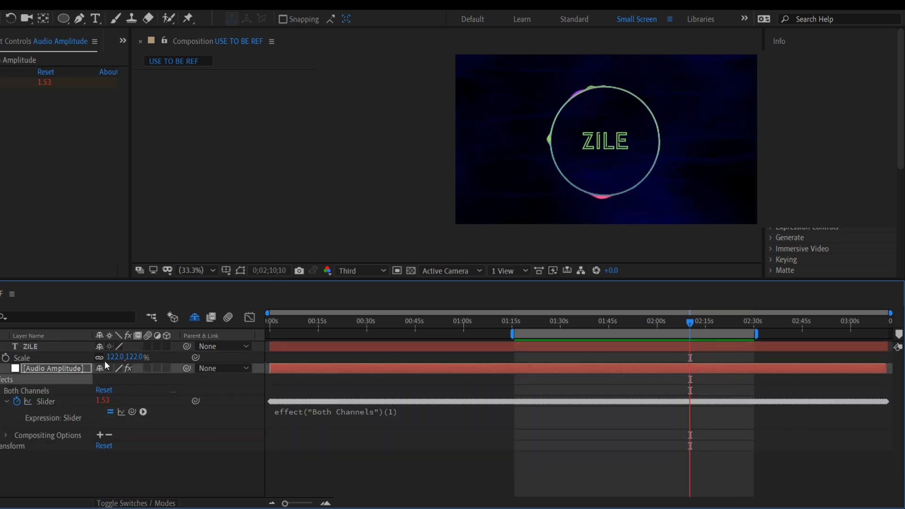
alt+click(5, 358)
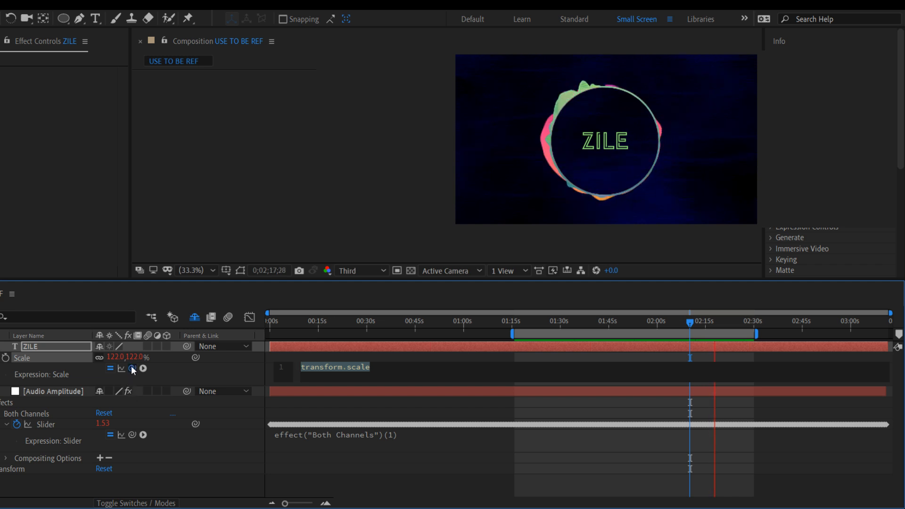
drag(132, 368, 41, 424)
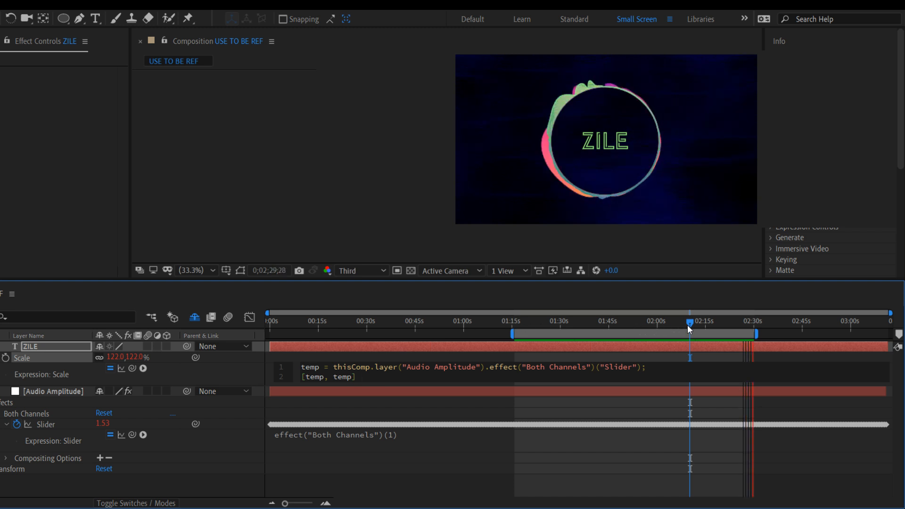
drag(687, 322, 559, 343)
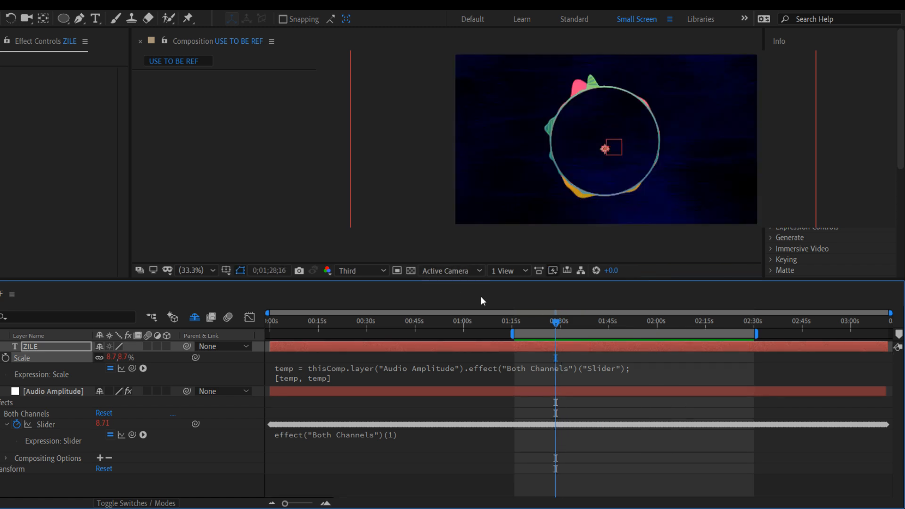
key(space)
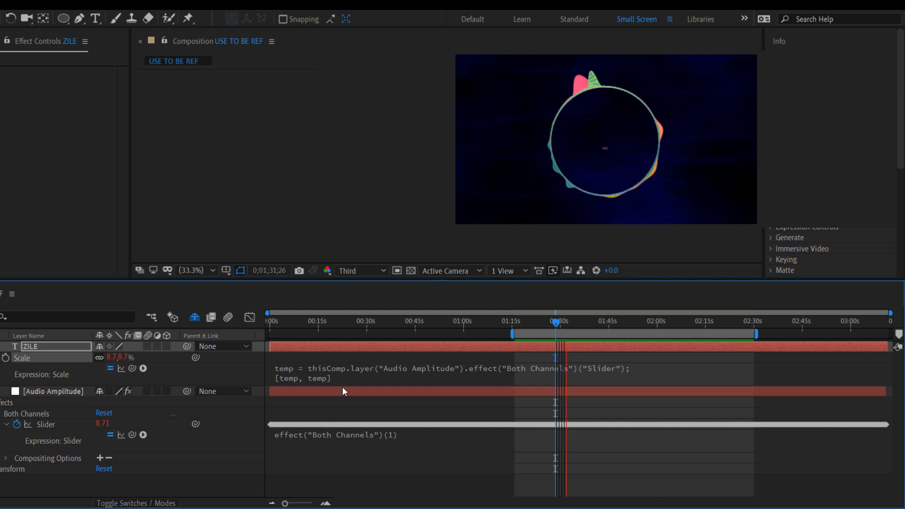
key(space)
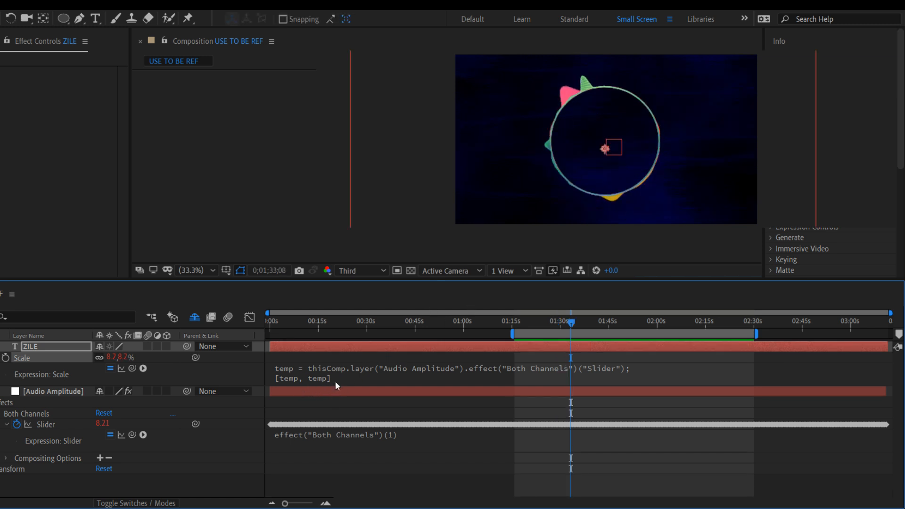
- Append +(100,100) to the second line of ZILE's Scale expression and preview the composition
click(336, 381)
click(354, 376)
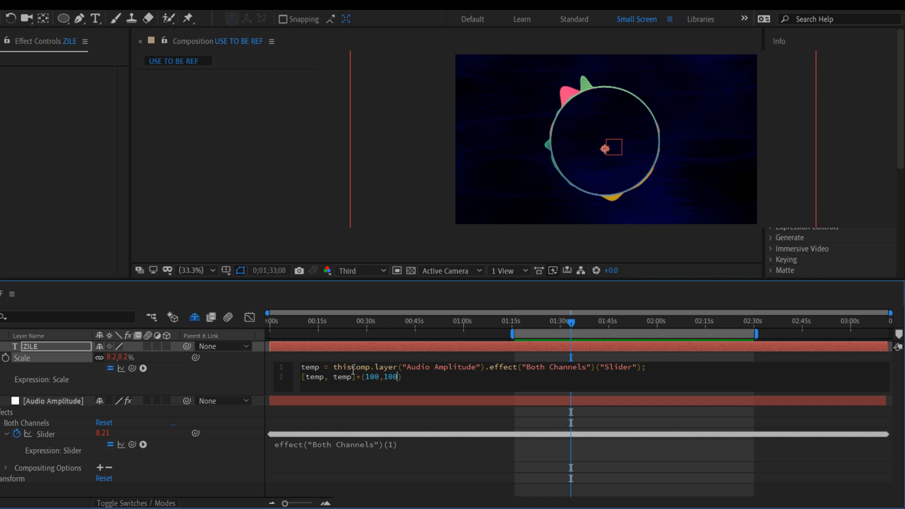
click(233, 382)
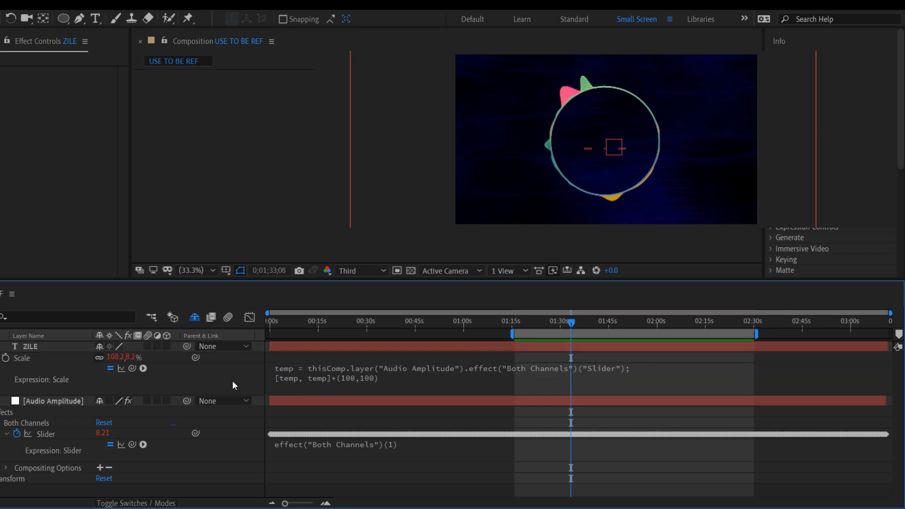
key(space)
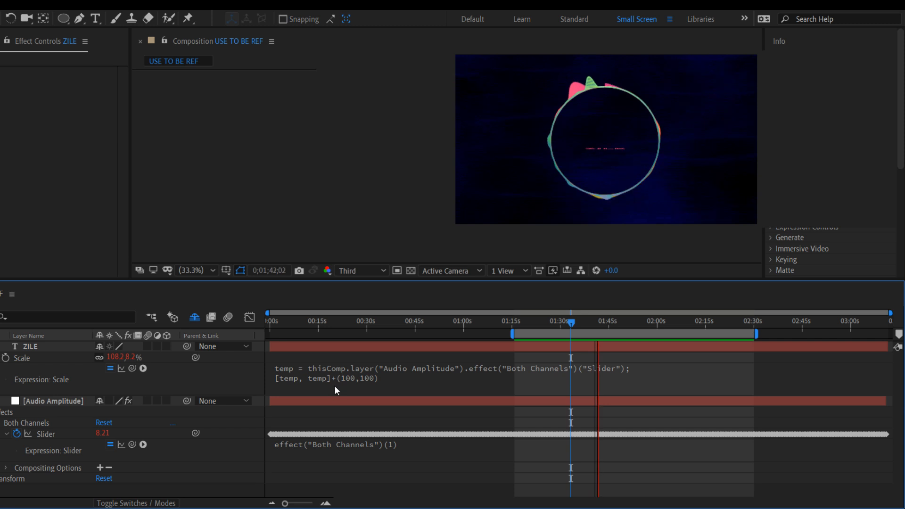
- Replace the parentheses in ZILE's Scale expression with square brackets so its second line reads [temp, temp]+[100,100]
click(367, 375)
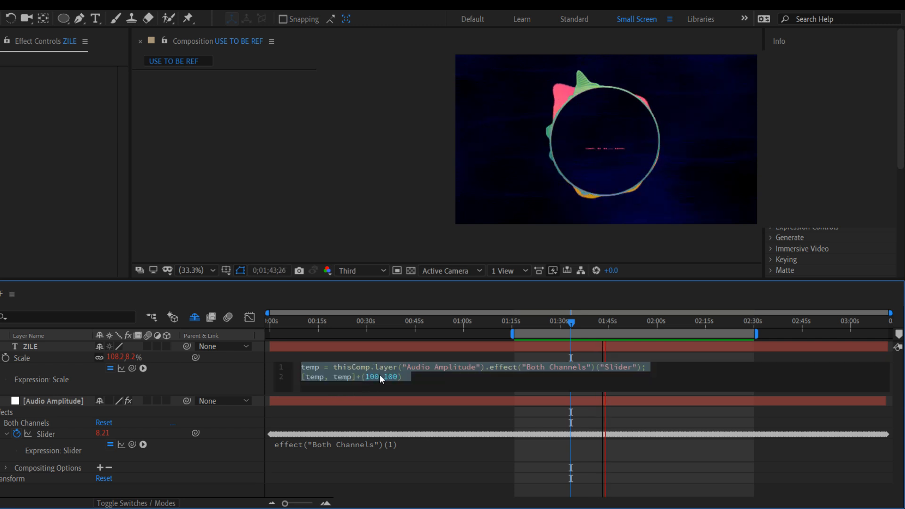
click(384, 376)
click(401, 377)
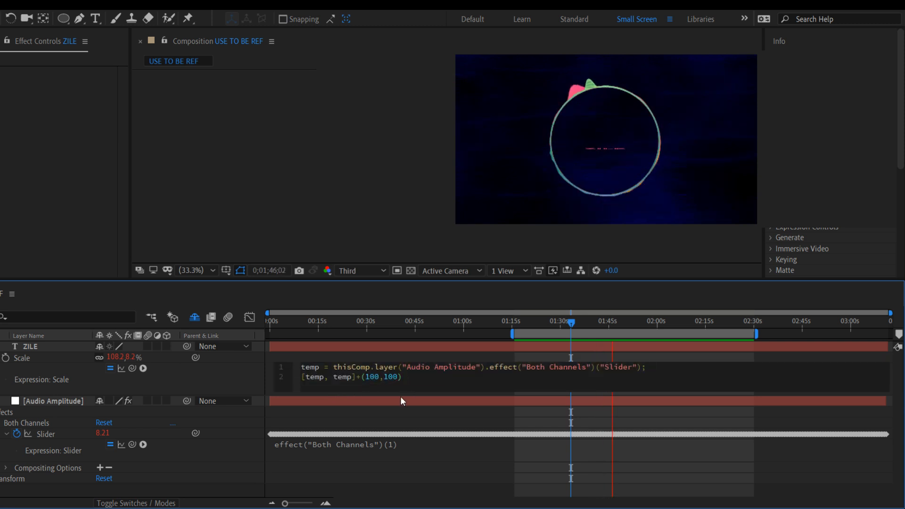
key(BackSpace)
text(])
key(Left)
key(Left)
key(Left)
key(Left)
key(Left)
key(Left)
key(Left)
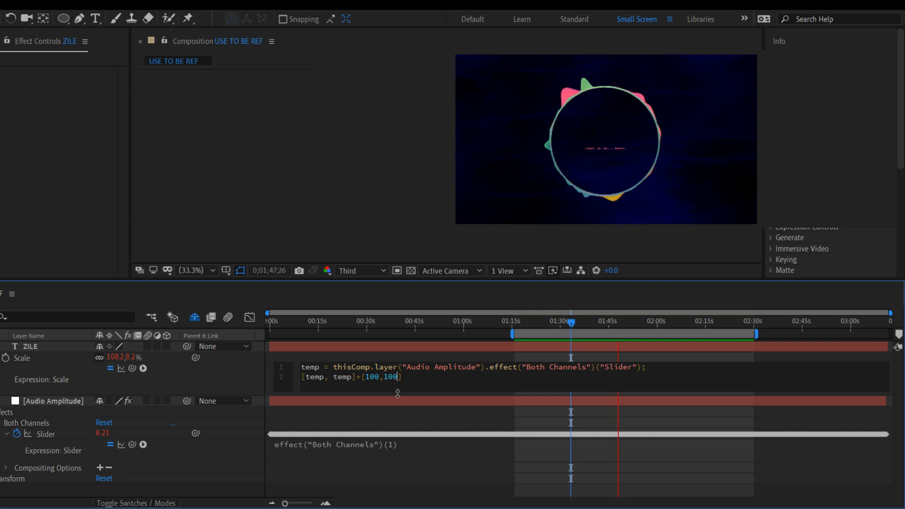
key(Left)
key(BackSpace)
text([)
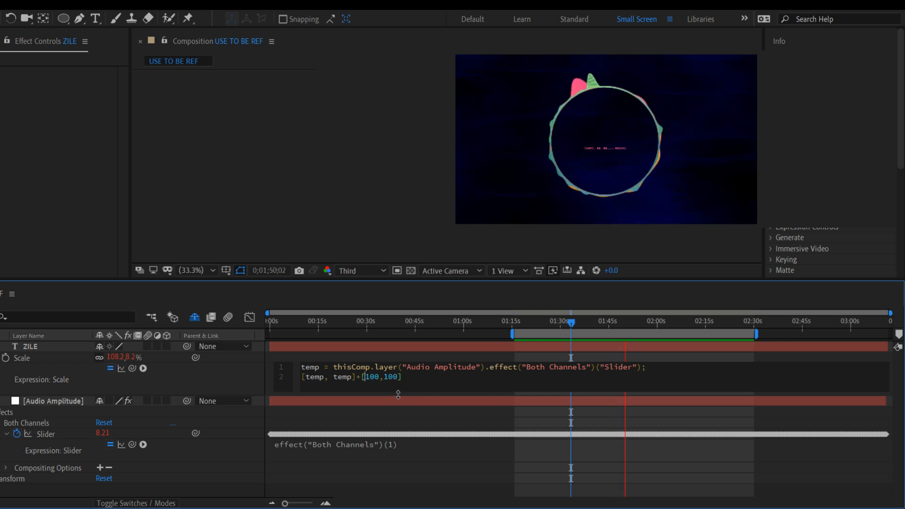
drag(398, 395, 397, 404)
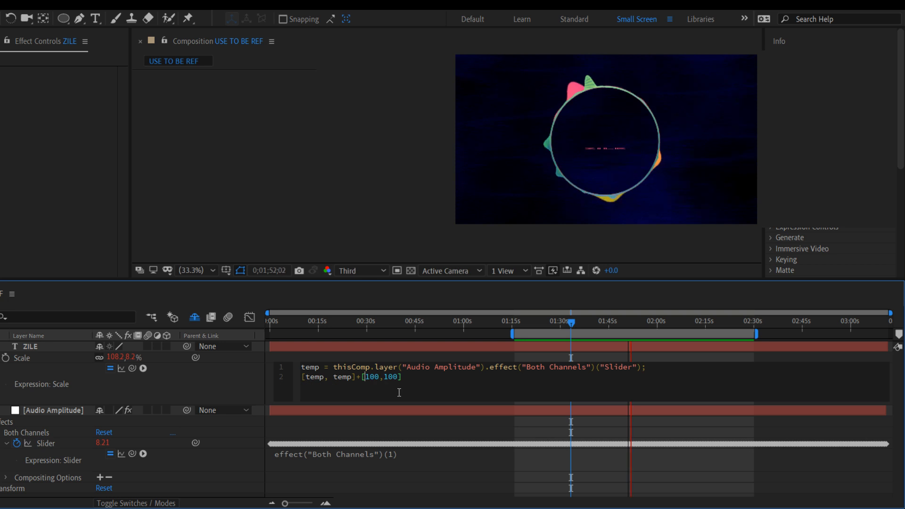
click(185, 457)
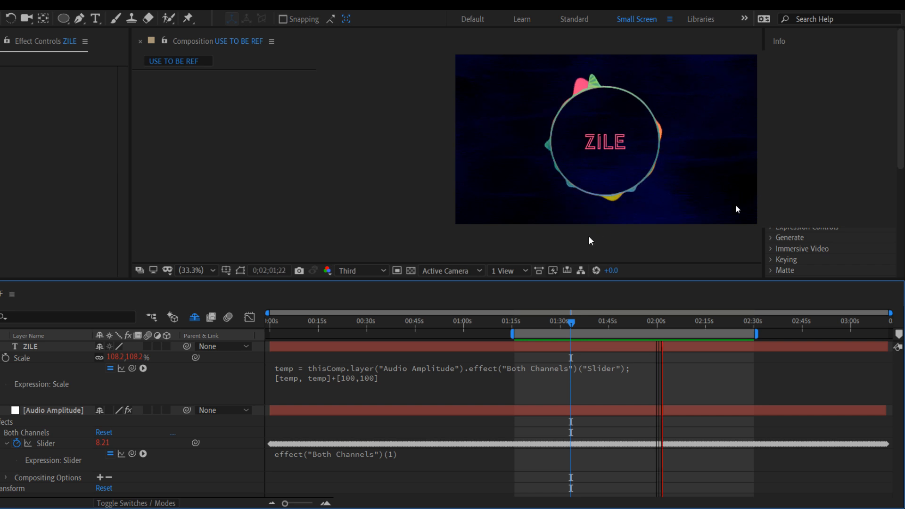
- Preview ZILE's audio-driven scaling from an earlier point near the start of the work area
key(space)
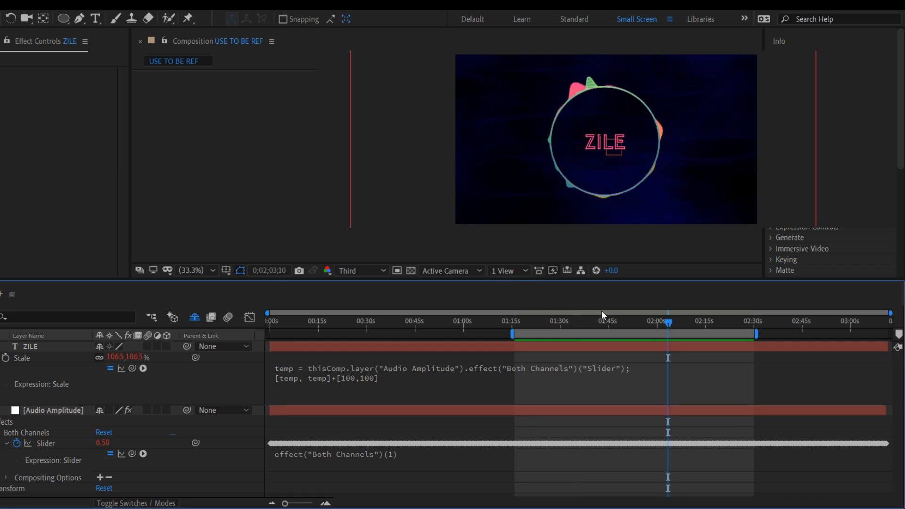
drag(669, 325, 532, 372)
key(space)
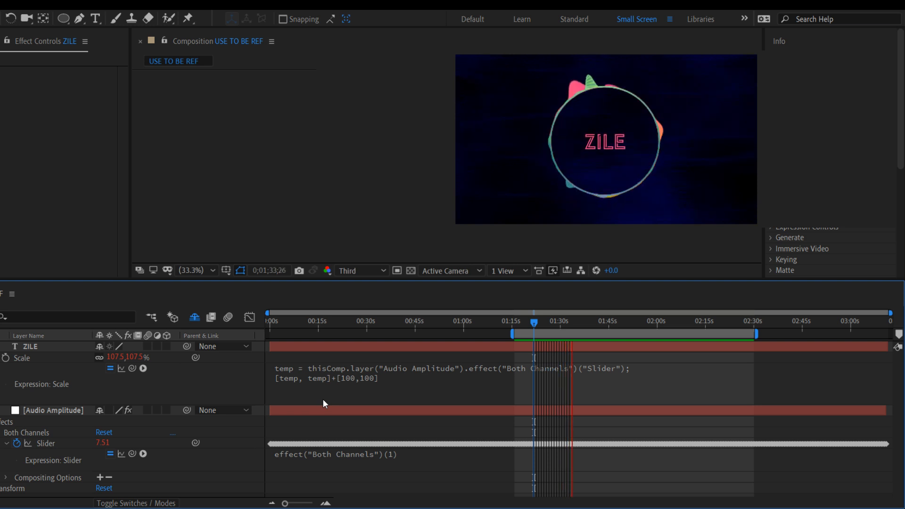
key(space)
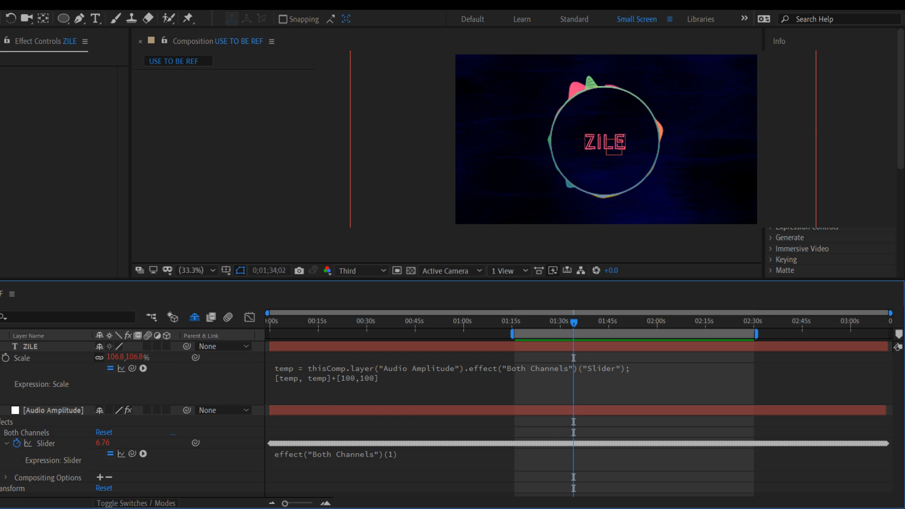
- Collapse the ZILE and Audio Amplitude properties, move the current time to 0;01;43;11, and show all shy layers
key(s)
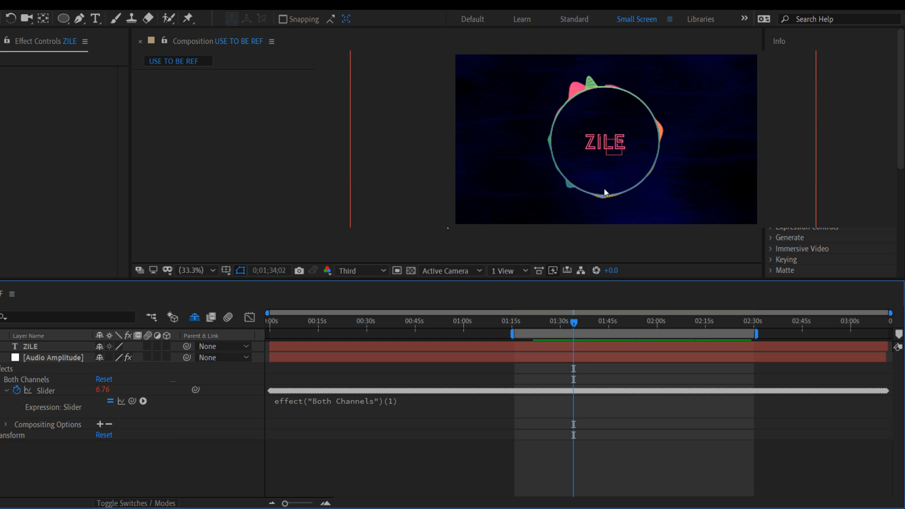
click(576, 323)
drag(576, 322, 601, 322)
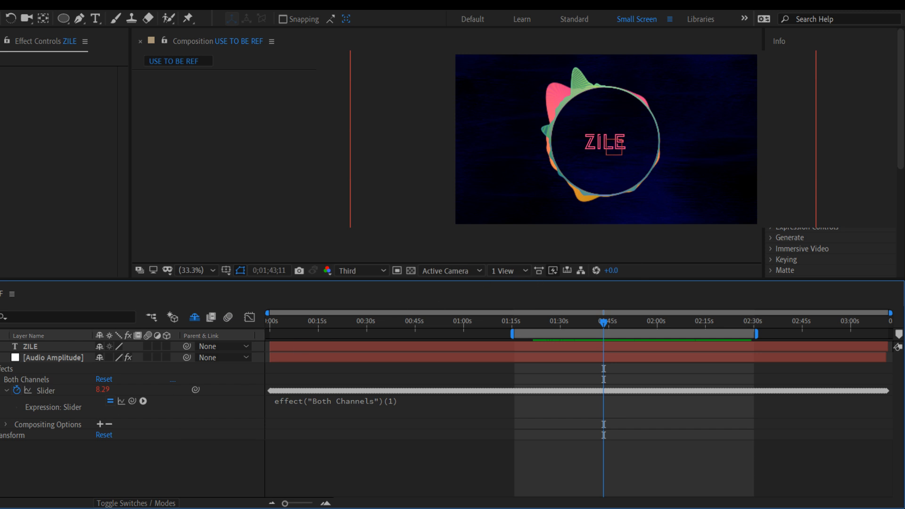
key(u)
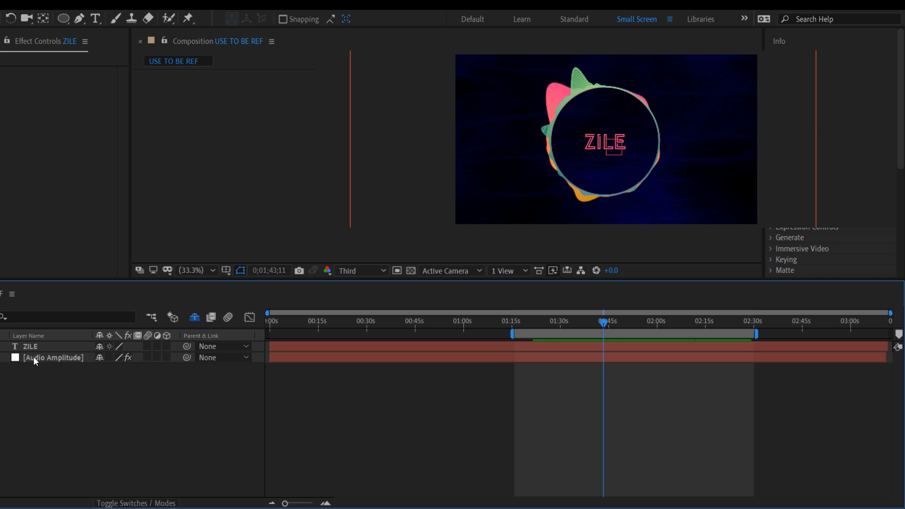
click(193, 318)
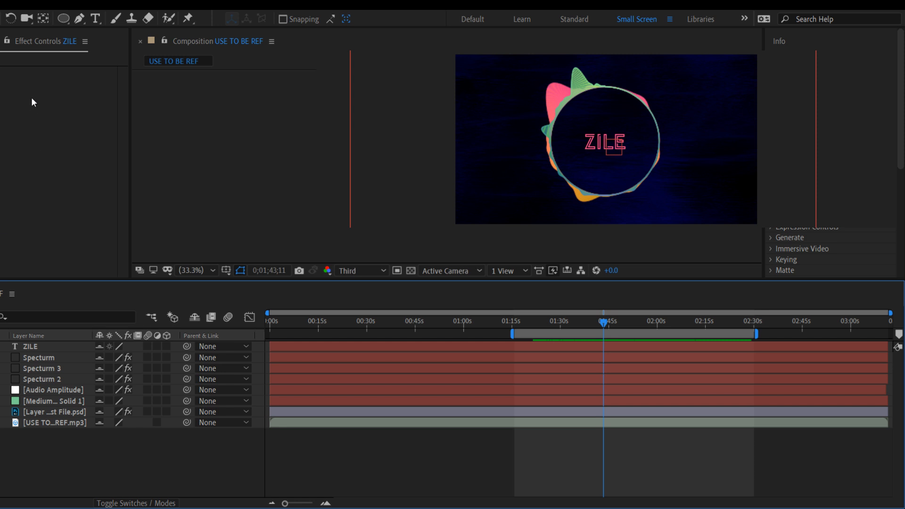
- Draw an unfilled rectangle shape with an 8 px pink stroke just inside the composition's edges
click(63, 18)
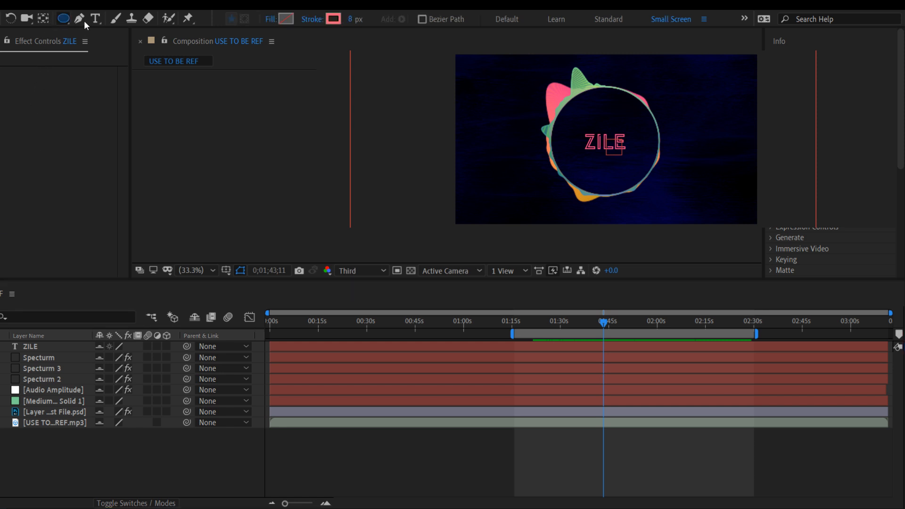
click(84, 22)
click(288, 79)
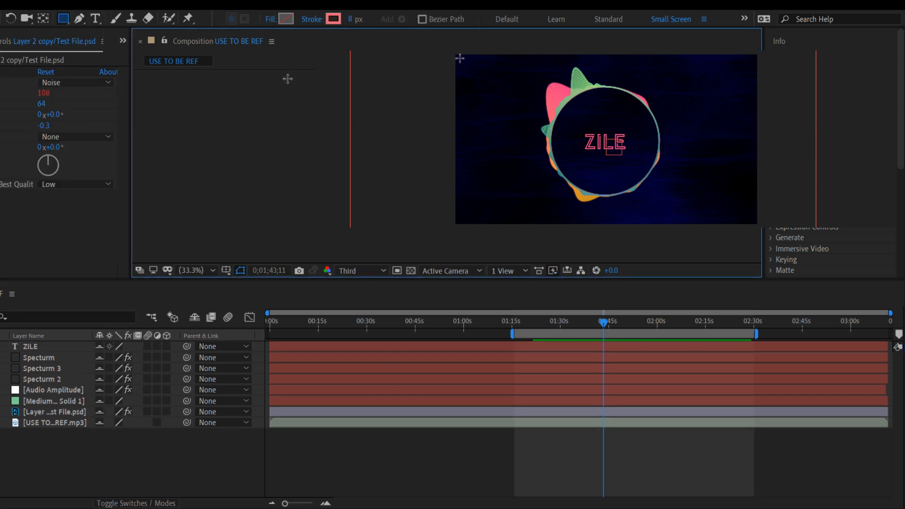
drag(459, 58, 755, 221)
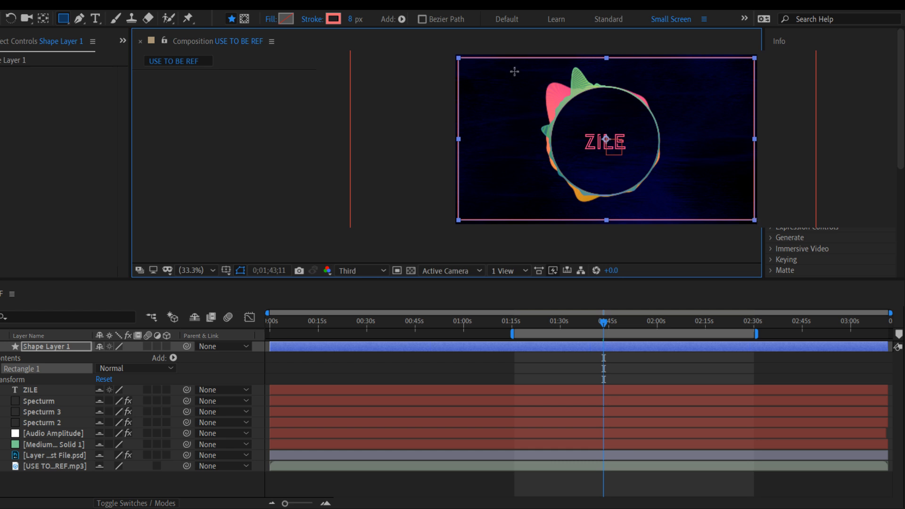
- Cycle the rectangle's stroke through its linear and radial gradient types and back to a solid color
alt+click(326, 22)
alt+click(327, 20)
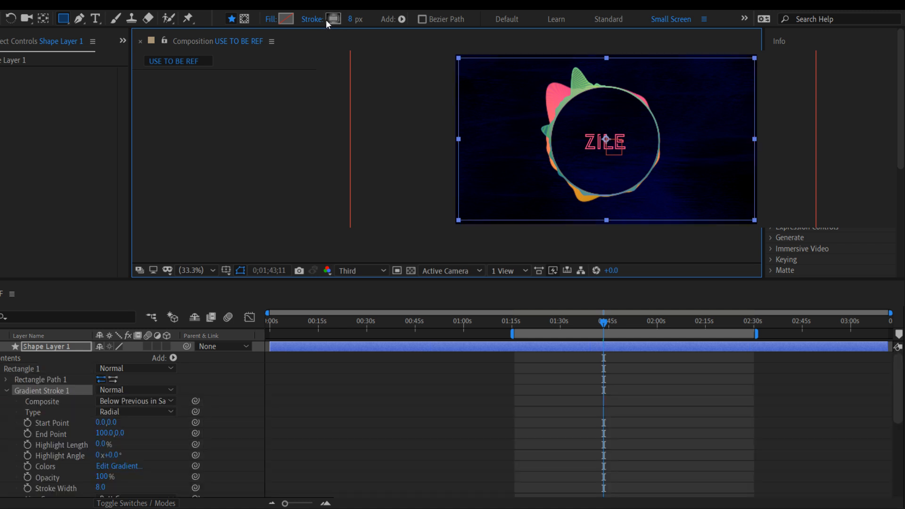
alt+click(328, 23)
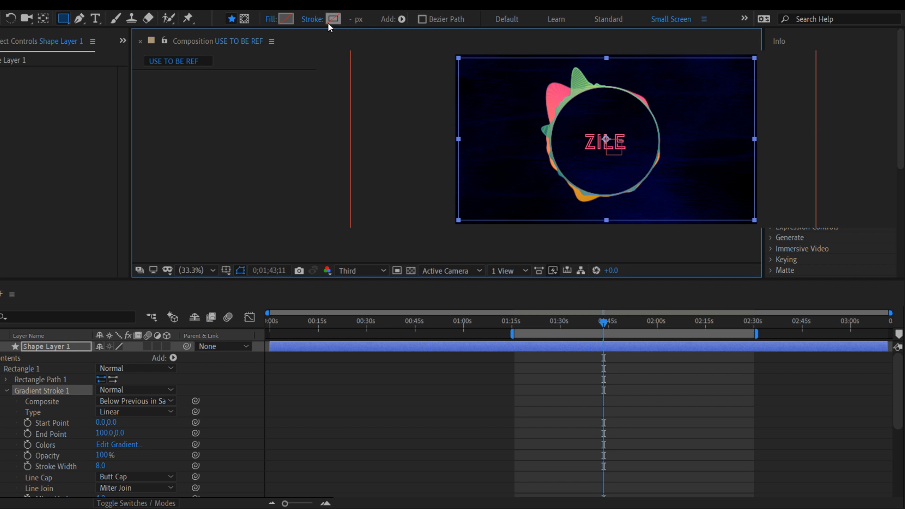
alt+click(327, 21)
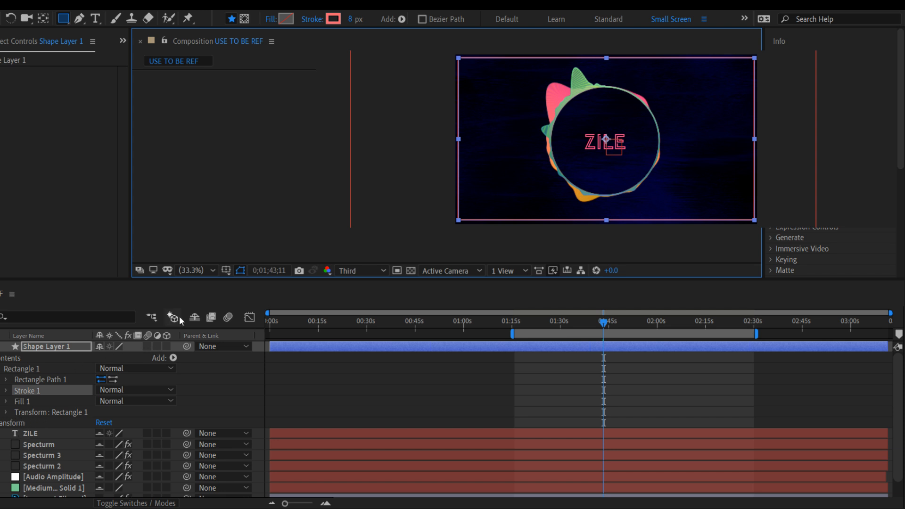
- Delete the rectangle's shape layer, keeping all shy layers shown, and clear the layer selection
click(195, 317)
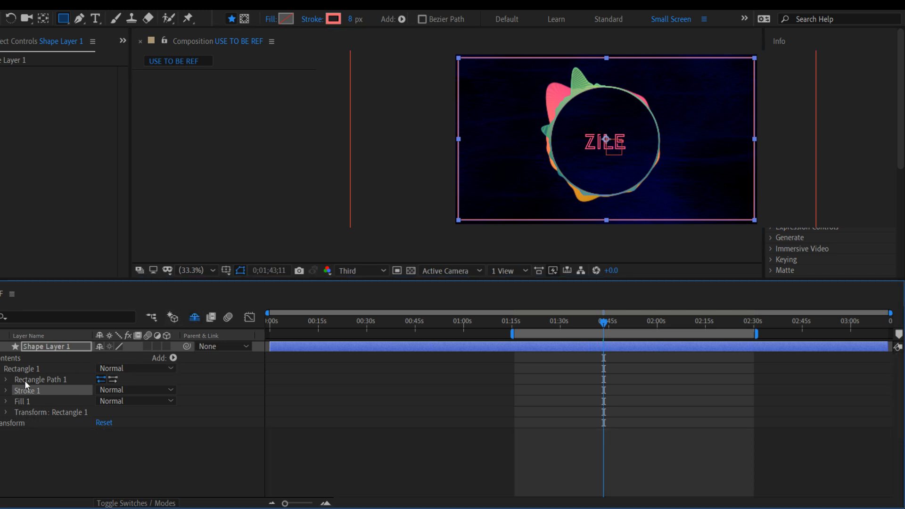
click(194, 319)
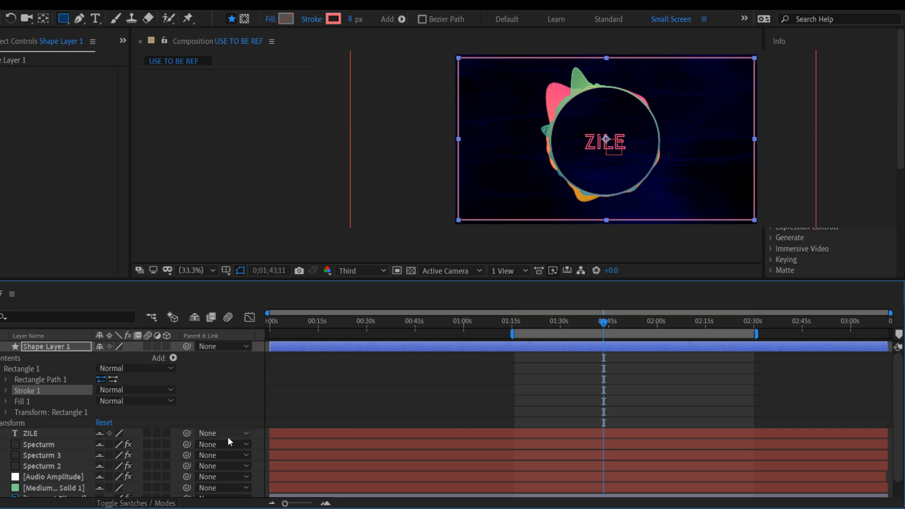
scroll(896, 394, down, 1)
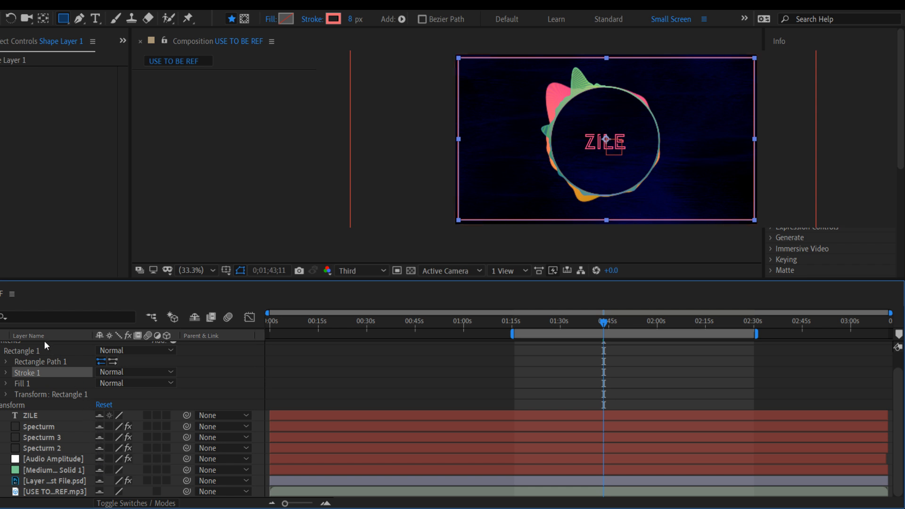
scroll(896, 378, up, 1)
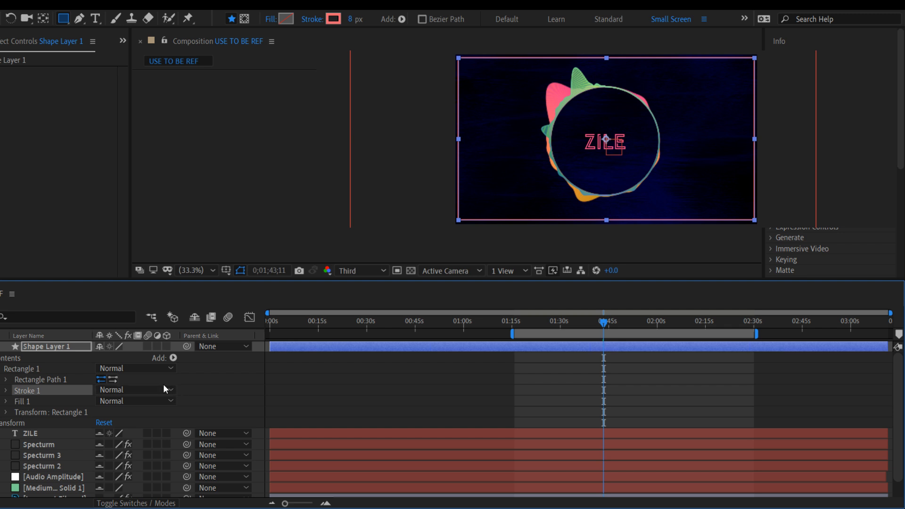
click(52, 347)
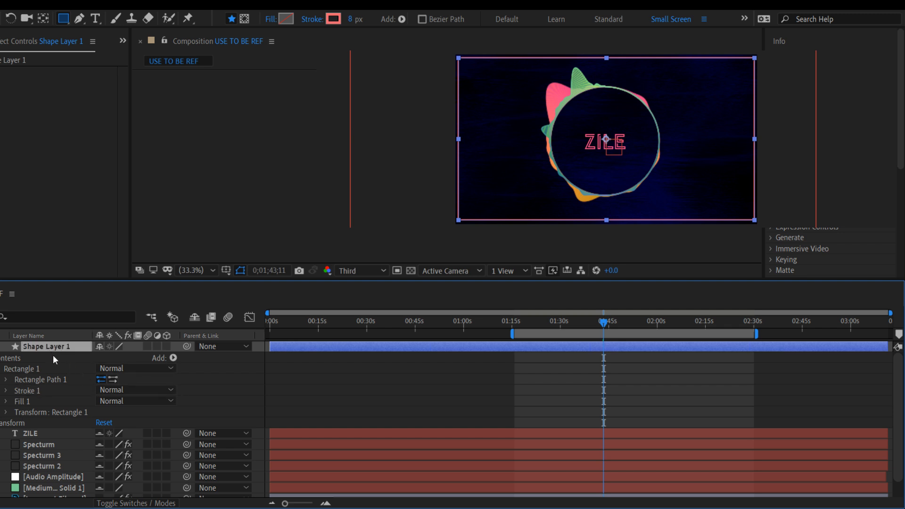
key(Delete)
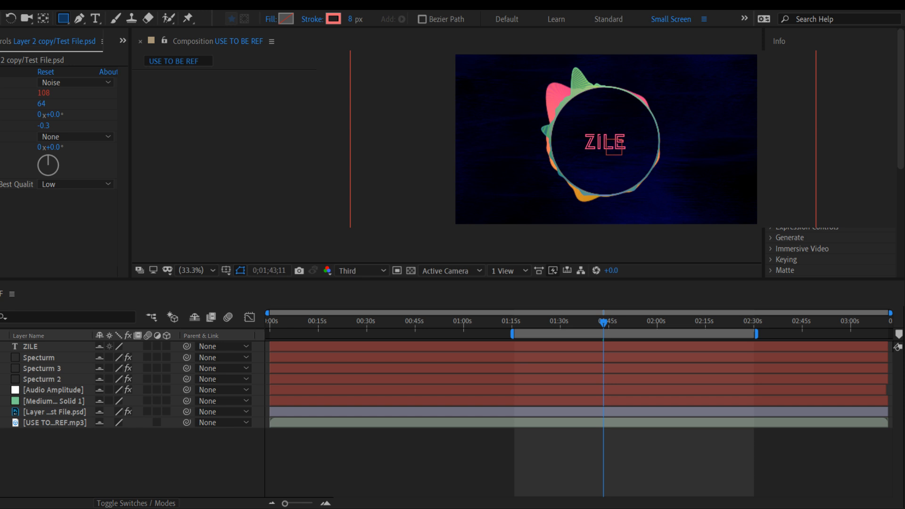
click(468, 429)
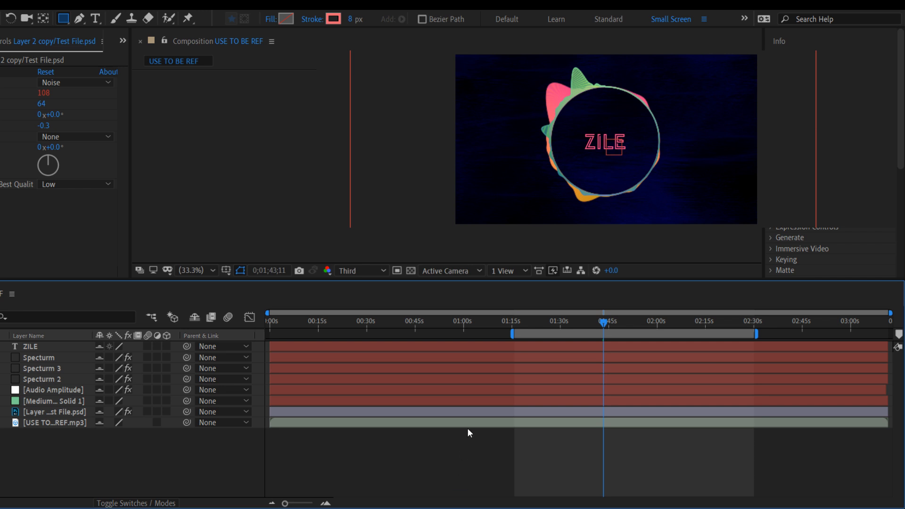
- Preview the composition from the current time and from the work area start, stopping at 0;01;39;20
key(space)
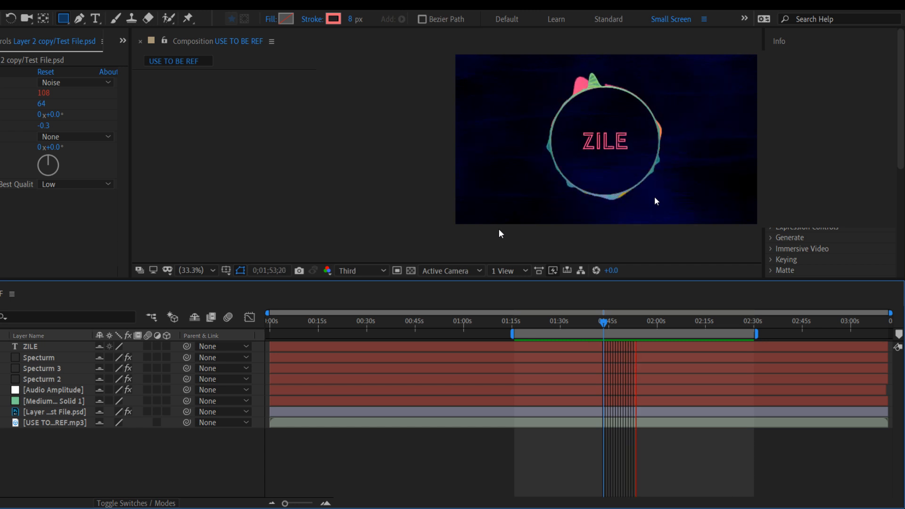
key(space)
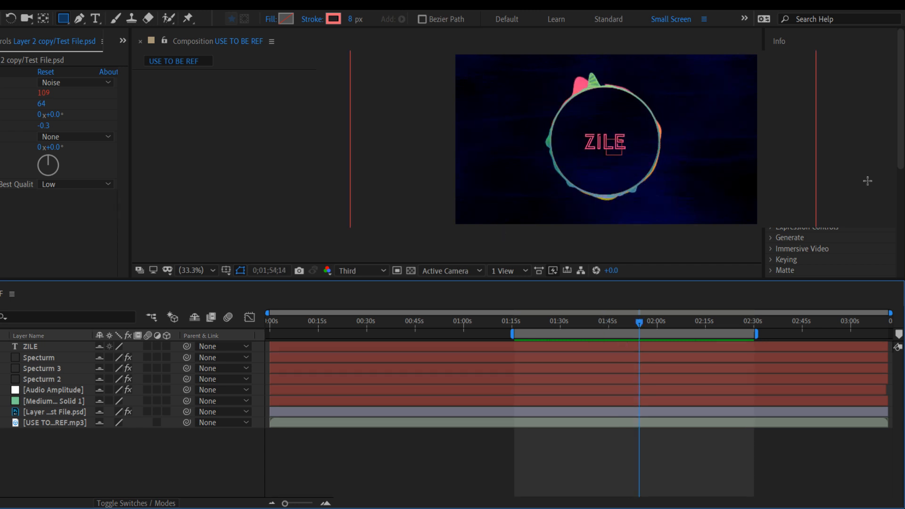
drag(637, 321, 234, 349)
key(space)
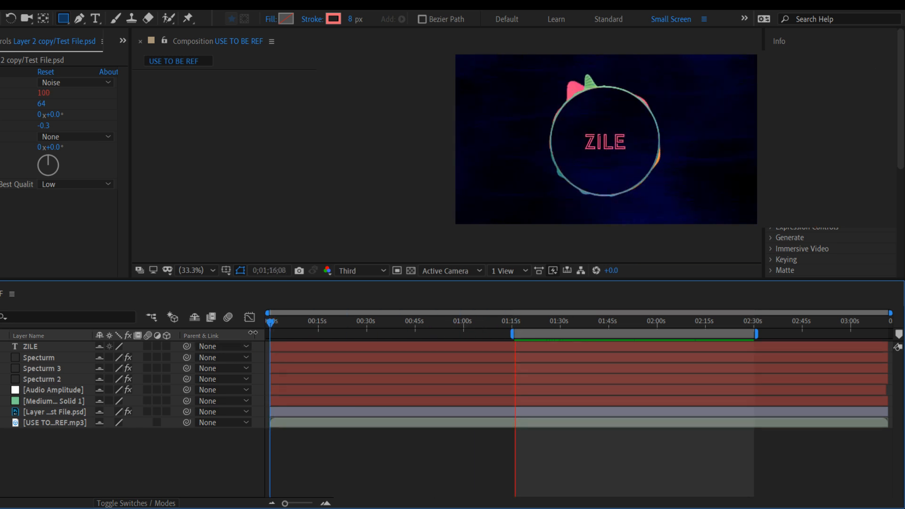
key(space)
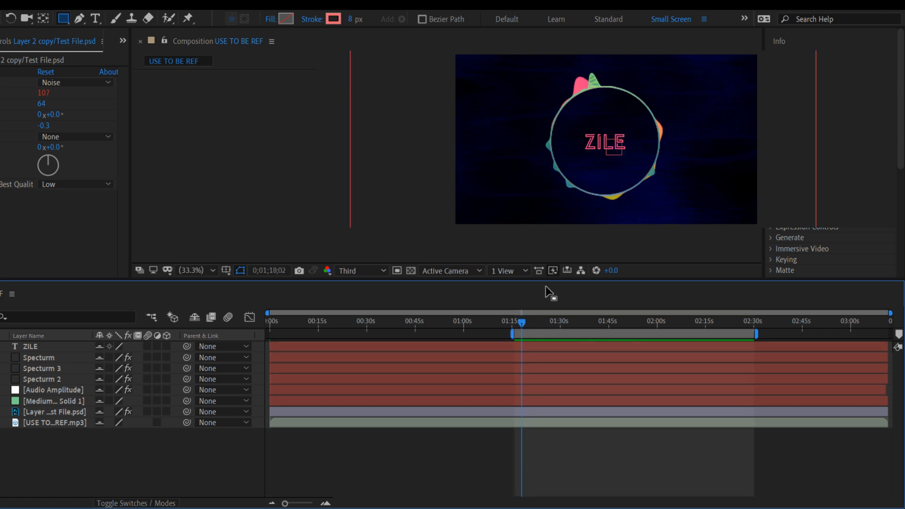
key(space)
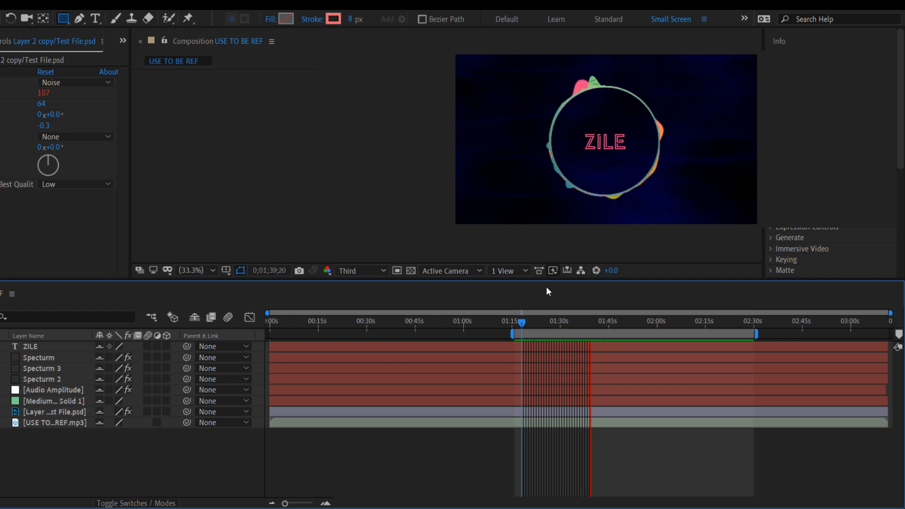
key(space)
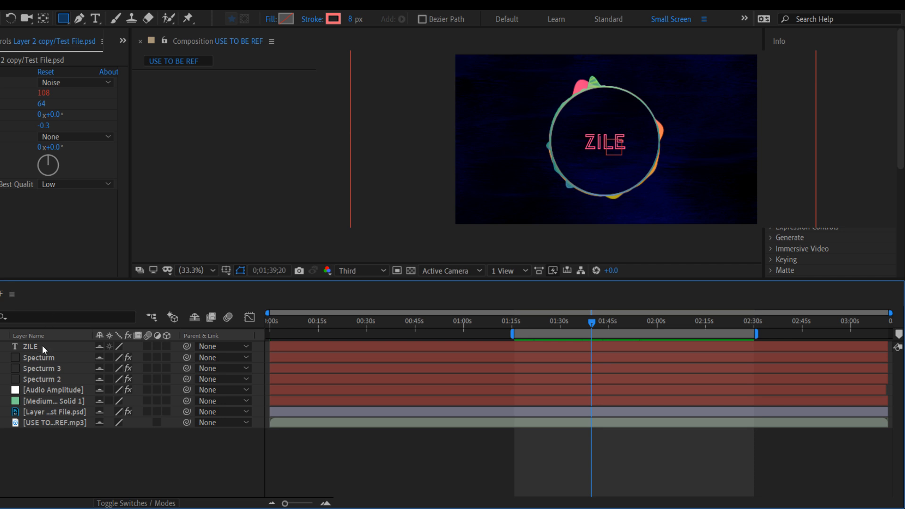
- Duplicate the Specturm layer and apply the CC Particle World effect to the copy
click(46, 359)
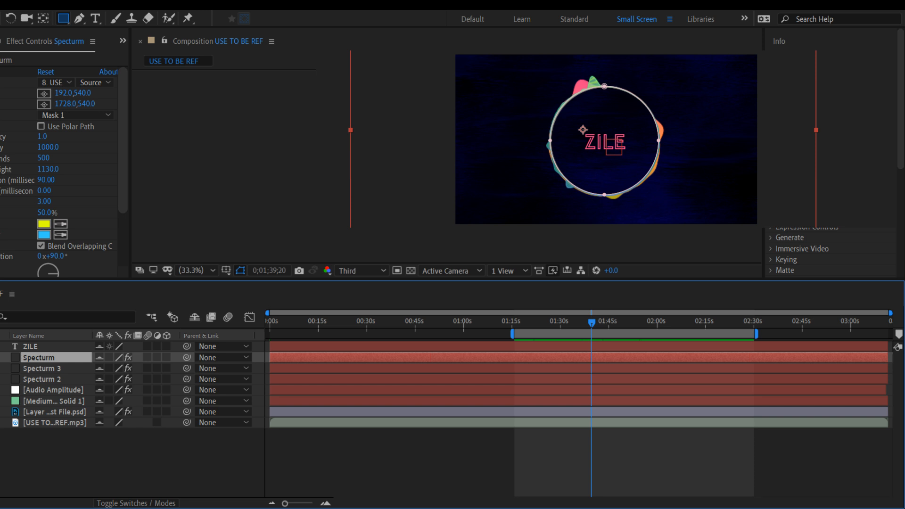
key(ctrl+d)
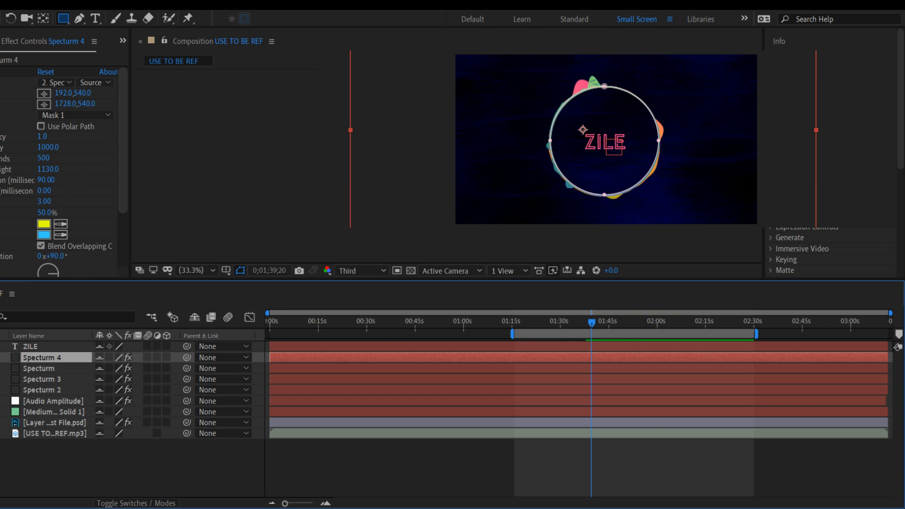
click(879, 136)
text(compo)
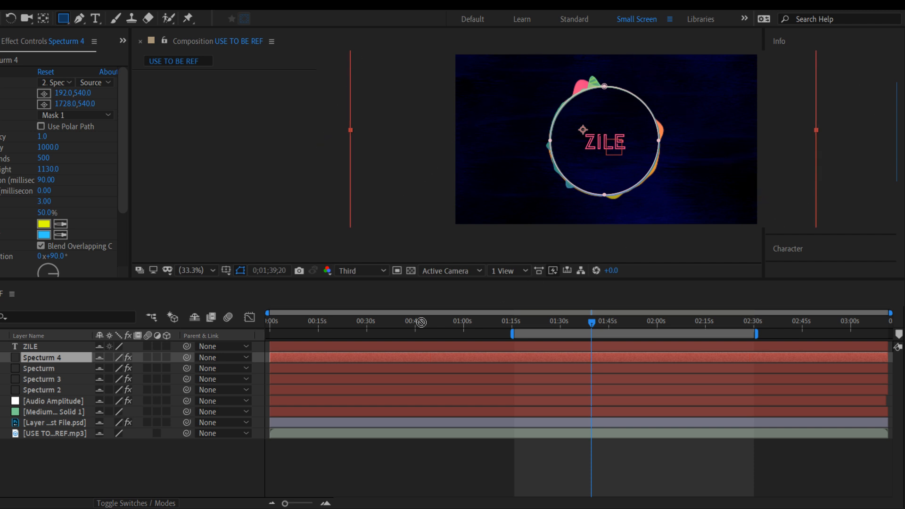
click(93, 355)
drag(59, 358, 59, 358)
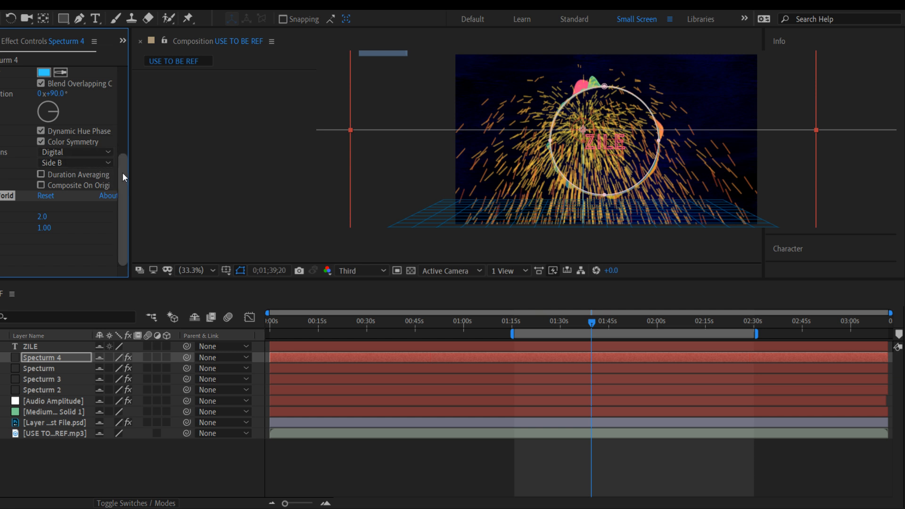
- Collapse the copied layer's spectrum effect settings and slide the Specturm 4 layer slightly earlier in the timeline
scroll(102, 104, up, 5)
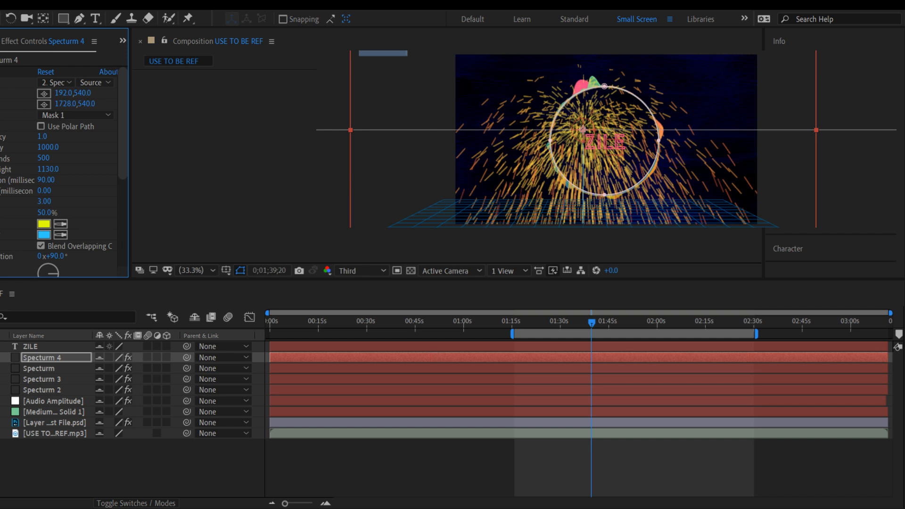
click(1, 72)
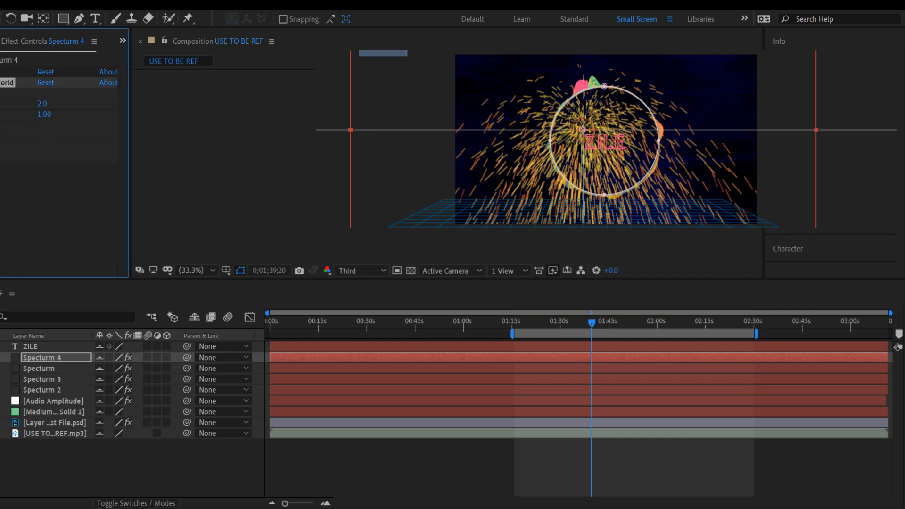
click(455, 355)
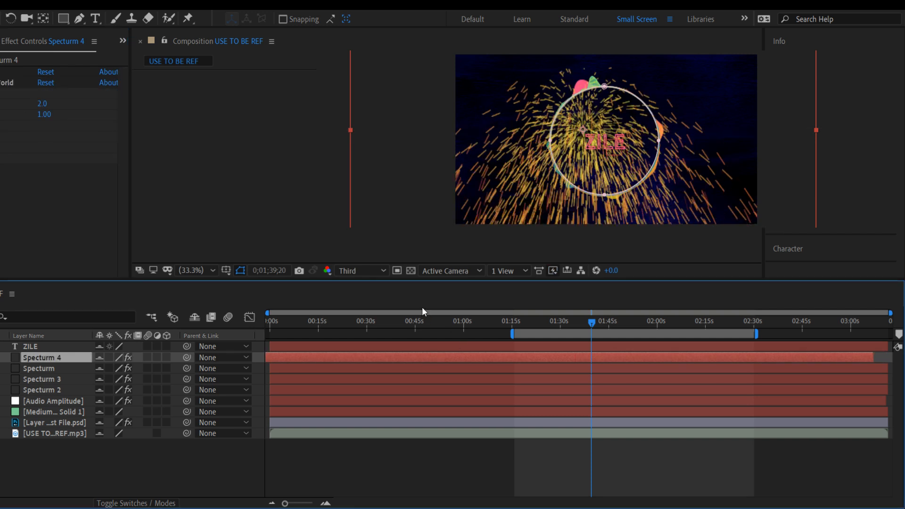
- Try CC Particle World above the spectrum effect on Specturm 4, preview it, and move the effect back below
drag(6, 82, 6, 67)
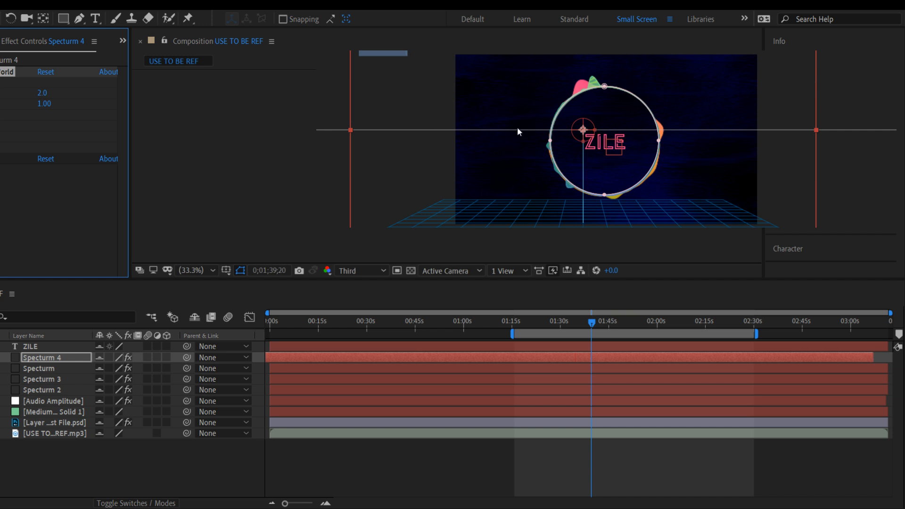
click(233, 163)
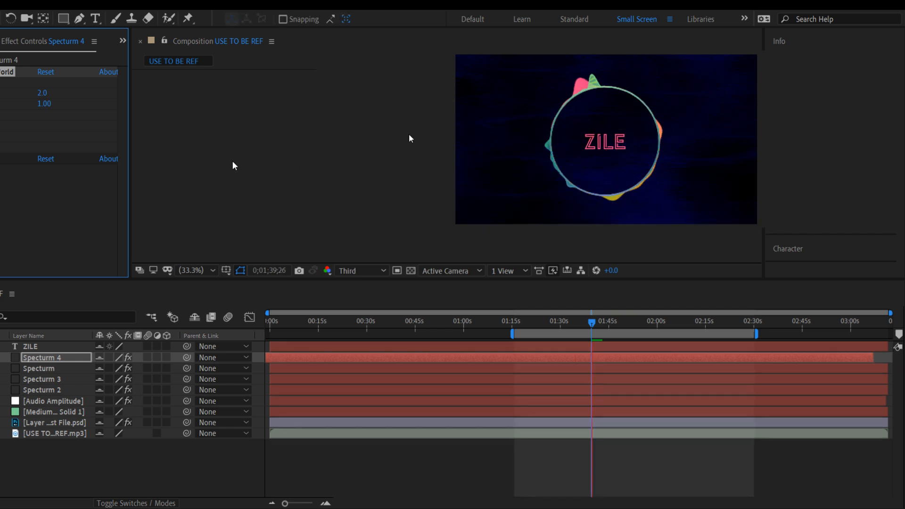
key(space)
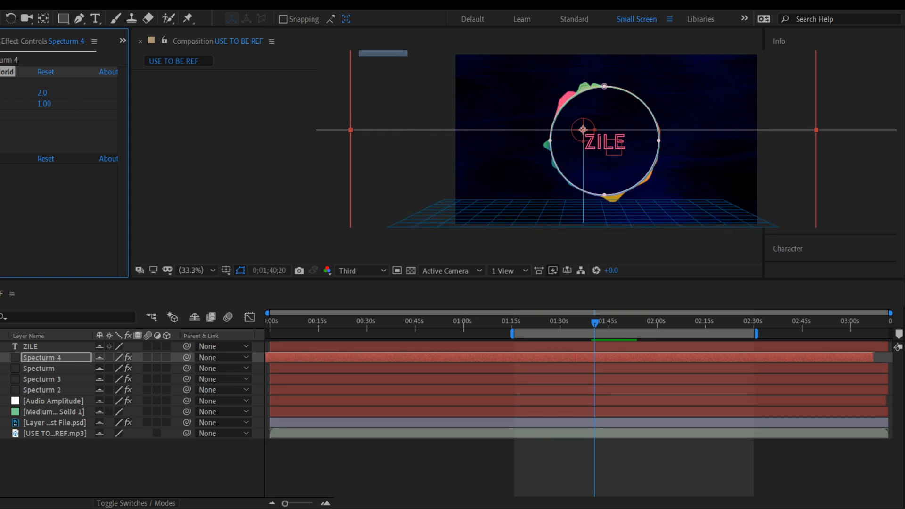
drag(4, 72, 1, 177)
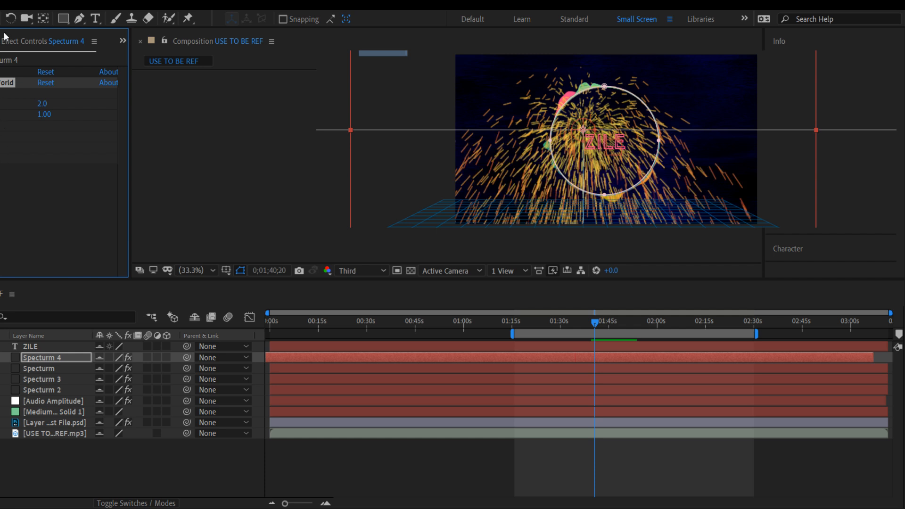
- Preview the particles up to 0;01;42;08 and set the particle producer's Position Y to 0.01
key(space)
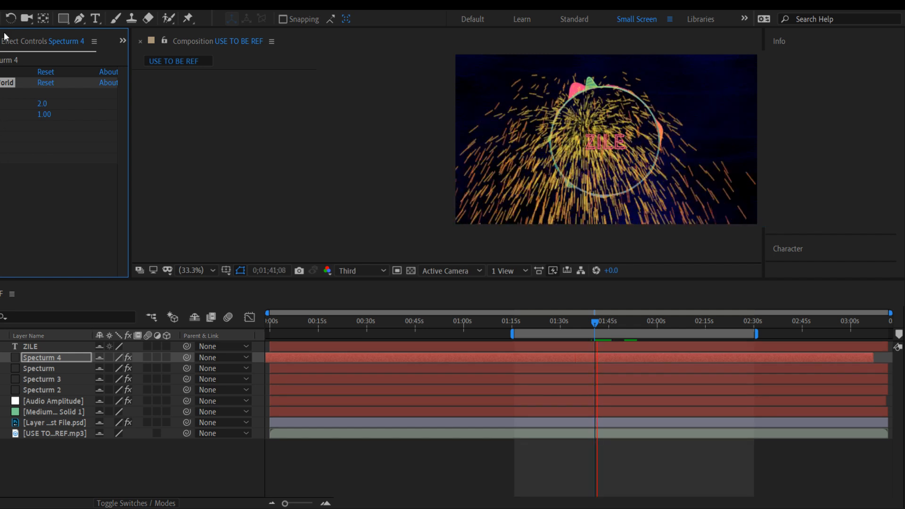
key(space)
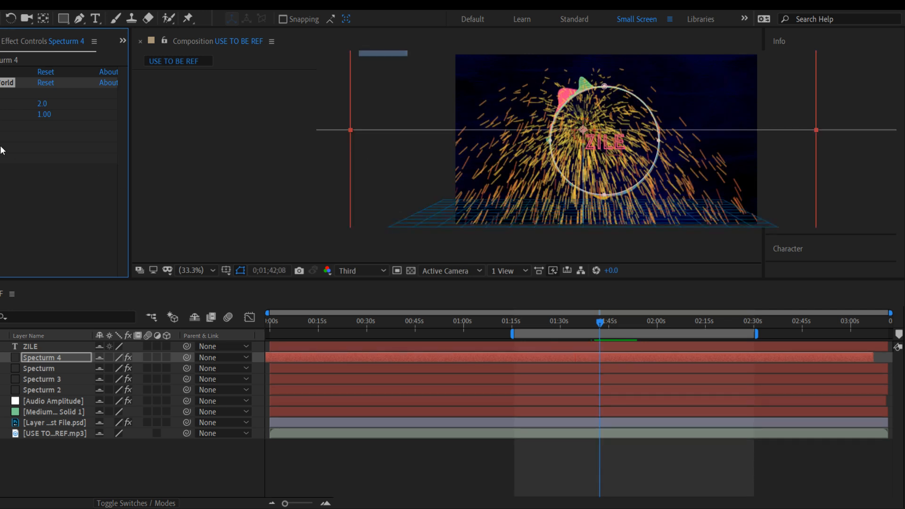
click(1, 125)
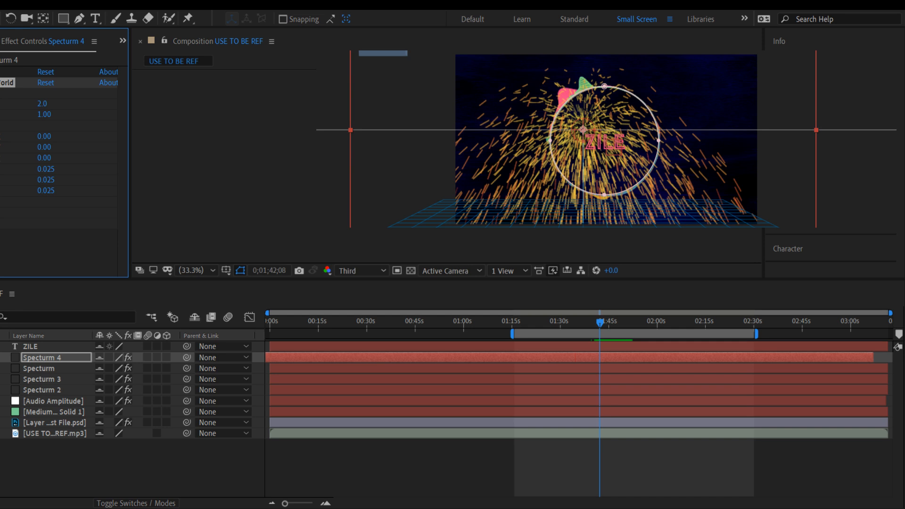
mouse_move(45, 147)
mouse_down()
mouse_move(56, 157)
mouse_move(40, 148)
mouse_up()
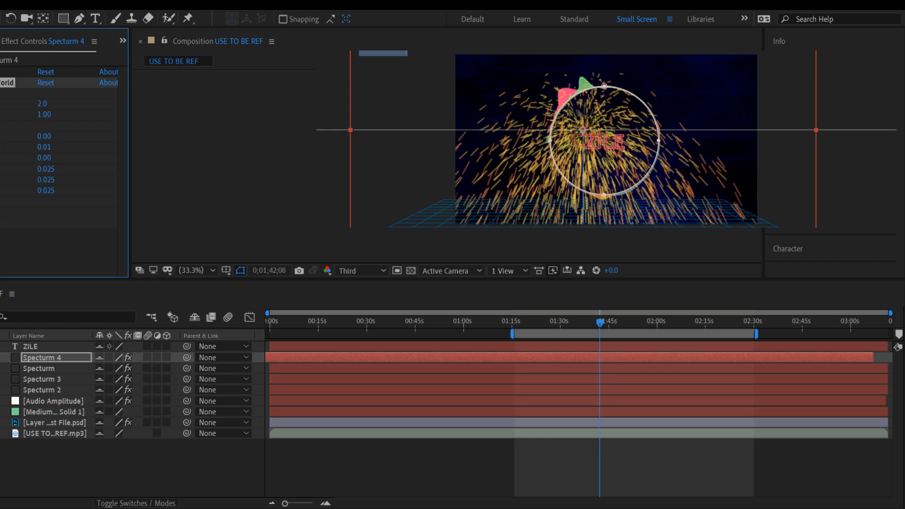
- Try the Shaded Sphere and Textured Square particle types on the Specturm 4 particles
scroll(61, 165, down, 5)
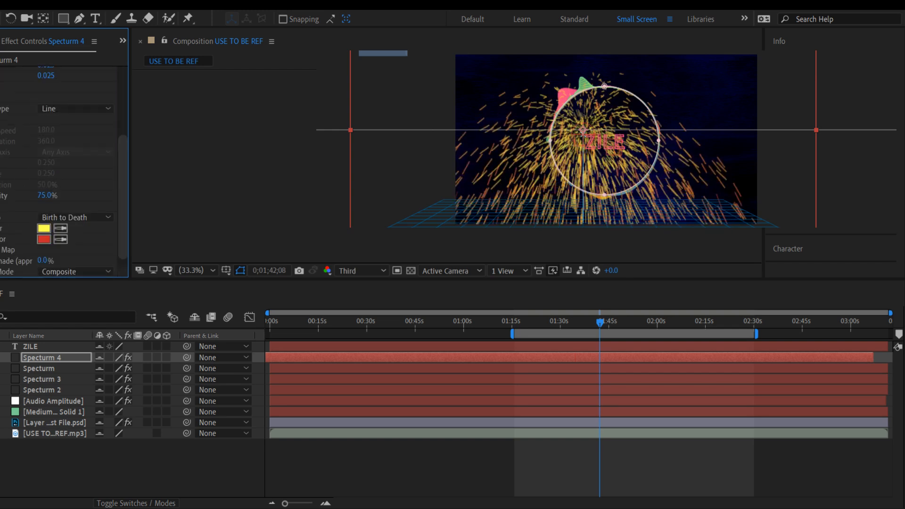
scroll(124, 153, down, 1)
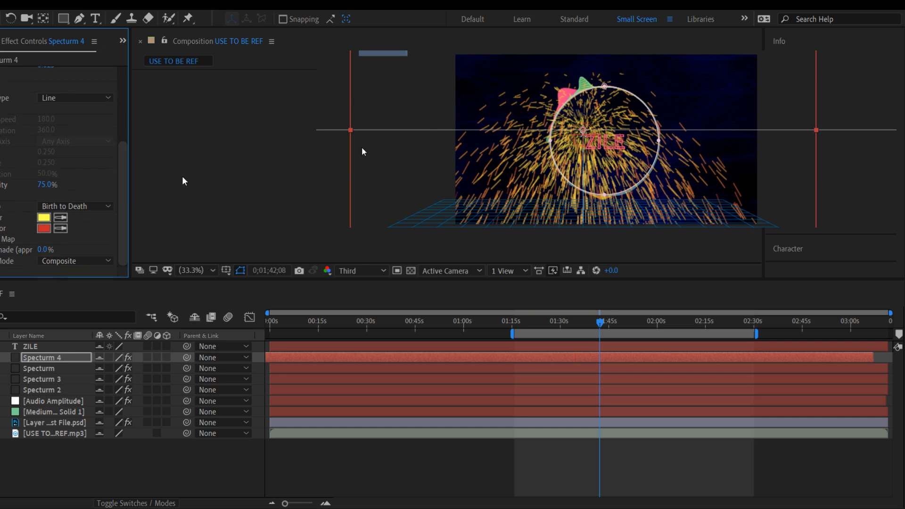
click(94, 135)
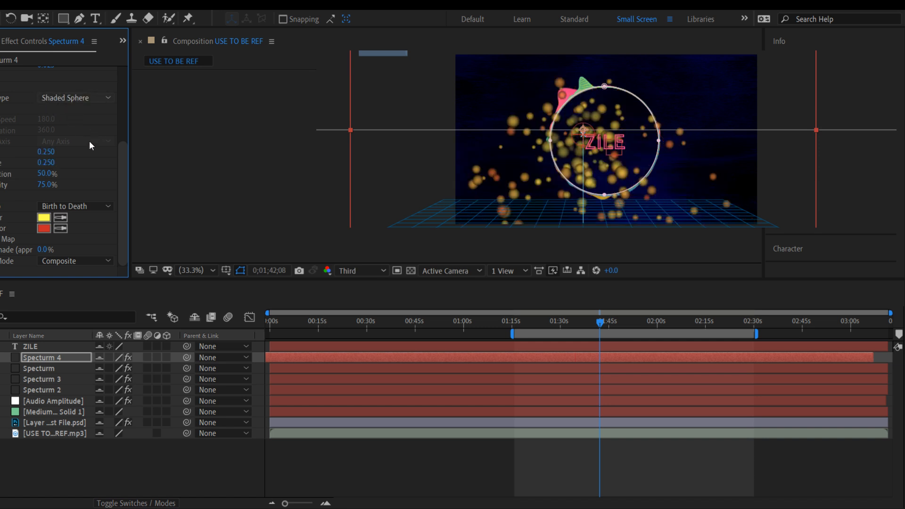
click(121, 363)
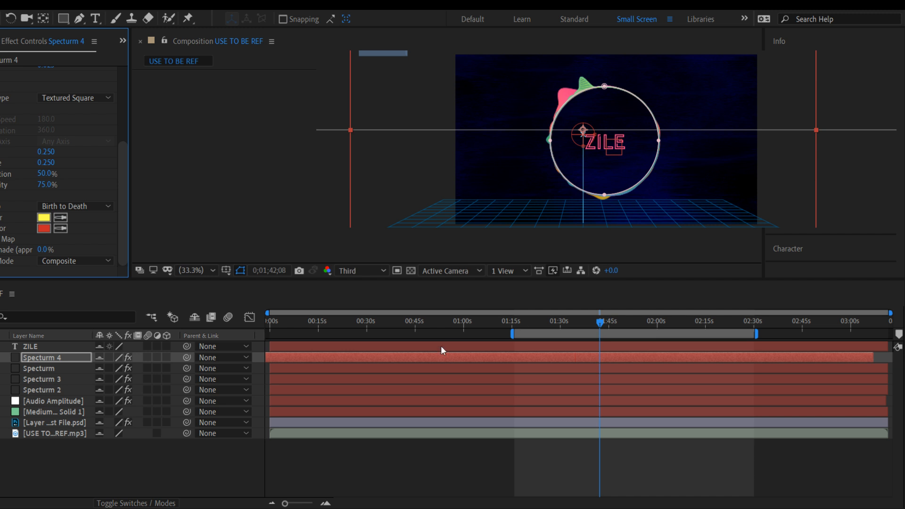
- Switch the particles' transfer mode to Screen and back to Composite
click(92, 285)
click(98, 258)
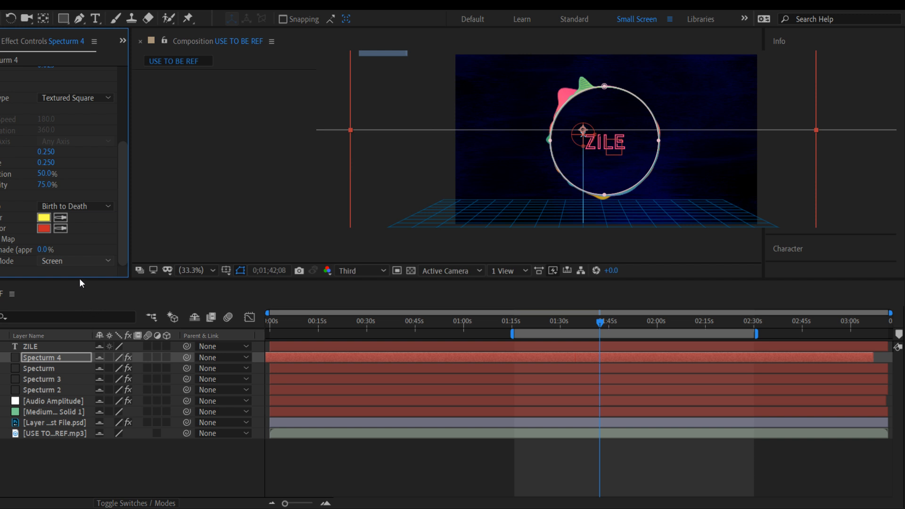
click(80, 275)
scroll(59, 165, down, 3)
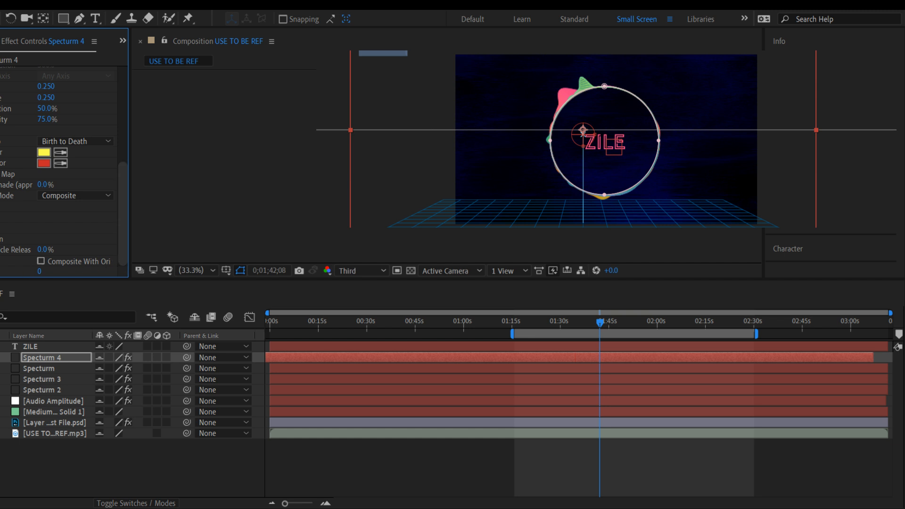
- Widen the effect settings area, set the particle type to Lens Convex, and start previewing the result
drag(129, 199, 142, 200)
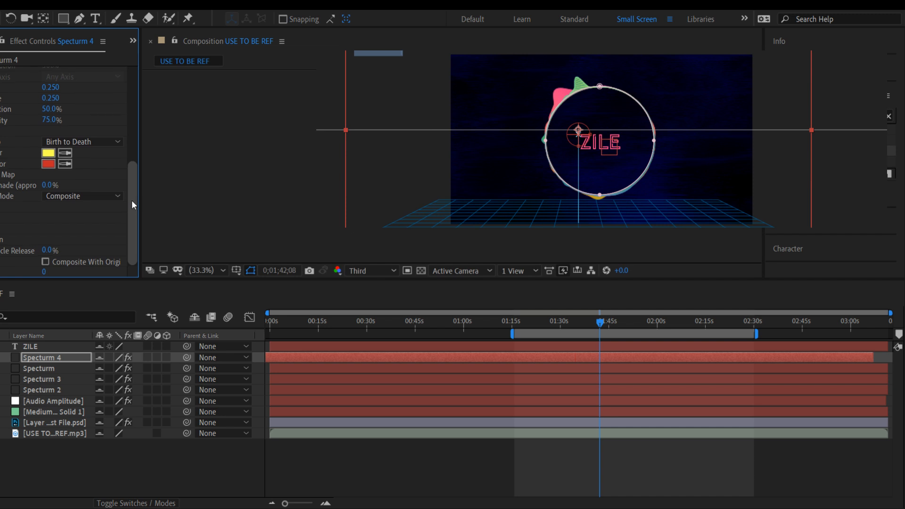
scroll(125, 184, up, 3)
scroll(121, 172, up, 1)
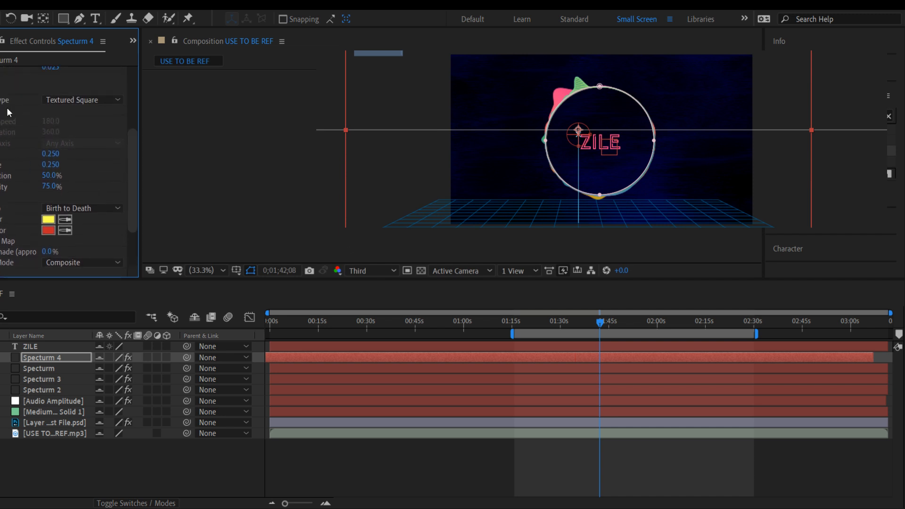
scroll(119, 168, up, 8)
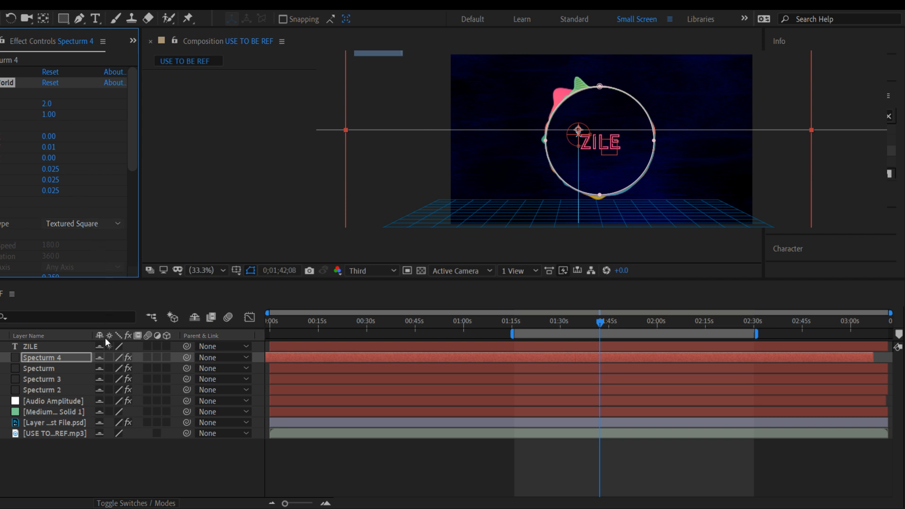
click(114, 414)
key(space)
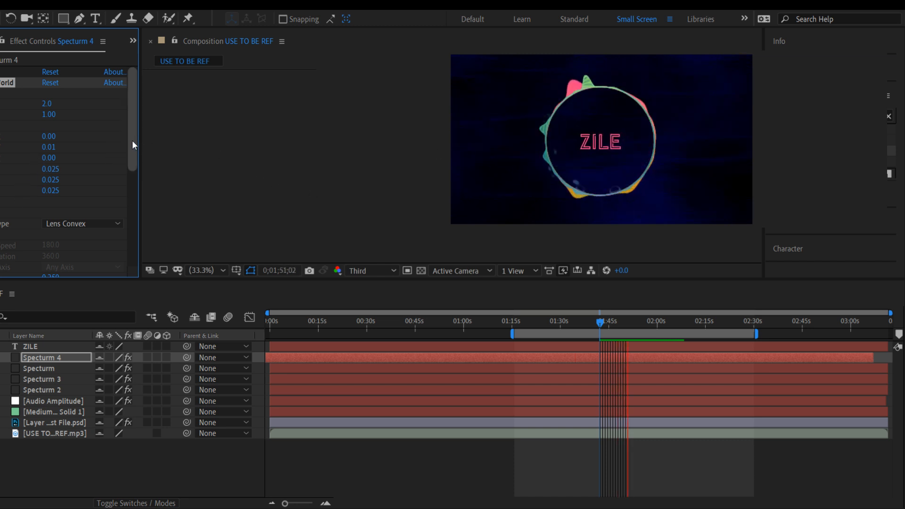
- Set the particles' Birth Rate to 5.0 and Longevity to 5.00 seconds while the preview plays
mouse_move(132, 140)
mouse_down()
mouse_move(132, 157)
mouse_move(131, 144)
mouse_up()
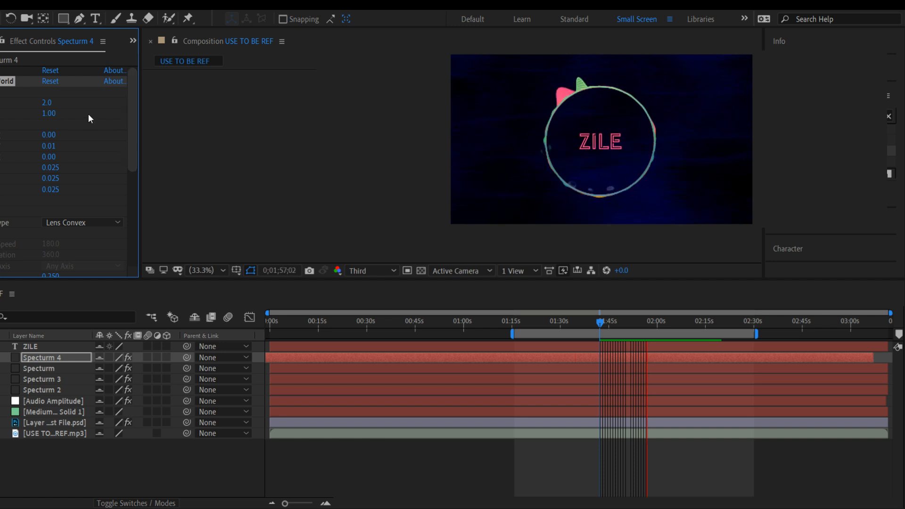
drag(53, 103, 66, 109)
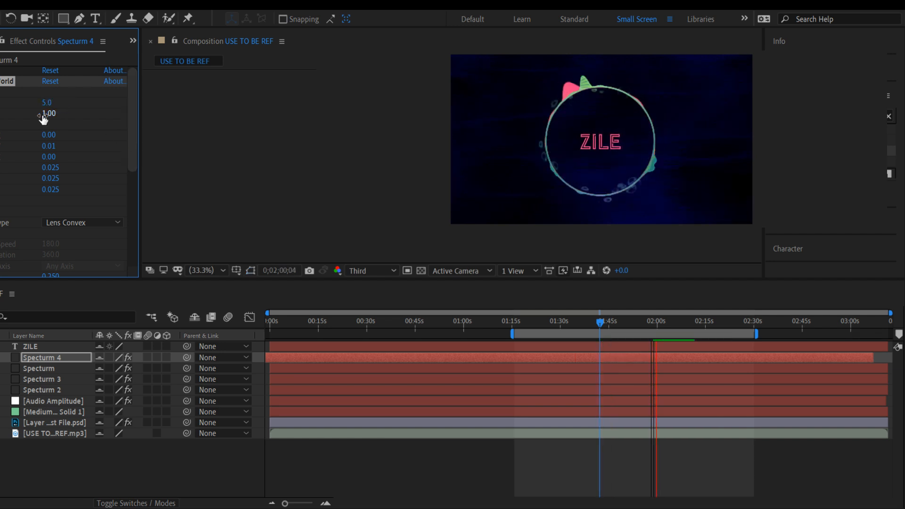
click(48, 112)
text(5)
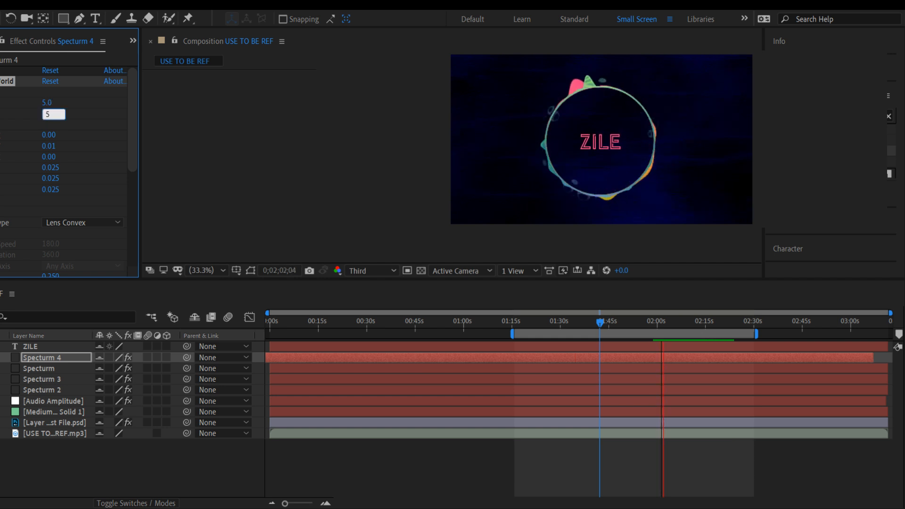
key(Return)
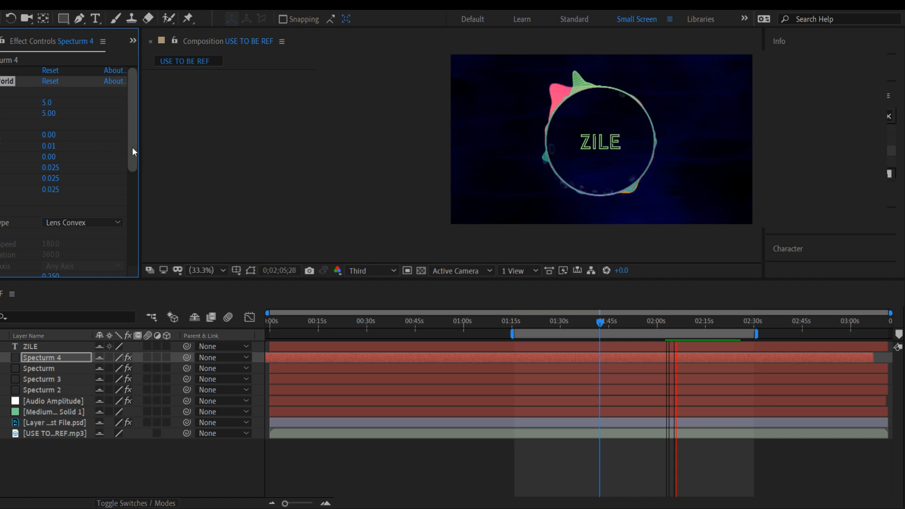
- Set the particles' Death Size to 1.000 and Size Variation to 70.0% while the preview plays
drag(132, 146, 133, 195)
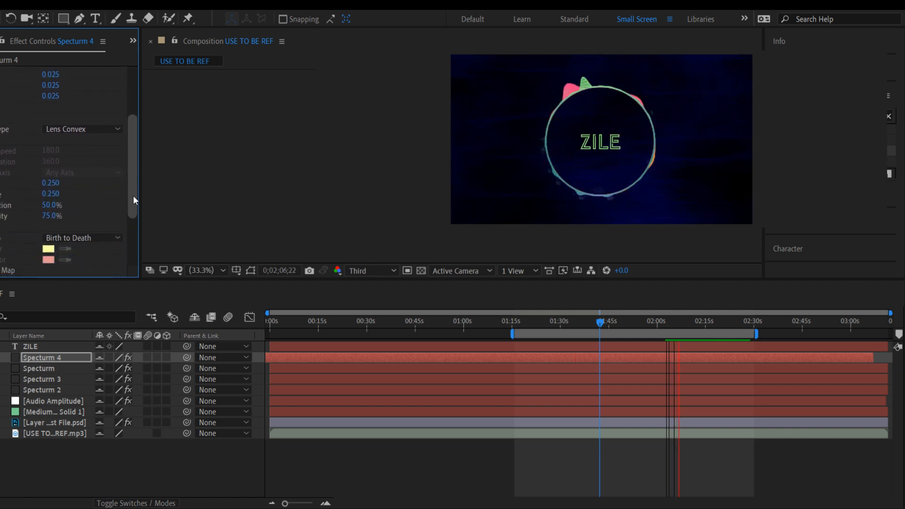
click(51, 183)
click(52, 194)
text(1)
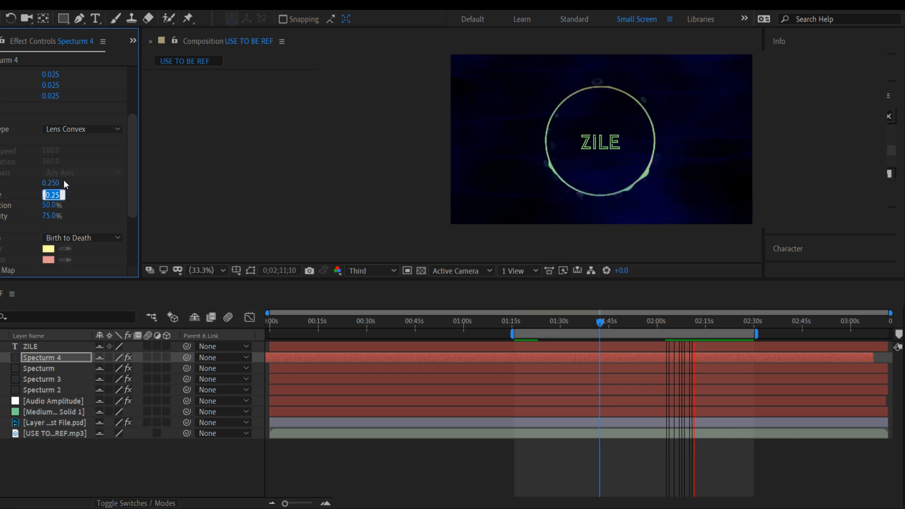
key(Return)
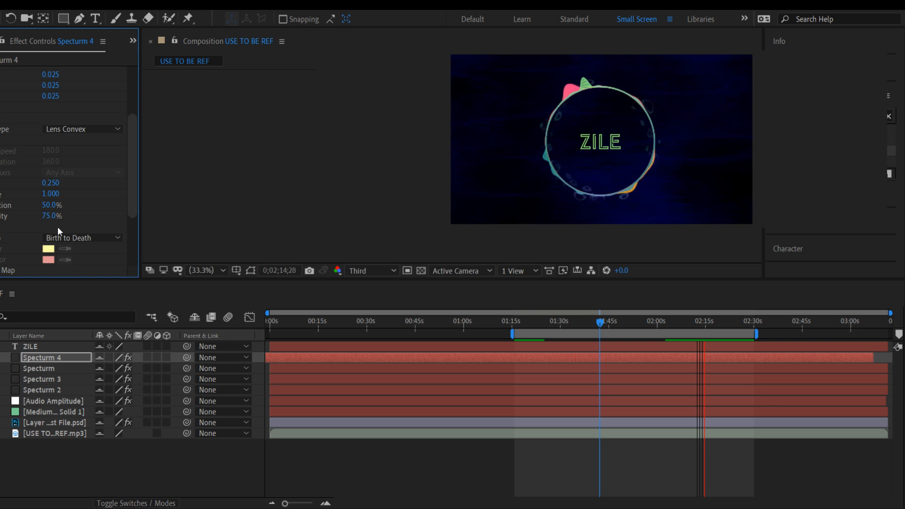
click(51, 205)
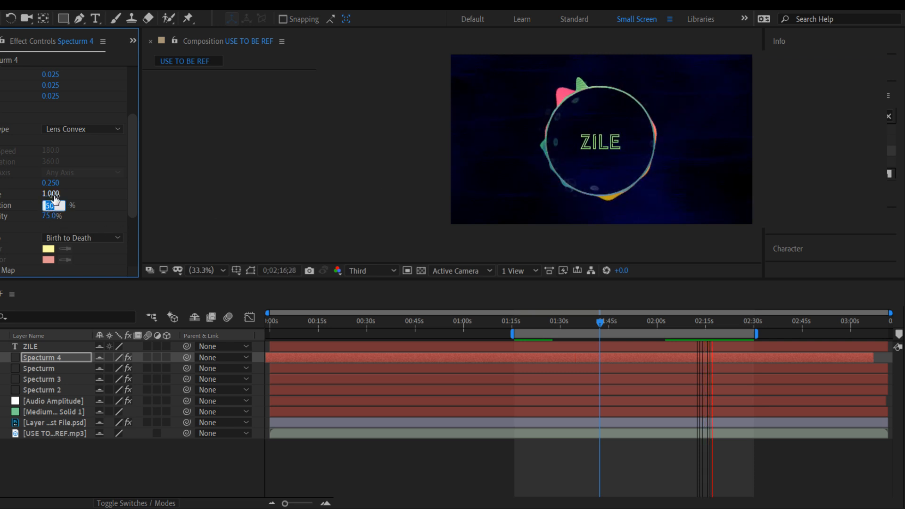
text(70)
key(Return)
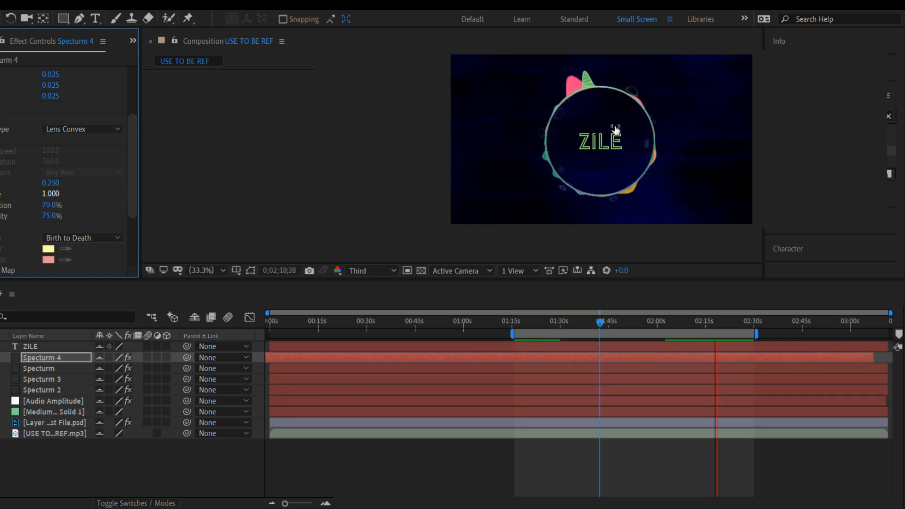
- Check the particles' custom color map settings and enable Composite With Original
drag(131, 213, 132, 231)
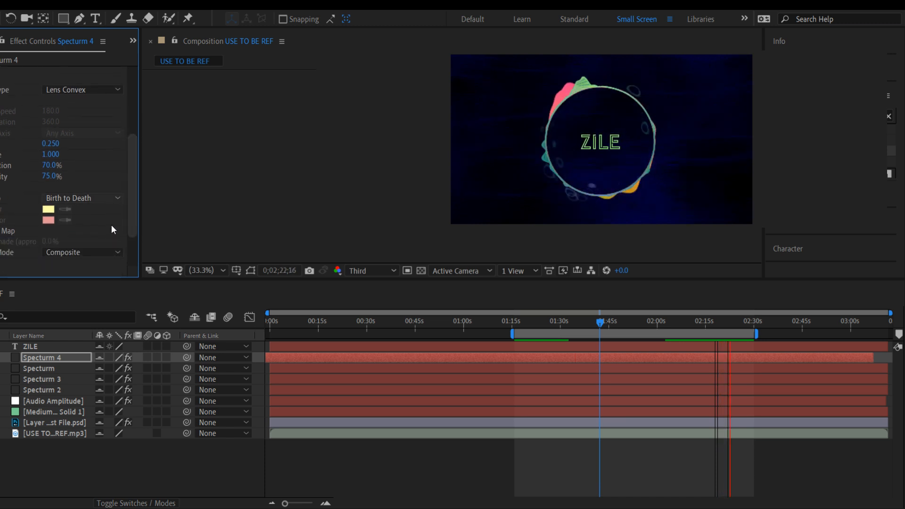
drag(130, 199, 132, 222)
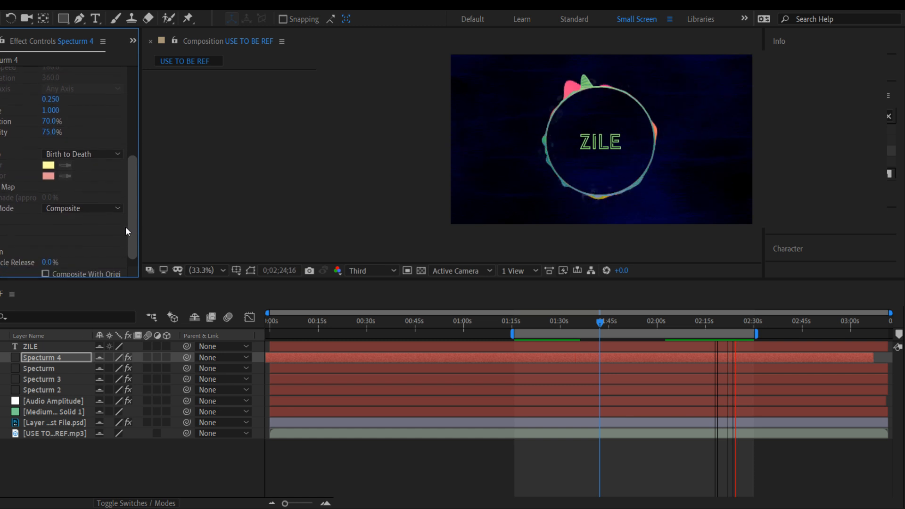
click(1, 187)
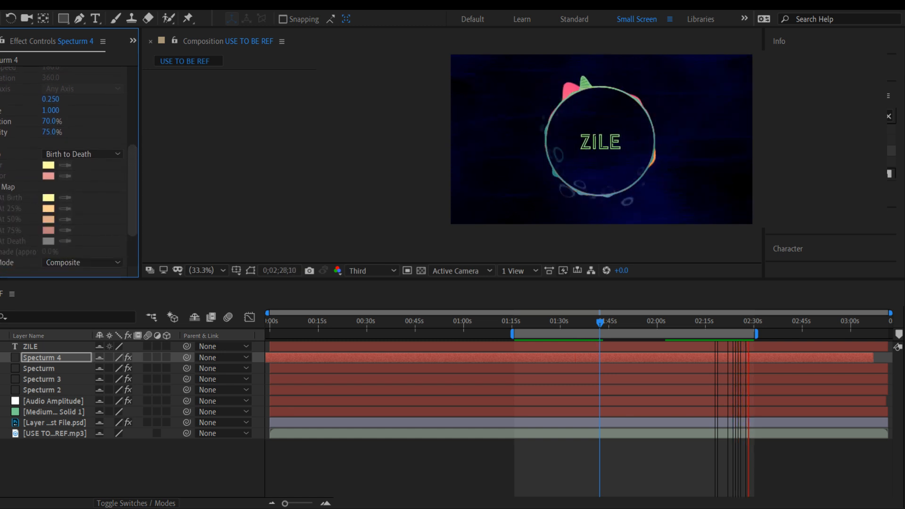
click(1, 188)
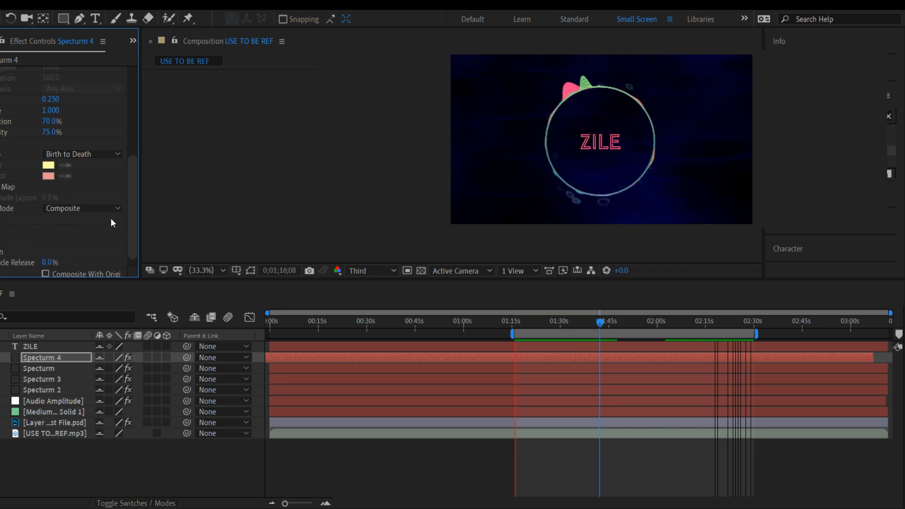
scroll(132, 221, down, 1)
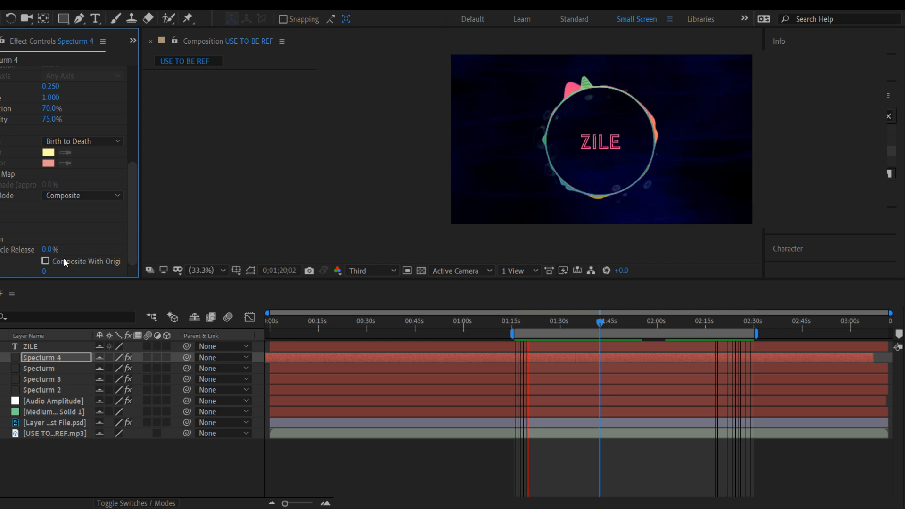
click(46, 260)
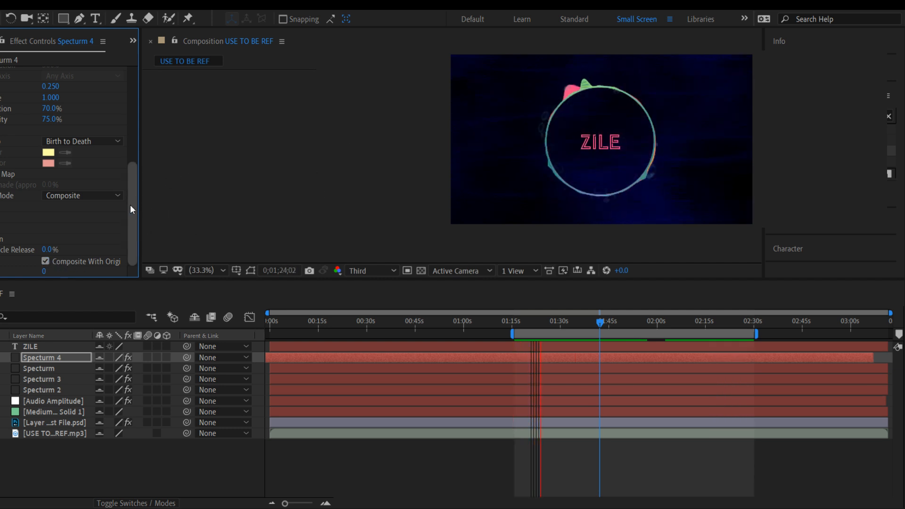
- Collapse the Particle settings of the particle effect and expand its Physics settings
drag(134, 213, 97, 106)
click(1, 214)
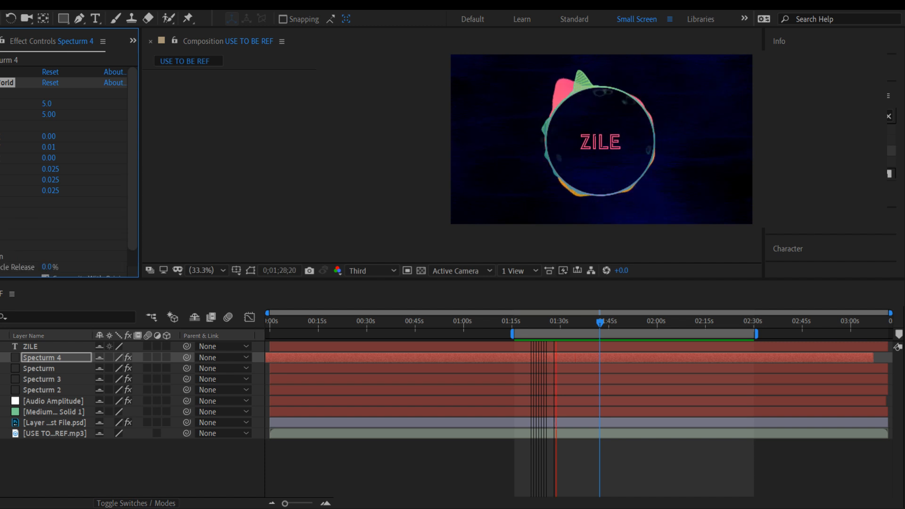
click(1, 202)
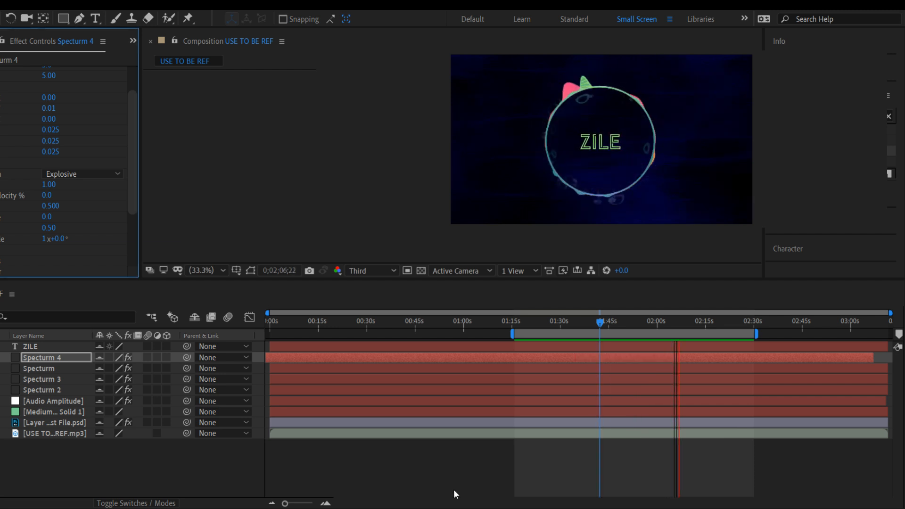
- Try the Cone Axis animation on the particles with Gravity set to 0.000
click(98, 173)
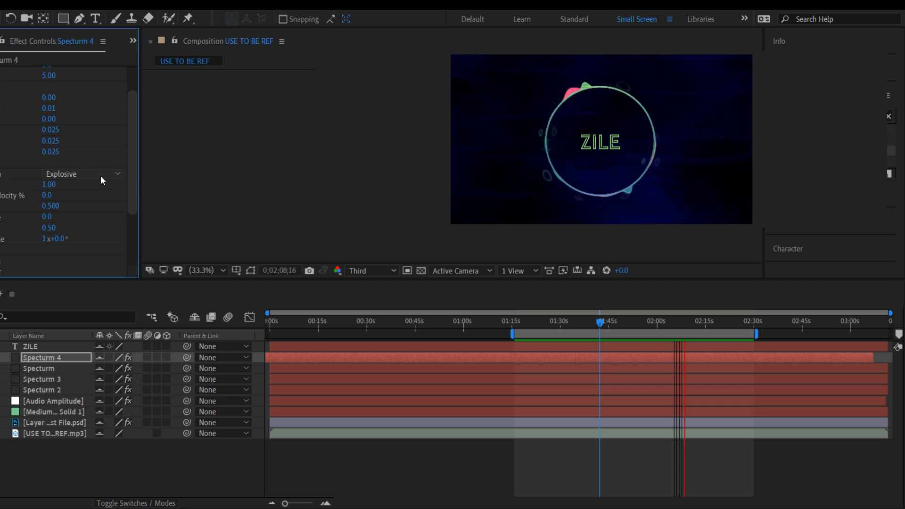
click(107, 200)
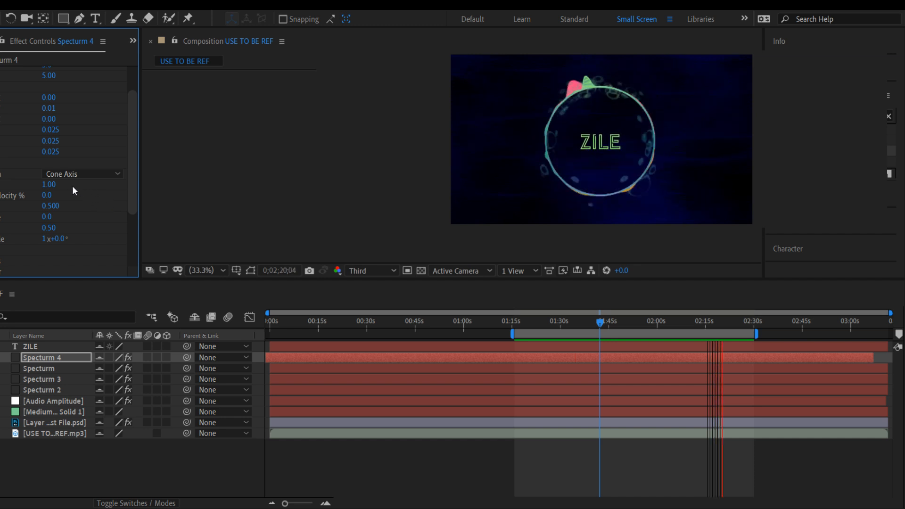
click(50, 207)
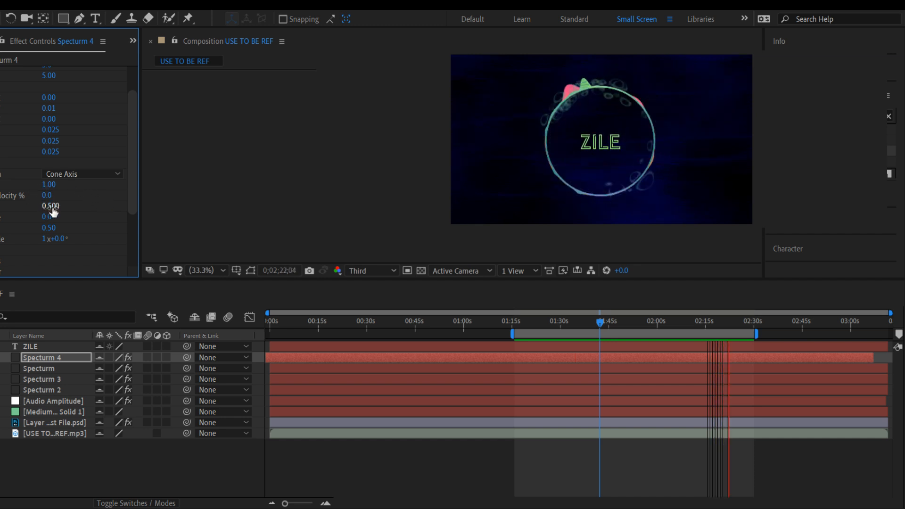
text(0)
key(Return)
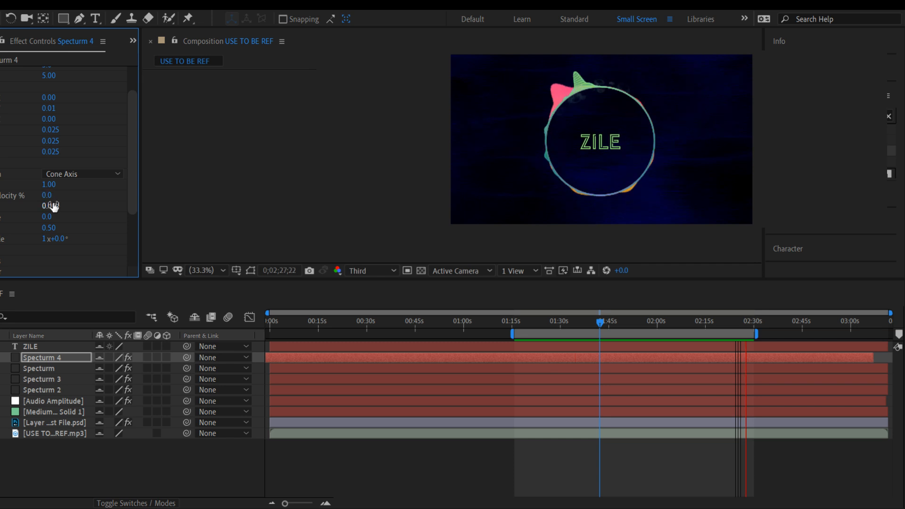
- Restart the preview, return the particle animation to Explosive, and set Gravity back to 0.500
key(space)
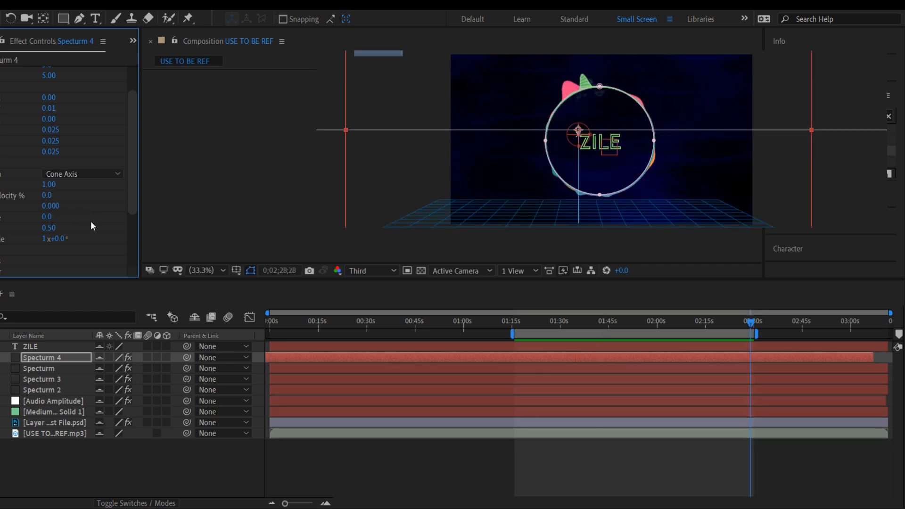
key(space)
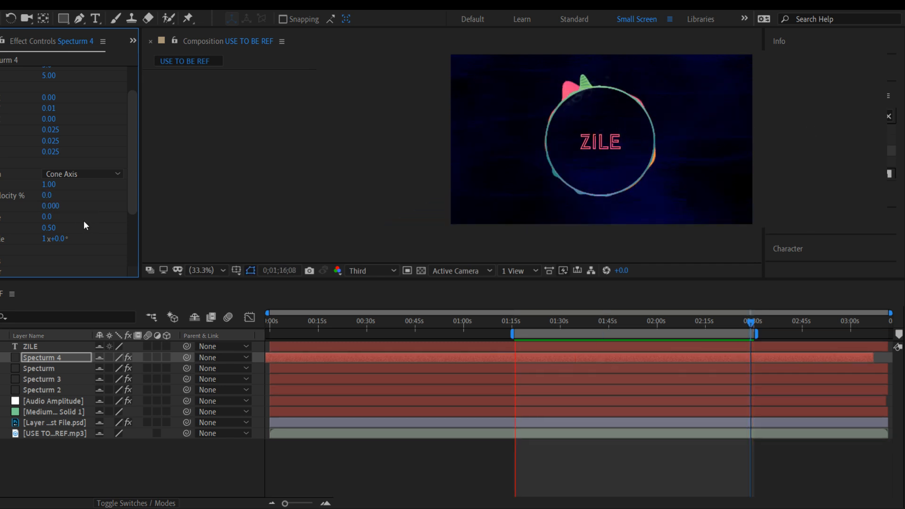
click(66, 175)
click(75, 188)
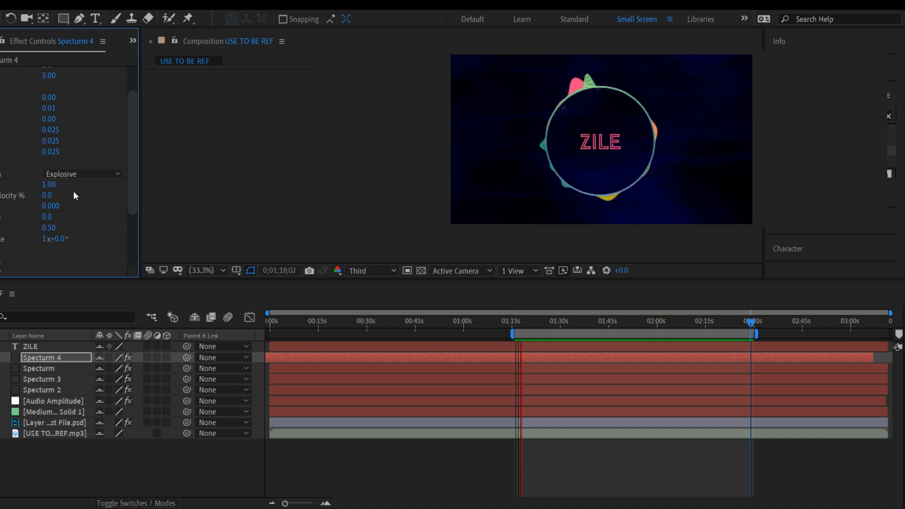
click(47, 206)
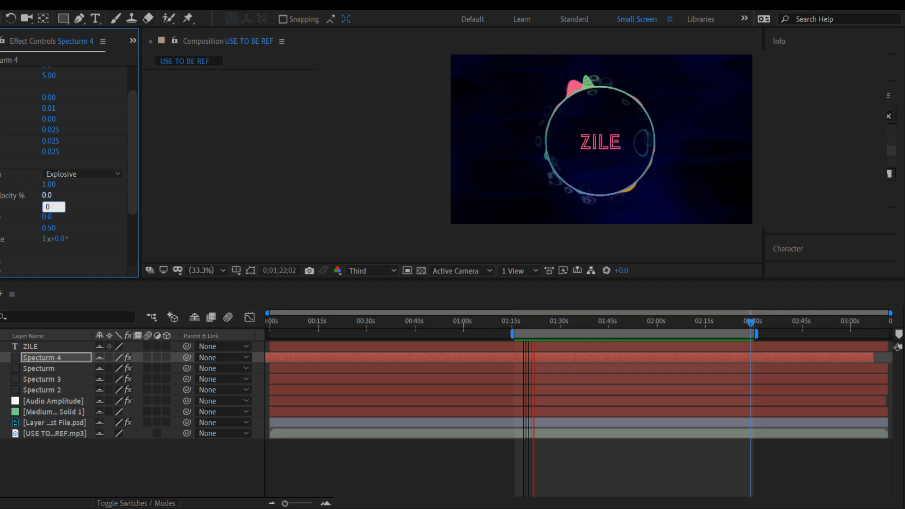
text(.5)
key(Return)
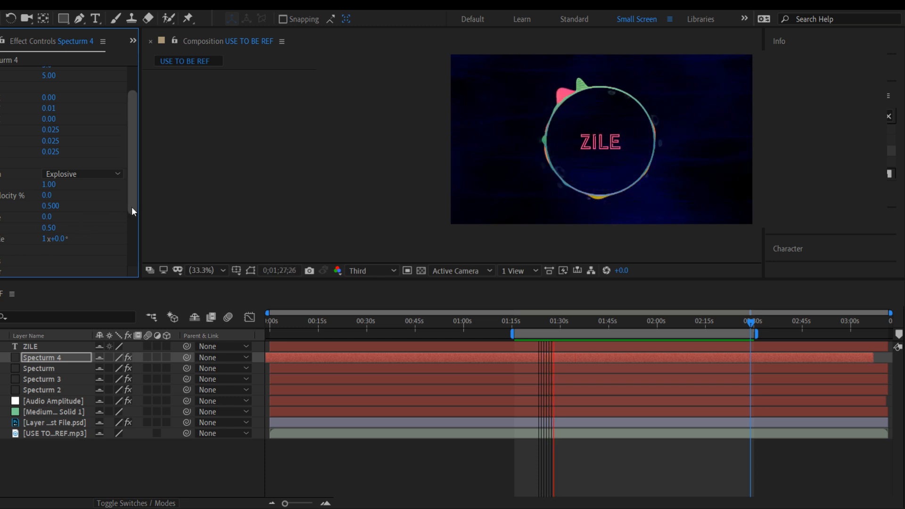
- Set the particles' animation to Twirl and the Birth Rate to 10.0
drag(132, 205, 126, 240)
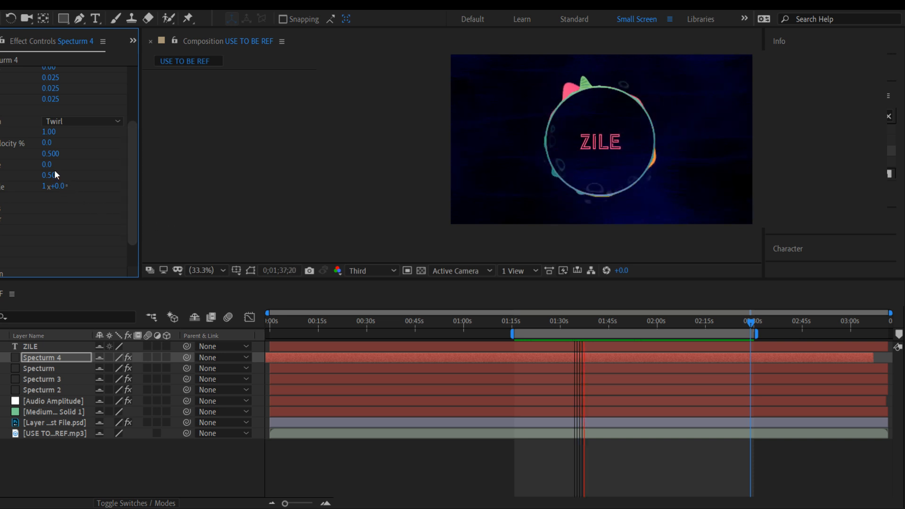
scroll(132, 165, up, 5)
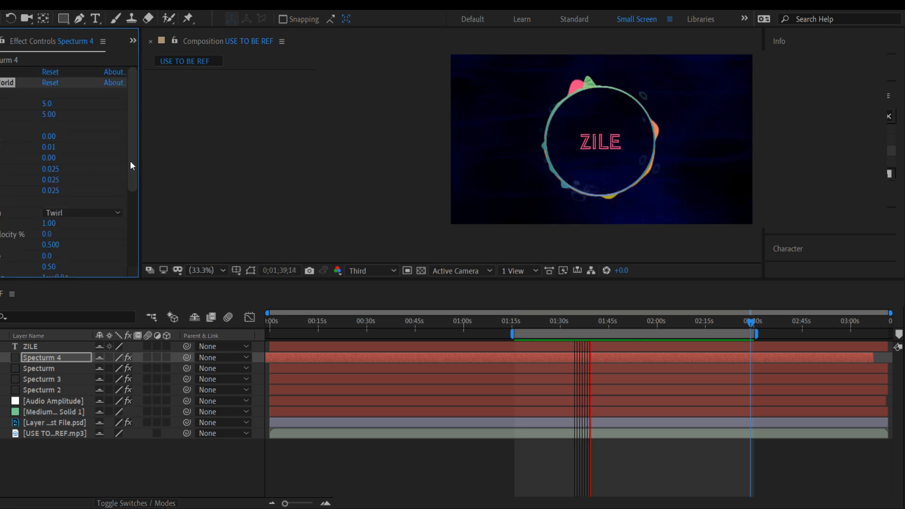
click(48, 104)
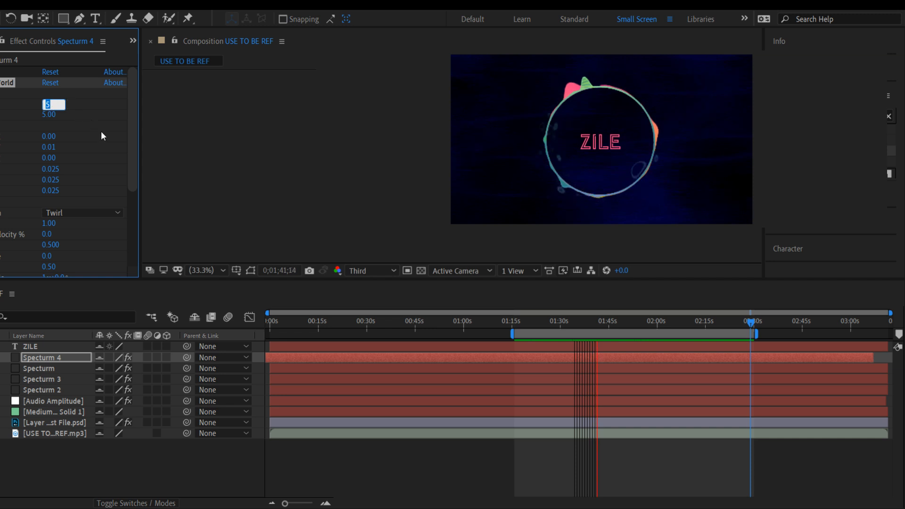
text(10)
key(Return)
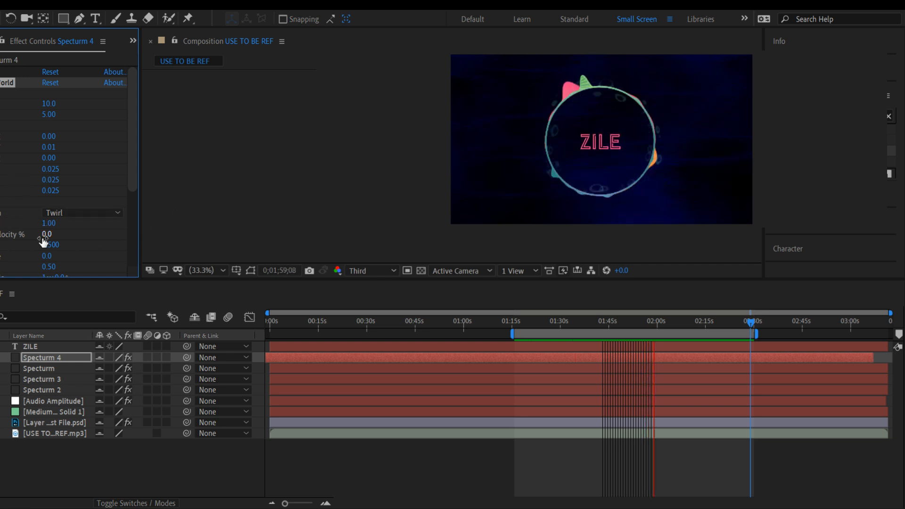
- Set the particles' Velocity to 5.00, switch the animation back to Explosive, and stop the preview after checking it
click(48, 223)
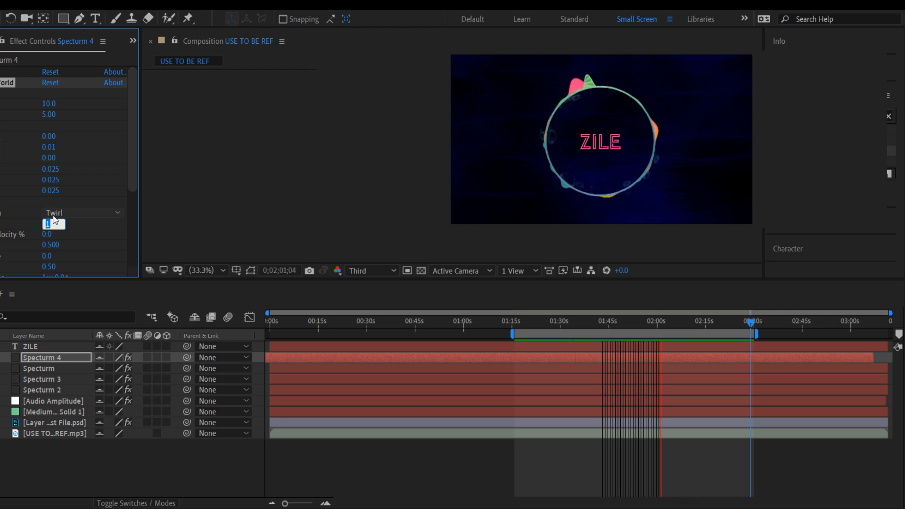
text(5)
key(Return)
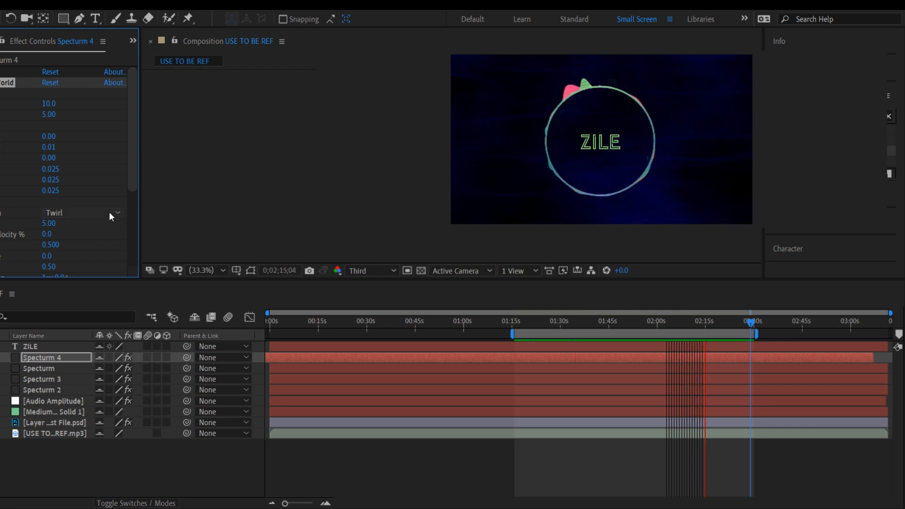
drag(132, 187, 133, 199)
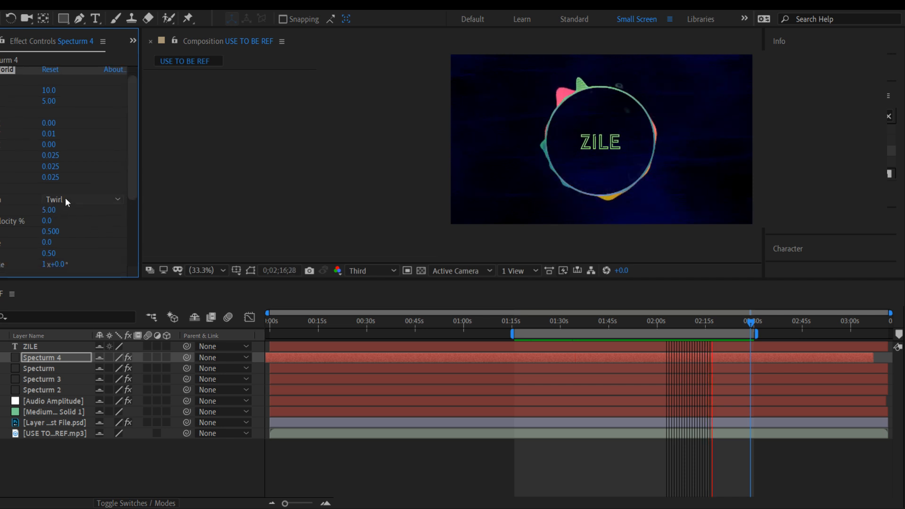
click(78, 201)
click(81, 216)
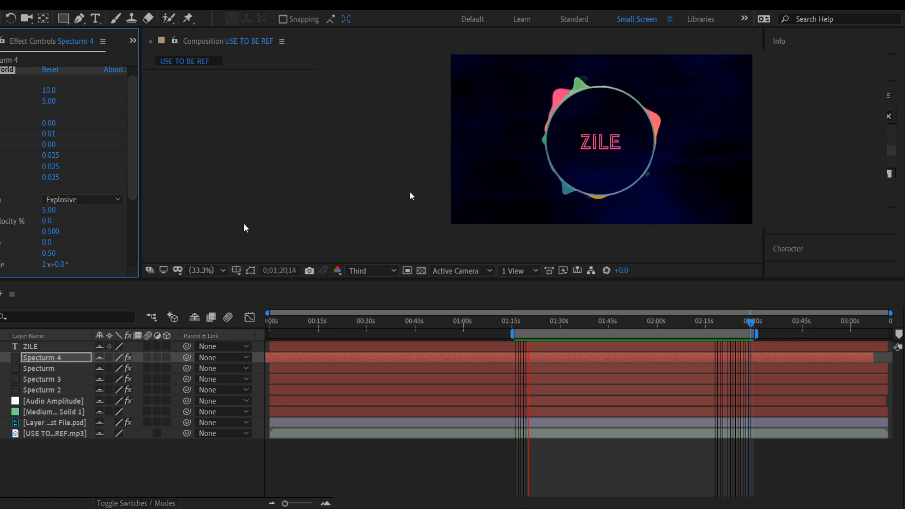
key(space)
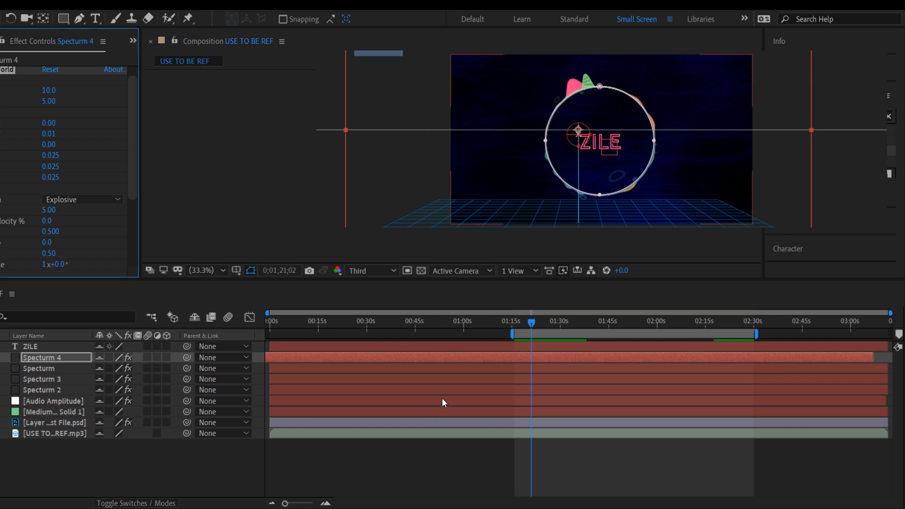
- Stretch the work area across the whole composition and extend the Specturm 4 and Audio Amplitude layers to its end
drag(508, 334, 230, 384)
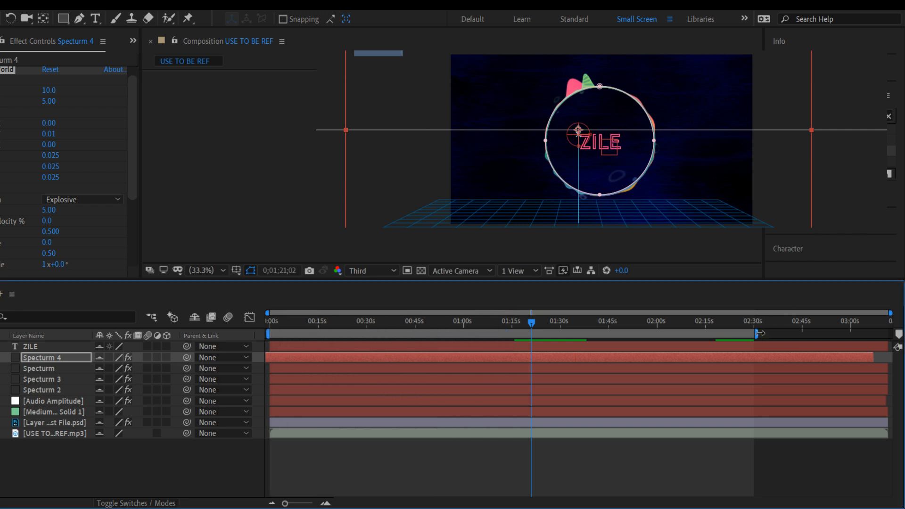
drag(759, 333, 904, 326)
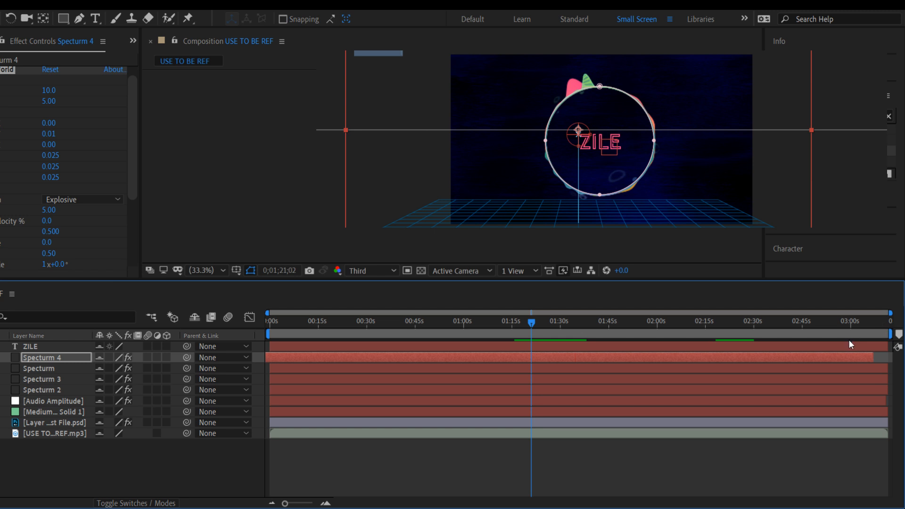
drag(874, 354, 889, 358)
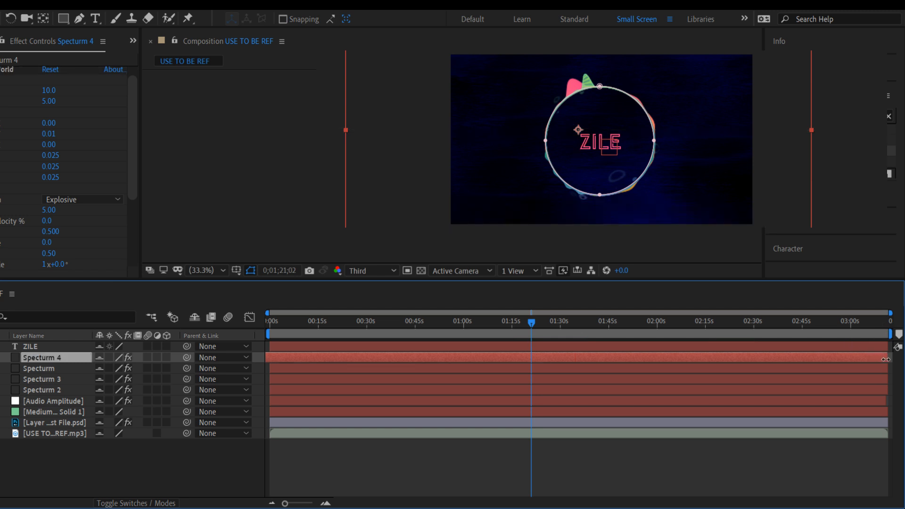
drag(883, 402, 889, 402)
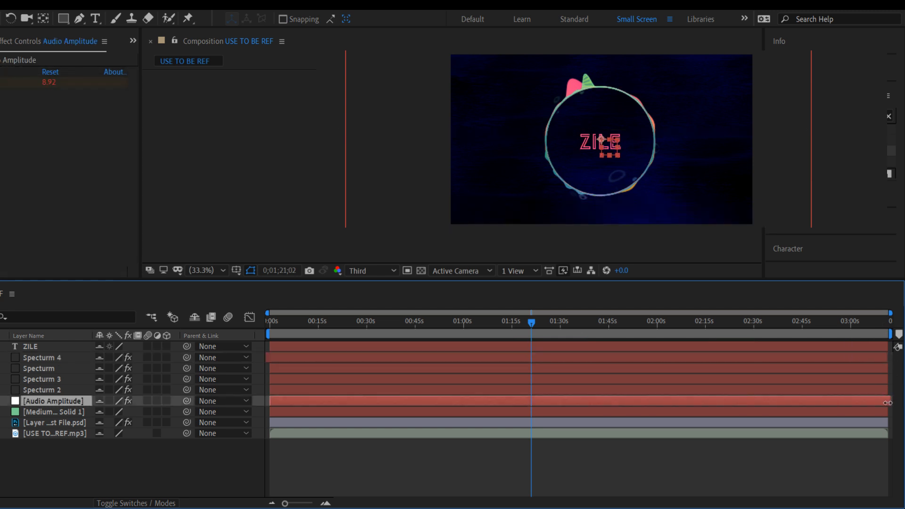
- Apply CC Particle World to the ZILE text layer and composite the particles with the original text
key(space)
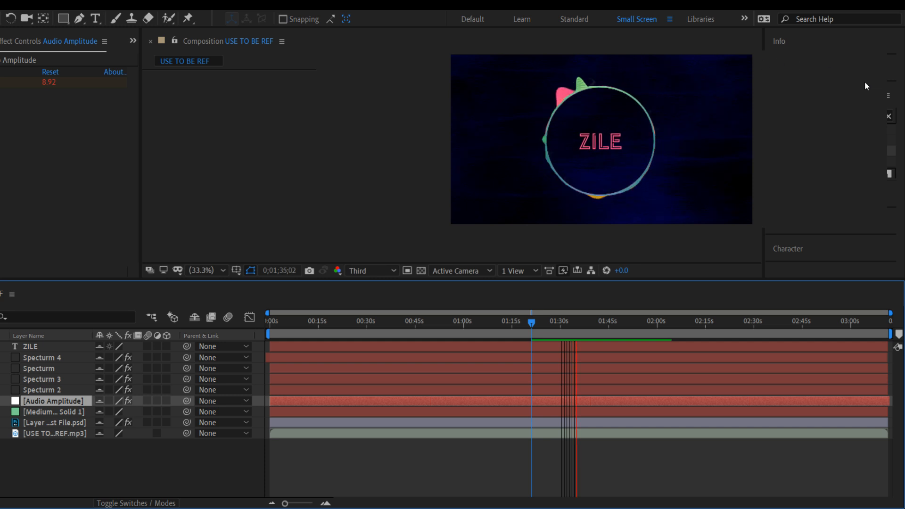
drag(821, 151, 18, 347)
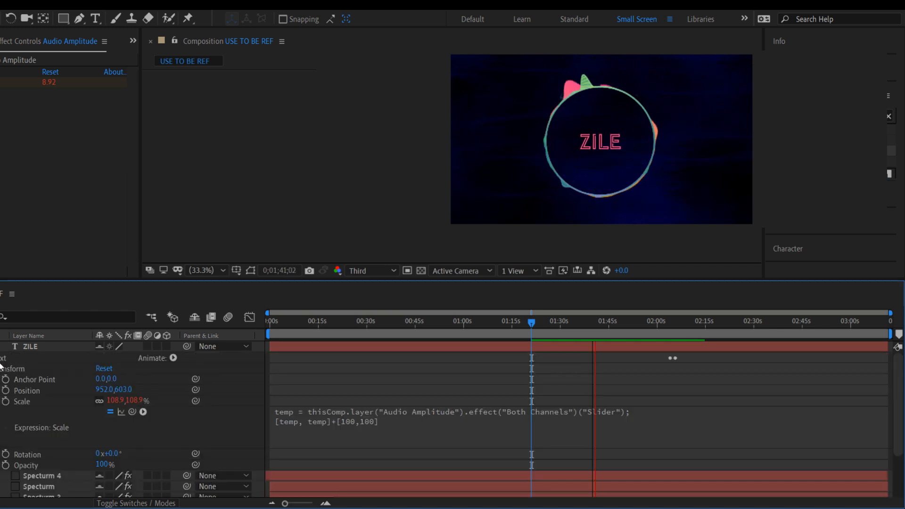
click(0, 369)
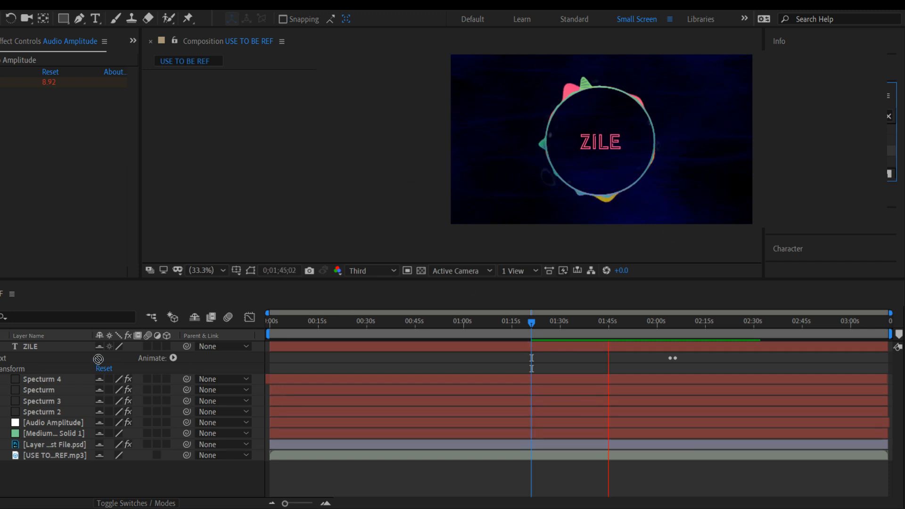
click(32, 347)
drag(32, 345, 32, 345)
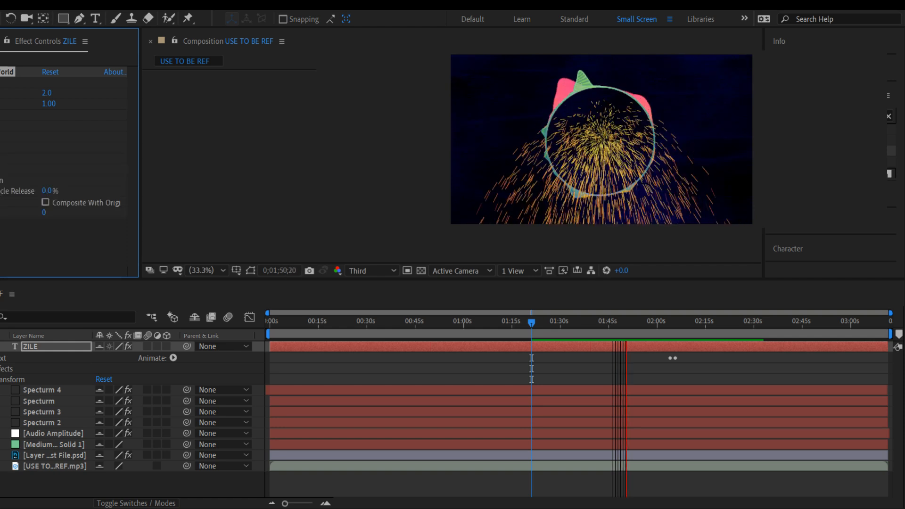
click(45, 202)
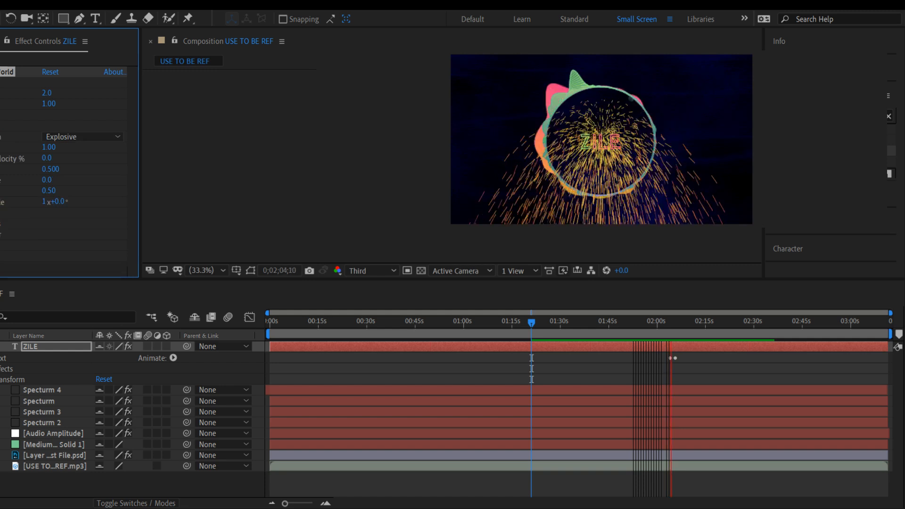
- Set the Gravity of the ZILE layer's particles to 0.000
click(49, 168)
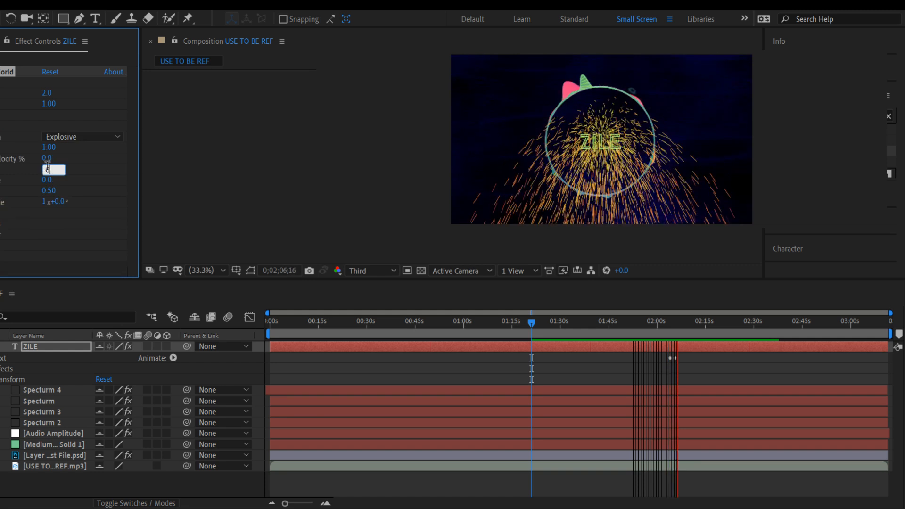
text(0)
key(Return)
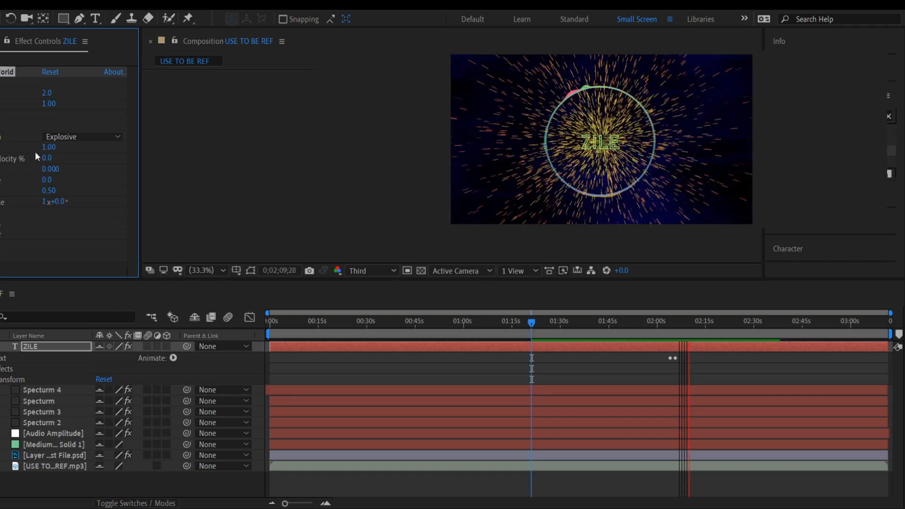
- Try TriPolygon, Motion Polygon and Tetrahedron as the title's particle type, and settle on Lens Fade
click(1, 114)
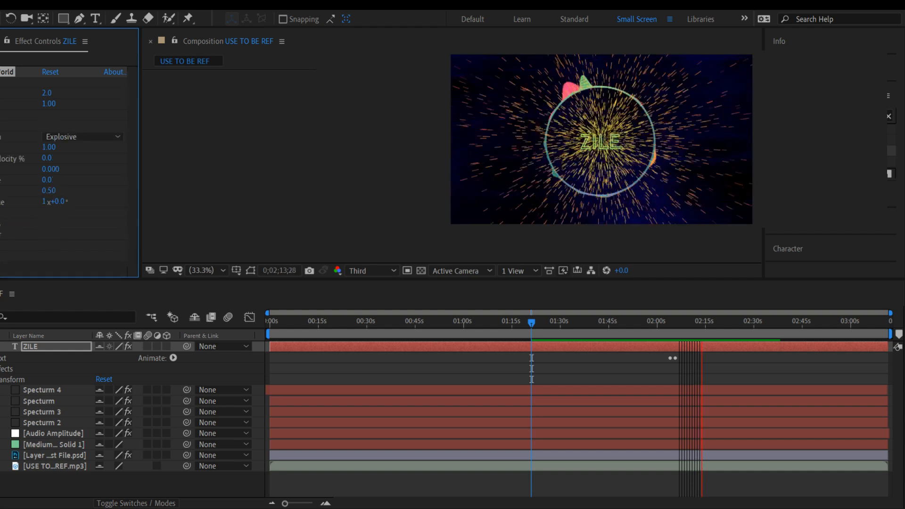
click(1, 114)
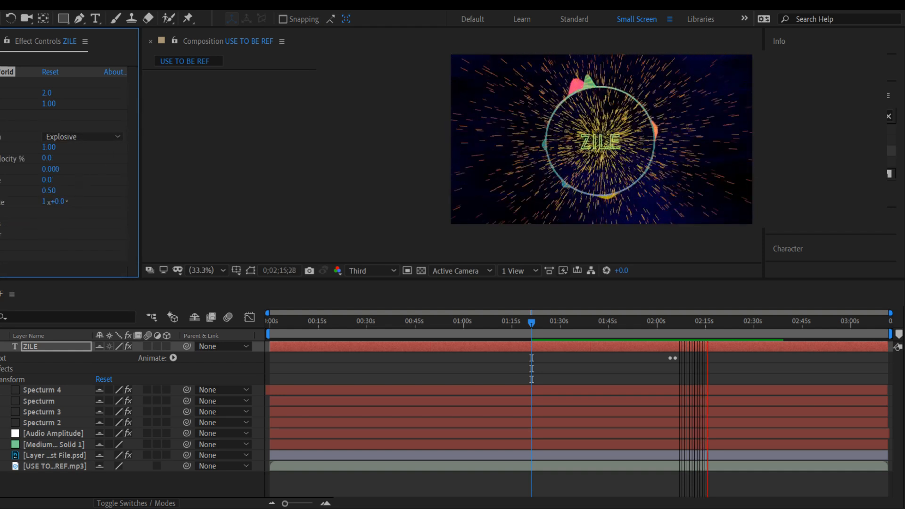
scroll(66, 170, down, 5)
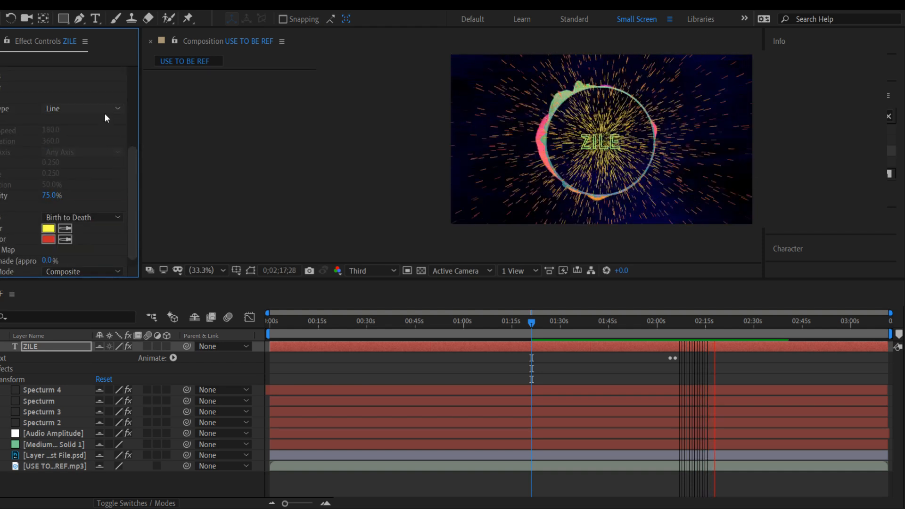
click(106, 160)
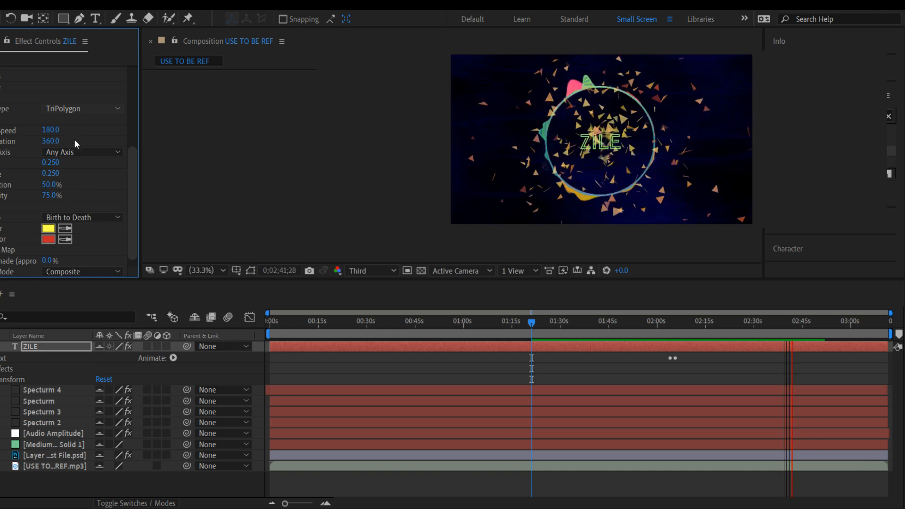
click(86, 206)
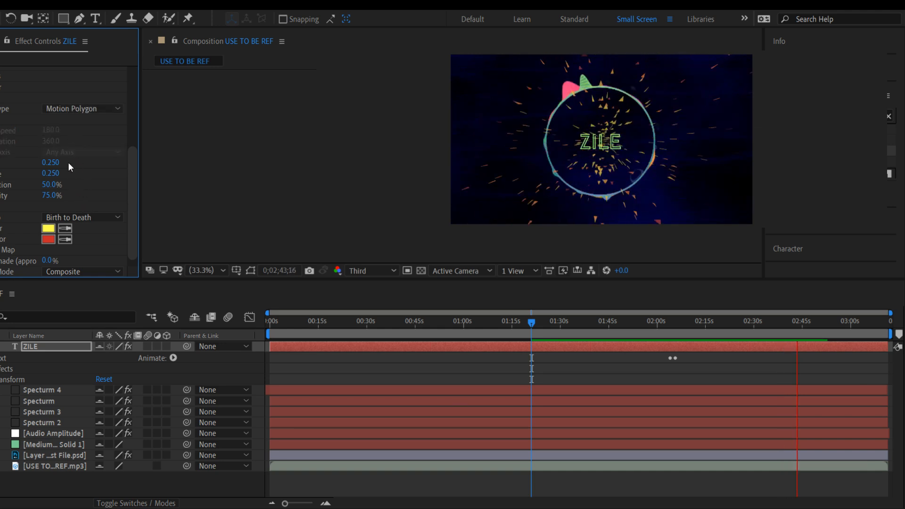
click(96, 276)
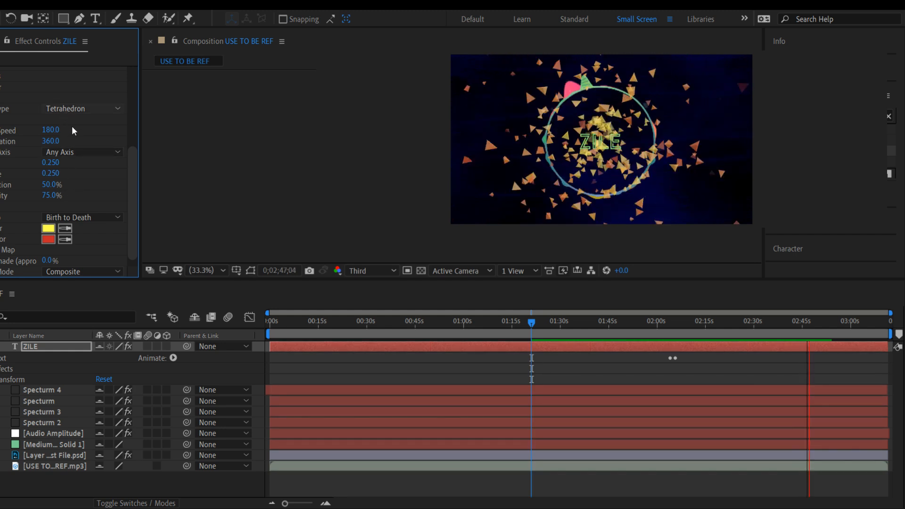
click(73, 331)
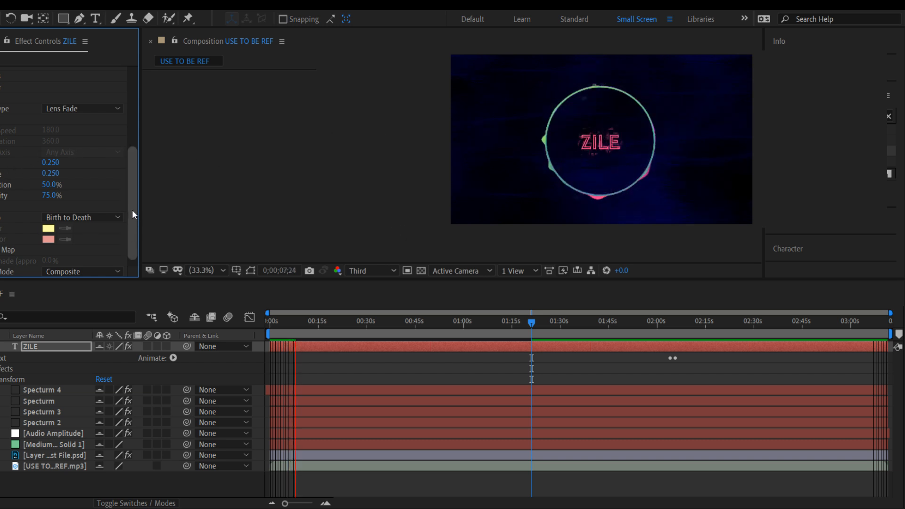
- Set the title particles' Velocity to 7.00 and Inherit Velocity % to 2.0
scroll(135, 219, up, 5)
scroll(58, 187, up, 3)
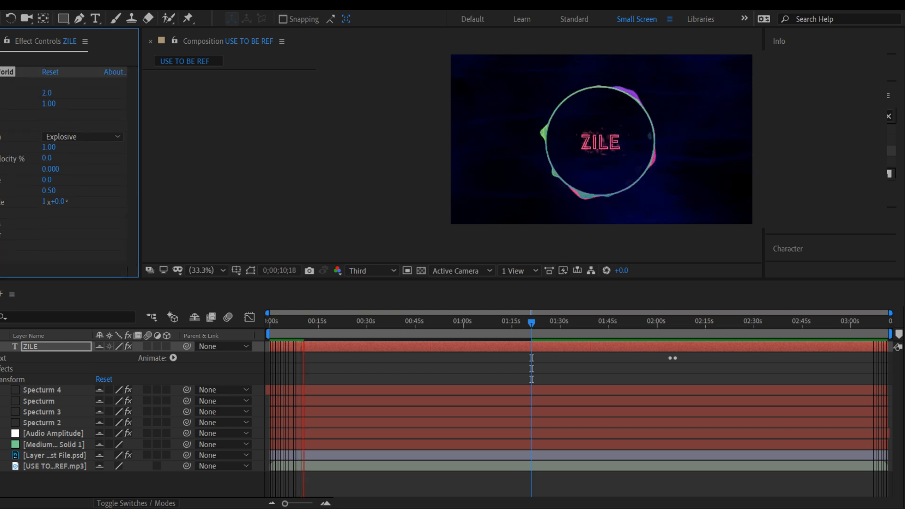
click(49, 147)
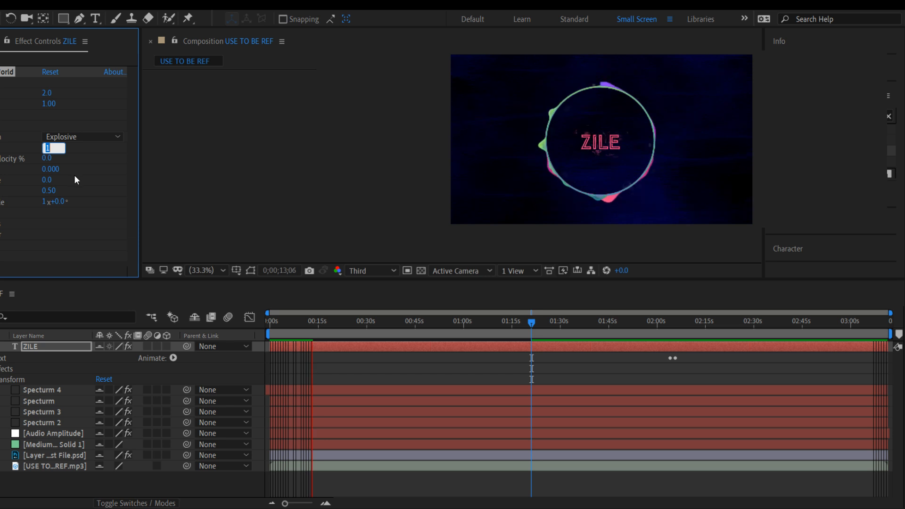
text(7)
key(Tab)
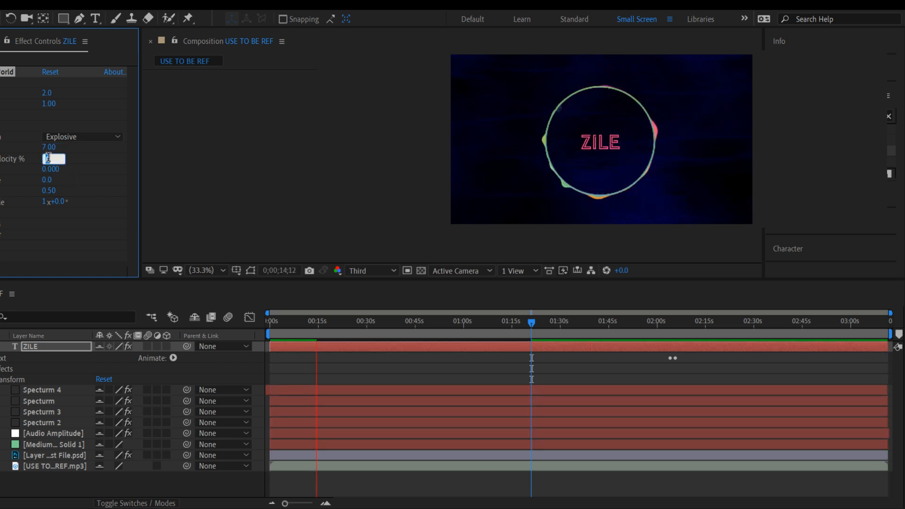
text(2)
key(Return)
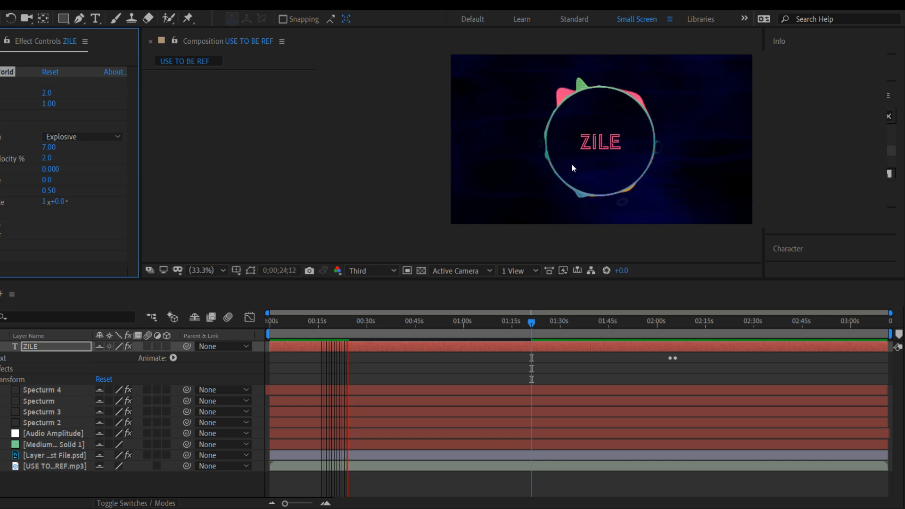
- Set the title particles' Birth Rate to 9.0 and their animation to Jet Sideways, and restart the preview
click(47, 93)
text(9)
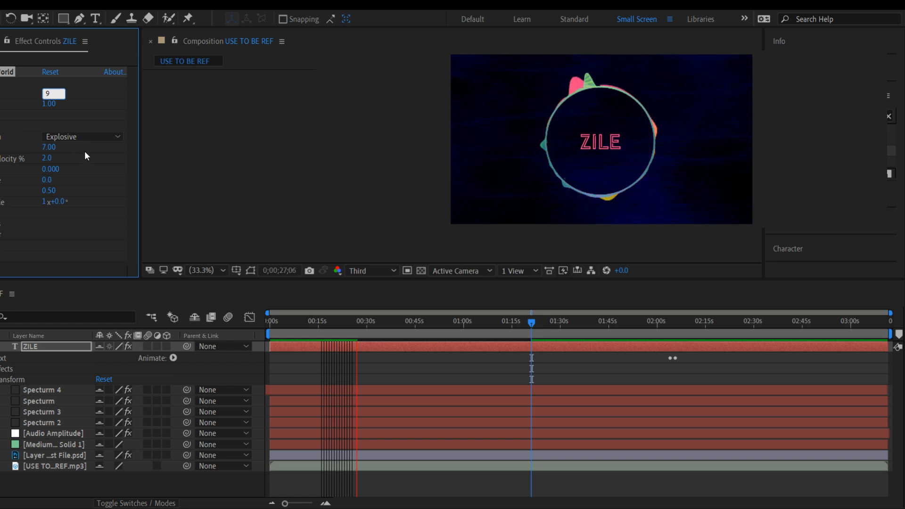
key(Return)
key(space)
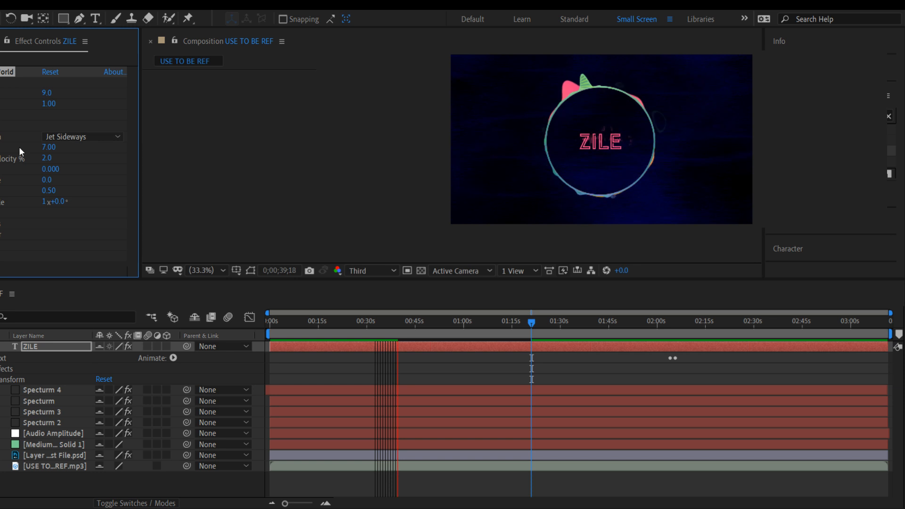
key(space)
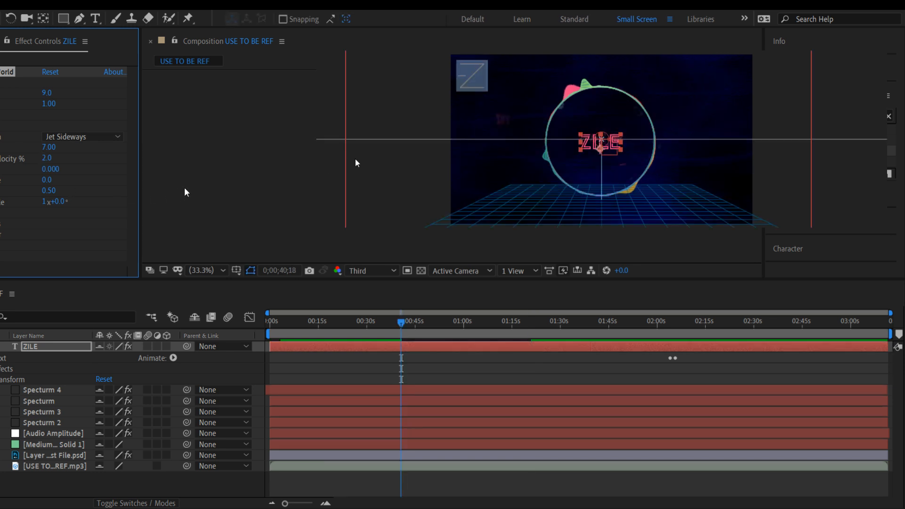
key(space)
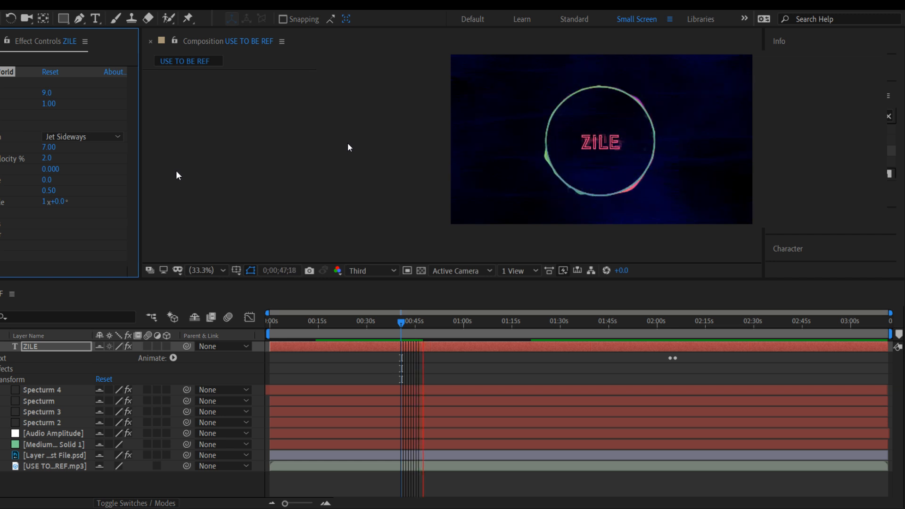
click(181, 171)
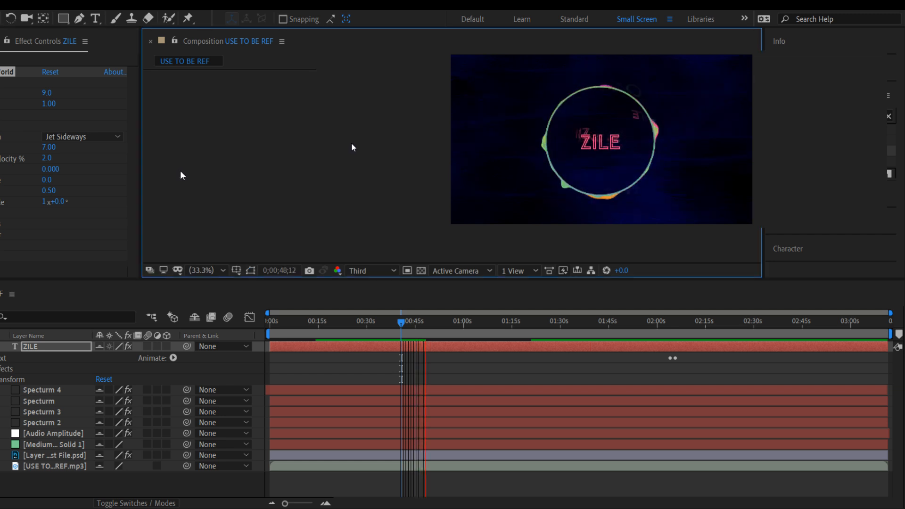
double_click(180, 171)
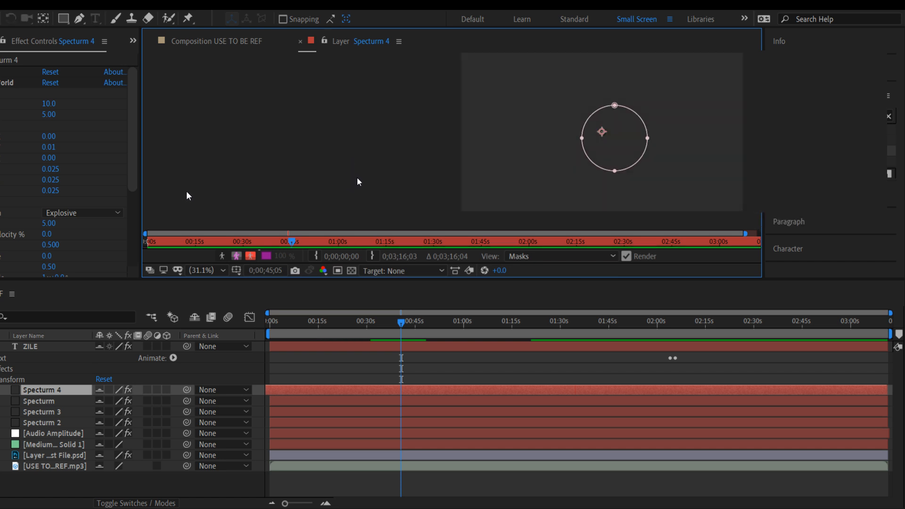
click(300, 42)
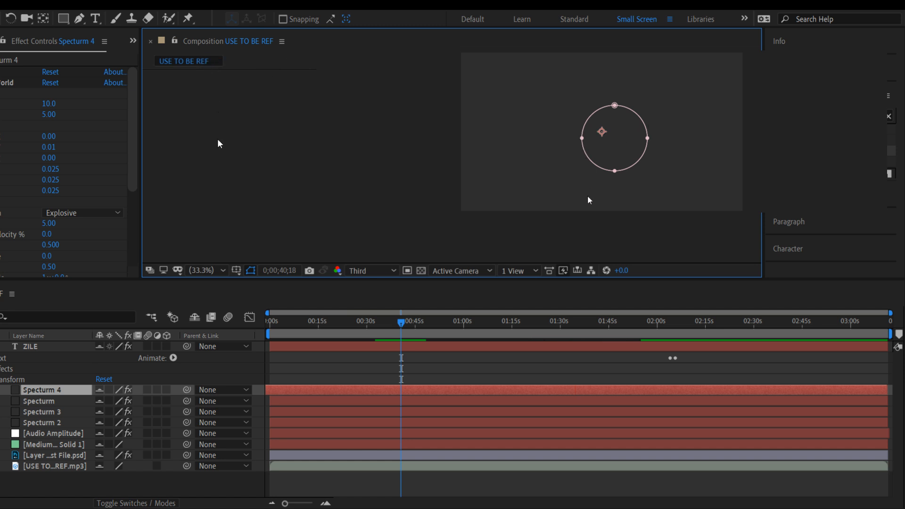
- Play the composition preview and select the Test File.psd background layer
key(space)
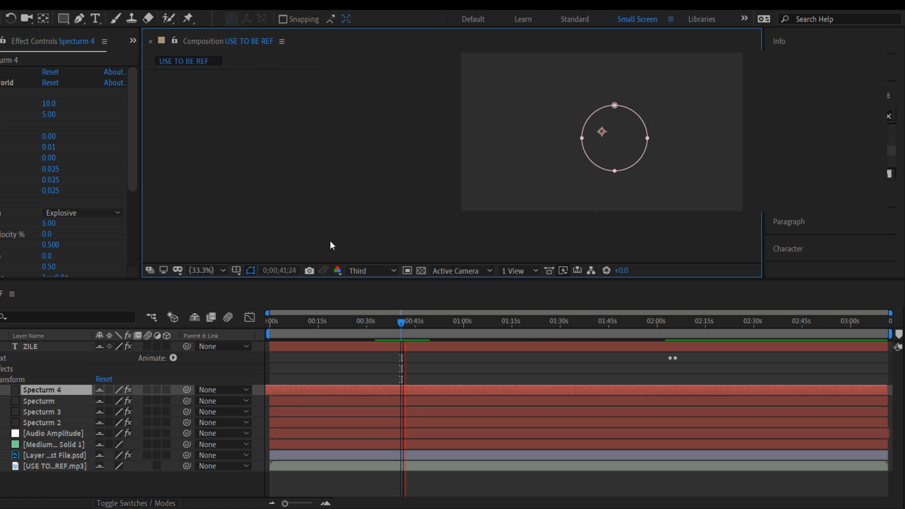
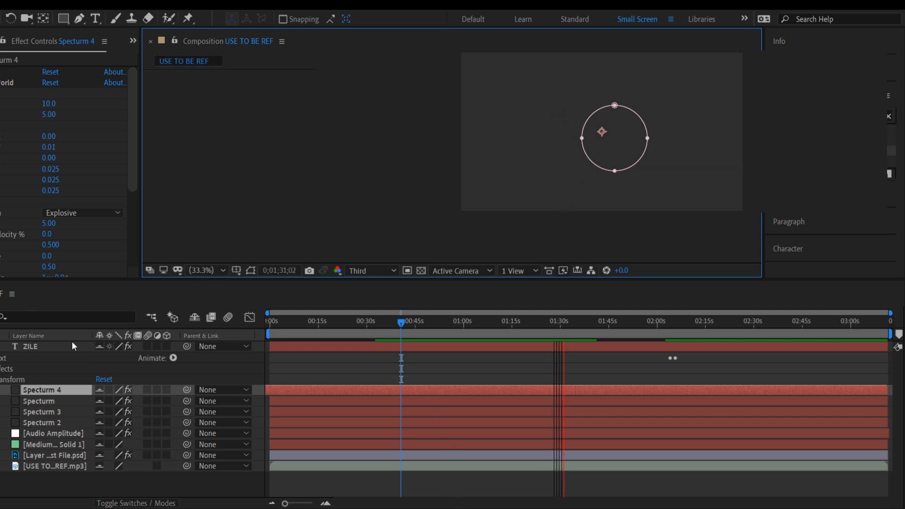
key(space)
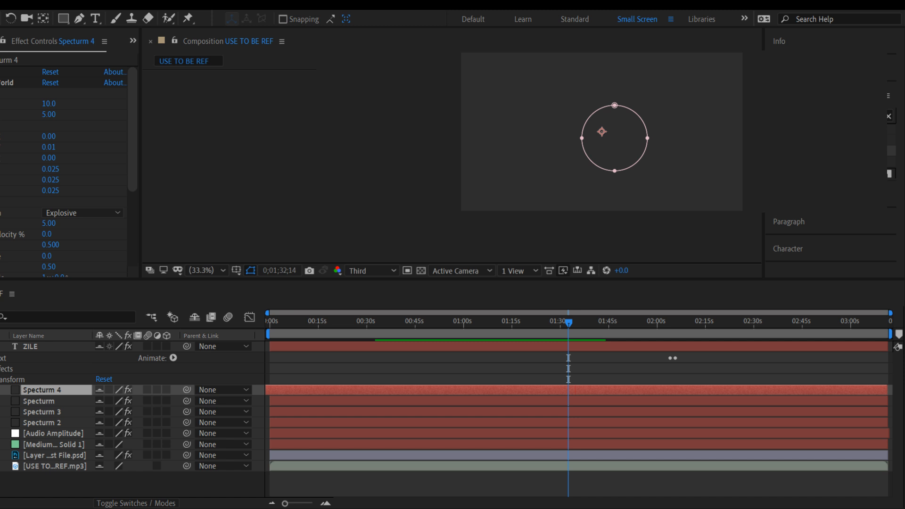
click(608, 137)
click(618, 222)
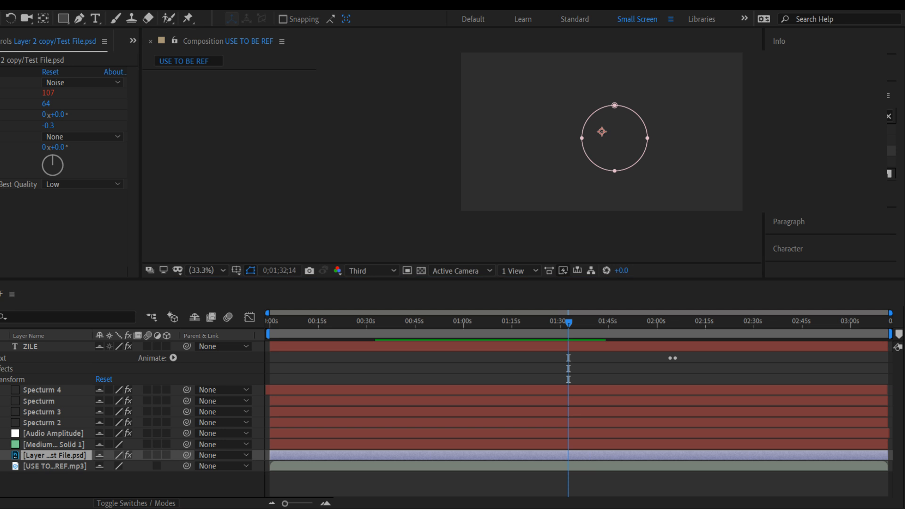
click(438, 507)
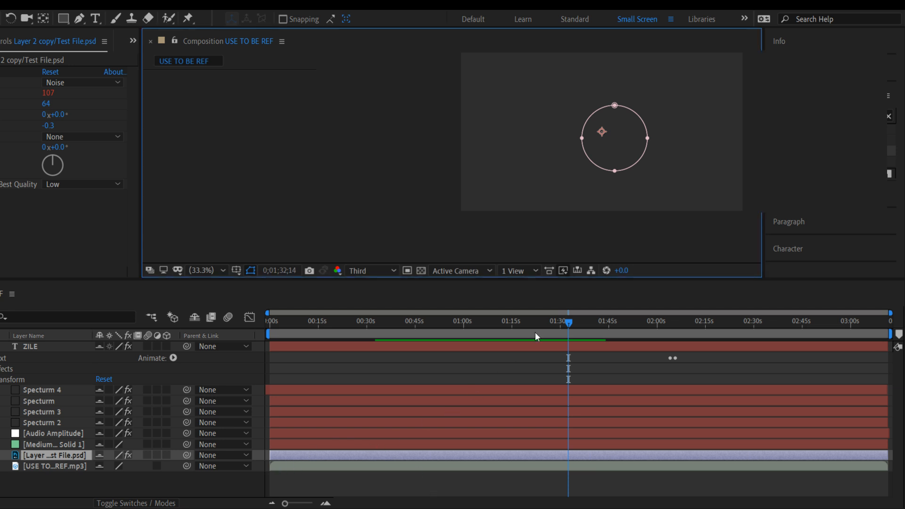
- Preview the composition from its start and from about 0:19, and move the current time to 0;00;41;17
drag(567, 322, 568, 324)
key(Home)
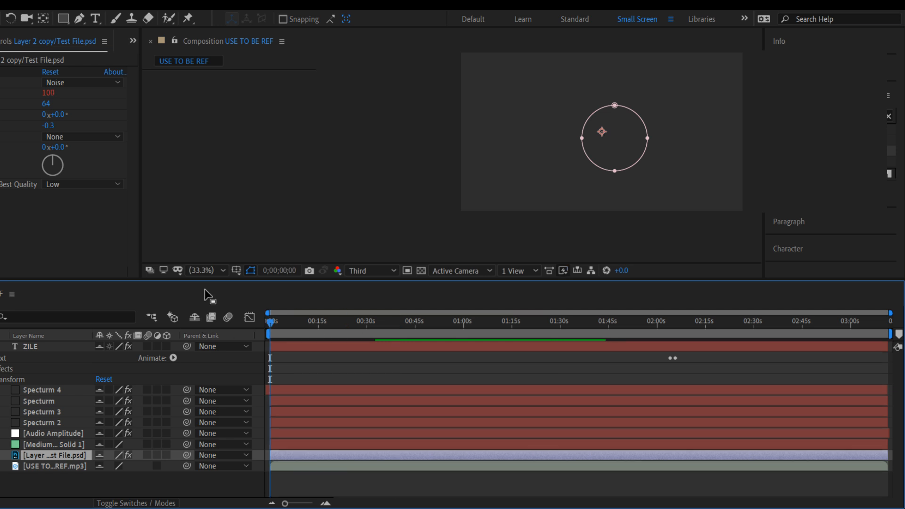
key(space)
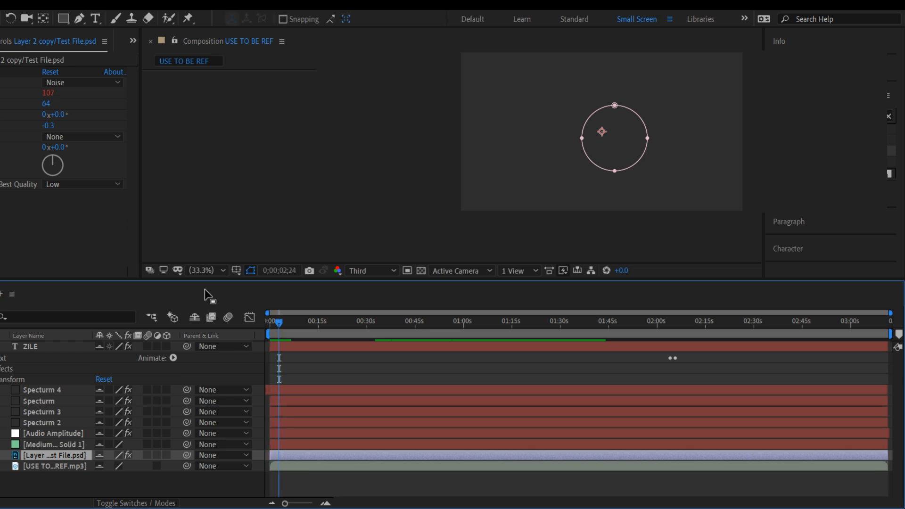
drag(279, 322, 330, 322)
key(space)
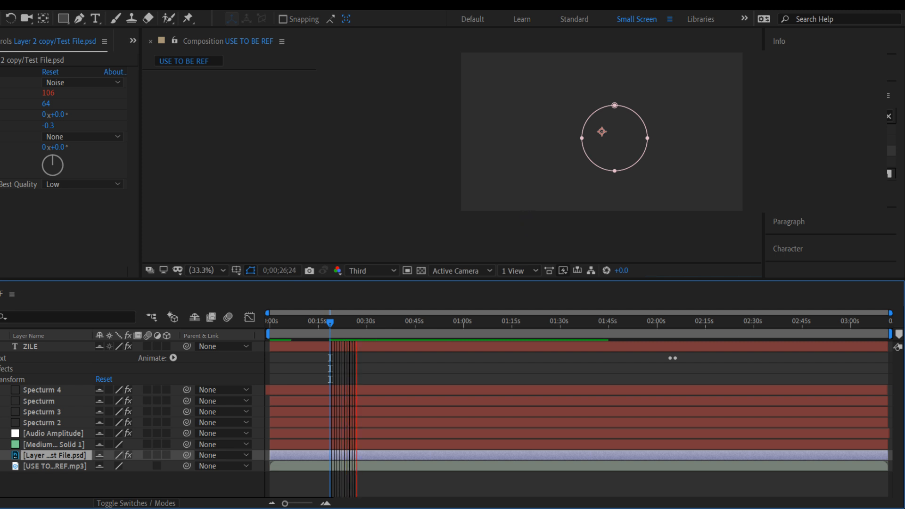
key(space)
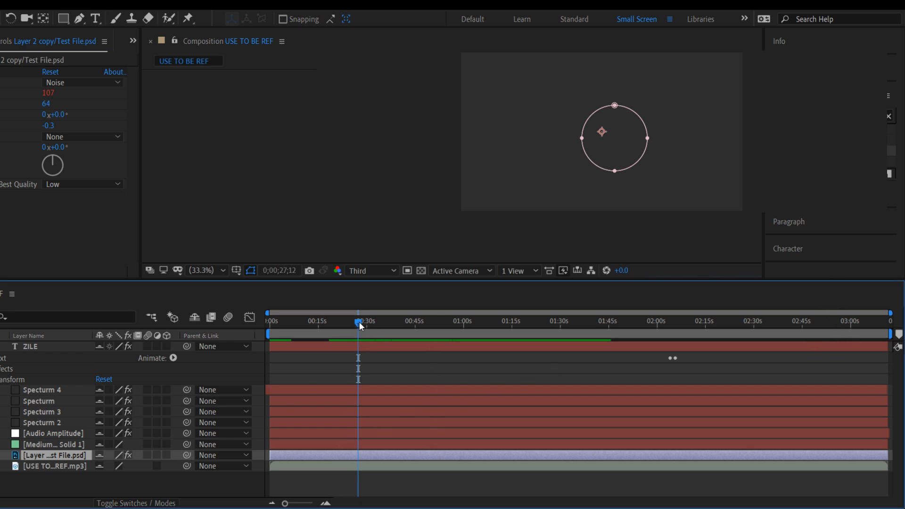
drag(359, 322, 404, 326)
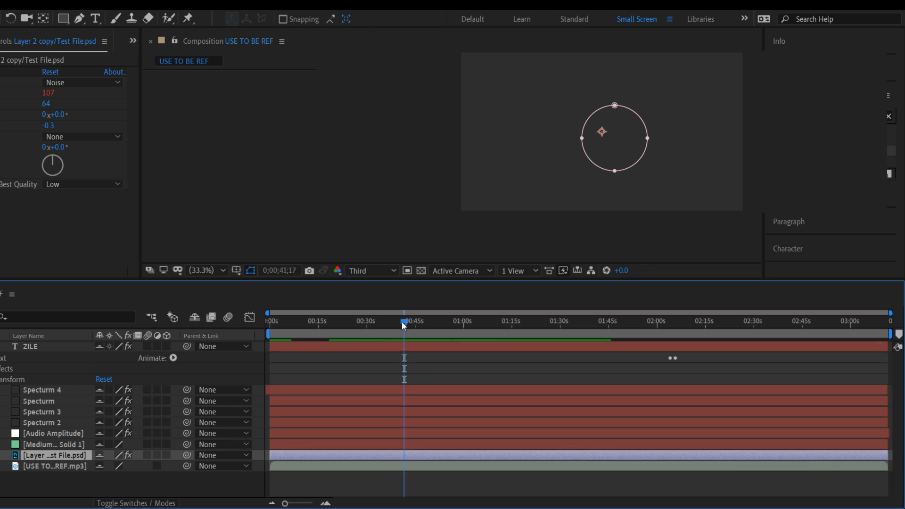
- Preview the composition from 0;00;41;17 and collapse the ZILE layer's properties
key(space)
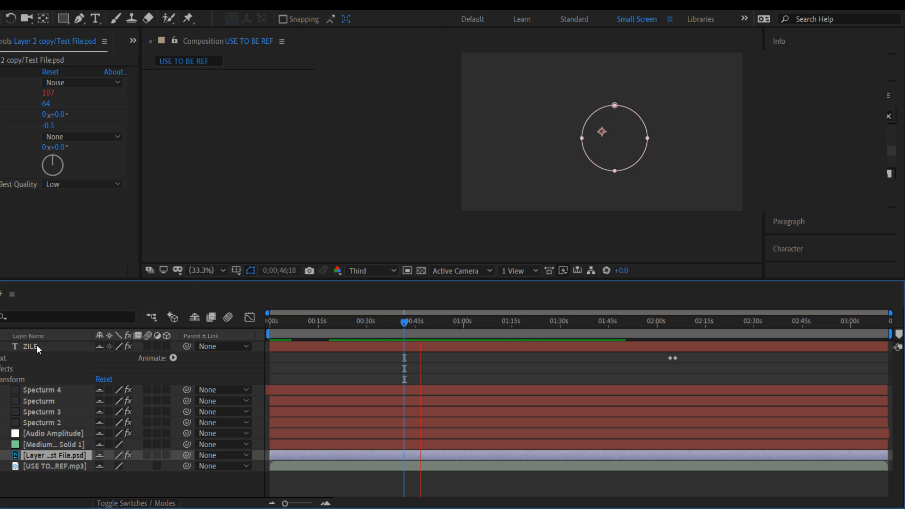
click(1, 347)
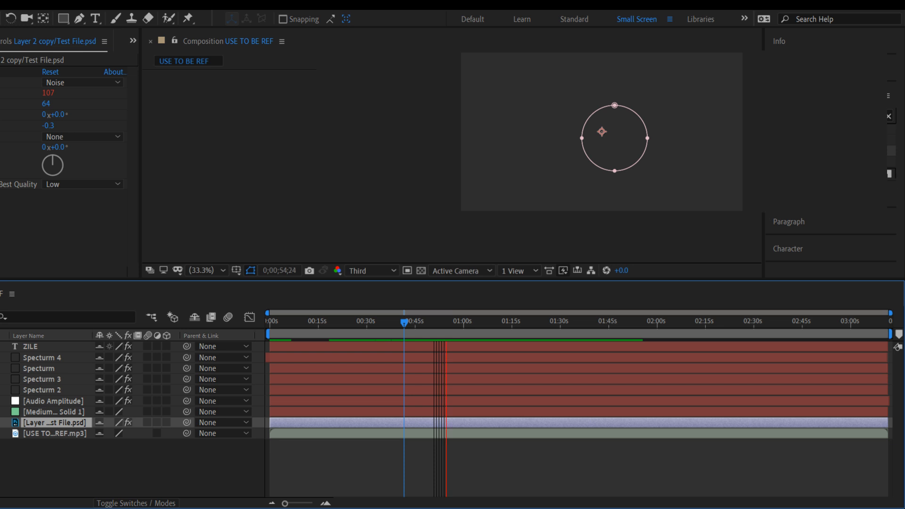
- Clear the current effects search term and start a new effects search with "r"
click(888, 116)
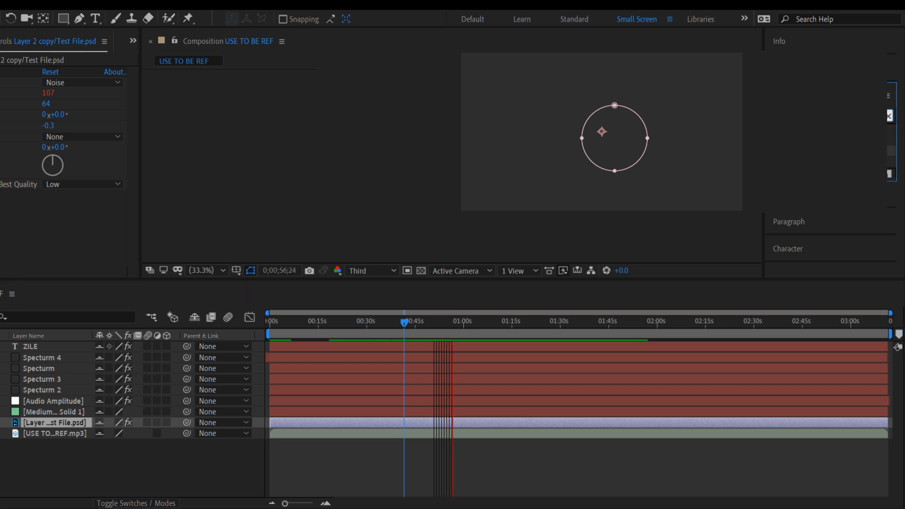
key(BackSpace)
key(BackSpace)
key(BackSpace)
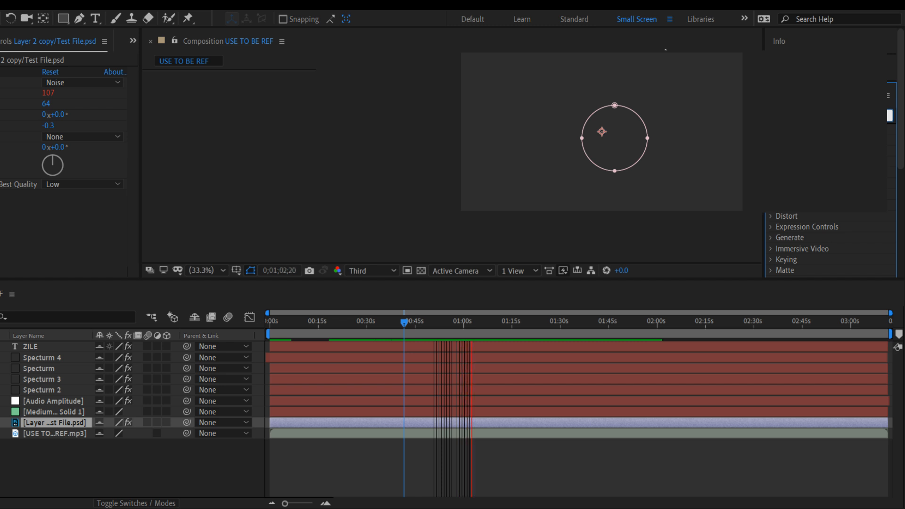
text(r)
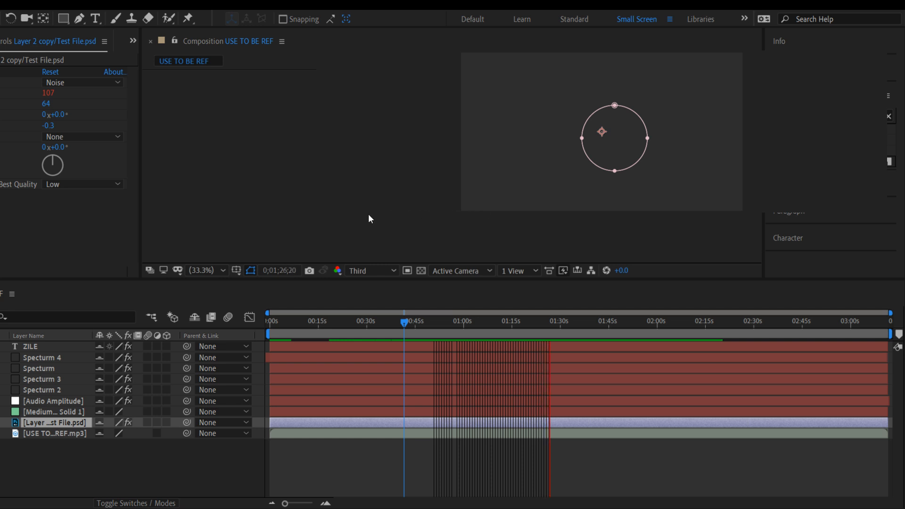
- Set the Specturm layer's Audio Spectrum side options to Side A & B
click(43, 368)
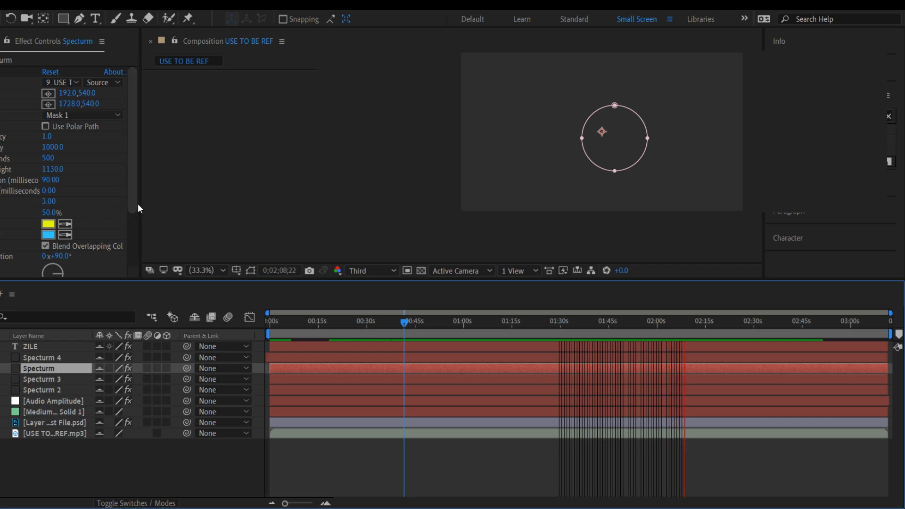
drag(132, 195, 138, 266)
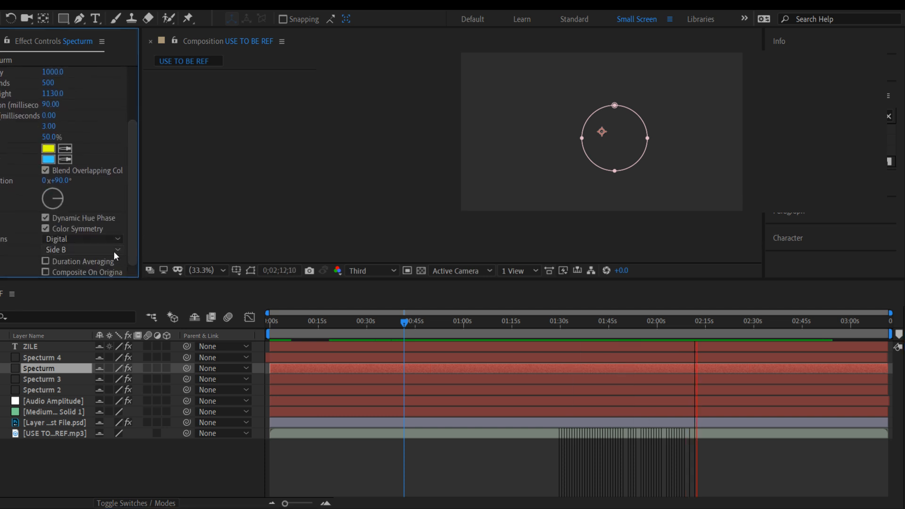
click(101, 286)
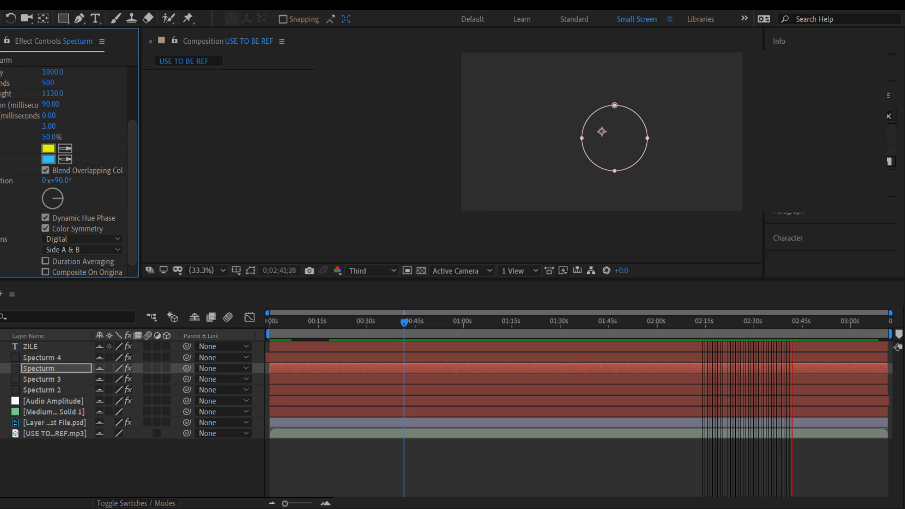
scroll(131, 170, up, 2)
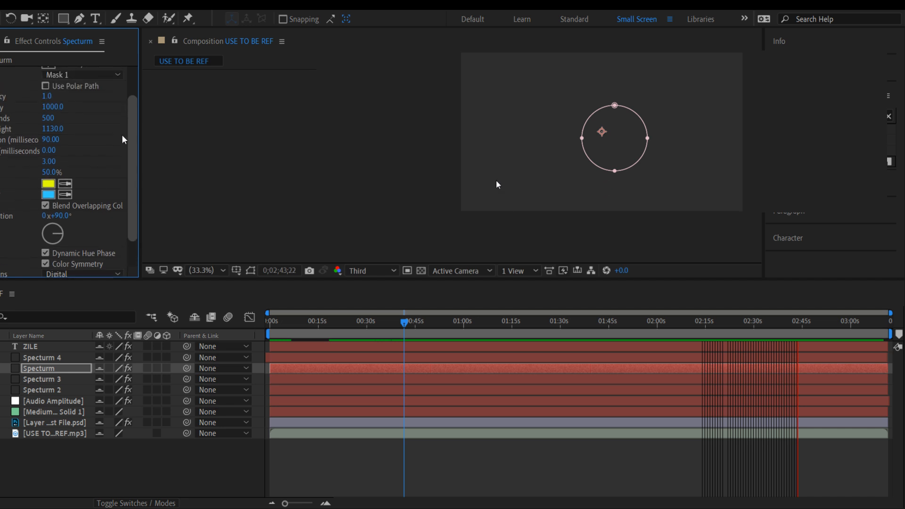
scroll(122, 135, up, 2)
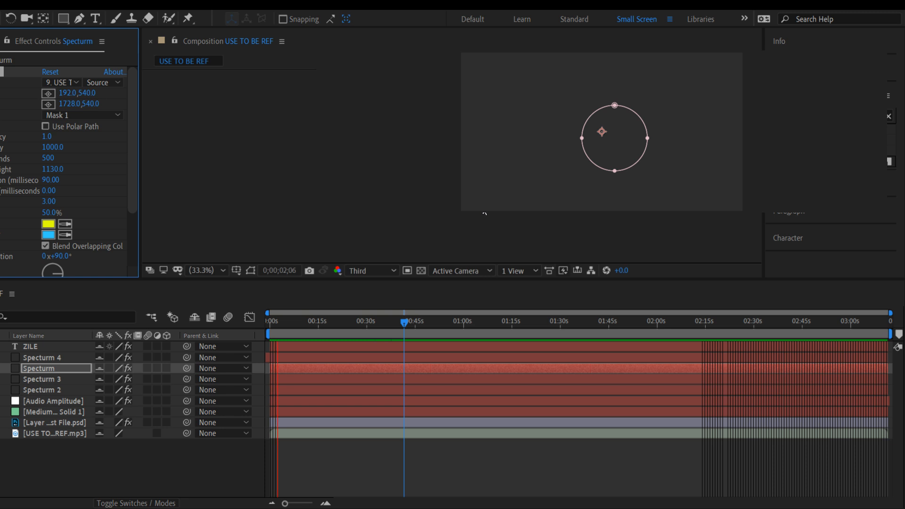
- Stop the preview, move the current time to 0;00;46;15 and review the Specturm layer's effect settings
key(space)
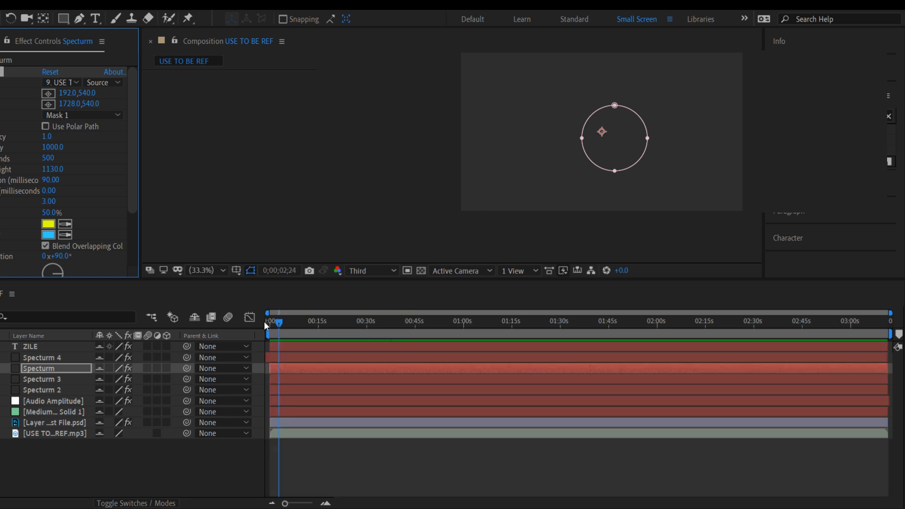
drag(279, 324, 420, 323)
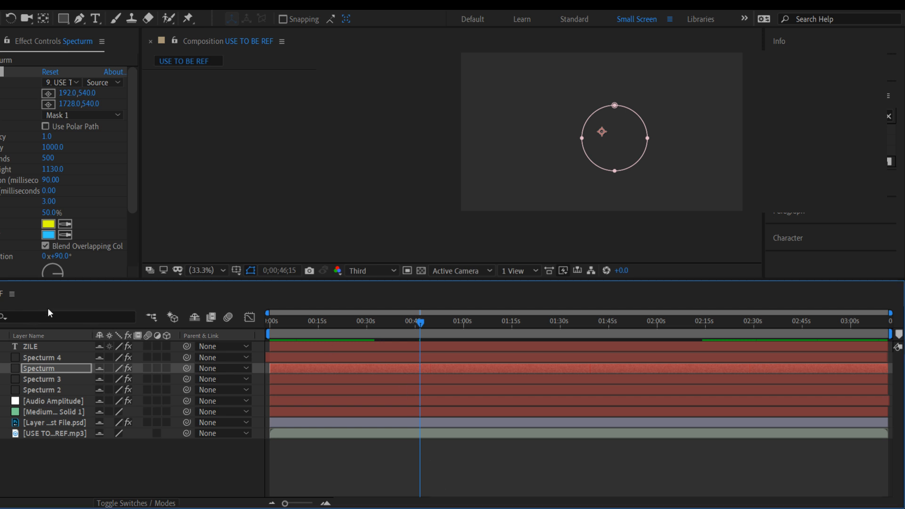
drag(133, 204, 137, 267)
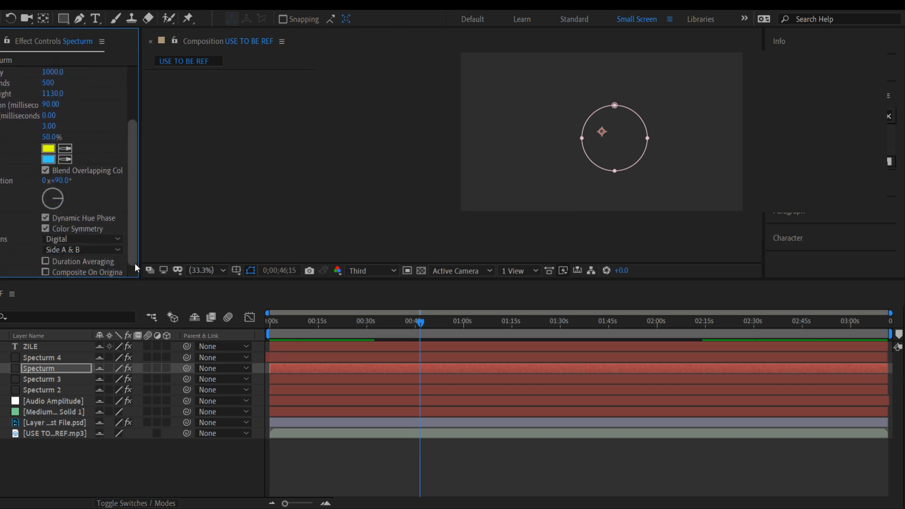
scroll(129, 239, up, 5)
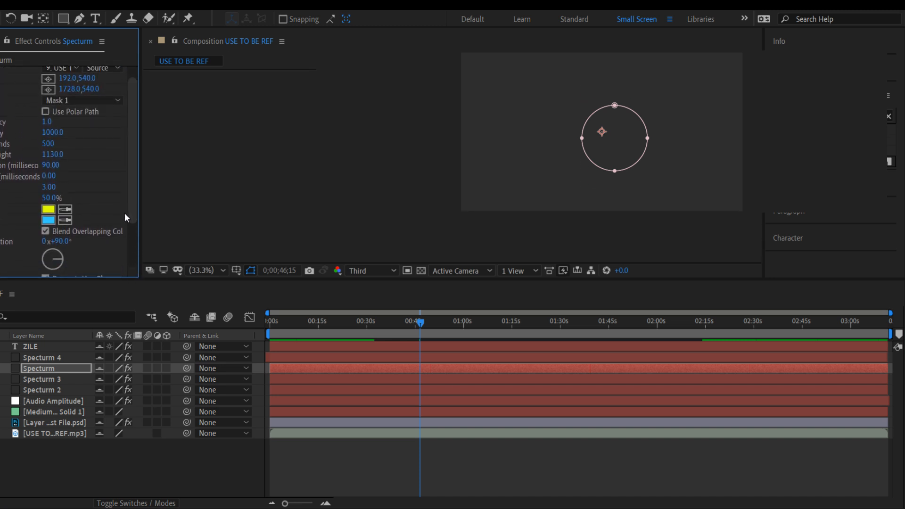
drag(126, 216, 137, 270)
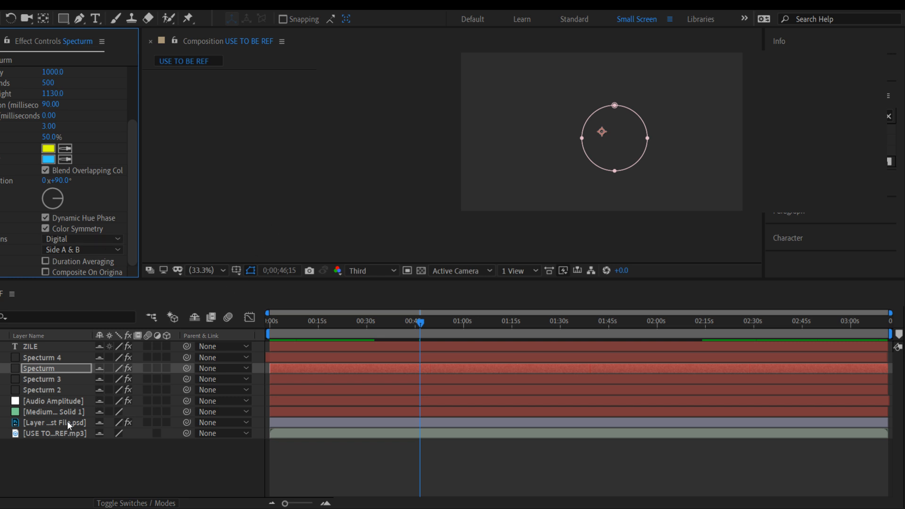
- Go through the layers from the Test File.psd background up to the ZILE title and examine each one's effect settings
click(34, 423)
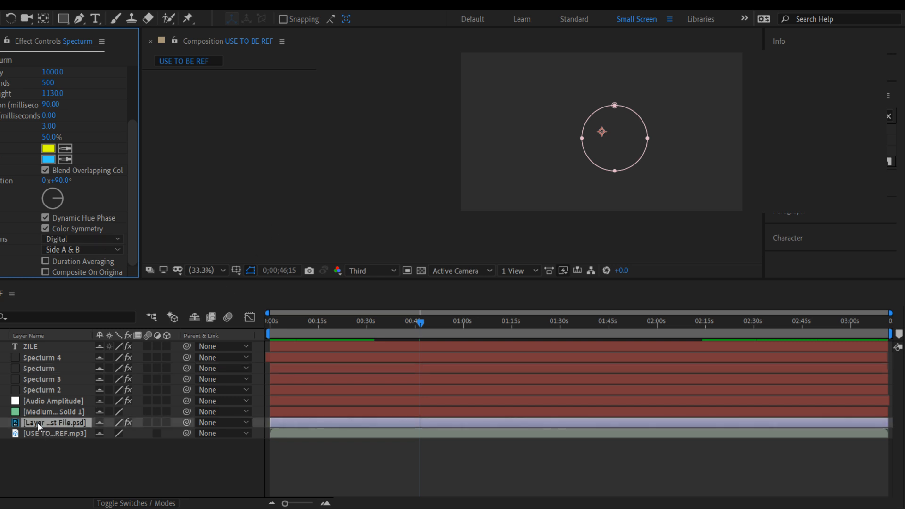
click(35, 410)
click(37, 401)
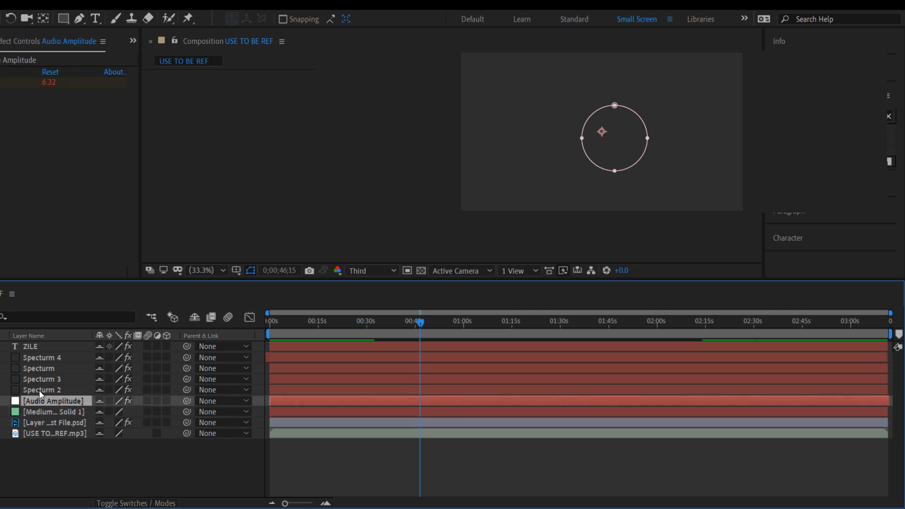
click(37, 390)
click(40, 380)
click(38, 368)
click(37, 357)
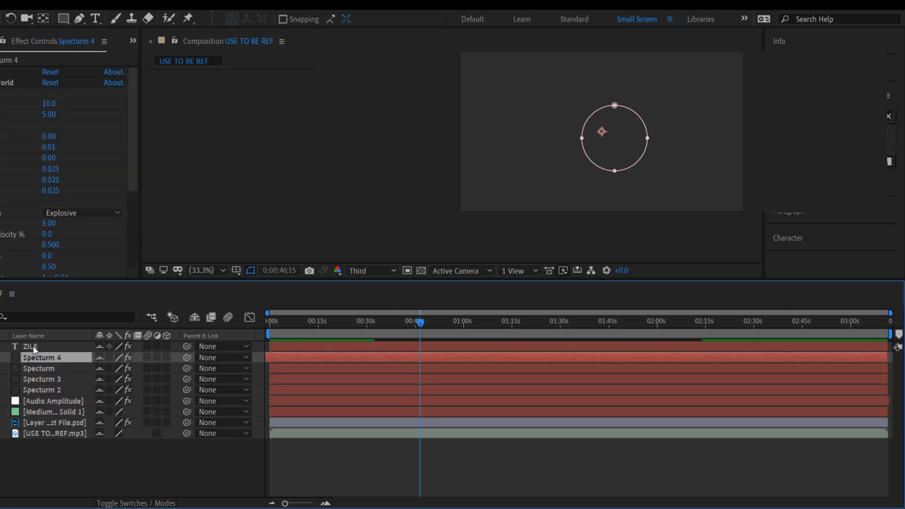
click(34, 347)
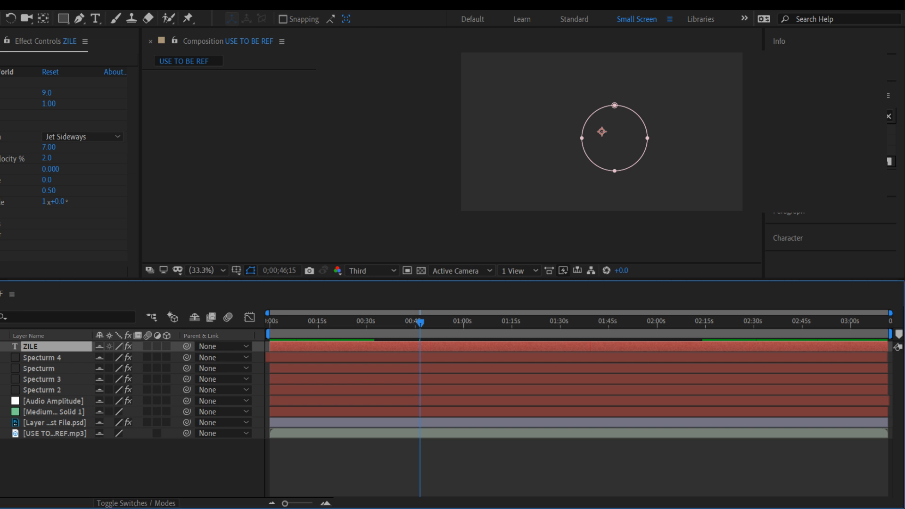
- Select the Test File.psd background layer and inspect the composition at 0;00;56;00 and 0;01;03;00
drag(421, 323, 451, 330)
click(691, 232)
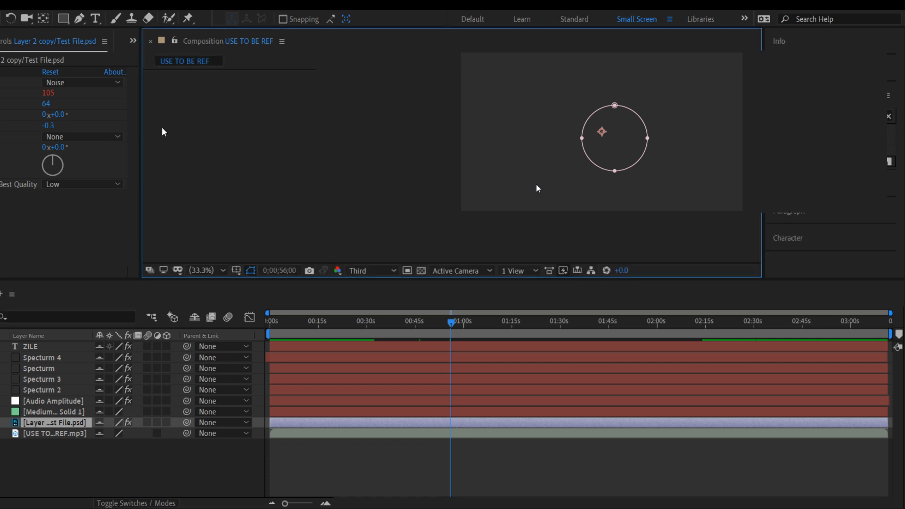
key(Return)
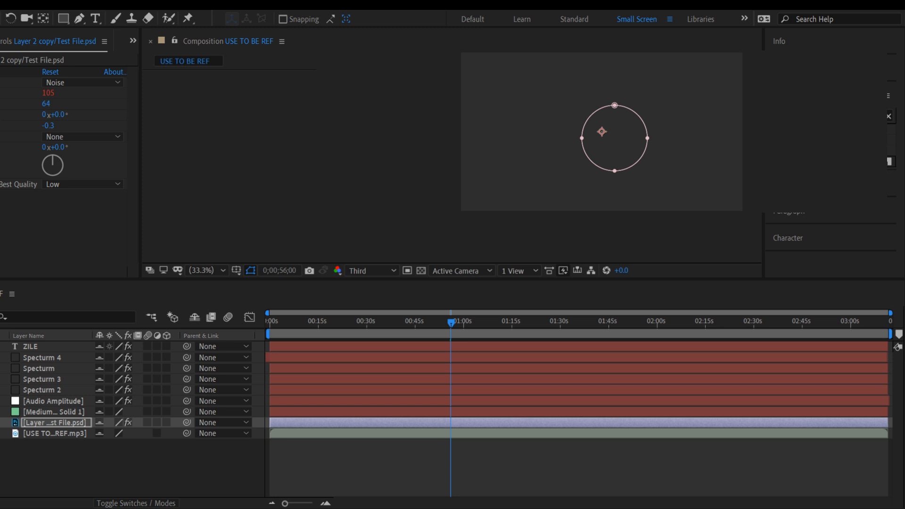
click(429, 501)
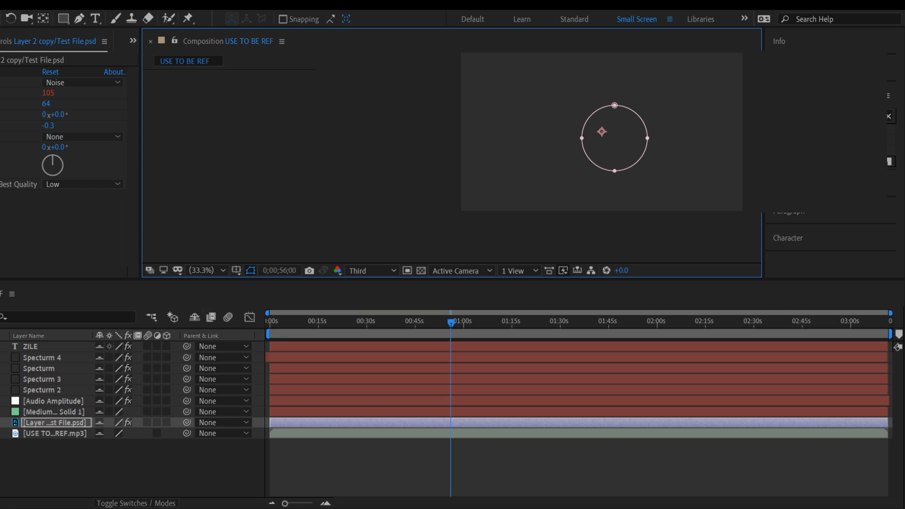
key(alt+Tab)
drag(451, 324, 474, 326)
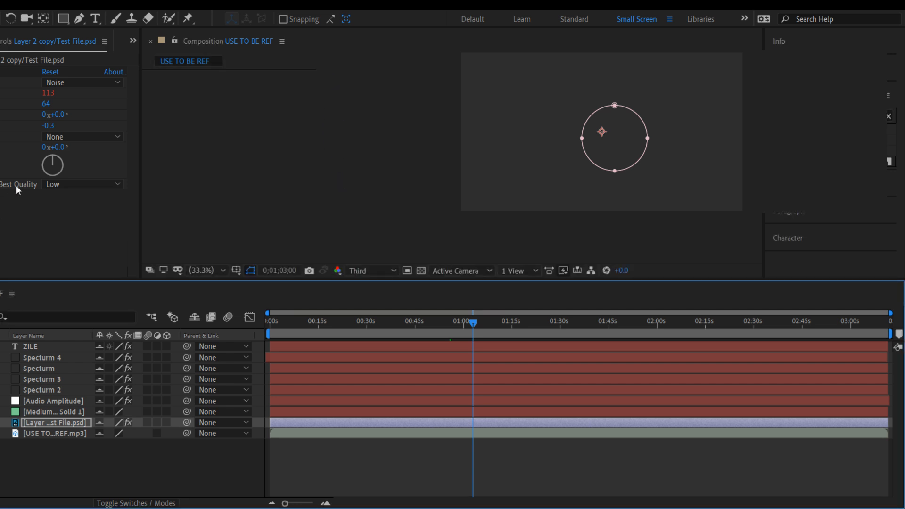
click(211, 170)
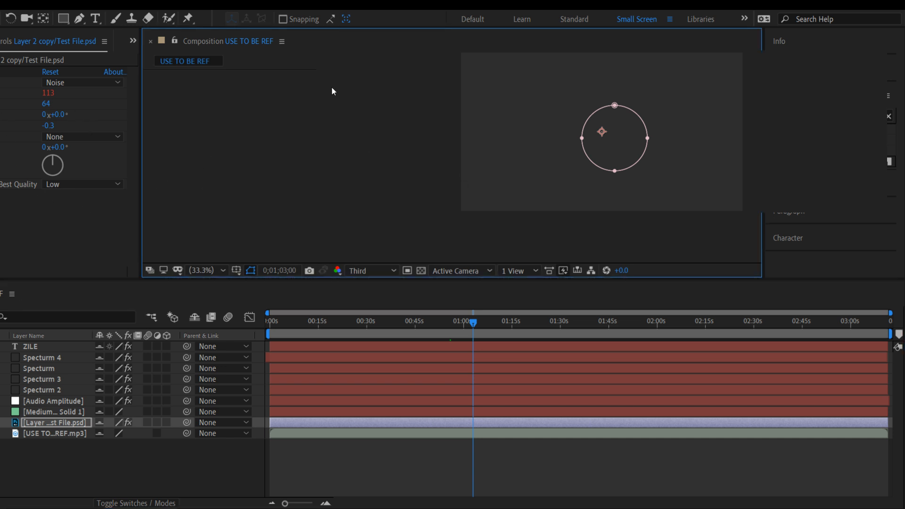